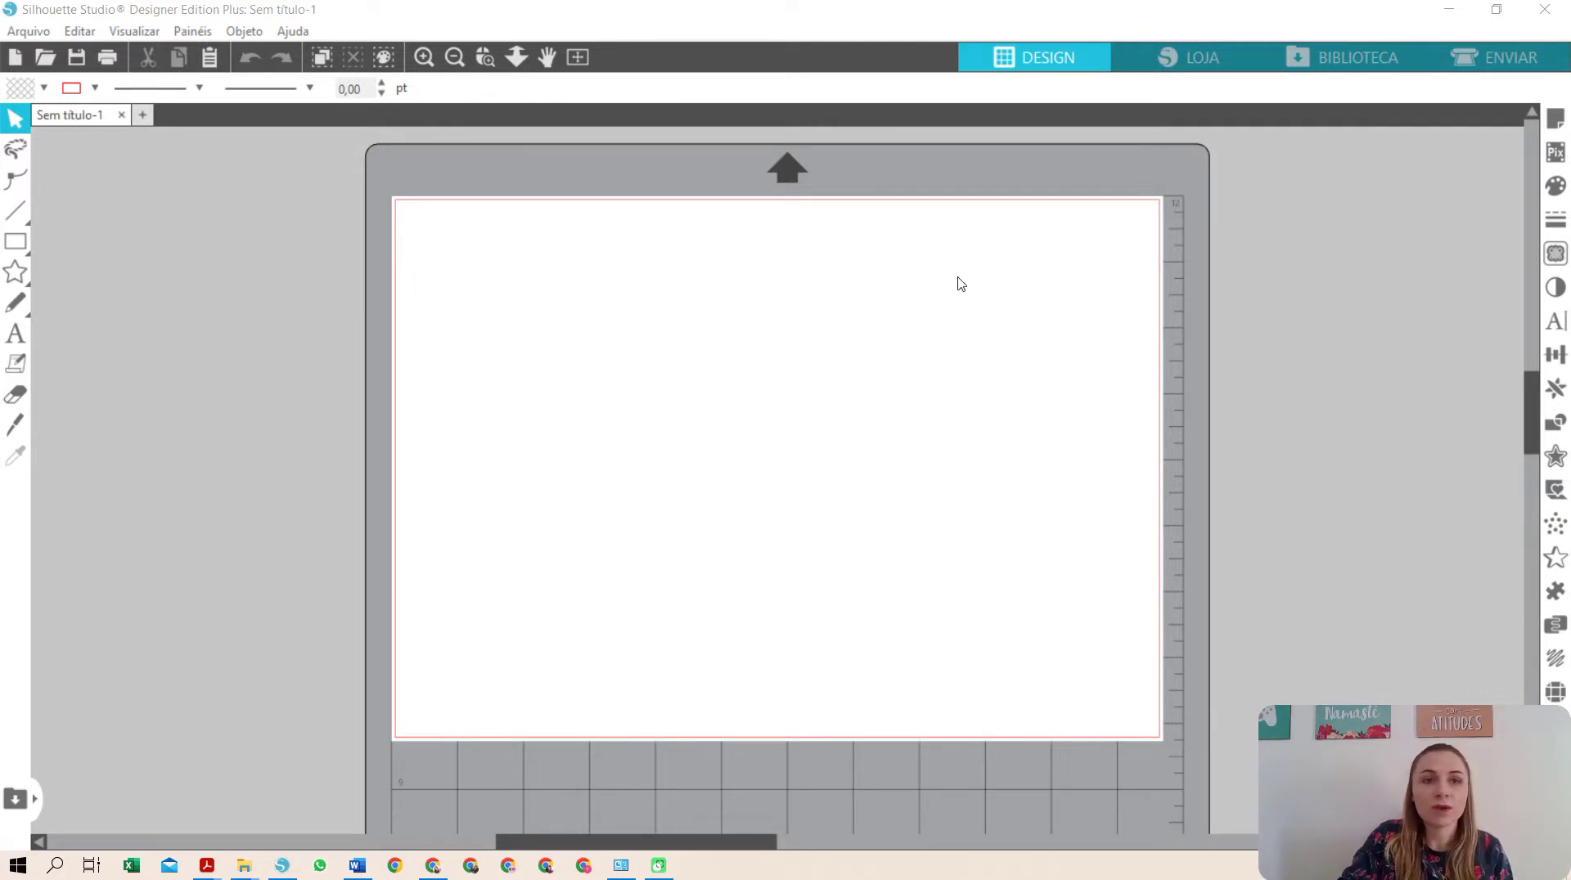
- Draw a rectangle about 93 × 161 mm on the left half of the page
left_click(15, 241)
left_click_drag(480, 254, 573, 370)
left_click_drag(615, 433, 724, 678)
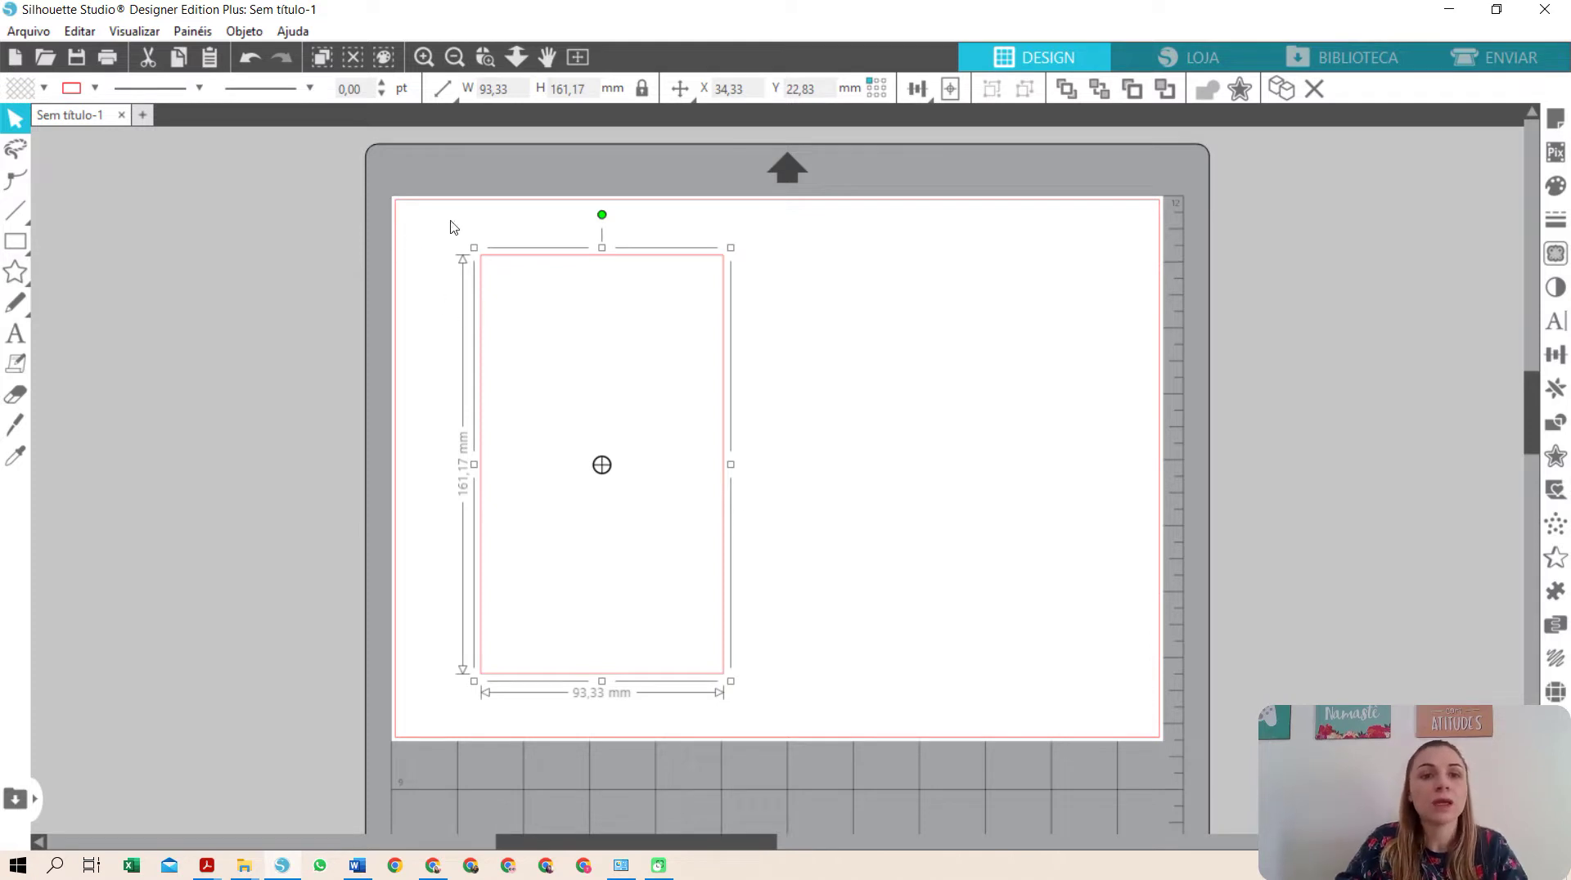
- Unlock the rectangle's aspect ratio and set its size to 110 mm wide by 155 mm high
left_click_drag(509, 88, 454, 94)
left_click(643, 92)
left_click(524, 90)
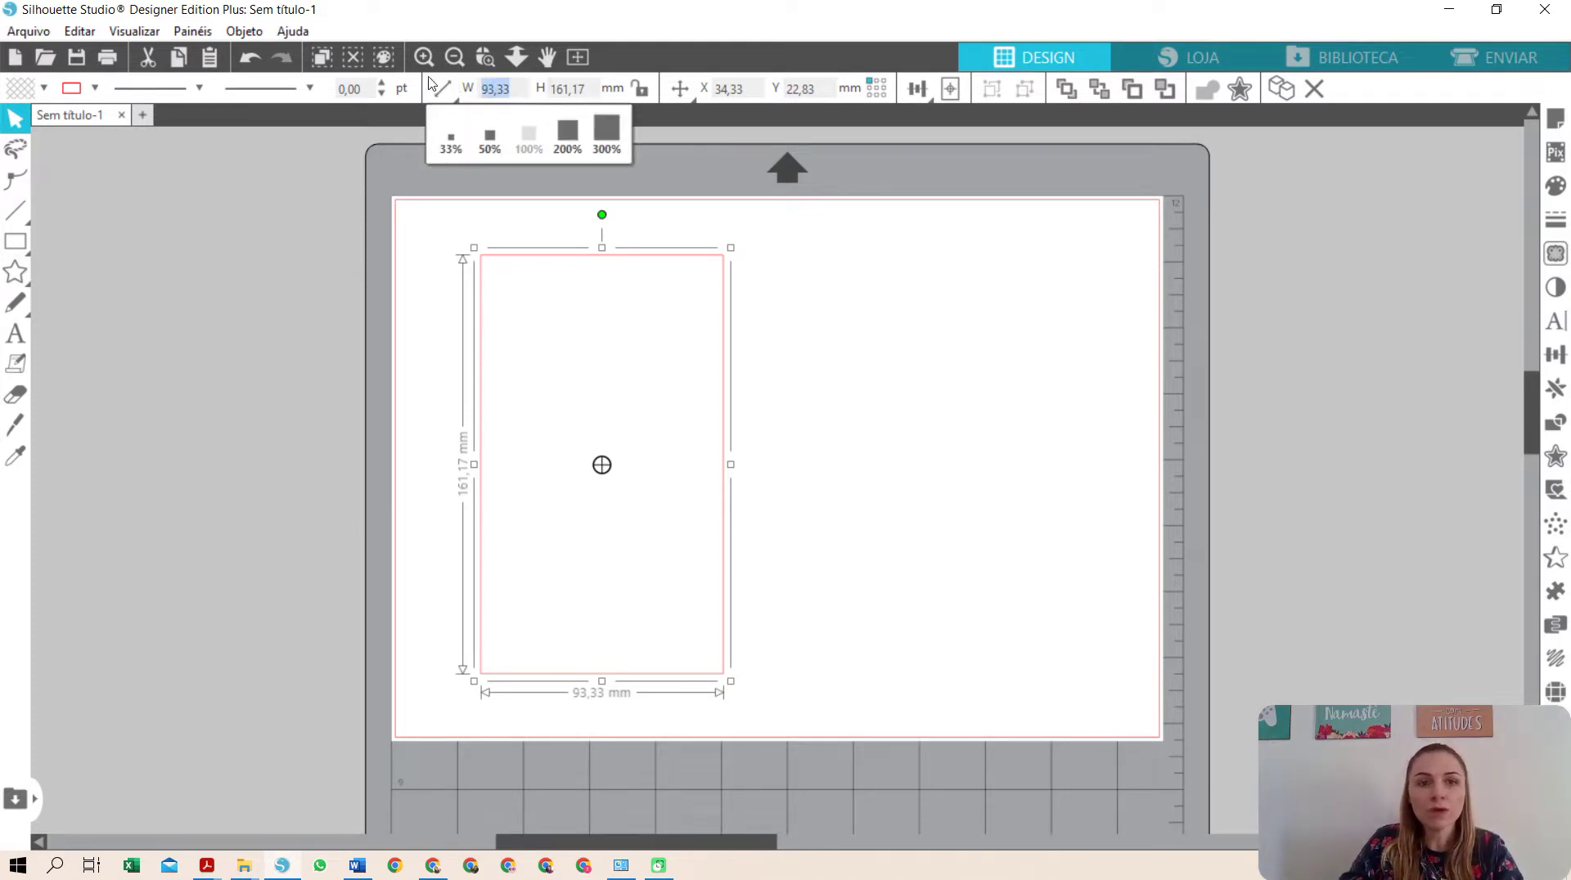
type("1")
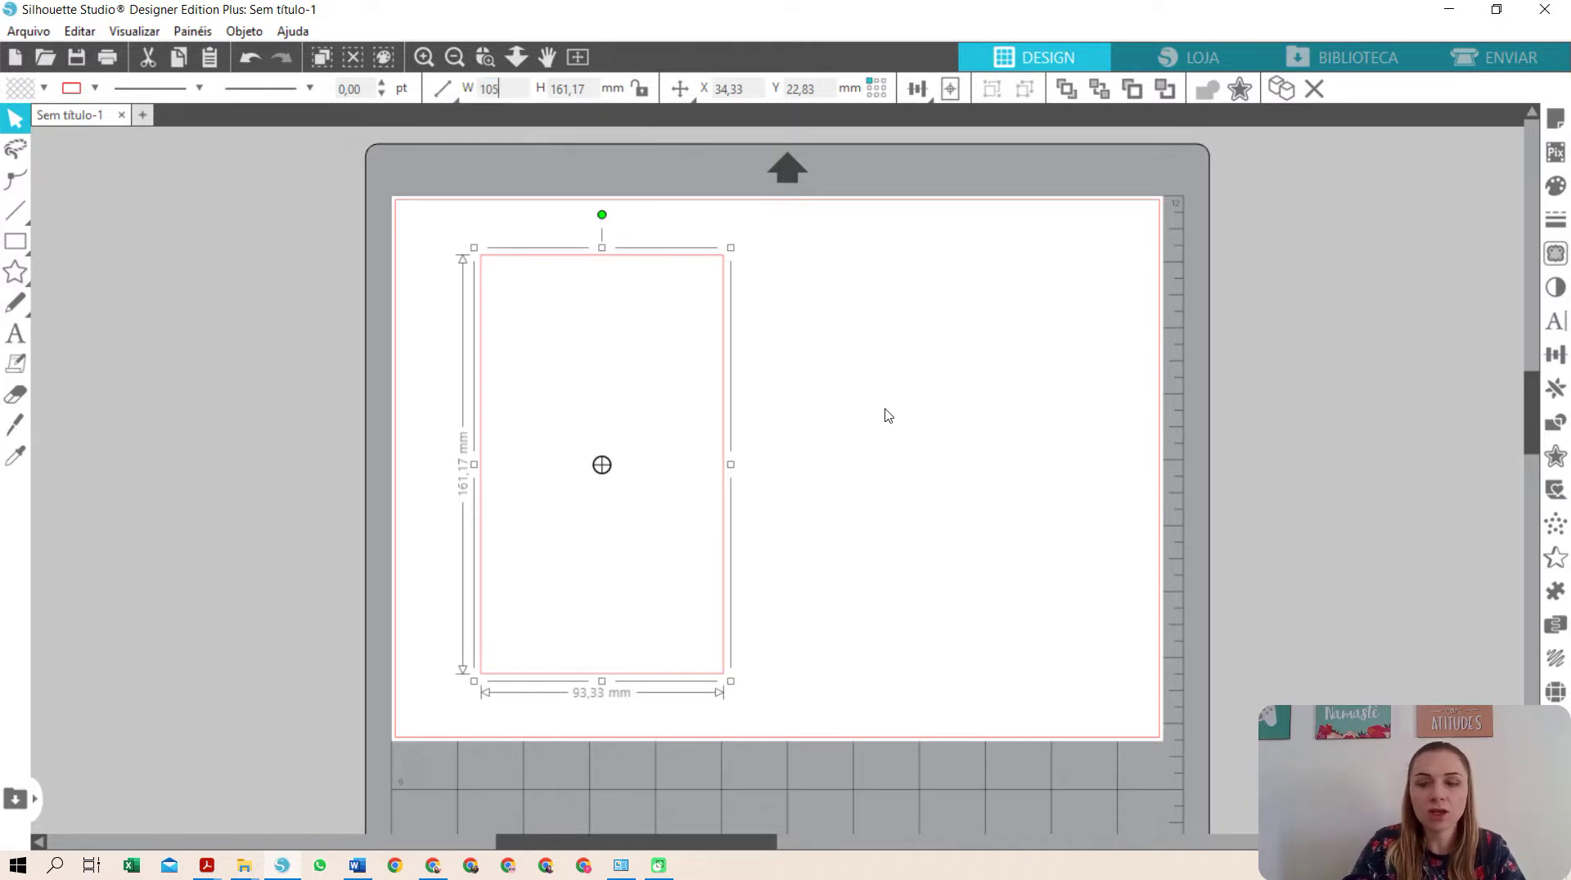
type("10")
key("Tab")
type("155")
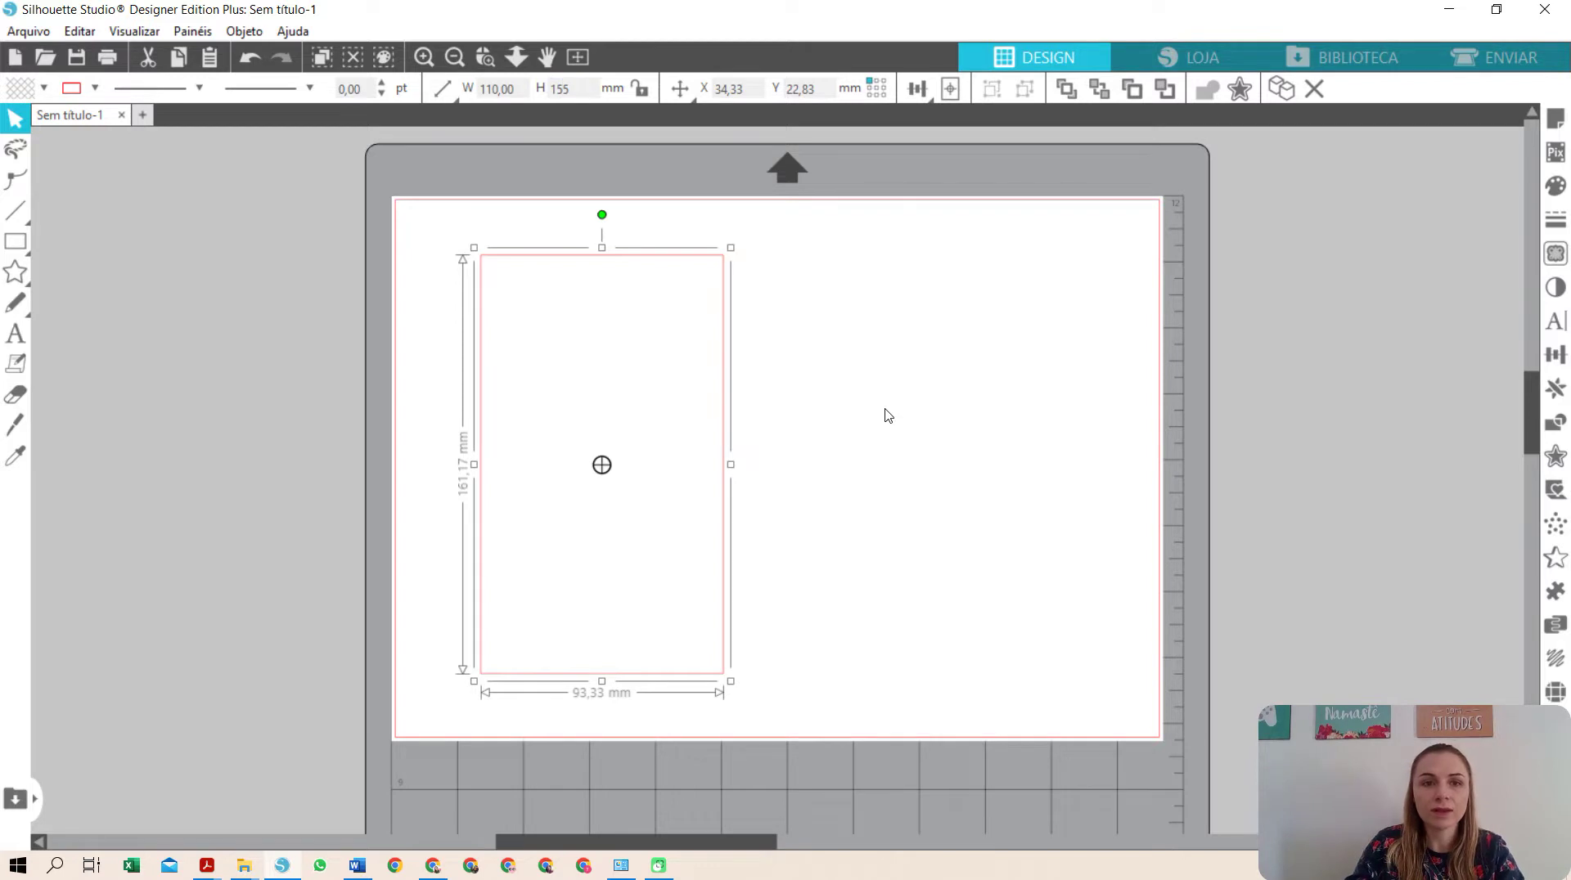
key("Return")
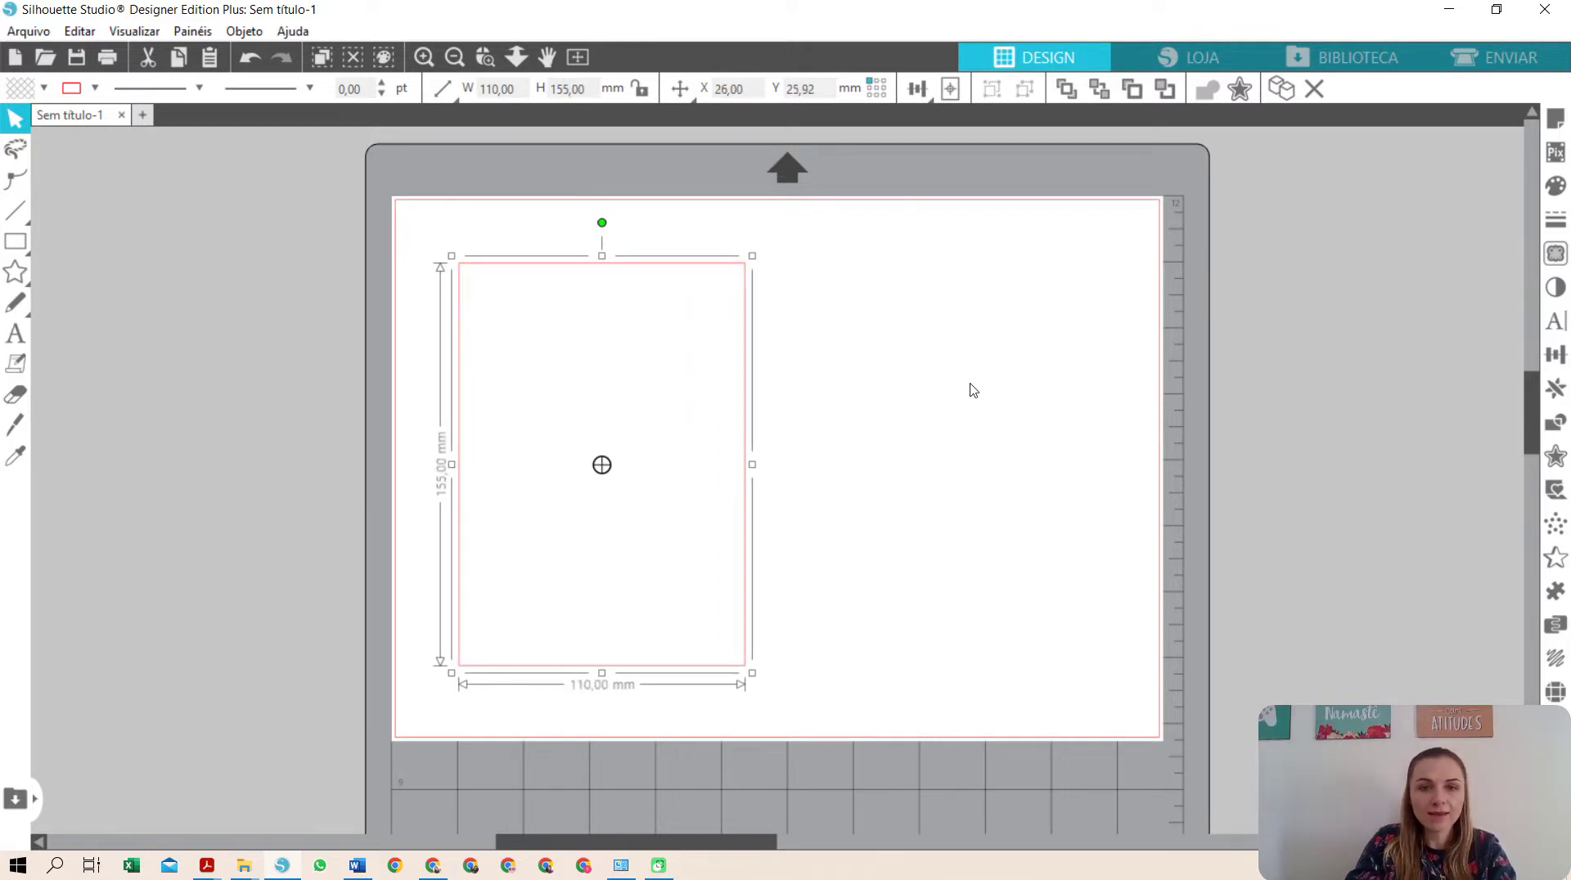
left_click(970, 386)
- Offset the rectangle outward by 15 mm with sharp corners
mouse_move(577, 276)
left_mouse_down()
mouse_move(586, 287)
mouse_move(574, 270)
left_mouse_up()
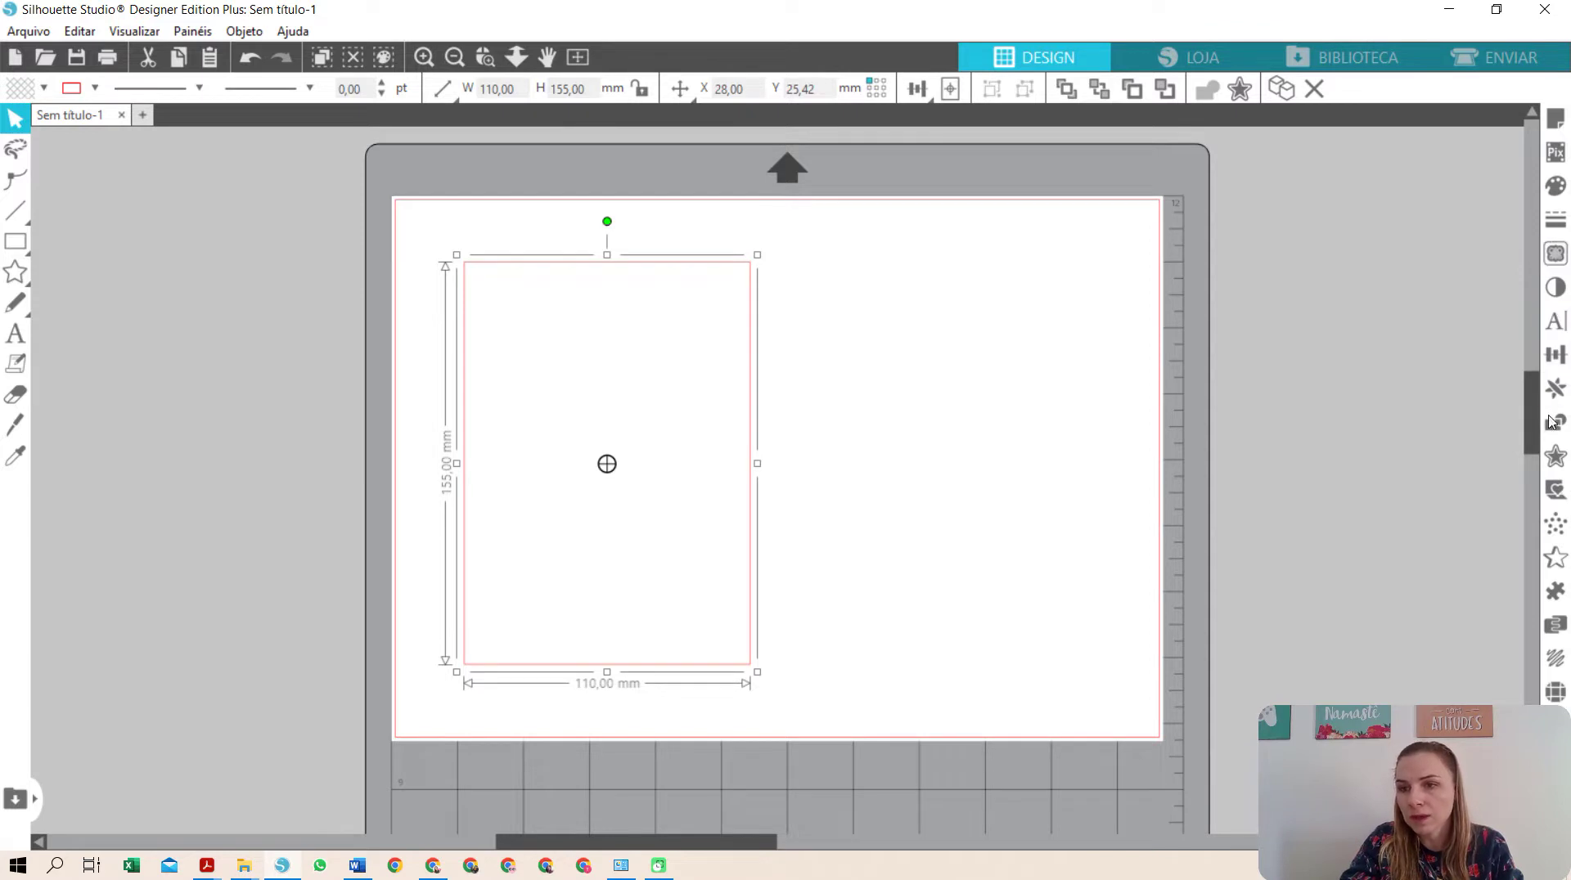
left_click(1555, 456)
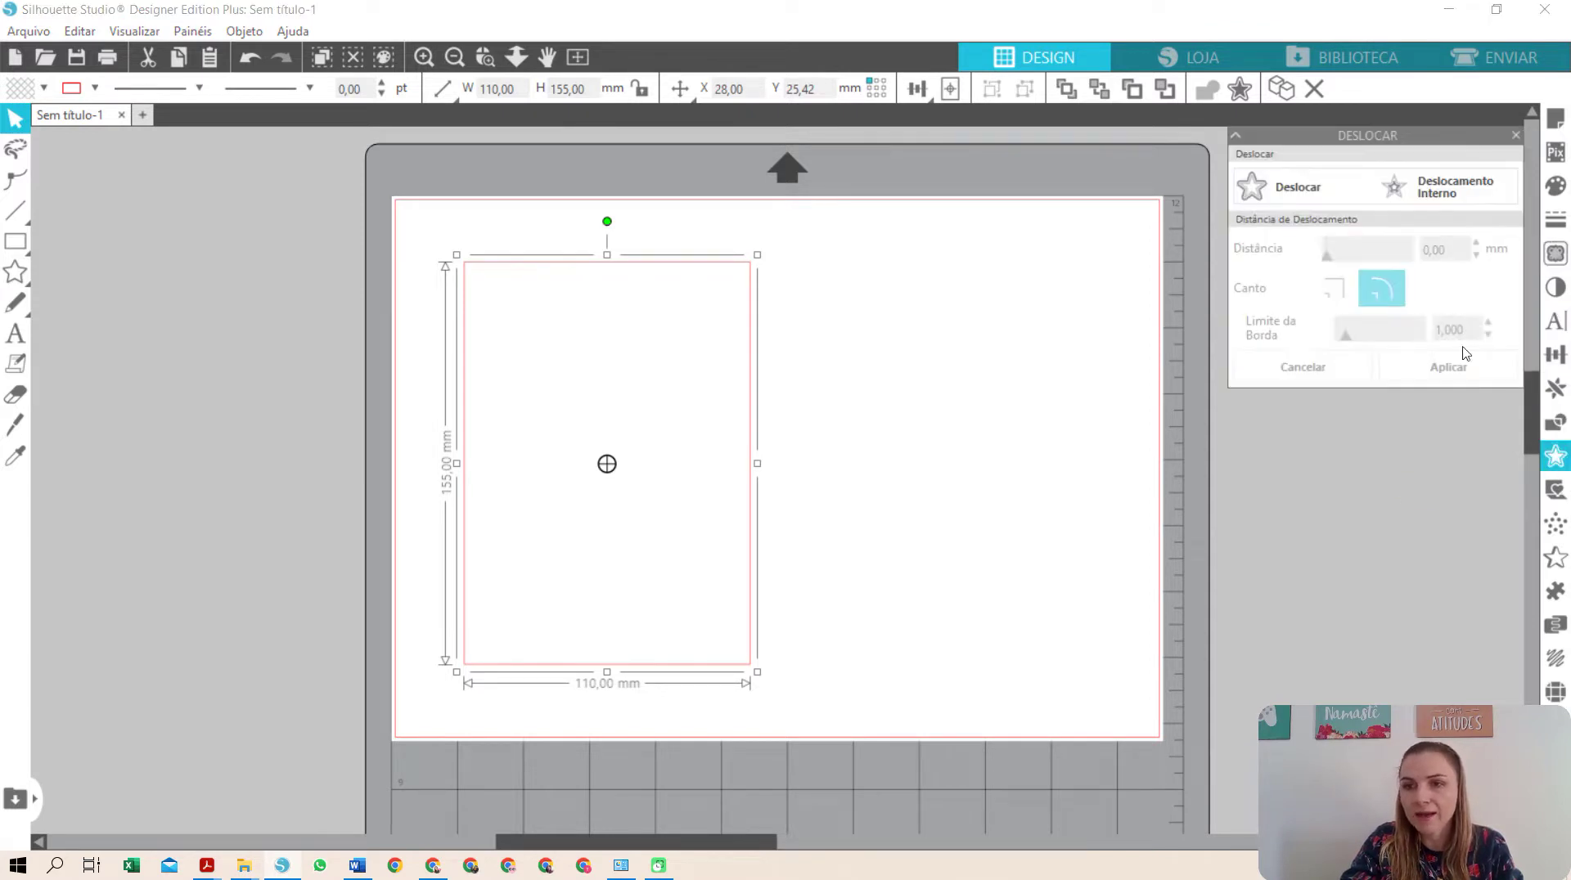
left_click(1310, 198)
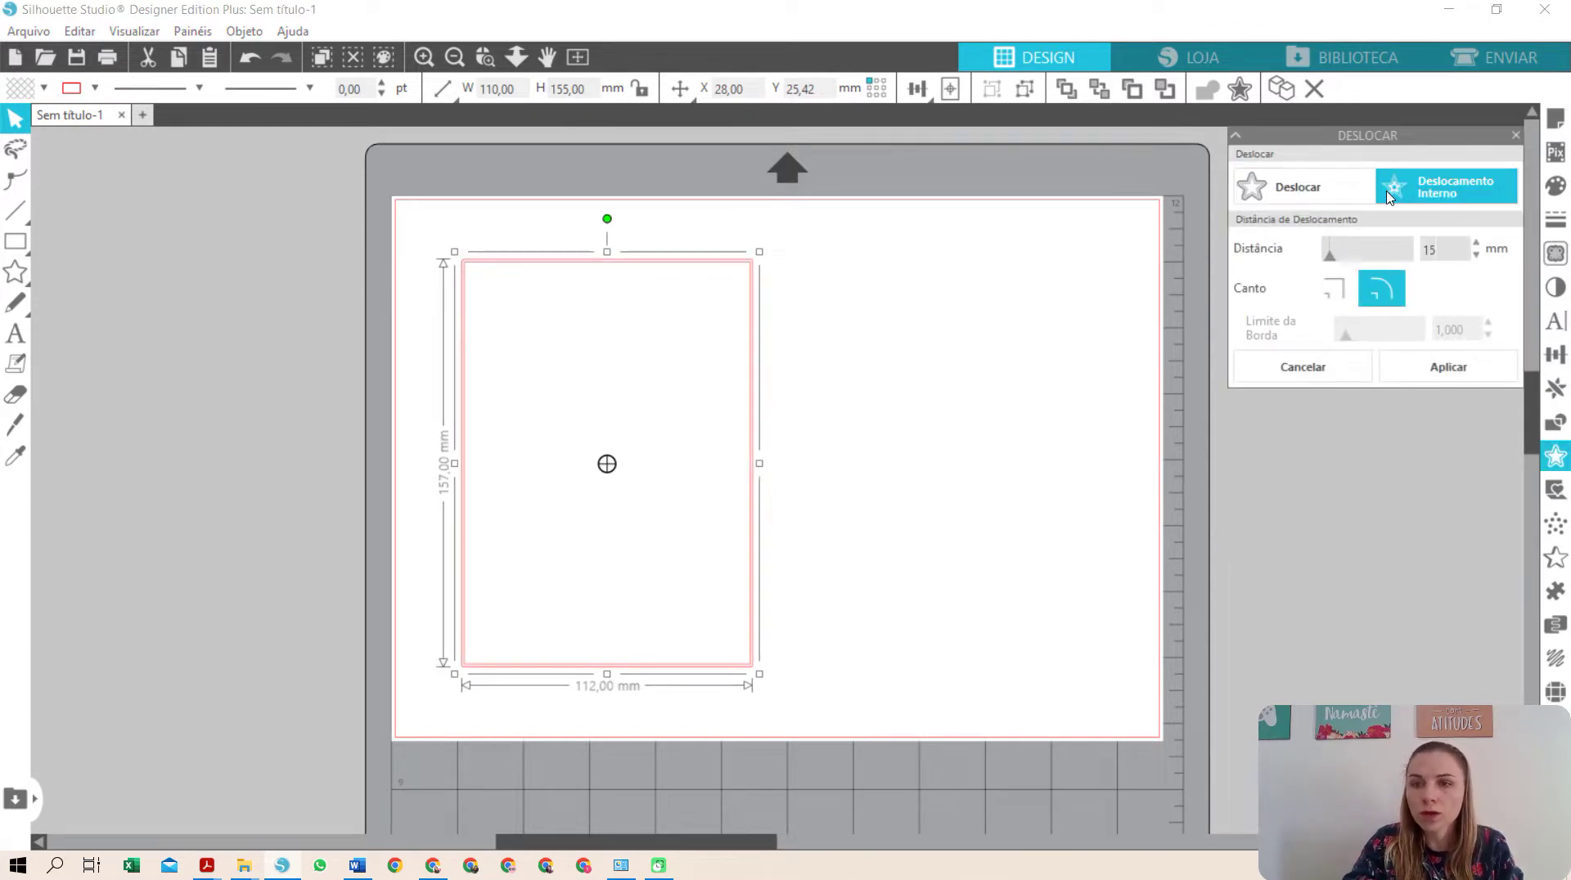
left_click(1334, 288)
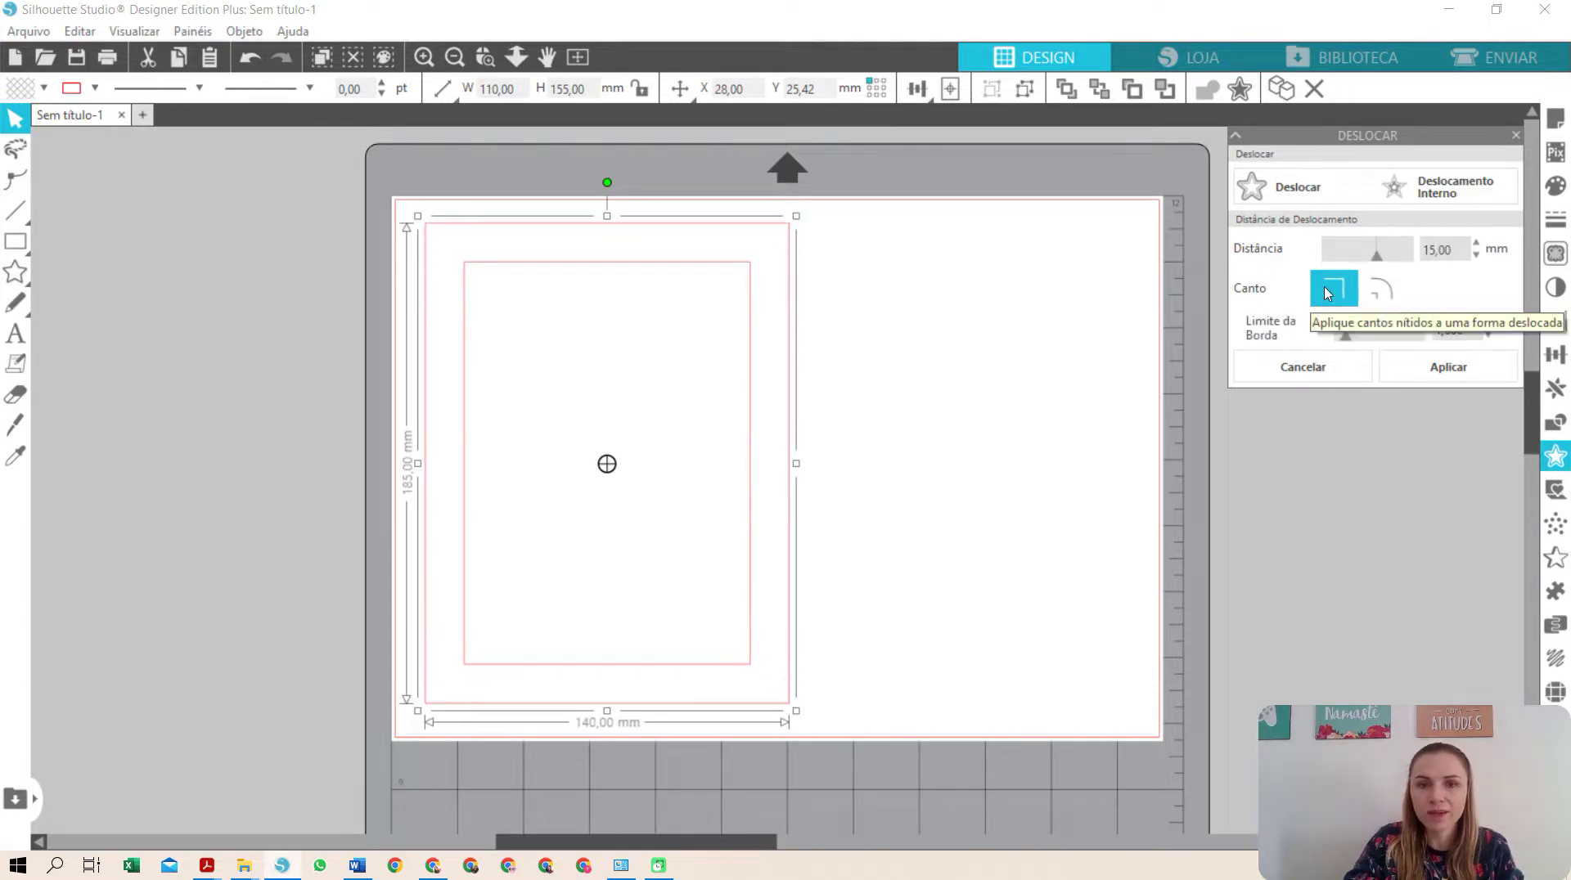
left_click(1028, 463)
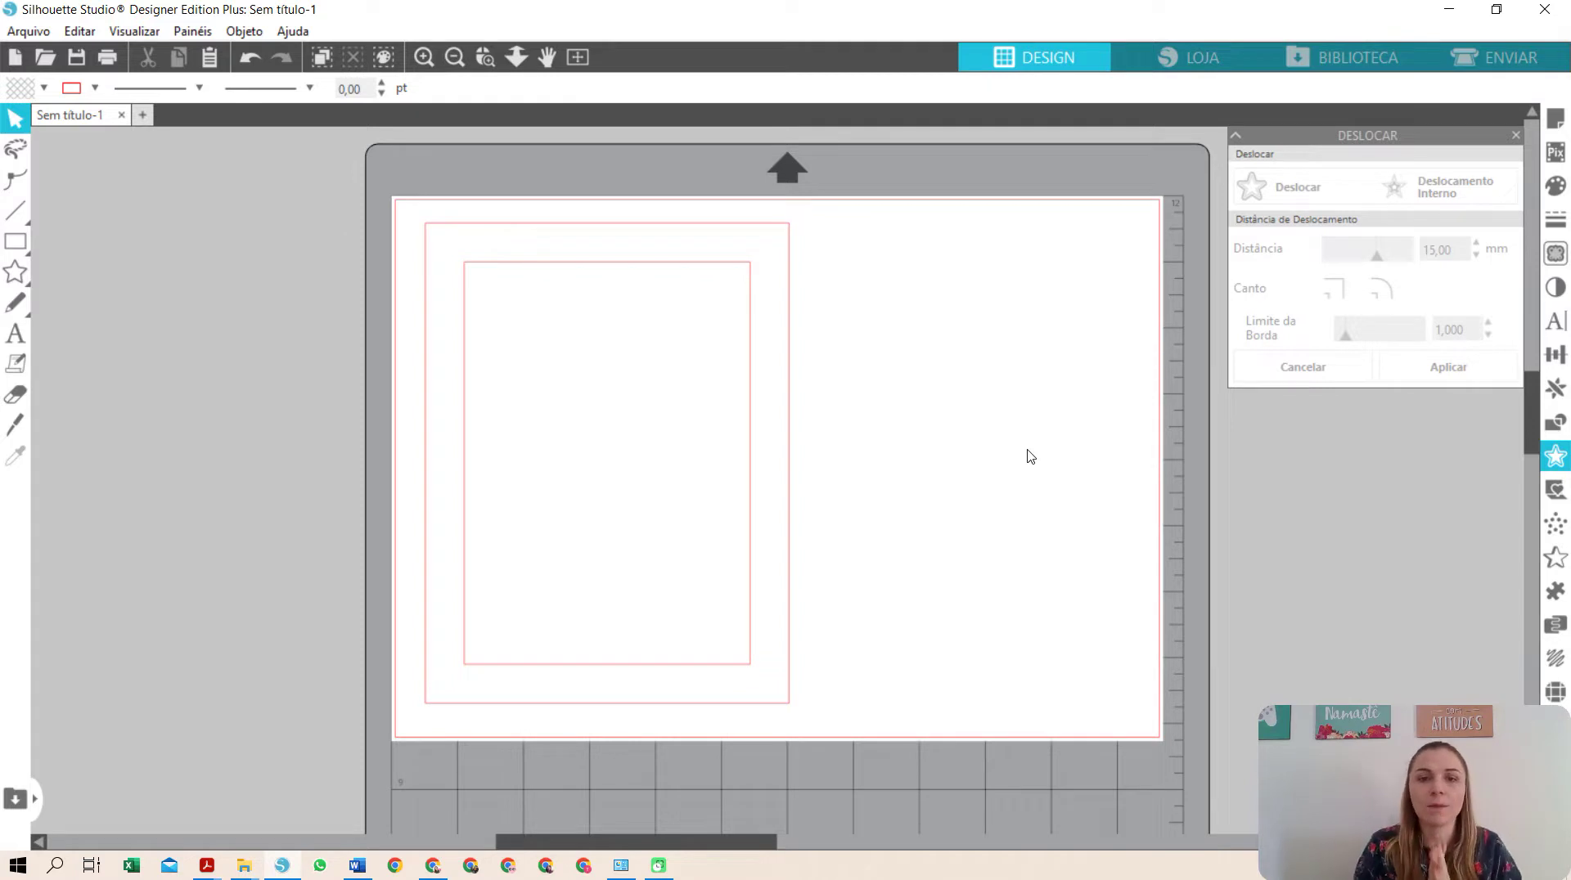
- Duplicate both nested rectangles to the right
left_click_drag(898, 280, 713, 343)
left_click(1557, 389)
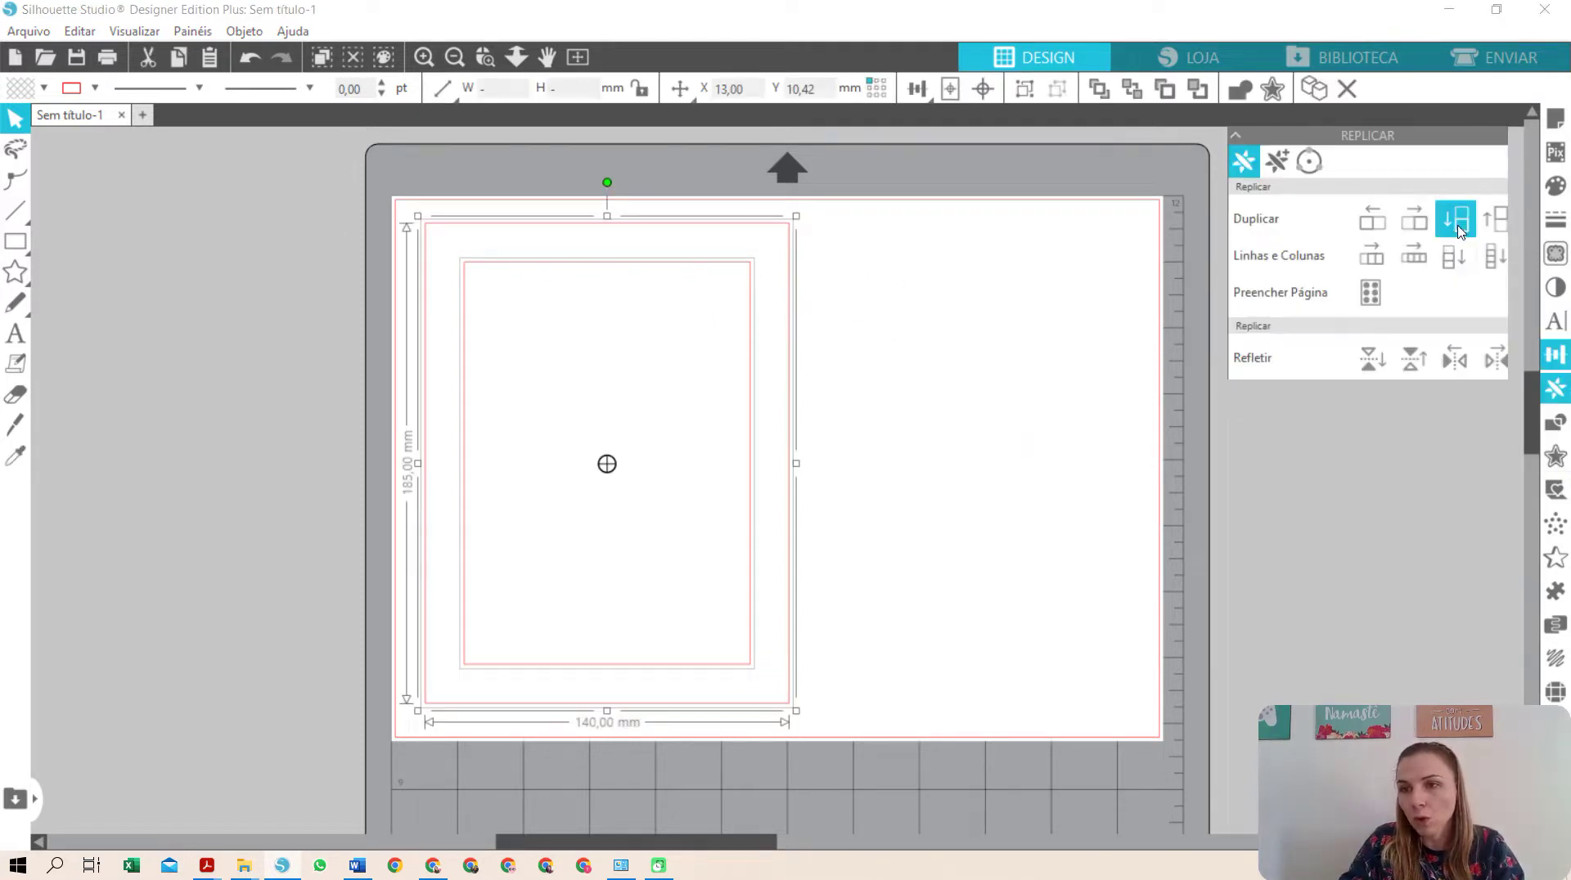
left_click(1414, 218)
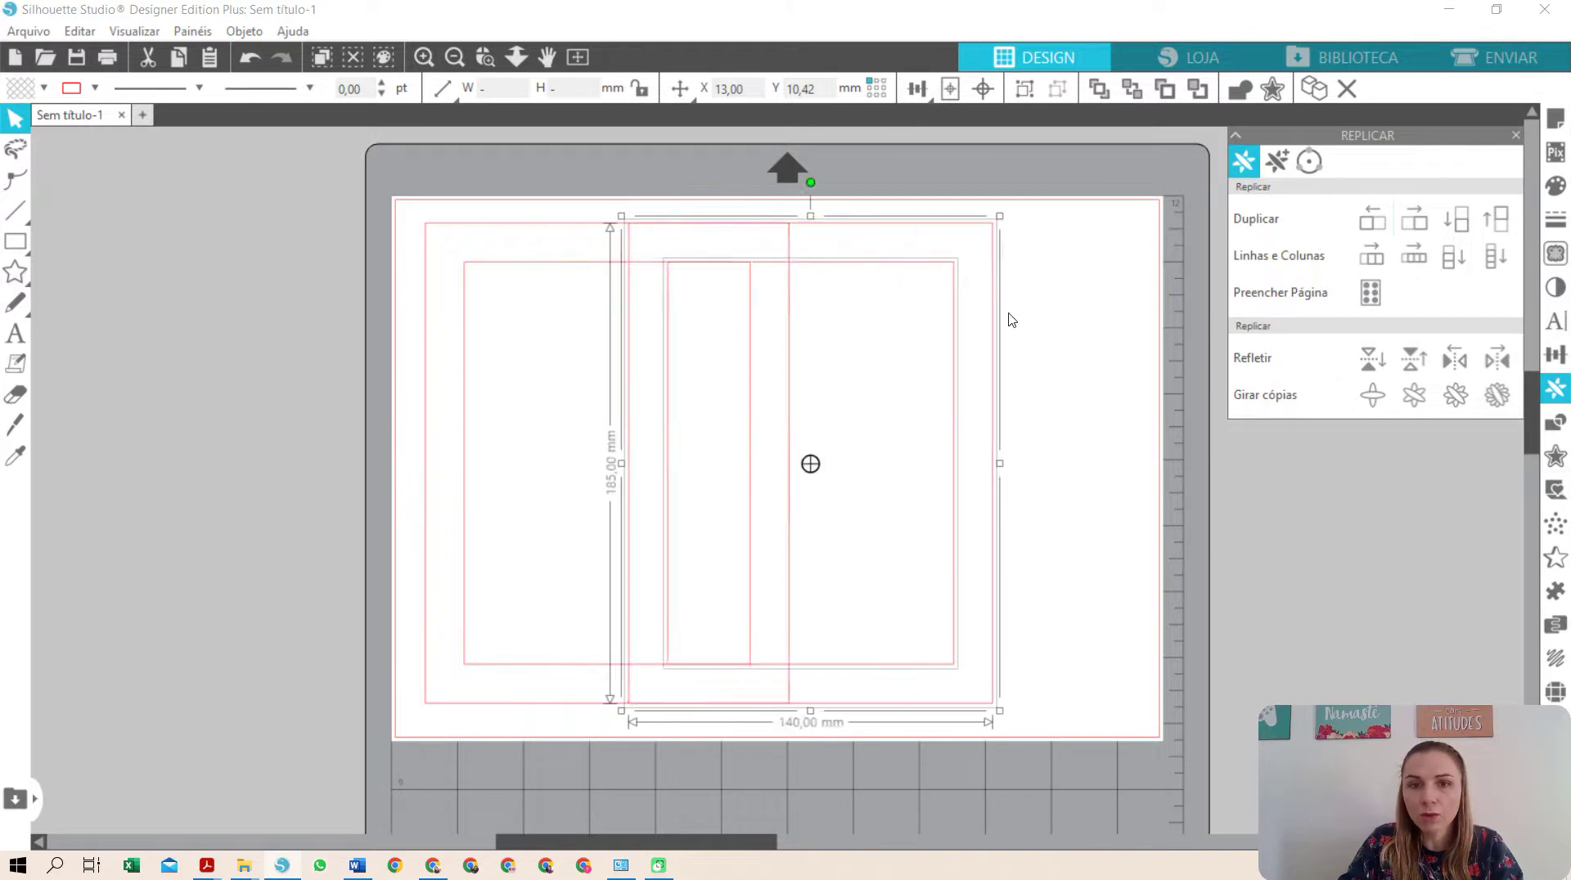
- Nudge the left pair of rectangles leftwards to leave a gap of about 4 mm between the two pairs
left_click(625, 200)
left_click(624, 223)
key("Left")
key("Left")
key("Left")
key("Left")
key("Left")
key("Left")
key("Left")
key("Left")
key("Left")
key("Left")
key("Left")
key("Left")
key("Left")
key("Left")
key("Left")
key("Left")
key("Left")
key("Left")
key("Left")
key("Left")
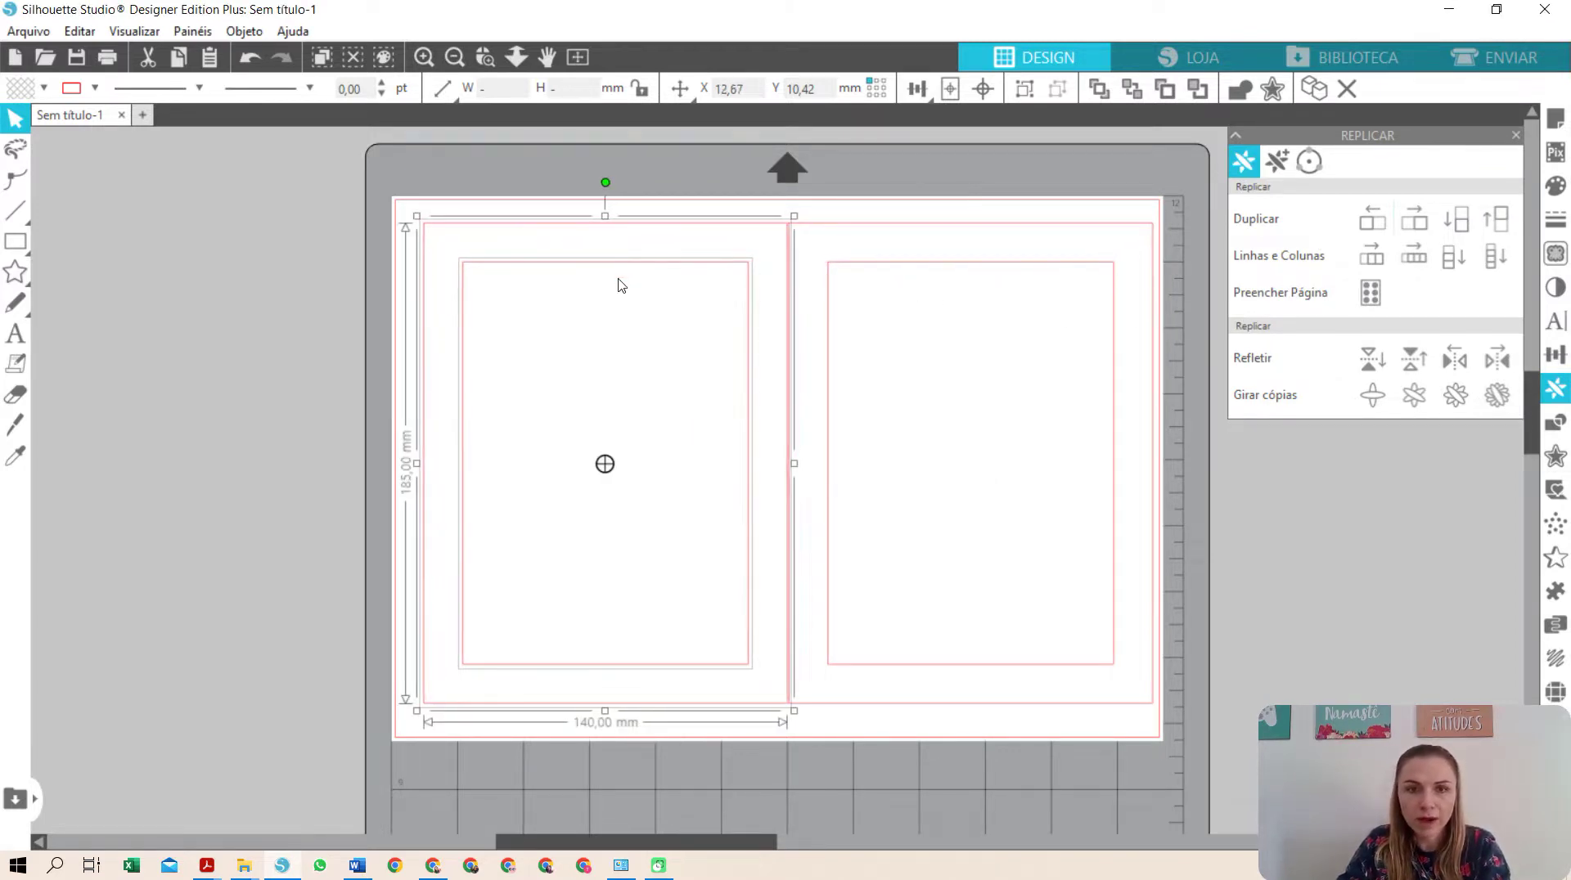
left_click(259, 249)
- Move both pairs of rectangles together so they sit centred within the page's print margins
left_click_drag(489, 183, 925, 392)
left_click_drag(886, 264, 884, 266)
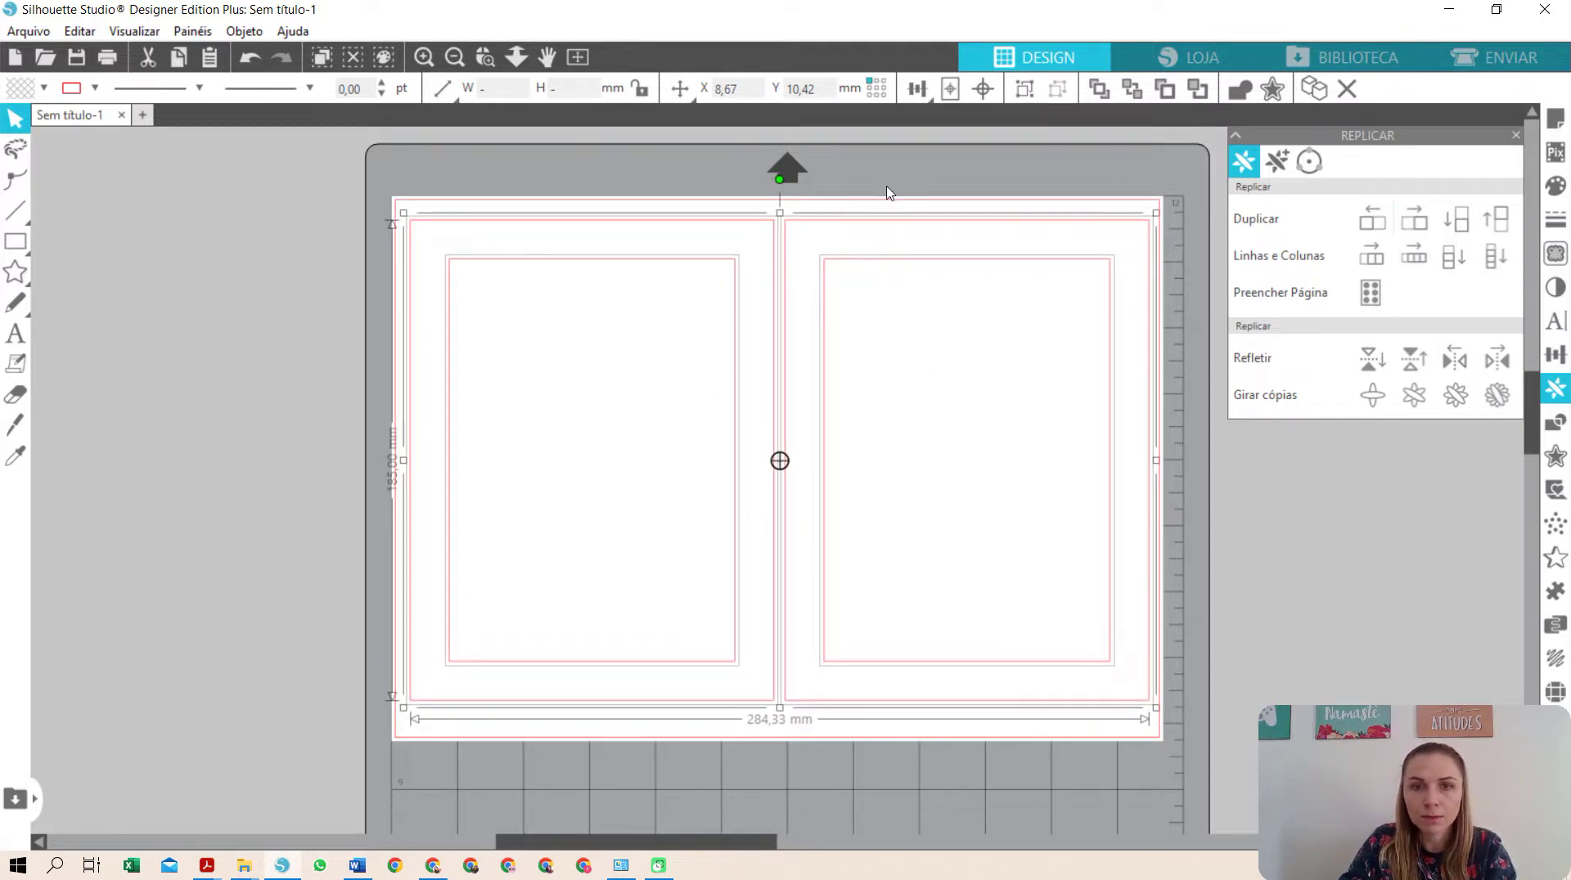
left_click(919, 185)
scroll(985, 295, "down", 2)
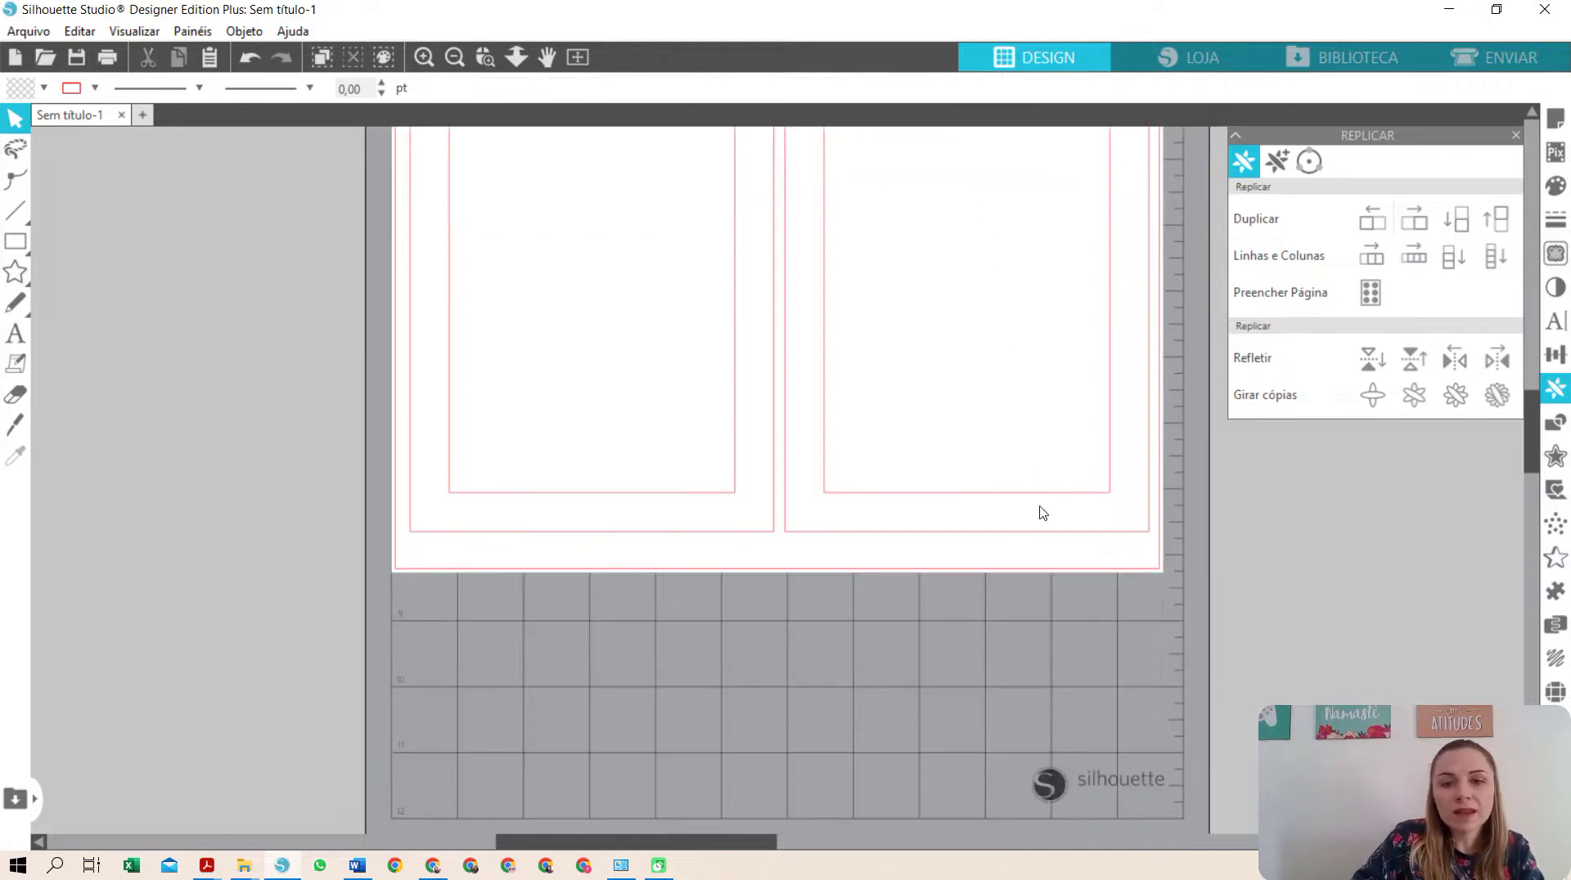
scroll(1038, 512, "up", 2)
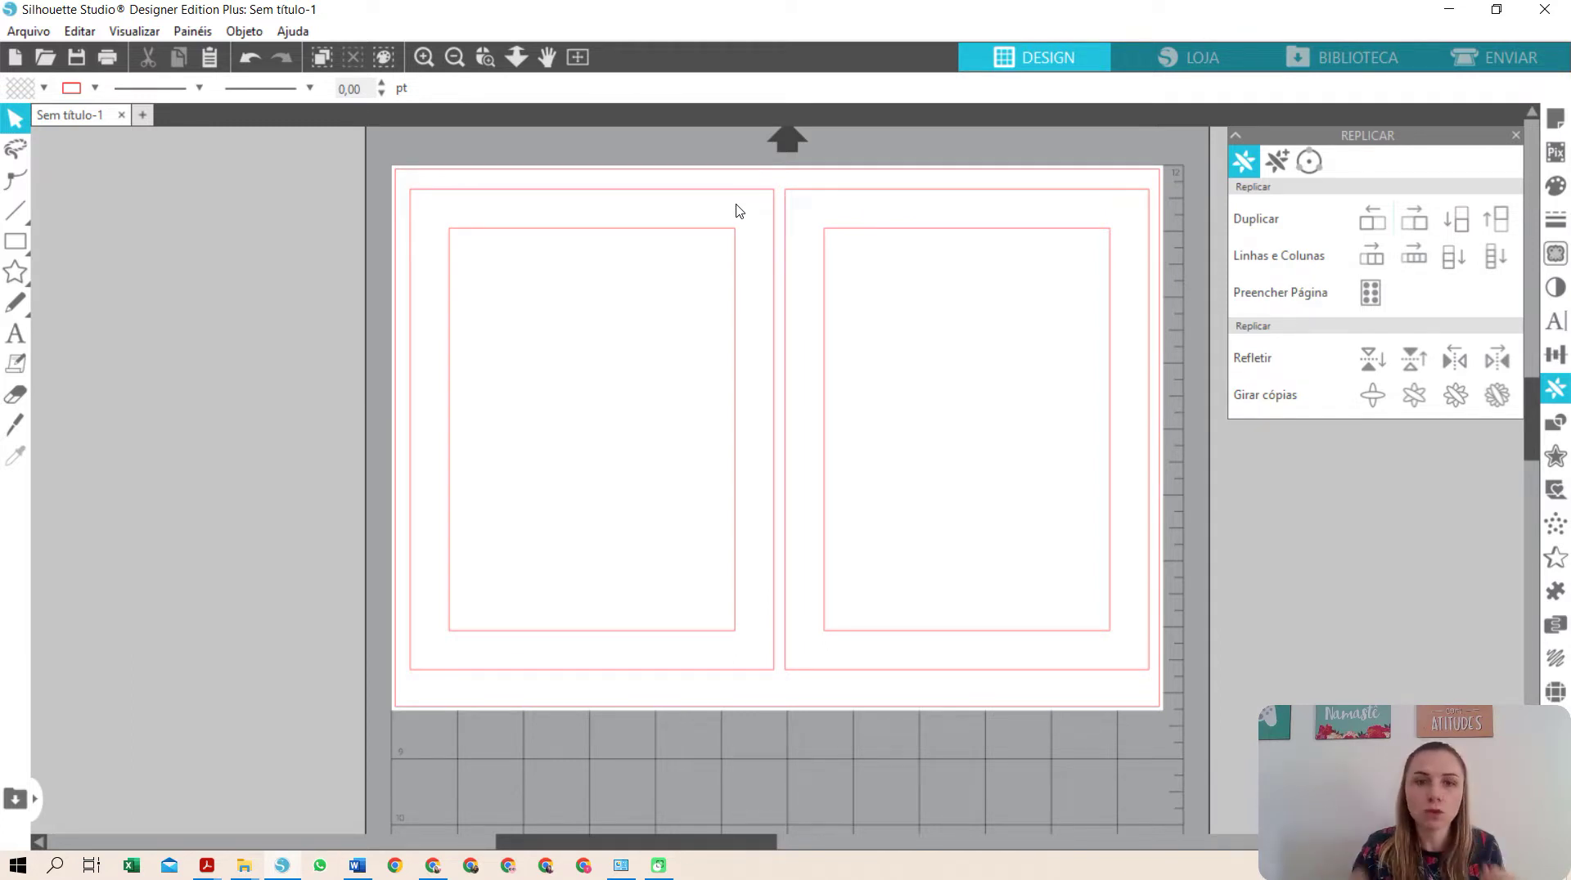
key("ctrl+a")
left_click(211, 359)
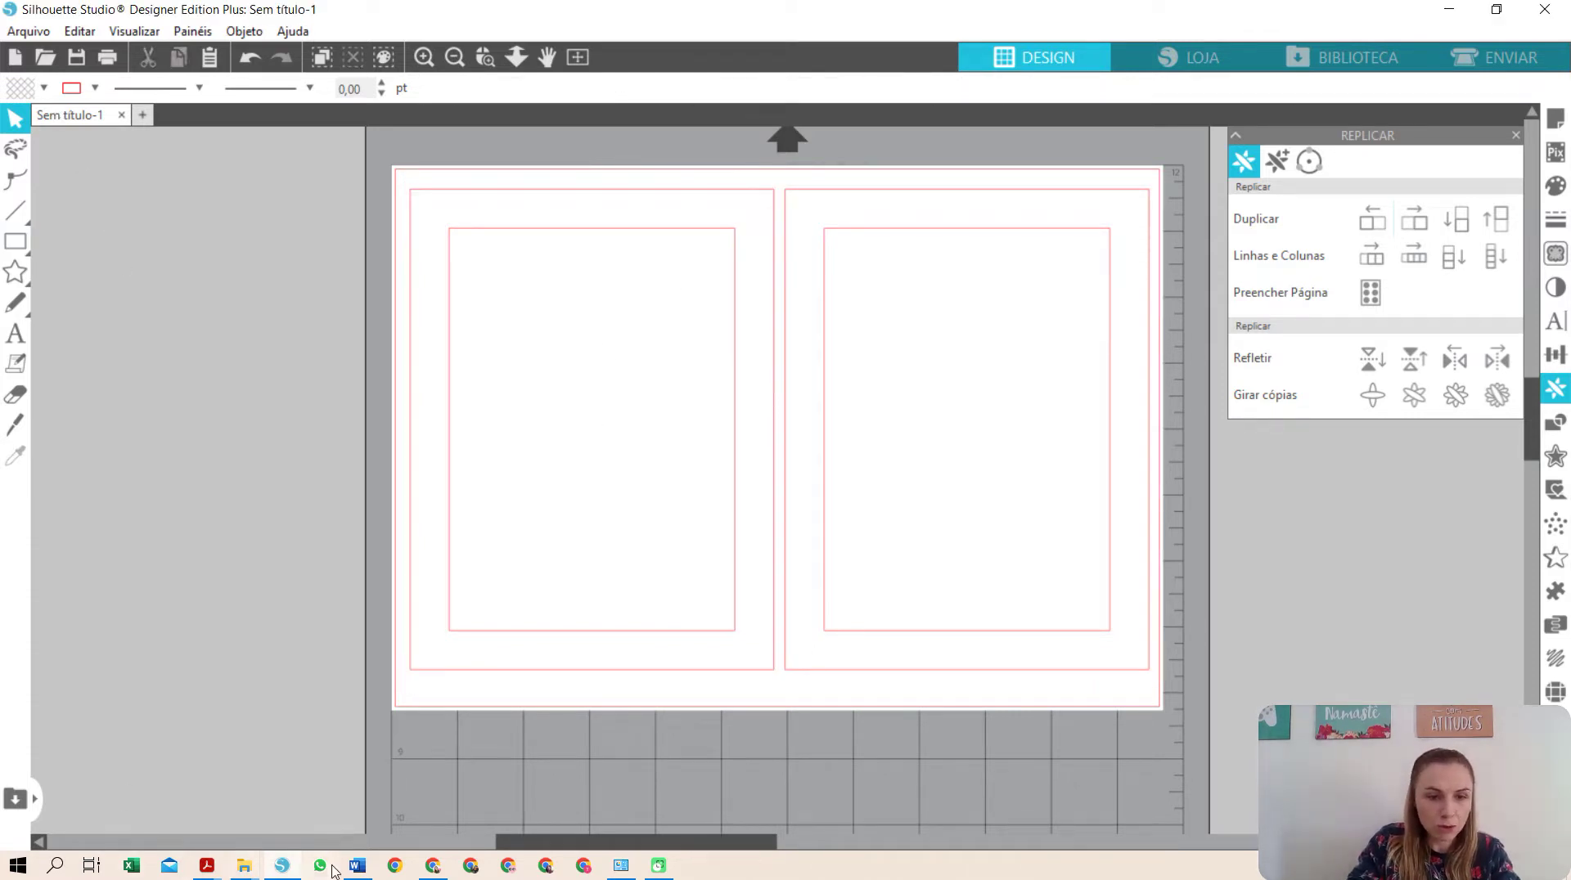
- Bring the colour palette image "cores oficiais CL_Prancheta 1" from the imagens folder into the design, beside the page
mouse_move(245, 867)
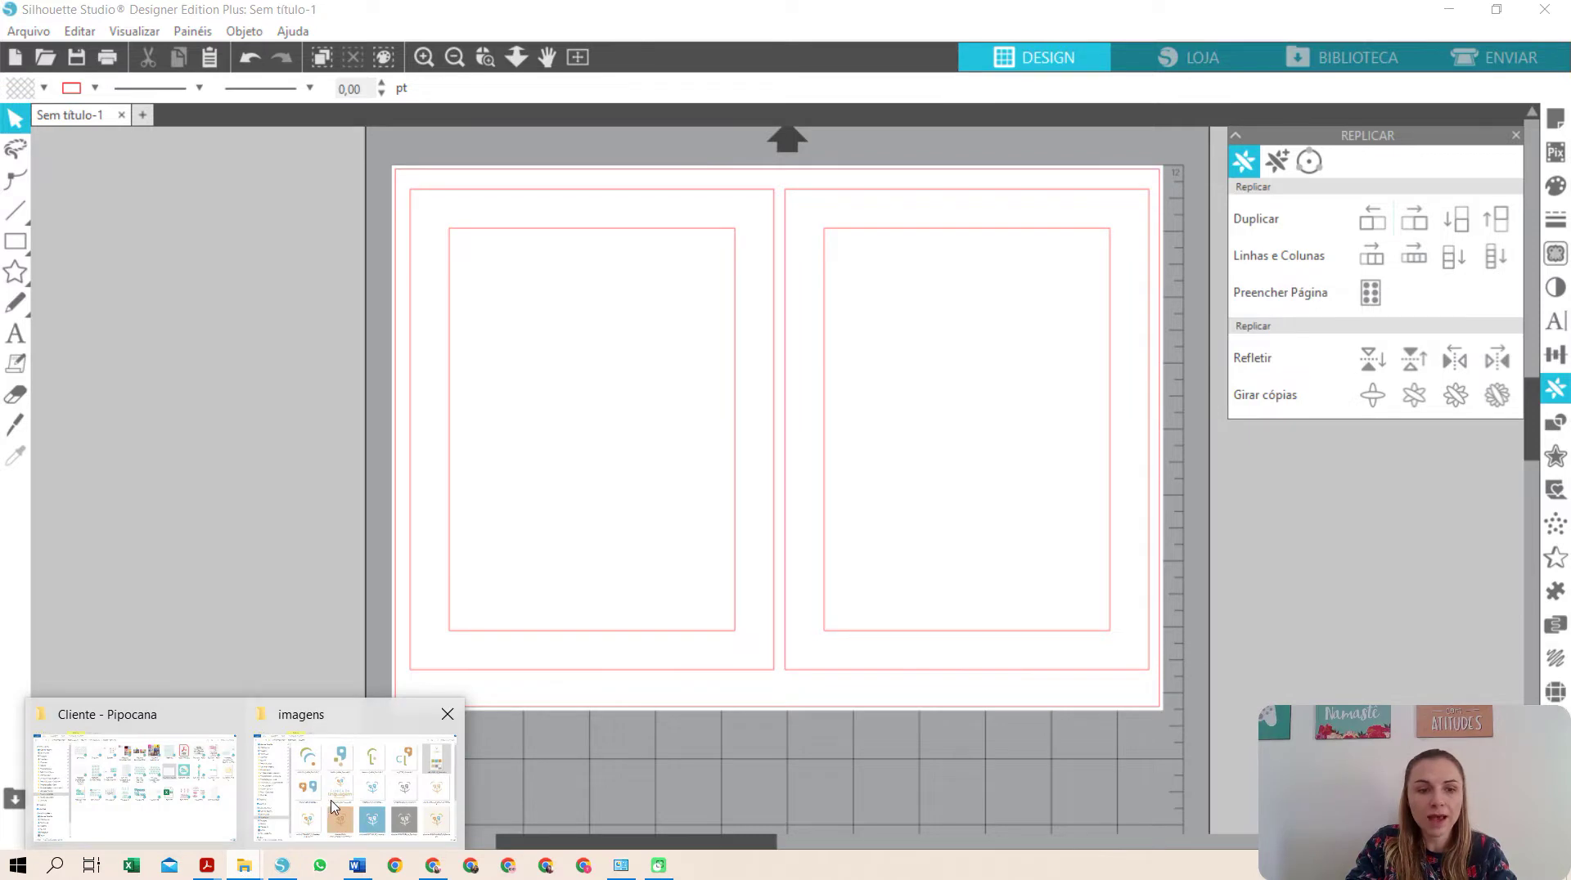
left_click(333, 806)
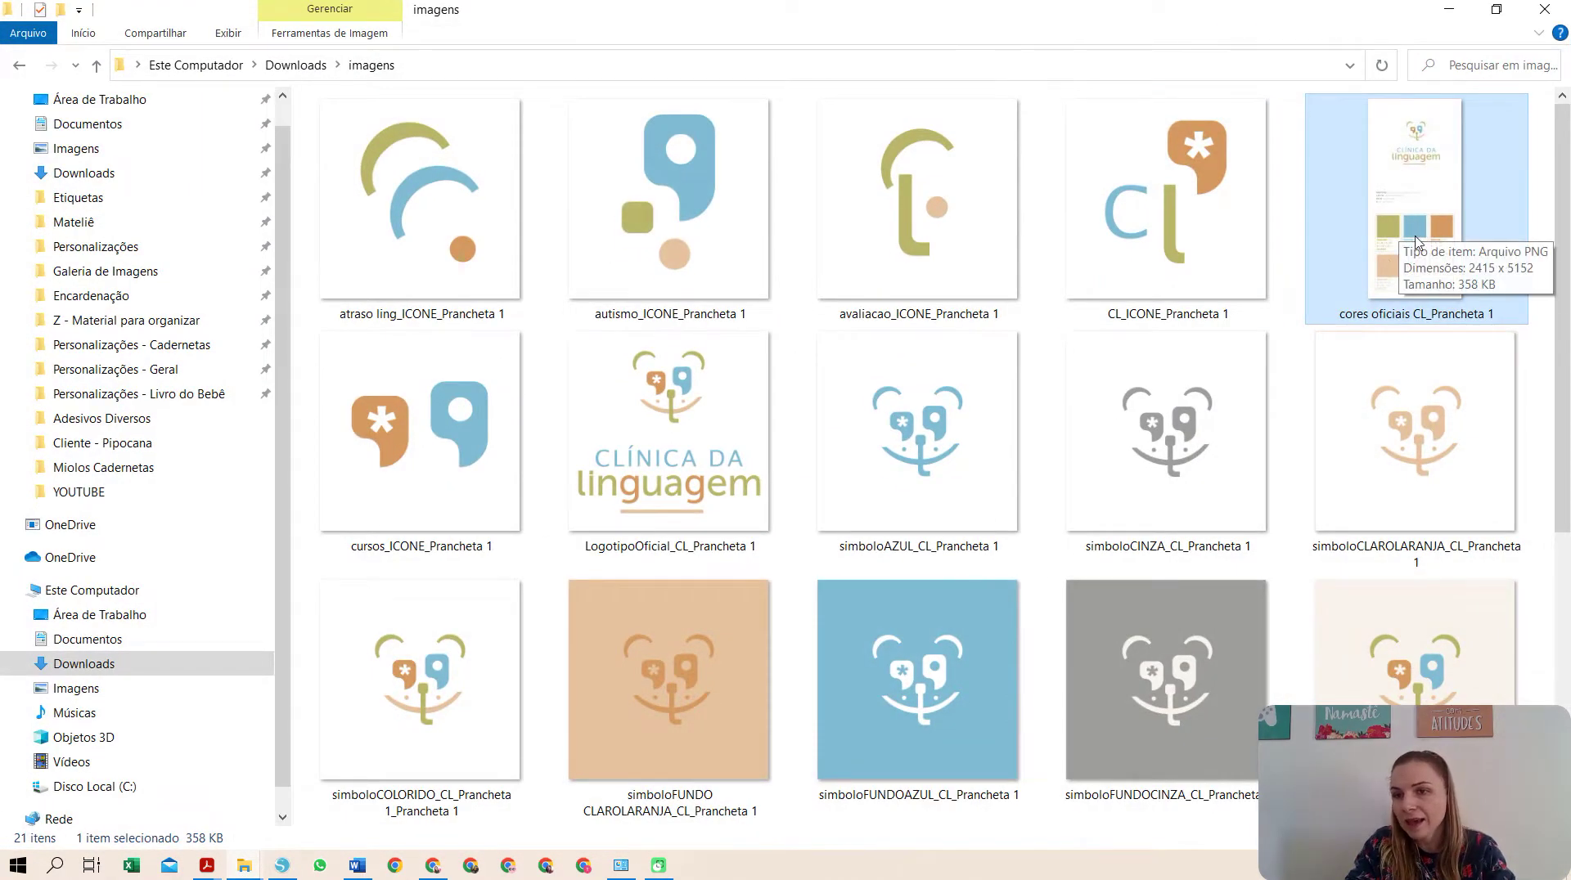
left_click_drag(1387, 226, 158, 645)
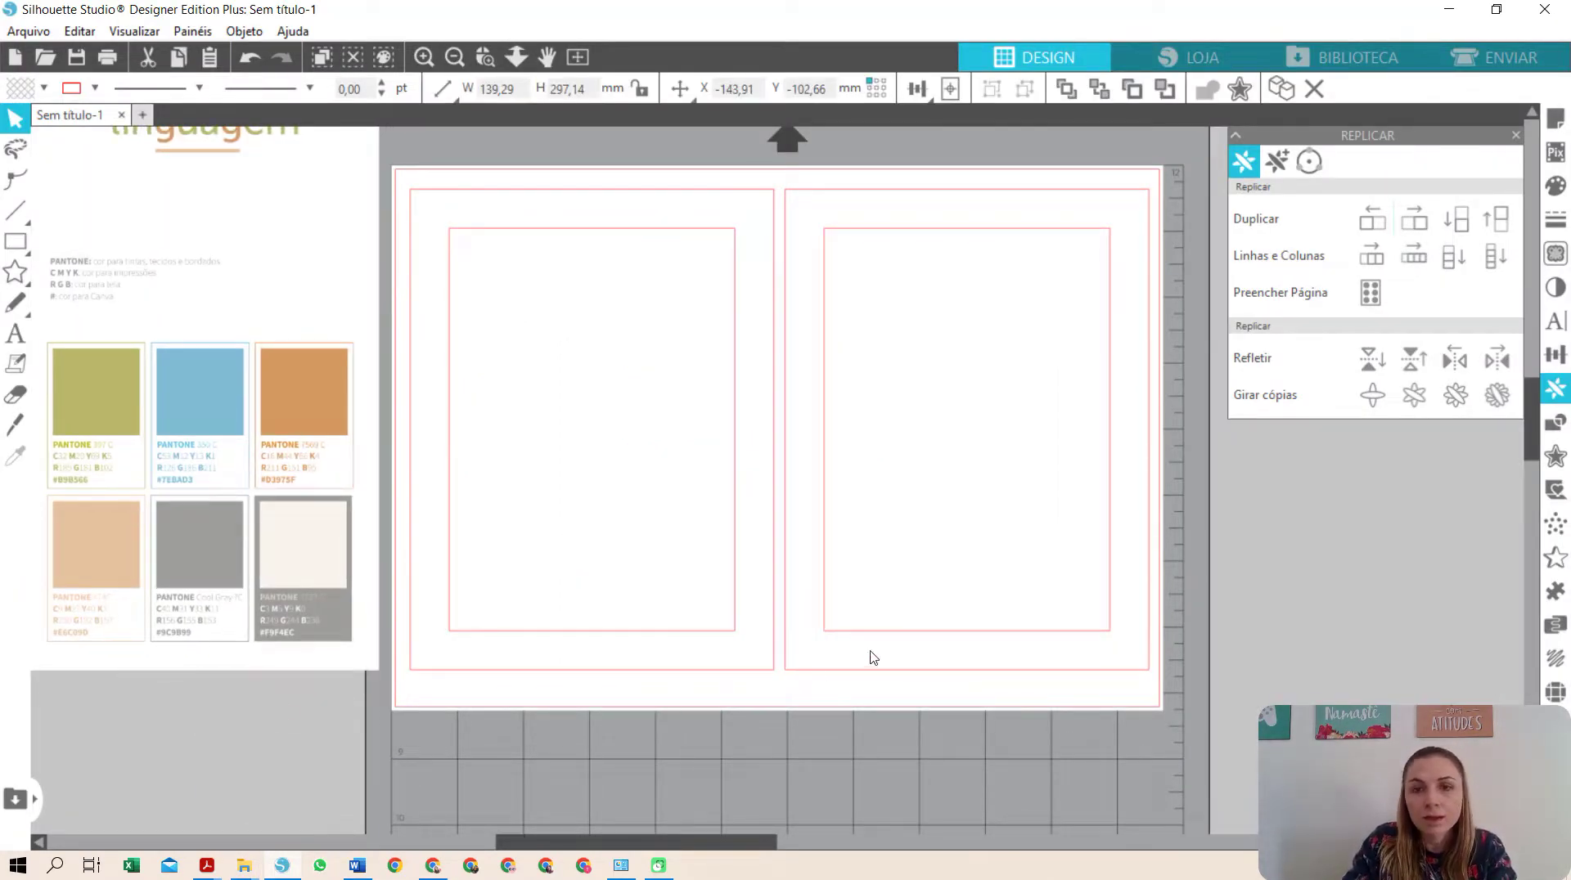
- Look through the client's icon and symbol images in the imagens folder
key("alt+Tab")
scroll(938, 360, "down", 5)
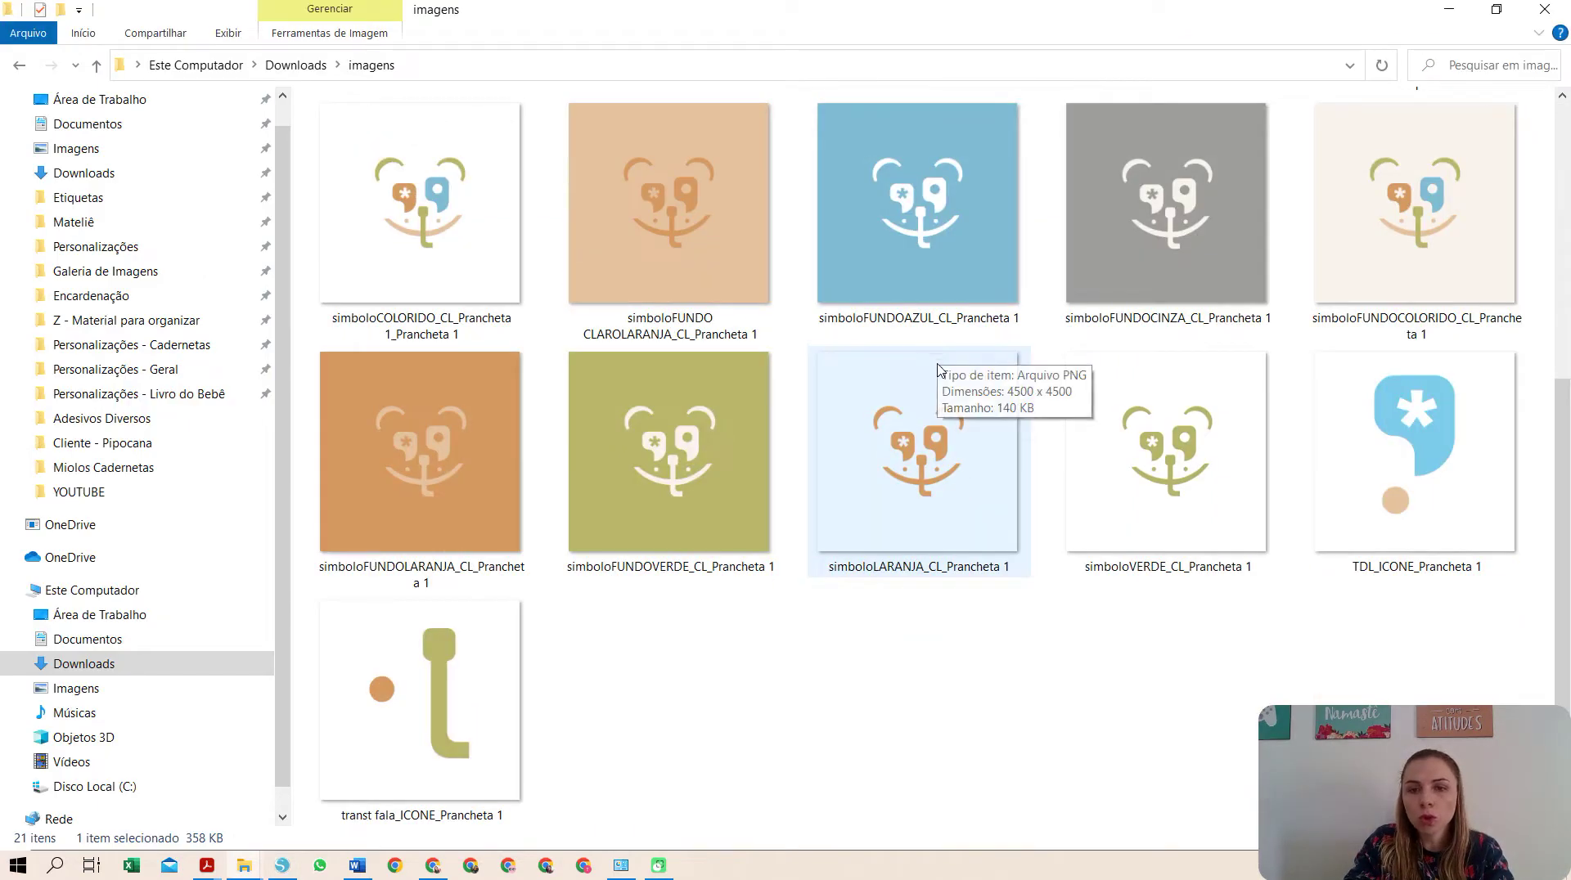
scroll(895, 450, "up", 5)
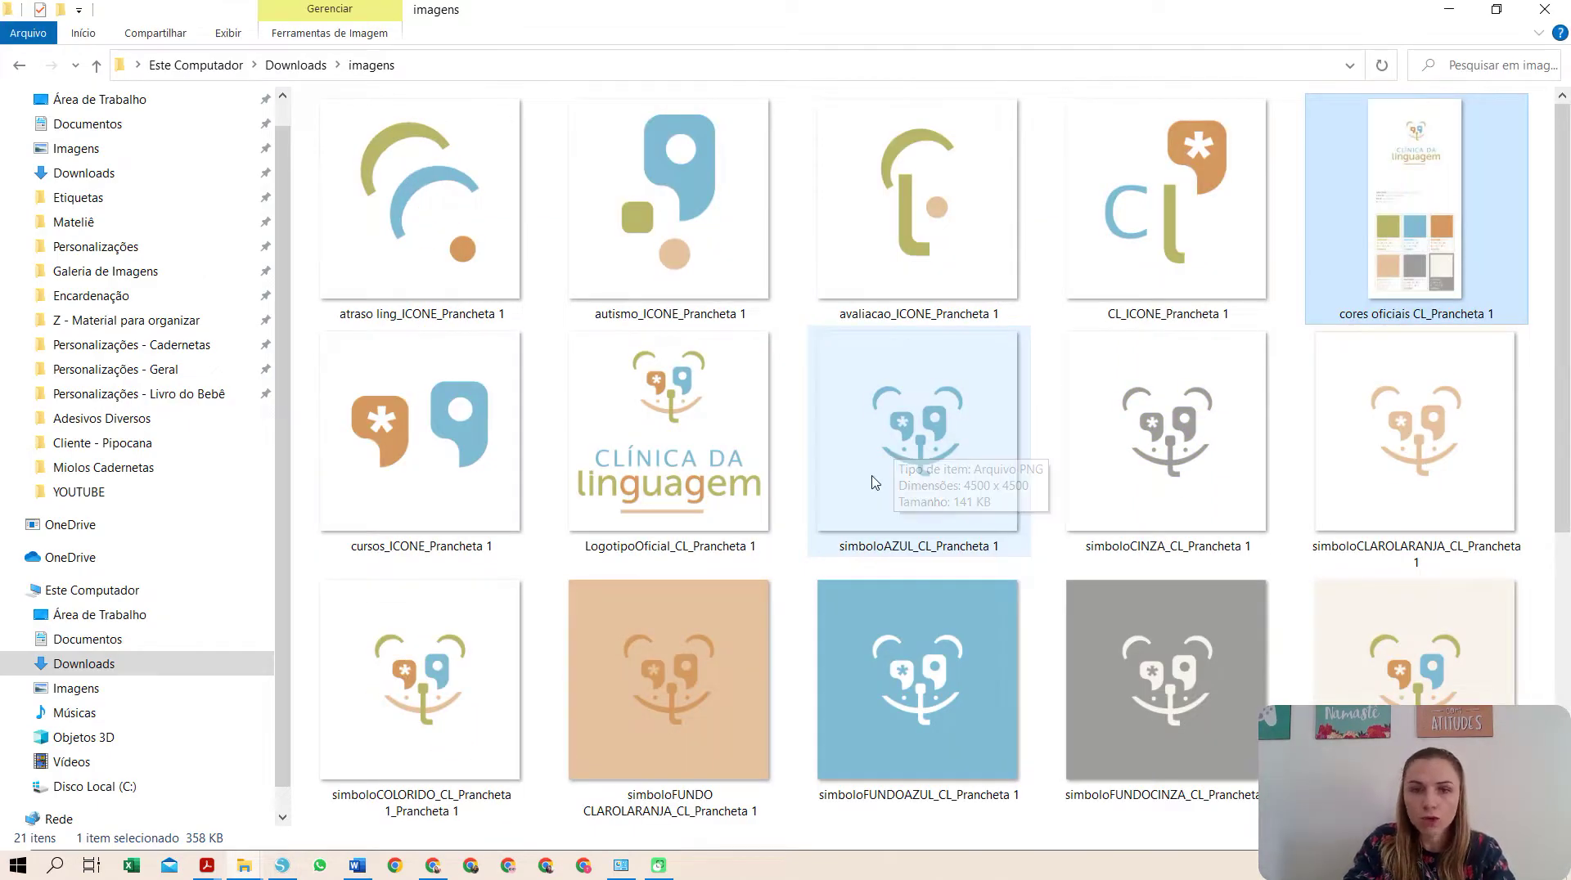
scroll(850, 534, "down", 5)
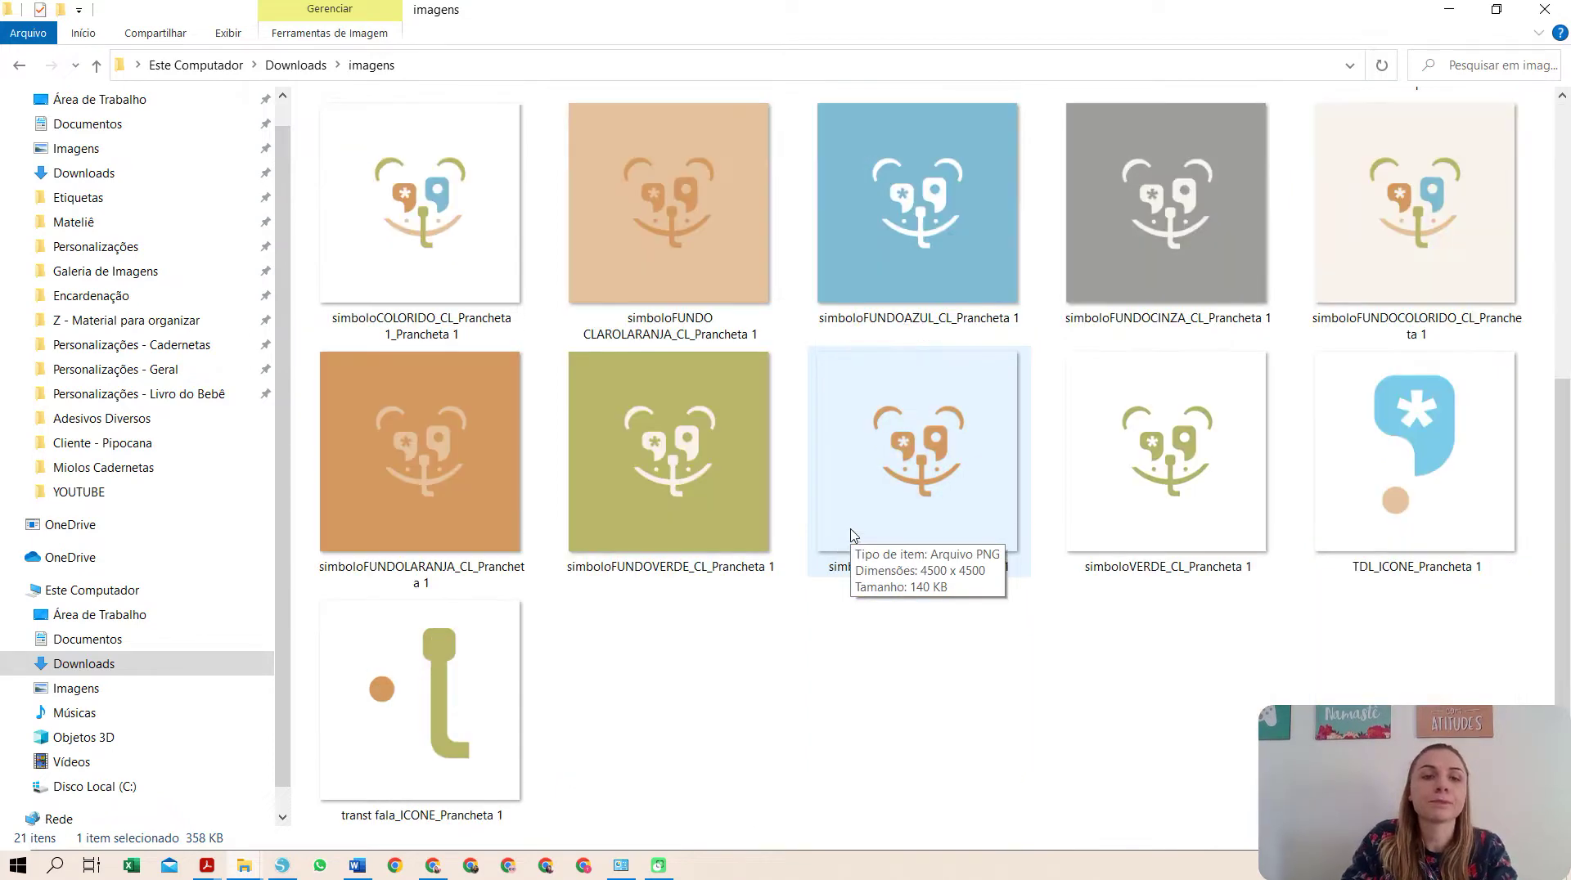
scroll(851, 533, "up", 5)
key("alt+Tab")
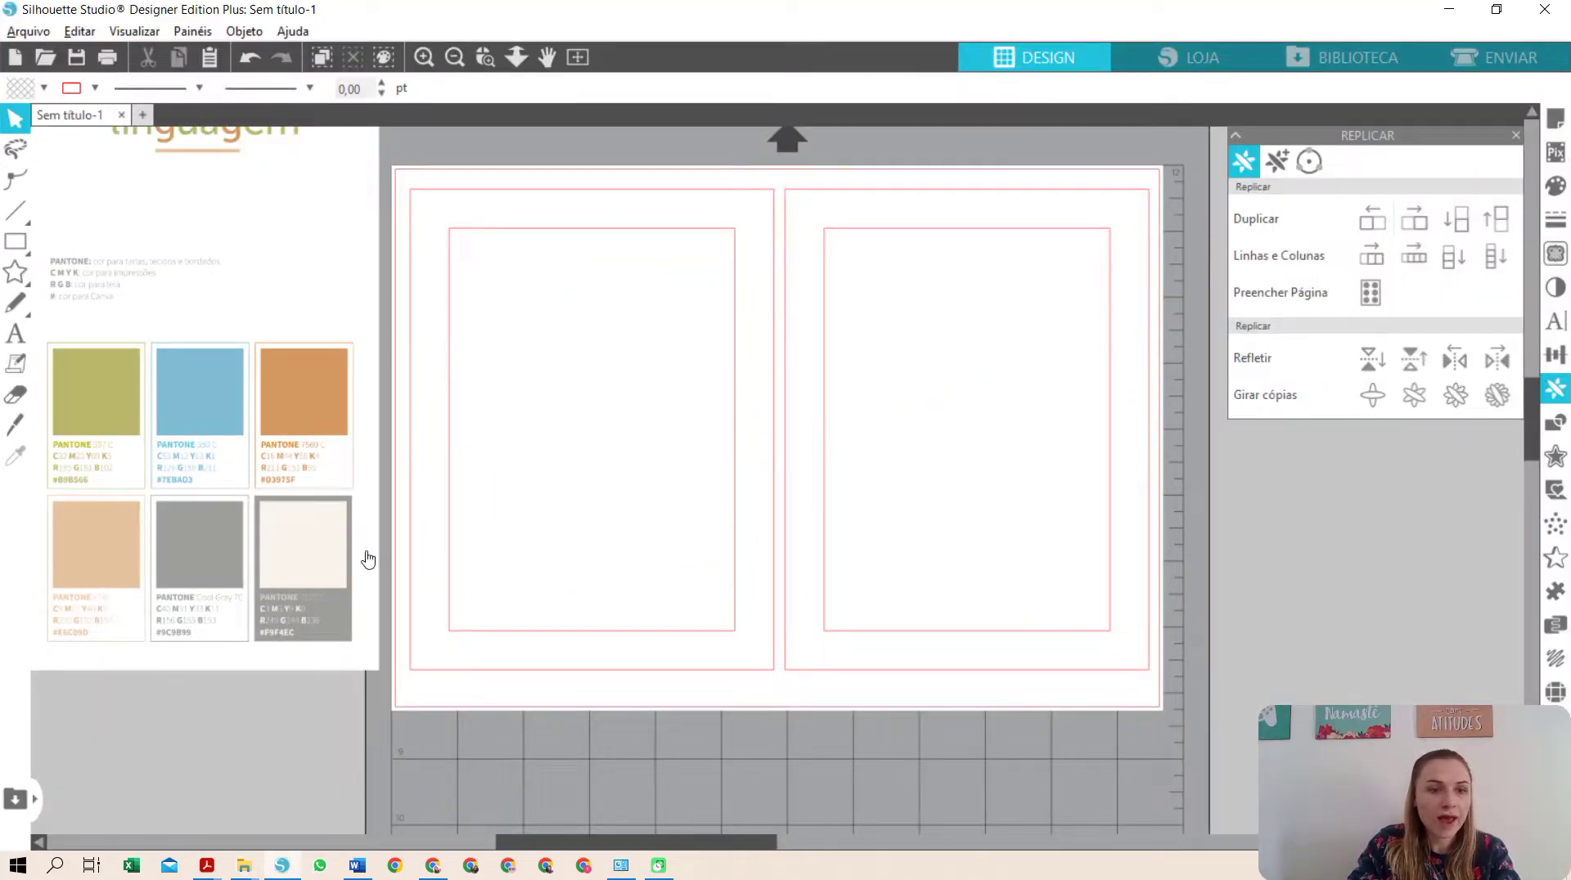
- Fill all four rectangles with the cream colour #F9F4EC sampled from the palette image
left_click_drag(594, 132, 860, 308)
left_click(43, 87)
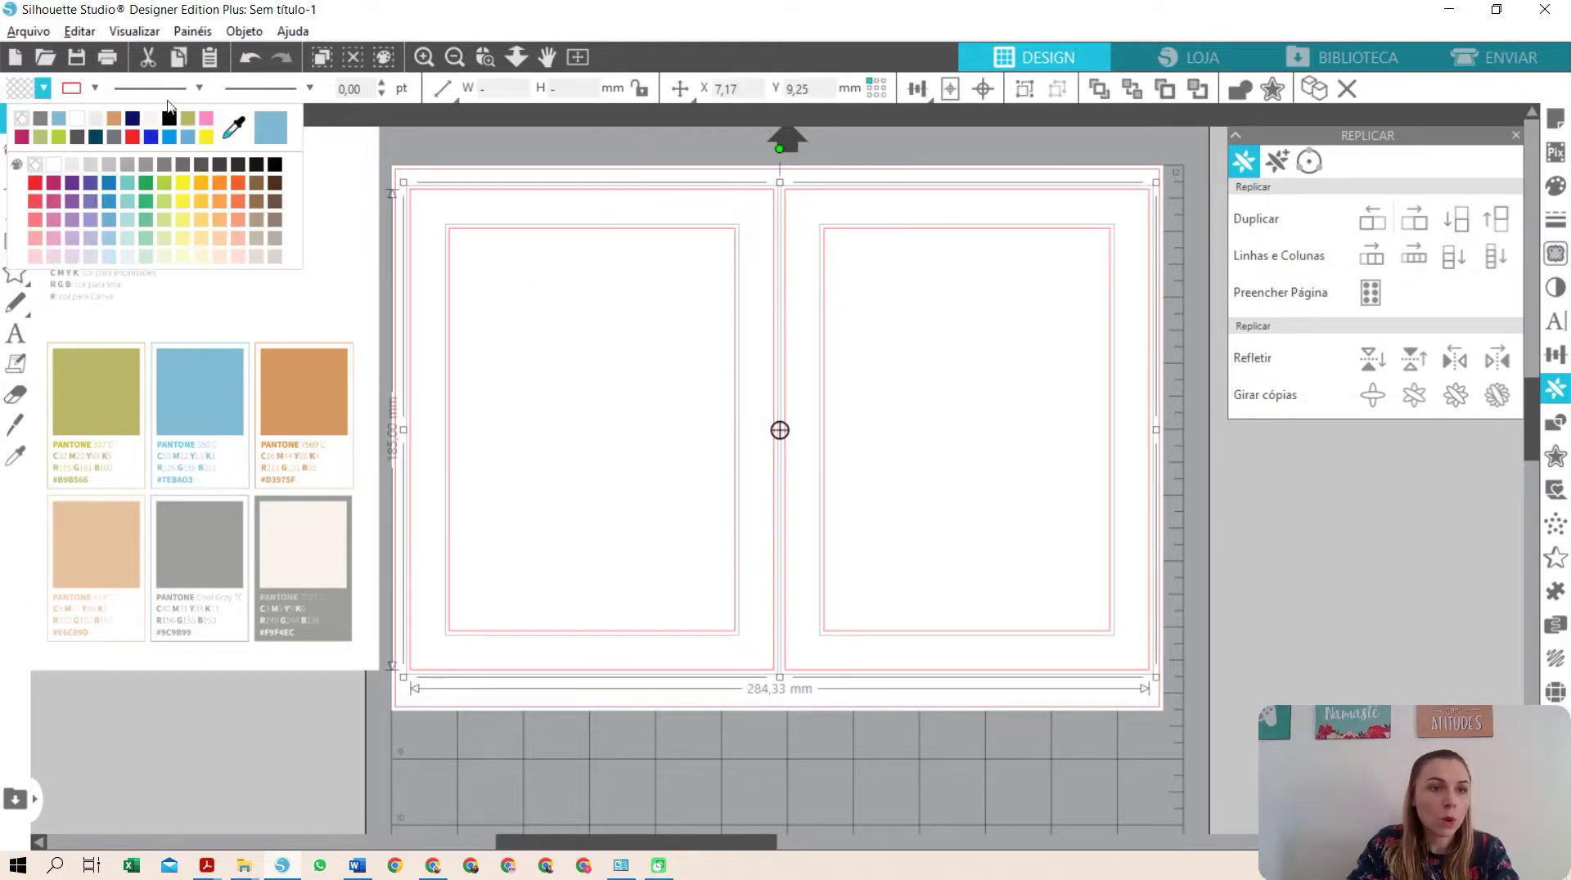
left_click(224, 124)
left_click(299, 551)
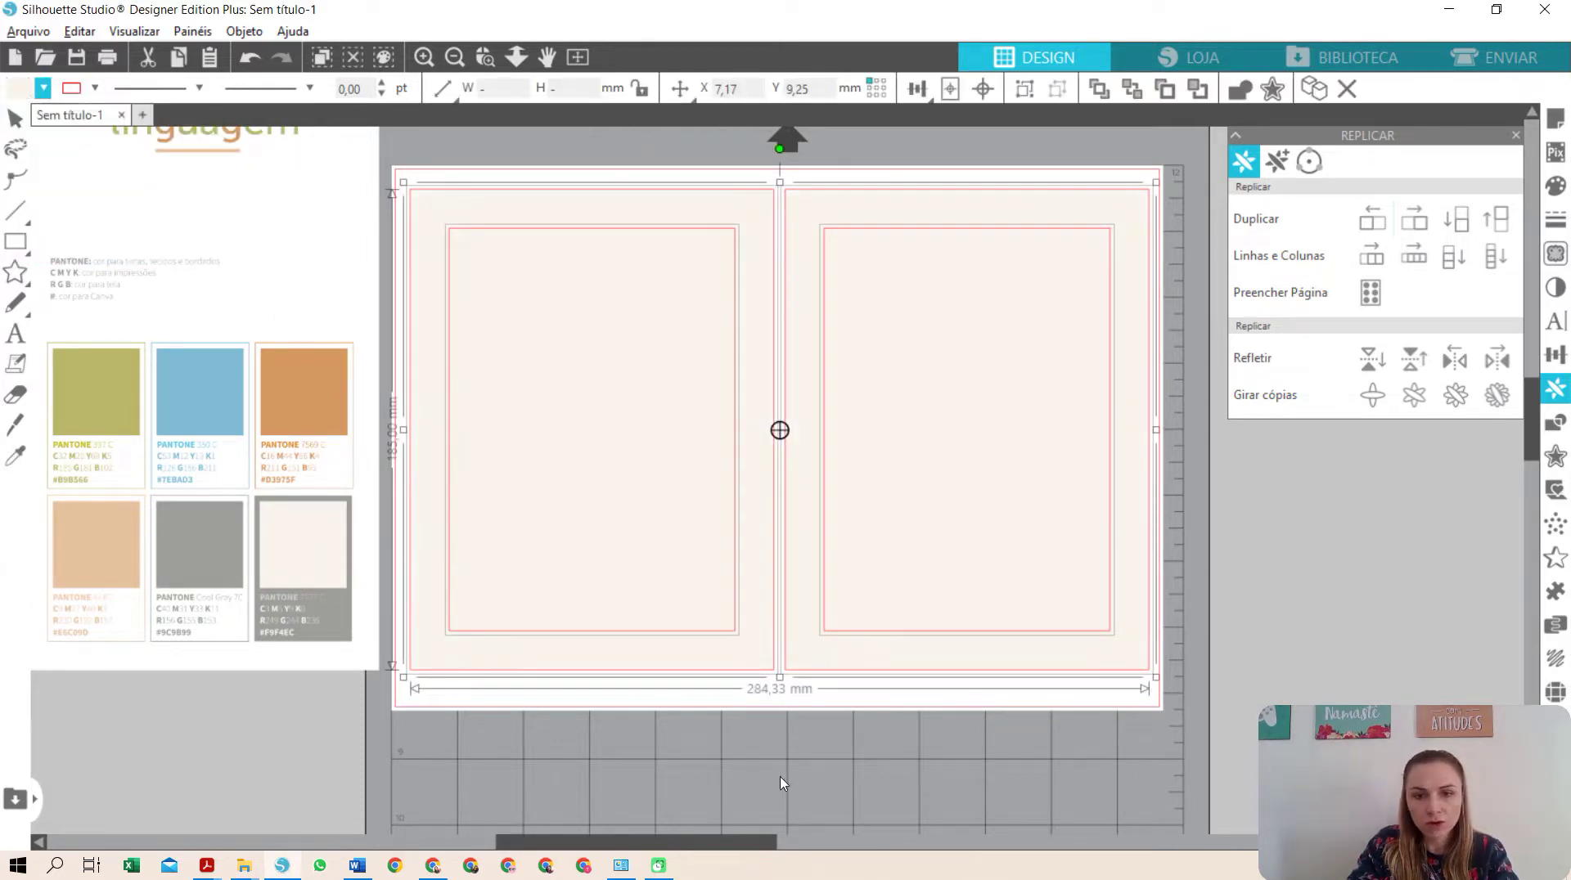
left_click(784, 789)
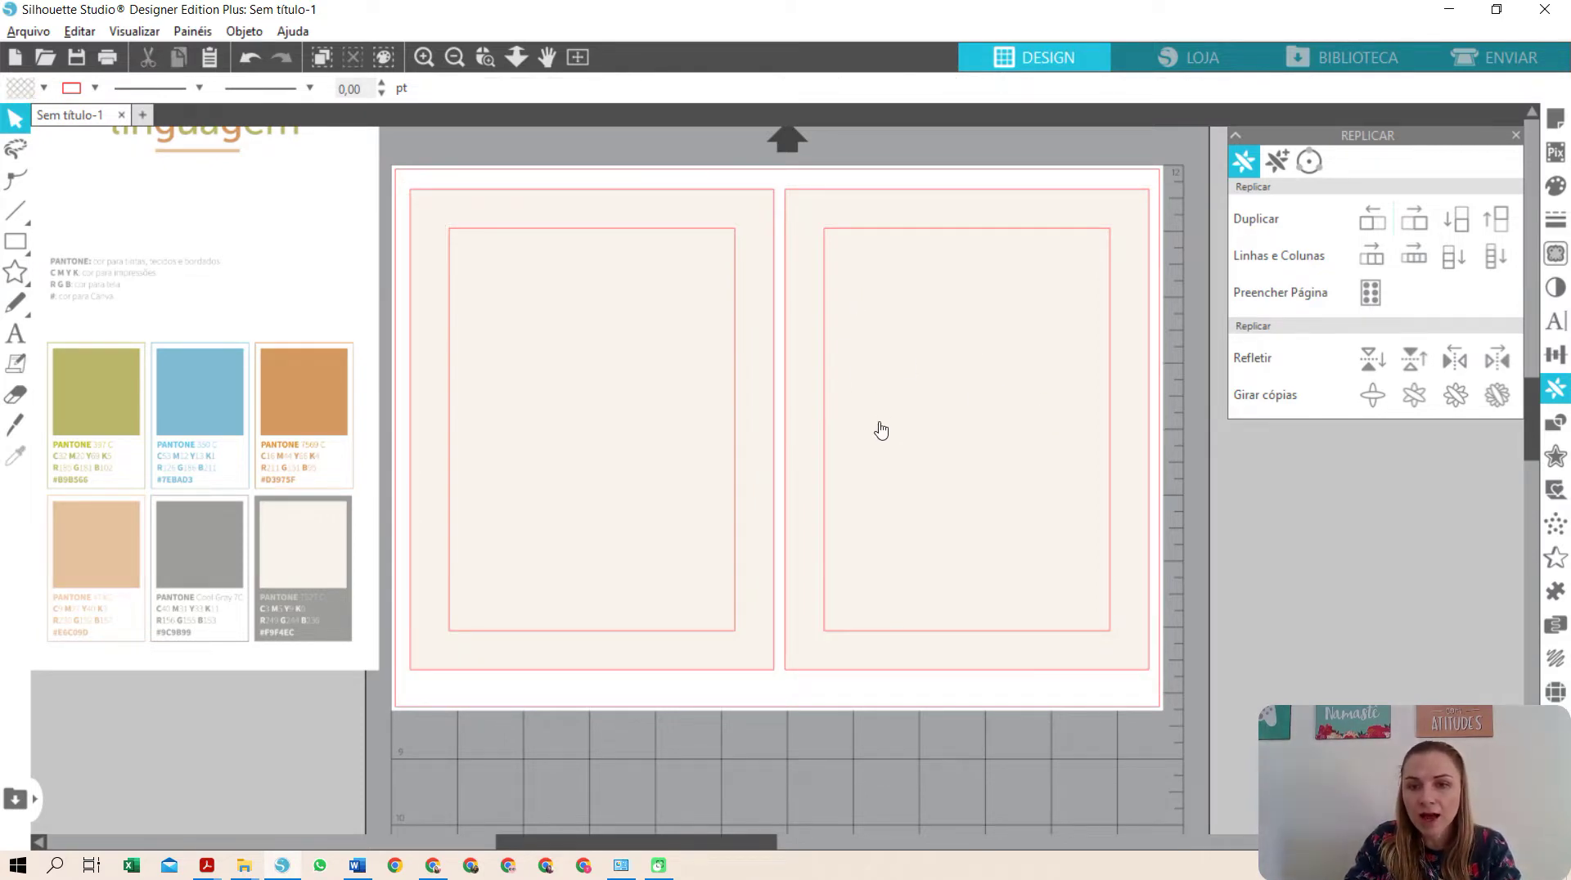
- Bring the "Clínica da linguagem" logo from the imagens folder into the design
key("alt+Tab")
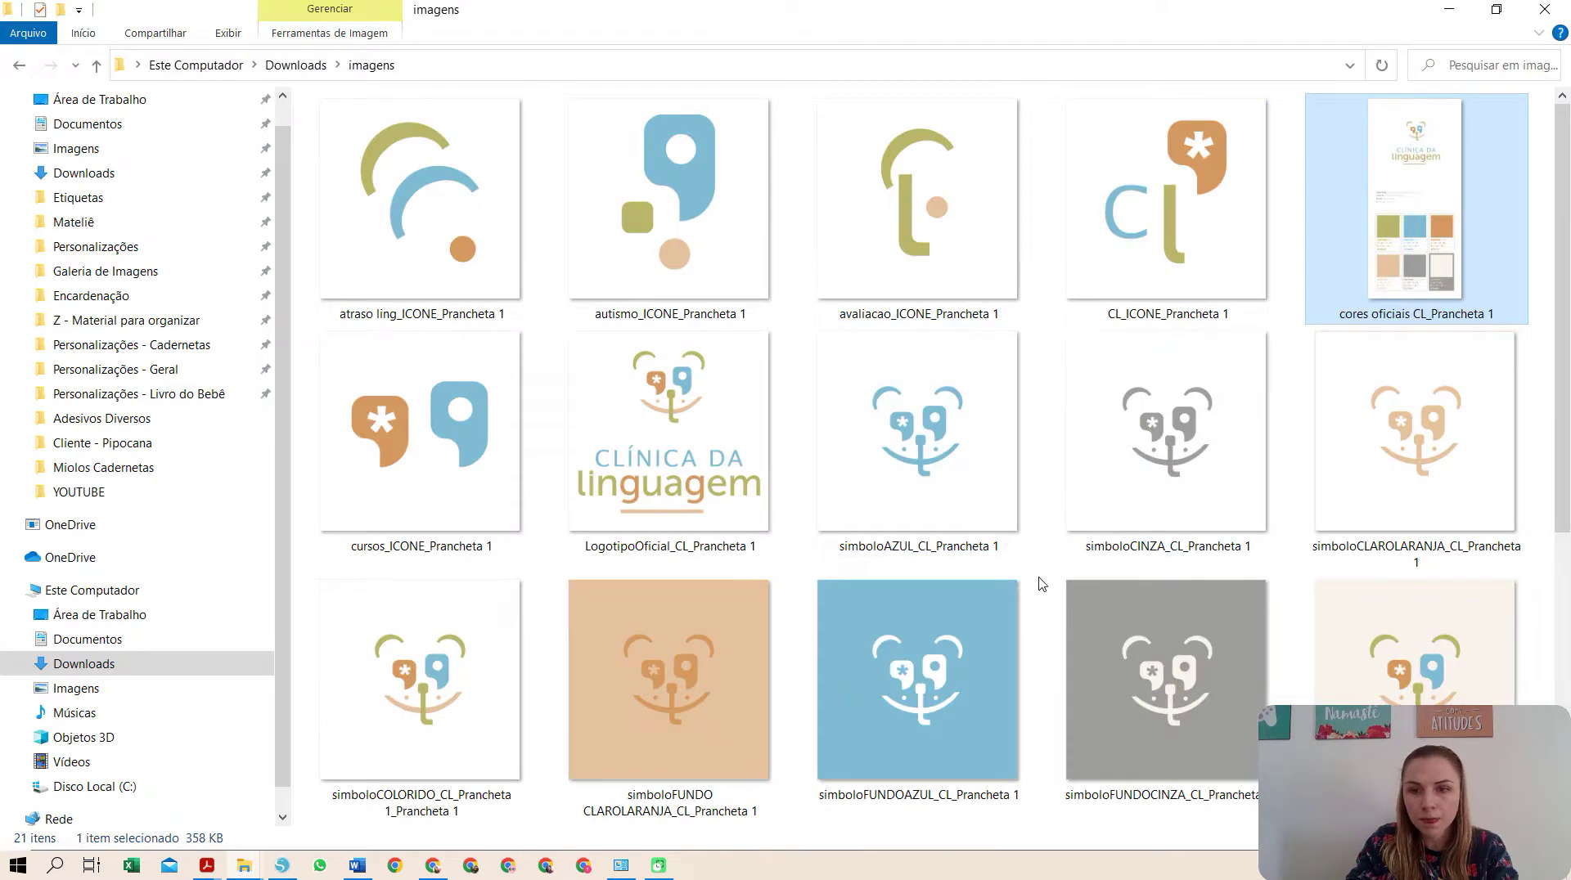
scroll(1041, 583, "down", 3)
left_click_drag(655, 706, 741, 659)
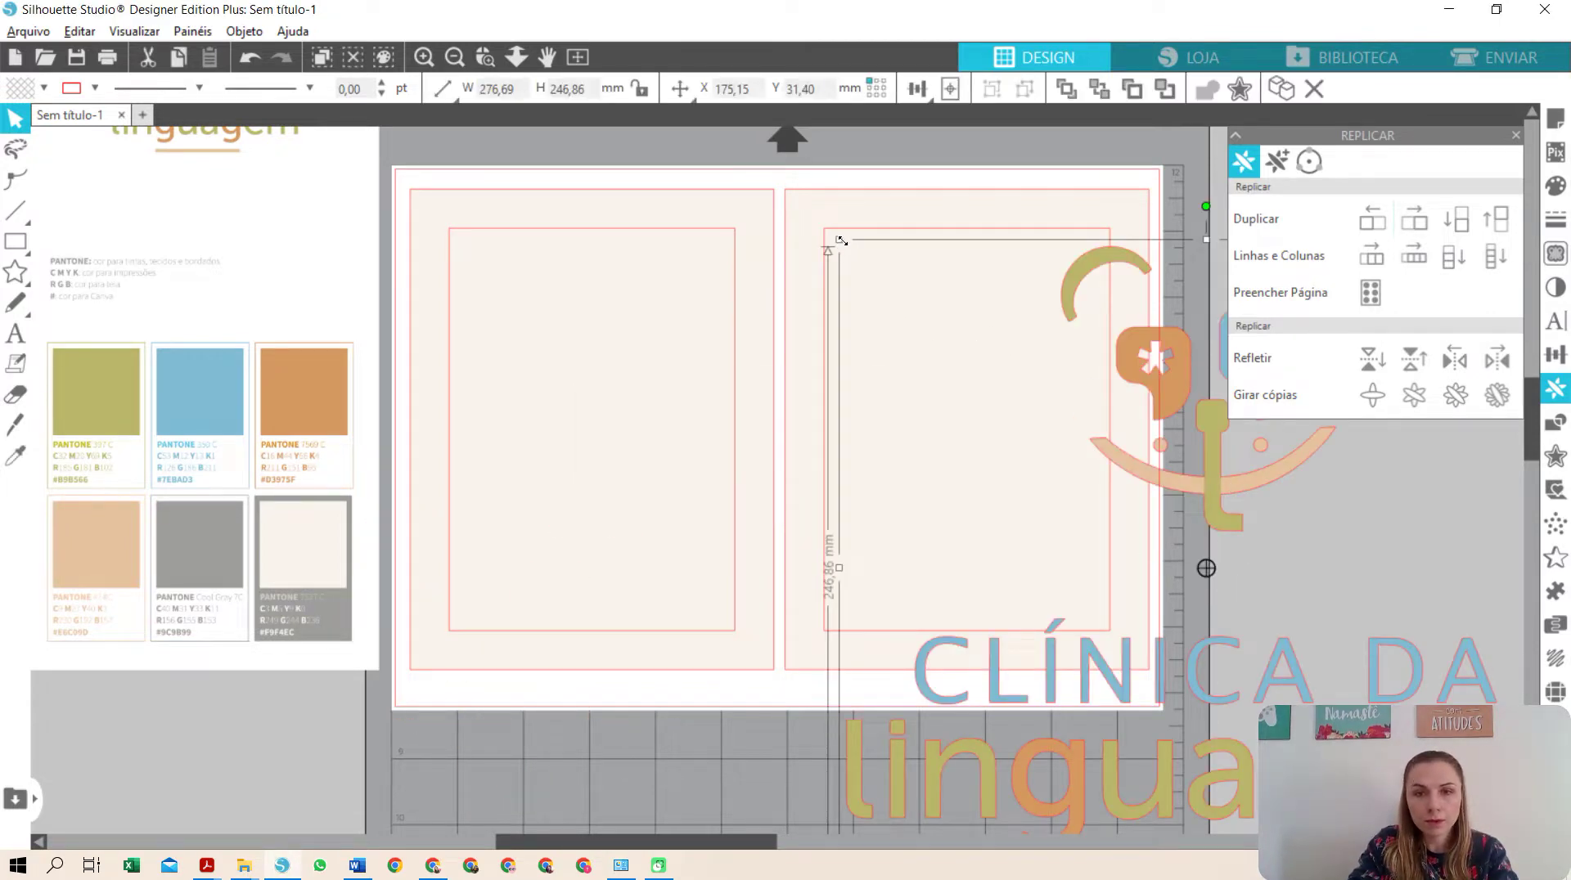
- Scale the logo down to about 75 × 67 mm and place it in the middle of the right inner rectangle
left_click_drag(929, 286, 1333, 597)
left_click_drag(1453, 660, 991, 312)
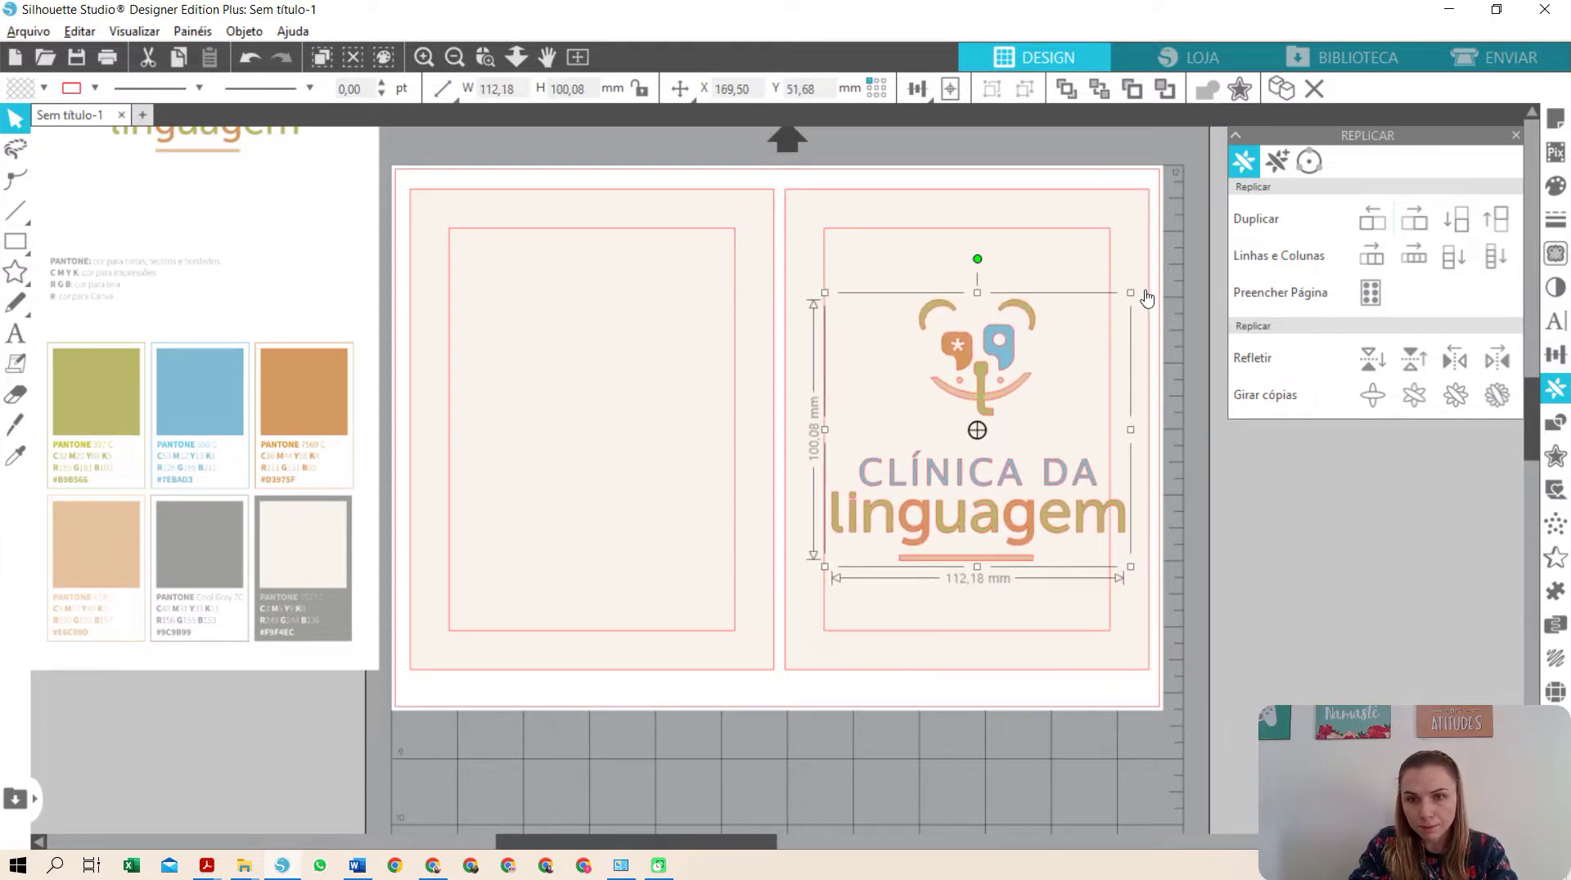
left_click_drag(1131, 292, 1007, 363)
left_click_drag(1087, 439, 1088, 485)
key("ctrl+z")
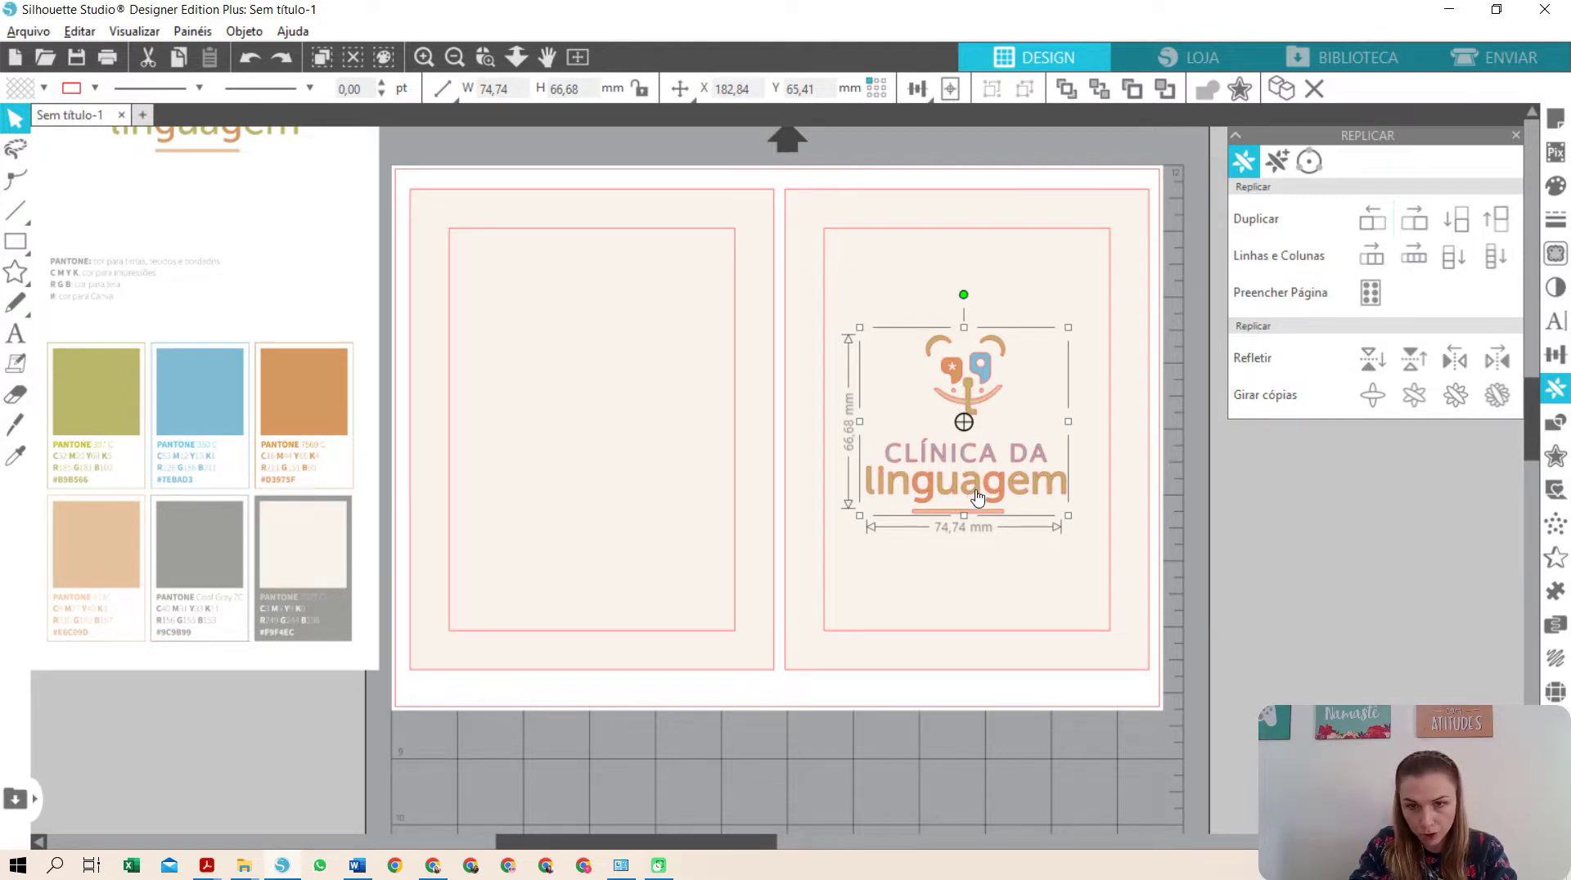
left_click_drag(976, 495, 983, 488)
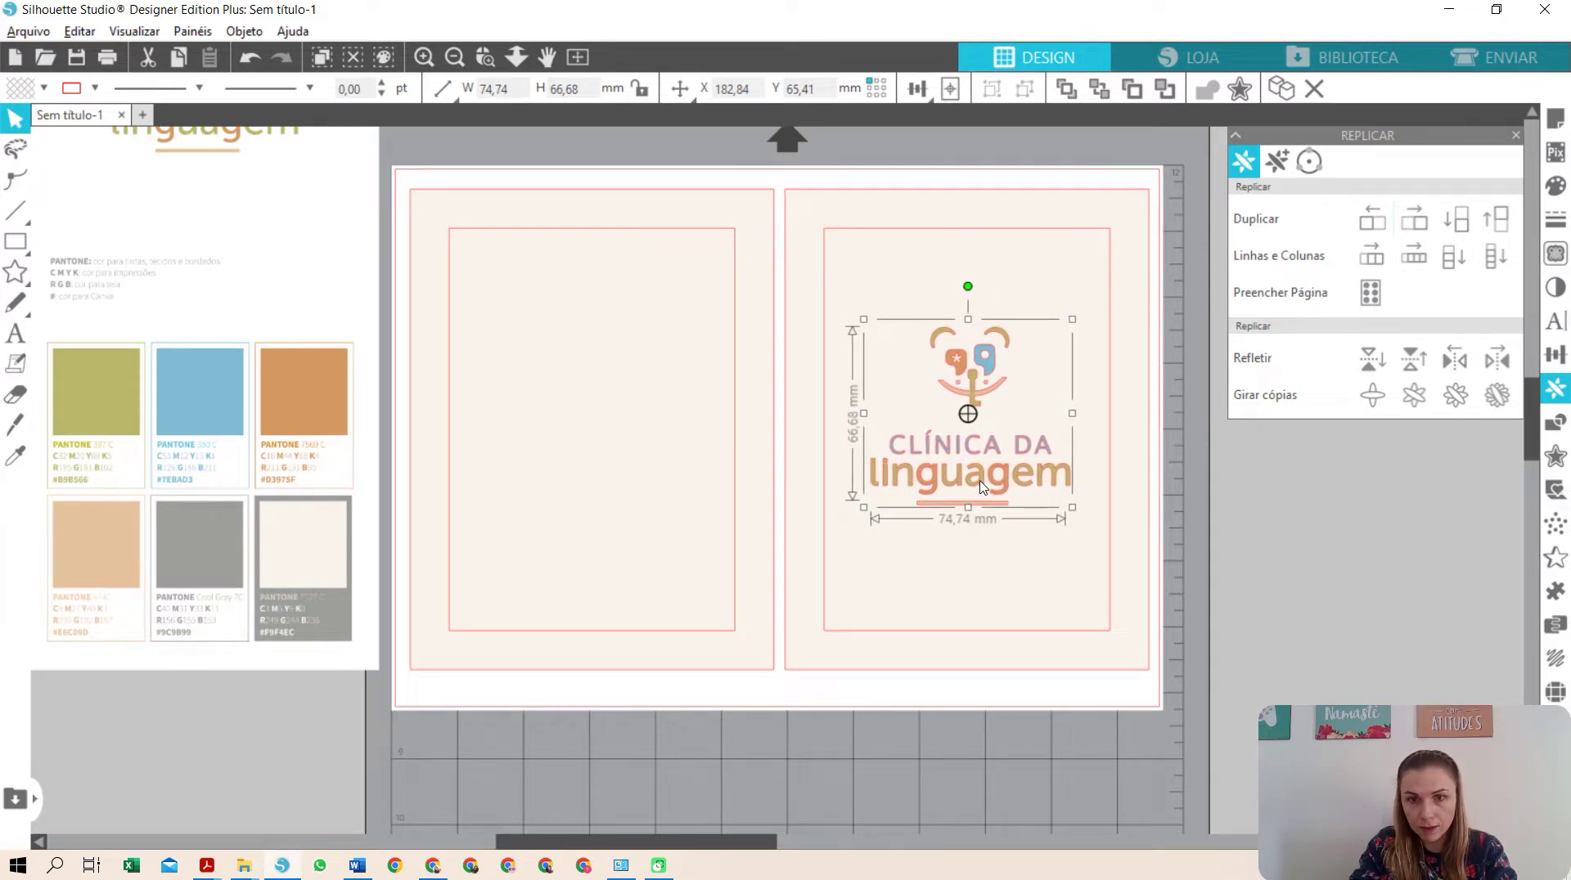
- Remove the red outline from the logo and shift it slightly to the right
left_click(95, 88)
left_click(89, 131)
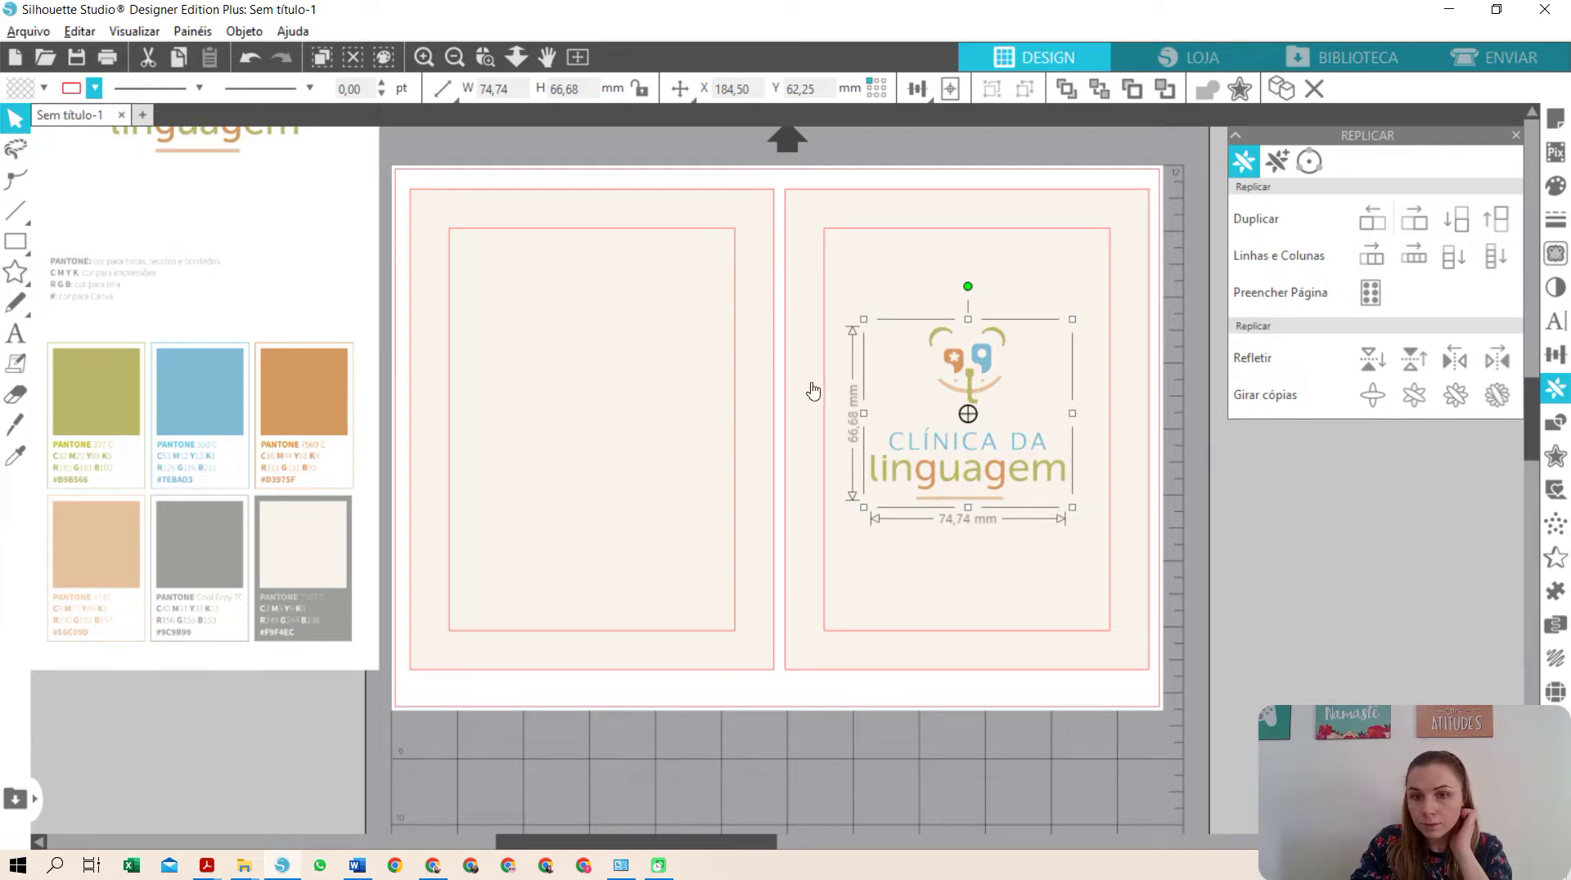
left_click_drag(1000, 471, 1002, 471)
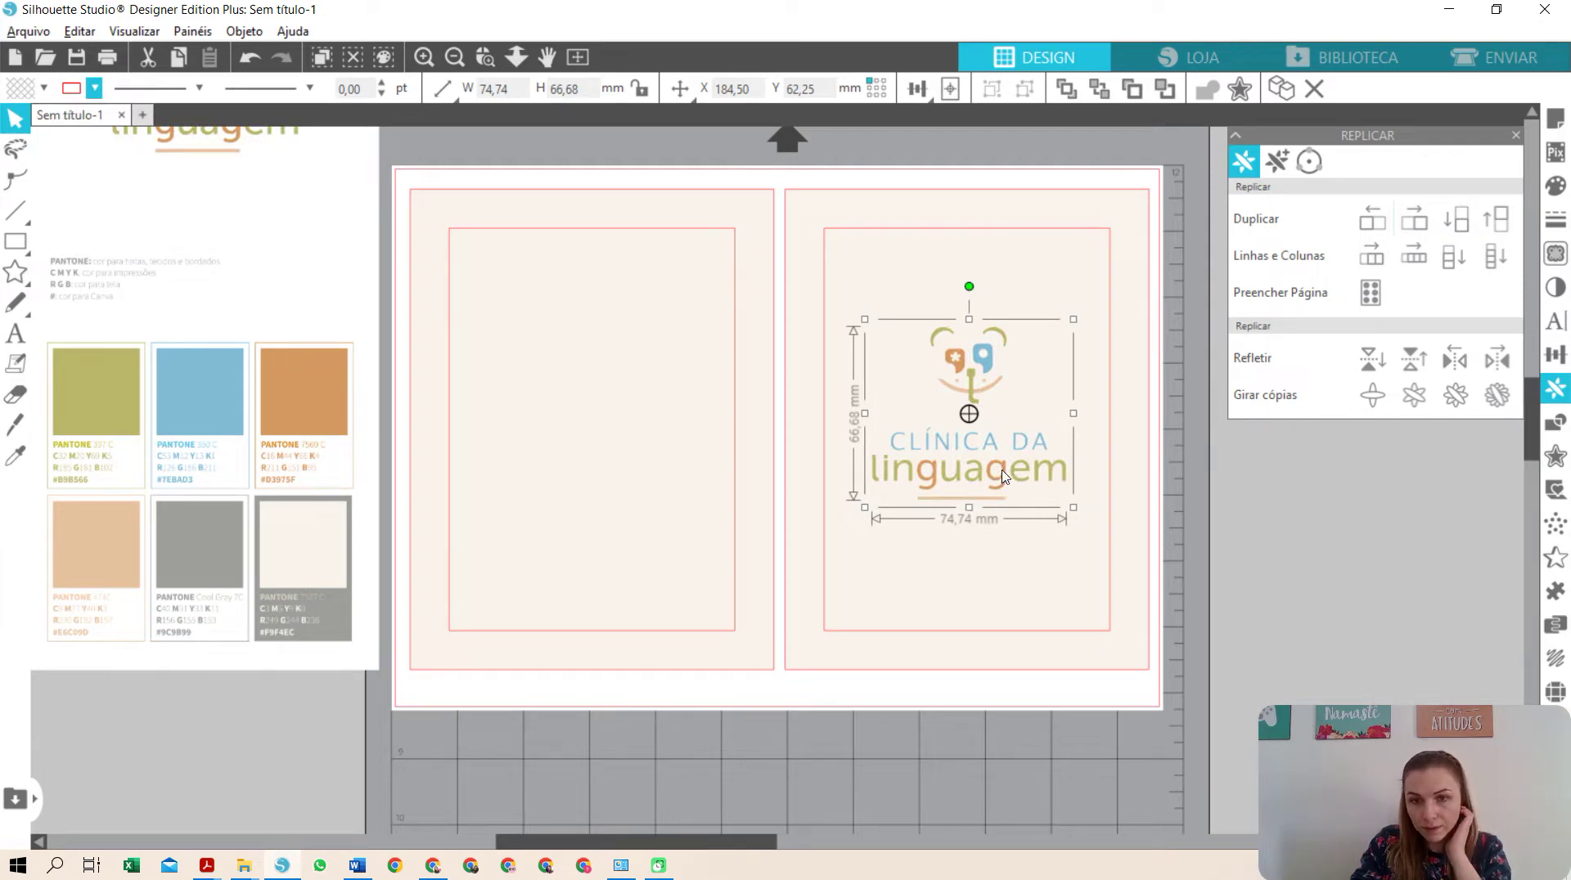
left_click(1182, 521)
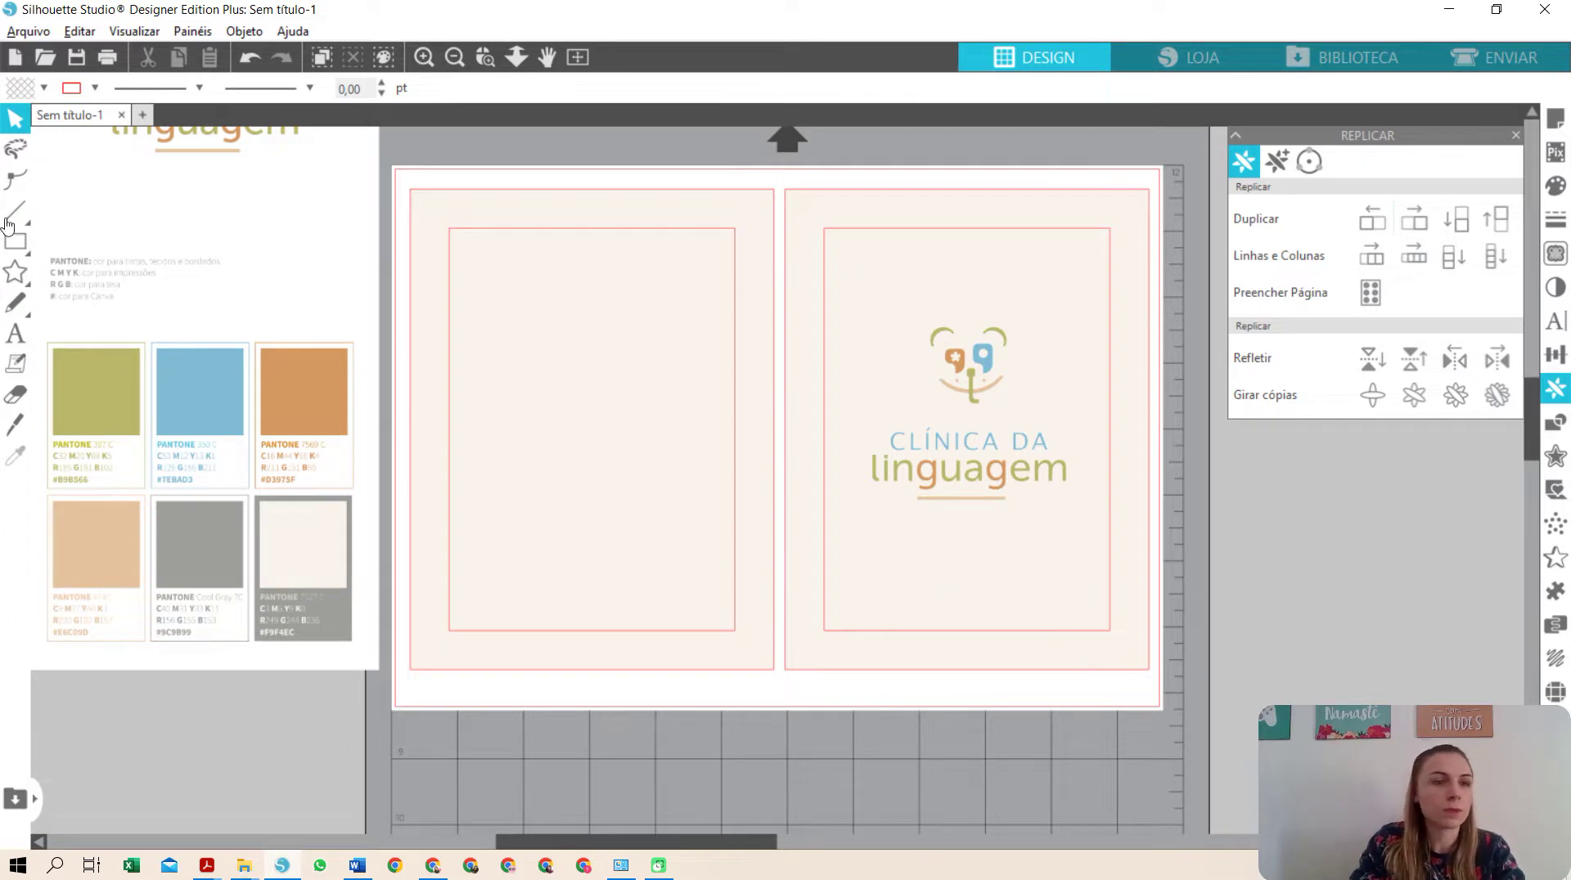
- Draw a rectangular frame about 89 × 133 mm around the logo inside the right inner rectangle
mouse_move(2, 248)
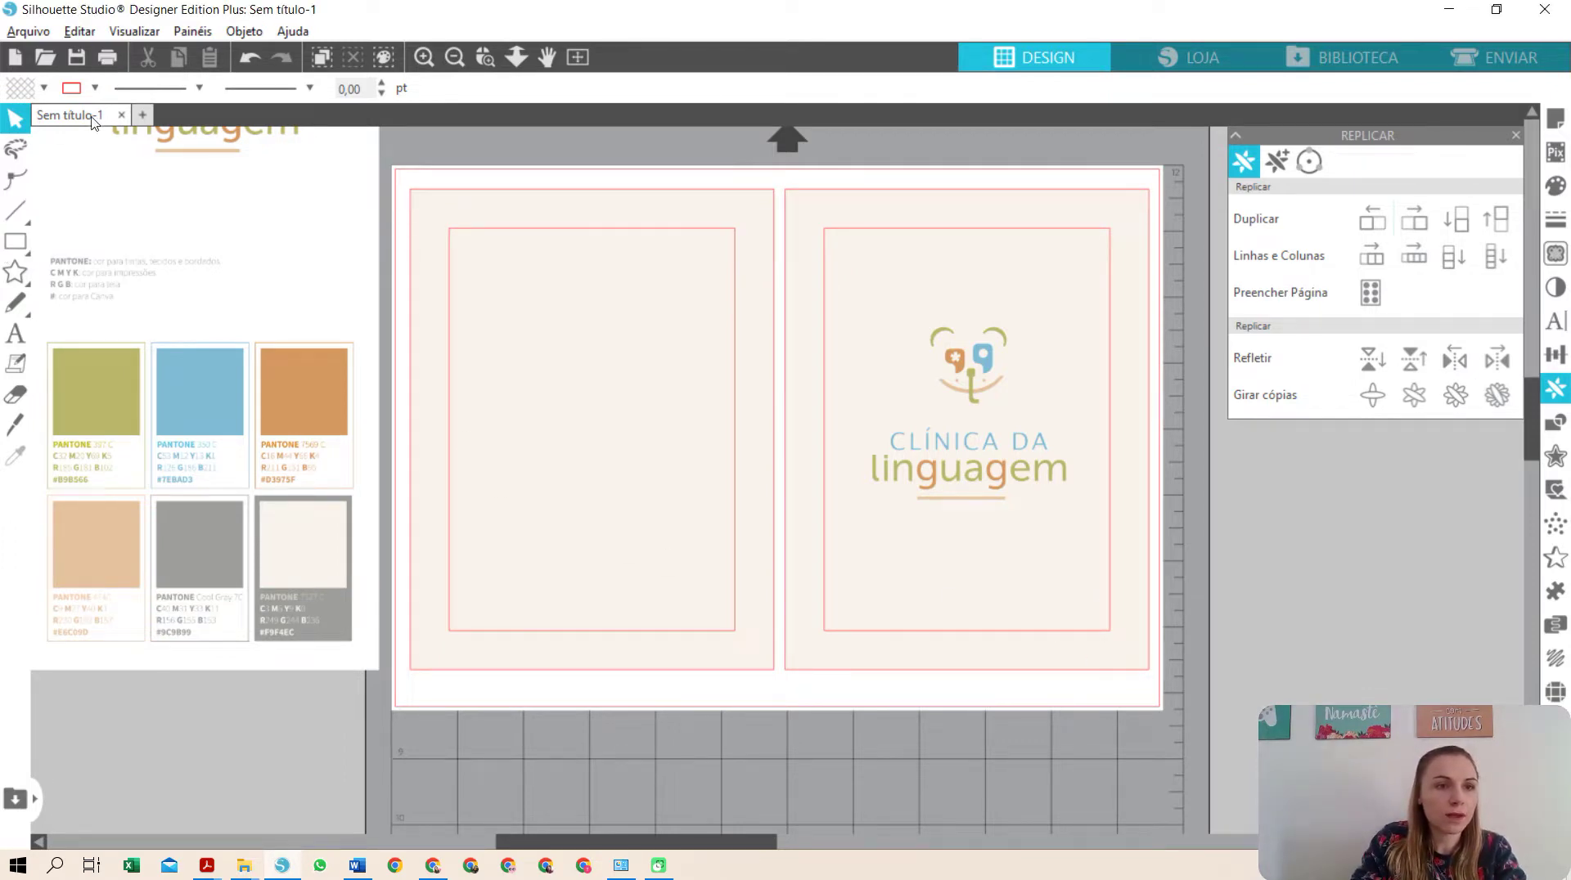
left_click(19, 244)
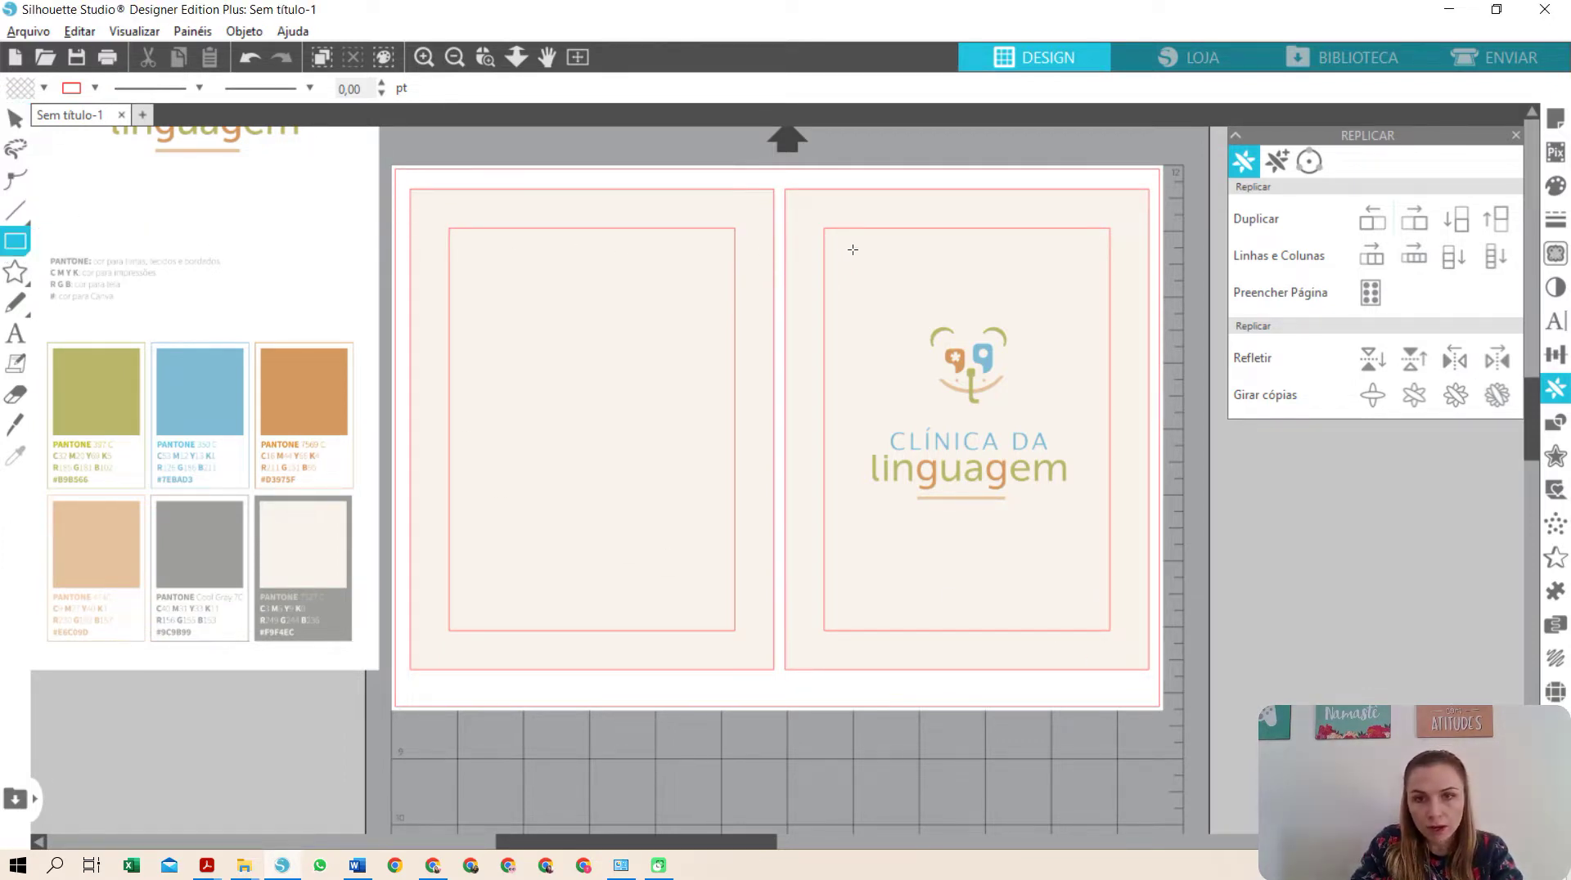
mouse_move(854, 256)
left_mouse_down()
mouse_move(1096, 622)
mouse_move(1088, 610)
left_mouse_up()
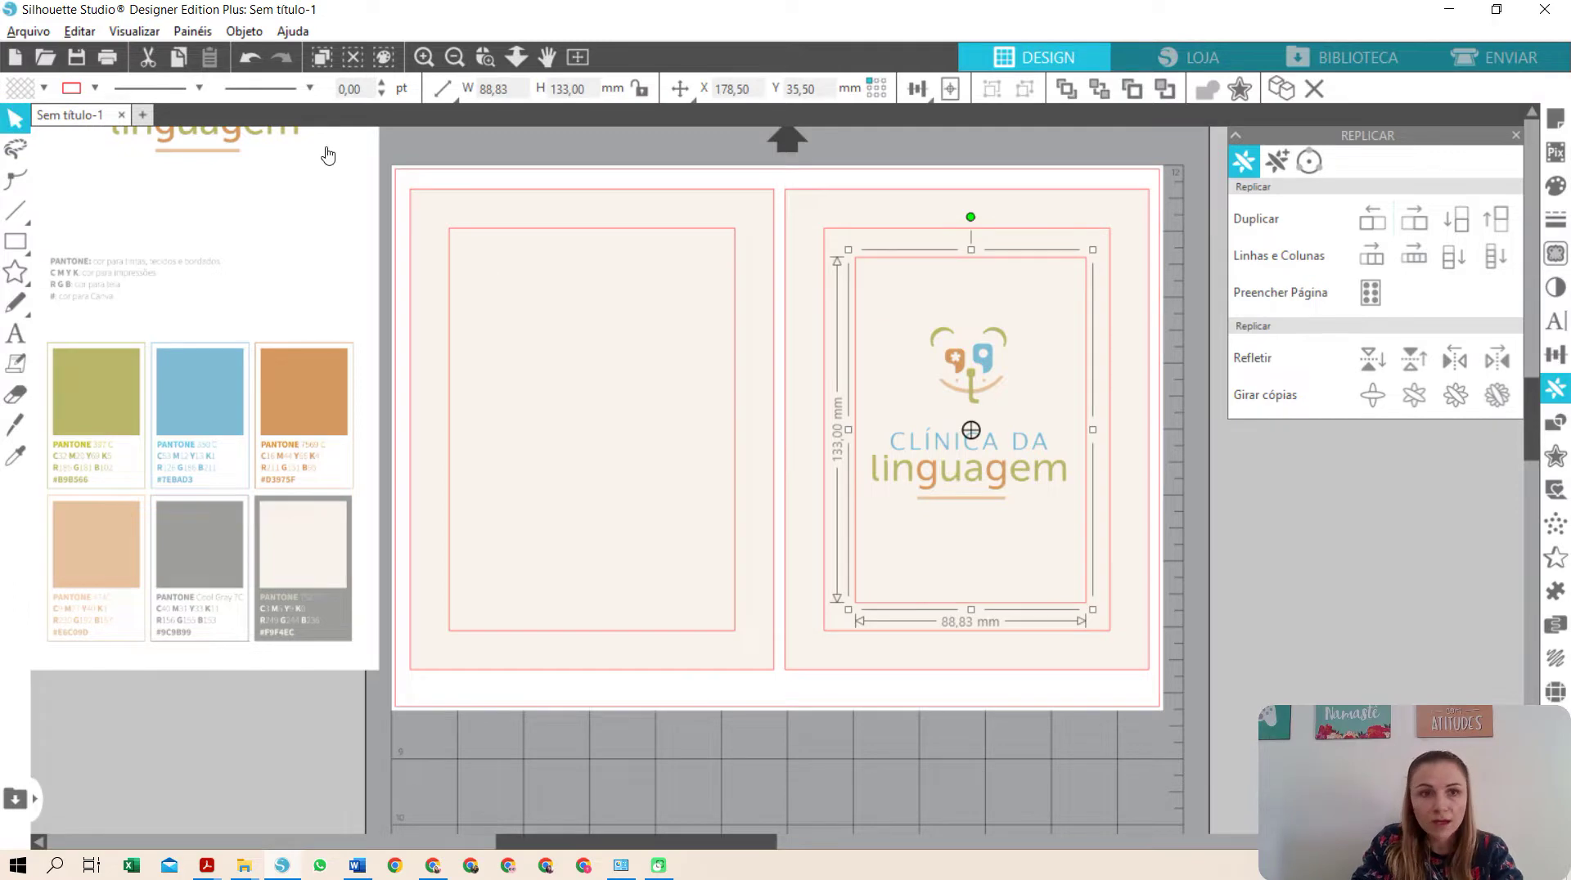
- Set the outline thickness of the frame around the logo to 7 pt
left_click(382, 83)
left_click(382, 83)
left_click(382, 83)
left_click(382, 82)
left_click(382, 83)
left_click(382, 83)
left_click(383, 82)
left_click(382, 83)
left_click(382, 83)
left_click(382, 83)
left_click(382, 83)
left_click(382, 83)
left_click(382, 82)
left_click(382, 82)
left_click(382, 82)
left_click(382, 82)
left_click(382, 82)
left_click(382, 82)
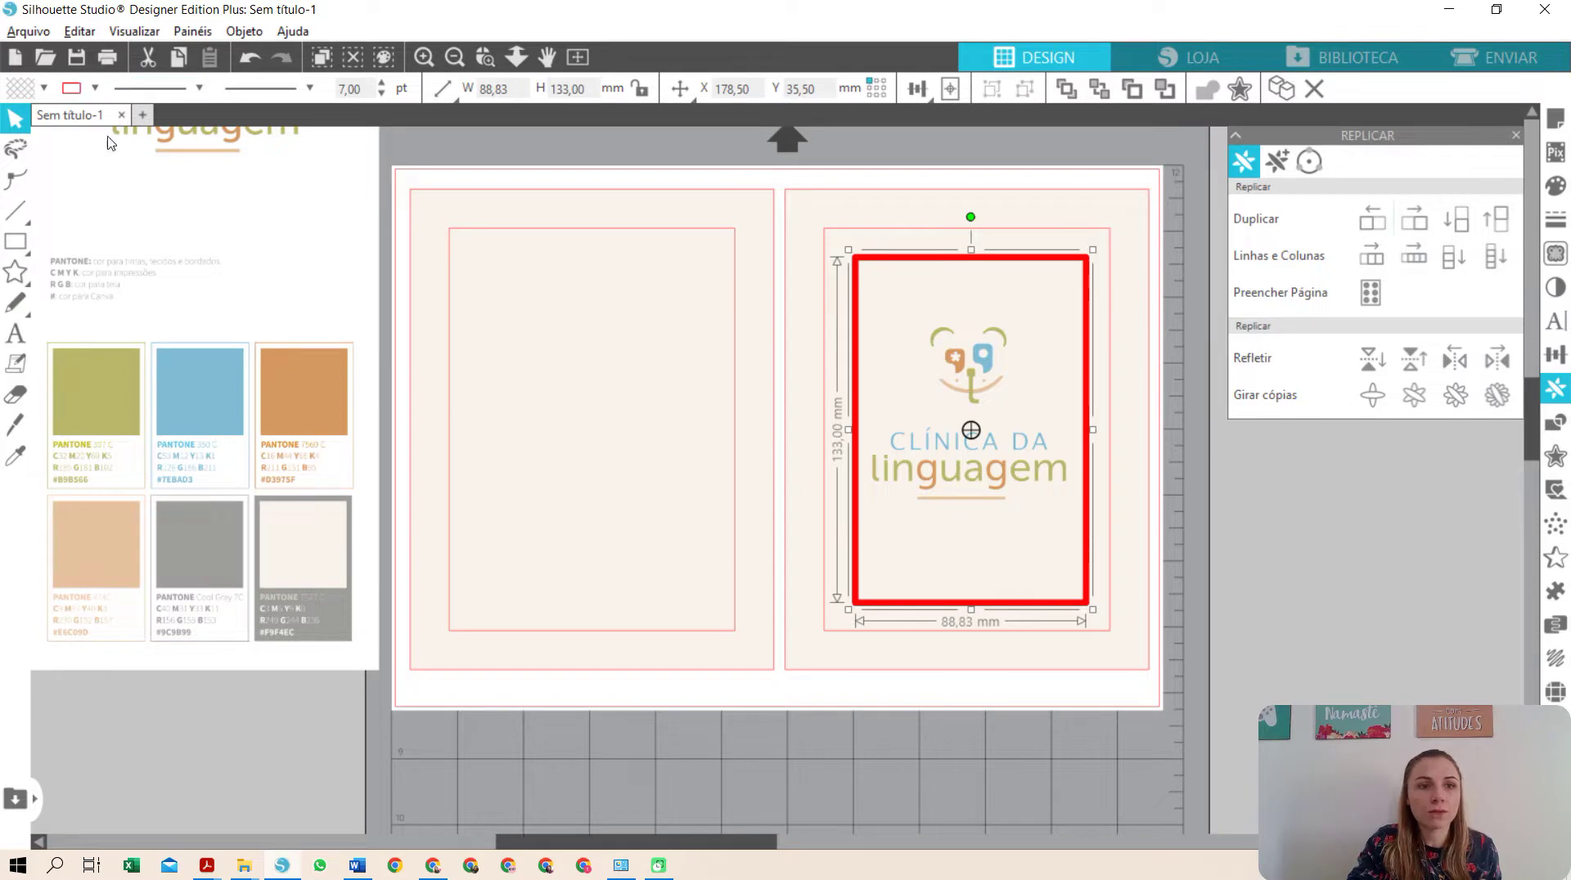
- Colour the frame's outline with the olive green sampled from the palette image
left_click(95, 88)
left_click(285, 127)
left_click(123, 413)
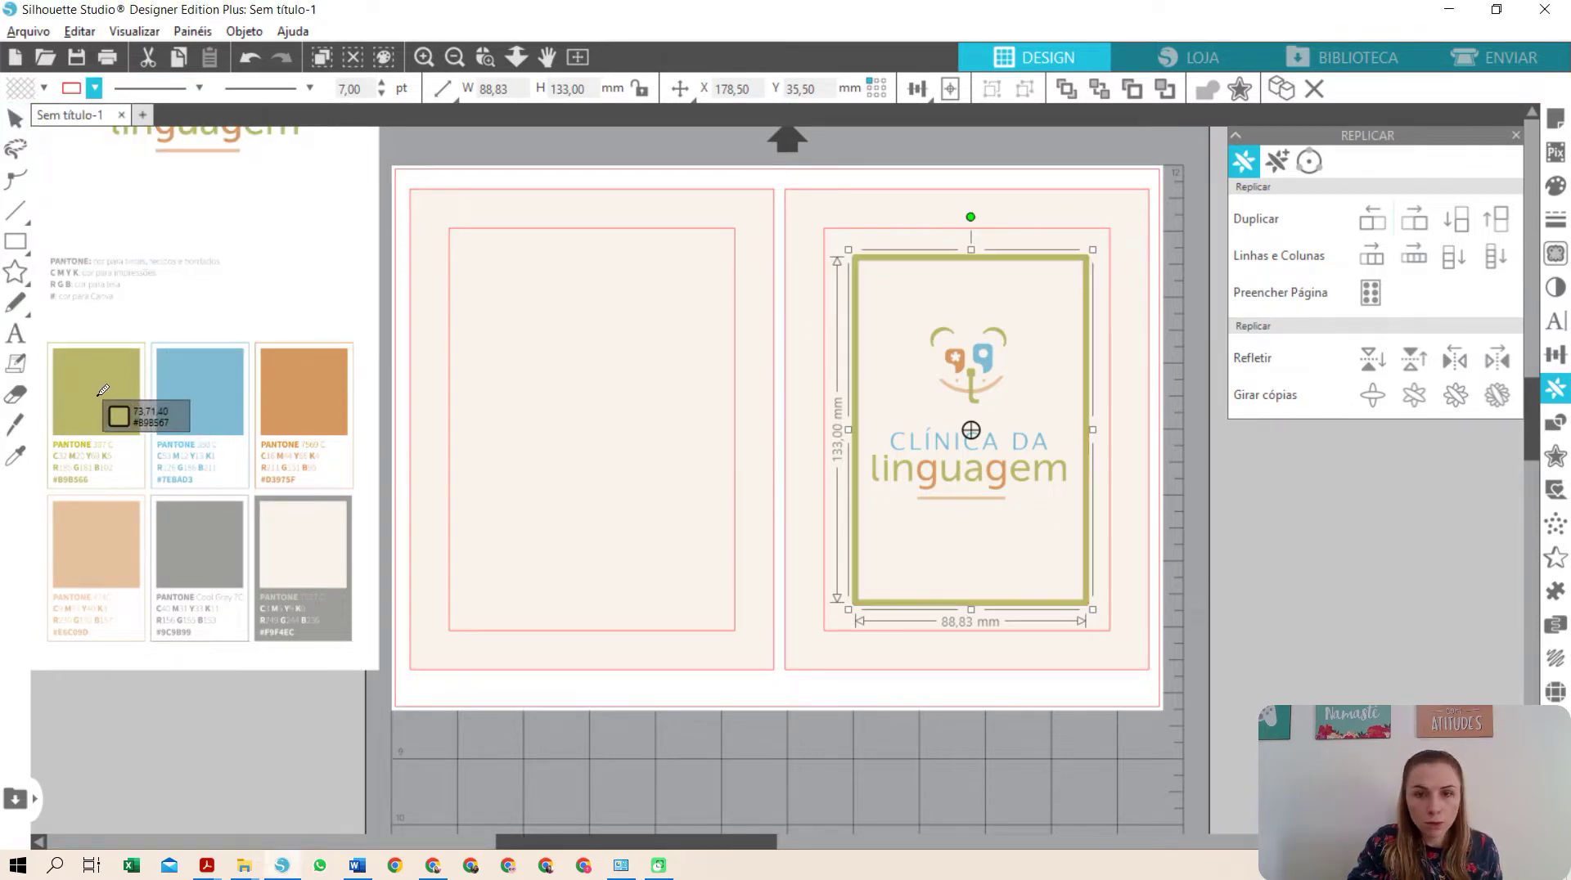
left_click(1210, 482)
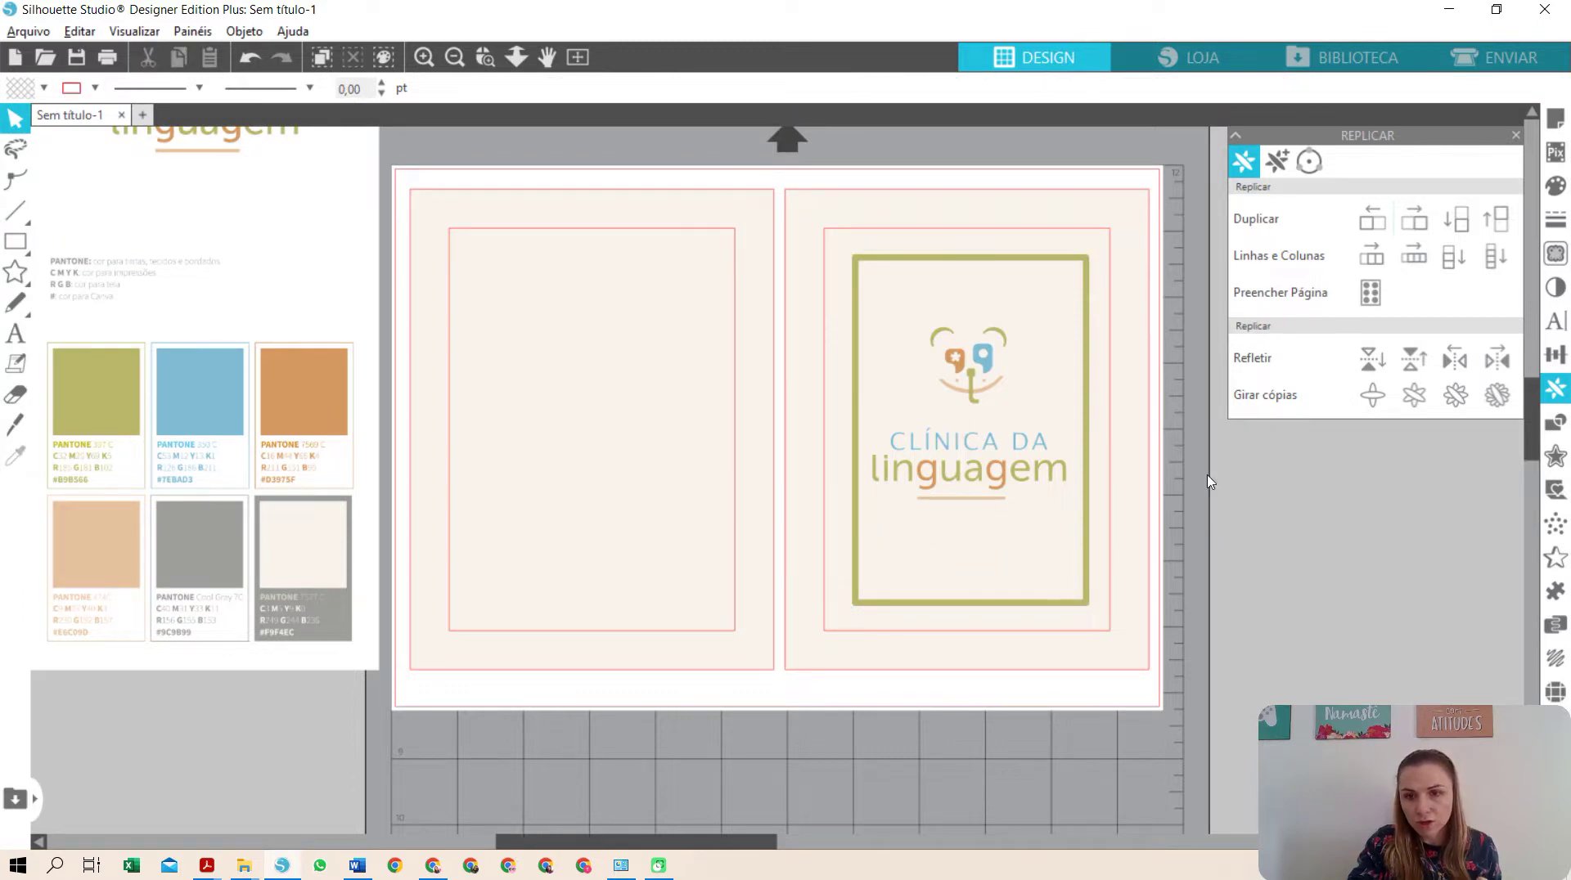
- Centre the green frame on the right cover's rectangles
left_click(973, 285)
left_click(986, 94)
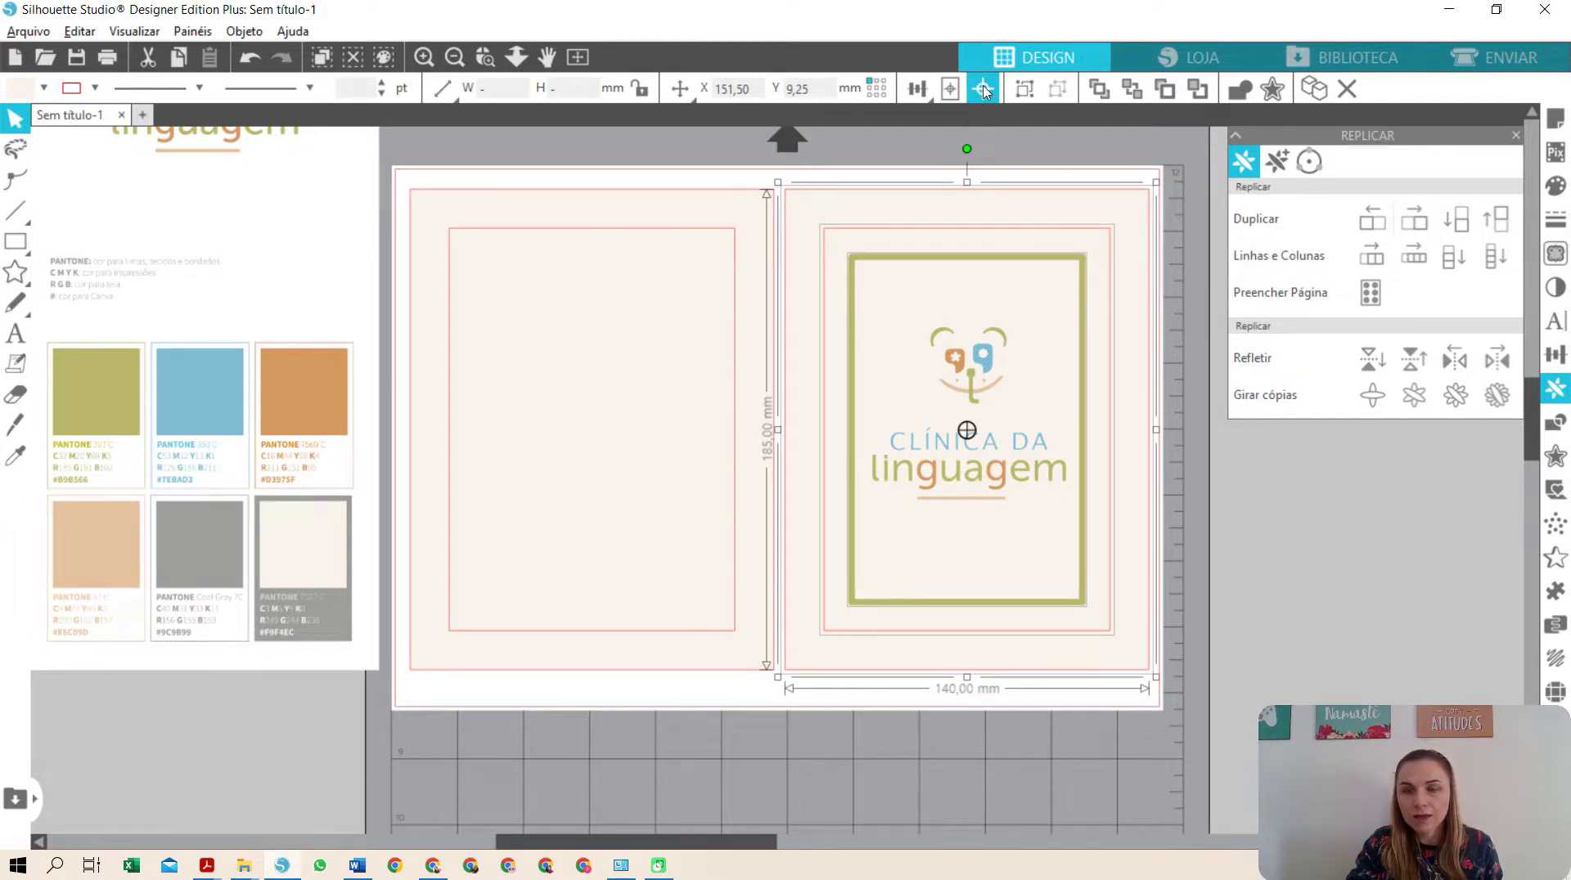
left_click(1291, 591)
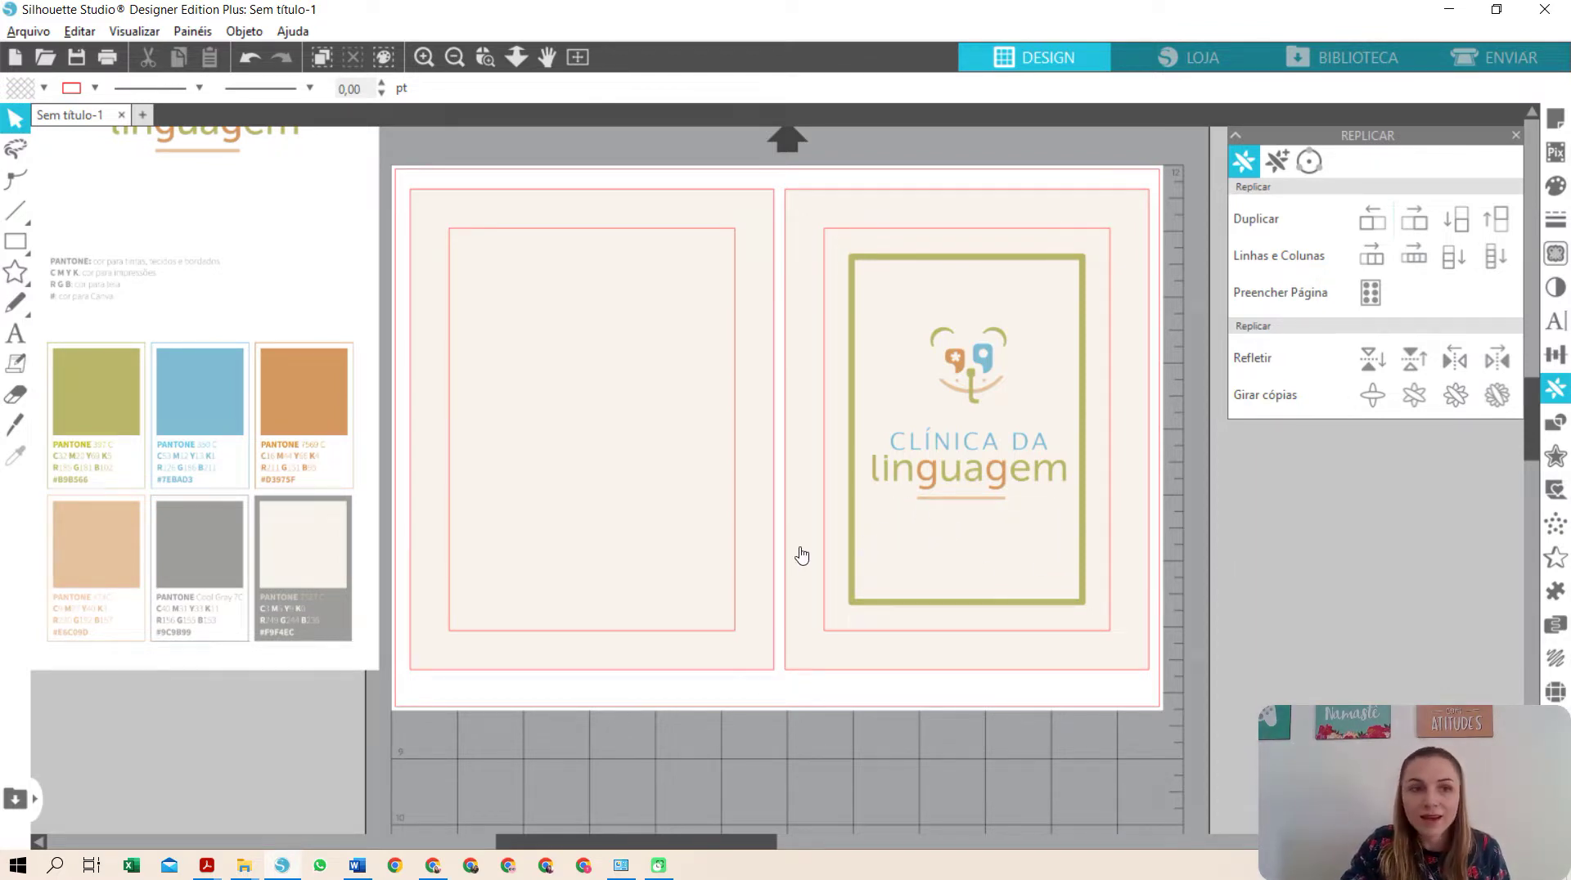
- Draw a rounded rectangle of 60 × 15 mm and place it below the logo inside the green frame
mouse_move(17, 250)
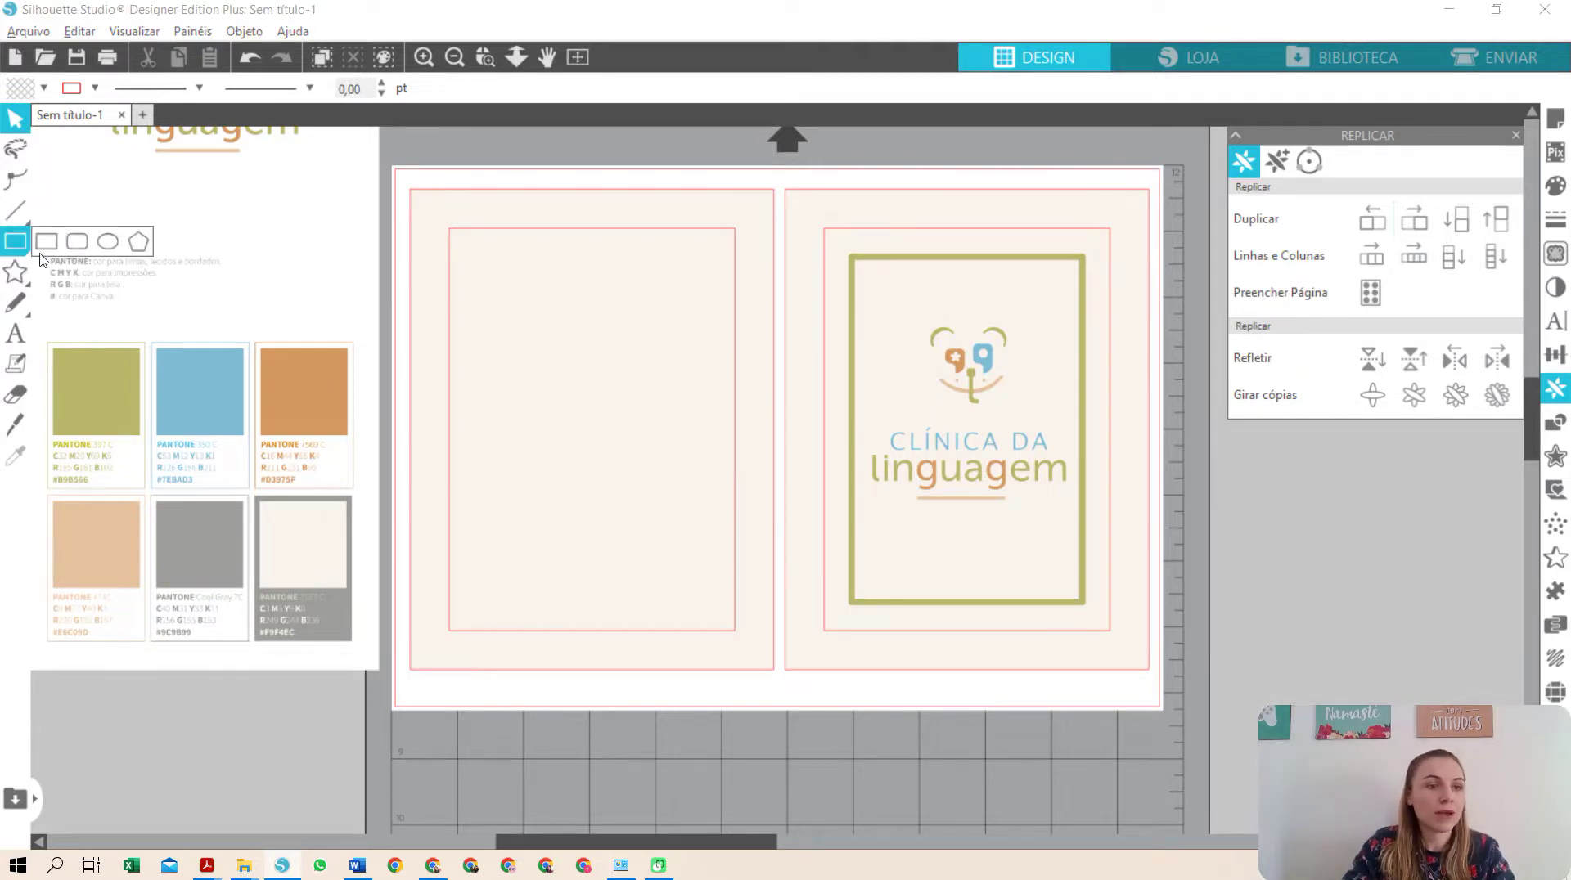
left_click(70, 249)
left_click_drag(1267, 556, 1442, 610)
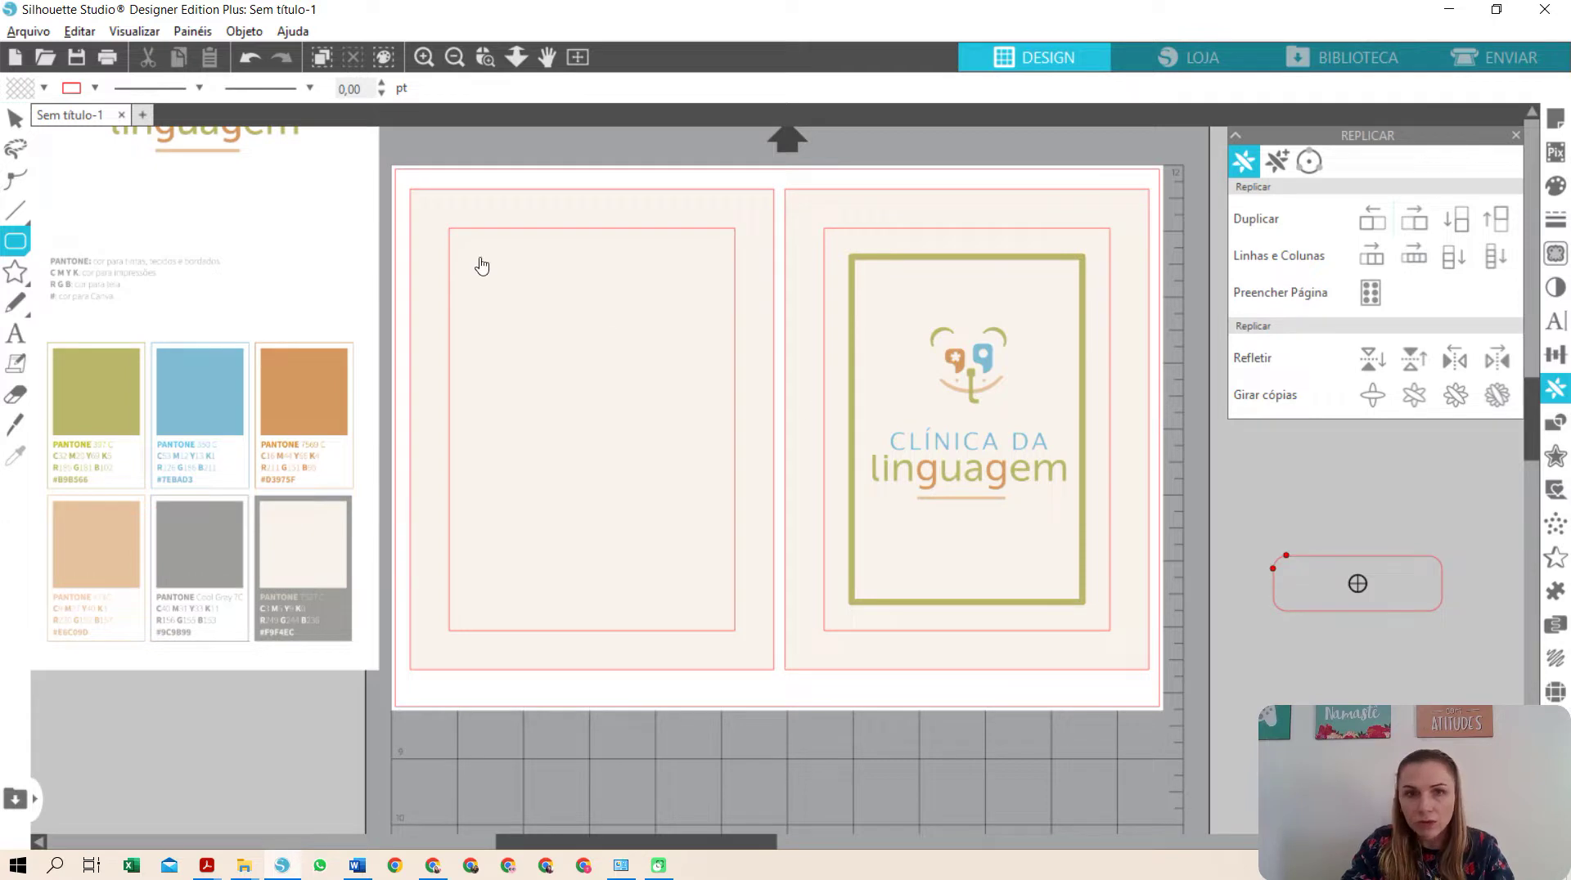
key("v")
double_click(499, 89)
type("60")
key("Tab")
type("15")
key("Return")
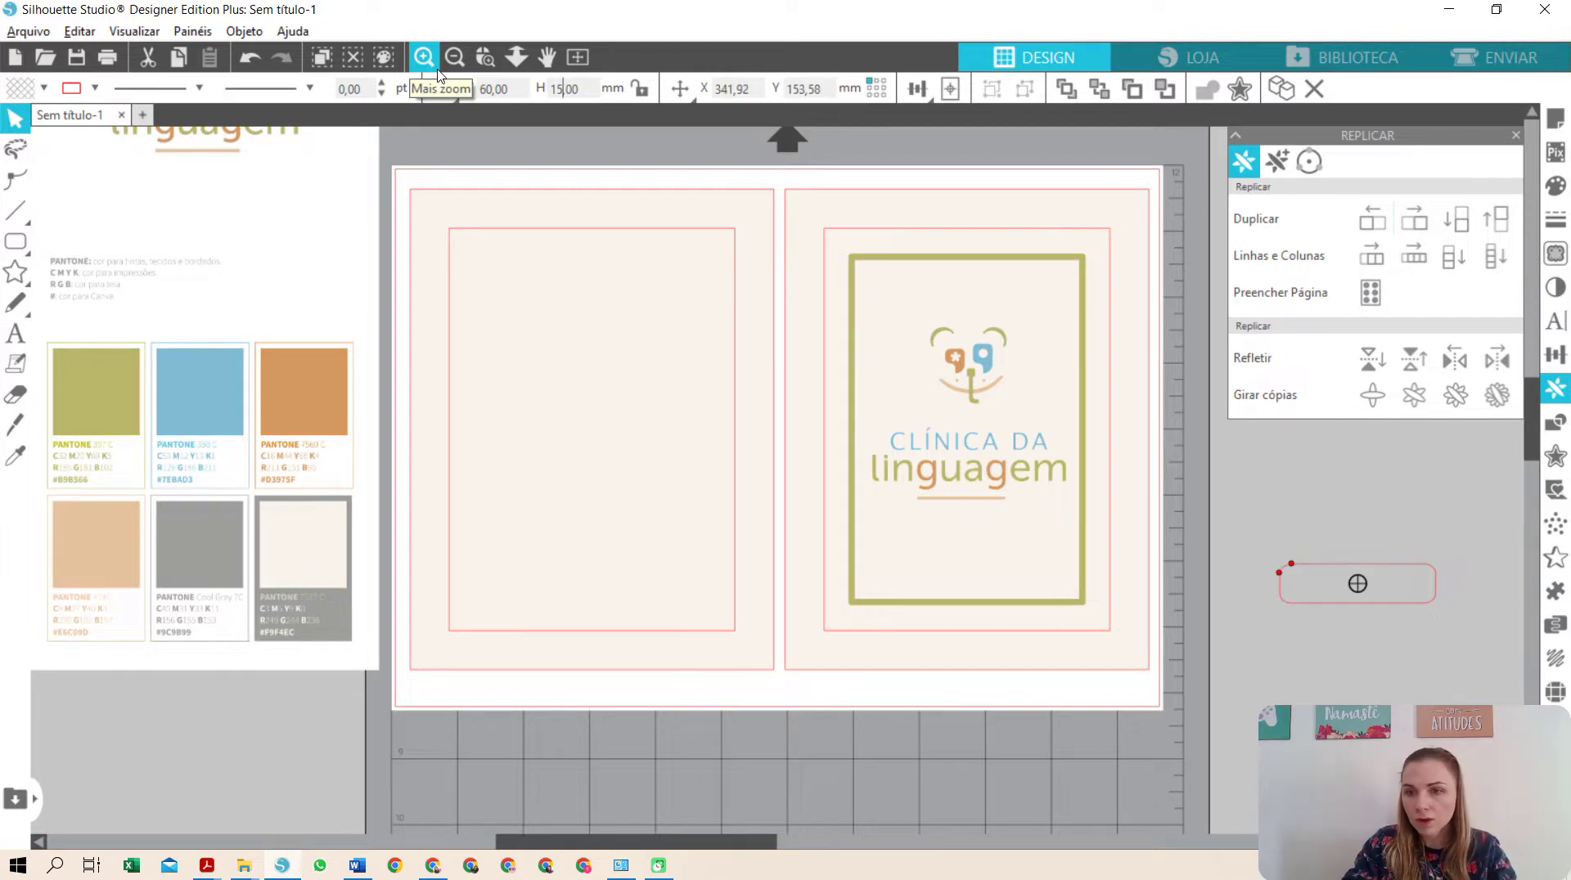
left_click_drag(1413, 612, 1018, 582)
left_click(1017, 582)
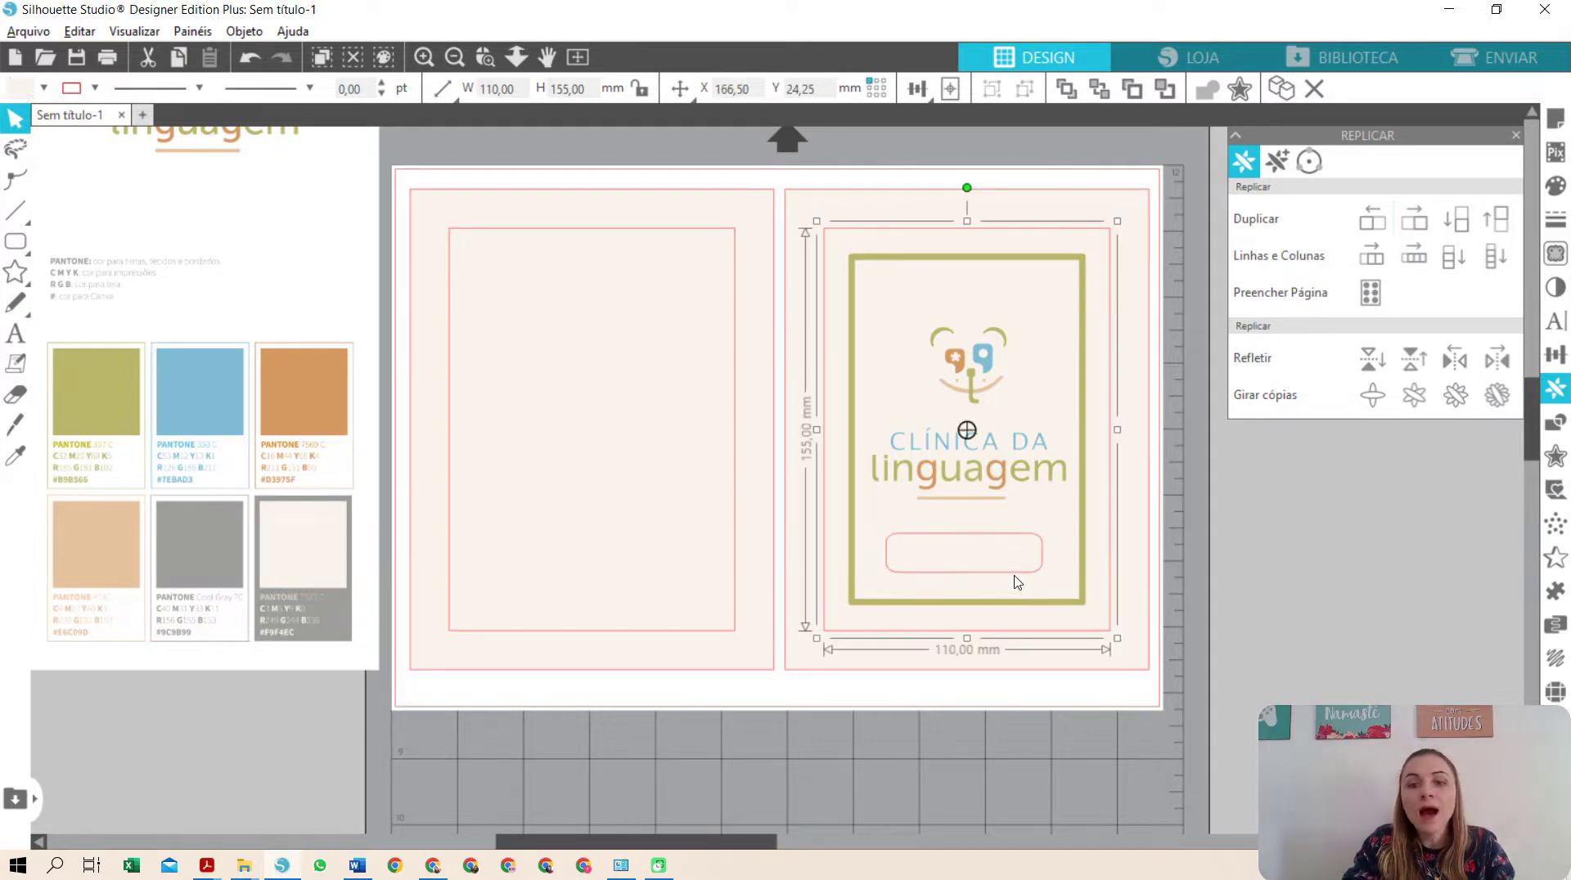
- Give the rounded rectangle a dashed outline with a thickness of 3 pt
left_click(990, 581)
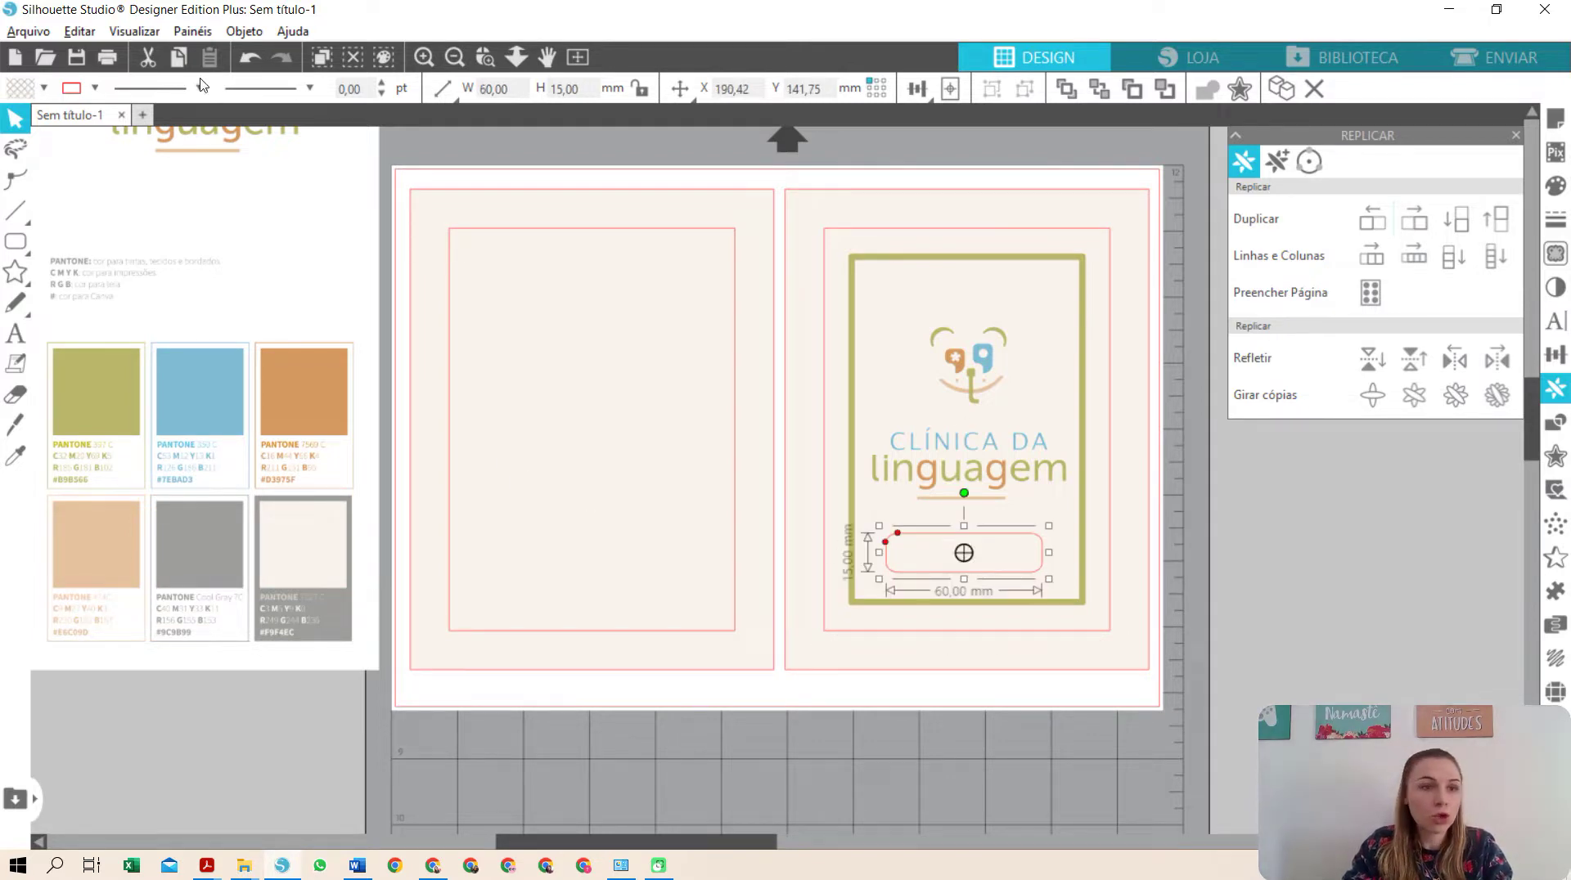
left_click(95, 87)
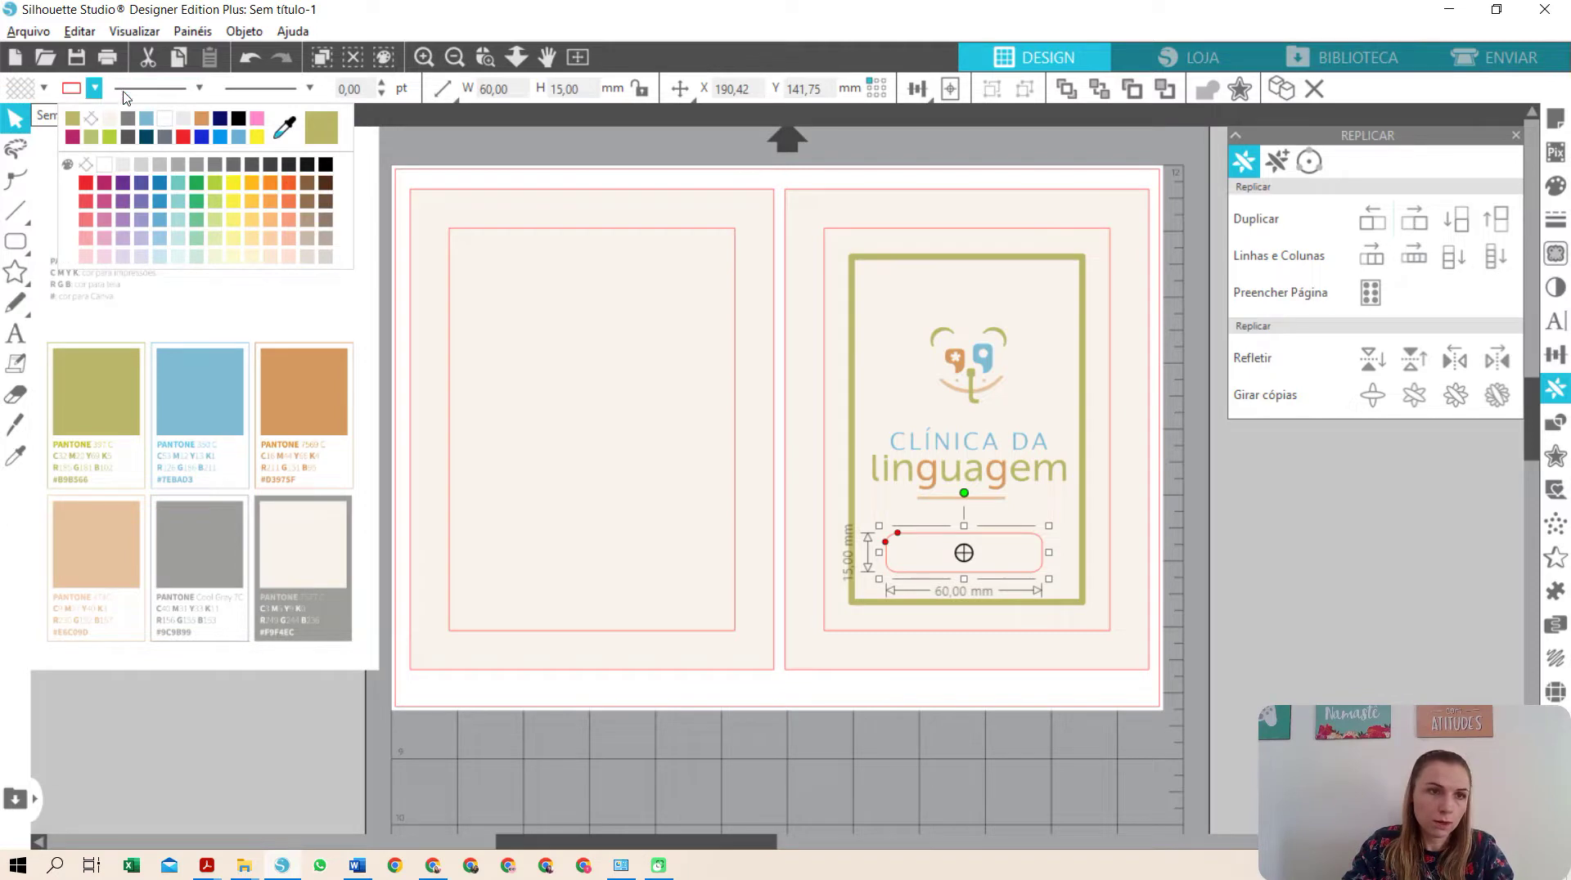
left_click(95, 87)
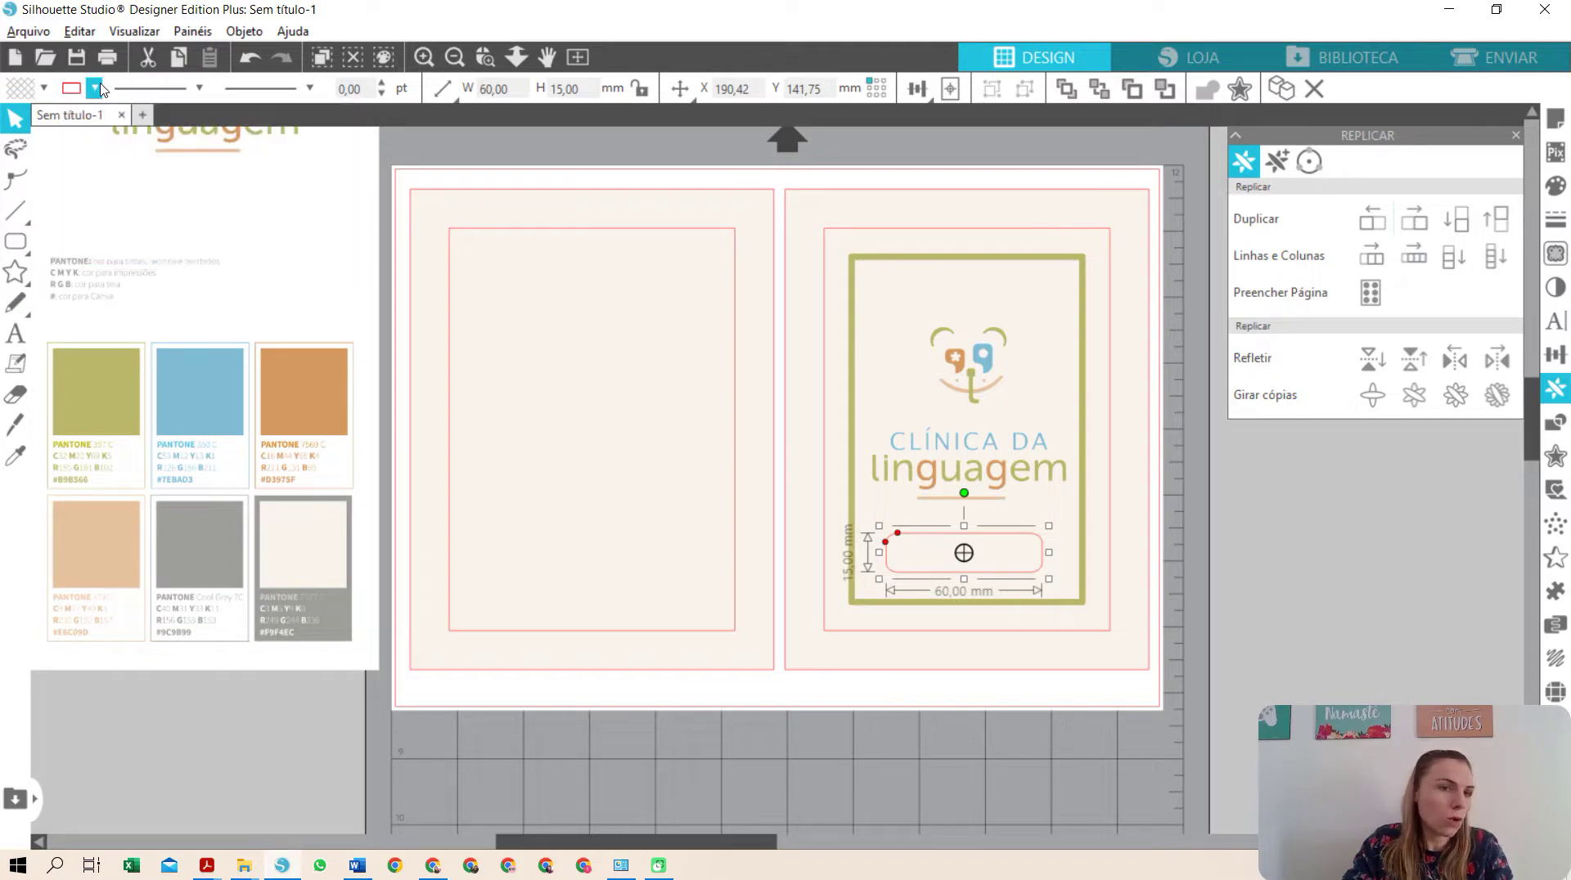
left_click(203, 90)
left_click(160, 183)
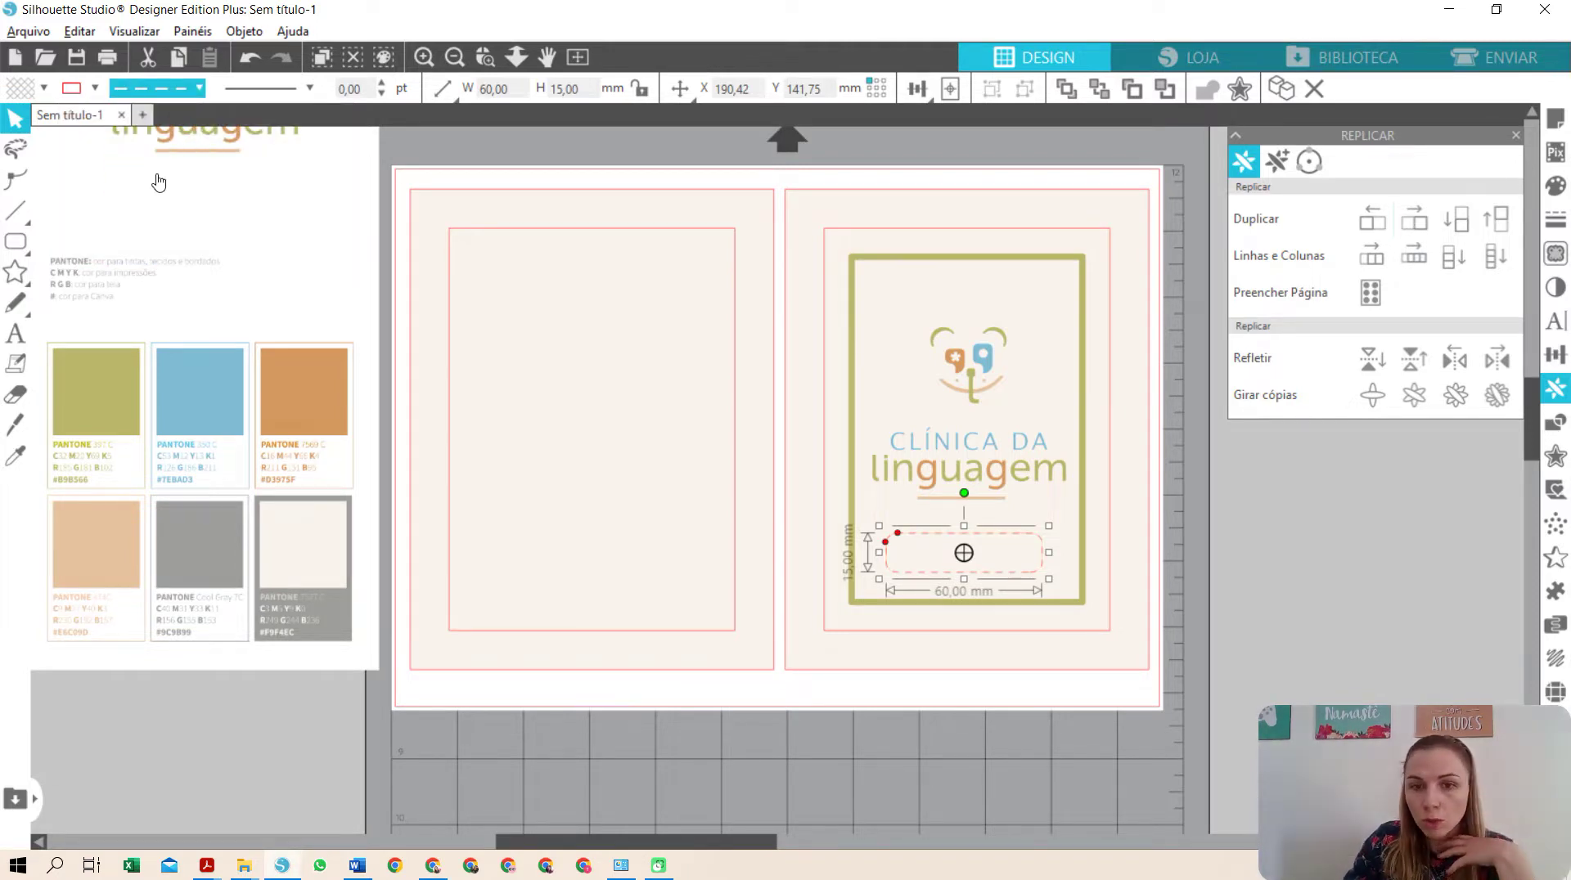
left_click(383, 85)
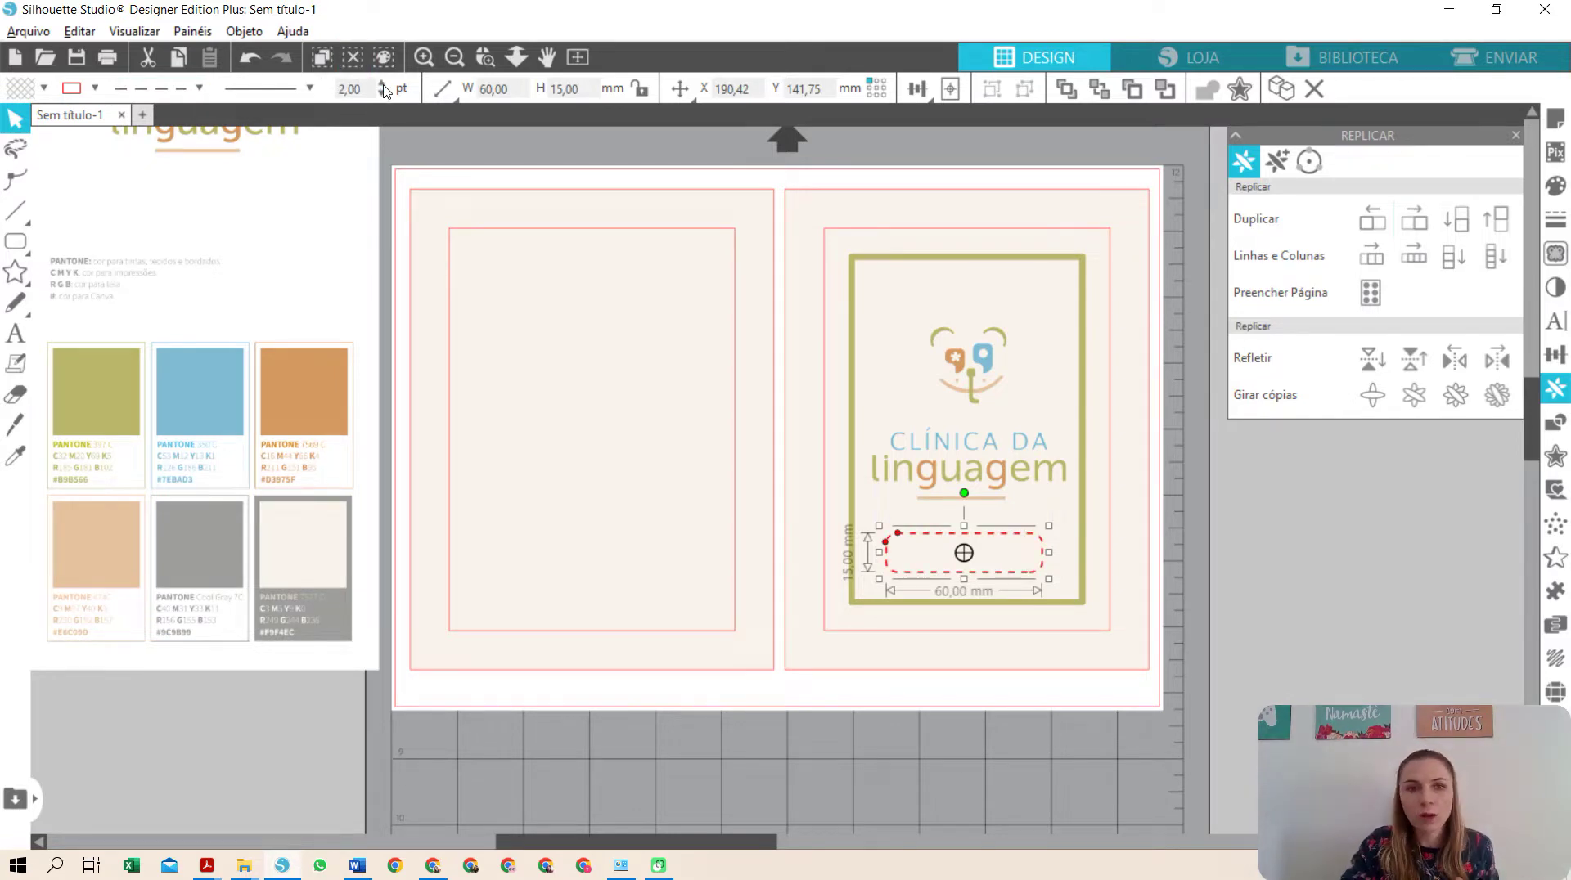
left_click(382, 85)
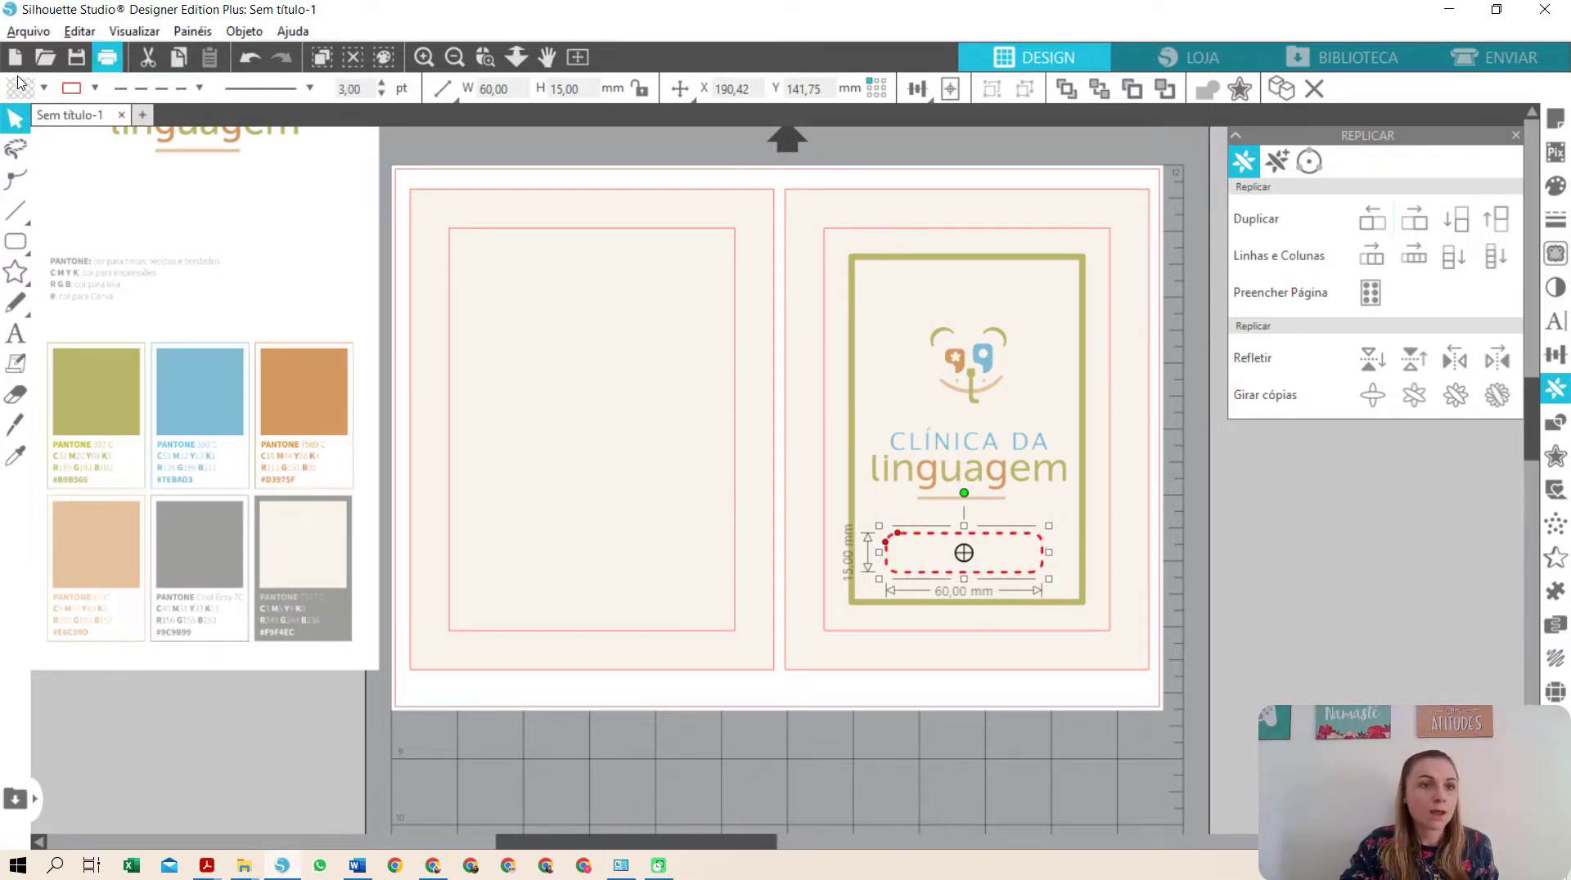
- Colour the dashed outline with the same olive green as the frame
left_click(93, 88)
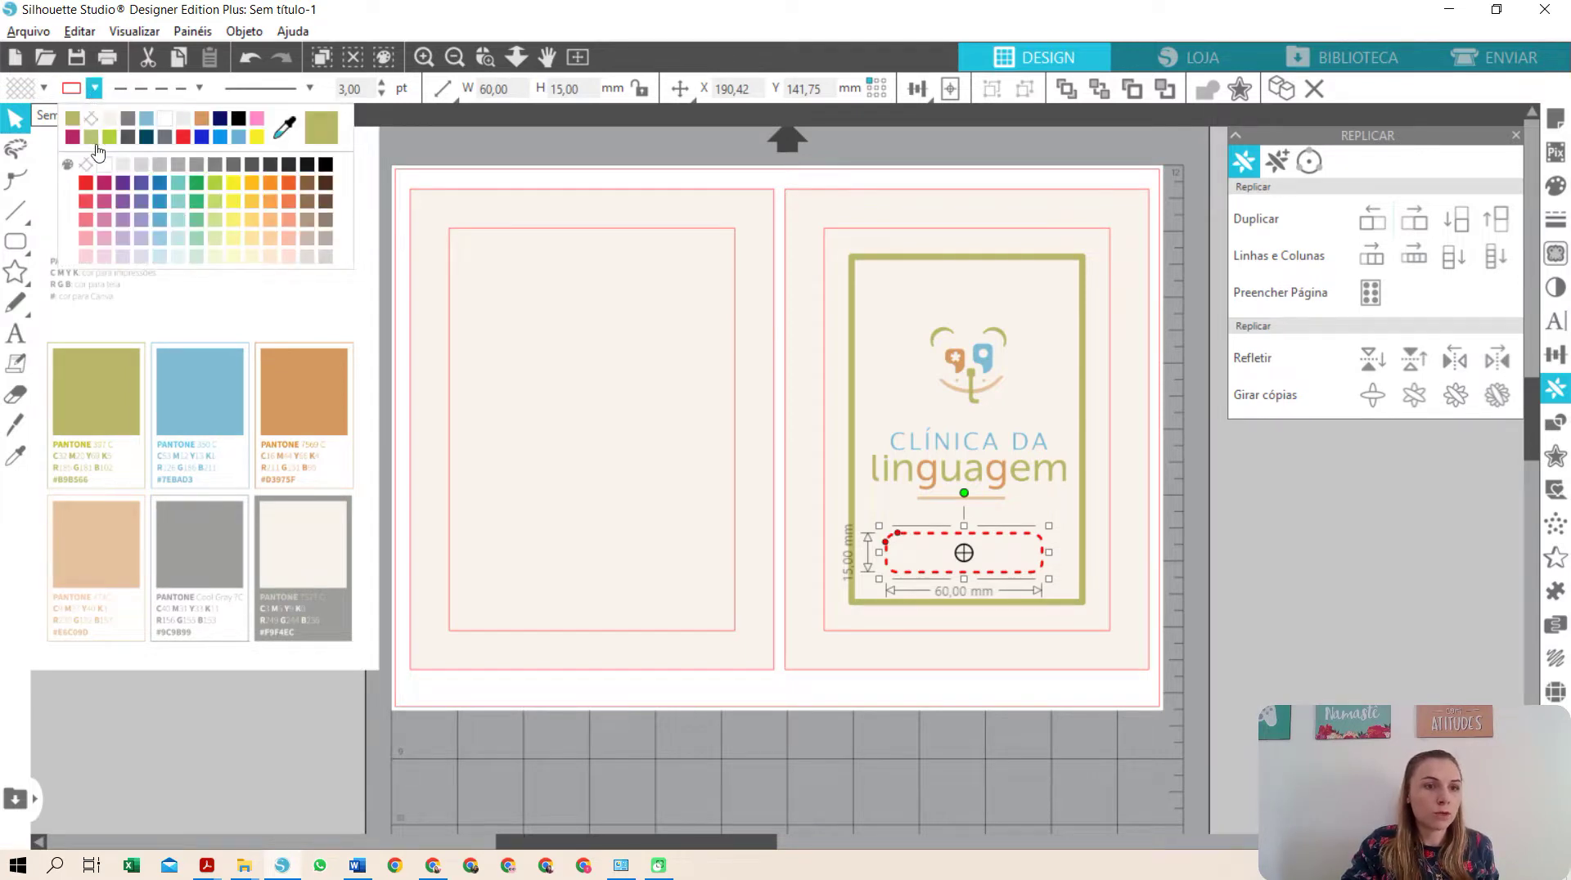
left_click(82, 128)
left_click(1264, 560)
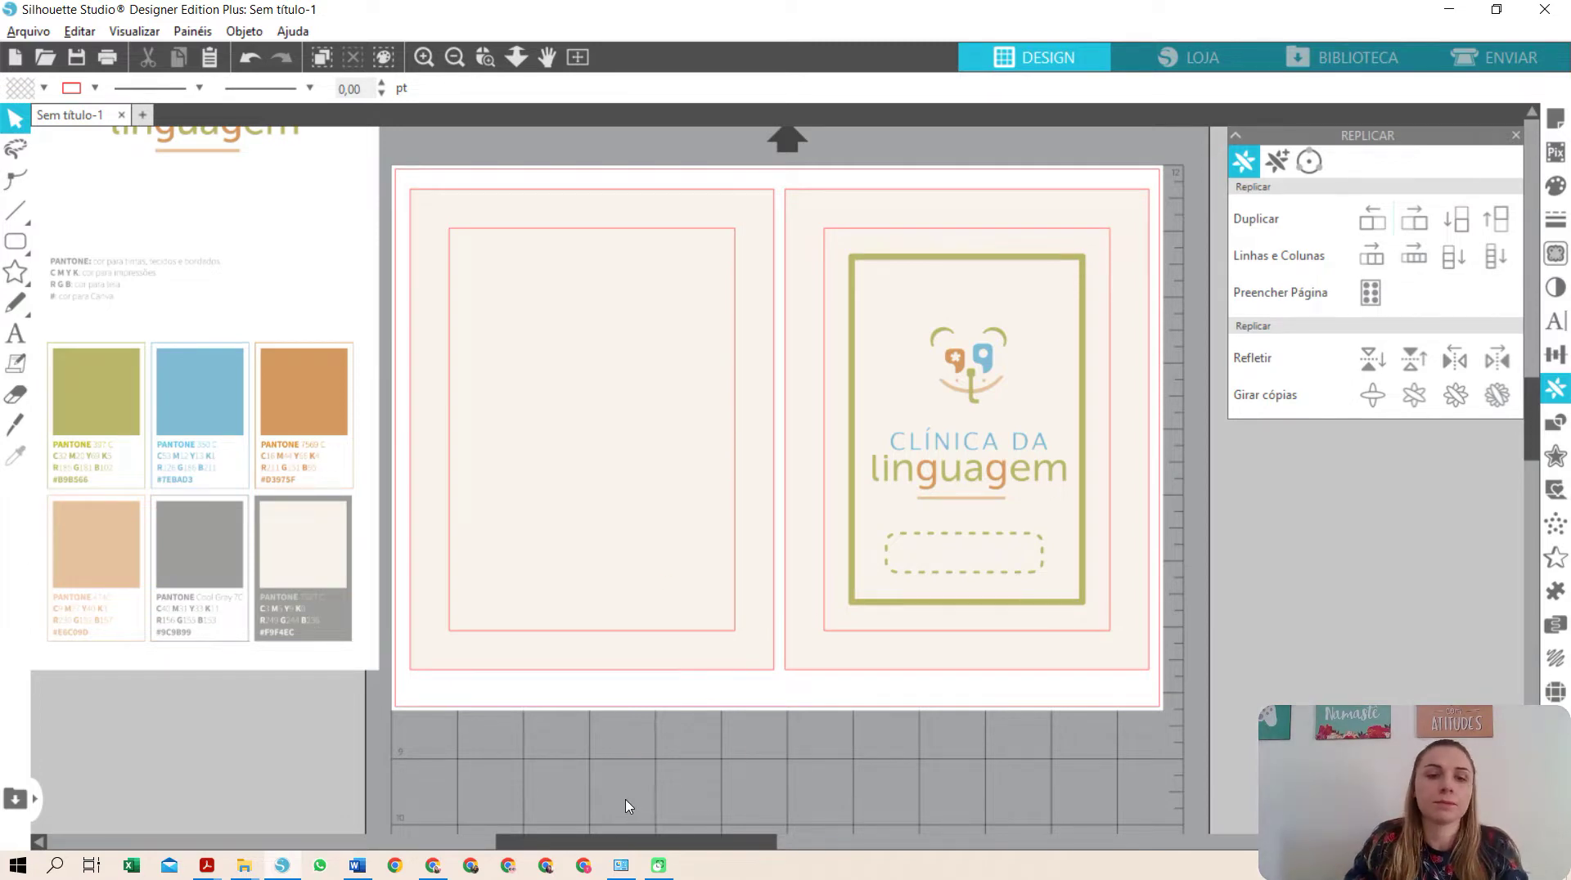
- Paste the clinic's contact text into the lower part of the left inner rectangle and scale it to about 81 × 35 mm
key("ctrl+v")
left_click_drag(709, 708, 654, 545)
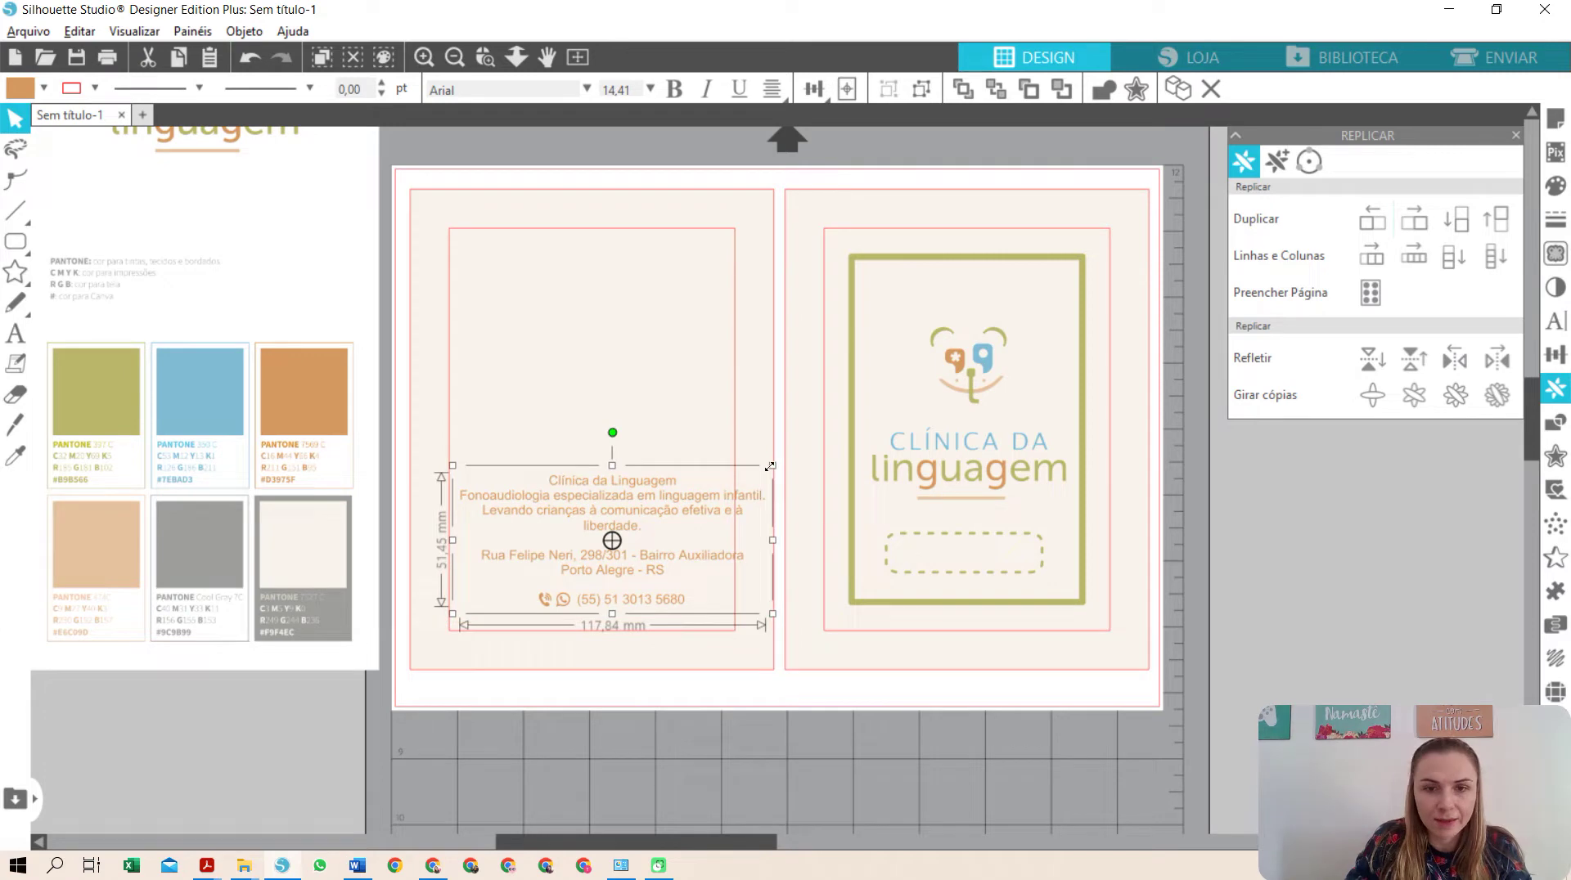
left_click_drag(770, 466, 698, 510)
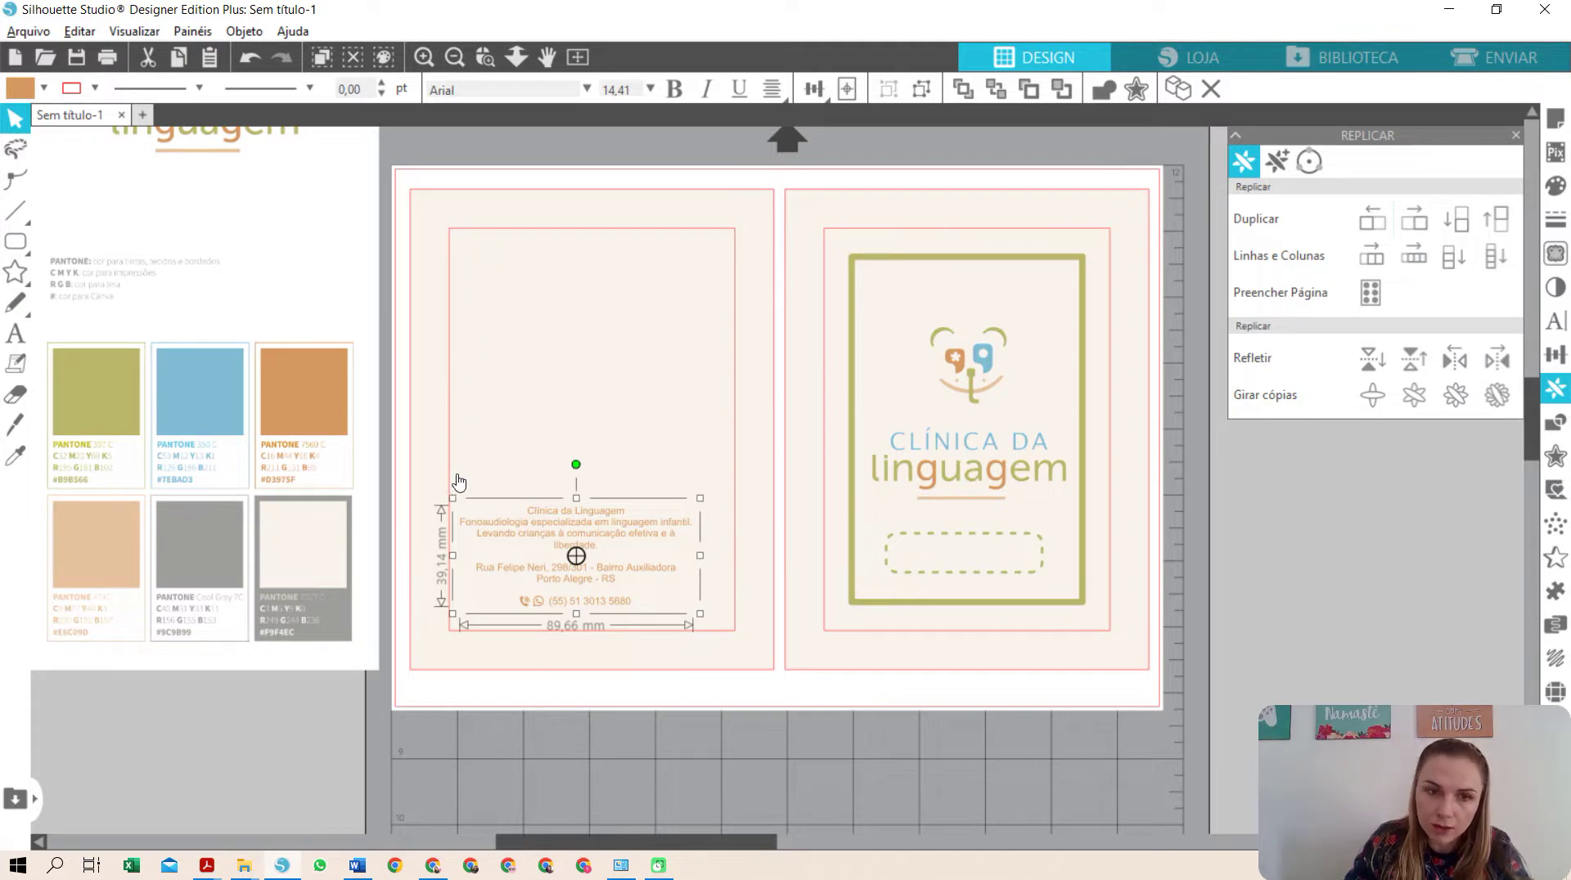
left_click_drag(554, 527, 576, 523)
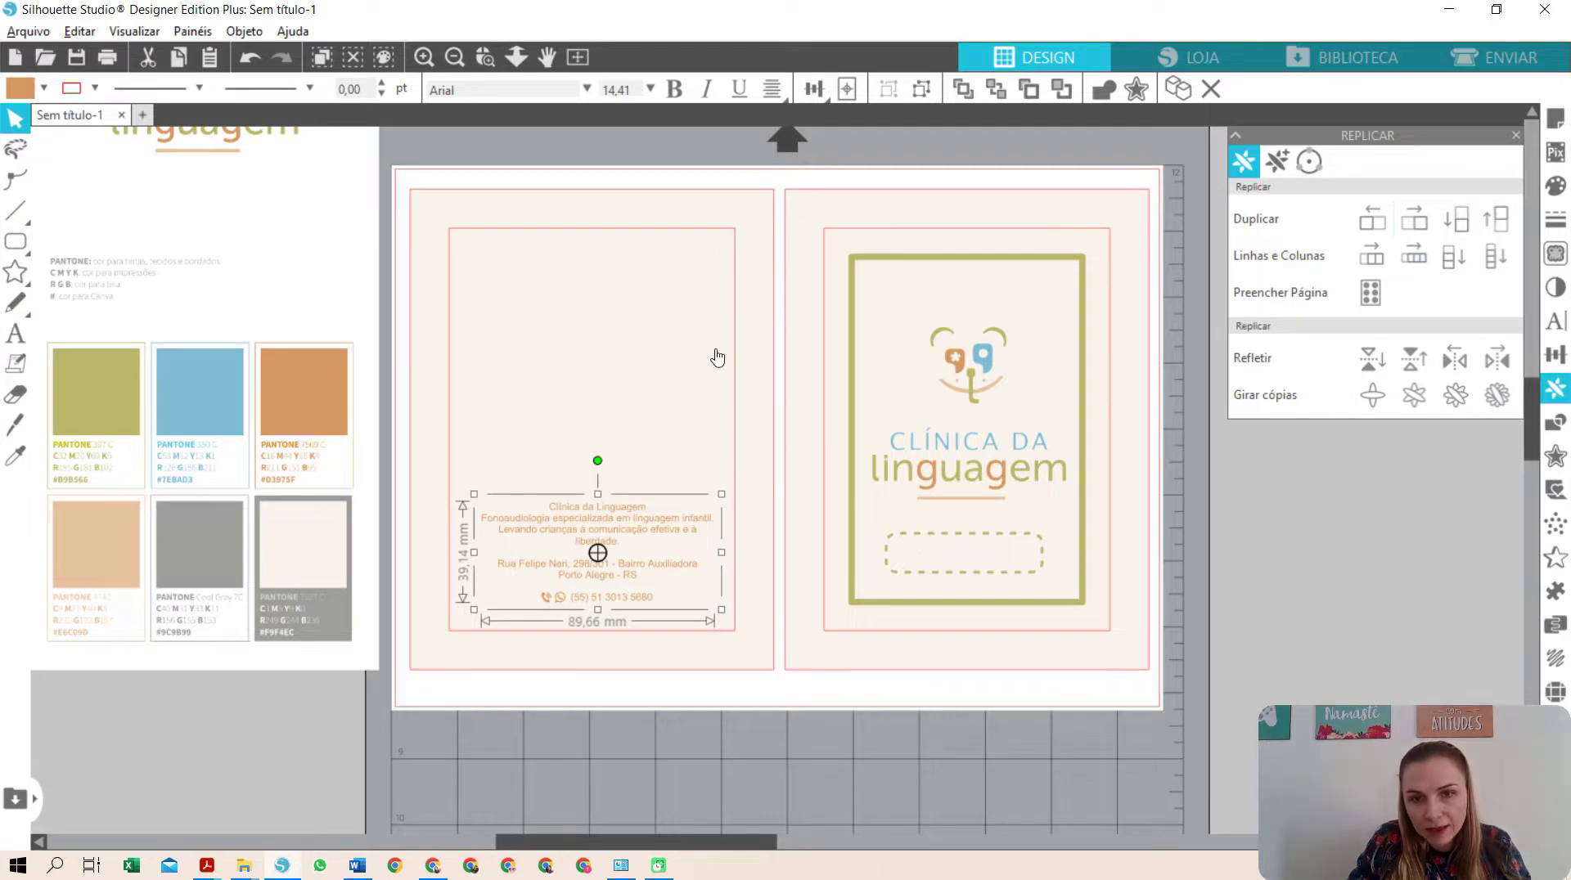
left_click_drag(624, 526, 622, 525)
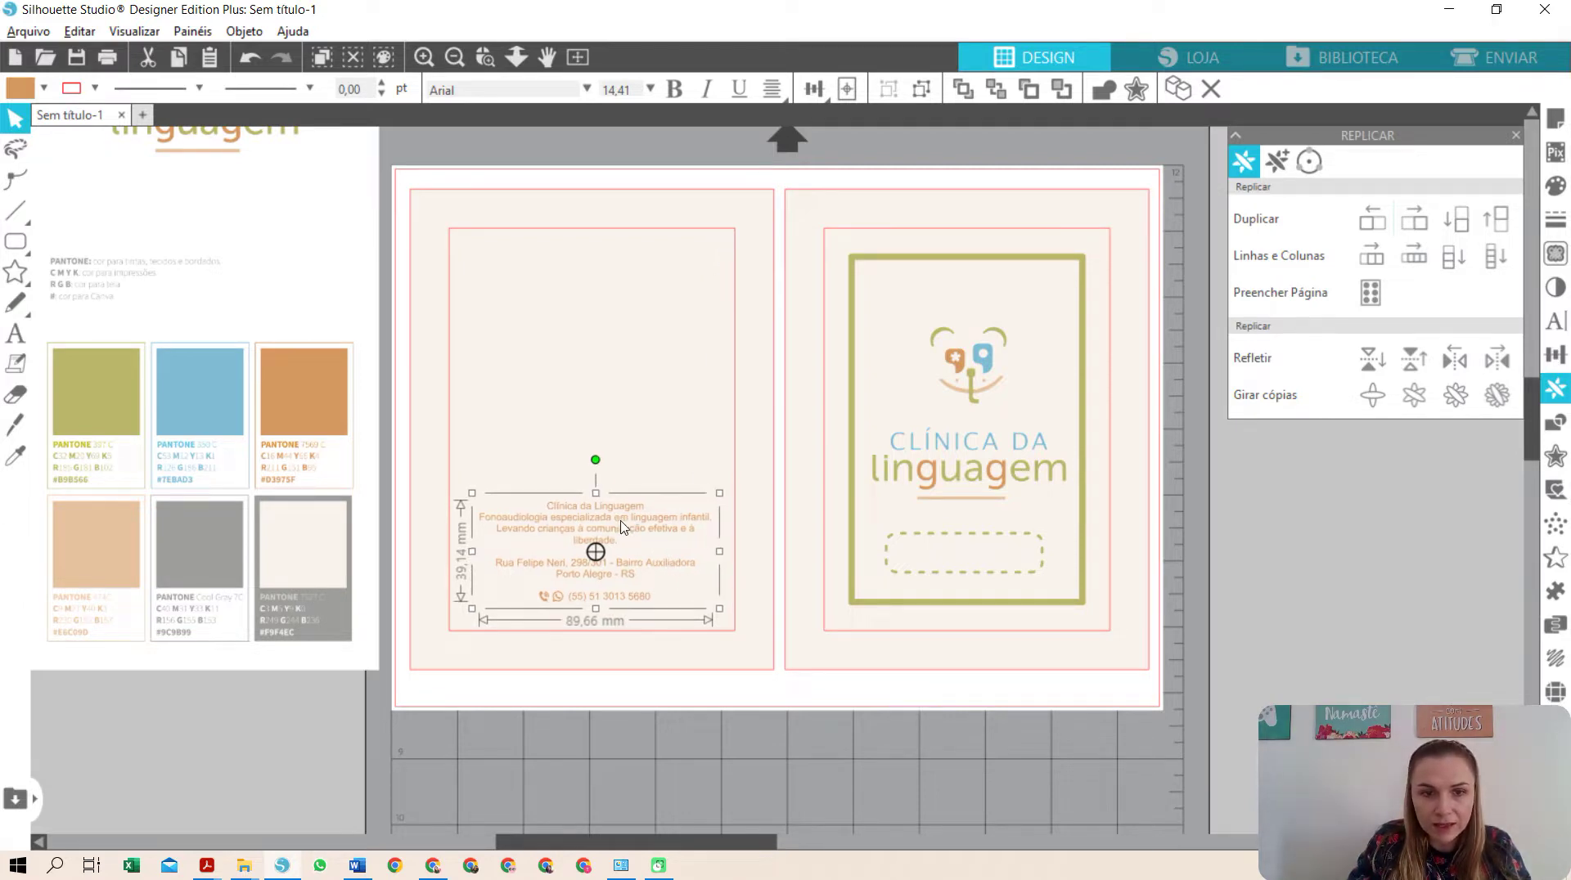
left_click_drag(718, 493, 696, 503)
left_click_drag(612, 536, 616, 532)
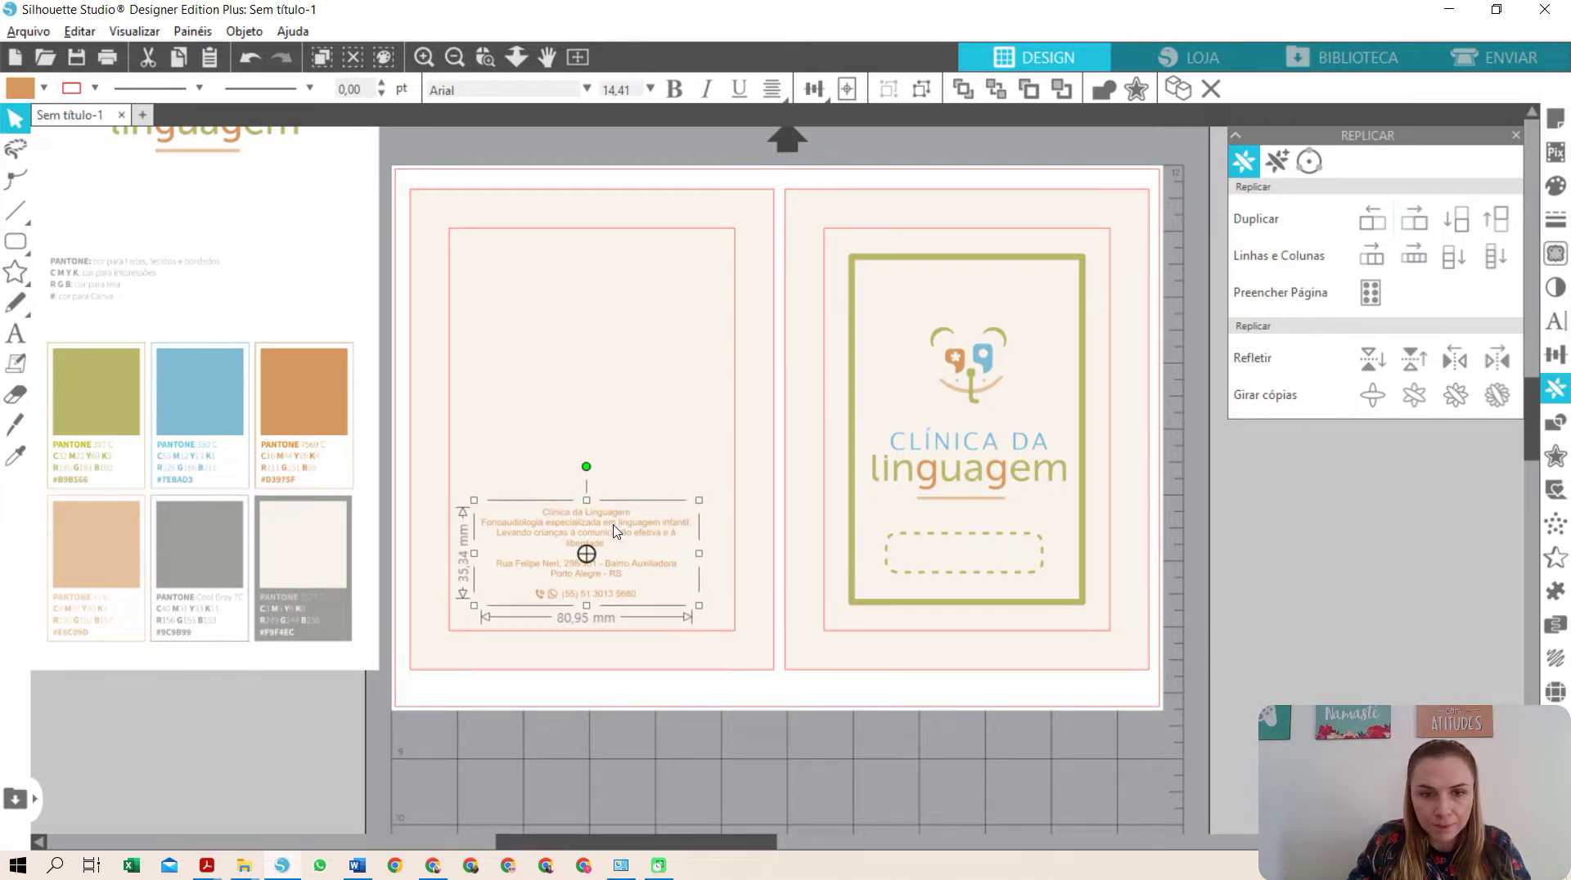
left_click(704, 755)
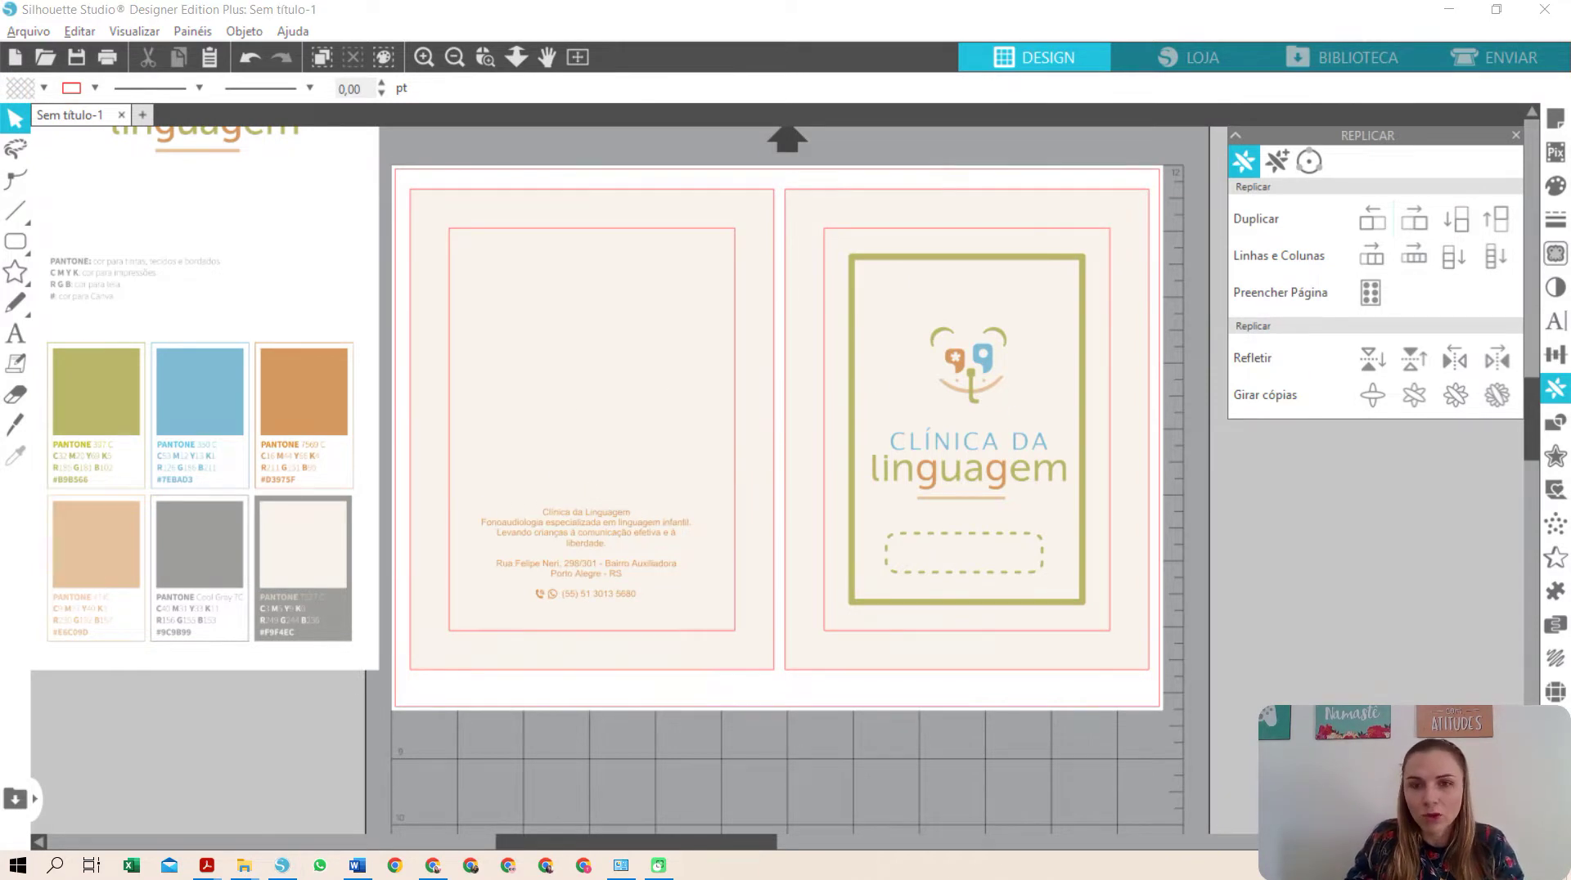
- Bring the image of the clinic's smiling-face symbol from its folder into the design
key("super+d")
key("alt+Tab")
key("alt+Tab")
key("alt+Tab")
key("alt+Tab")
key("alt+Tab")
key("alt+Tab")
left_click_drag(1416, 213, 374, 775)
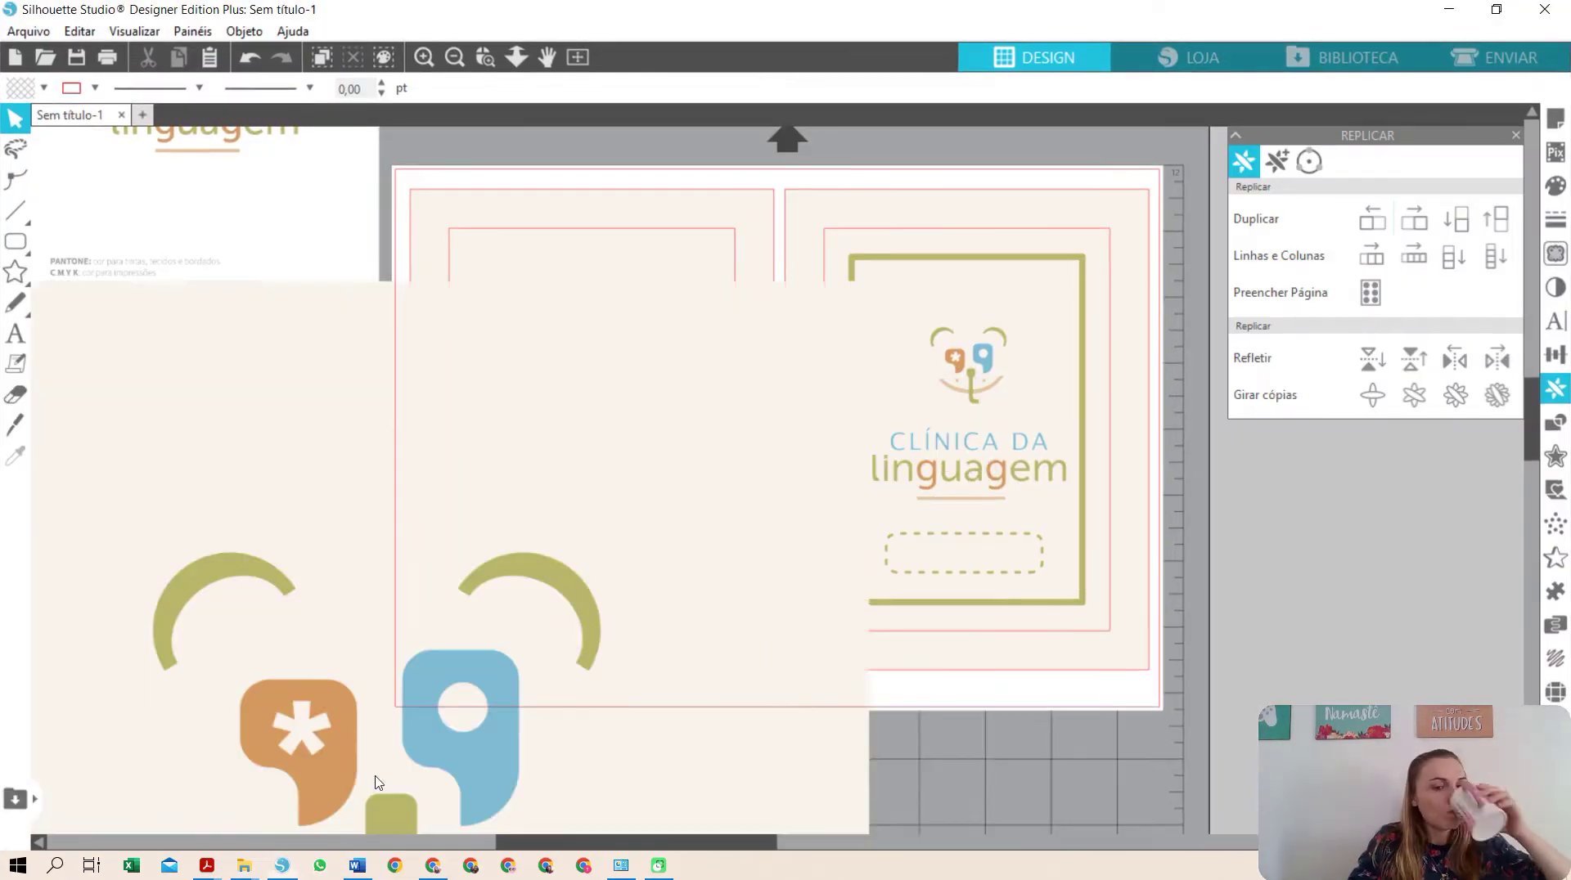
- Scale the smiling-face image to about 80 × 80 mm and place it in the left inner rectangle
type("150")
key("Return")
left_click_drag(439, 757, 641, 334)
left_click_drag(780, 151, 621, 364)
left_click_drag(472, 466, 576, 479)
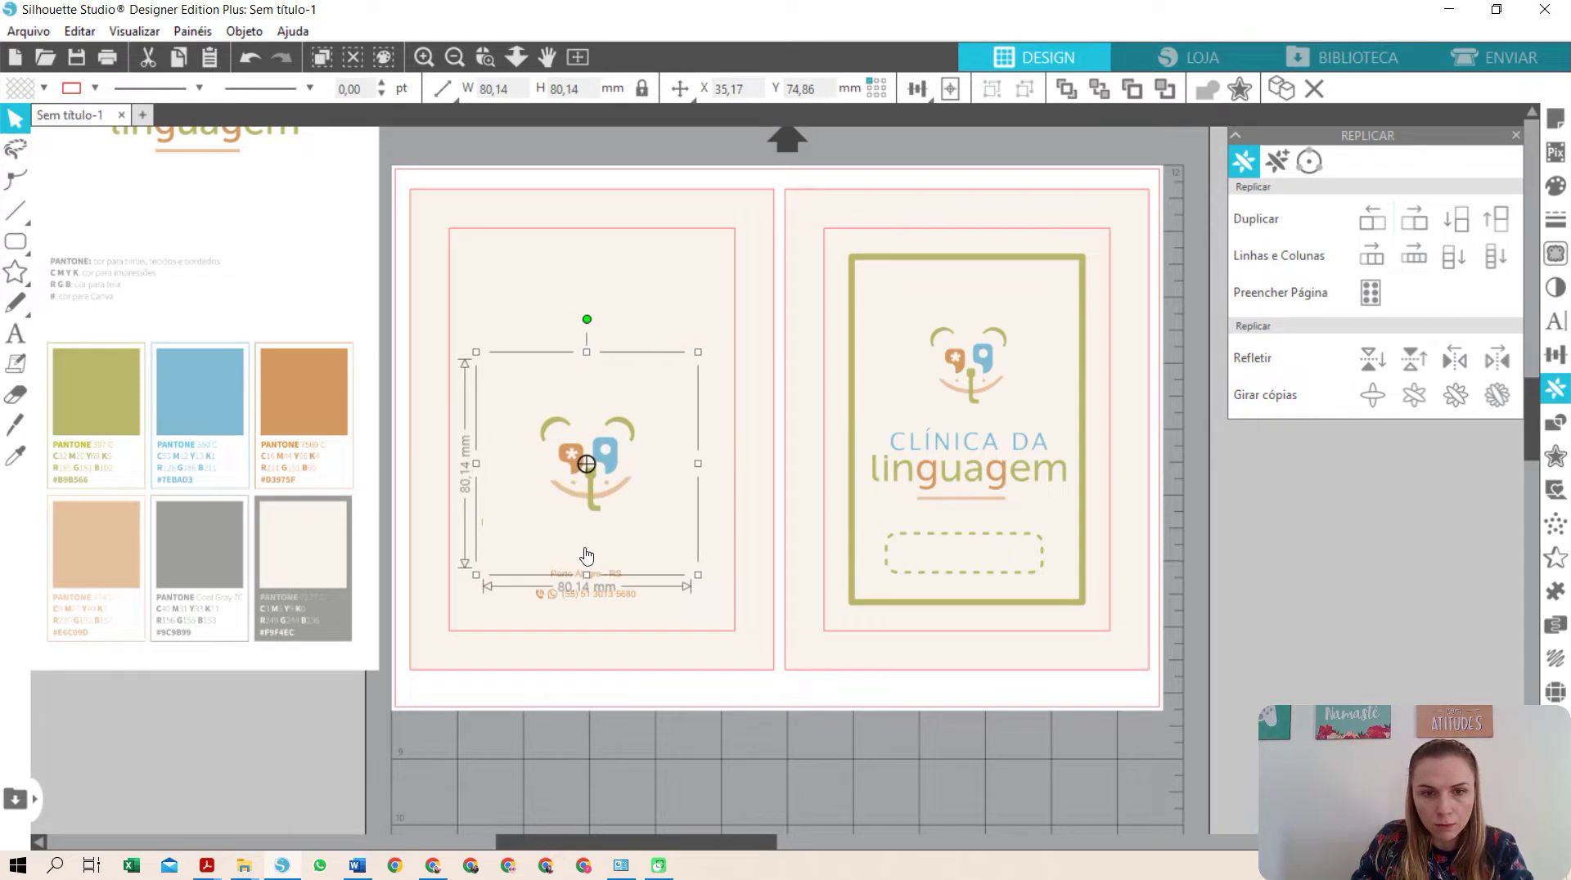
- Bring the contact text in front of the smiling-face image and shift the image up so the face sits above the text
left_click(588, 602)
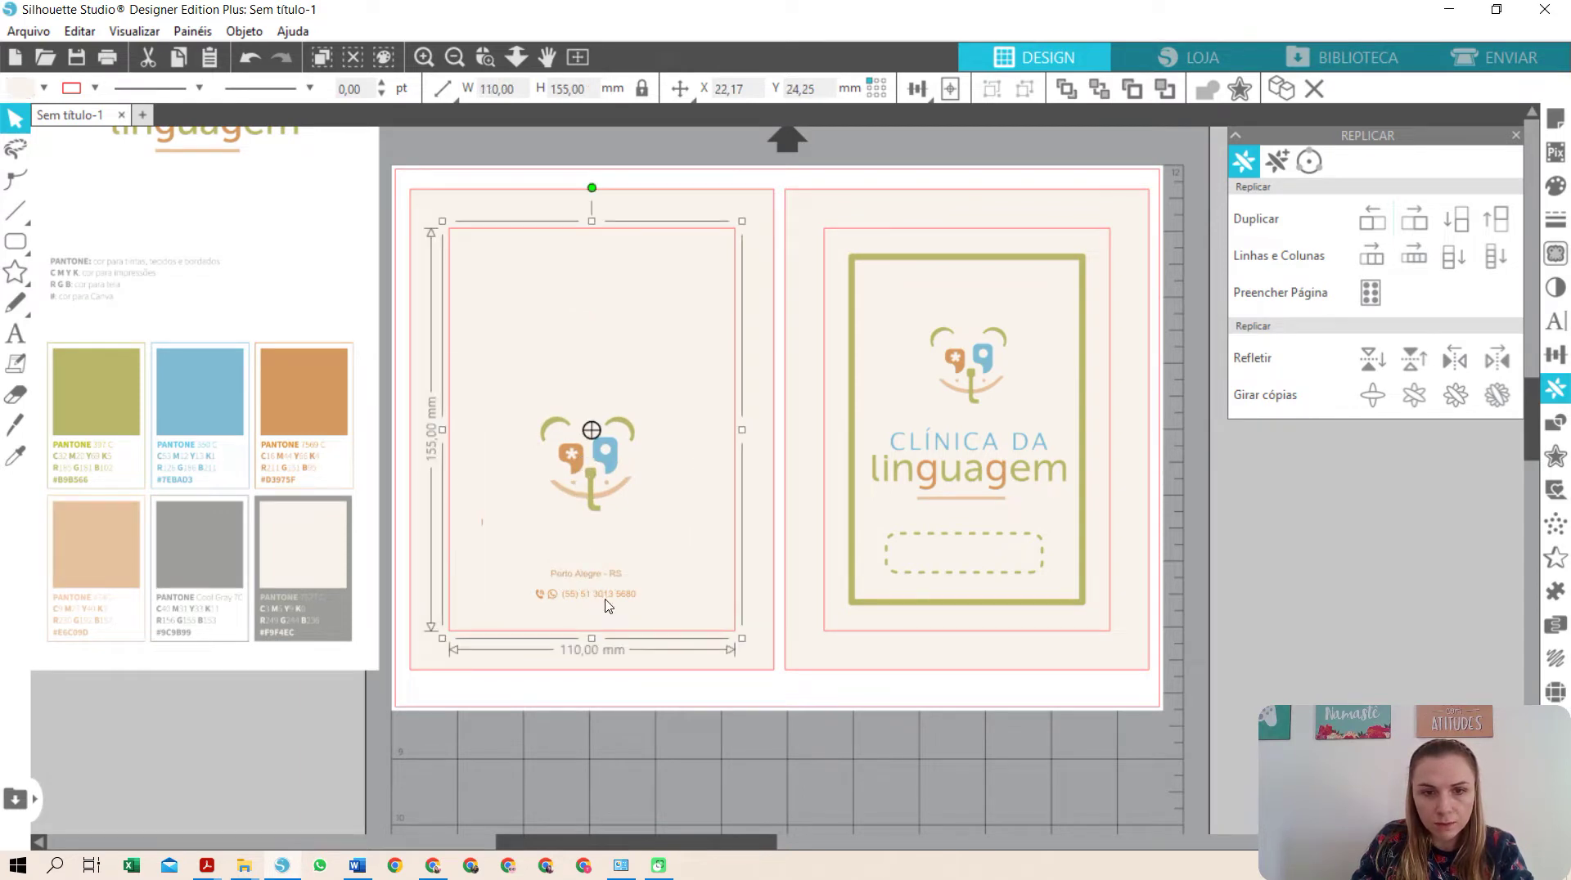
left_click(606, 604)
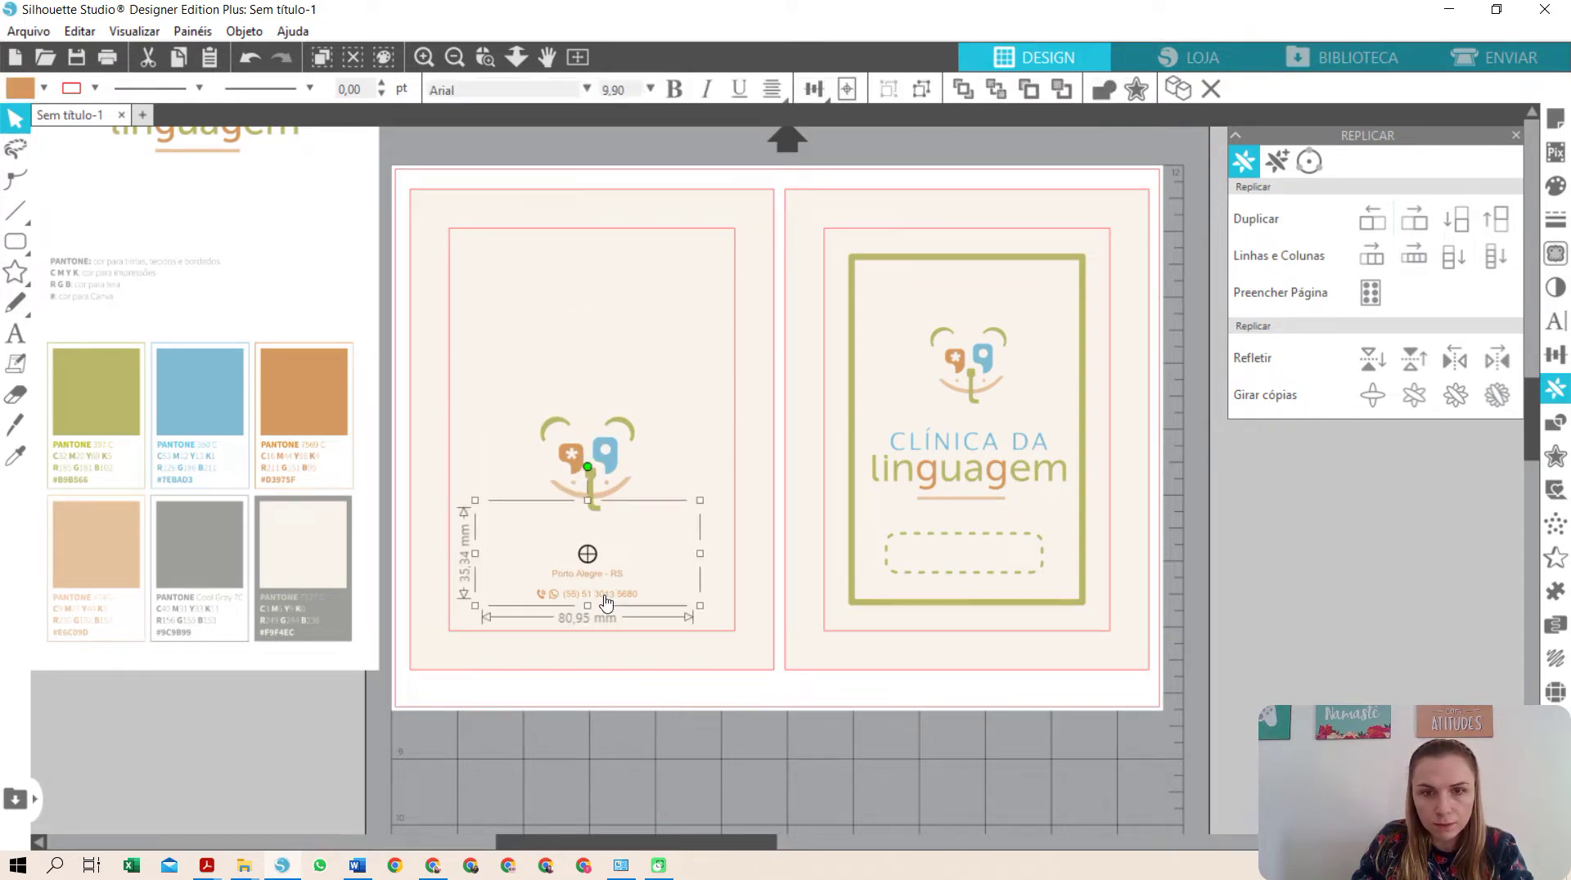
left_click(962, 88)
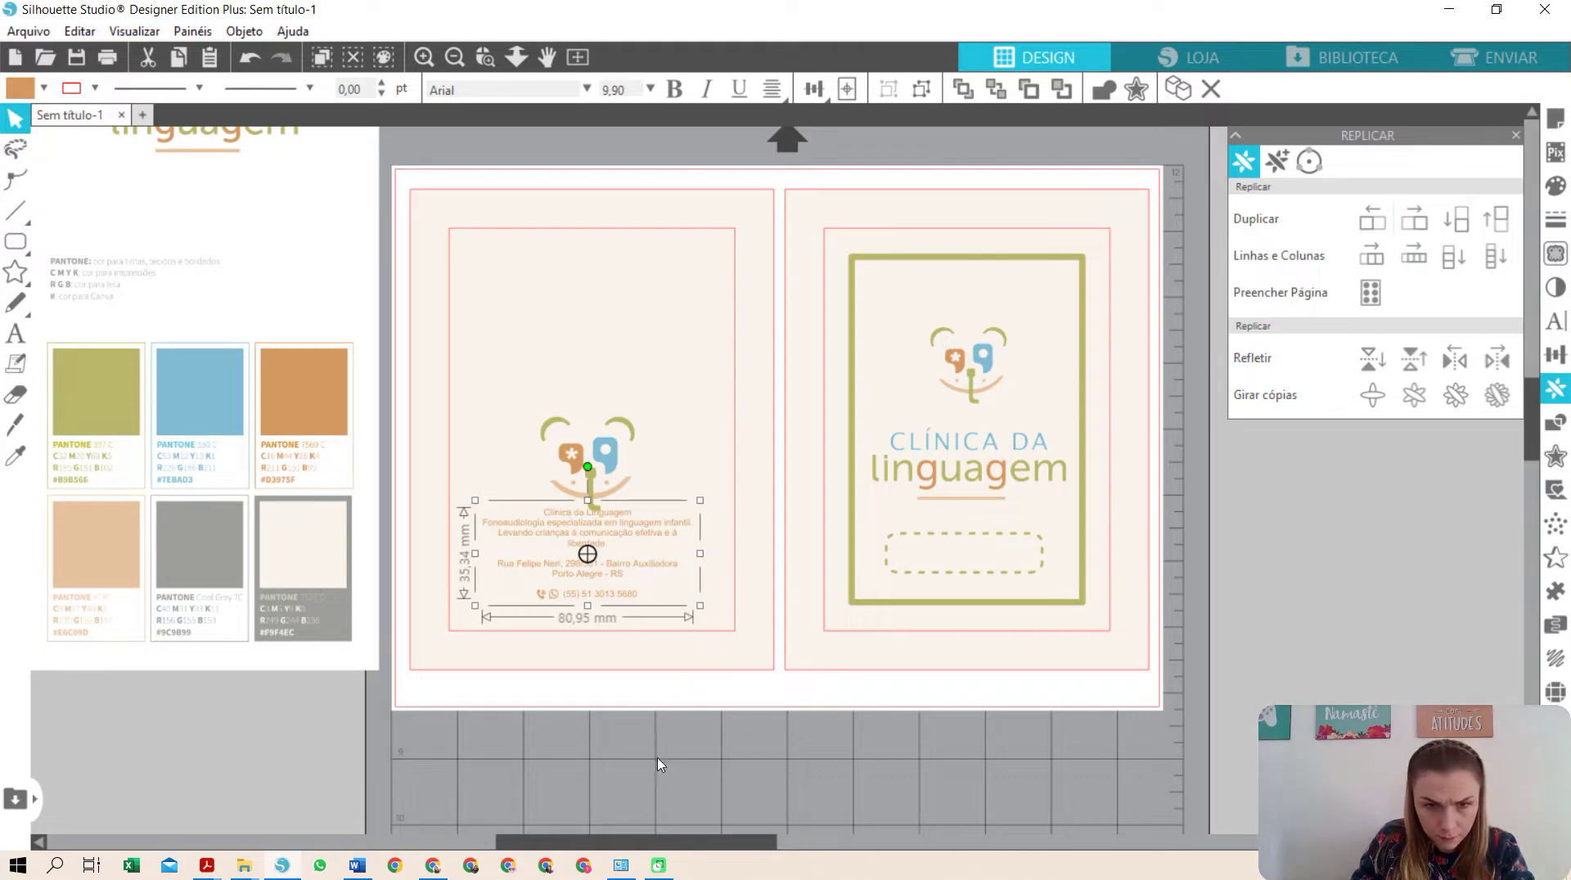
left_click(593, 490)
left_click_drag(599, 482, 598, 474)
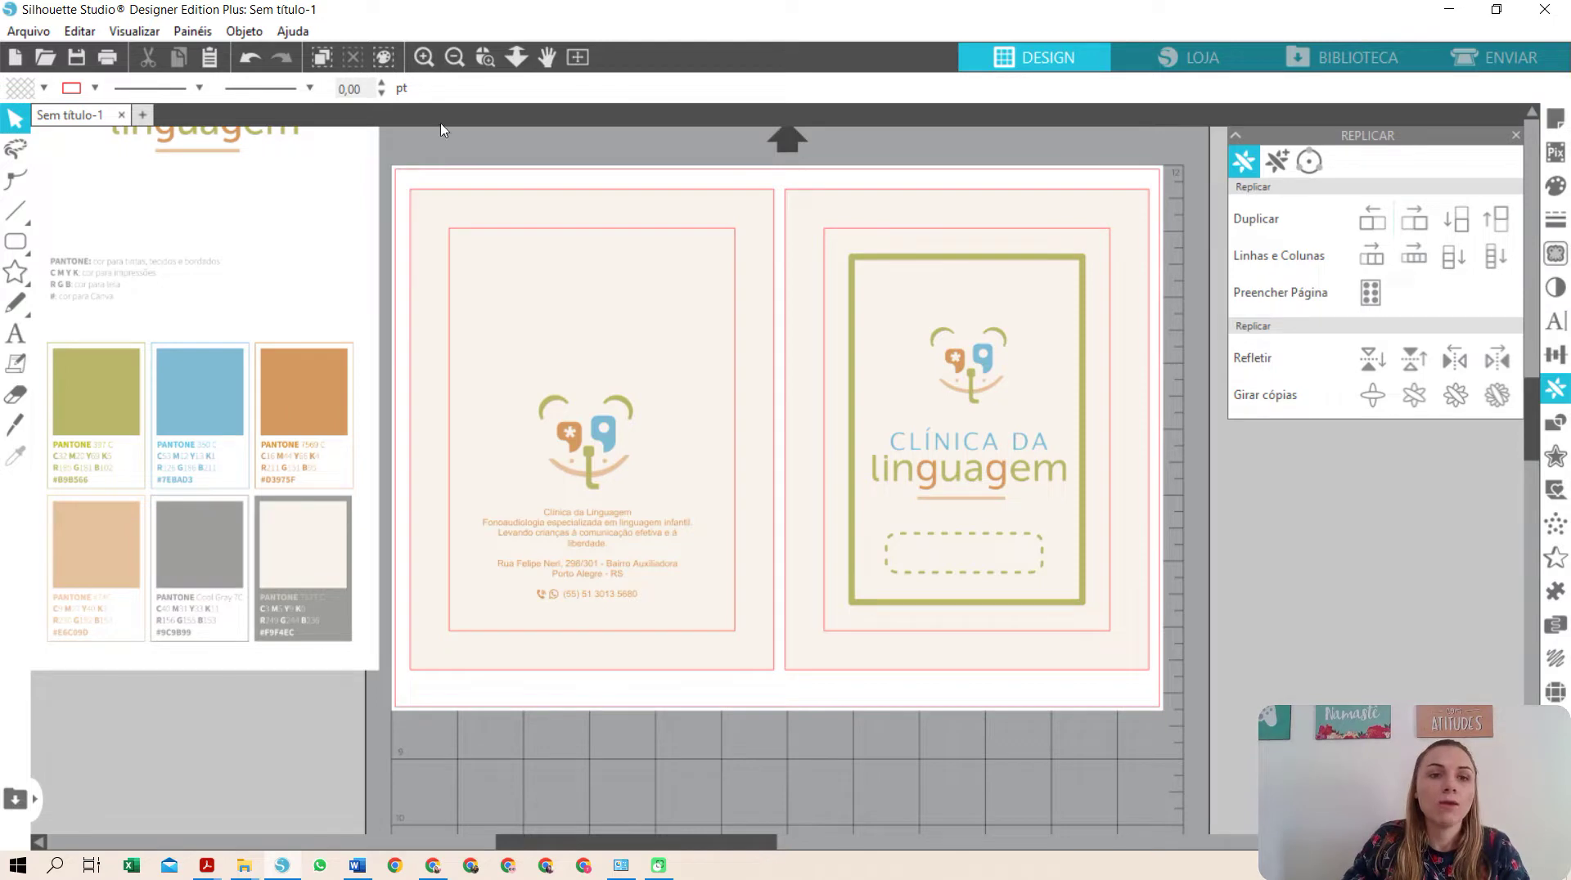
- Move the palette image to the free area right of the cutting mat
left_click(454, 57)
left_click_drag(354, 475, 1175, 566)
left_click(412, 238)
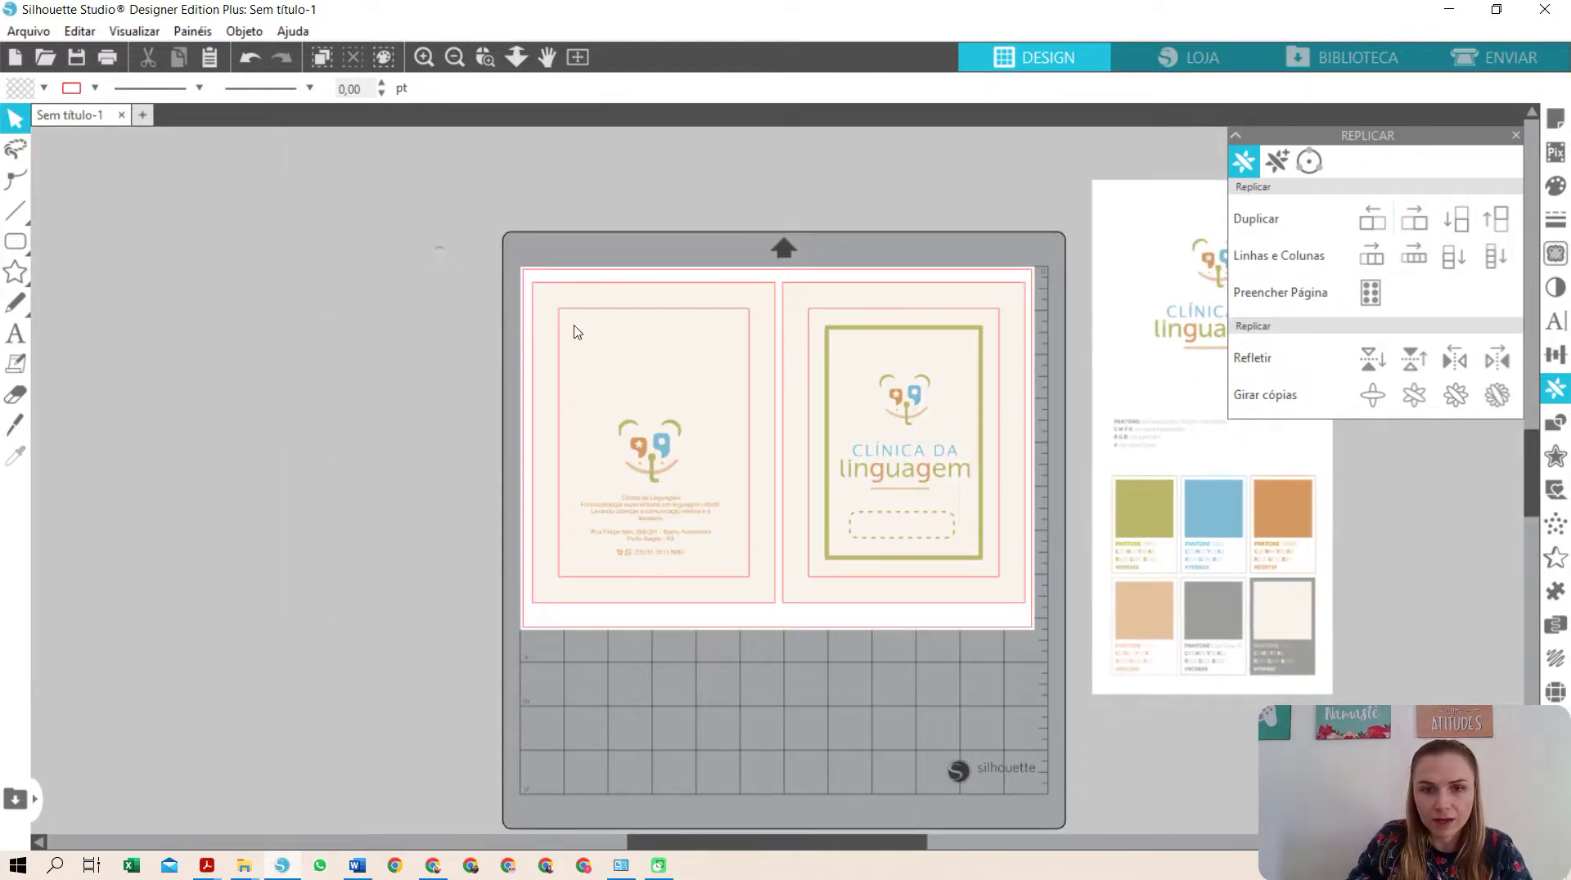
- Duplicate both covers with all their contents by copying and pasting them
left_click_drag(446, 258, 938, 595)
left_click_drag(1004, 636, 1003, 637)
key("i")
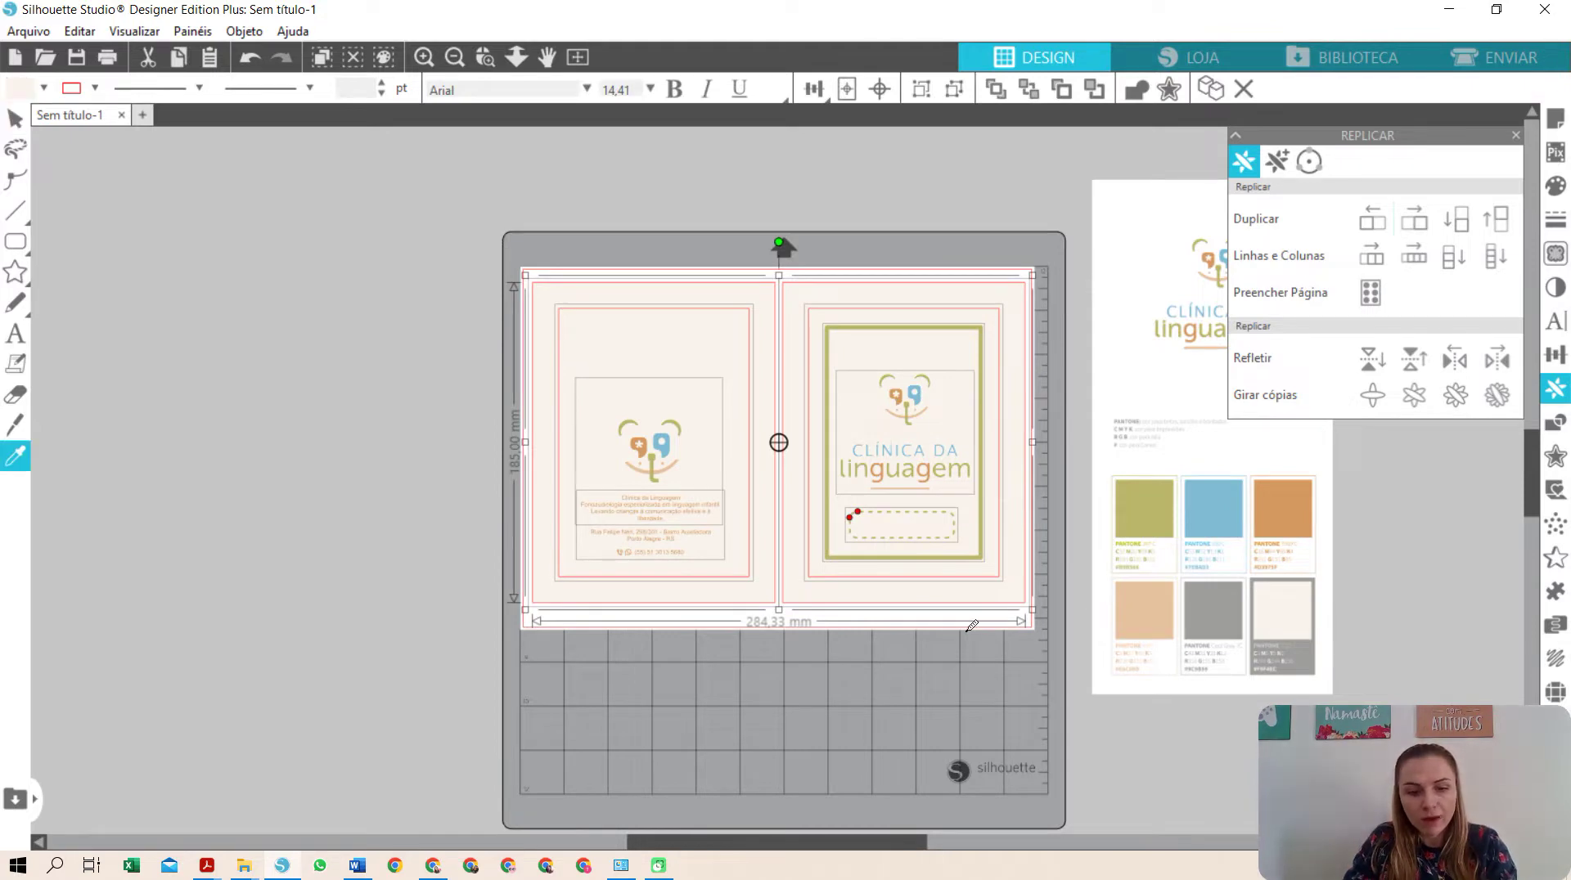
key("ctrl+c")
key("ctrl+v")
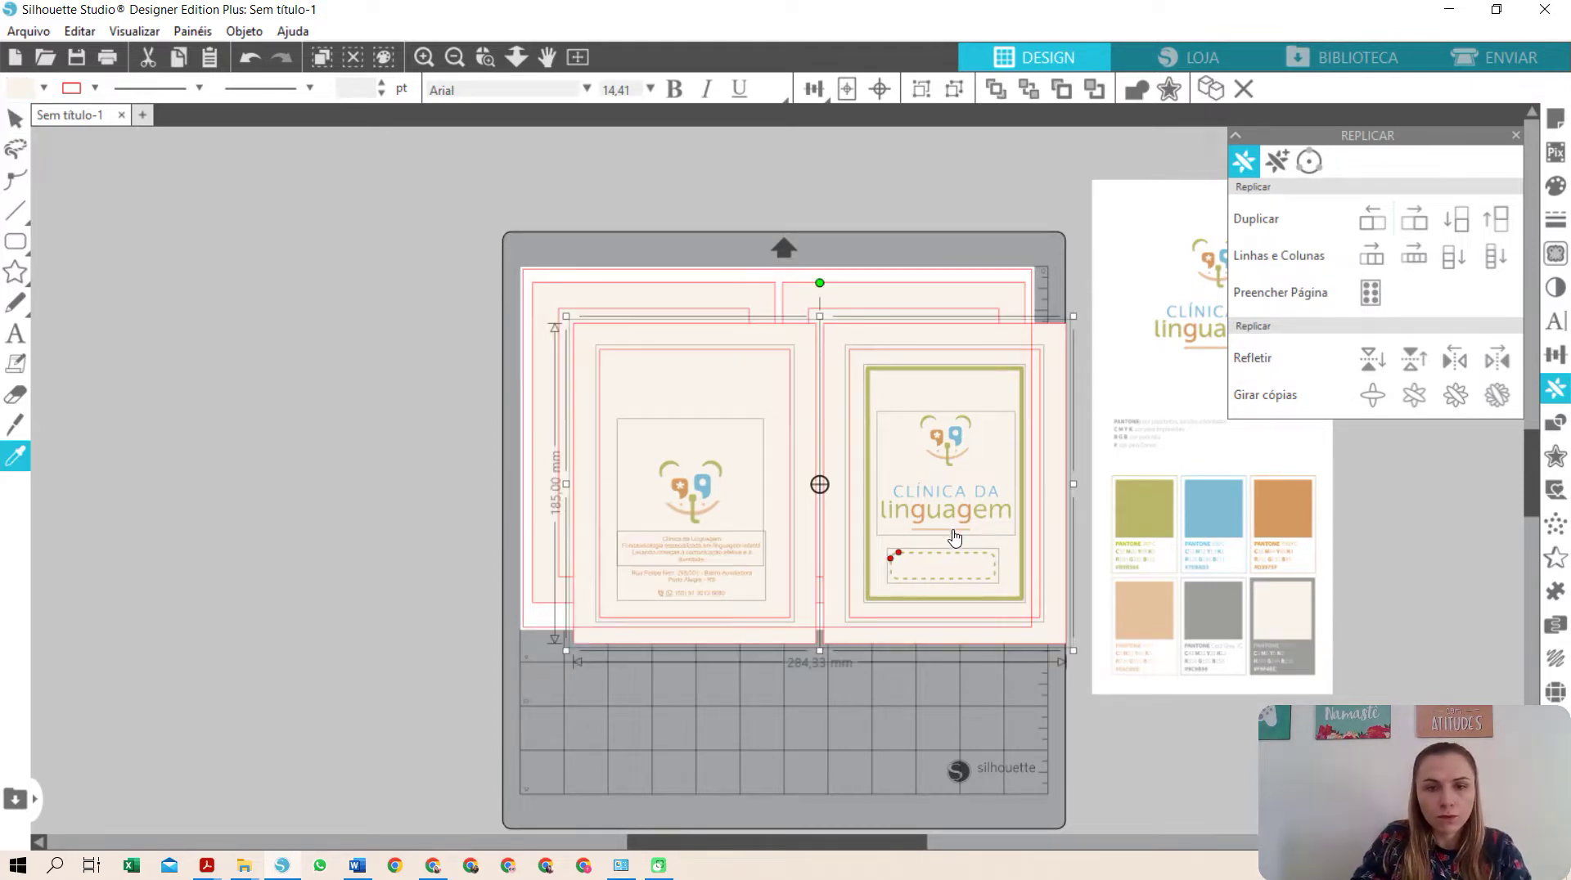
- Move the copied cover pair to the free area left of the cutting mat and duplicate it downward with a small gap between the rows
left_click_drag(801, 560, 102, 455)
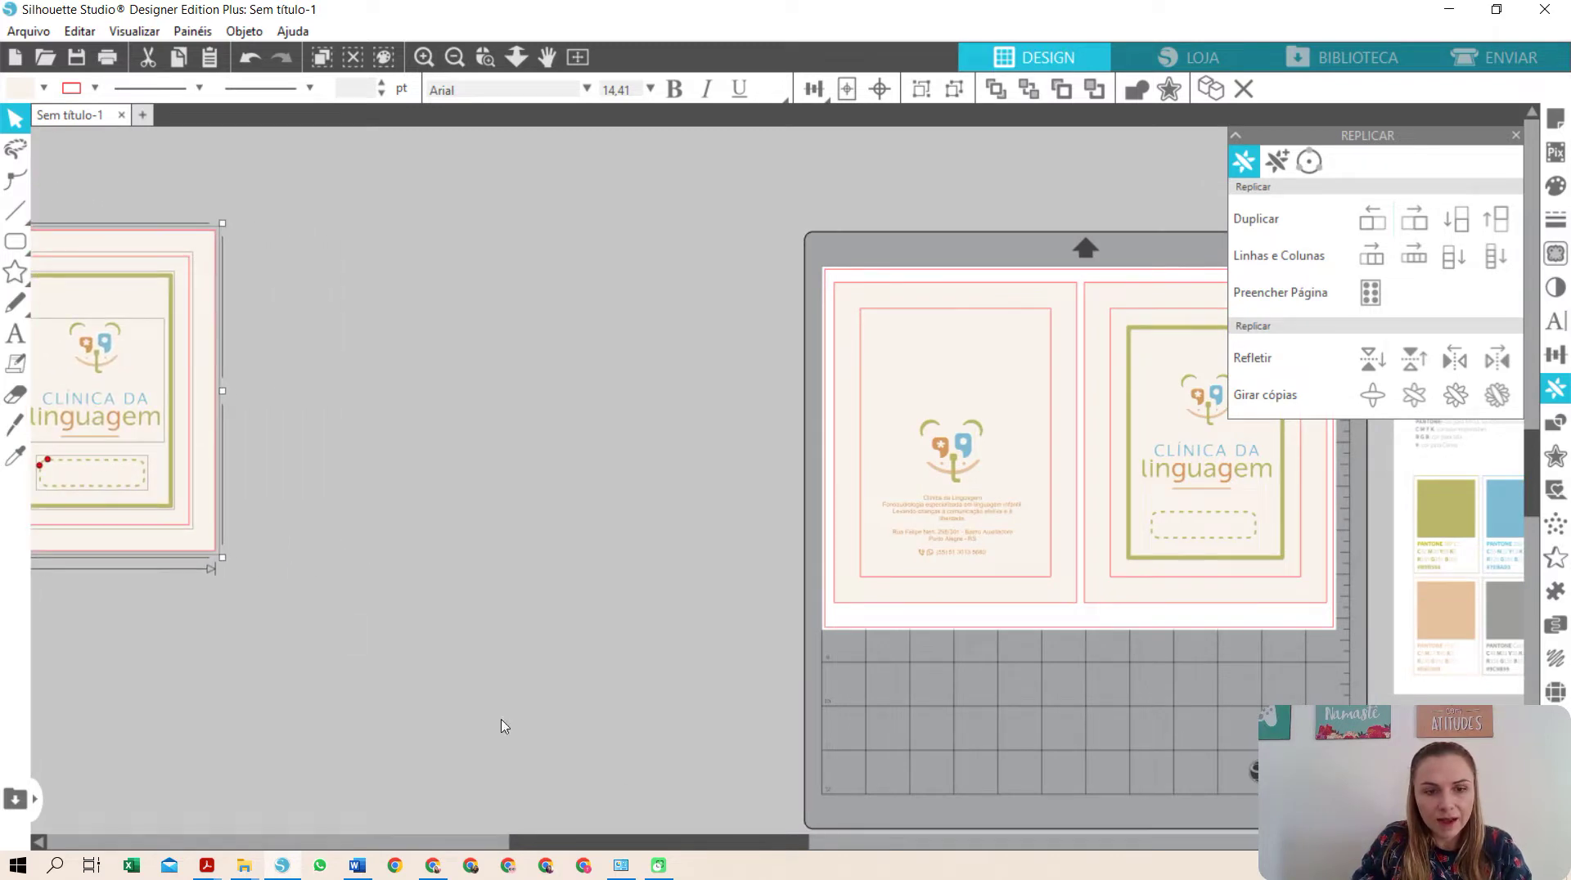
left_click_drag(652, 849, 504, 848)
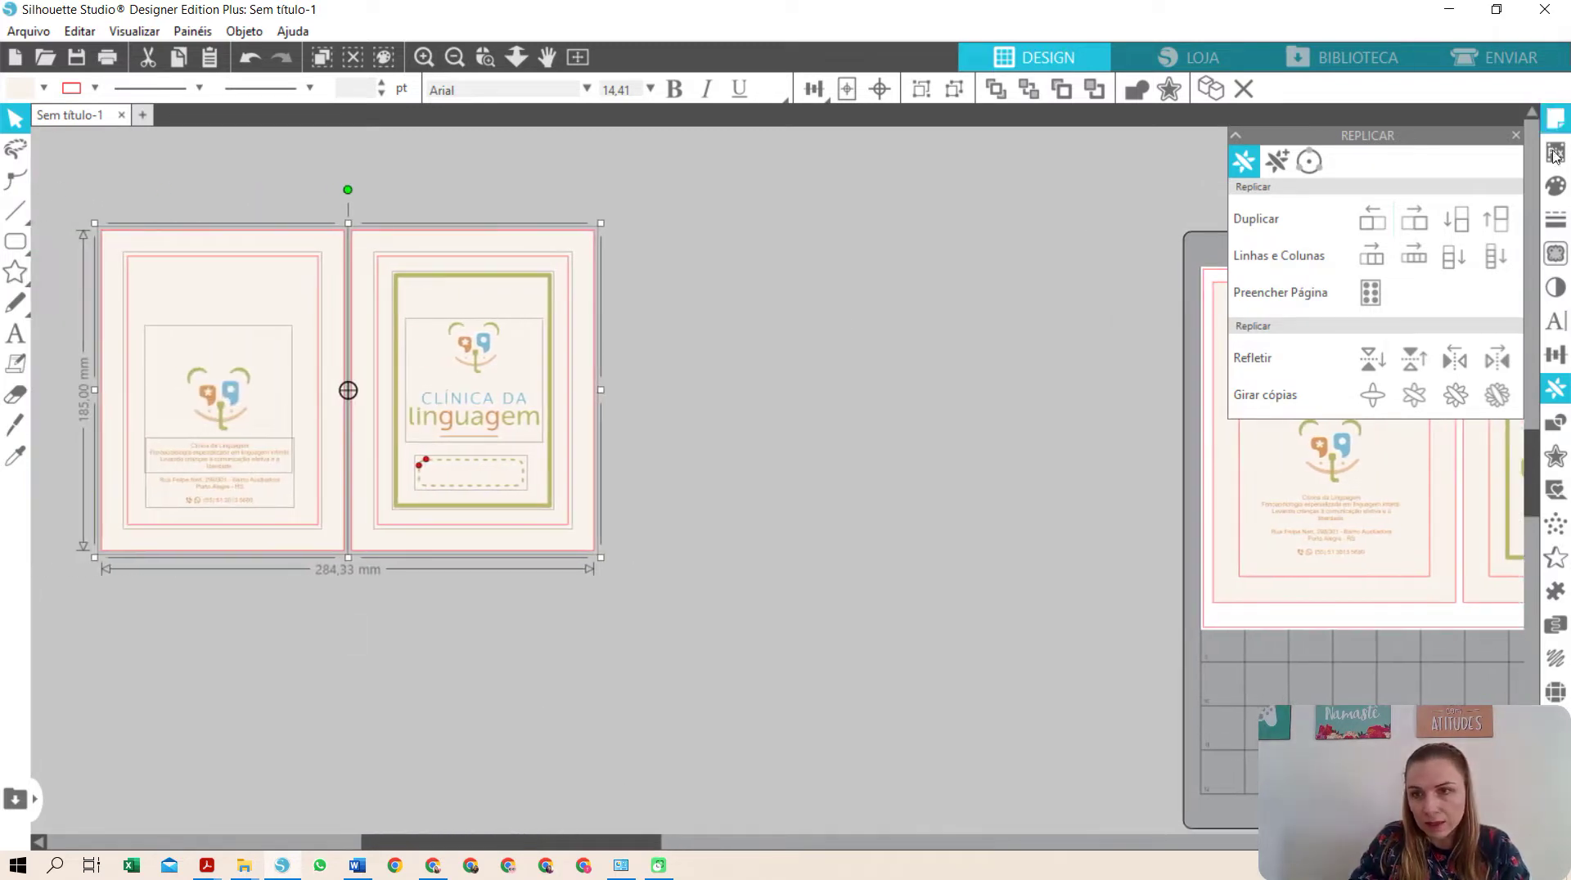
left_click(1418, 235)
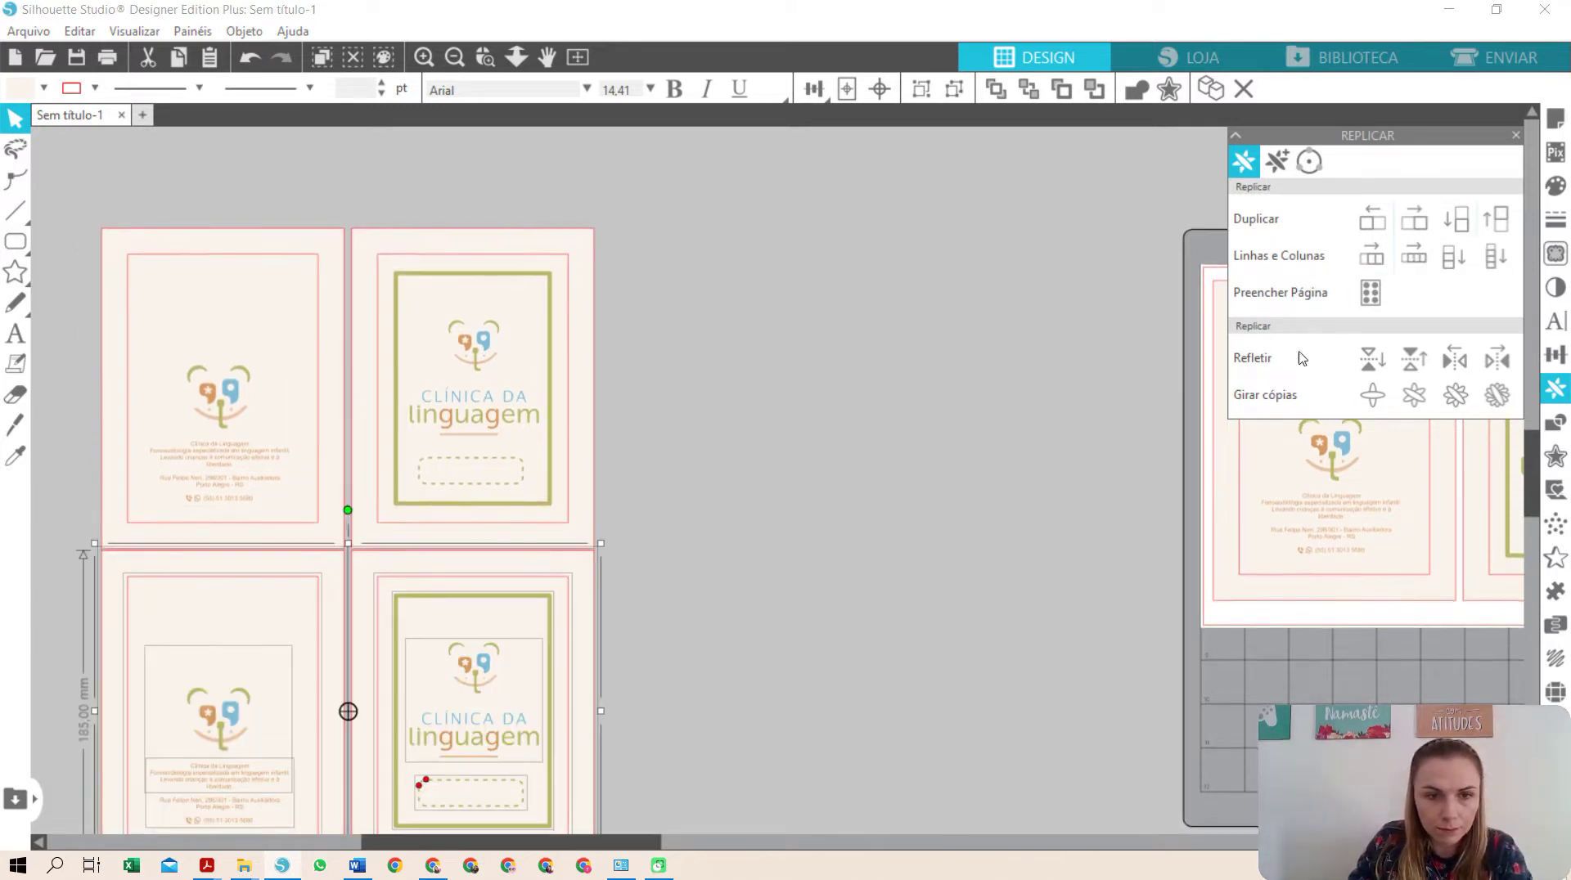
left_click(838, 501)
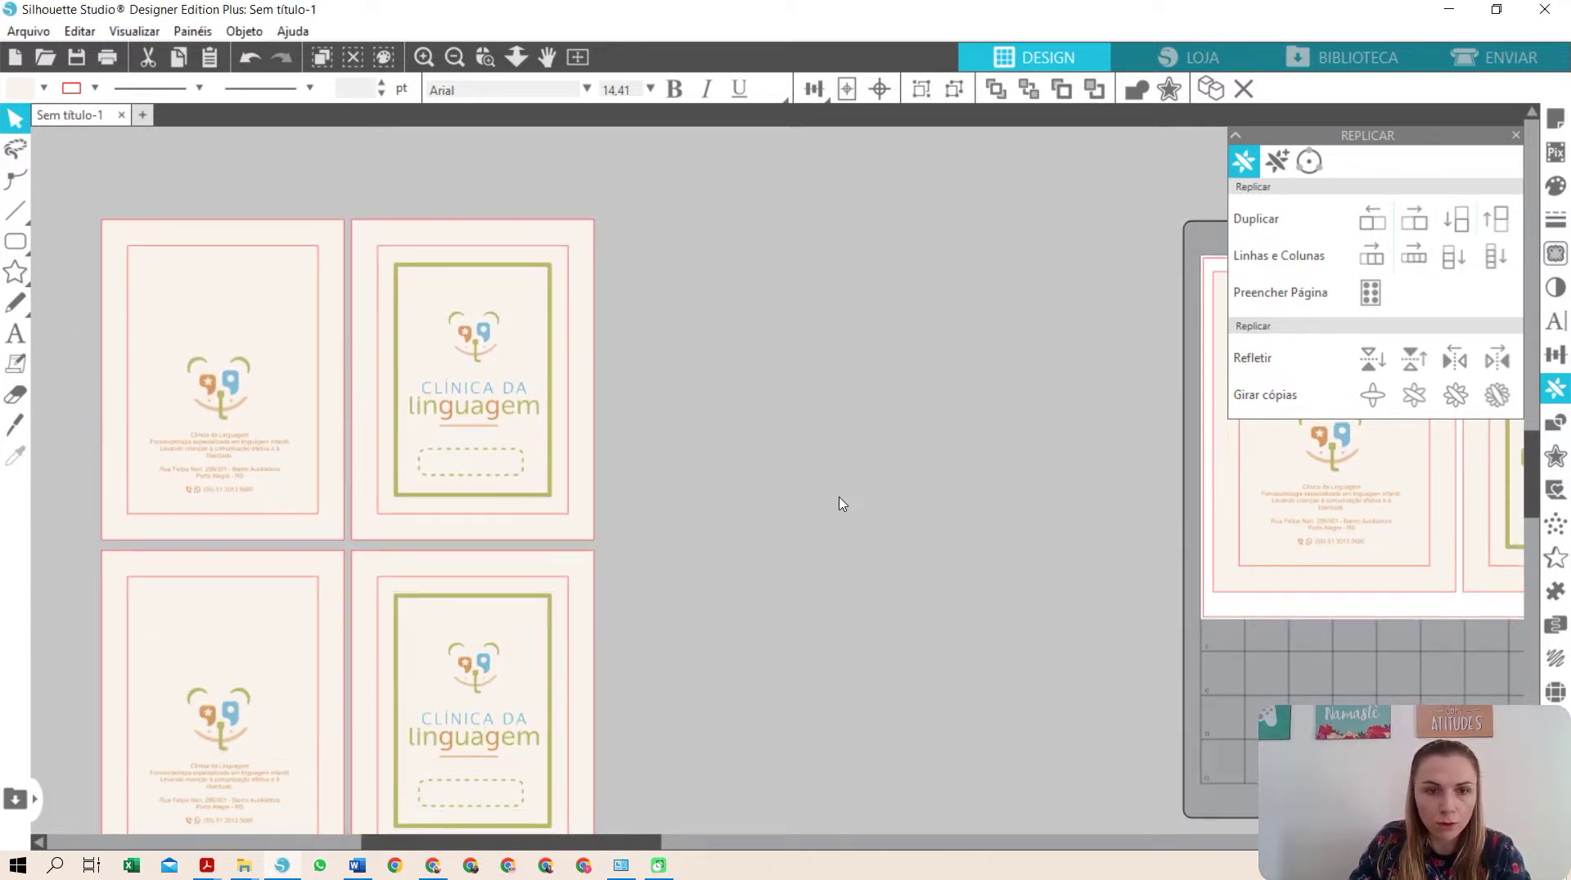
scroll(857, 494, "down", 2)
scroll(857, 503, "down", 1)
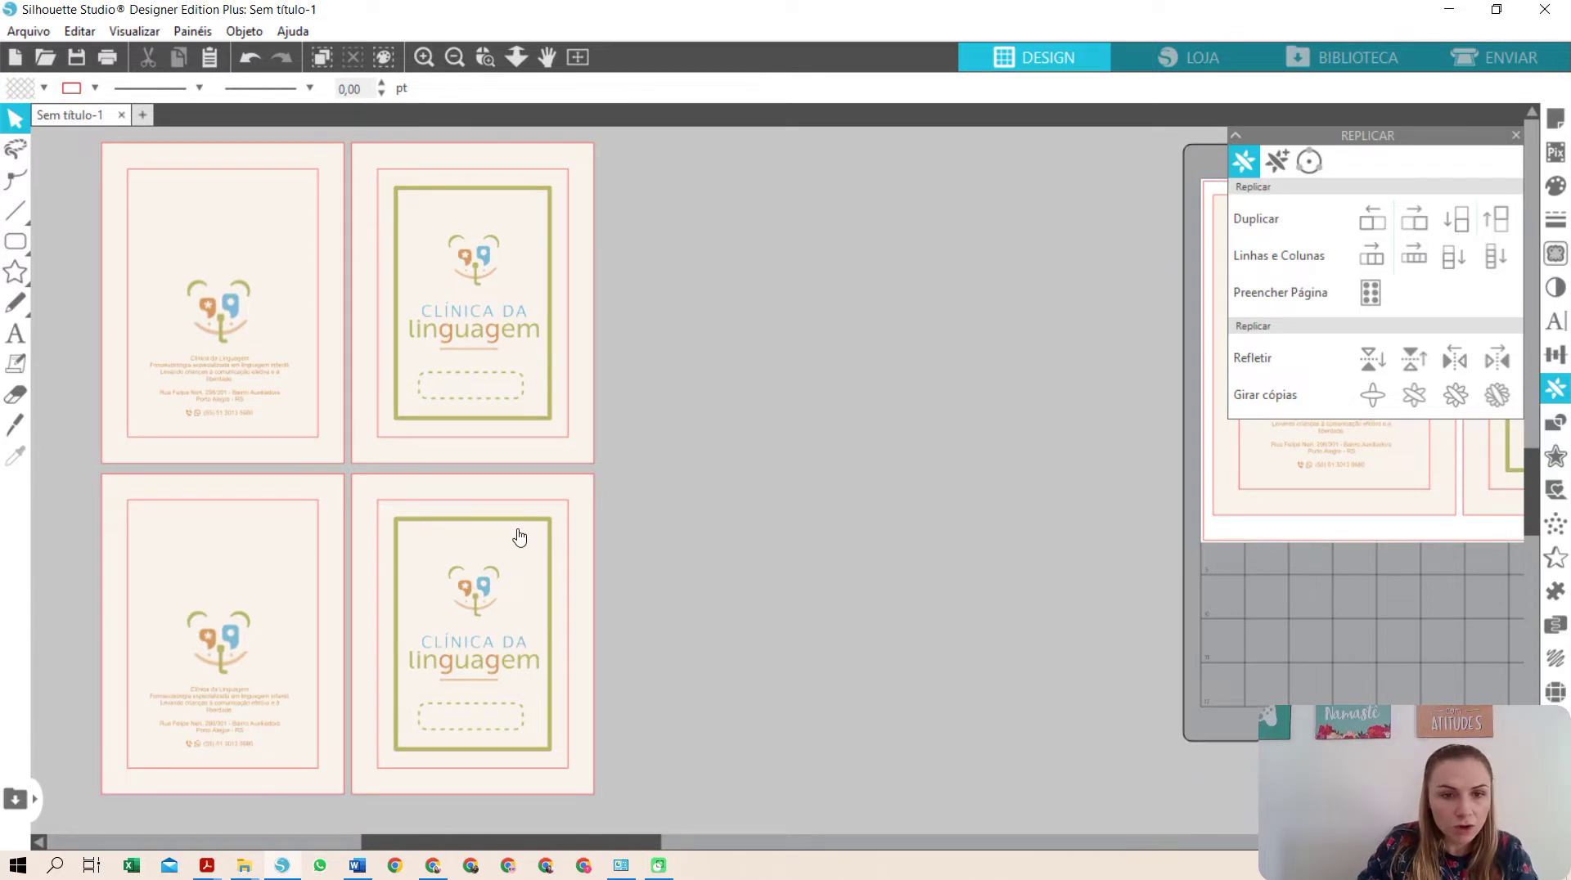
- Recolor the thick frame and dashed rectangle on the lower-row logo cover to the light blue sampled from the smiling-face image
left_click(472, 637)
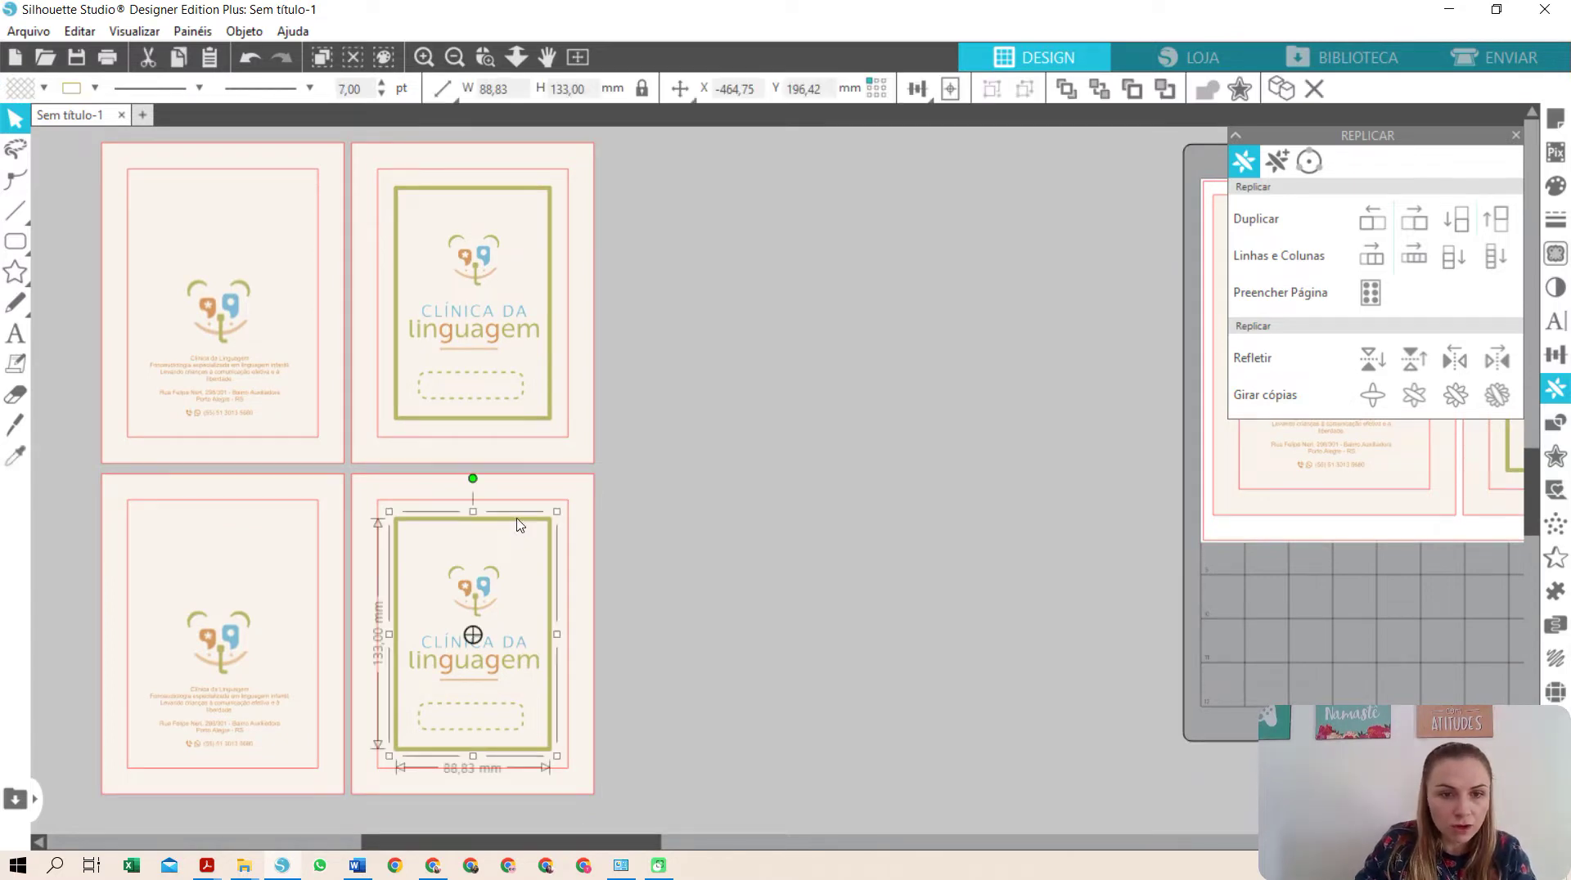
left_click(492, 713, "shift")
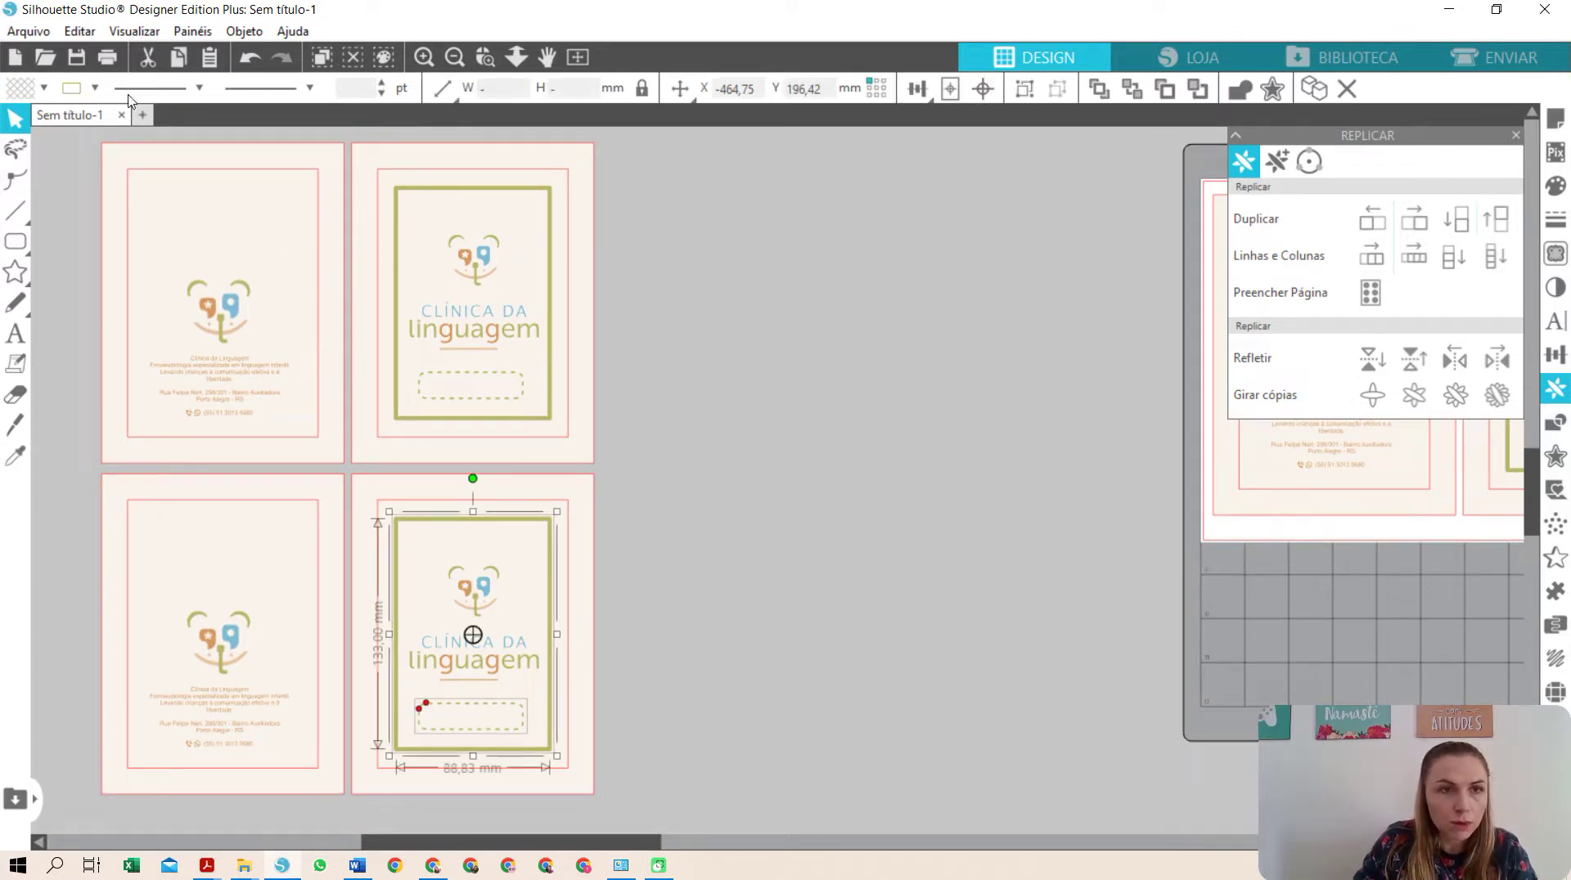
left_click(95, 88)
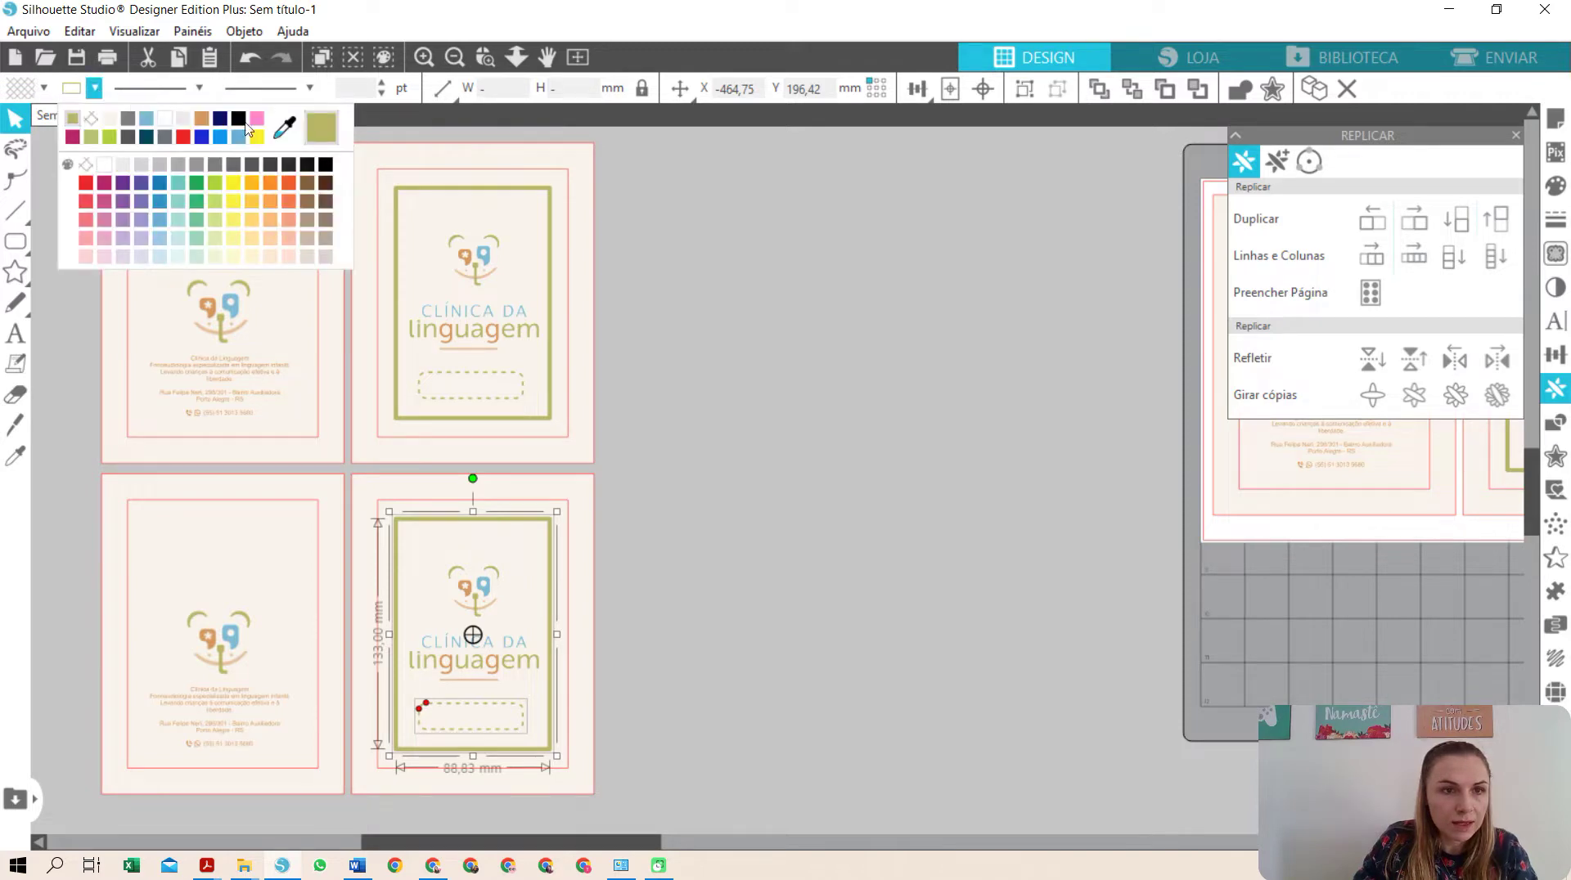
left_click(285, 128)
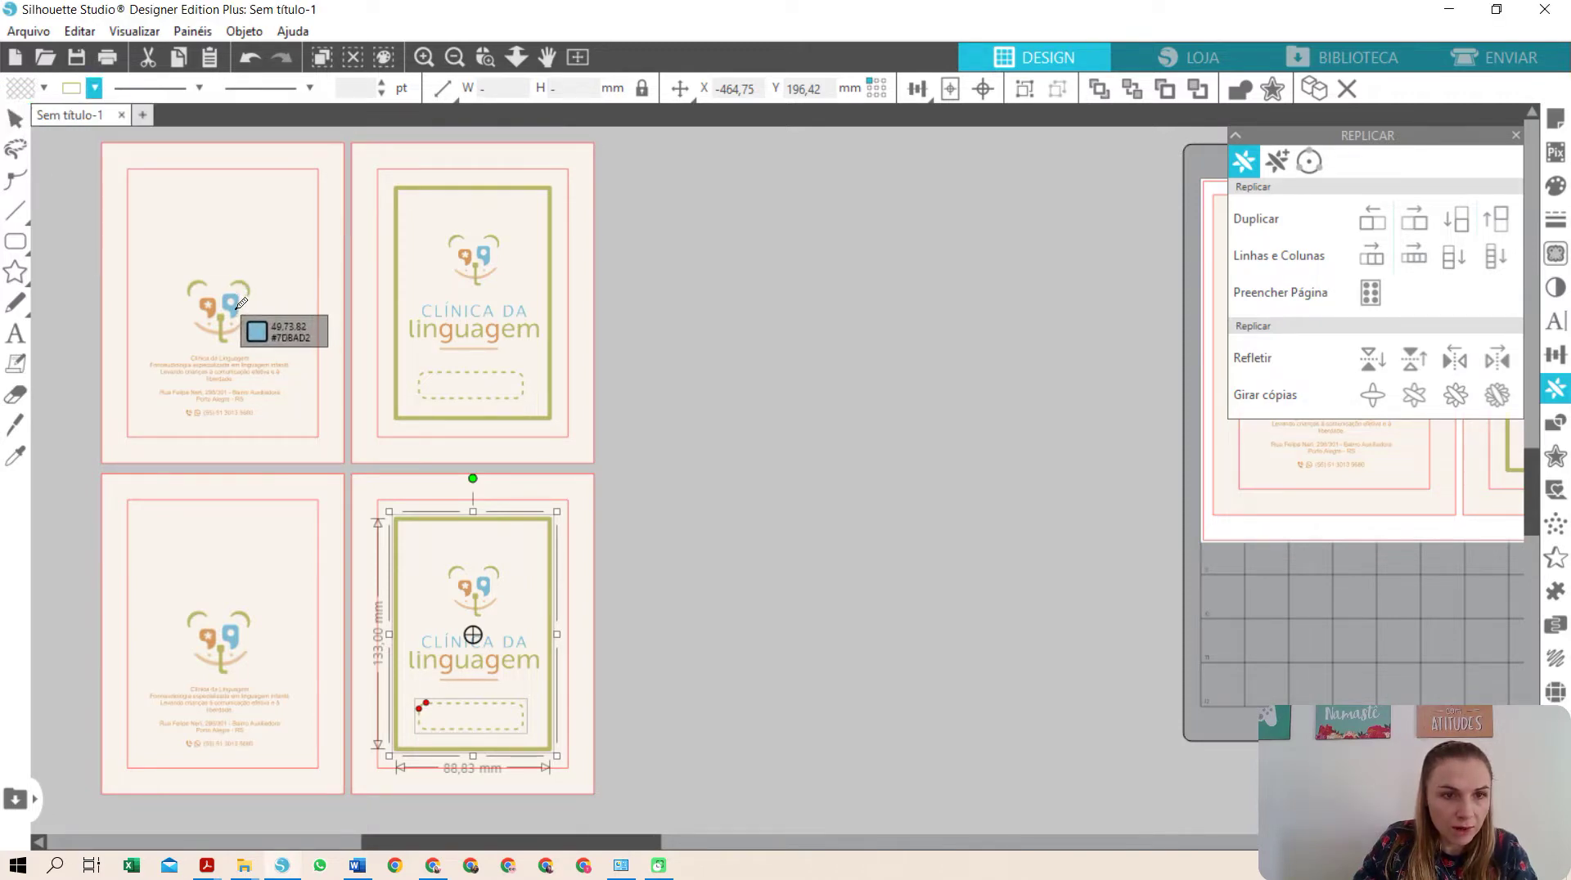
left_click(237, 309)
left_click(785, 432)
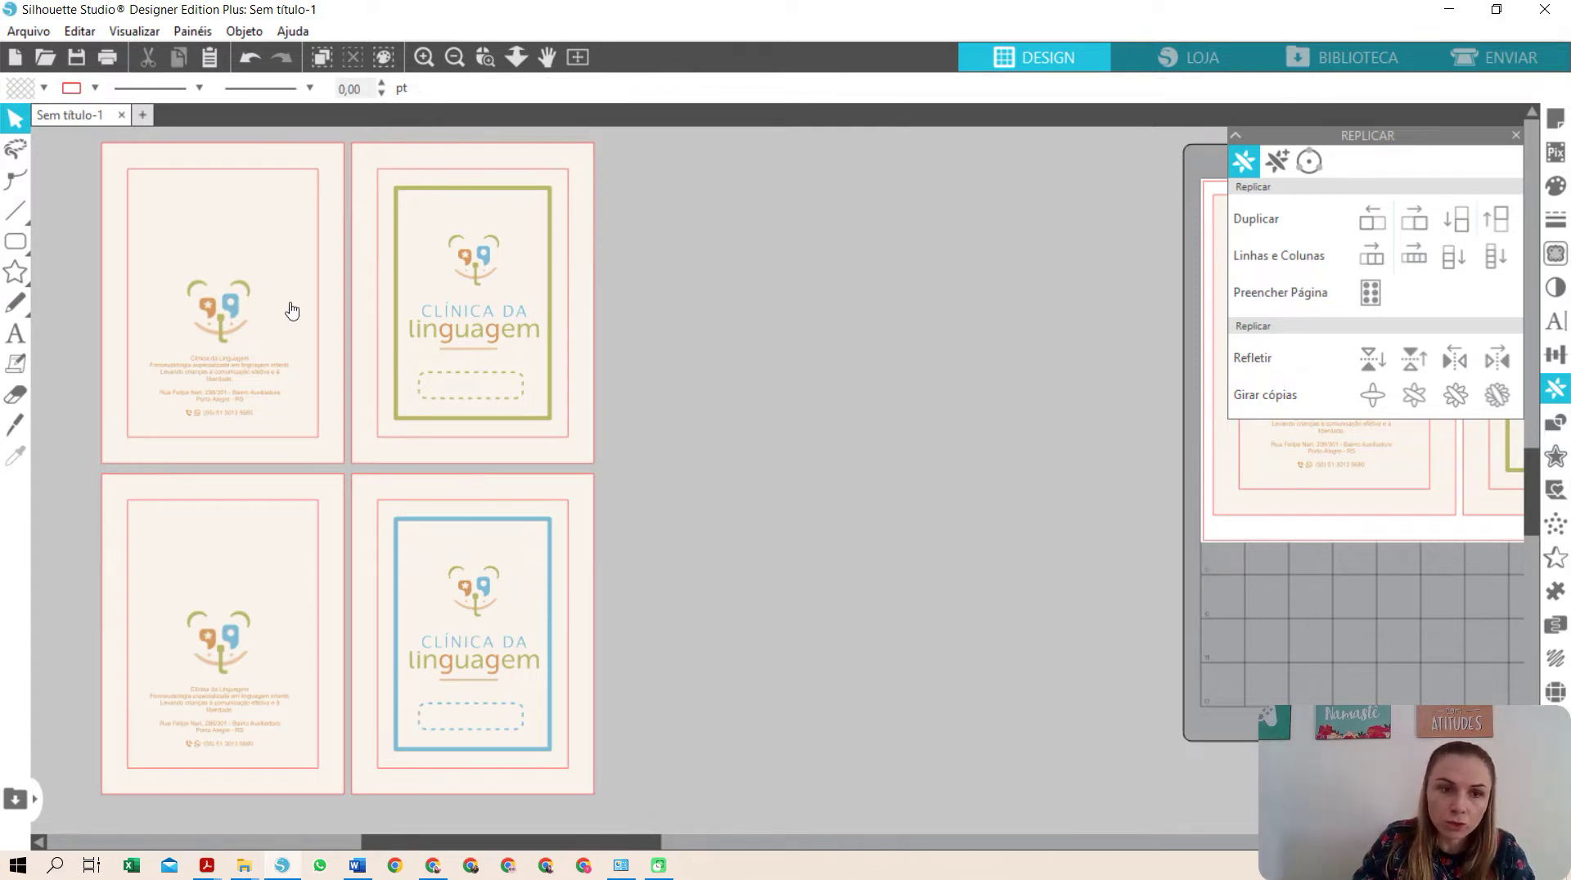
- Duplicate all four covers to the right and nudge the copies to leave a small gap
left_click_drag(749, 779, 118, 167)
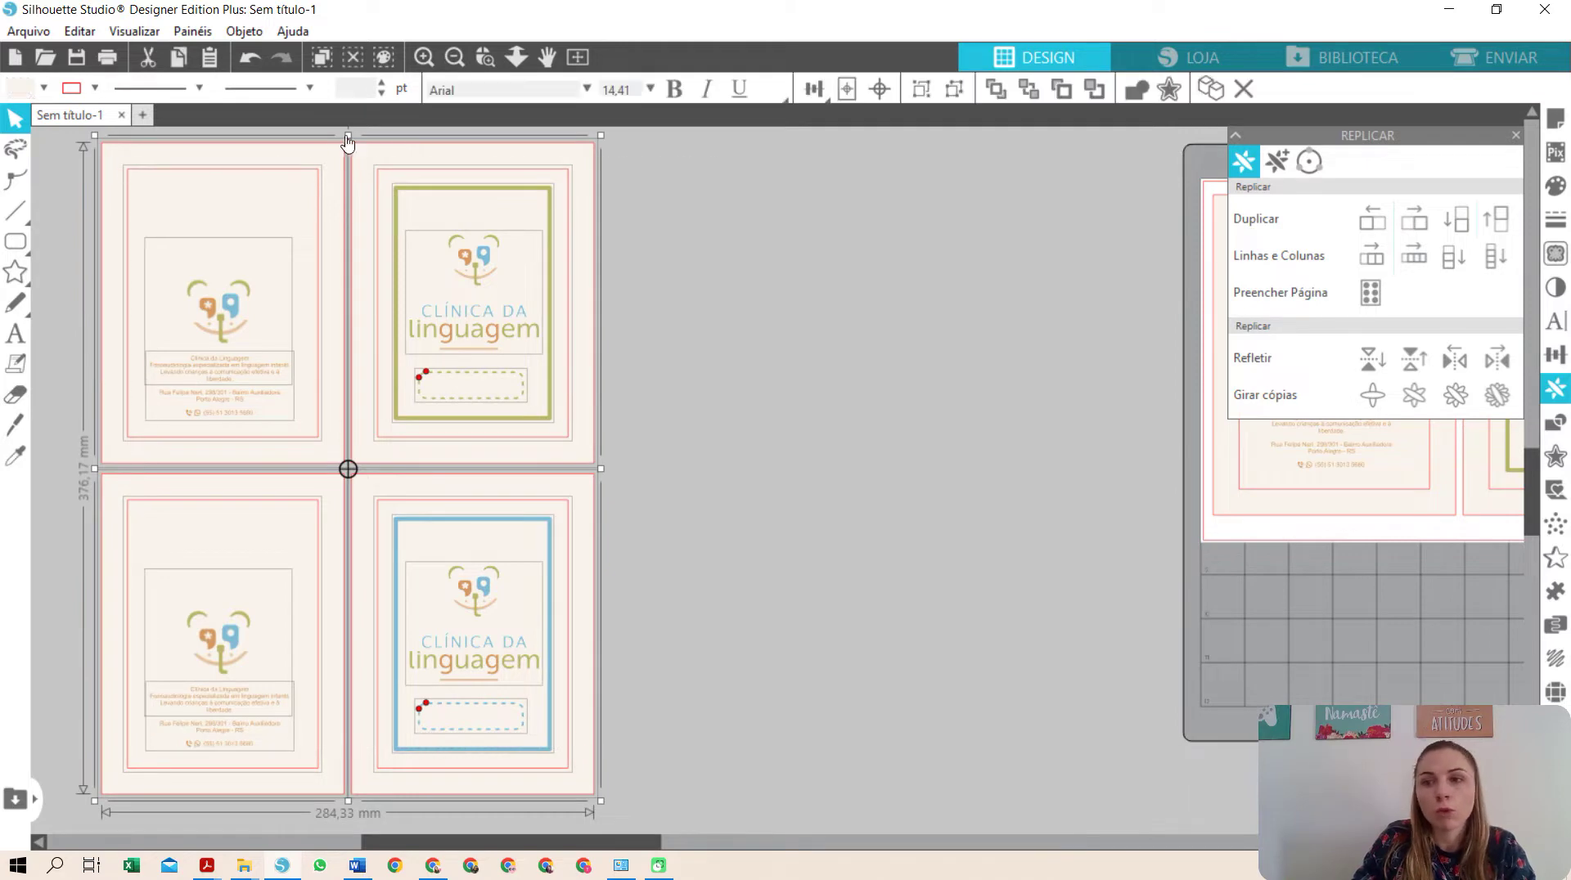
left_click(1421, 223)
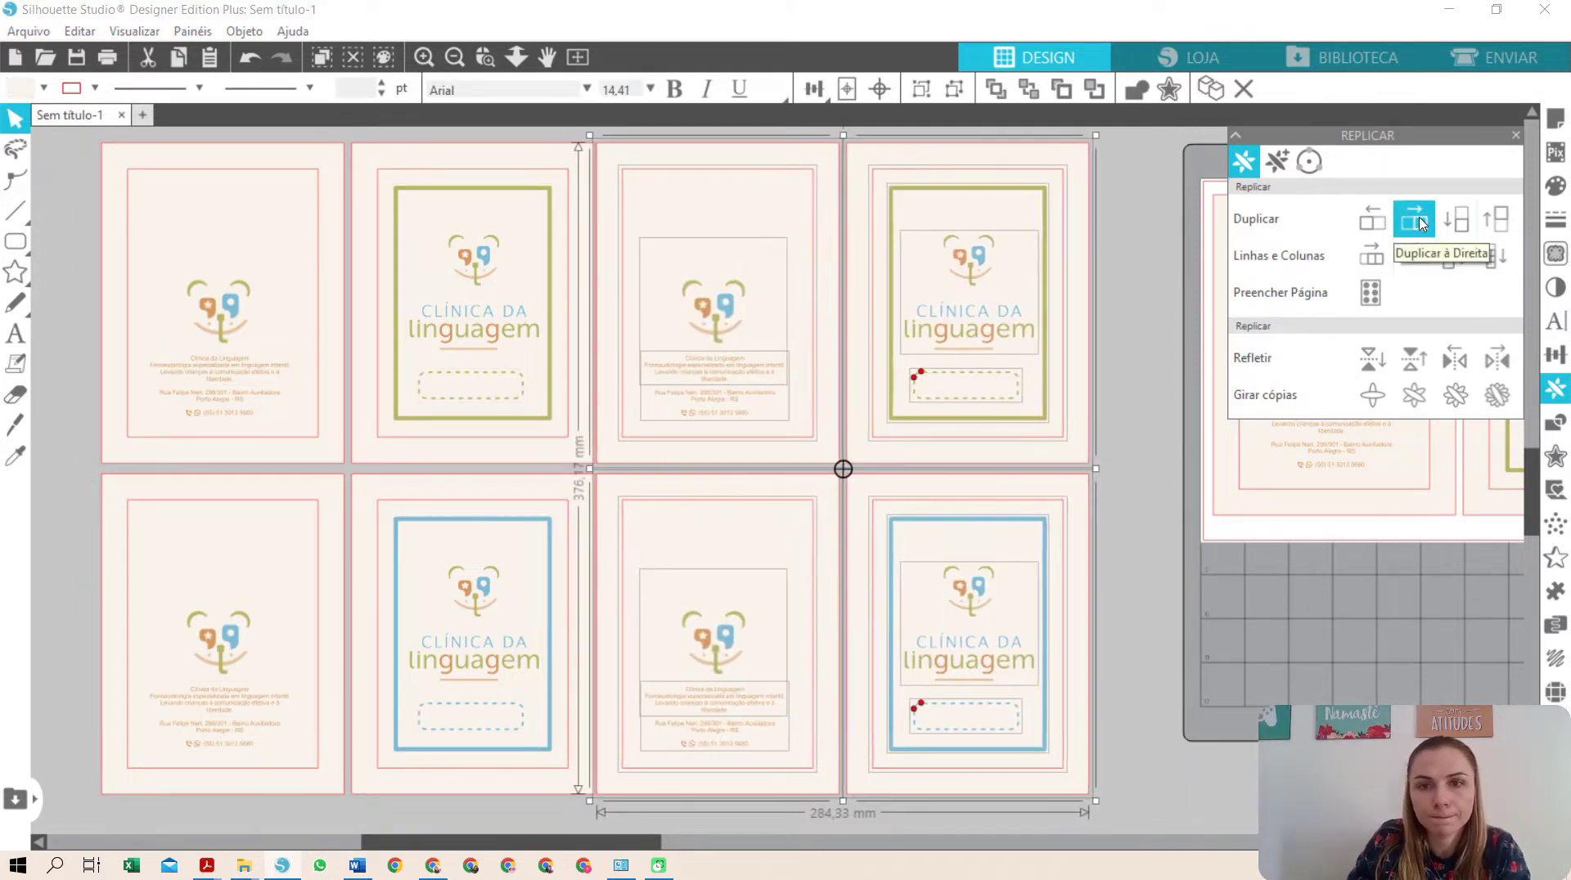
key("Right")
key("Right")
key("Right")
key("Right")
key("Right")
key("Right")
key("Right")
key("Right")
key("Right")
key("Right")
key("Right")
key("Right")
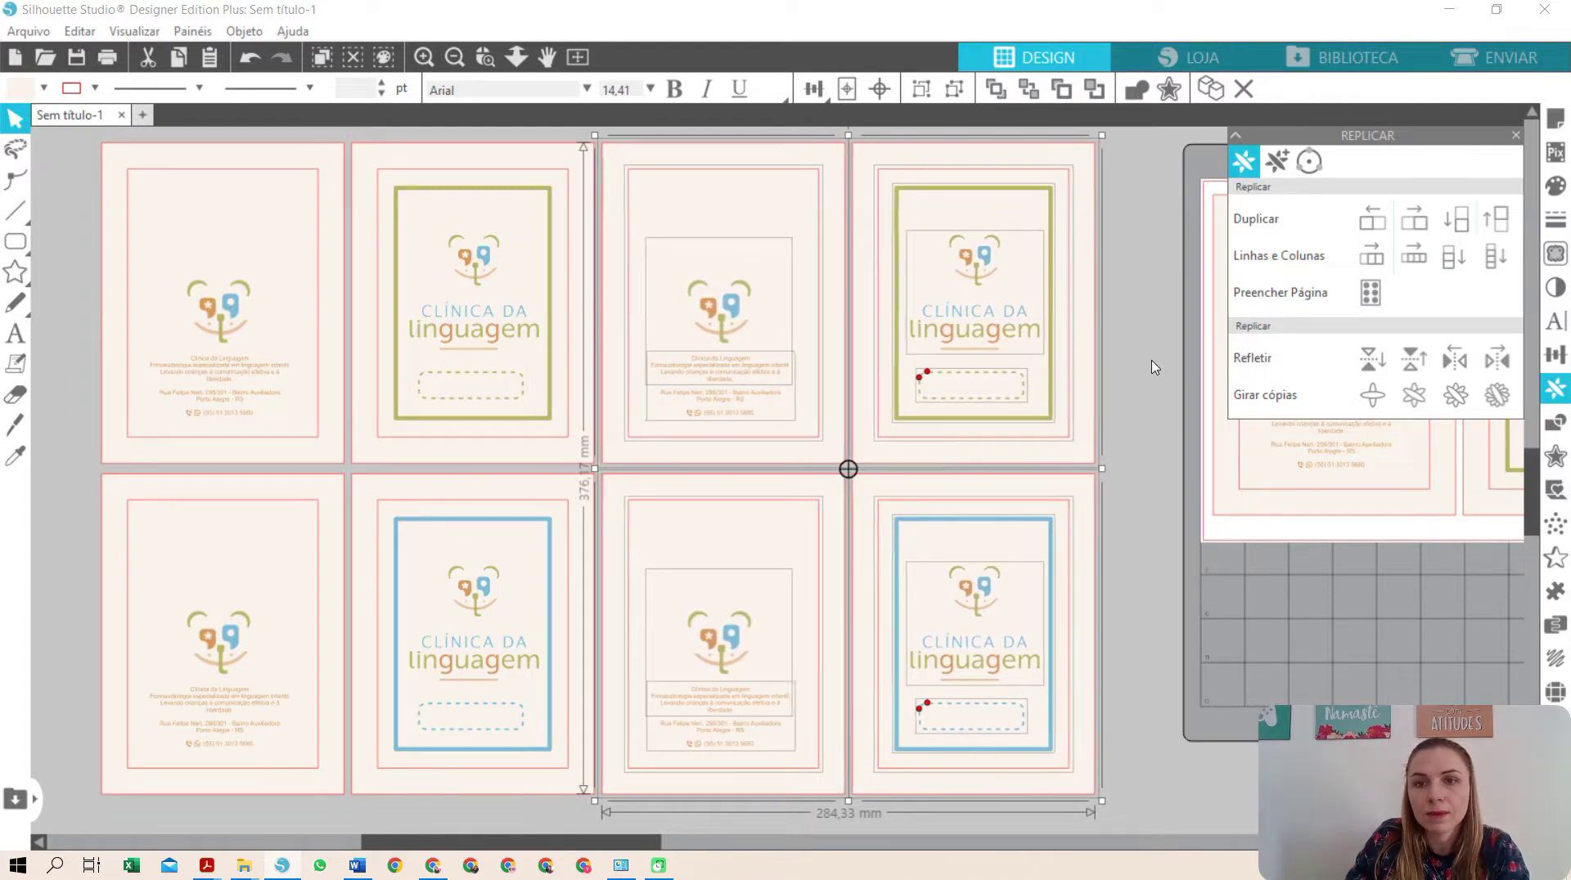
left_click(1153, 367)
- Fill the outer and inner rectangles of the four copied covers with white
left_click_drag(713, 129, 926, 182)
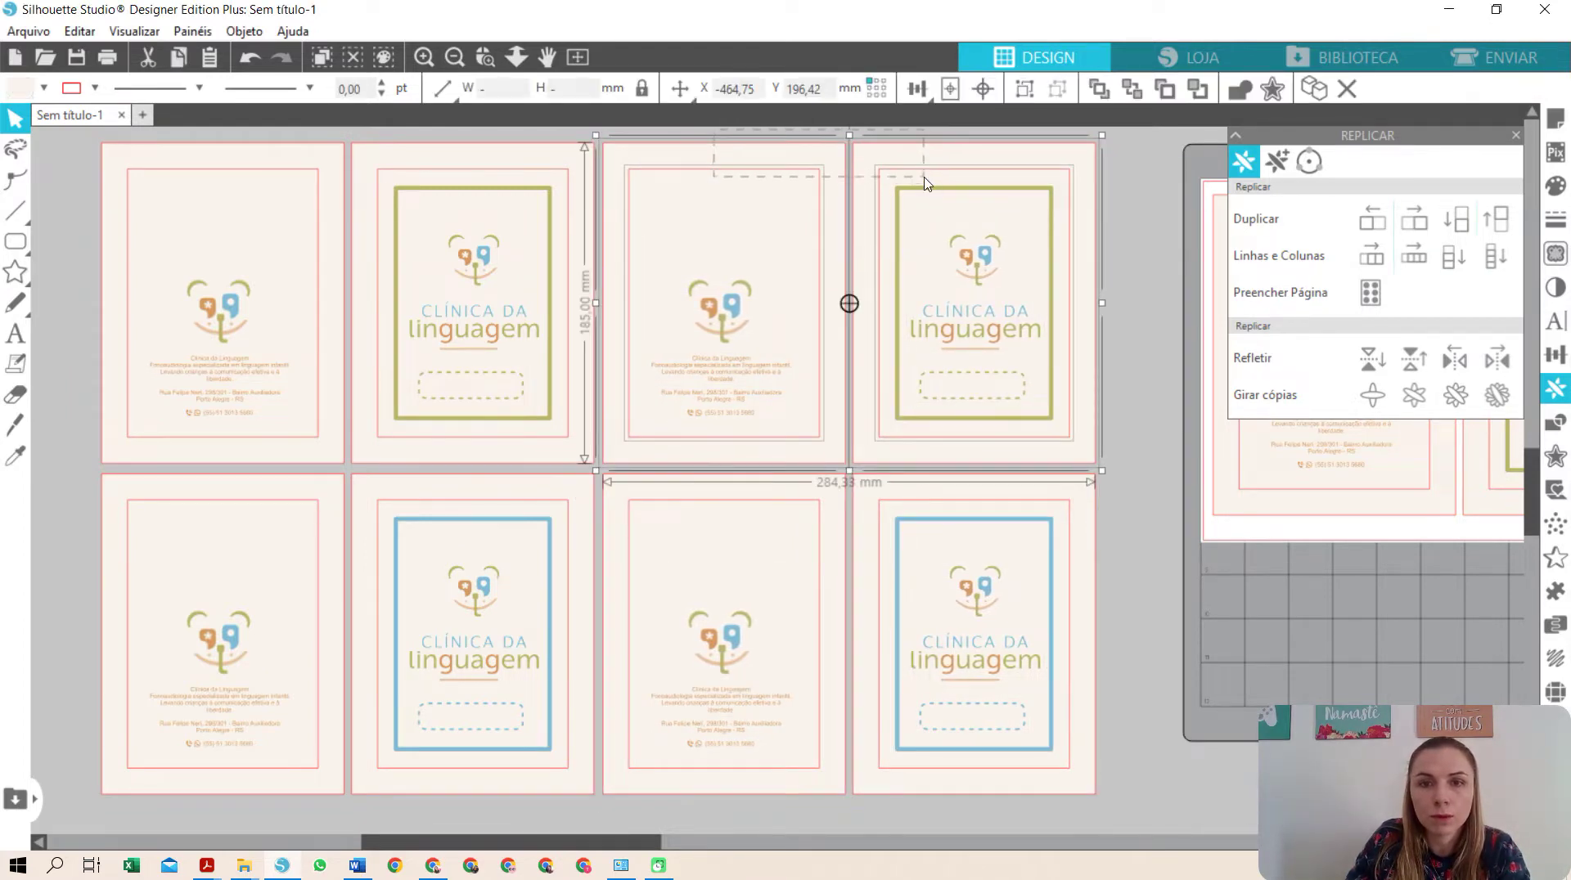
left_click(43, 88)
left_click(55, 168)
scroll(1100, 509, "down", 2)
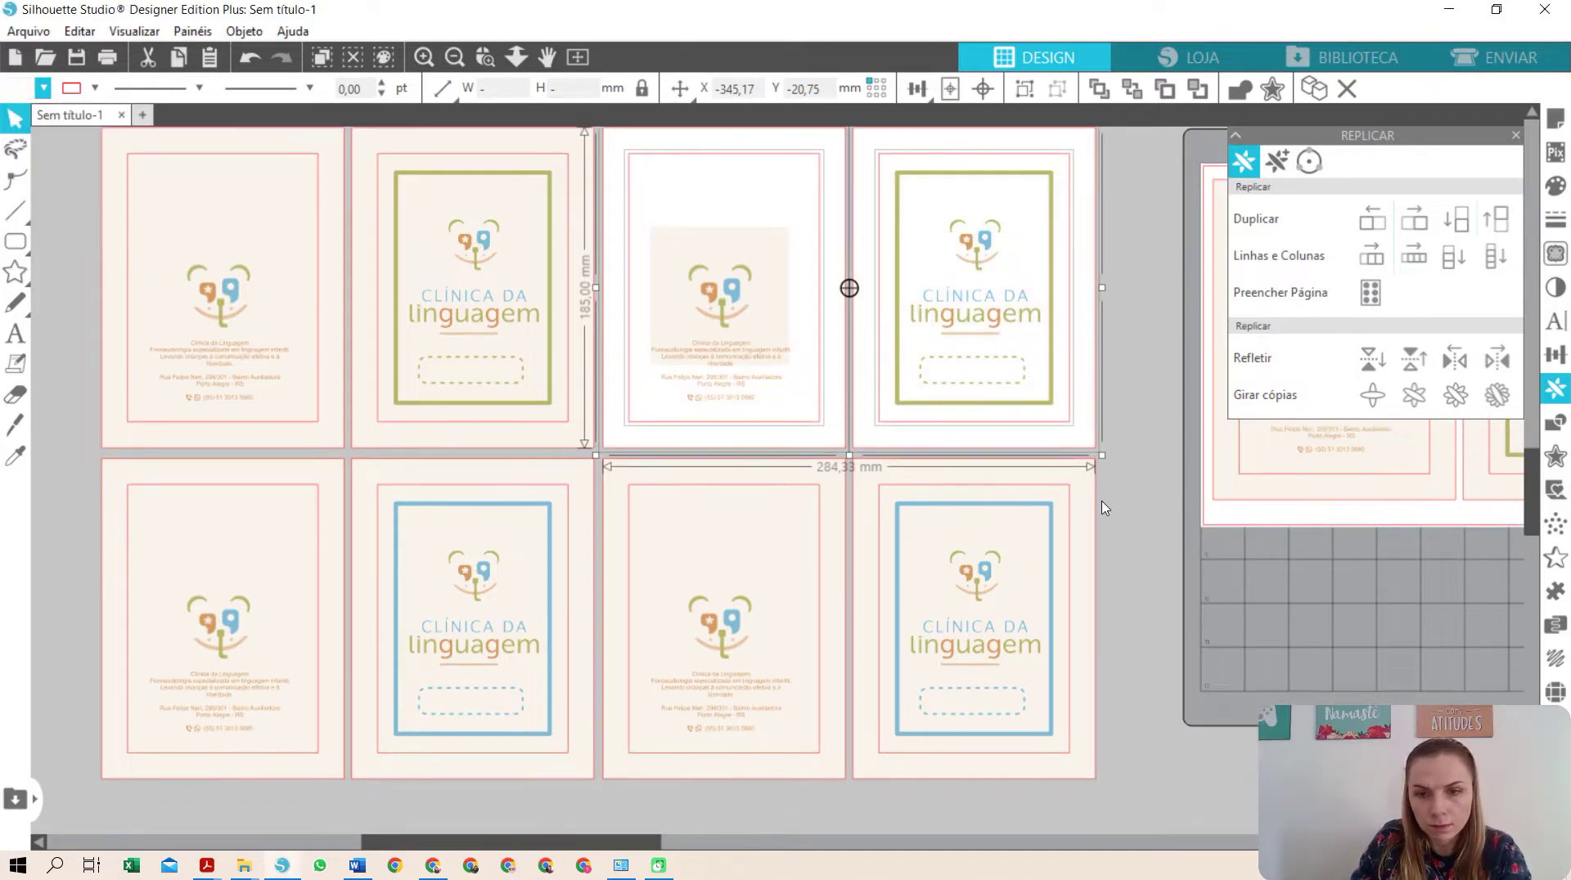
left_click_drag(941, 793, 793, 708)
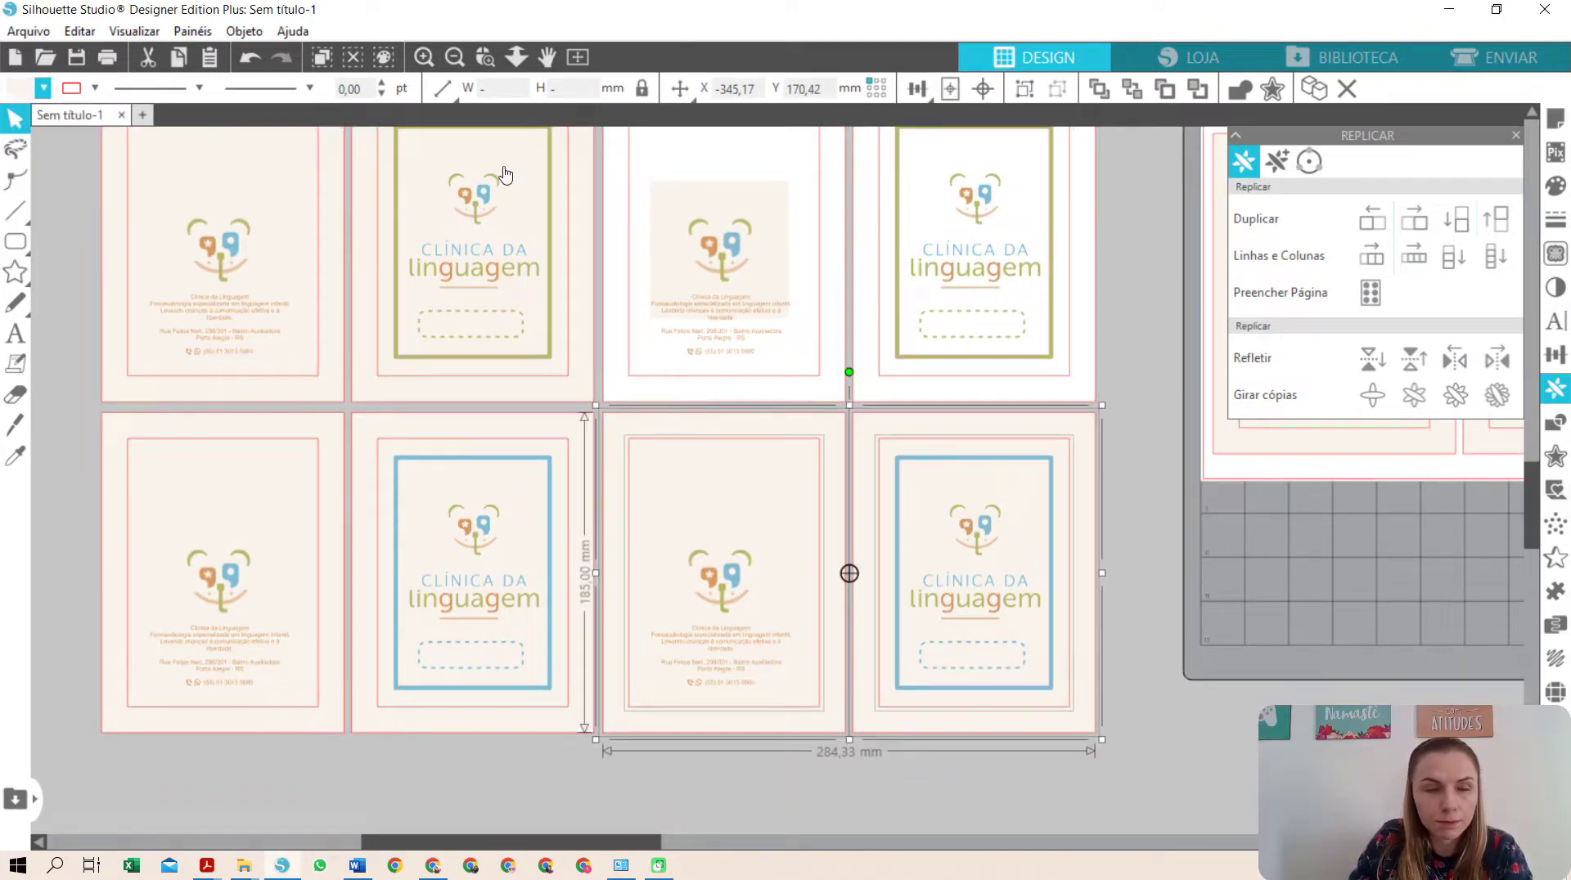
left_click(41, 89)
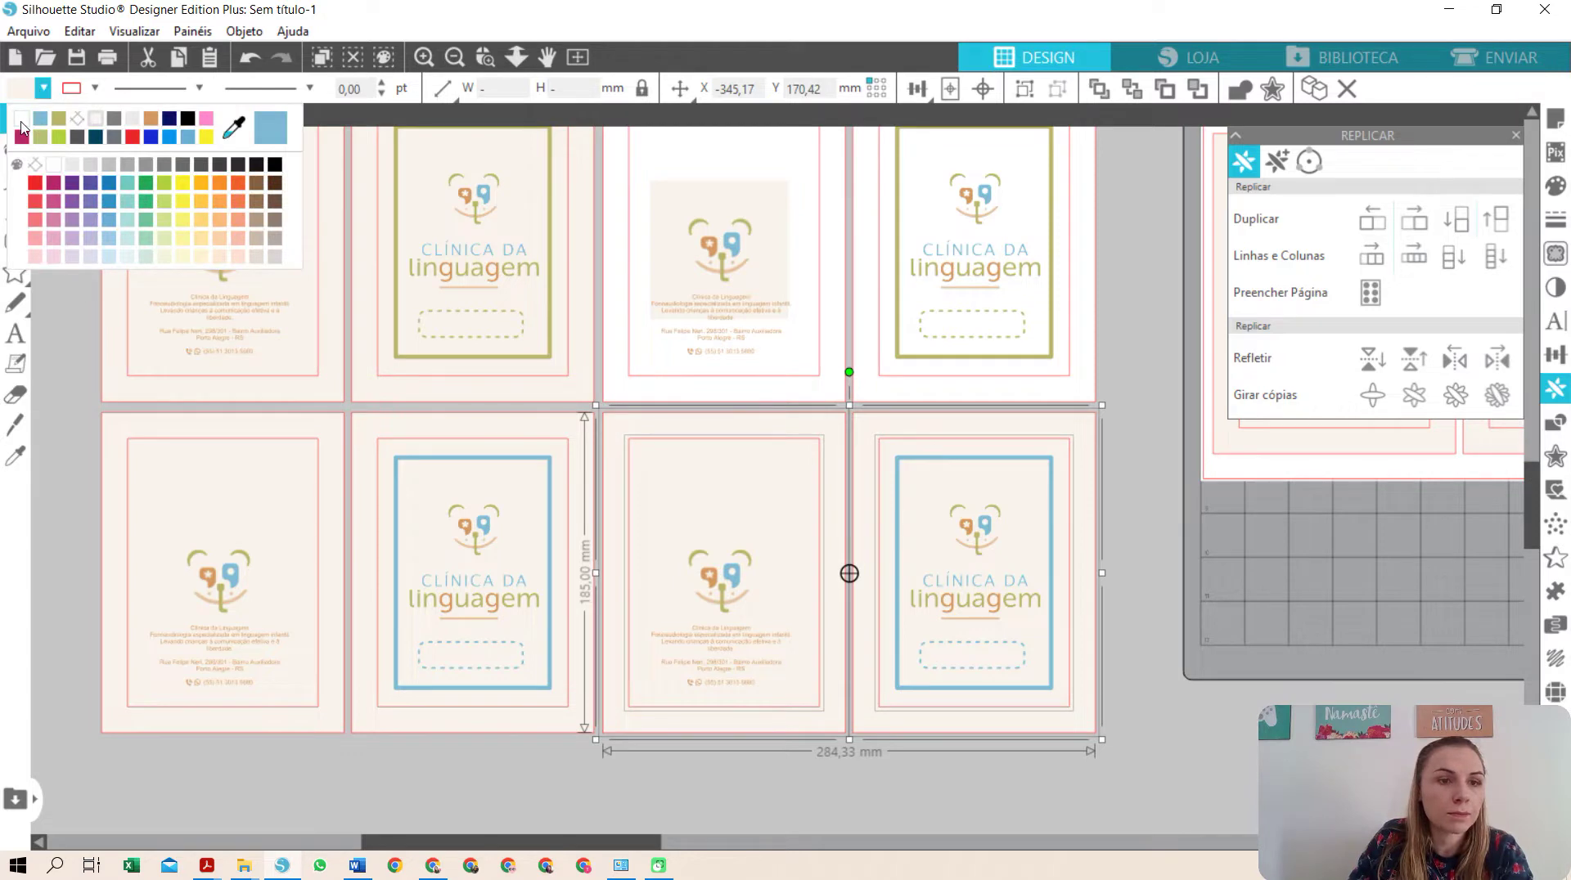
left_click(22, 122)
left_click(638, 790)
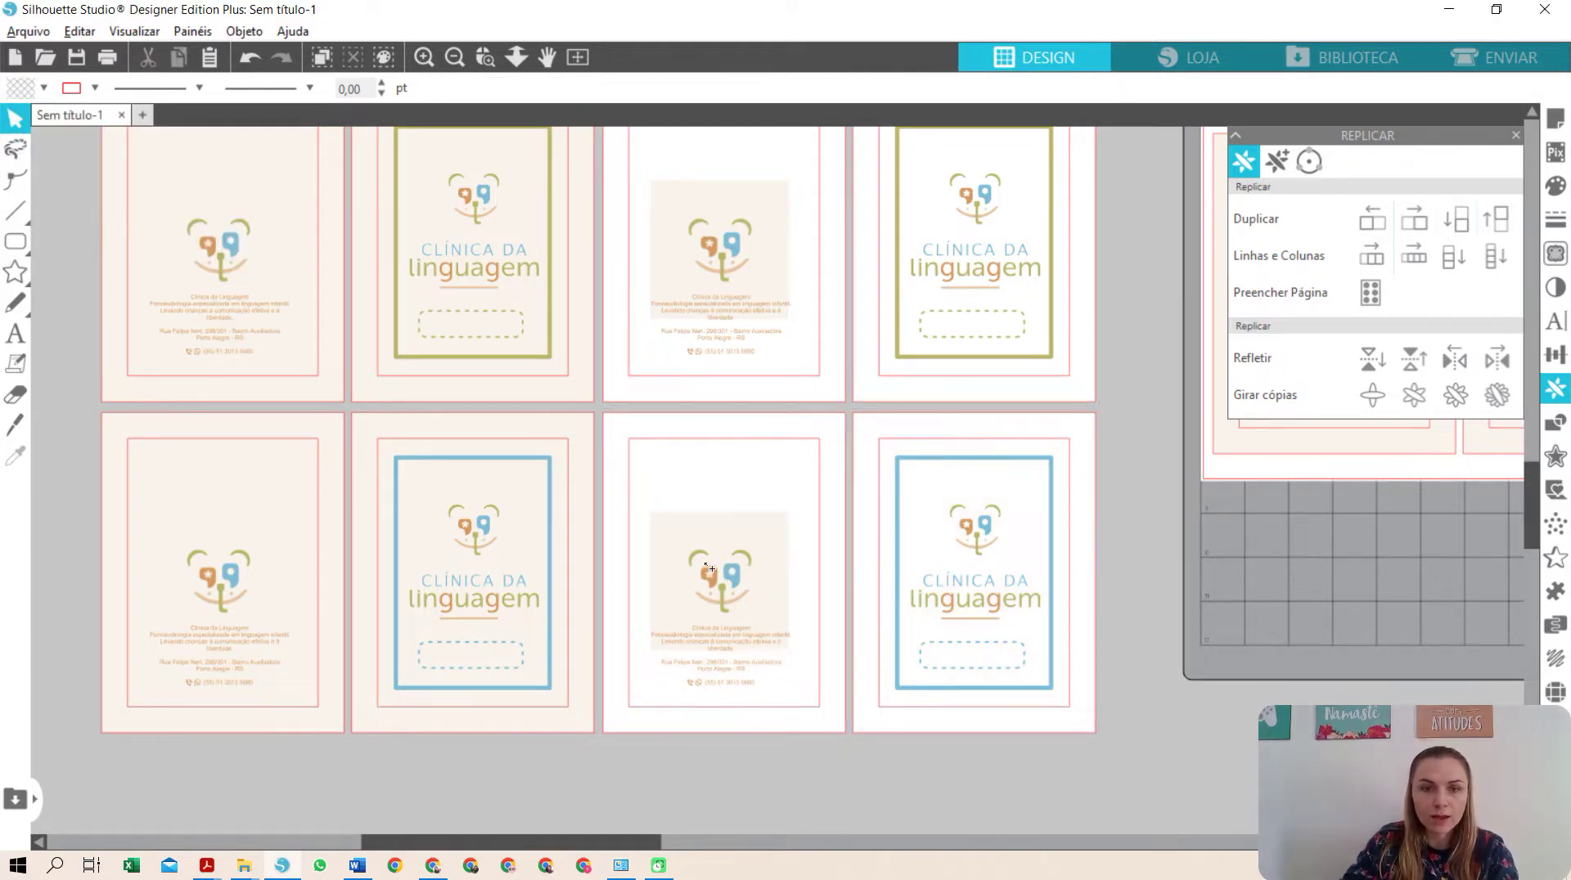
- Replace the beige-background smiling faces on the two white contact covers with simboloCOLORIDO_CL_Prancheta 1_Prancheta 1 from the imagens folder
key("alt+Tab")
left_click_drag(458, 295, 708, 557)
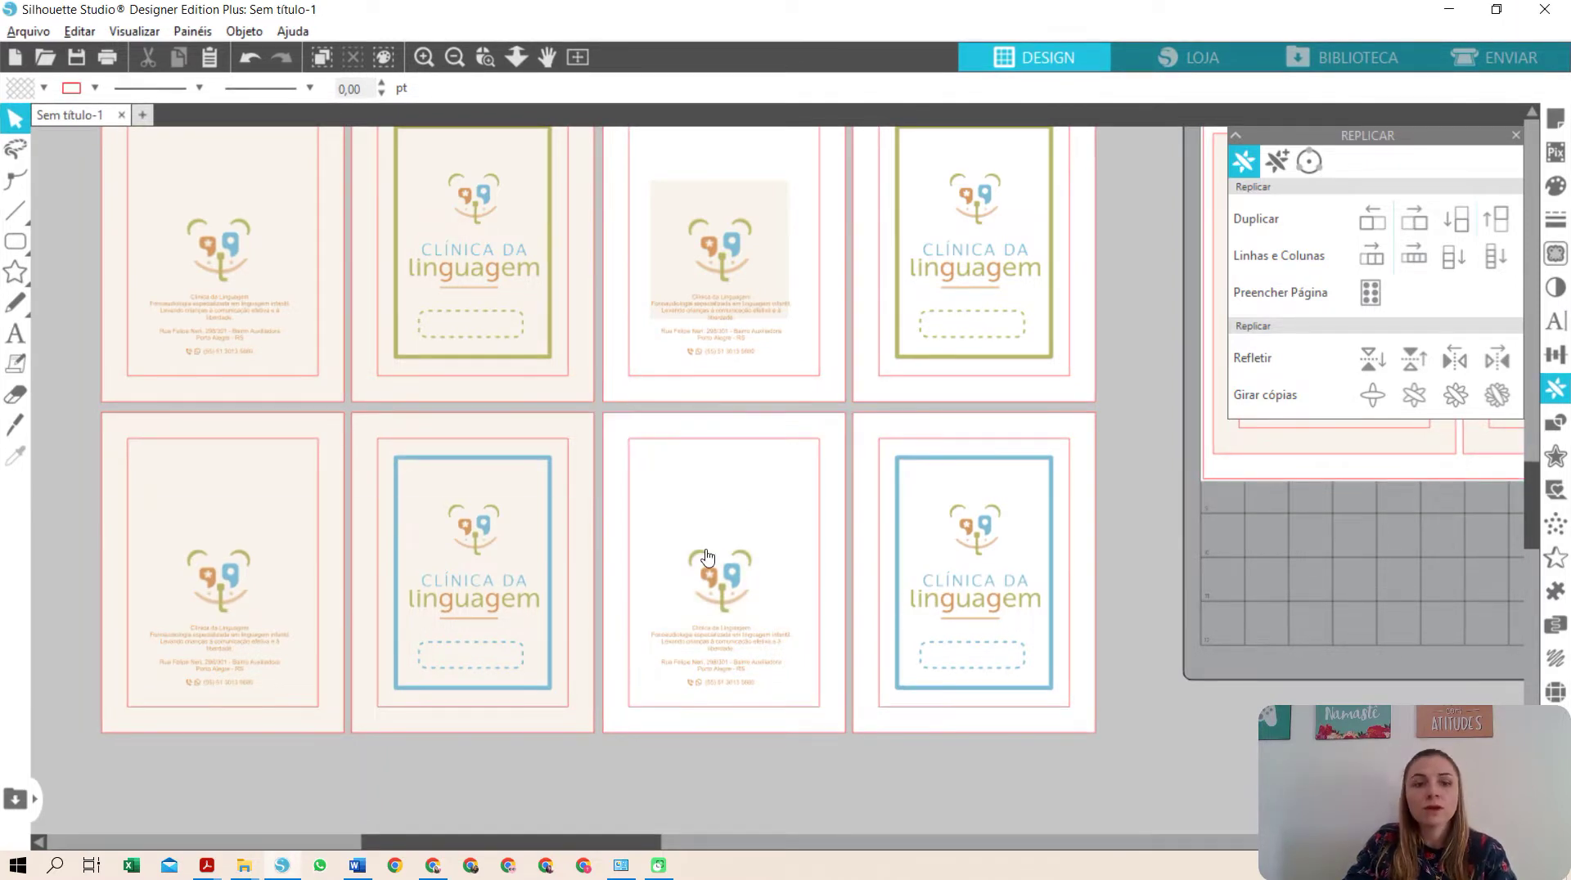
key("alt+Tab")
left_click_drag(466, 280, 434, 667)
left_click_drag(685, 260, 689, 259)
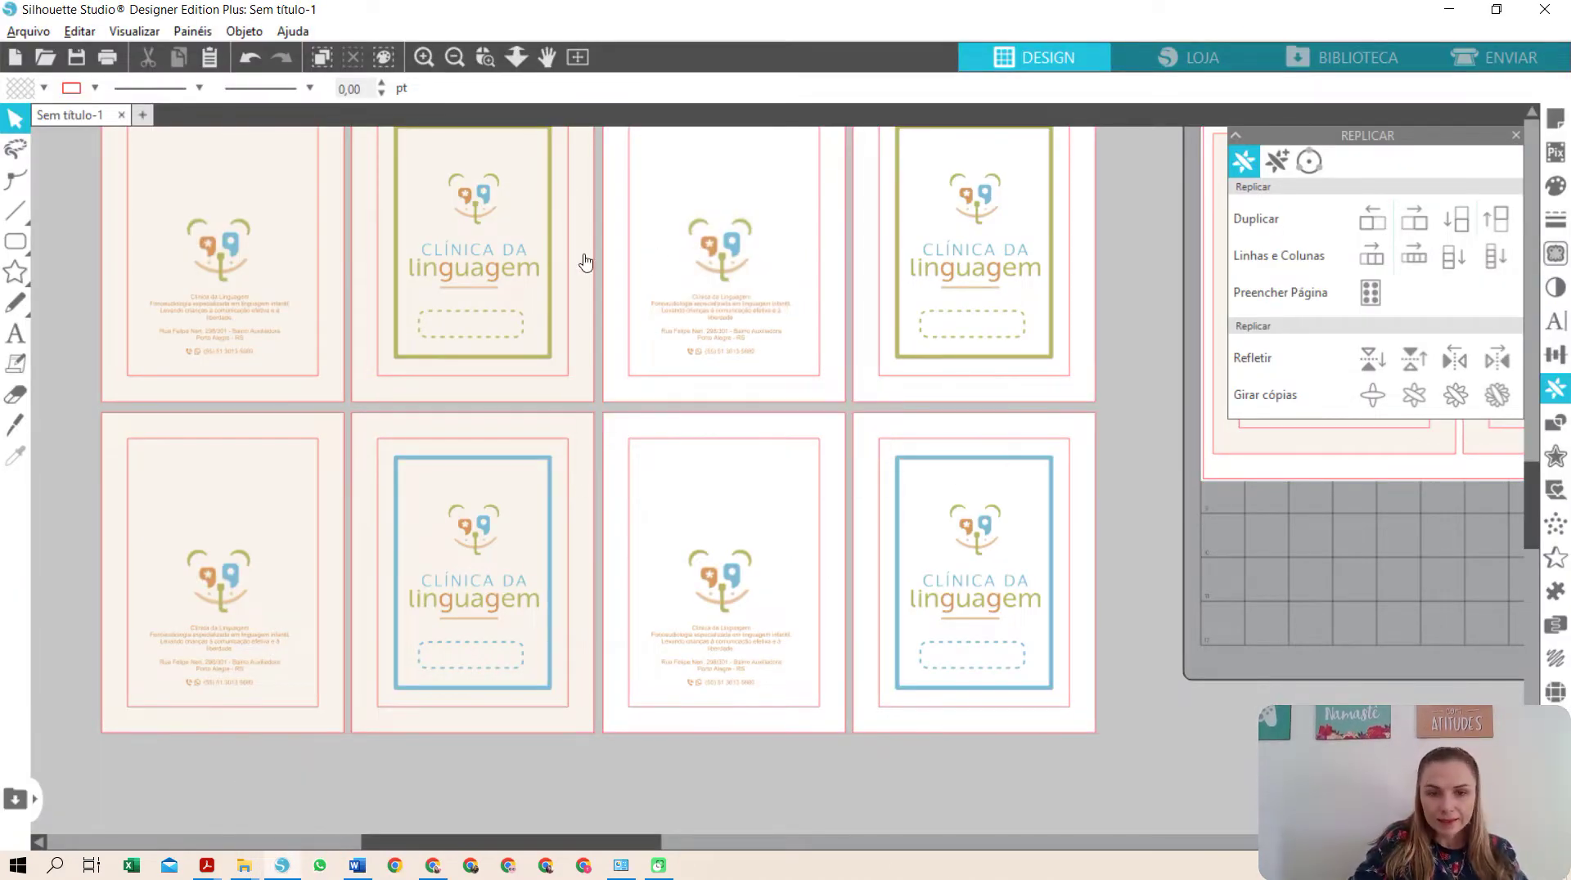
scroll(573, 266, "up", 2)
scroll(652, 301, "up", 1)
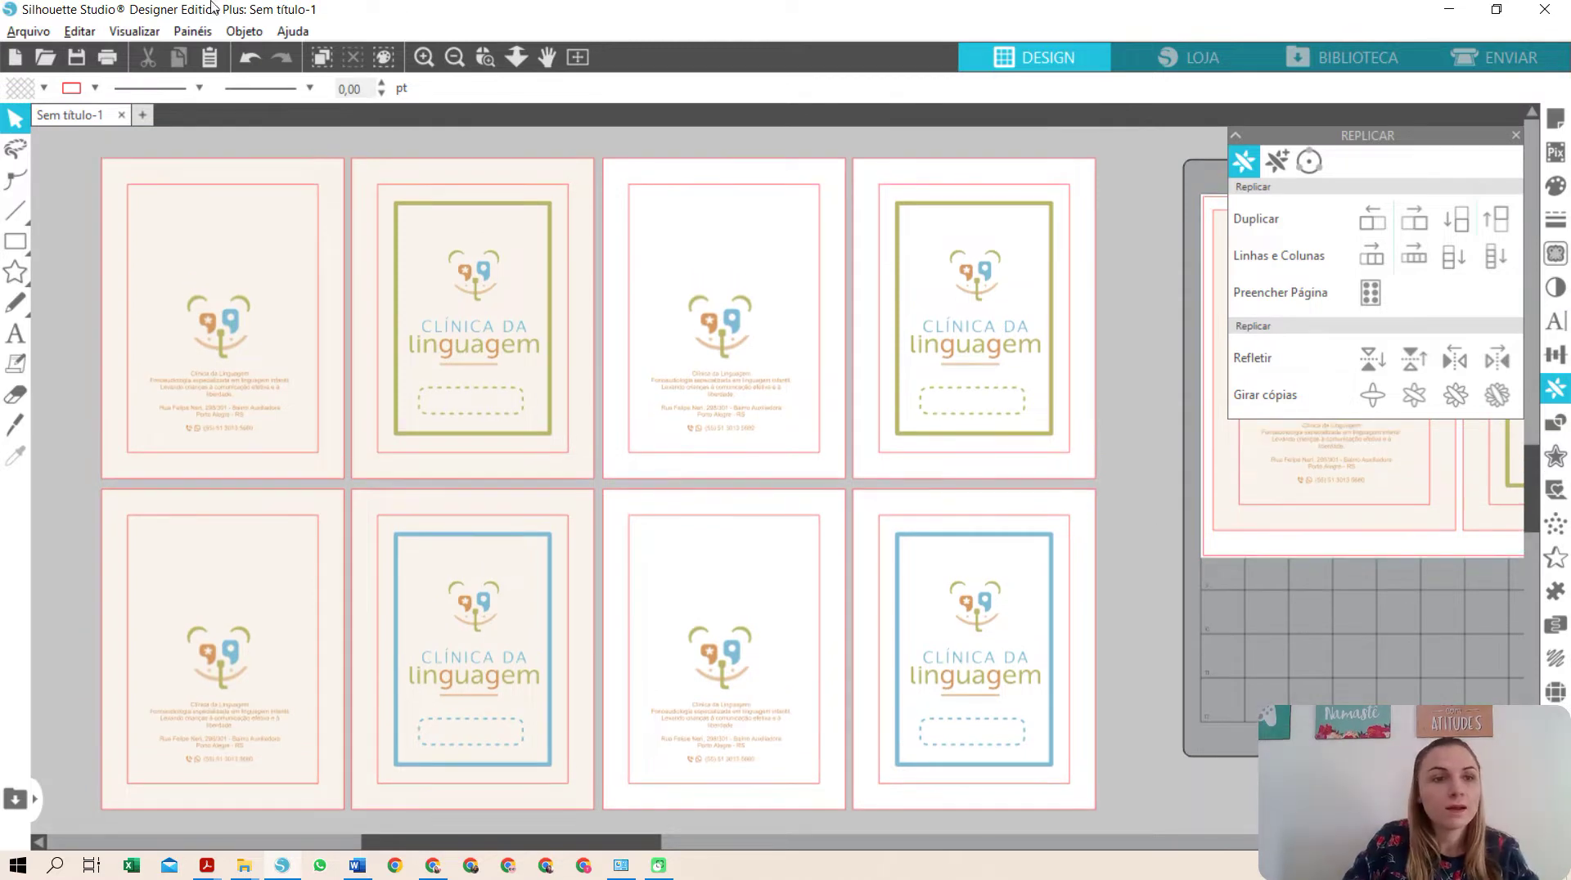
left_click_drag(81, 151, 1137, 773)
left_click(1140, 742)
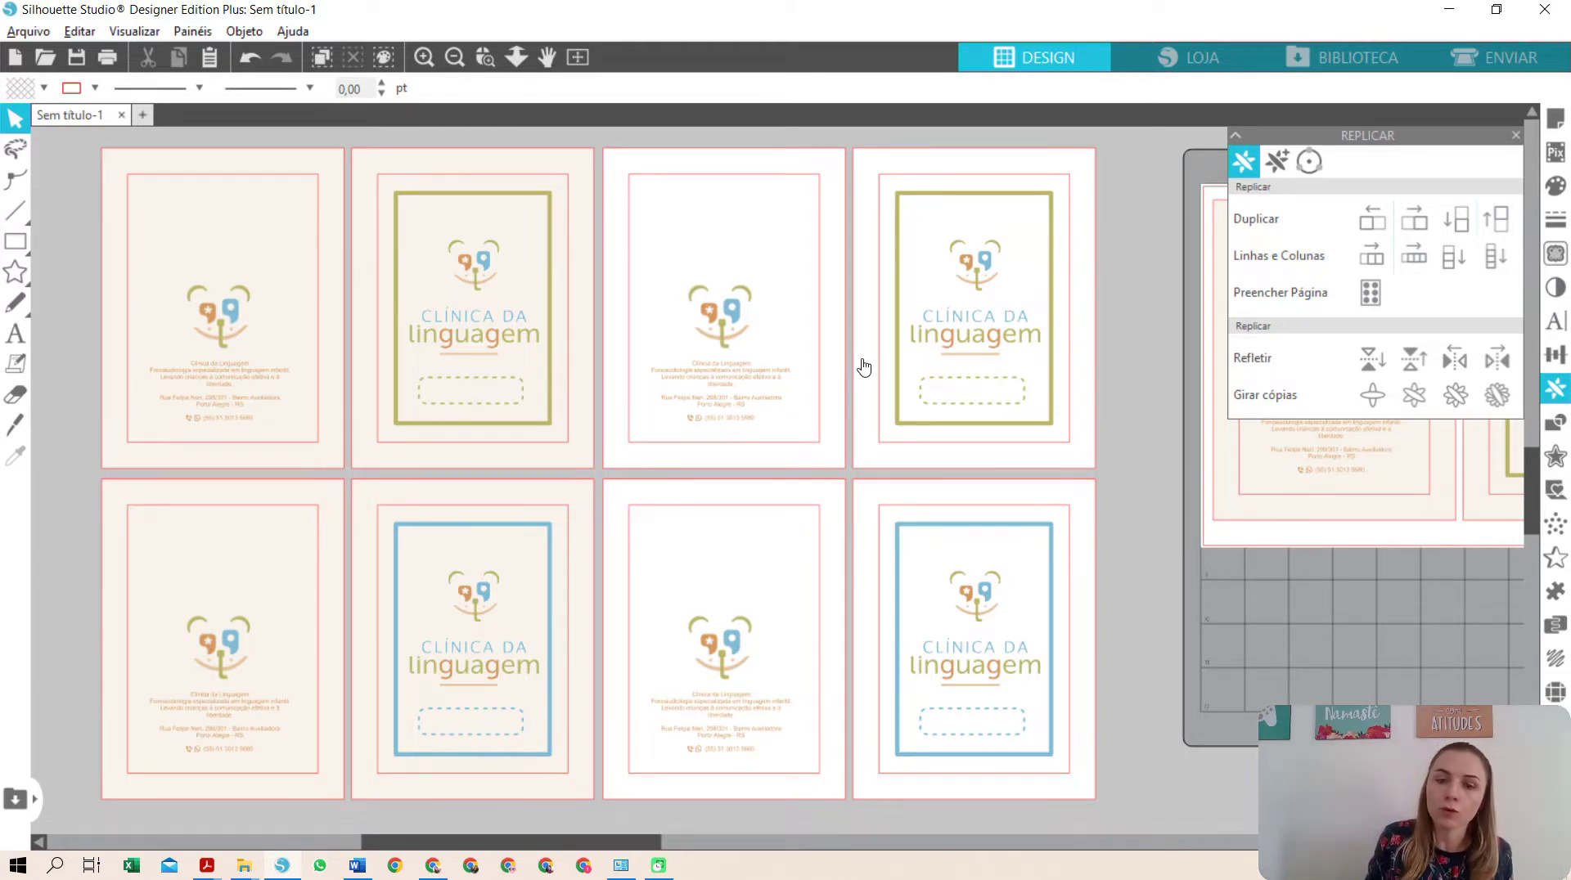
- Draw a rectangle about 97 × 144 mm over the lower white contact cover and move it to the free area below the left covers
scroll(864, 368, "down", 3)
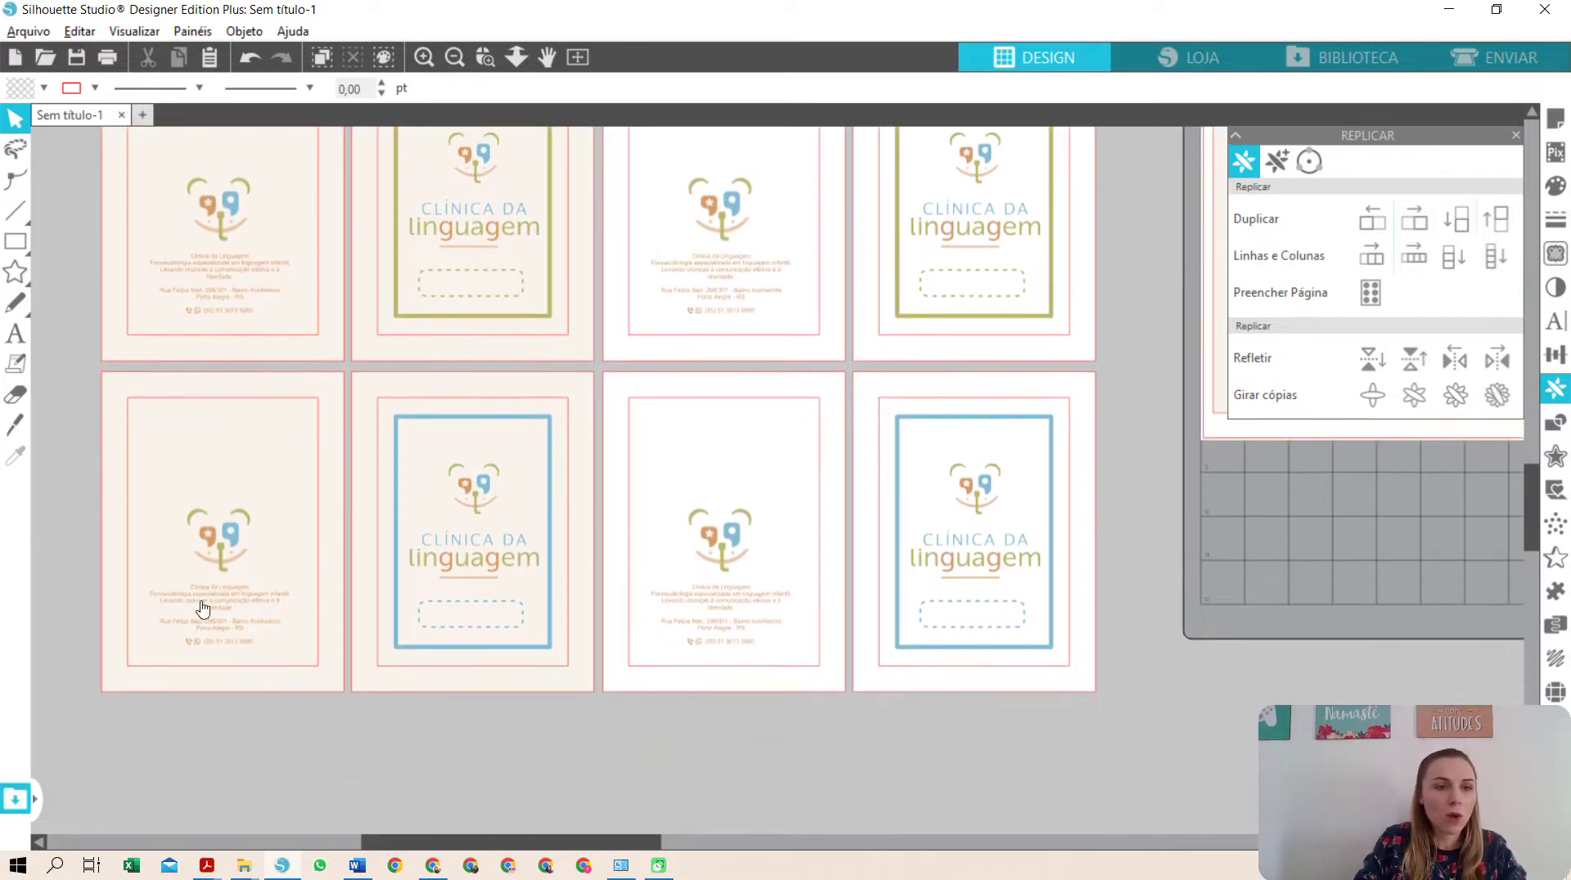
left_click(10, 255)
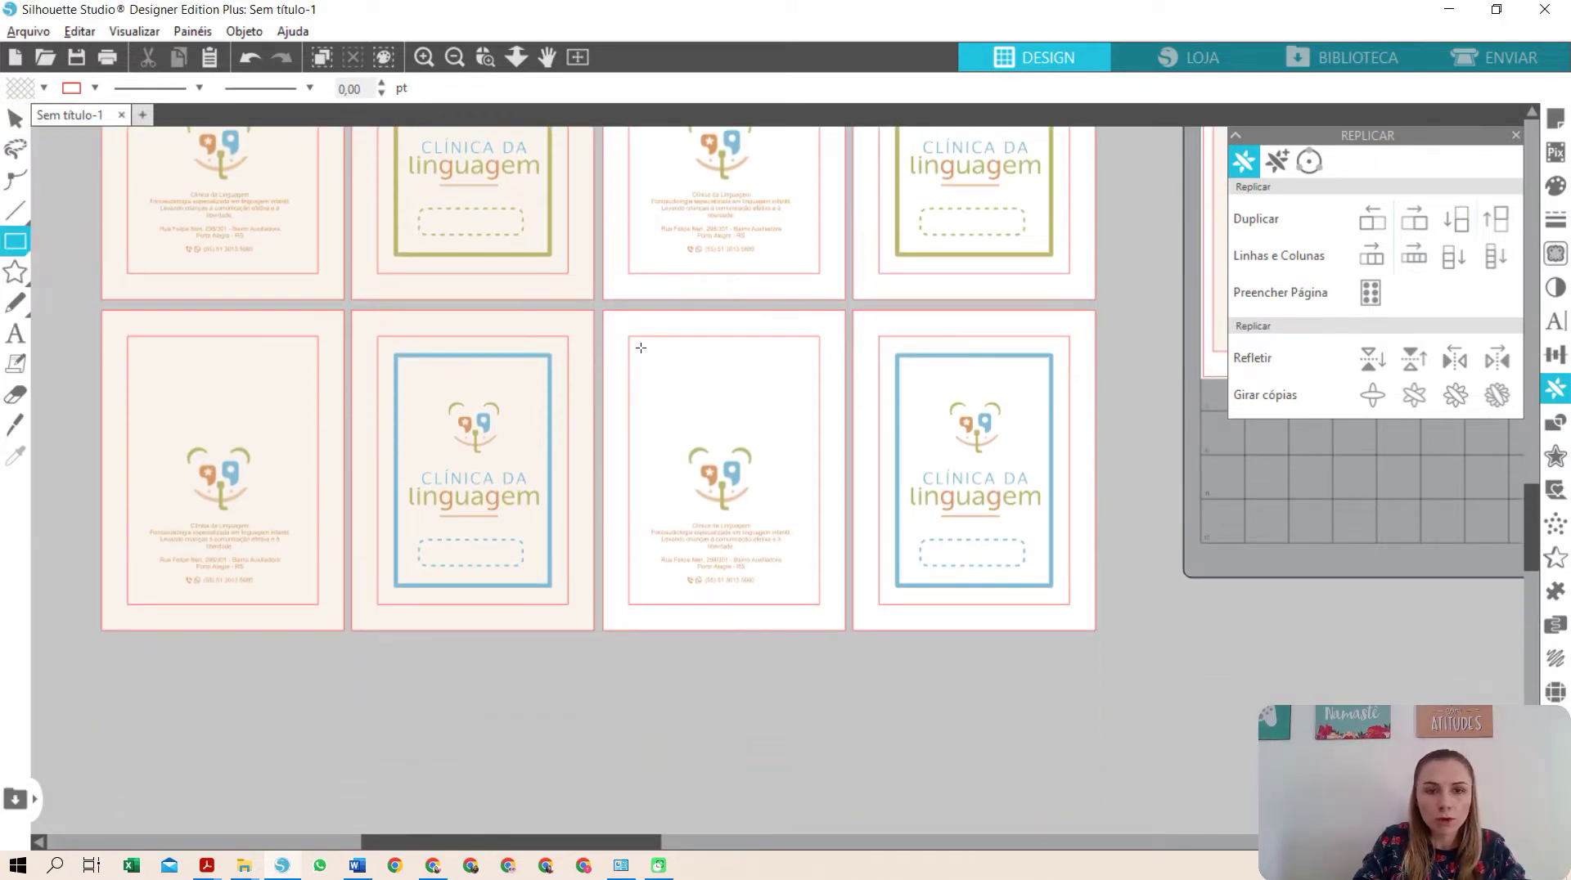
left_click_drag(640, 347, 810, 605)
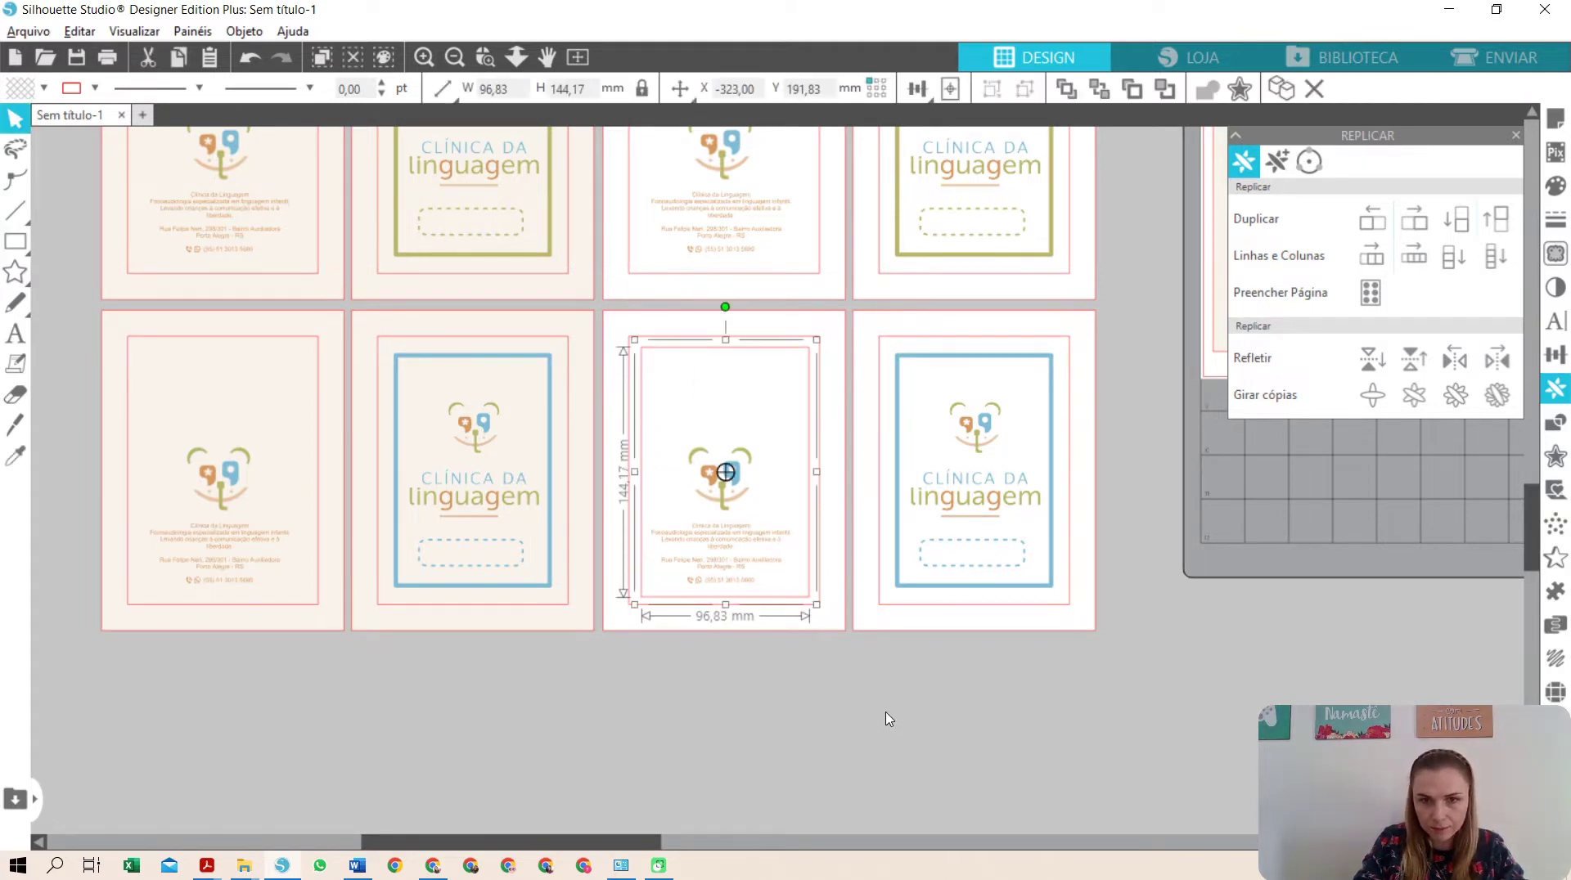
key("Down")
key("Down")
key("Down")
key("Down")
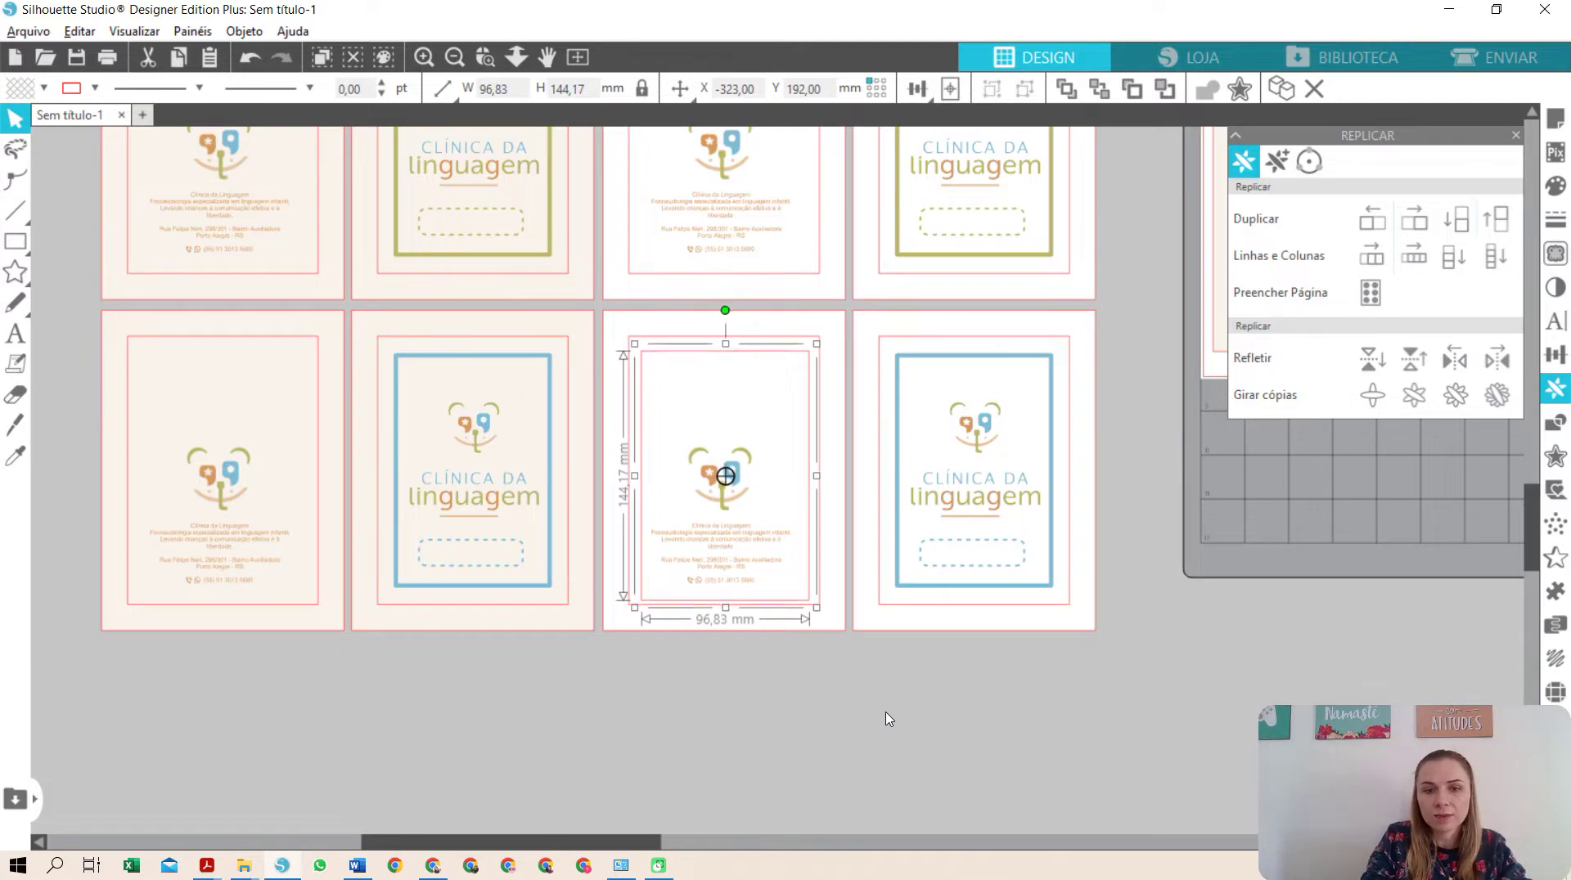
key("Down")
key("Down")
key("Down")
key("Down")
key("Down")
key("Down")
key("Down")
key("Down")
key("Down")
key("Down")
key("Down")
key("Down")
key("Down")
key("Down")
key("Down")
key("Down")
key("Down")
key("Down")
key("Down")
key("Down")
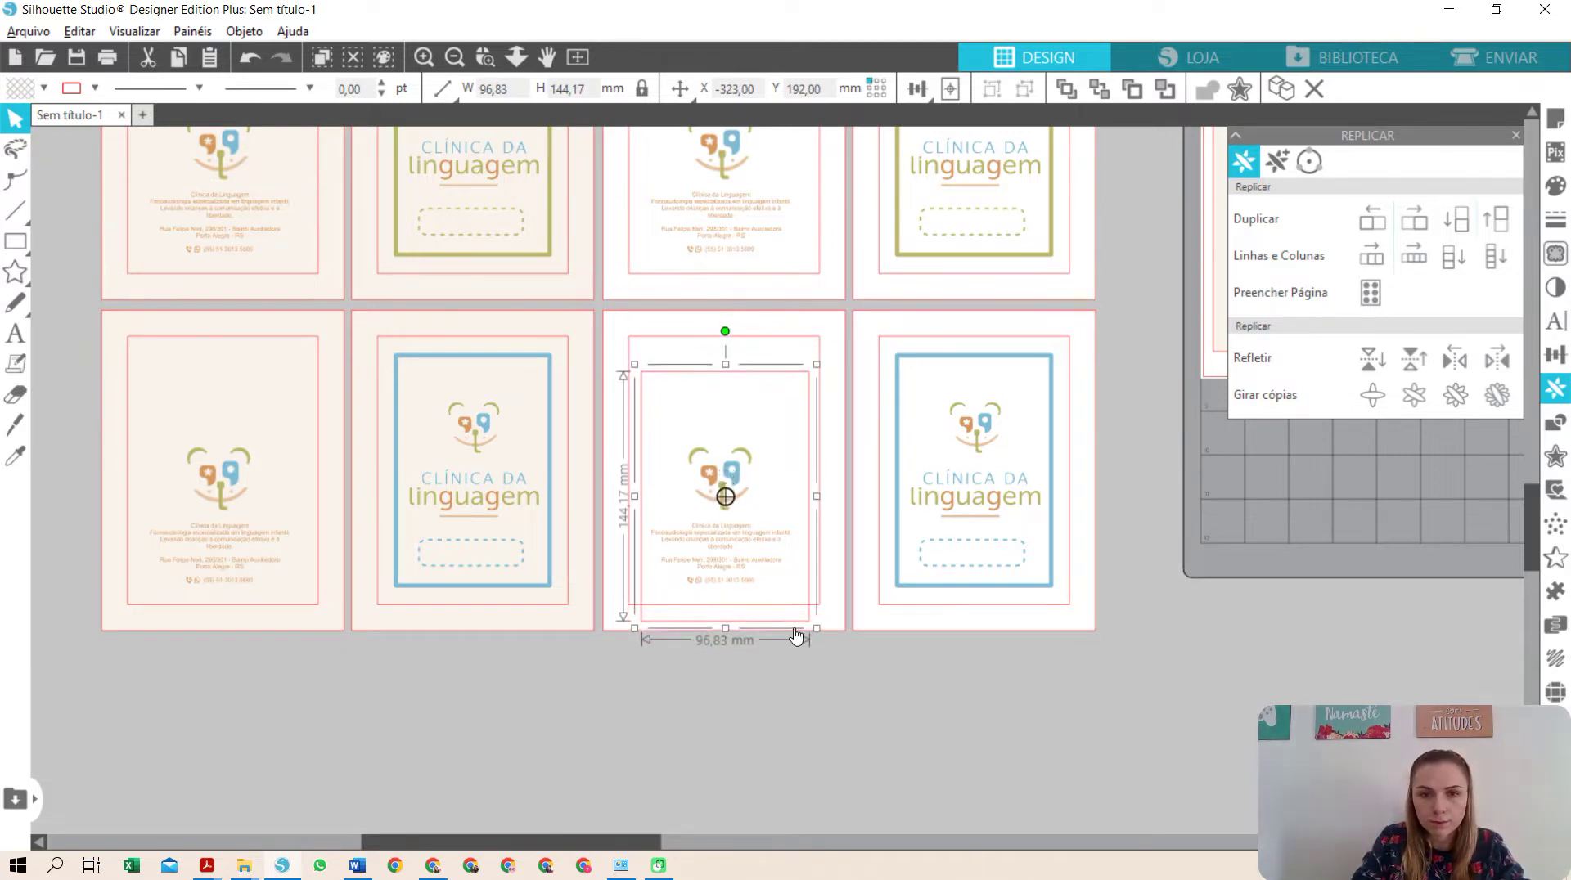
left_click_drag(760, 649, 347, 763)
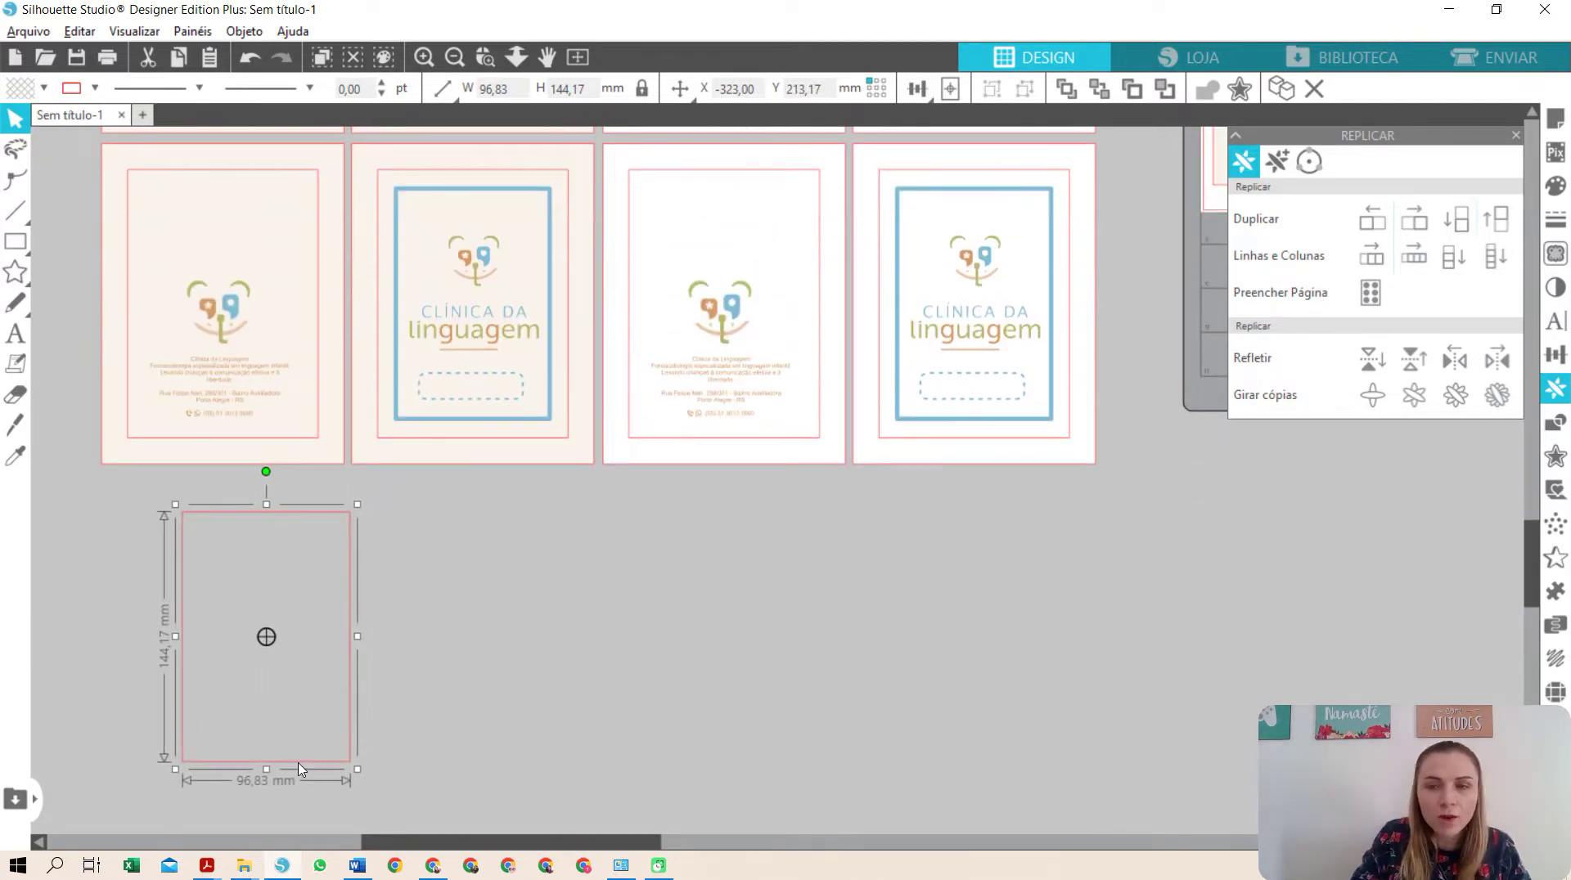
- Duplicate the rectangle below the covers to the right and nudge the copy to leave a small gap
left_click(1414, 219)
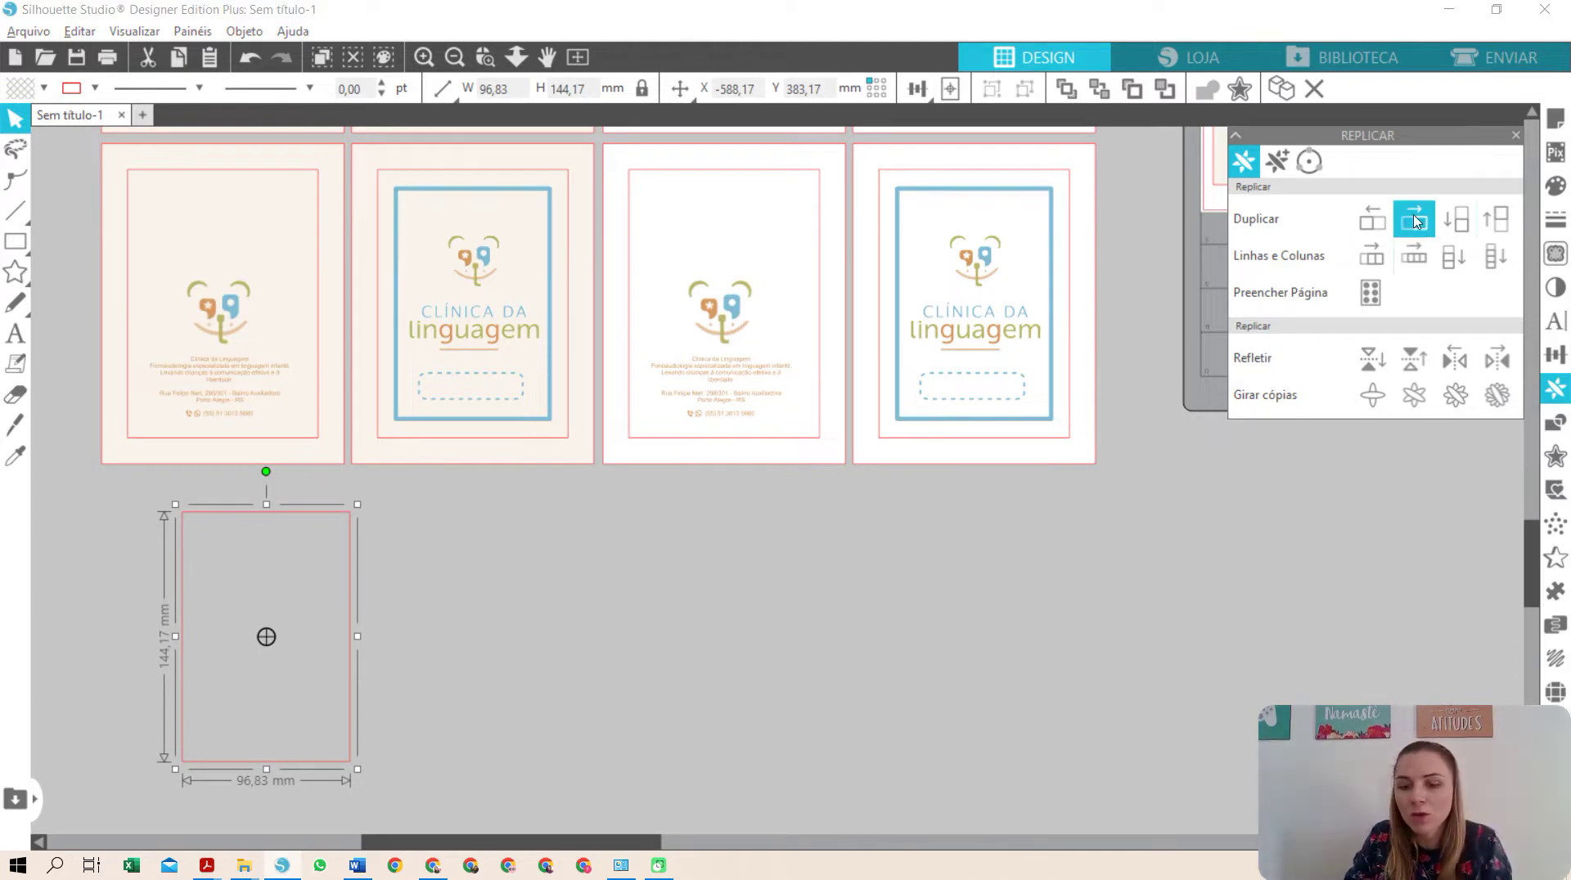
key("Right")
key("Right")
key("Right")
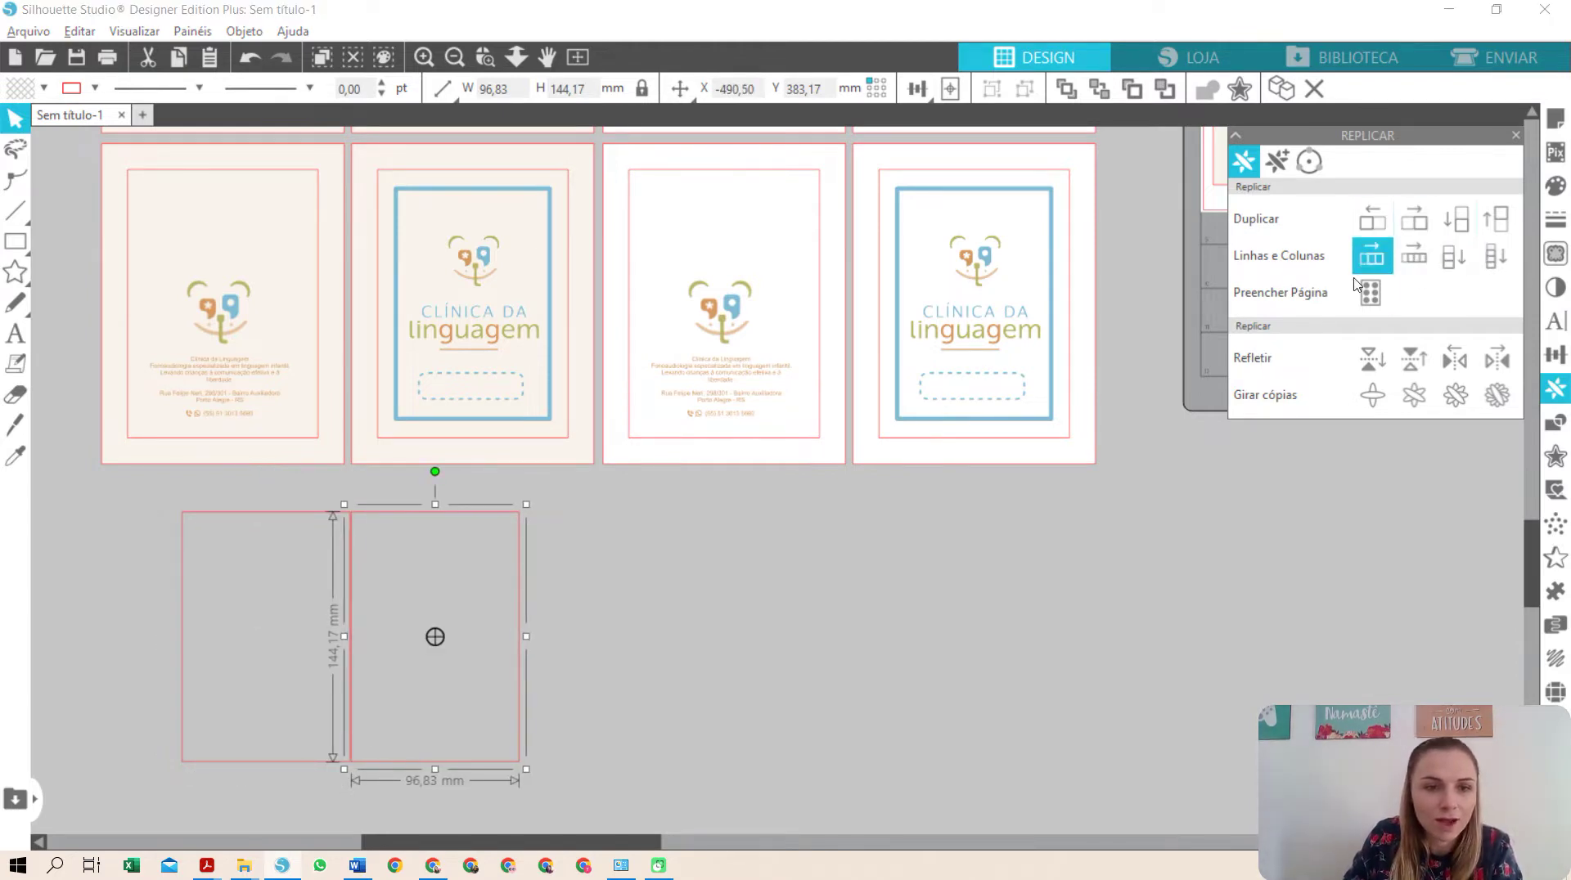
key("Right")
key("Right")
key("Right")
key("Right")
key("Right")
key("Right")
key("Right")
key("Right")
key("Right")
key("Right")
key("Right")
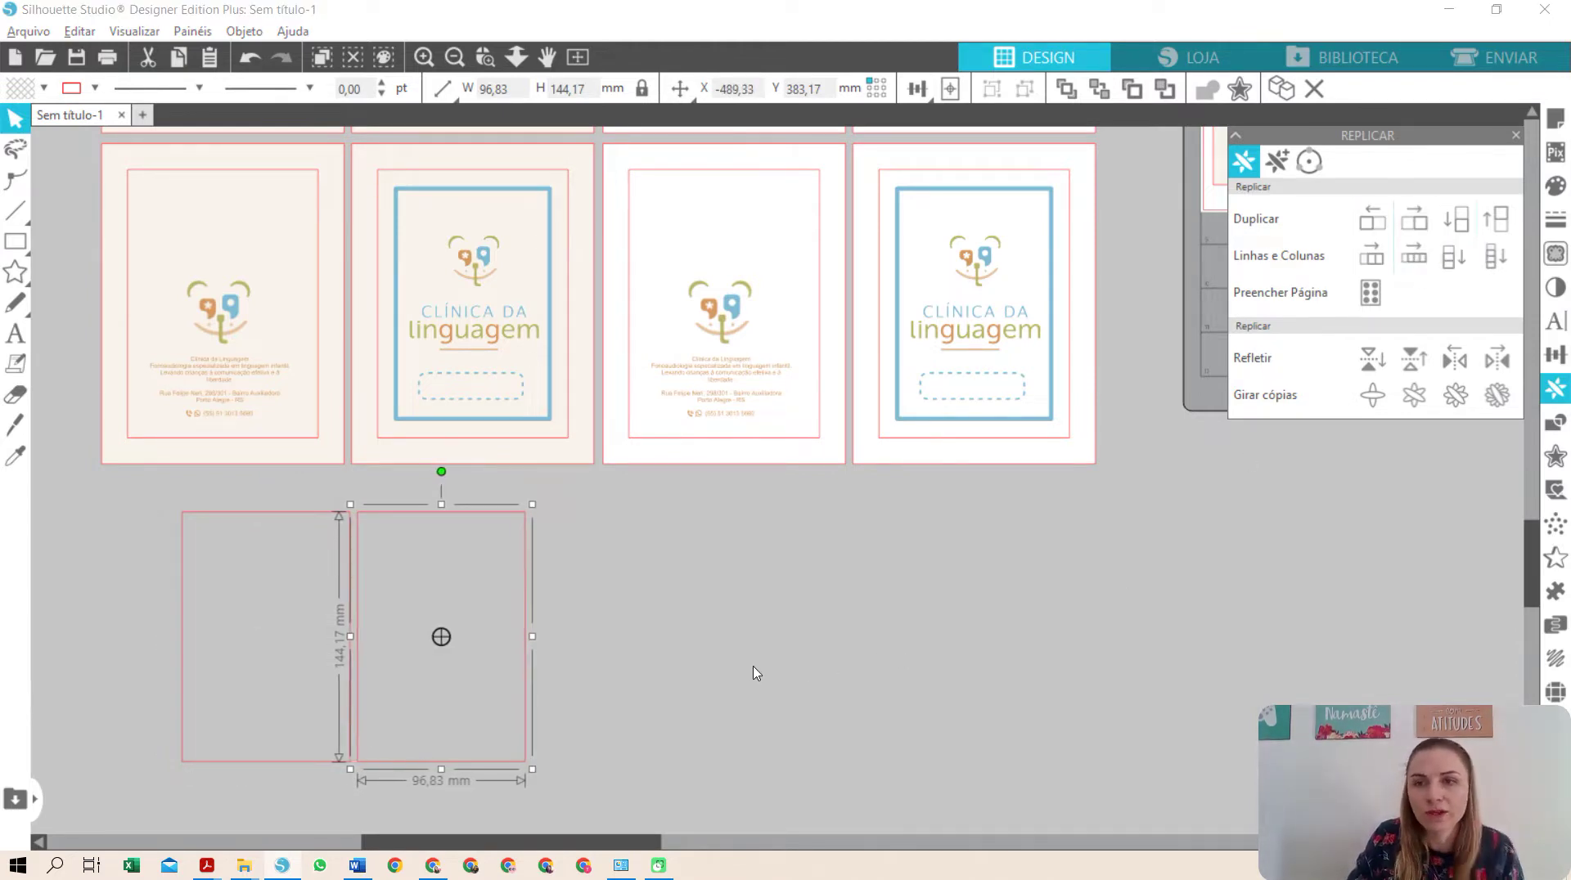
left_click(694, 579)
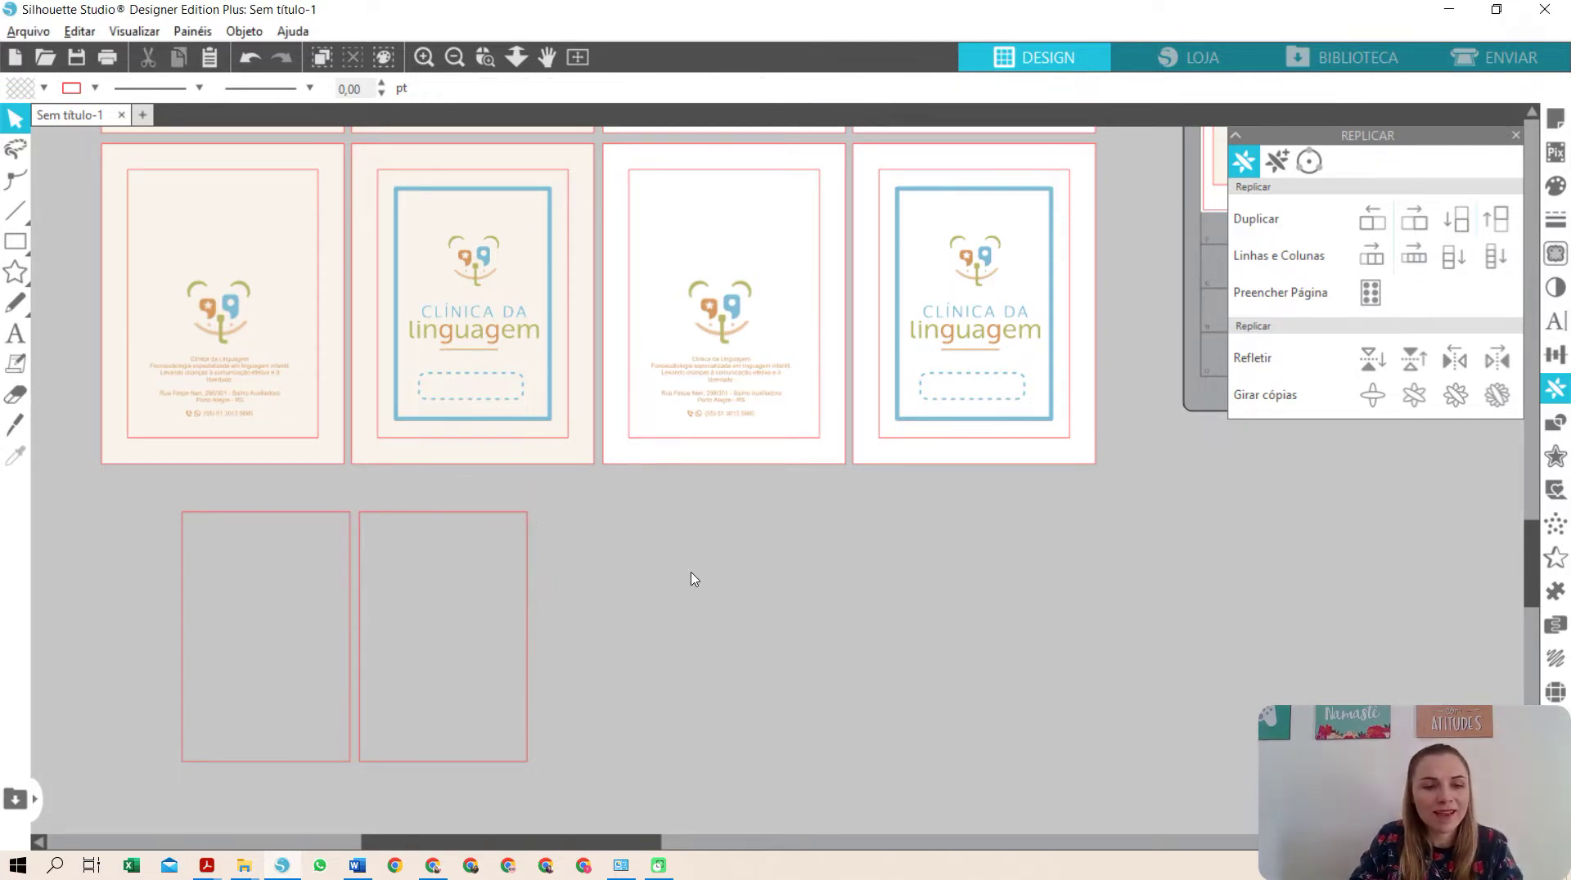
- Look over the icon images in File Explorer's imagens folder, and draw a square about 37 × 37 mm right of the two rectangles
key("alt+Tab")
scroll(668, 409, "up", 3)
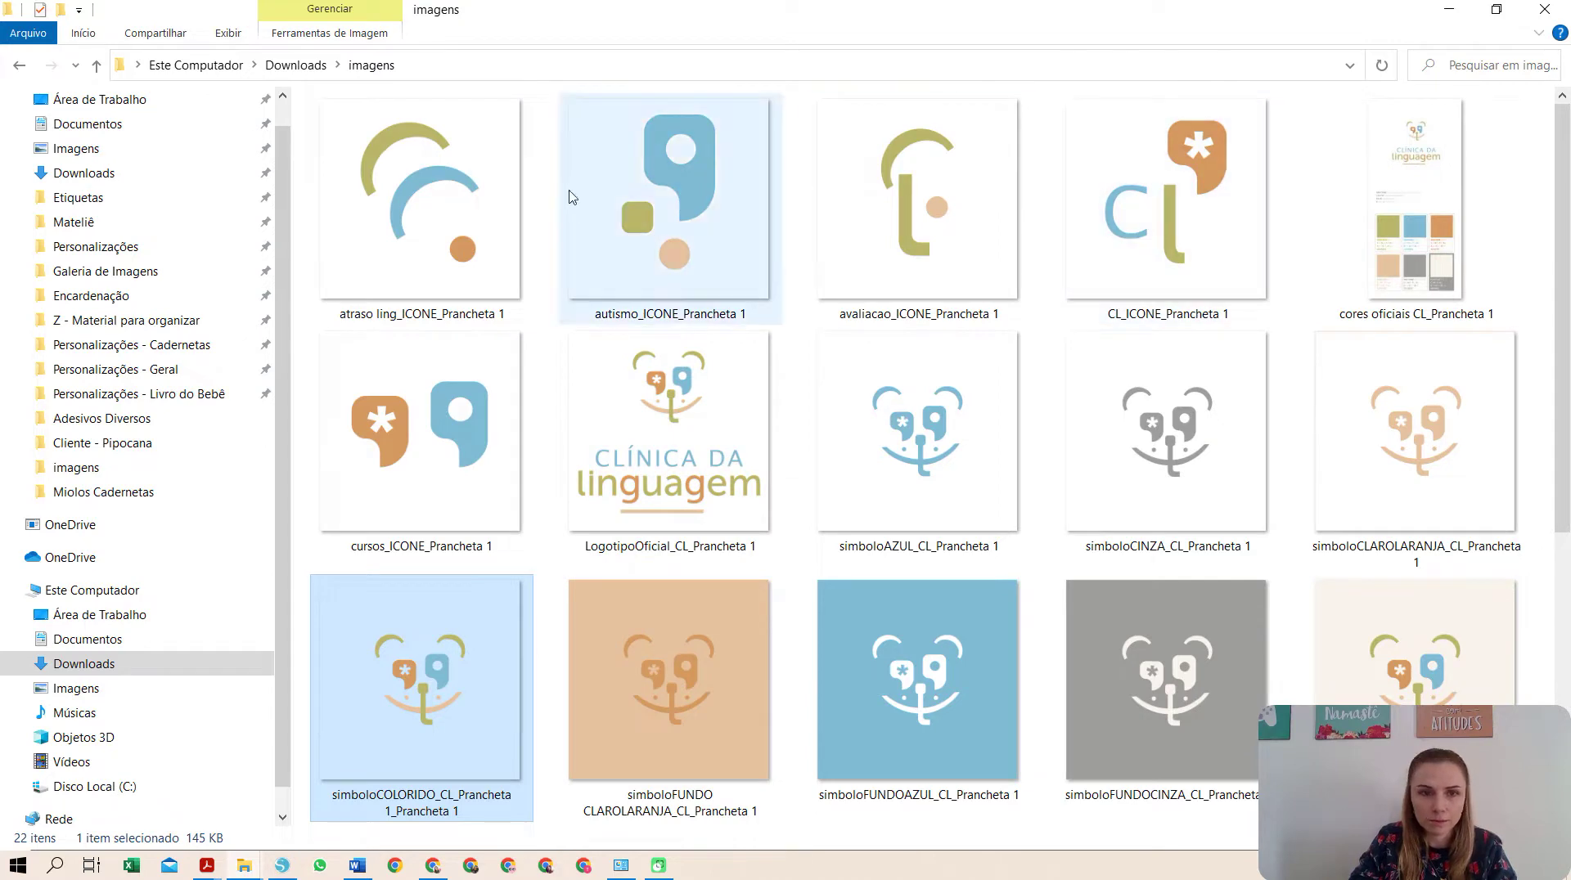
key("alt+Tab")
left_click_drag(594, 568, 657, 643)
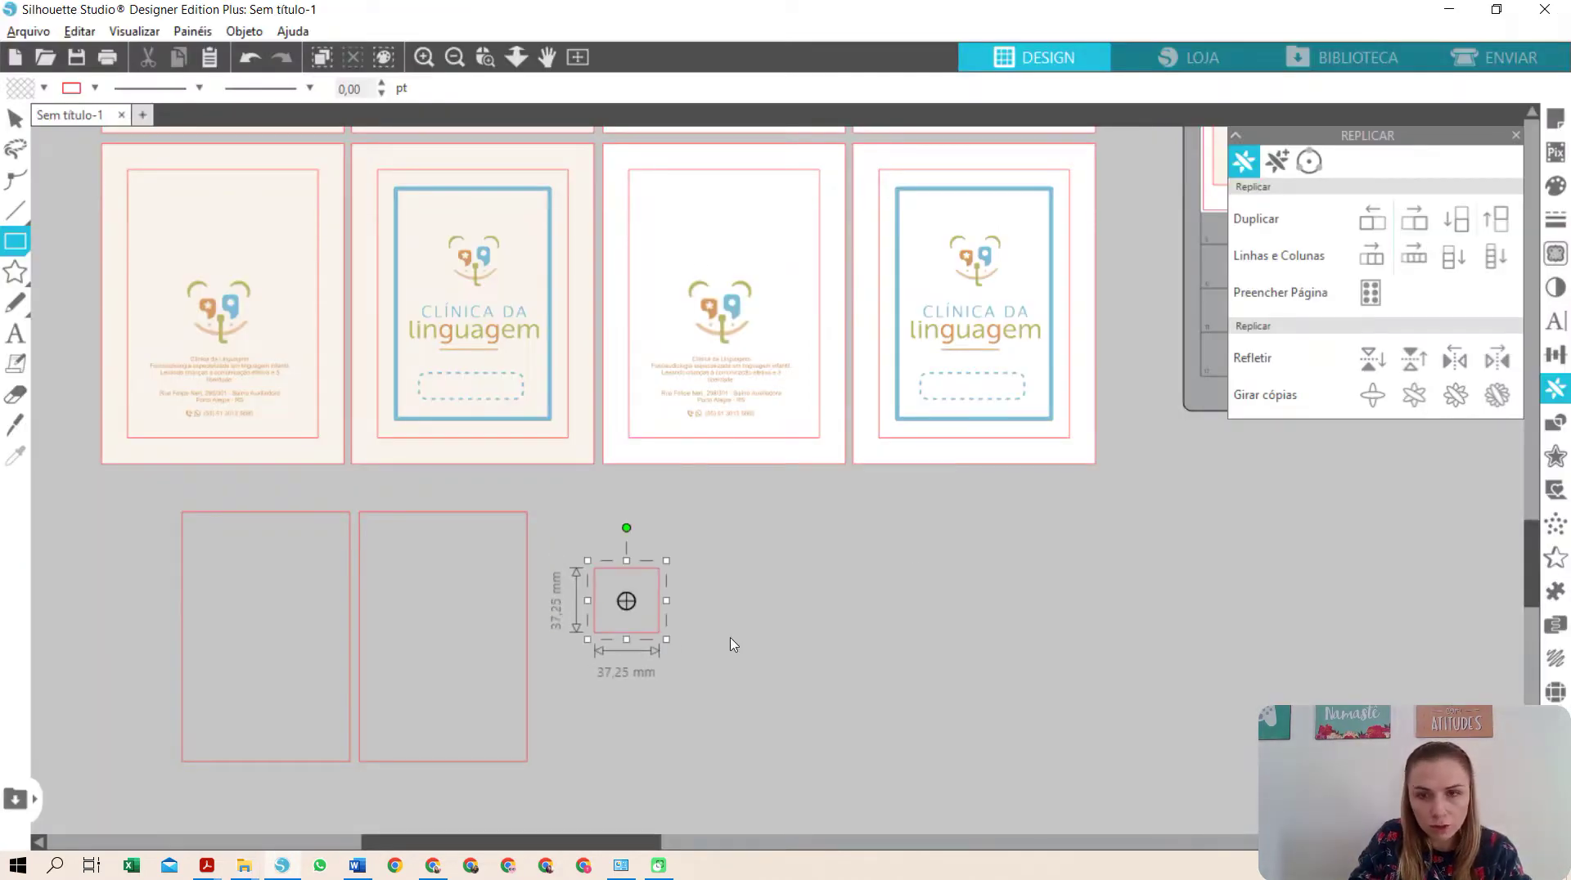
- Duplicate the small square to the right repeatedly to form a row of six adjoining squares
left_click(1415, 219)
left_click(1427, 224)
left_click(1428, 224)
left_click(1428, 225)
left_click(1428, 224)
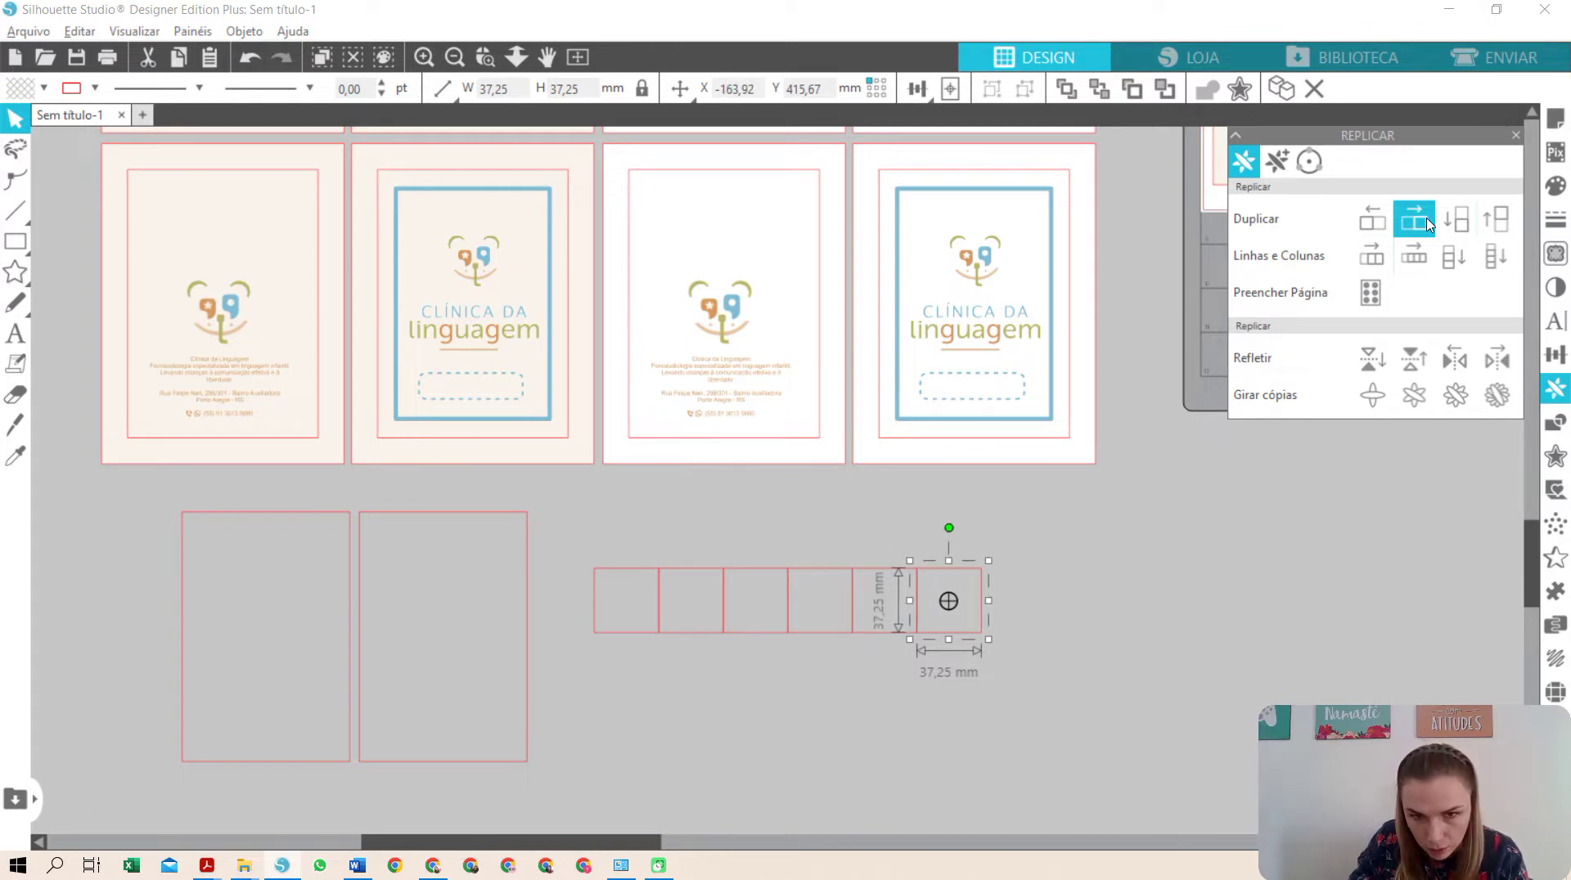
- Add a seventh square to the row and fill each square with a different icon image from the imagens folder
left_click(1428, 224)
left_click(1158, 575)
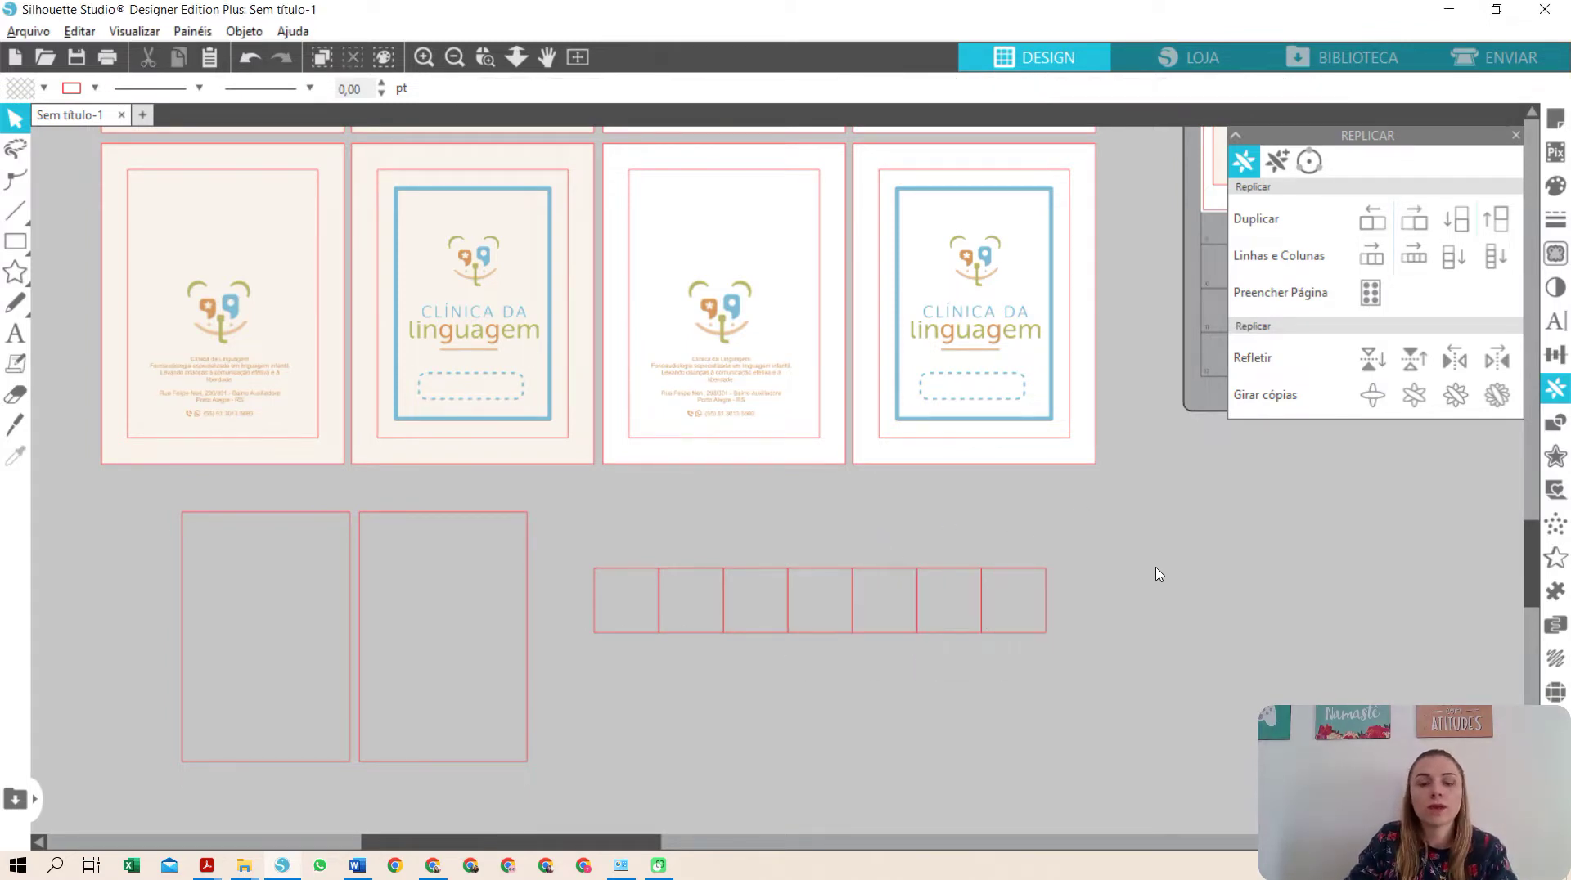
key("alt+Tab")
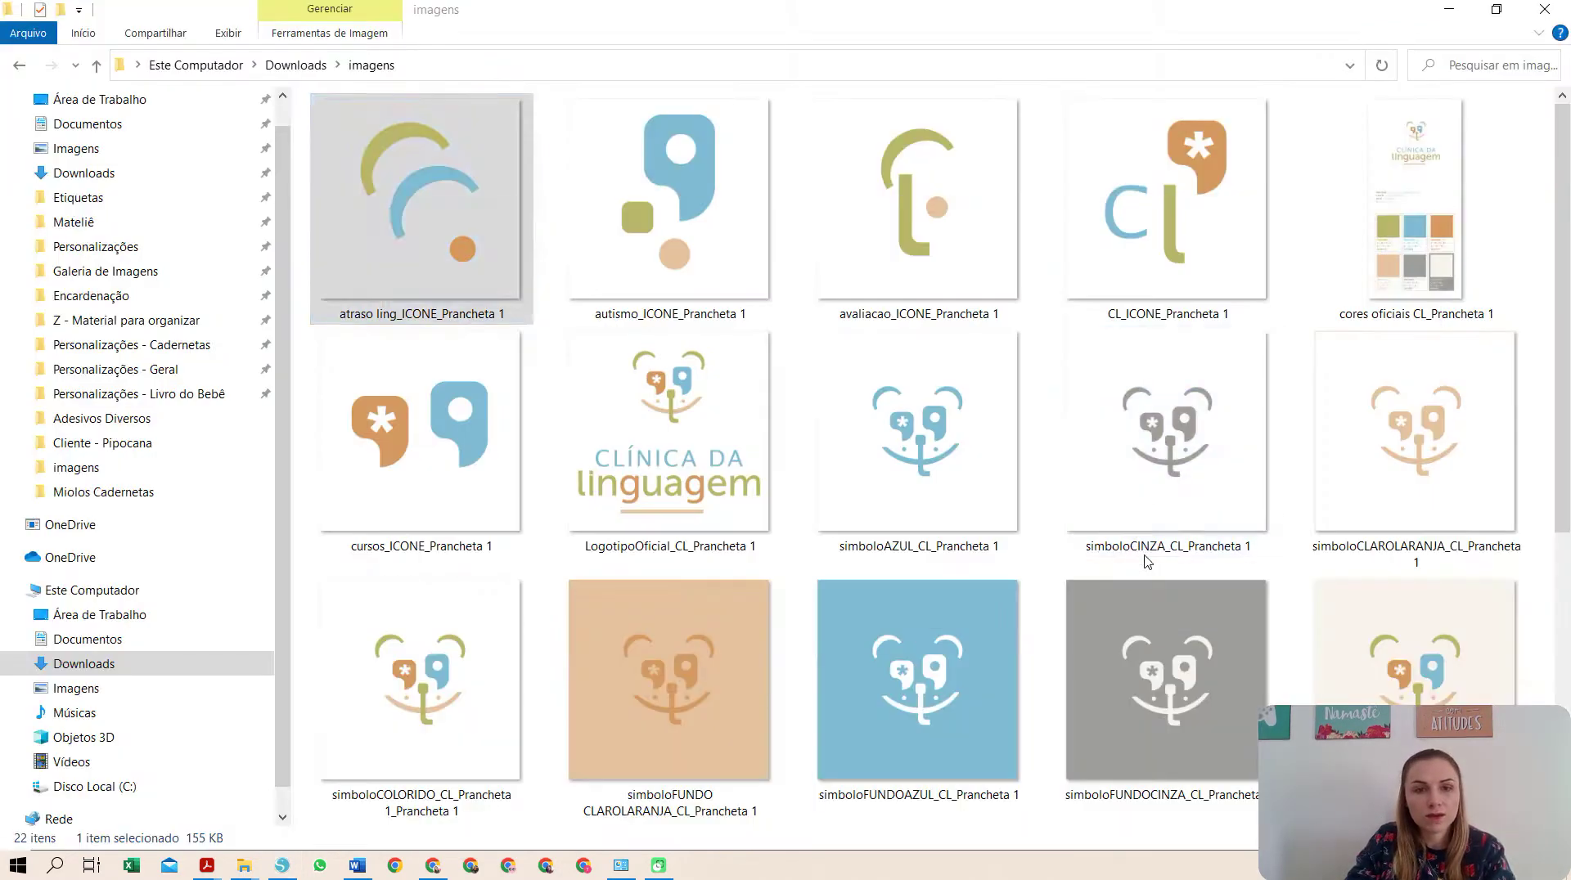
left_click_drag(469, 262, 606, 593)
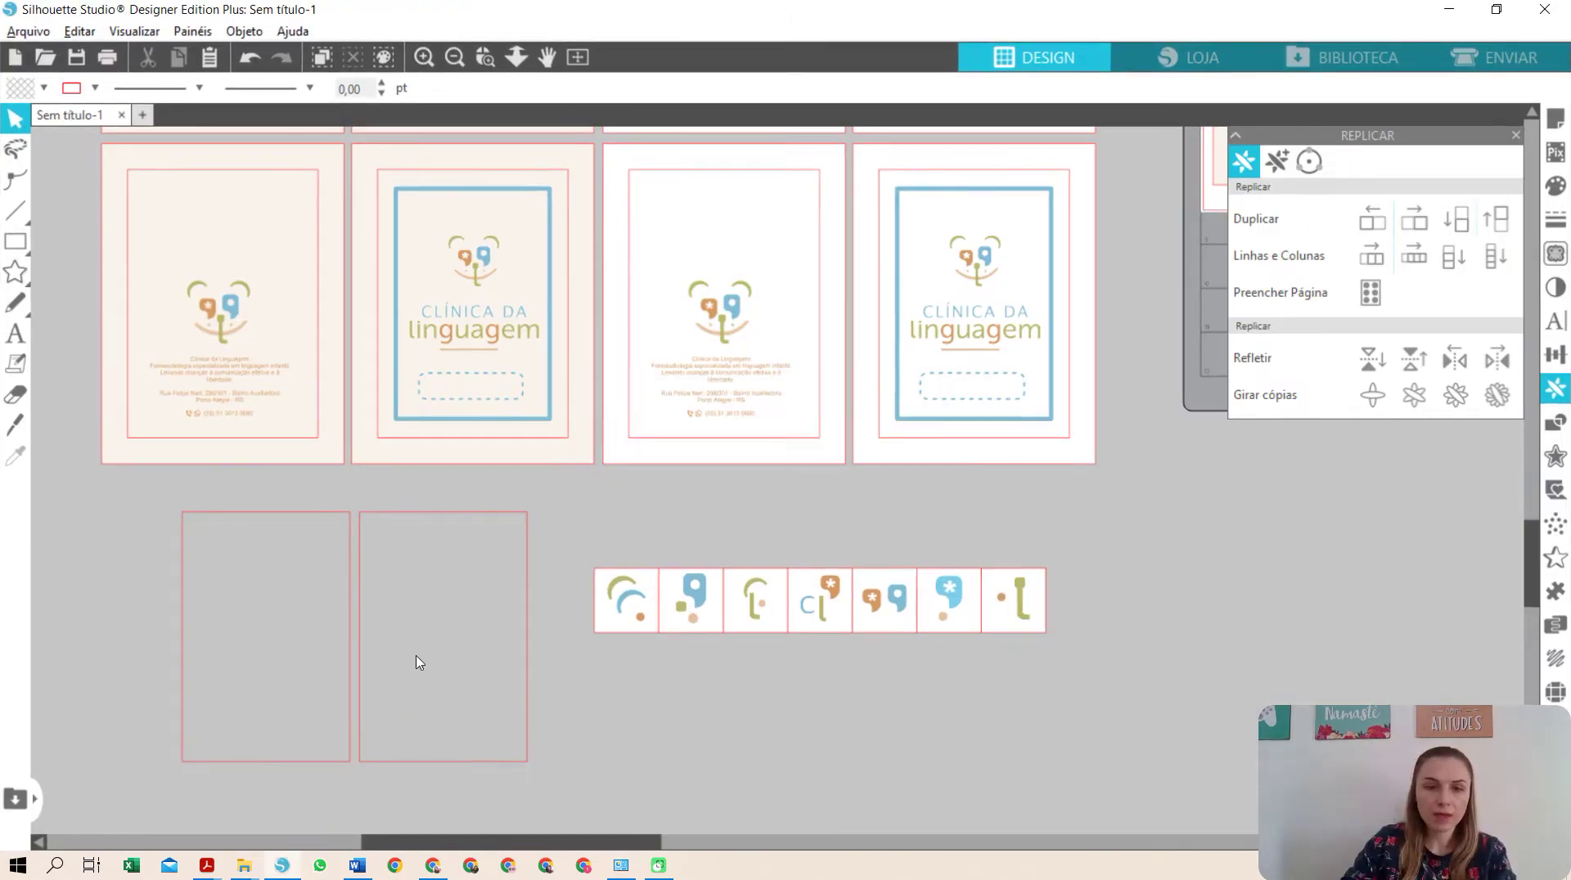
- Duplicate the row of seven icon squares to the right to form one continuous row
left_click_drag(600, 561, 1057, 656)
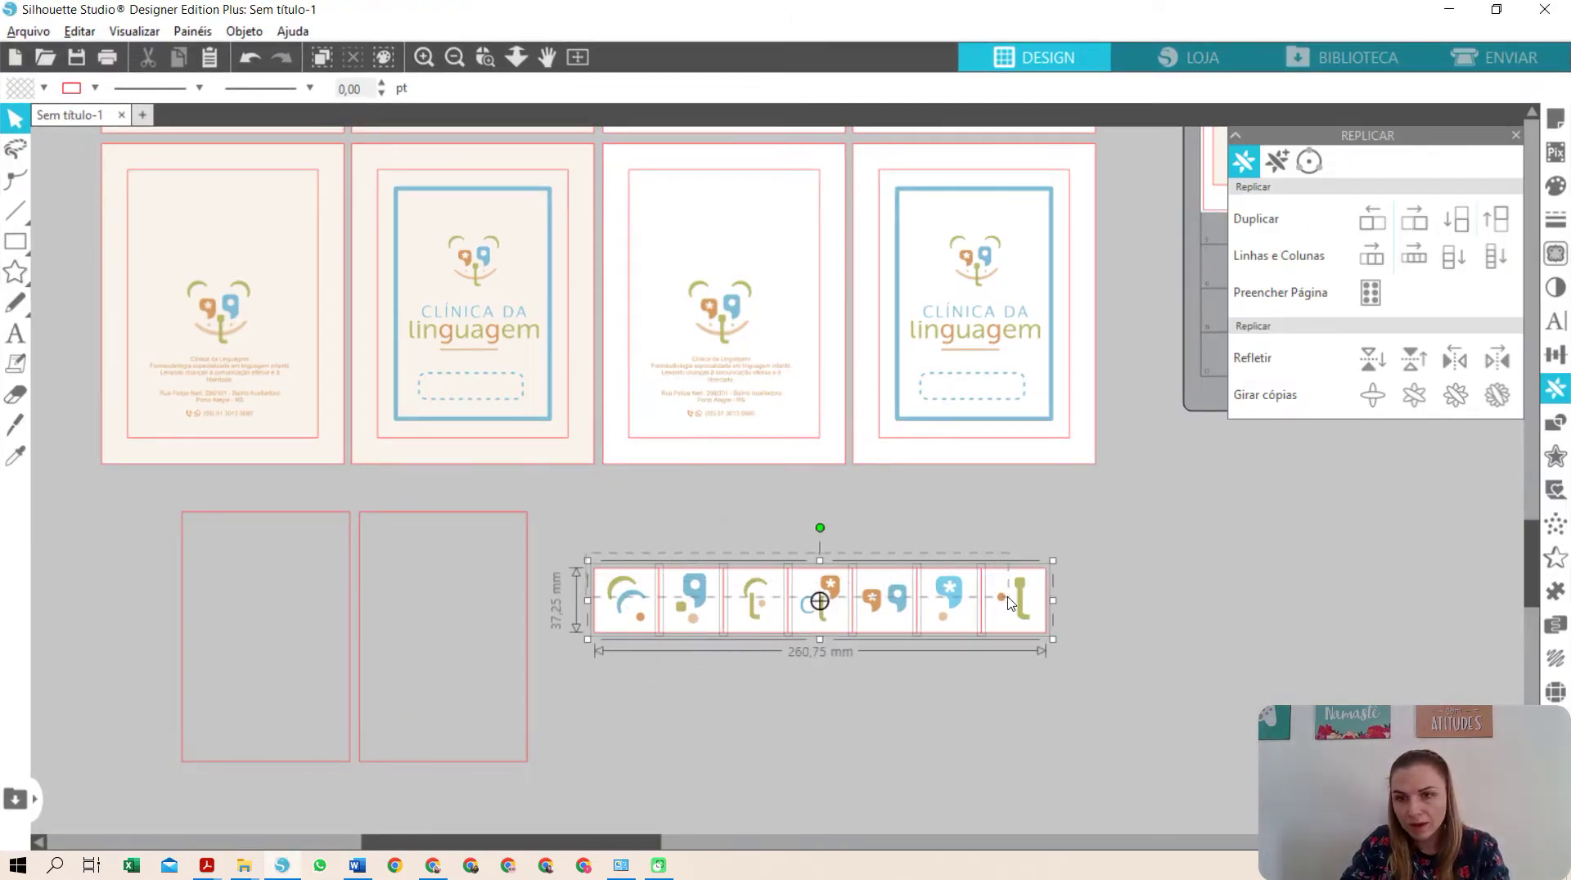
left_click(1413, 225)
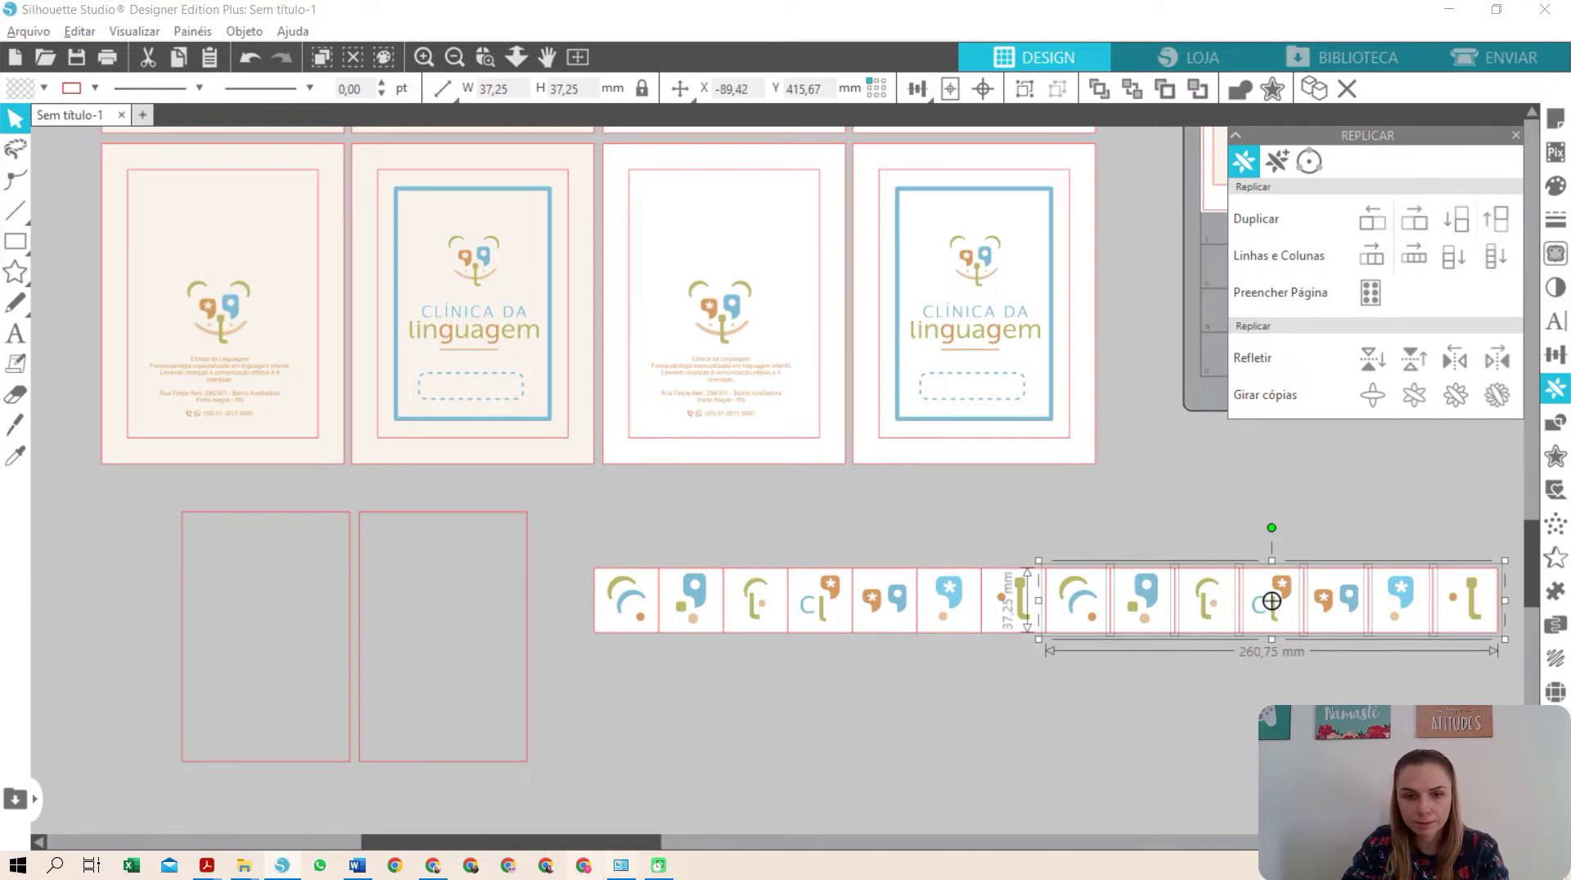
left_click_drag(571, 848, 601, 842)
scroll(753, 761, "down", 3)
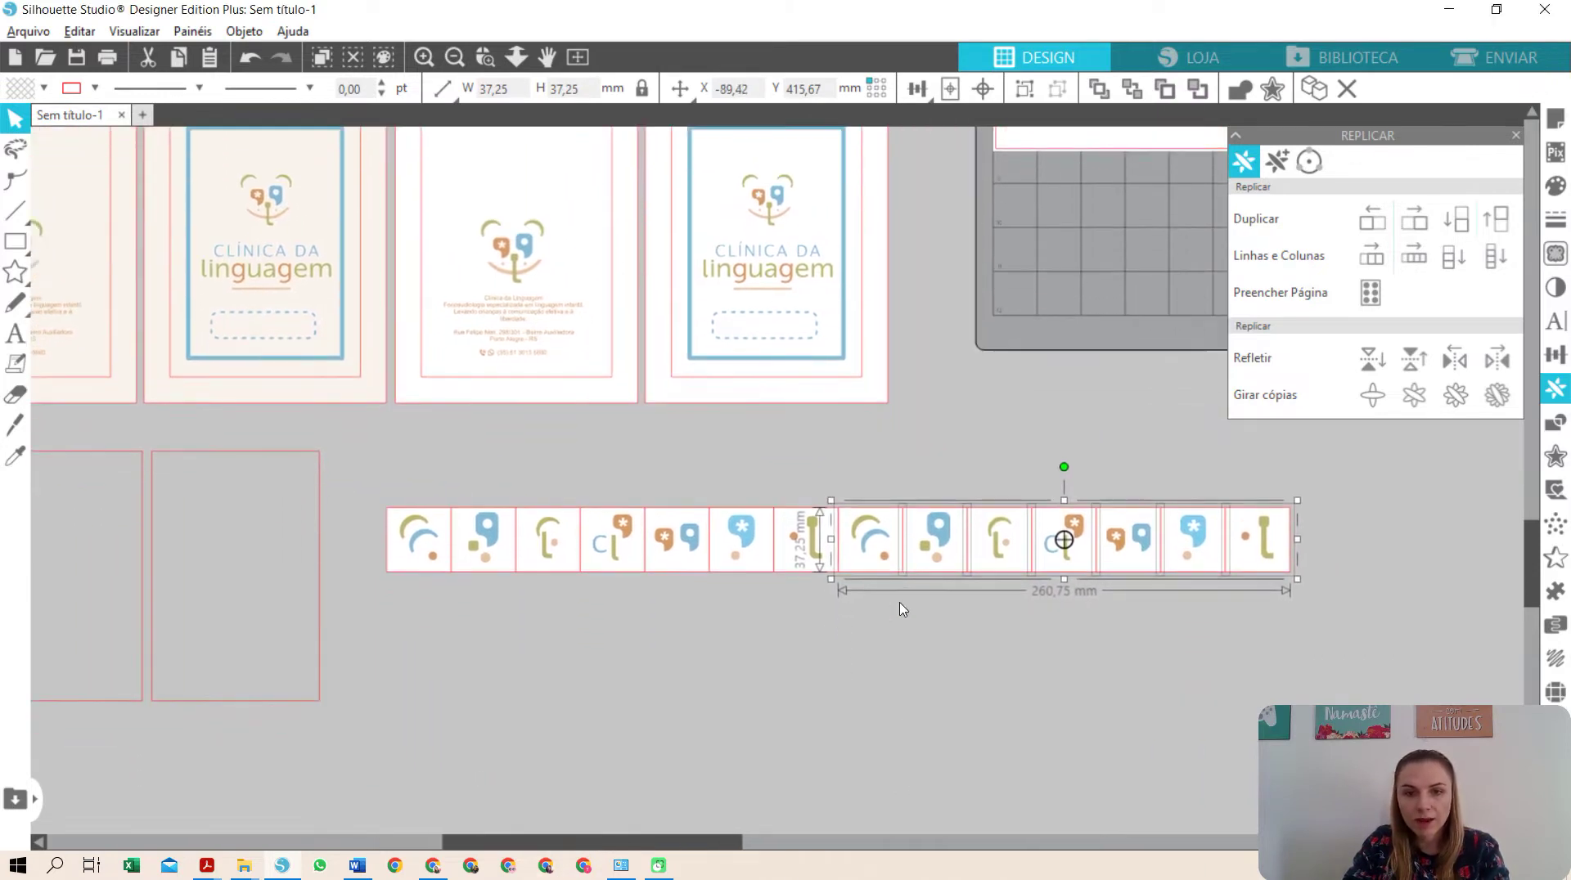
left_click(710, 671)
- Duplicate the long icon row, place the copy directly beneath it shifted to the right, and nudge the copy up
left_click_drag(424, 448, 1237, 506)
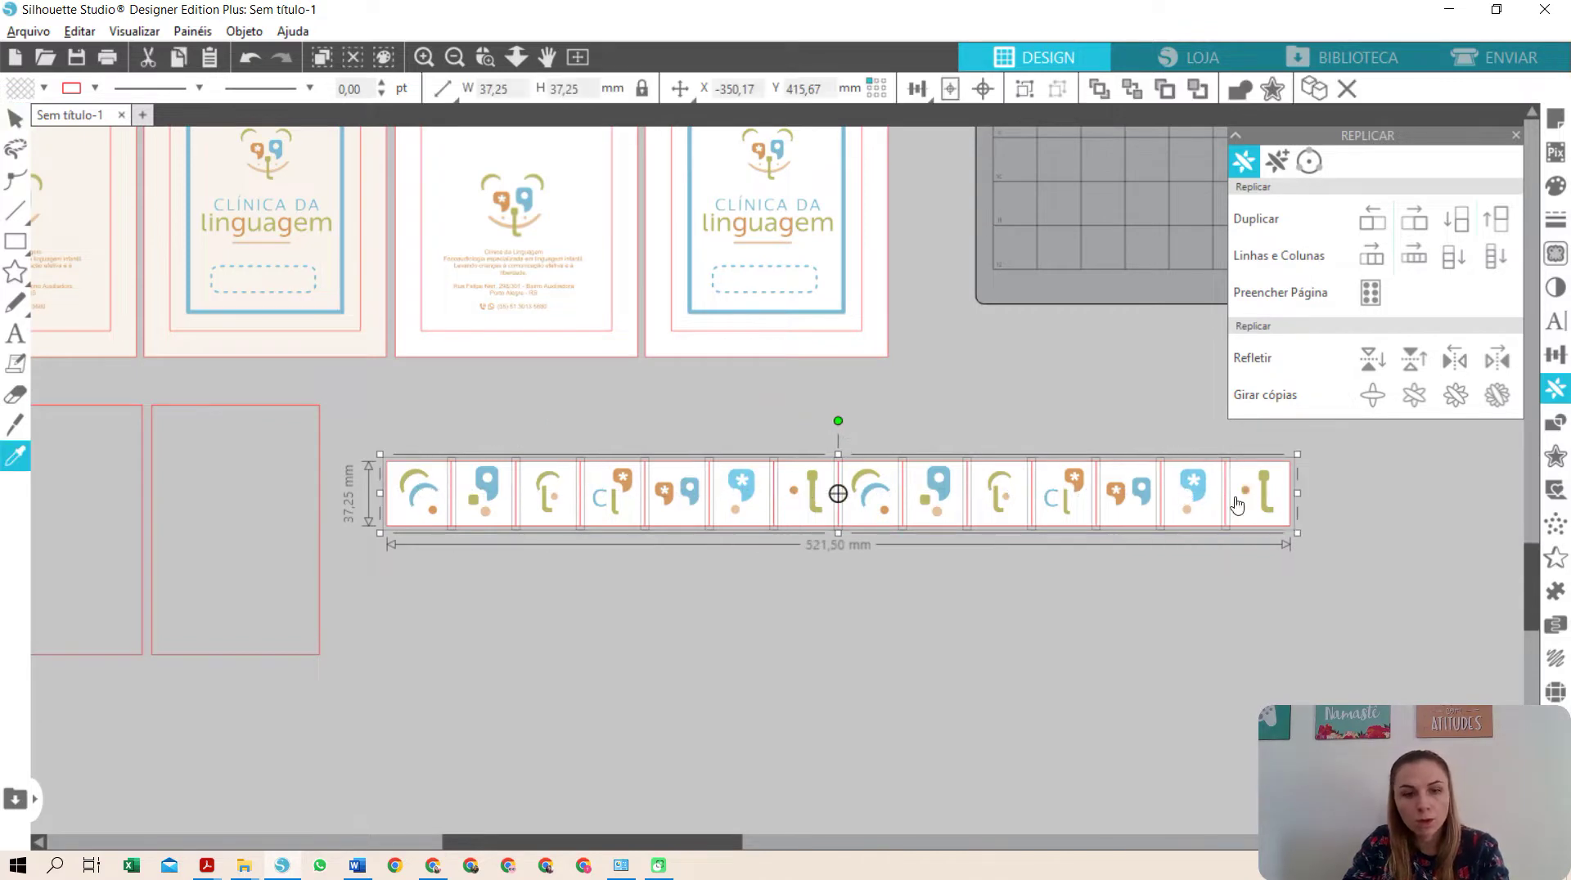
key("ctrl+d")
left_click_drag(590, 544, 628, 558)
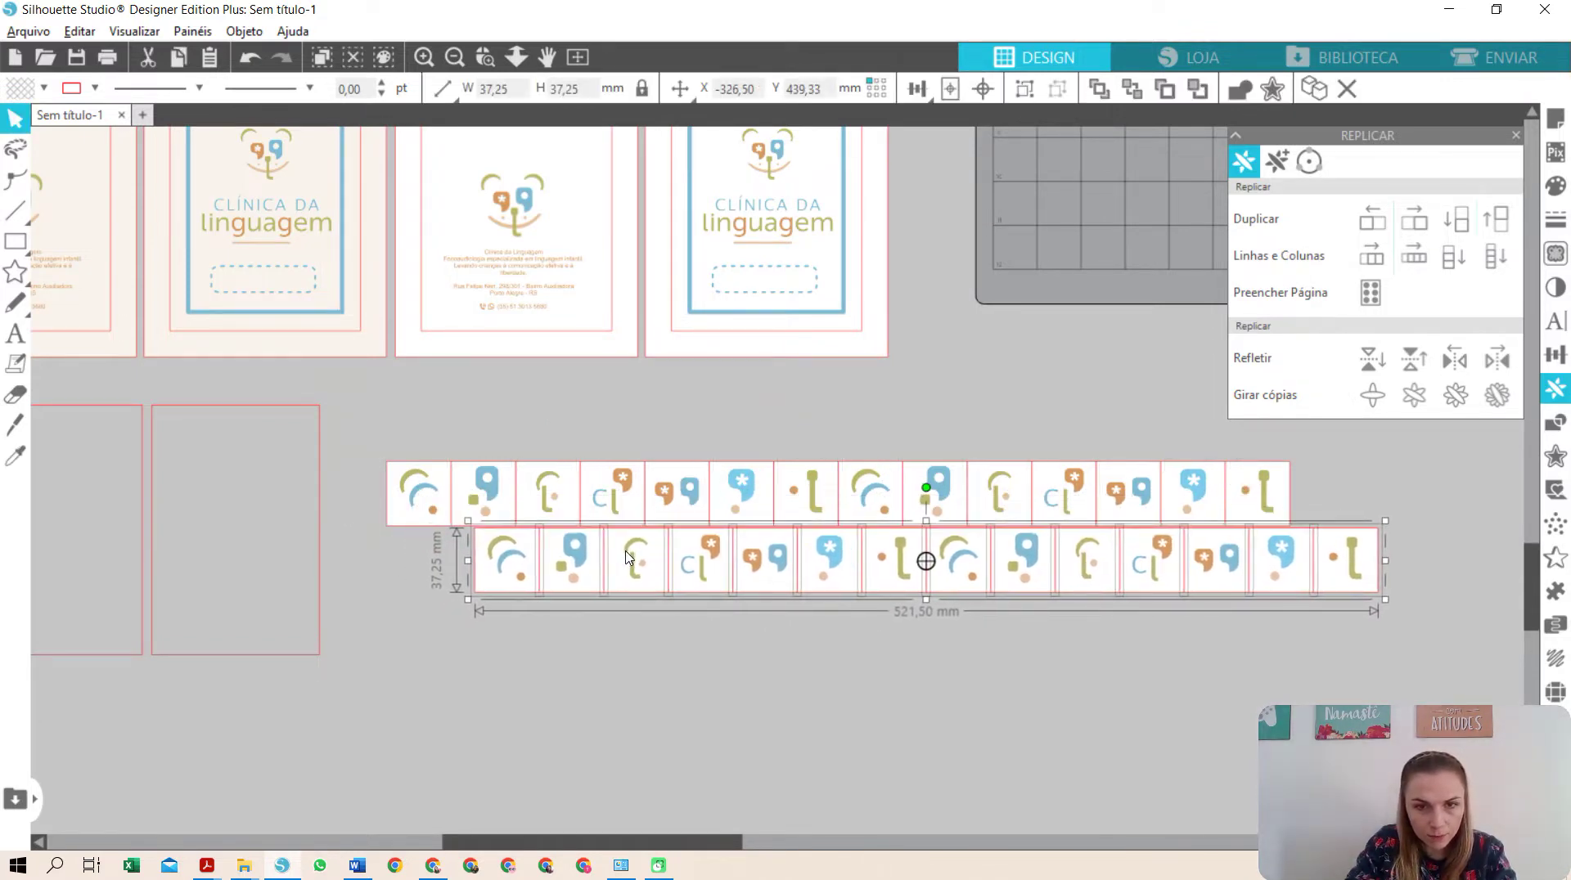
left_click(789, 728)
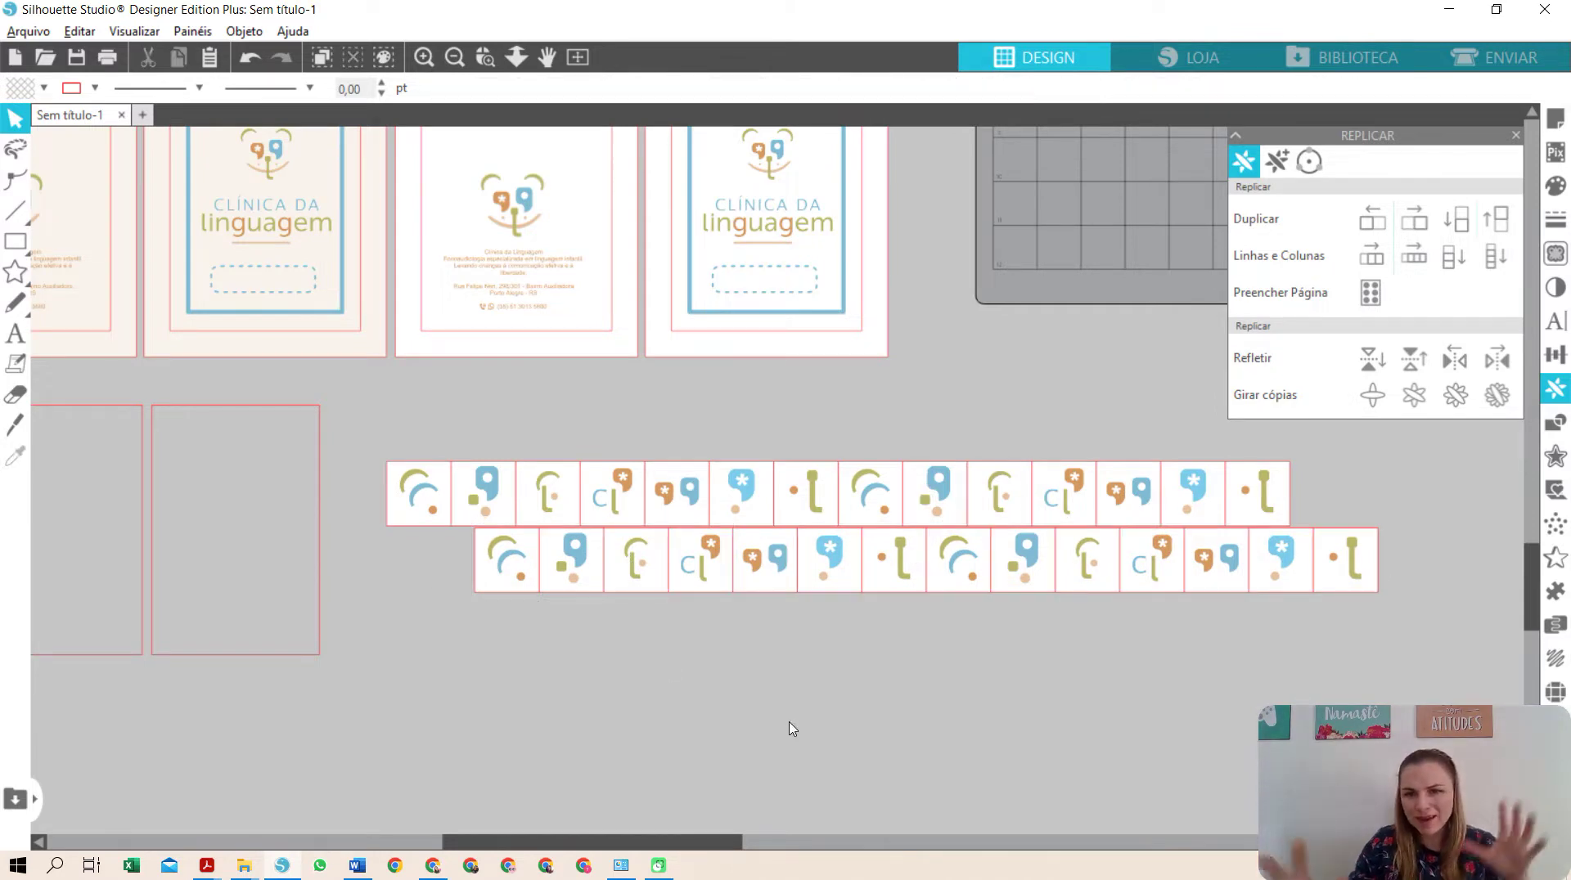
left_click_drag(1350, 609, 389, 584)
key("Up")
- Copy both staggered icon rows and place the copies directly below, shifted further right to continue the stagger
left_click_drag(394, 438, 1479, 643)
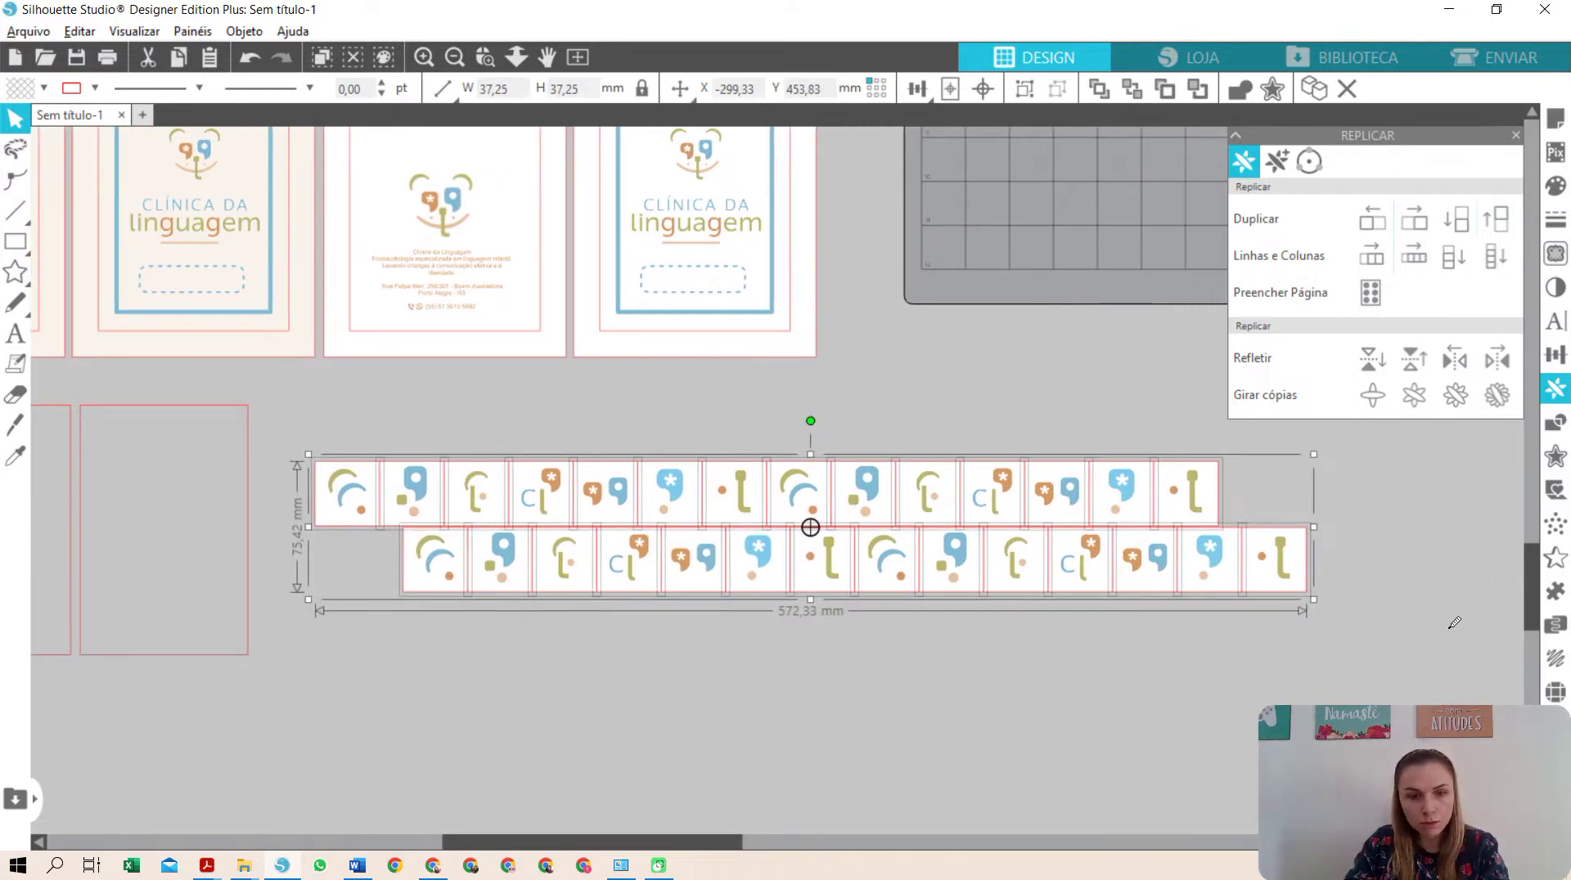
key("ctrl+c")
key("ctrl+v")
left_click_drag(533, 607, 673, 699)
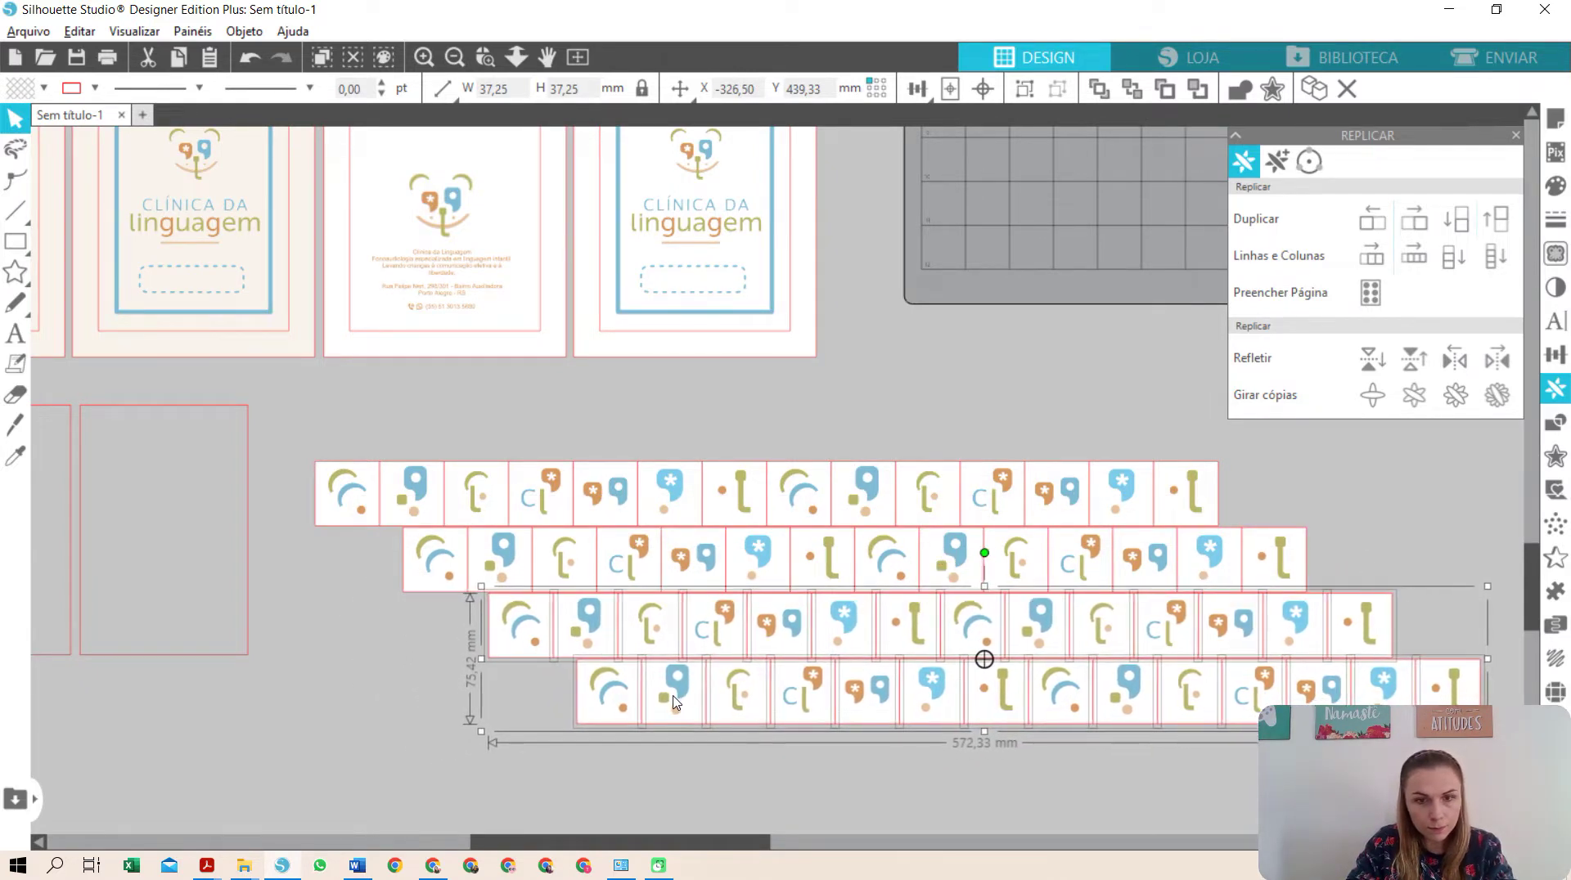
left_click(771, 746)
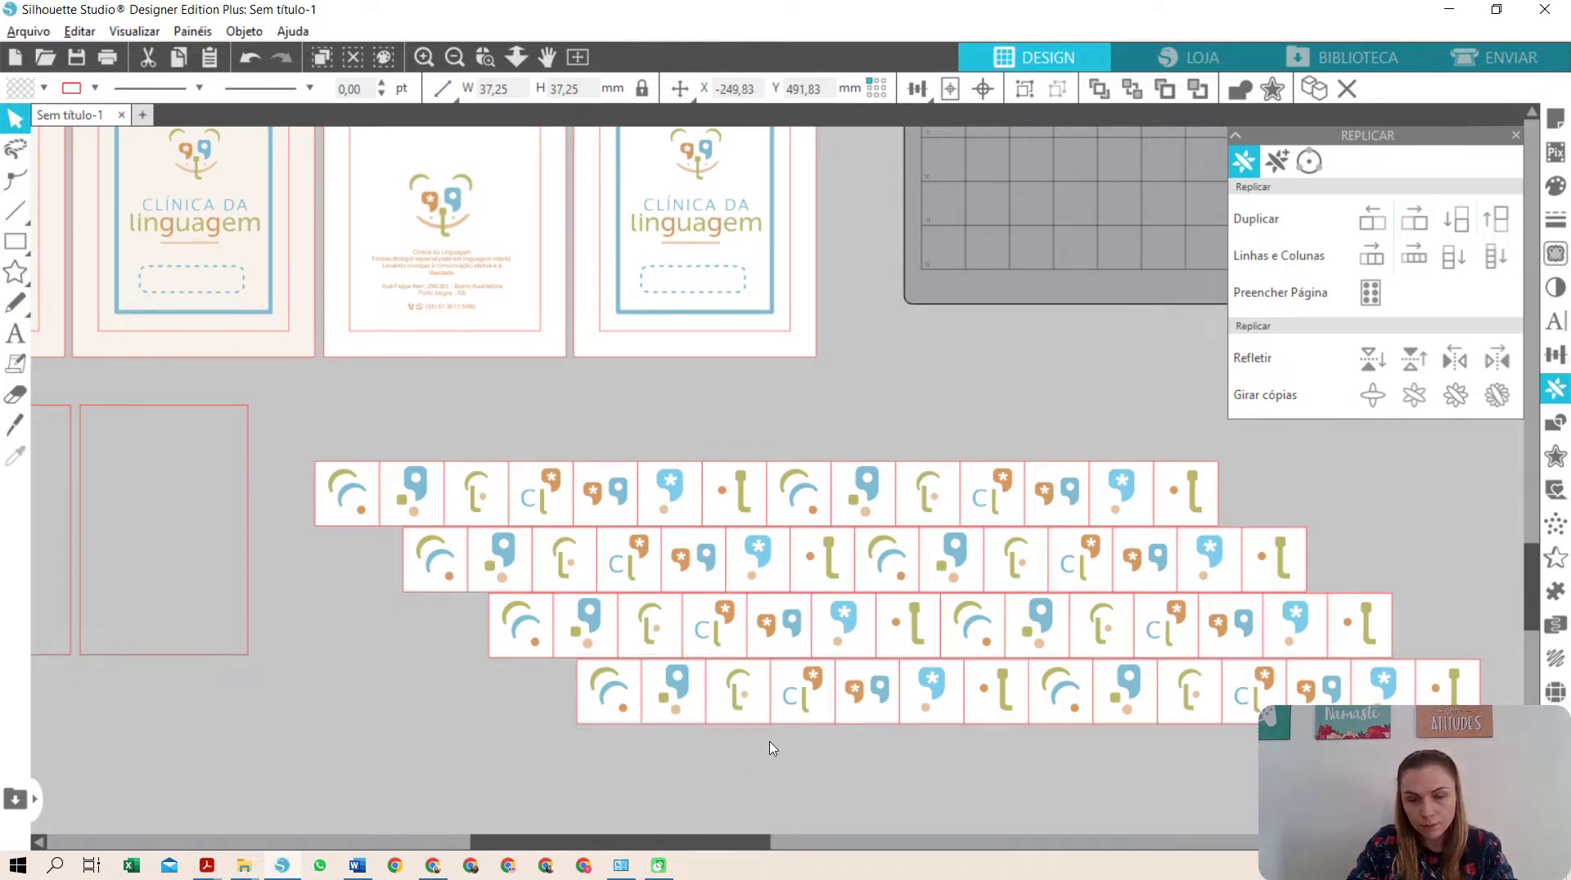
- Duplicate the block of four staggered icon rows downward three times
scroll(778, 747, "down", 2)
left_click_drag(333, 378, 1436, 650)
left_click(1467, 227)
left_click(1458, 219)
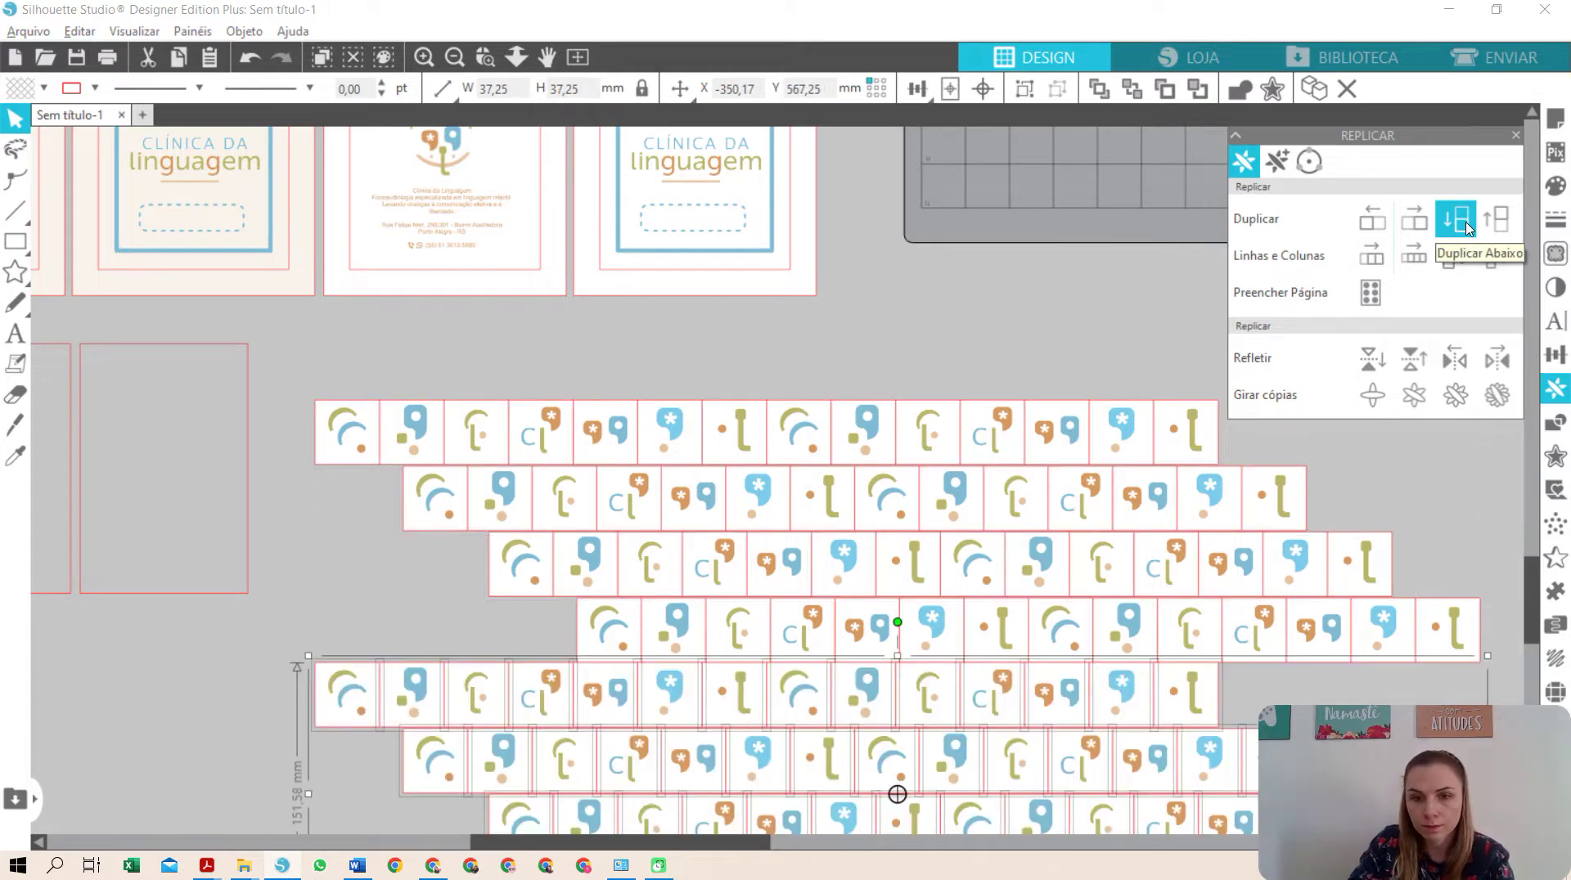
left_click(1463, 226)
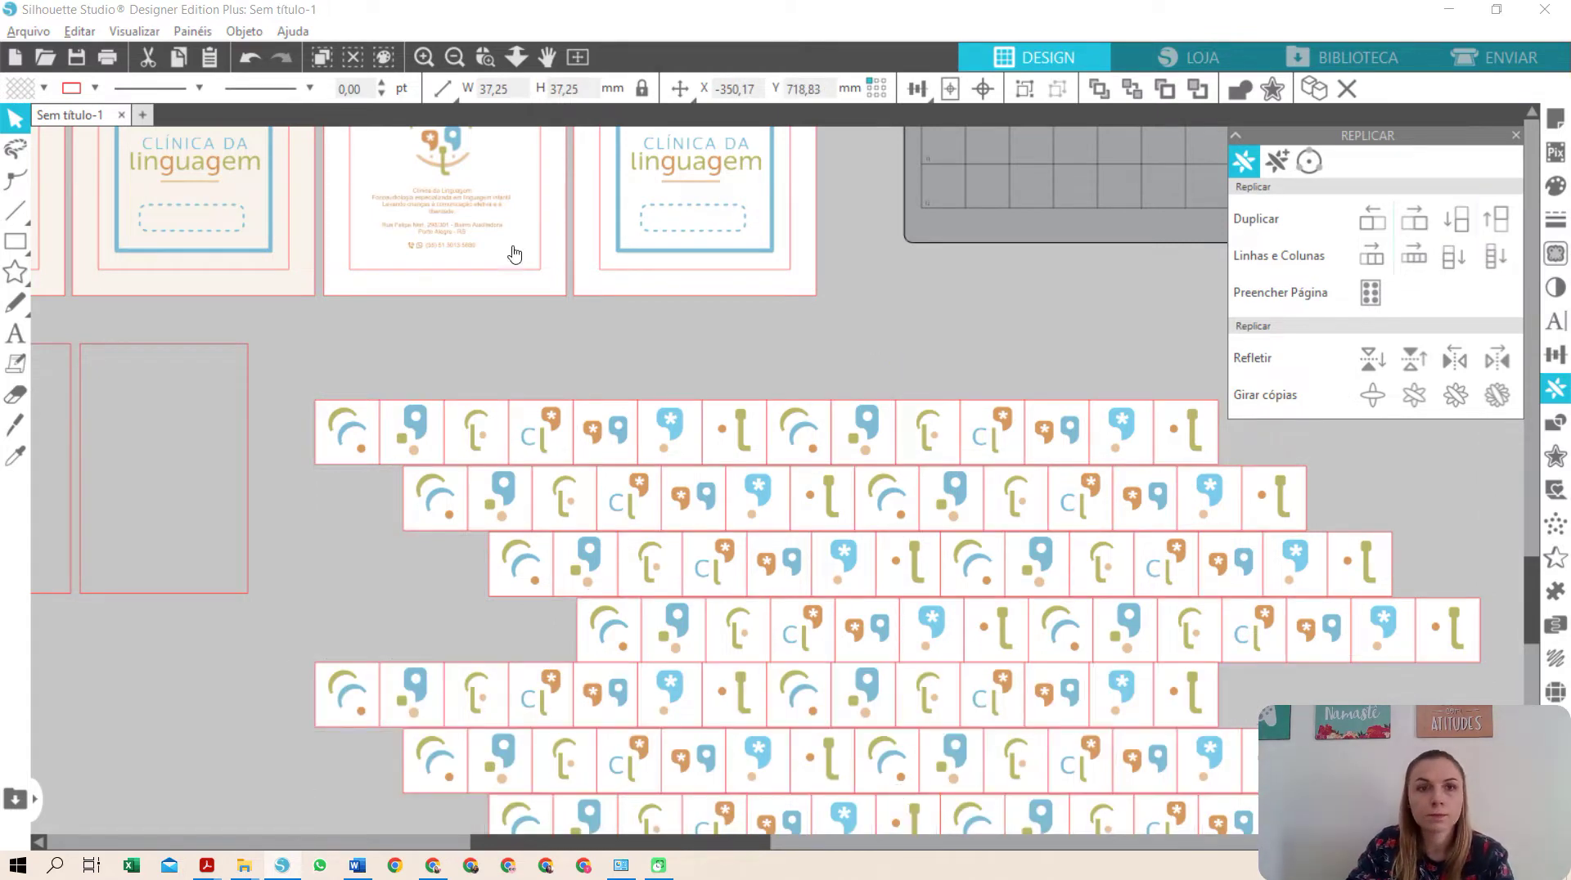
left_click(457, 59)
left_click(459, 59)
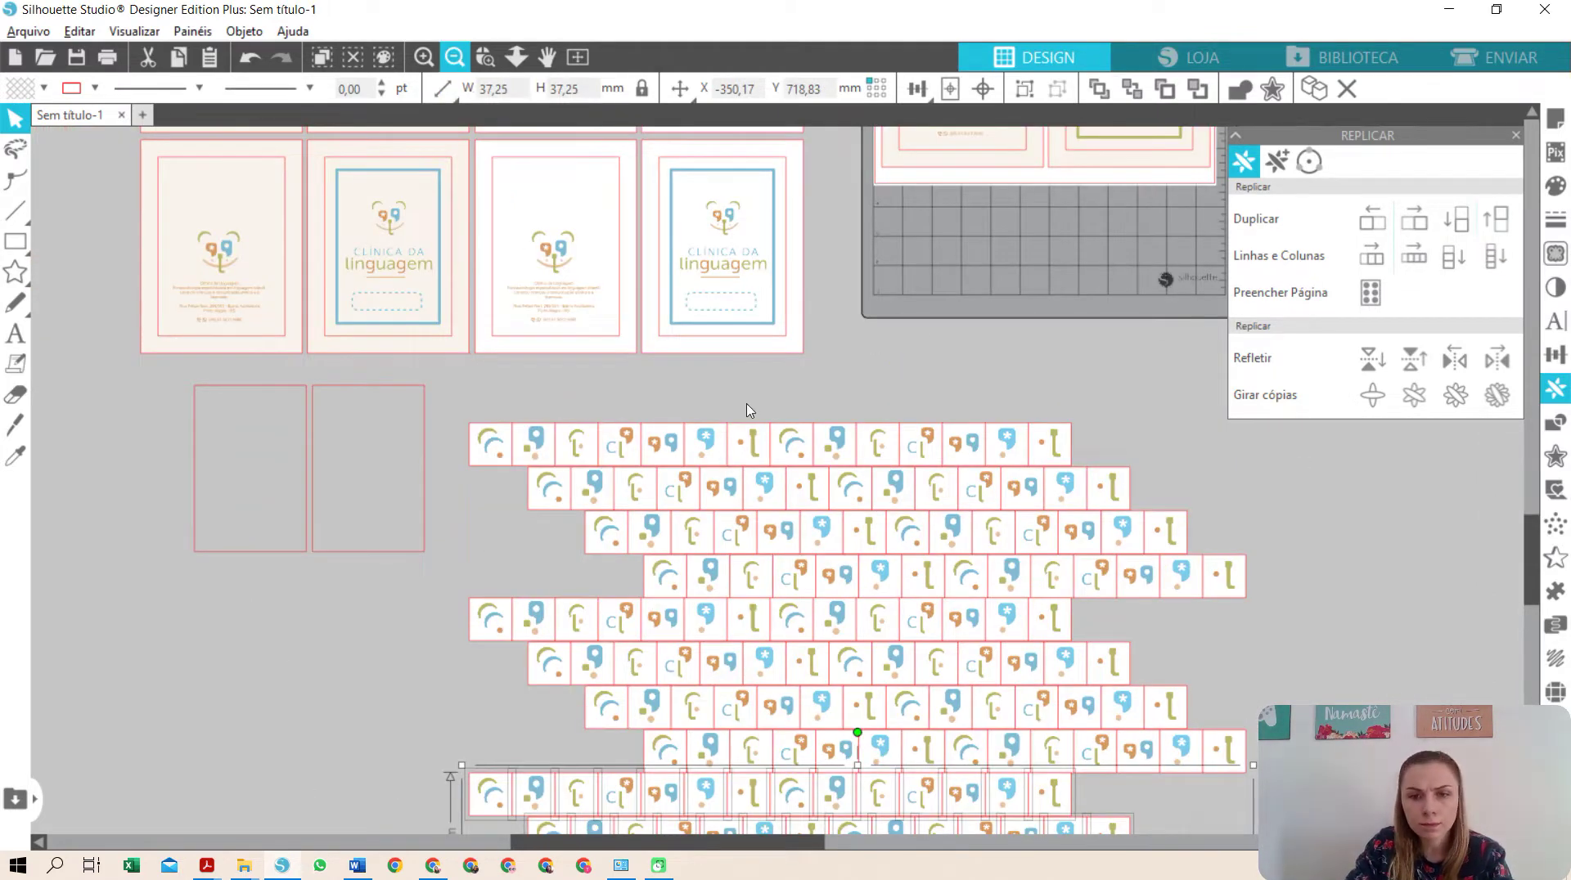
scroll(1136, 337, "down", 1)
scroll(1137, 337, "down", 1)
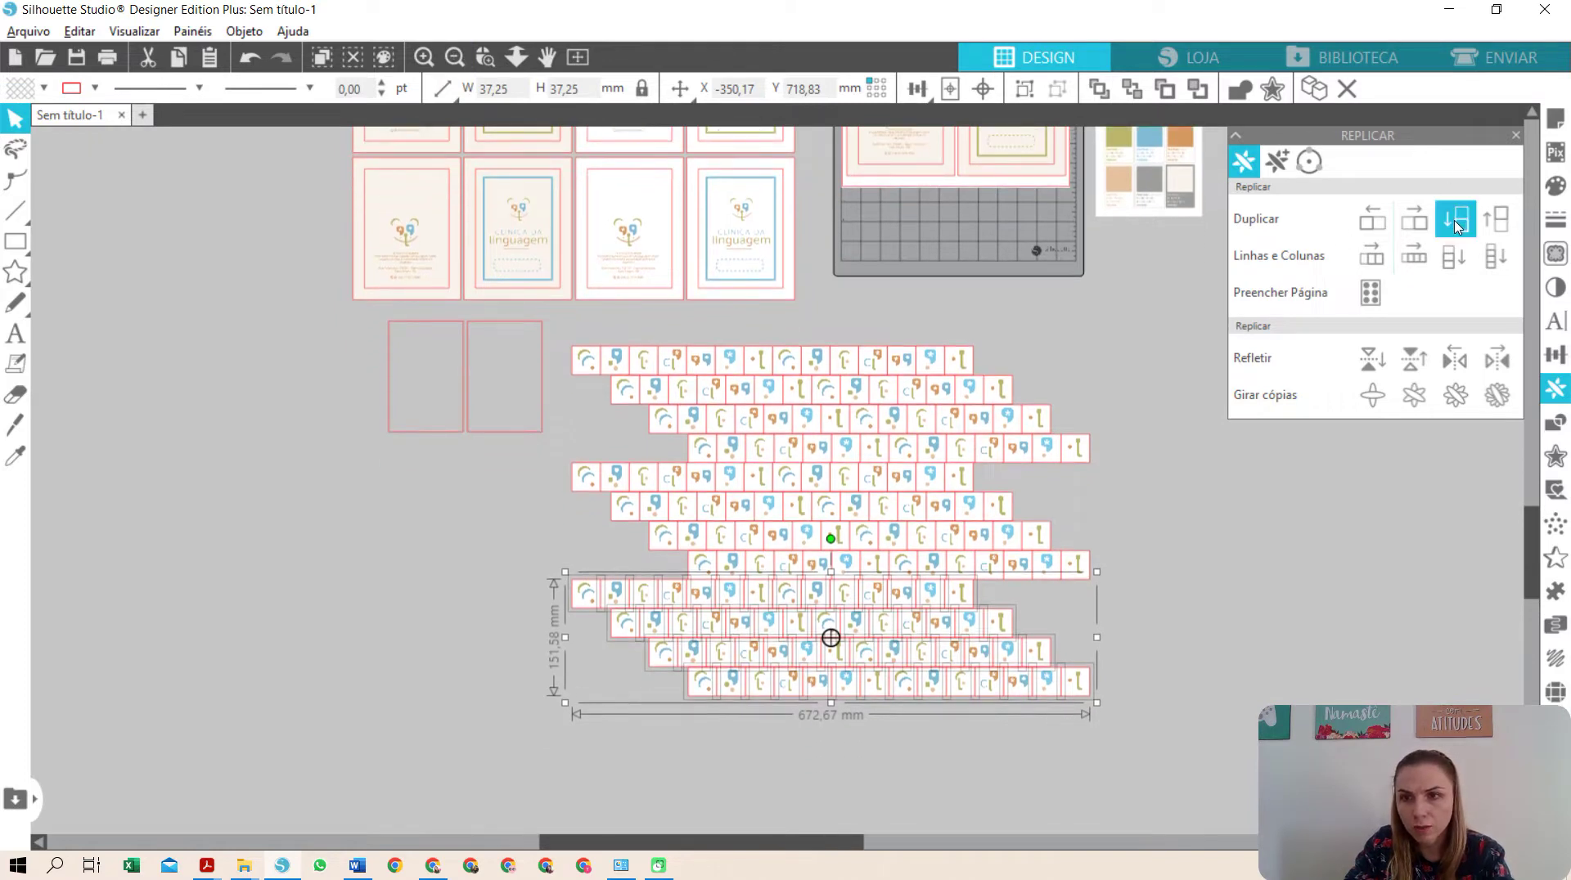
left_click(1456, 219)
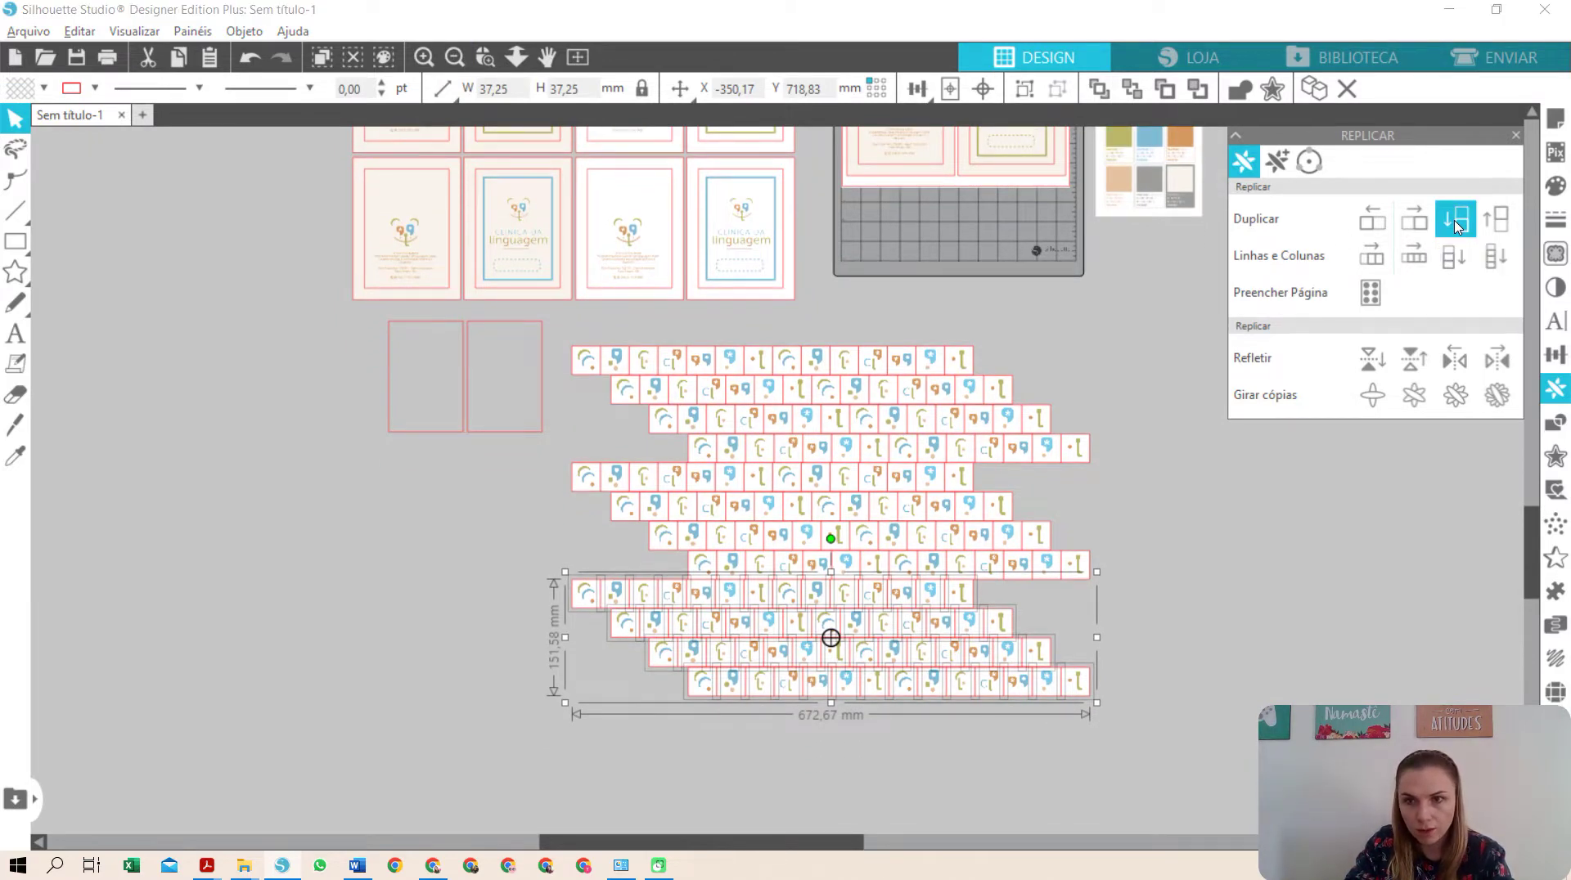
- Delete the icon squares that protrude beyond the left and right sides of the pattern block
left_click(586, 383)
left_click_drag(573, 324, 652, 801)
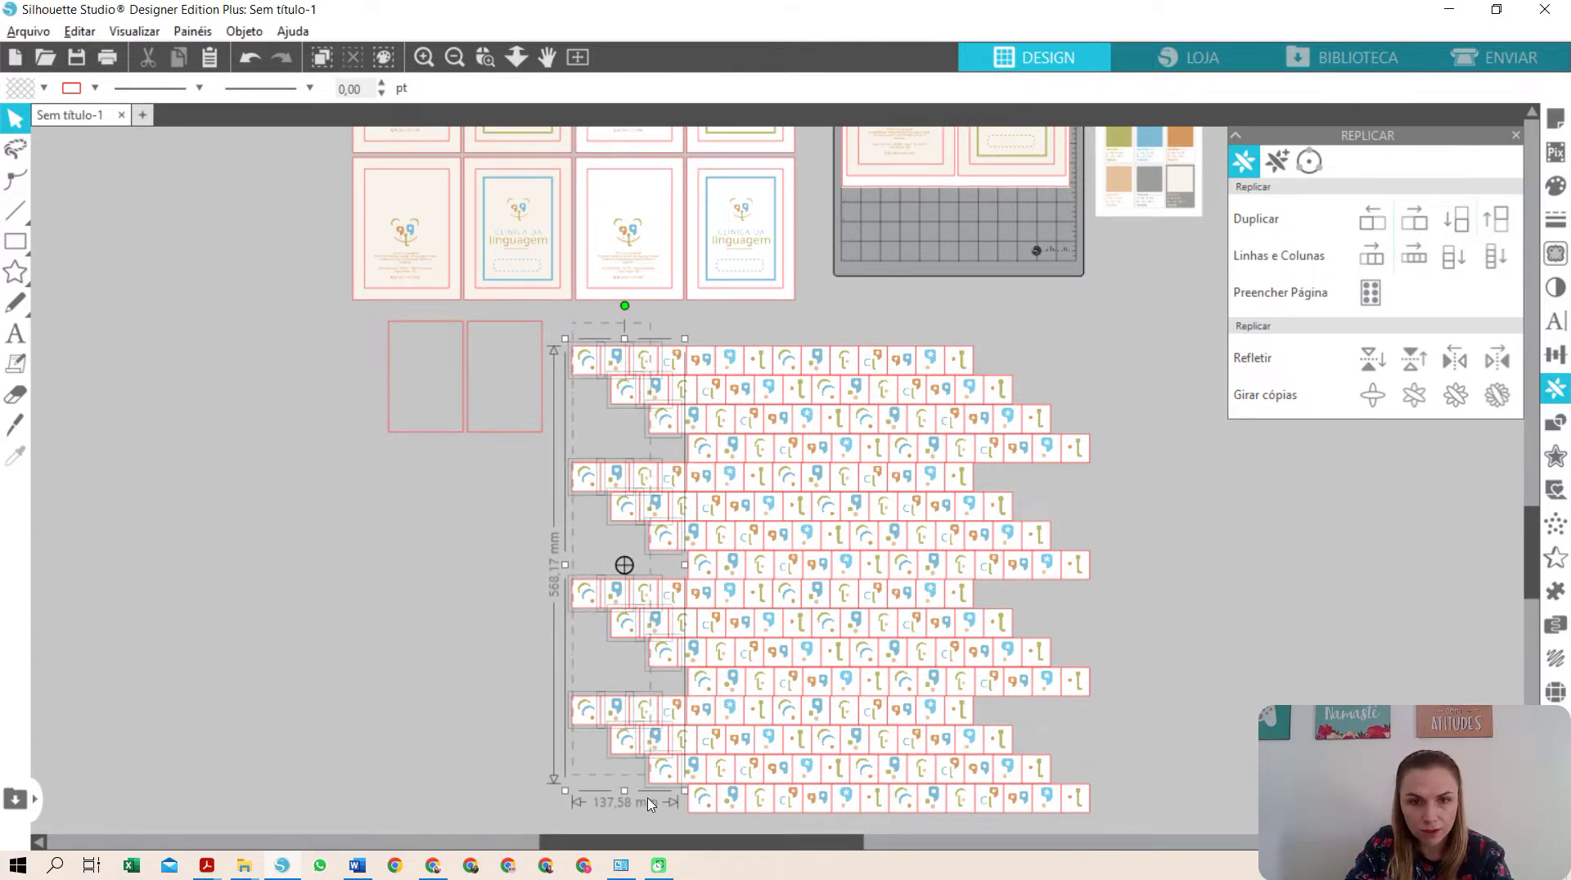
key("Delete")
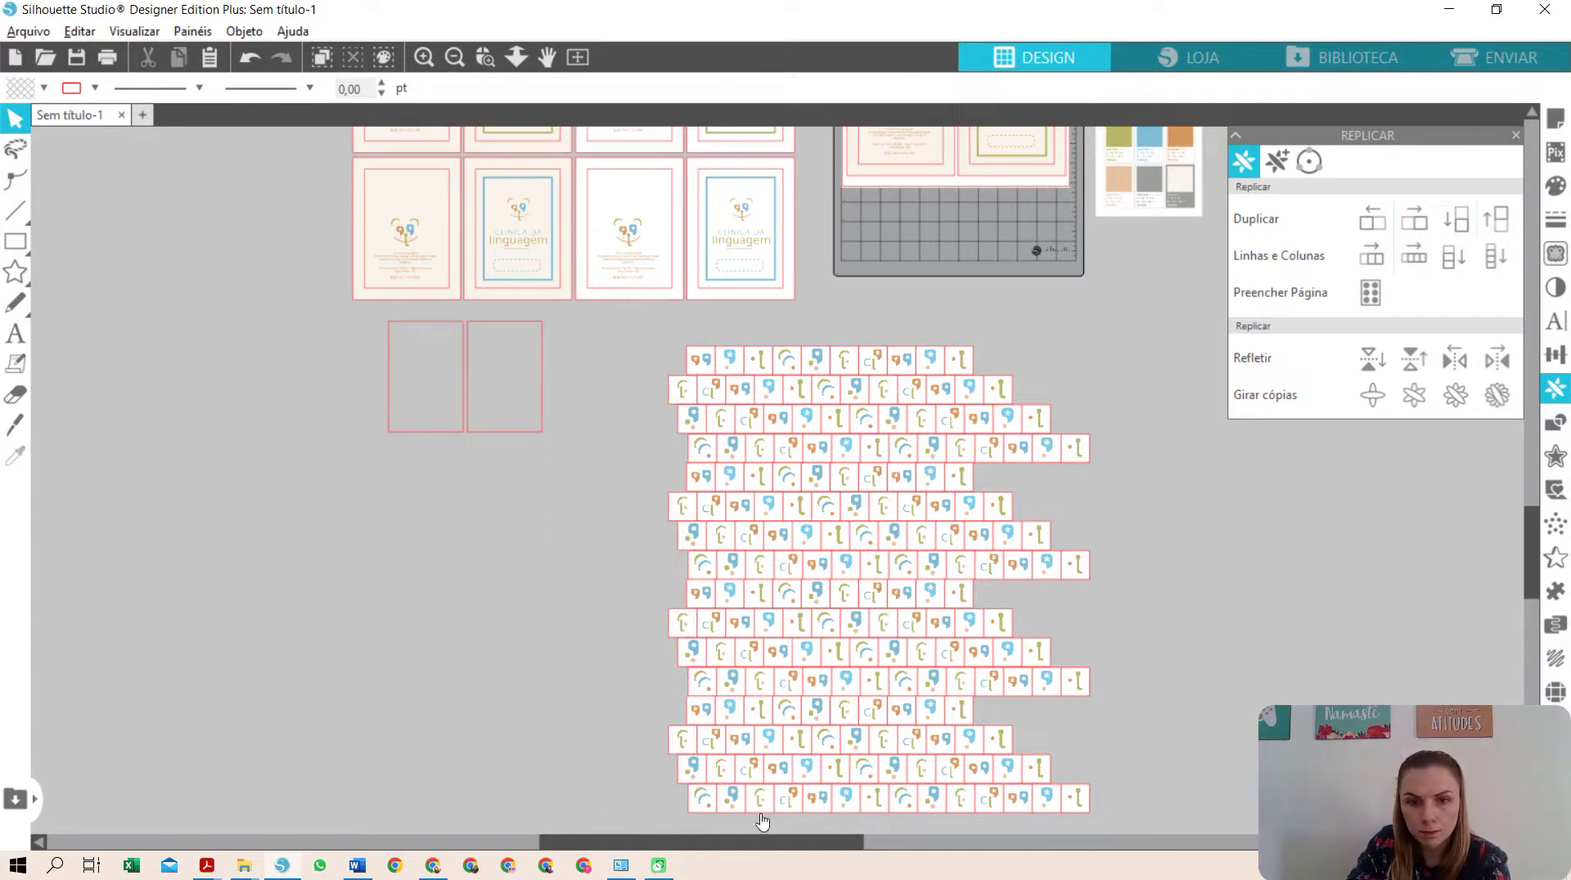
left_click_drag(1138, 832, 984, 334)
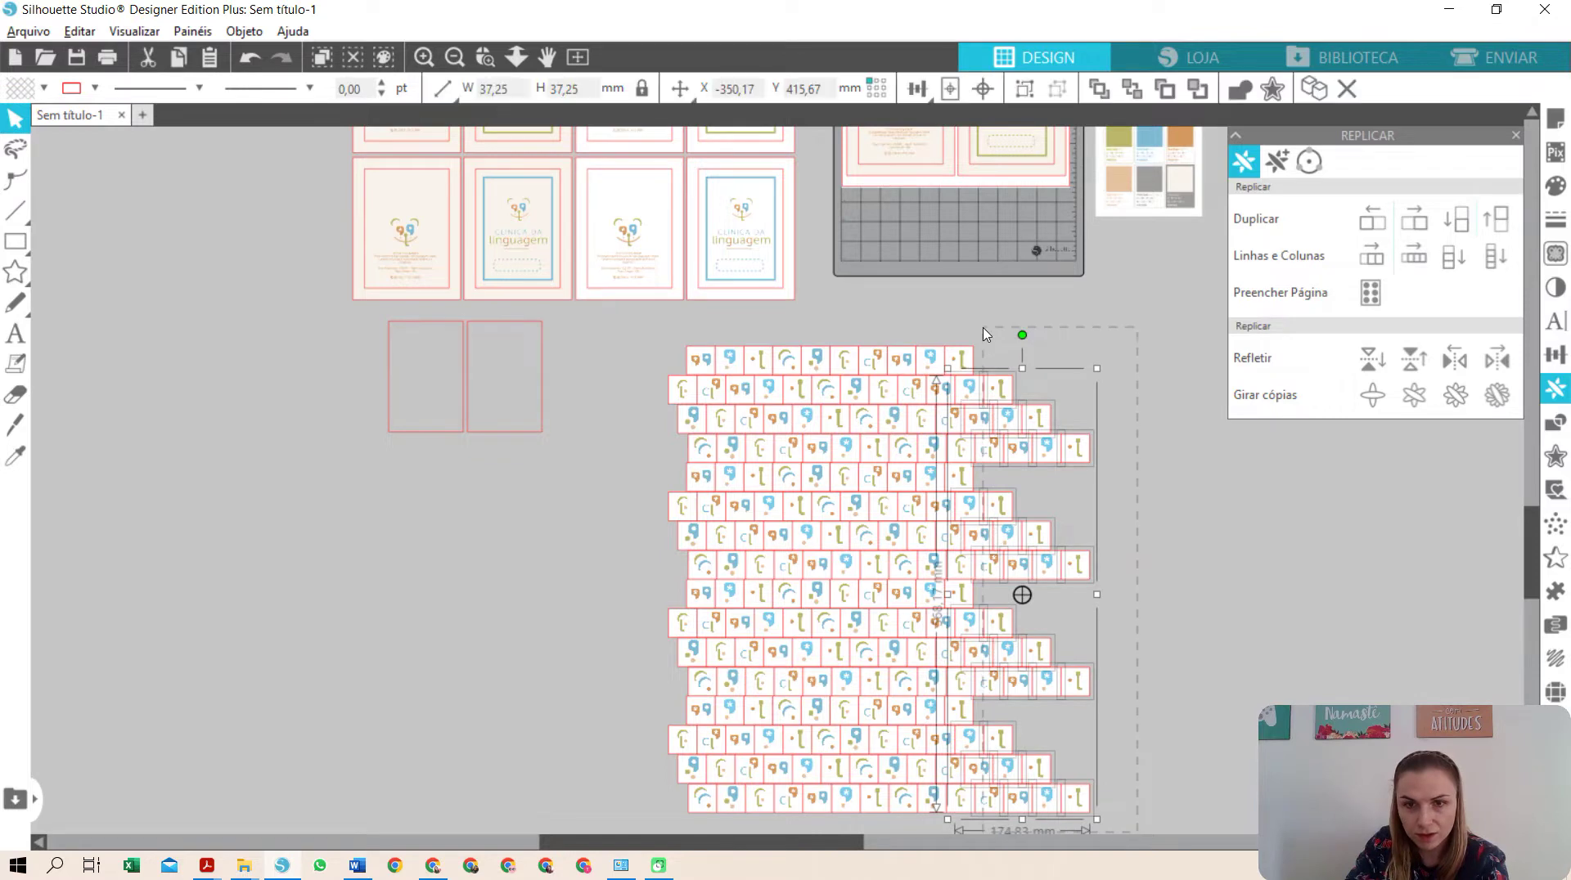
key("Delete")
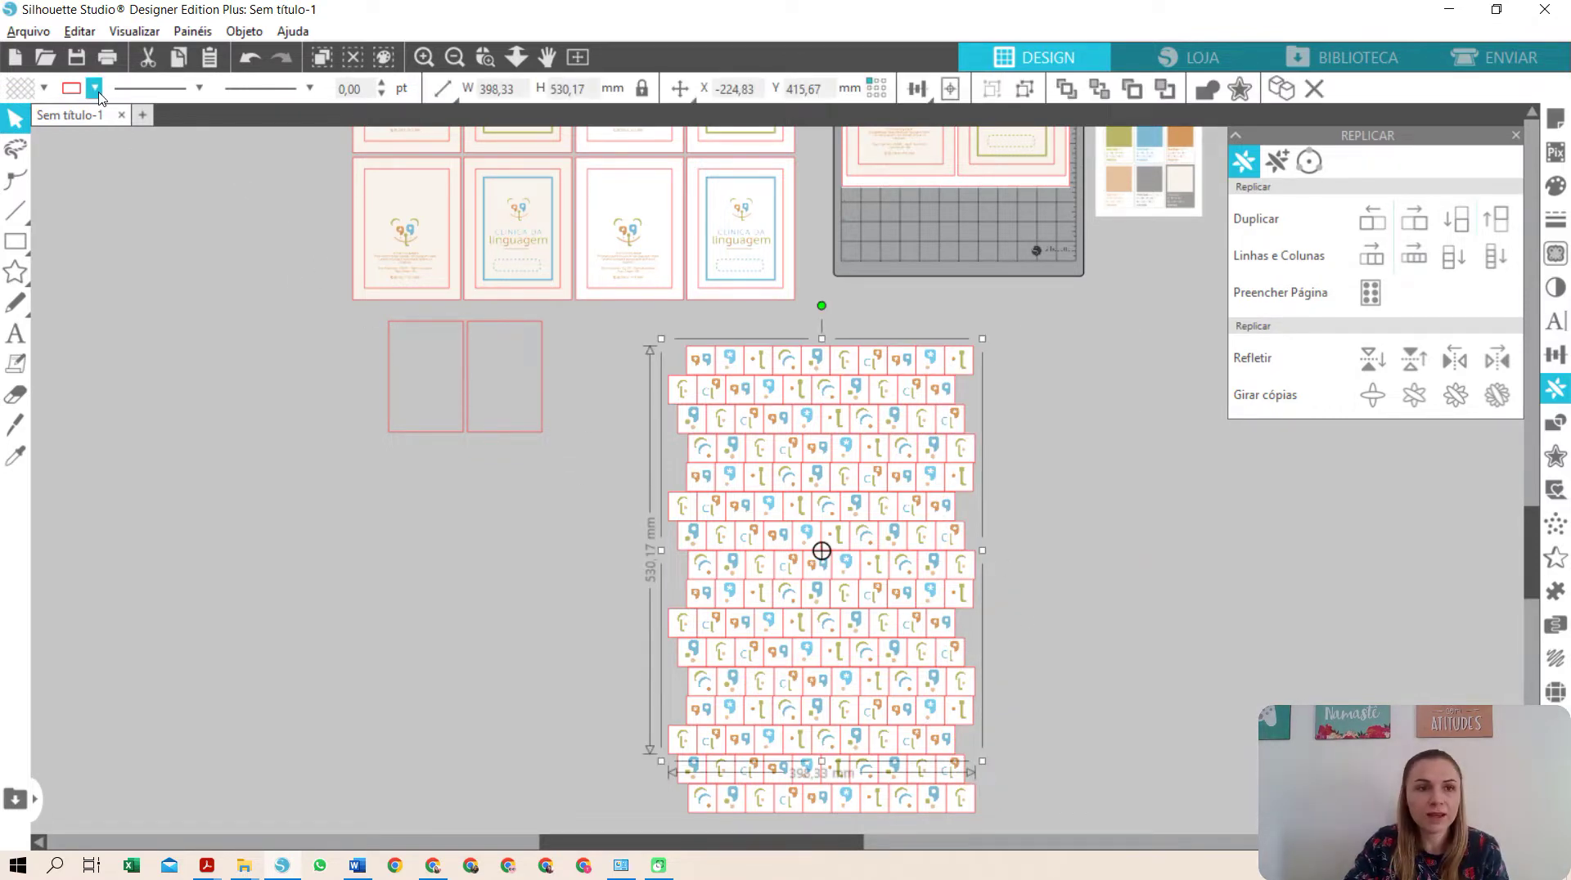
- Remove the outlines from the upper fourteen icon rows, group them, and move them at reduced size over the left empty rectangle
left_click(96, 88)
left_click(149, 120)
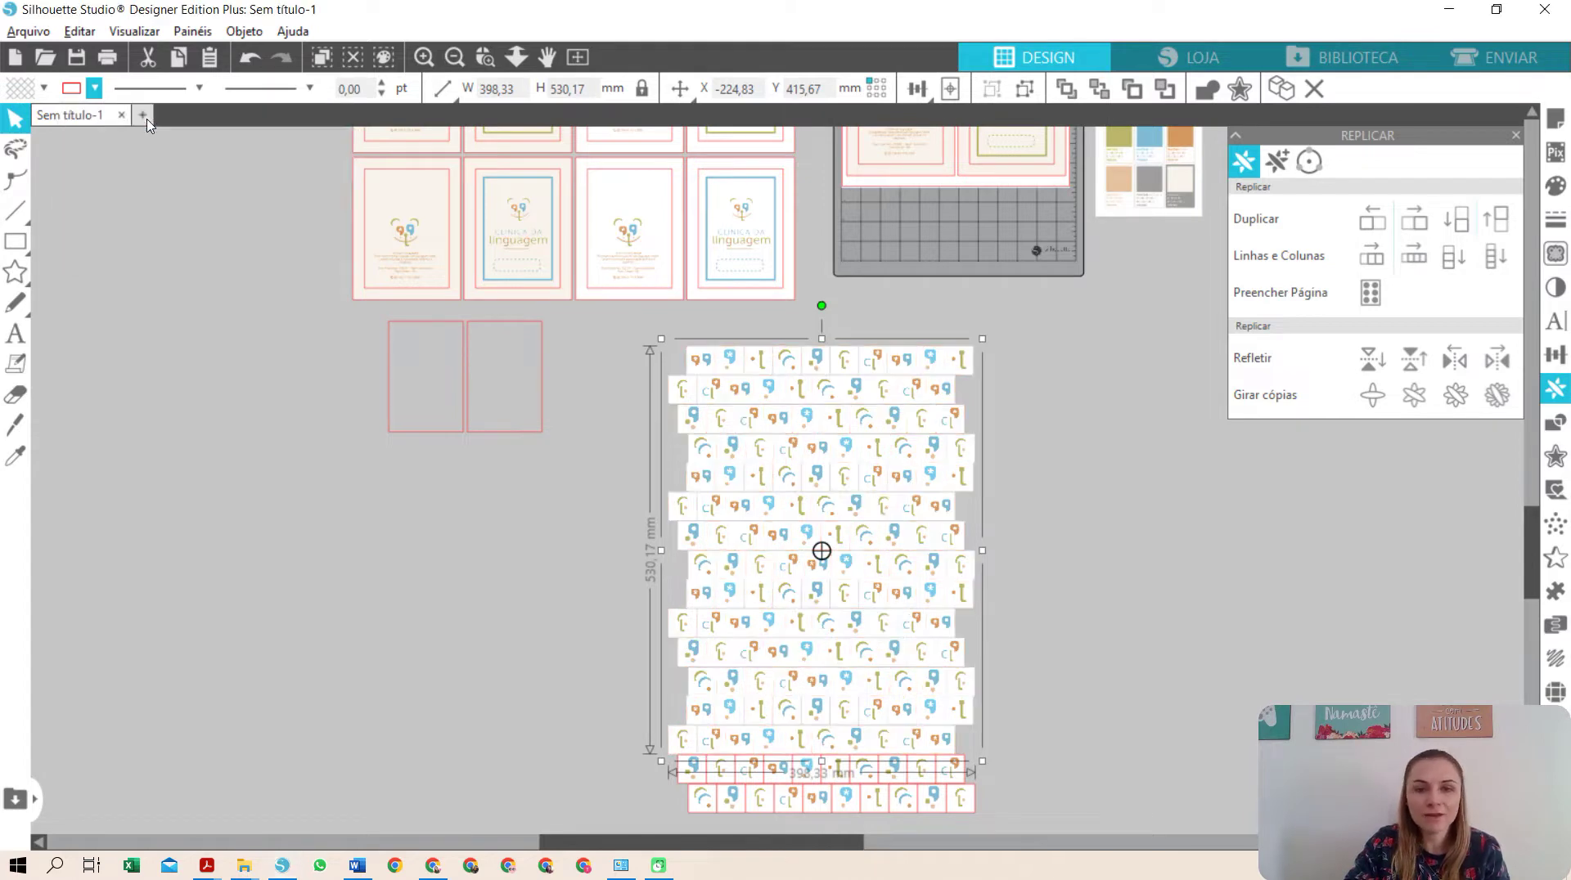
left_click_drag(877, 638, 885, 615)
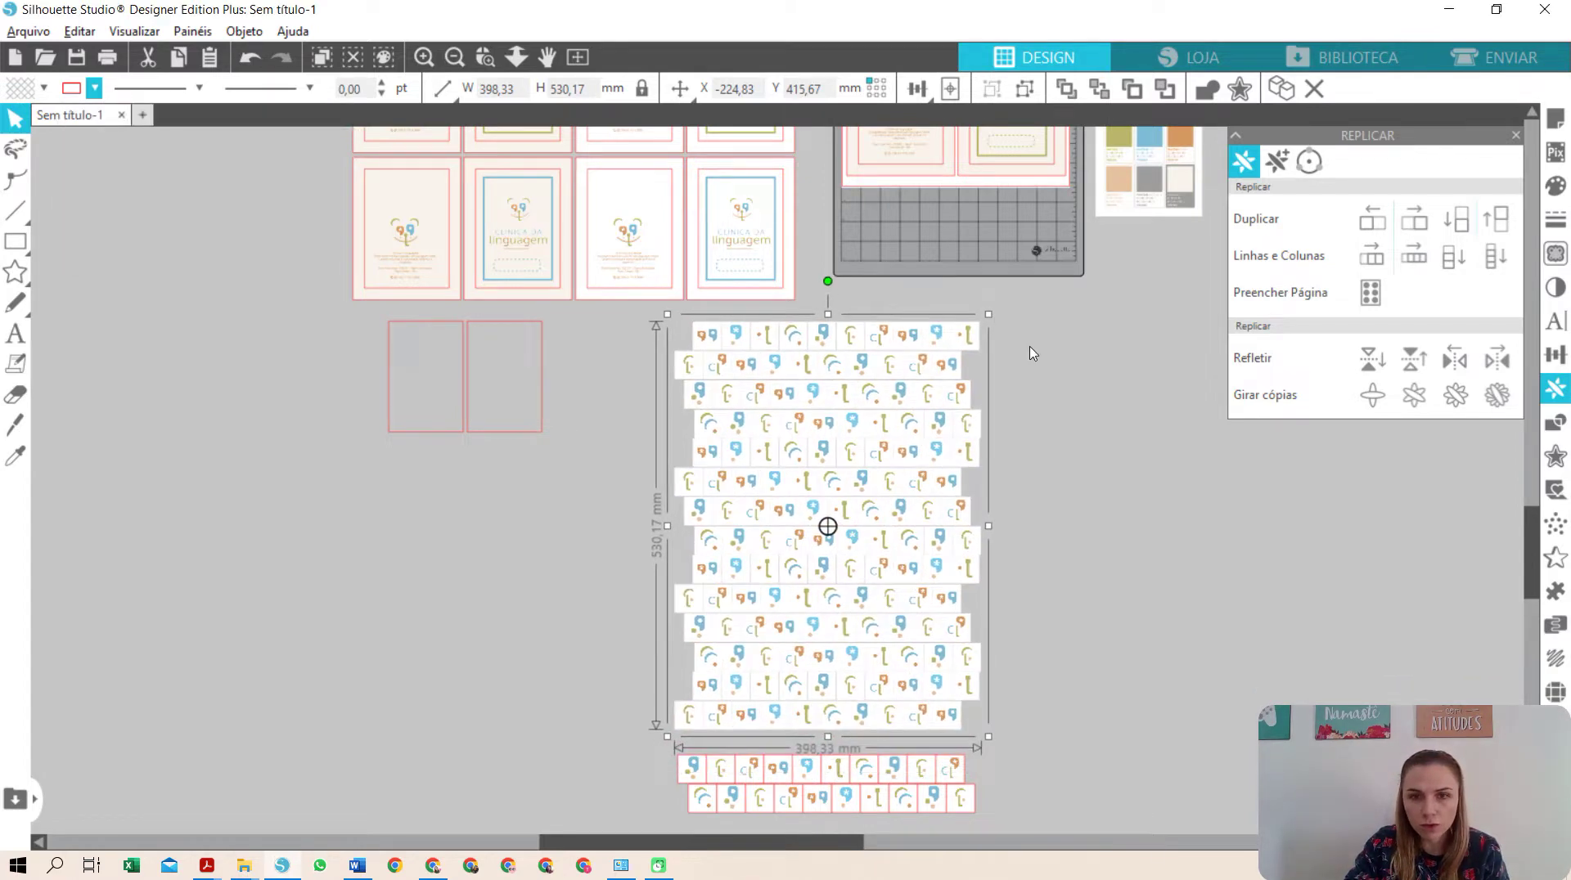
left_click_drag(957, 375, 473, 409)
- Delete the two leftover outlined icon rows below the pattern
left_click(691, 767)
scroll(691, 768, "down", 2)
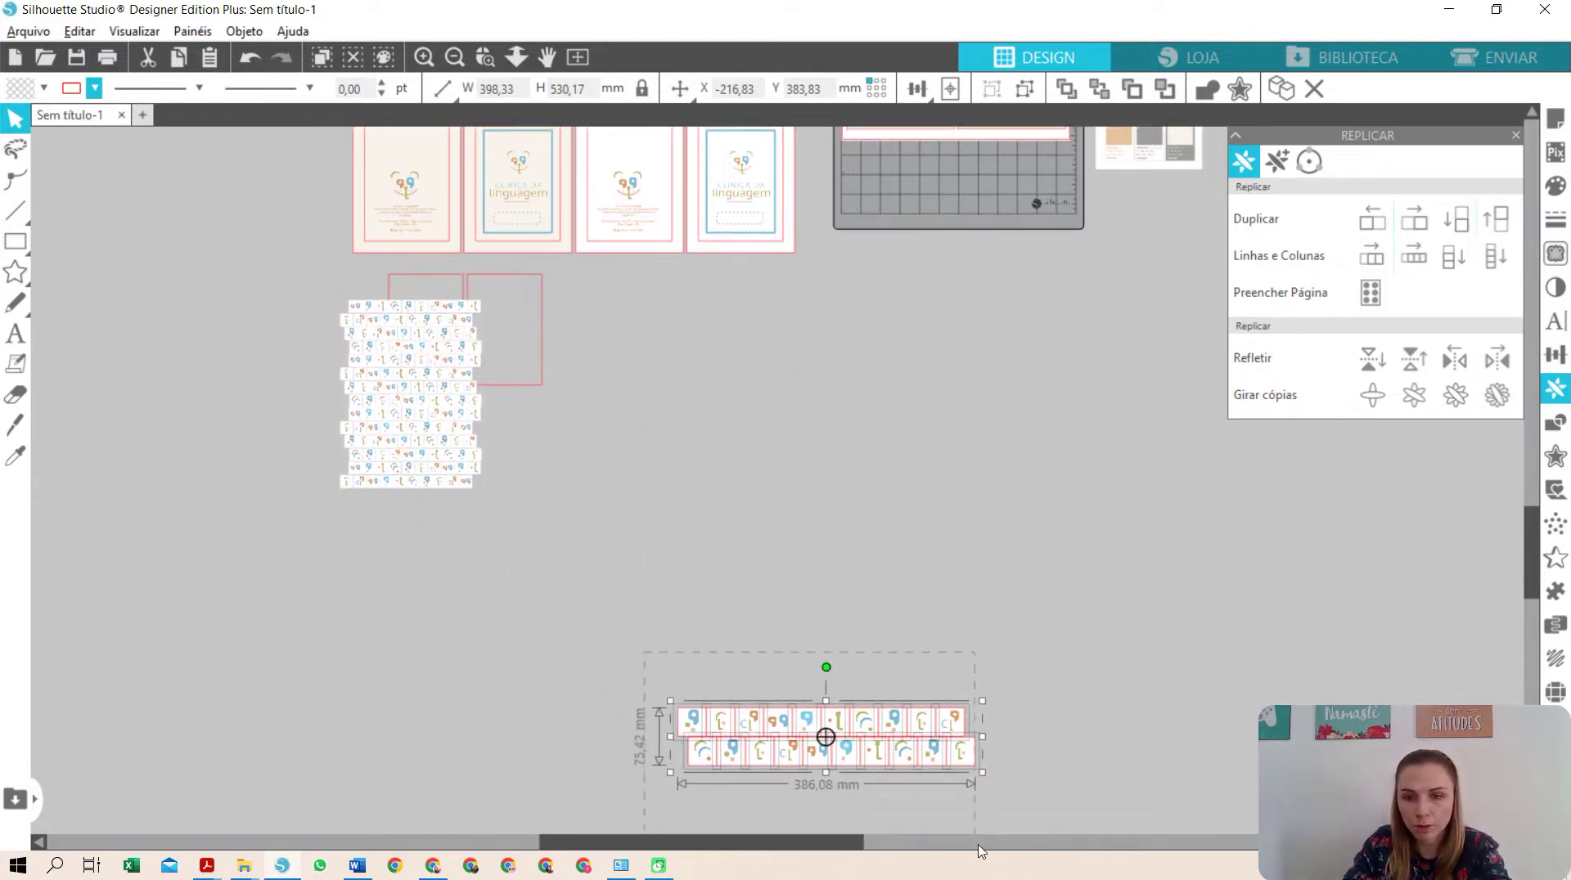
key("Delete")
- Fill the two empty rectangles below the covers with white
left_click(484, 63)
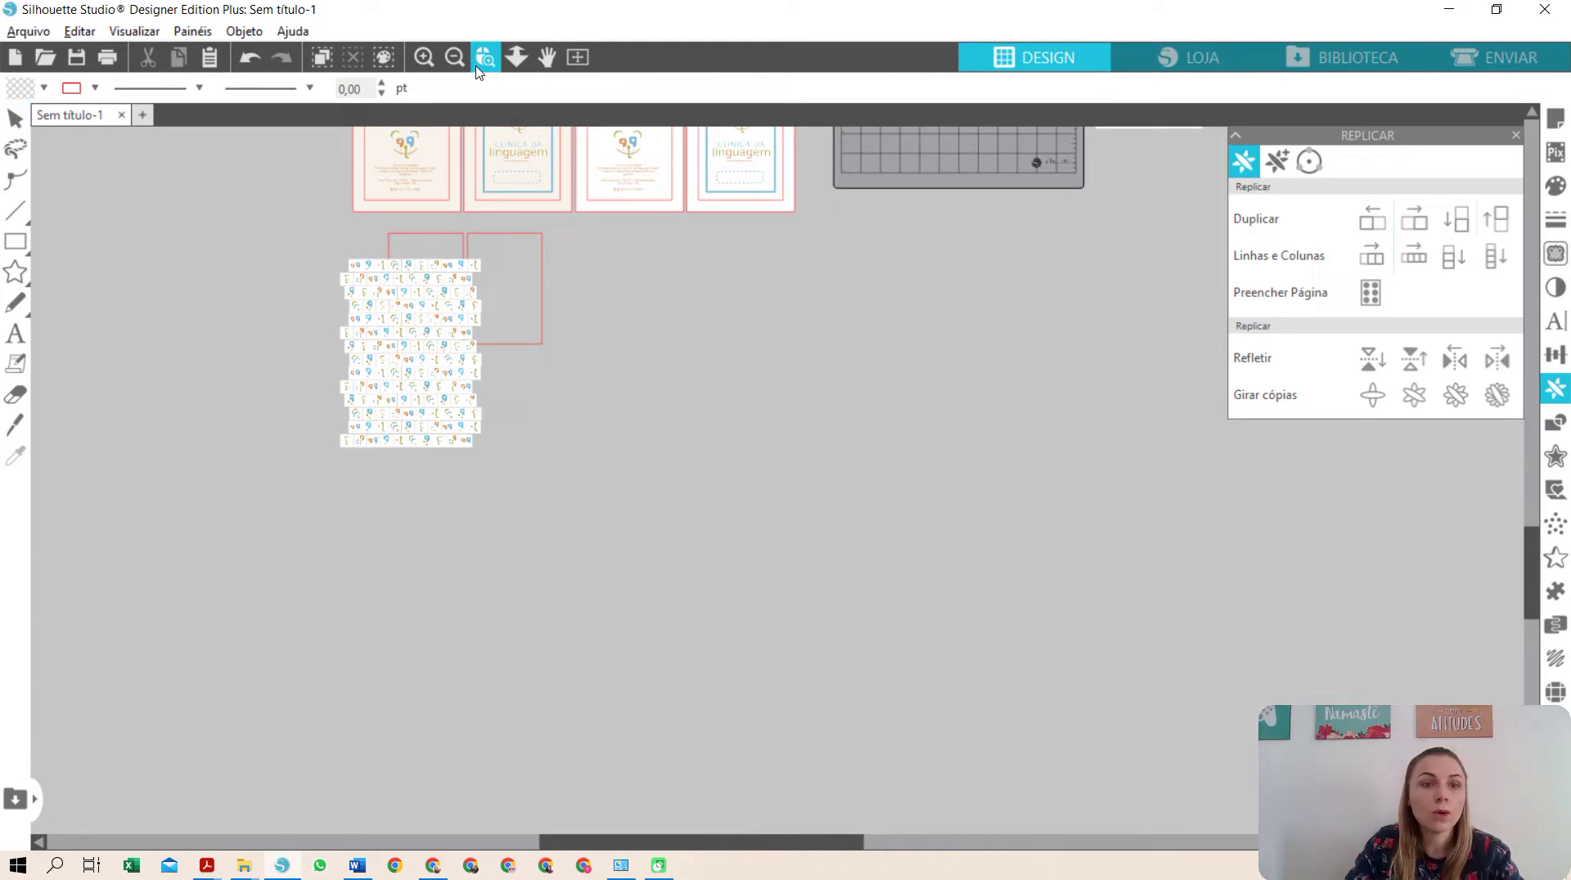
left_click(459, 322)
left_click_drag(702, 183, 834, 259)
left_click(43, 87)
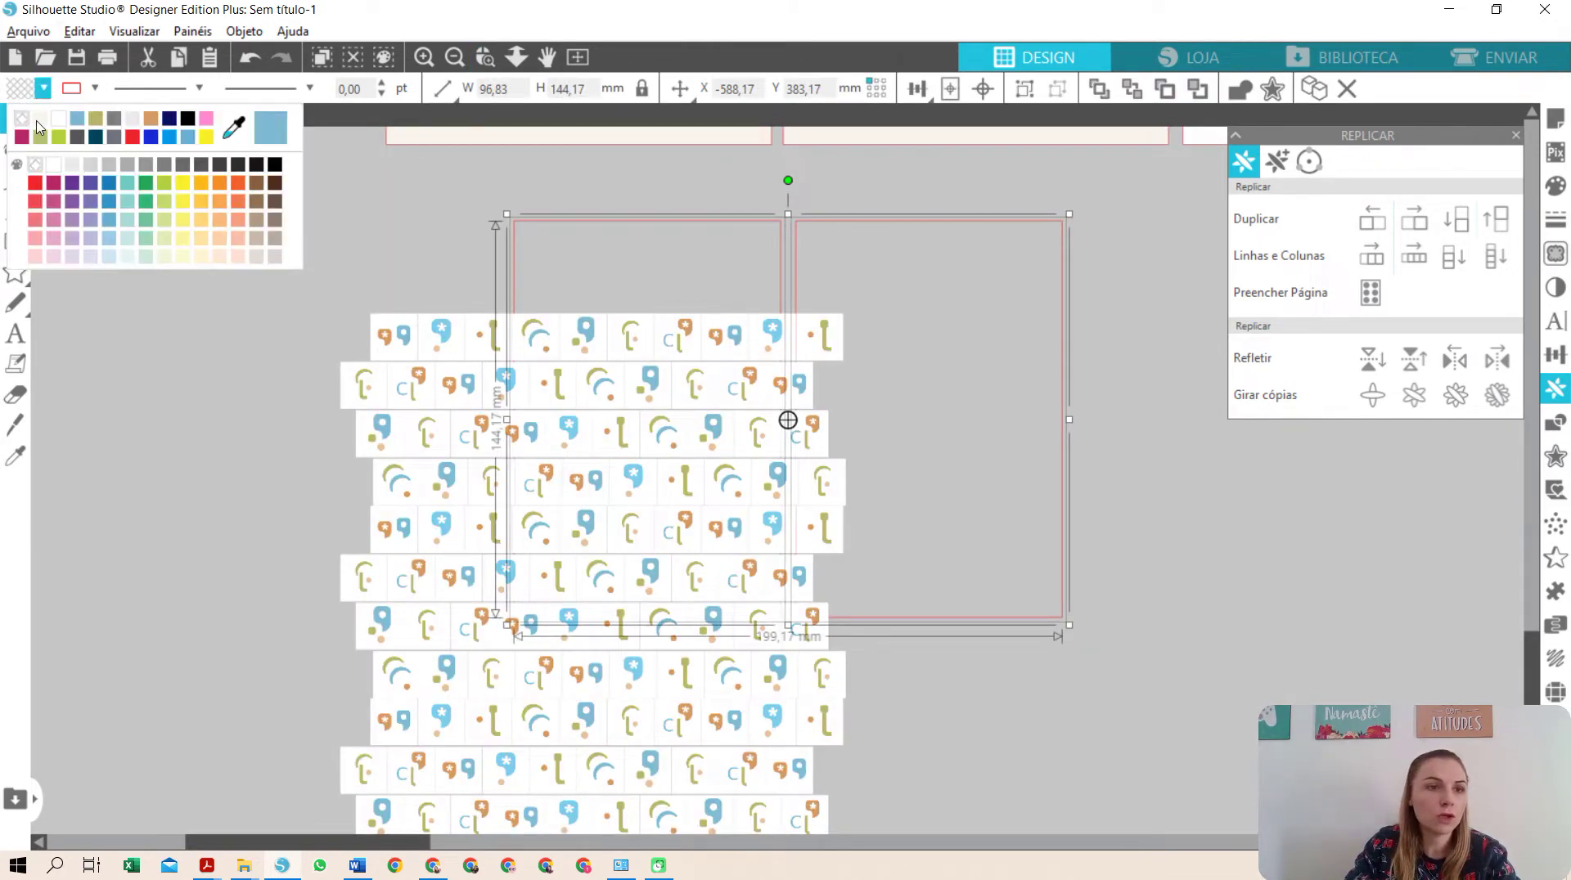
left_click(58, 121)
- Shrink the icon pattern to about 89 × 119 mm and place it at the upper-left corner of the left white rectangle
left_click_drag(584, 459, 744, 351)
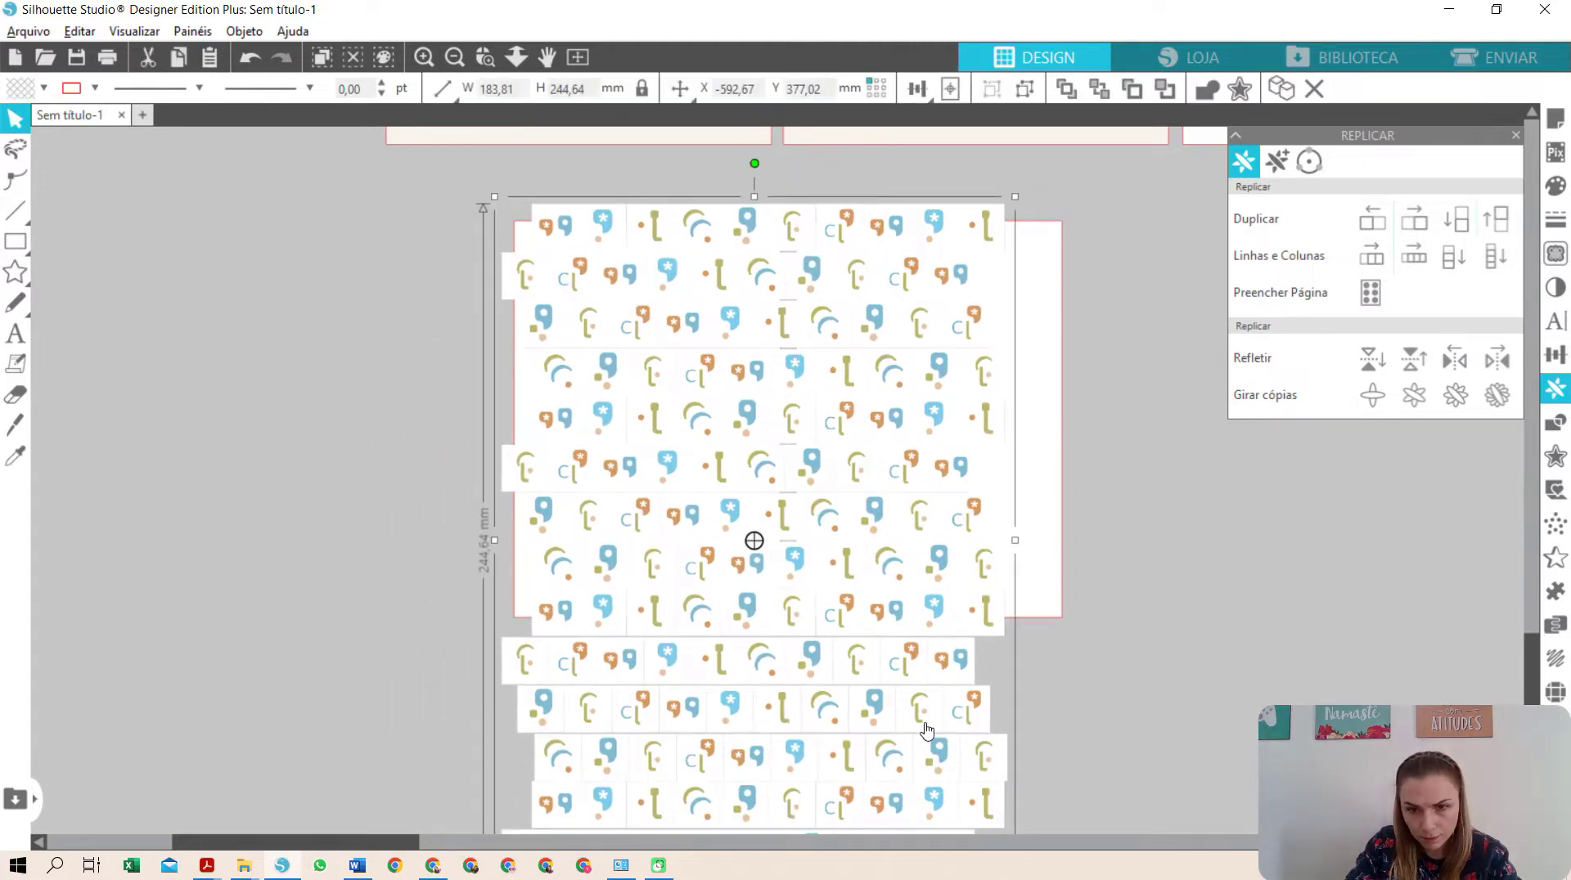
left_click_drag(939, 750, 895, 650)
left_click_drag(970, 783, 648, 433)
left_click_drag(614, 334, 673, 462)
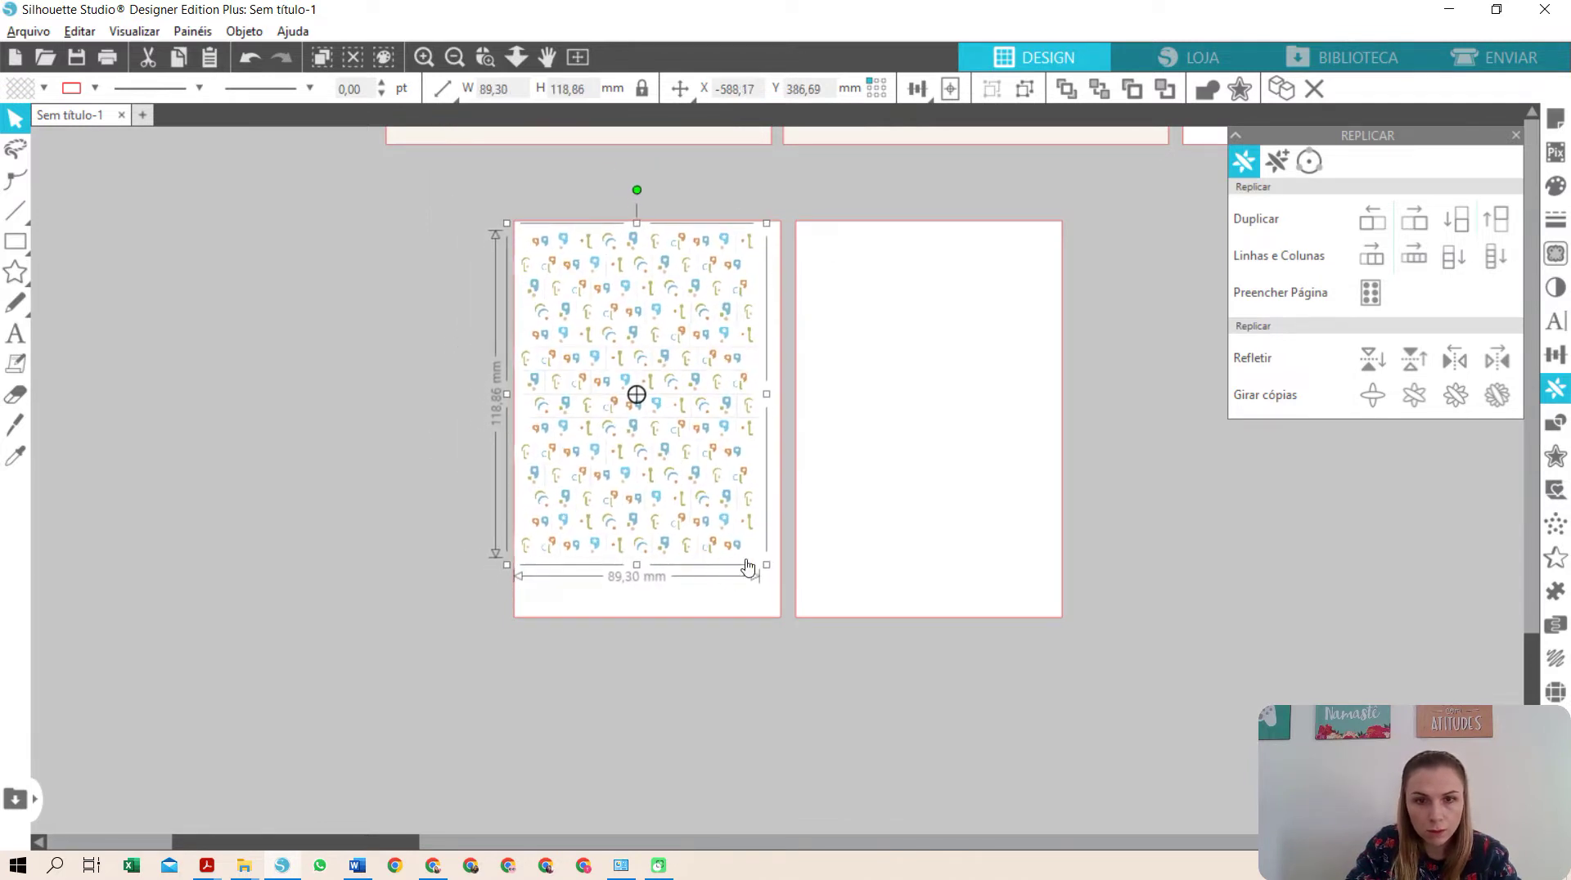
- Enlarge and stretch the icon pattern to about 99.5 × 140.5 mm so it covers the left white rectangle
left_click_drag(766, 566, 788, 592)
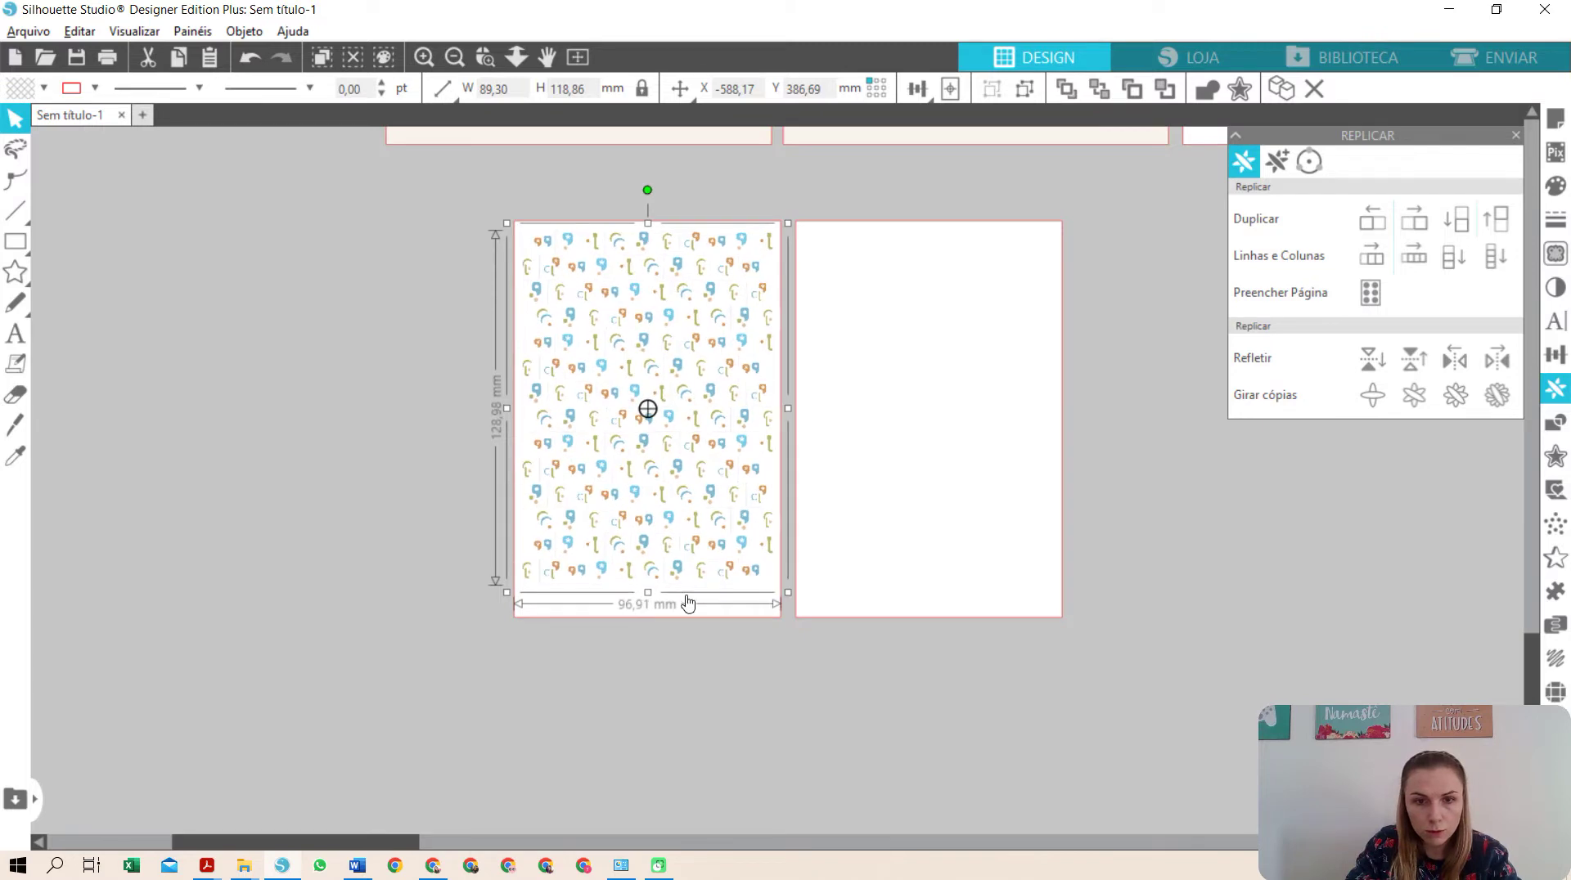
left_click_drag(646, 594, 647, 616)
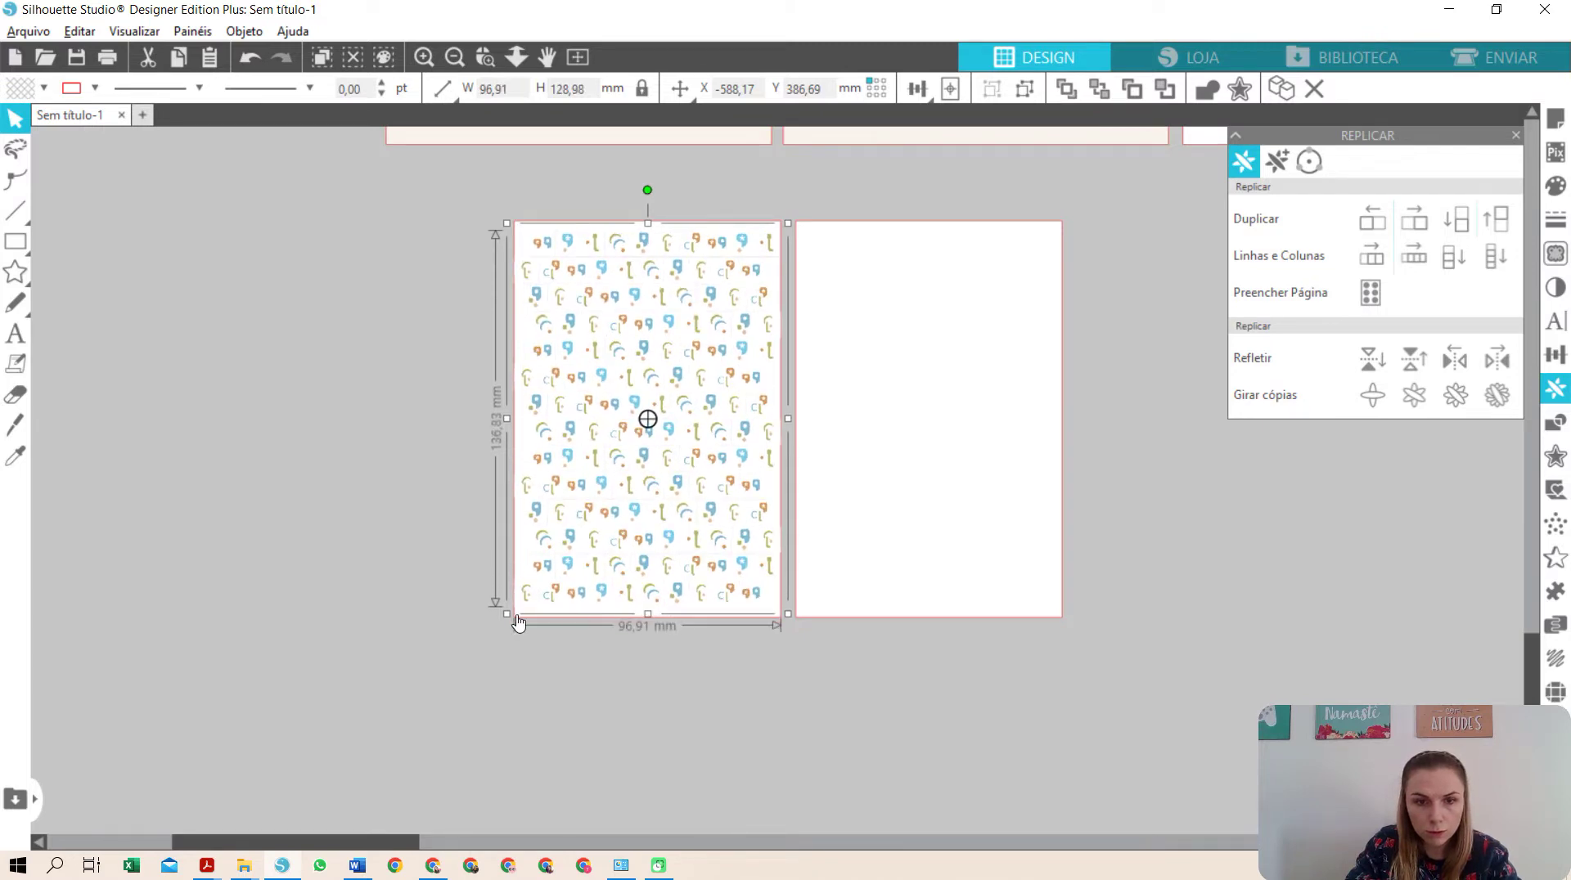
left_click(655, 704)
left_click(679, 442)
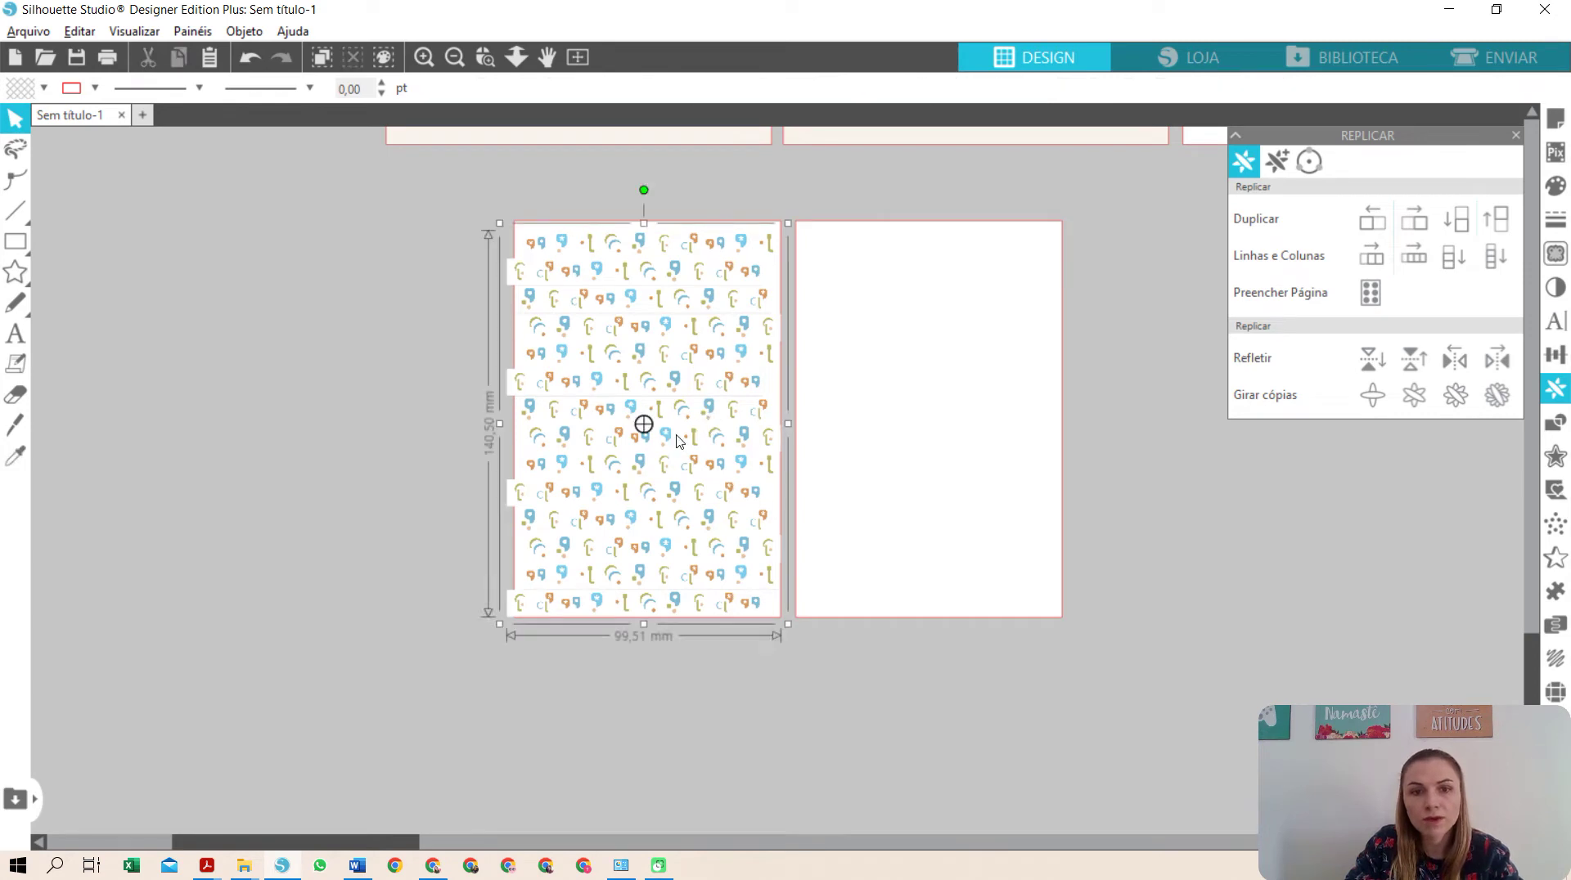
- Delete the plain white right rectangle, duplicate the patterned rectangle to the right, and nudge the copy to leave a small gap
left_click_drag(849, 181, 898, 291)
key("Delete")
left_click(642, 416)
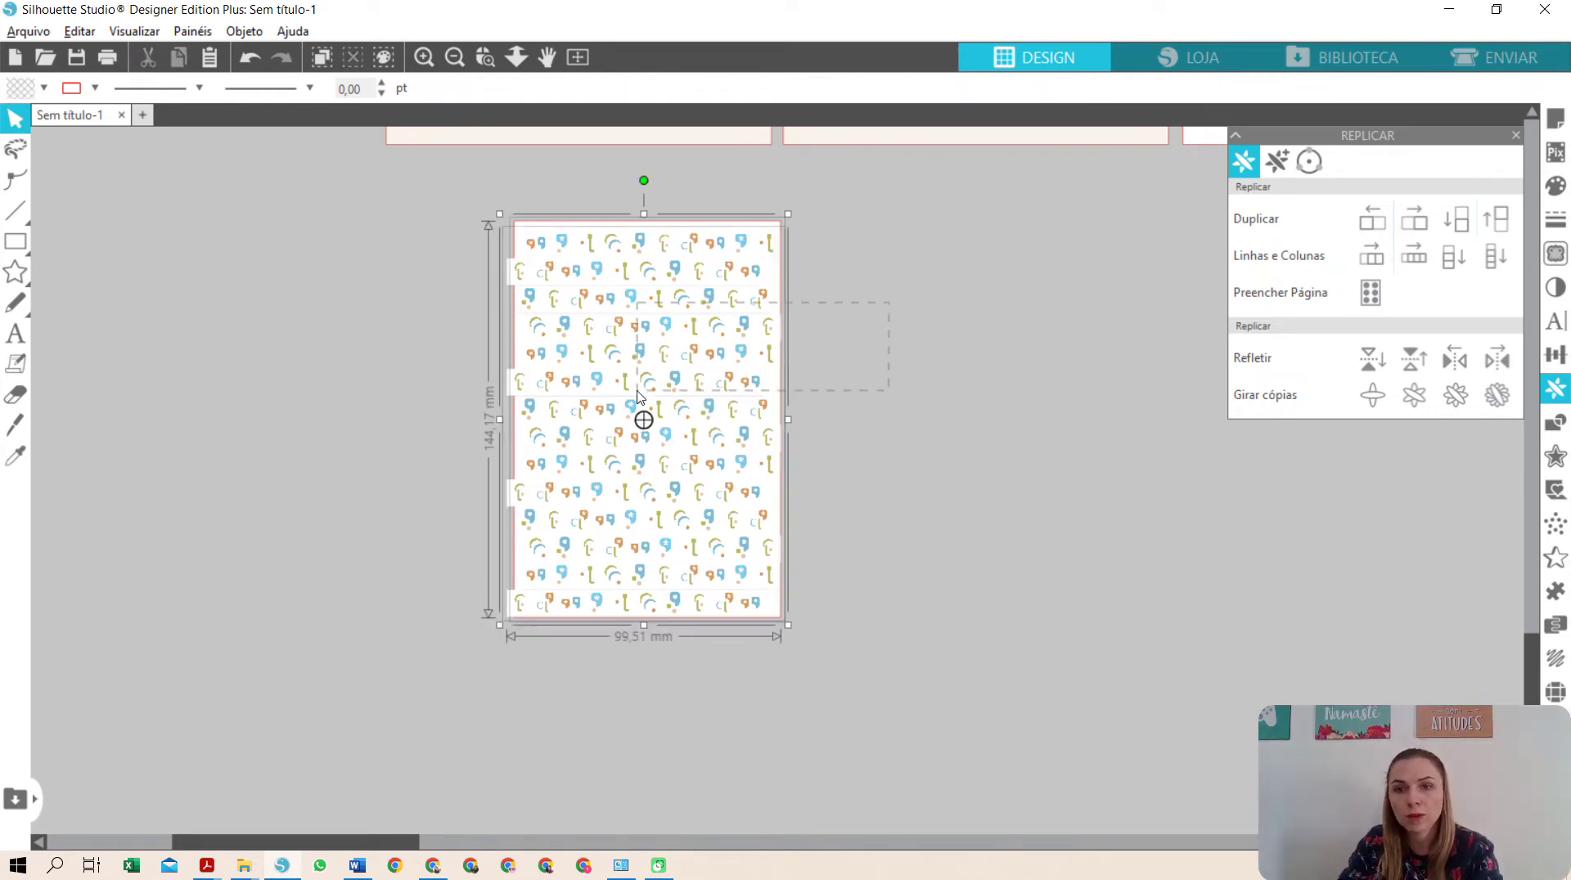
left_click(1413, 220)
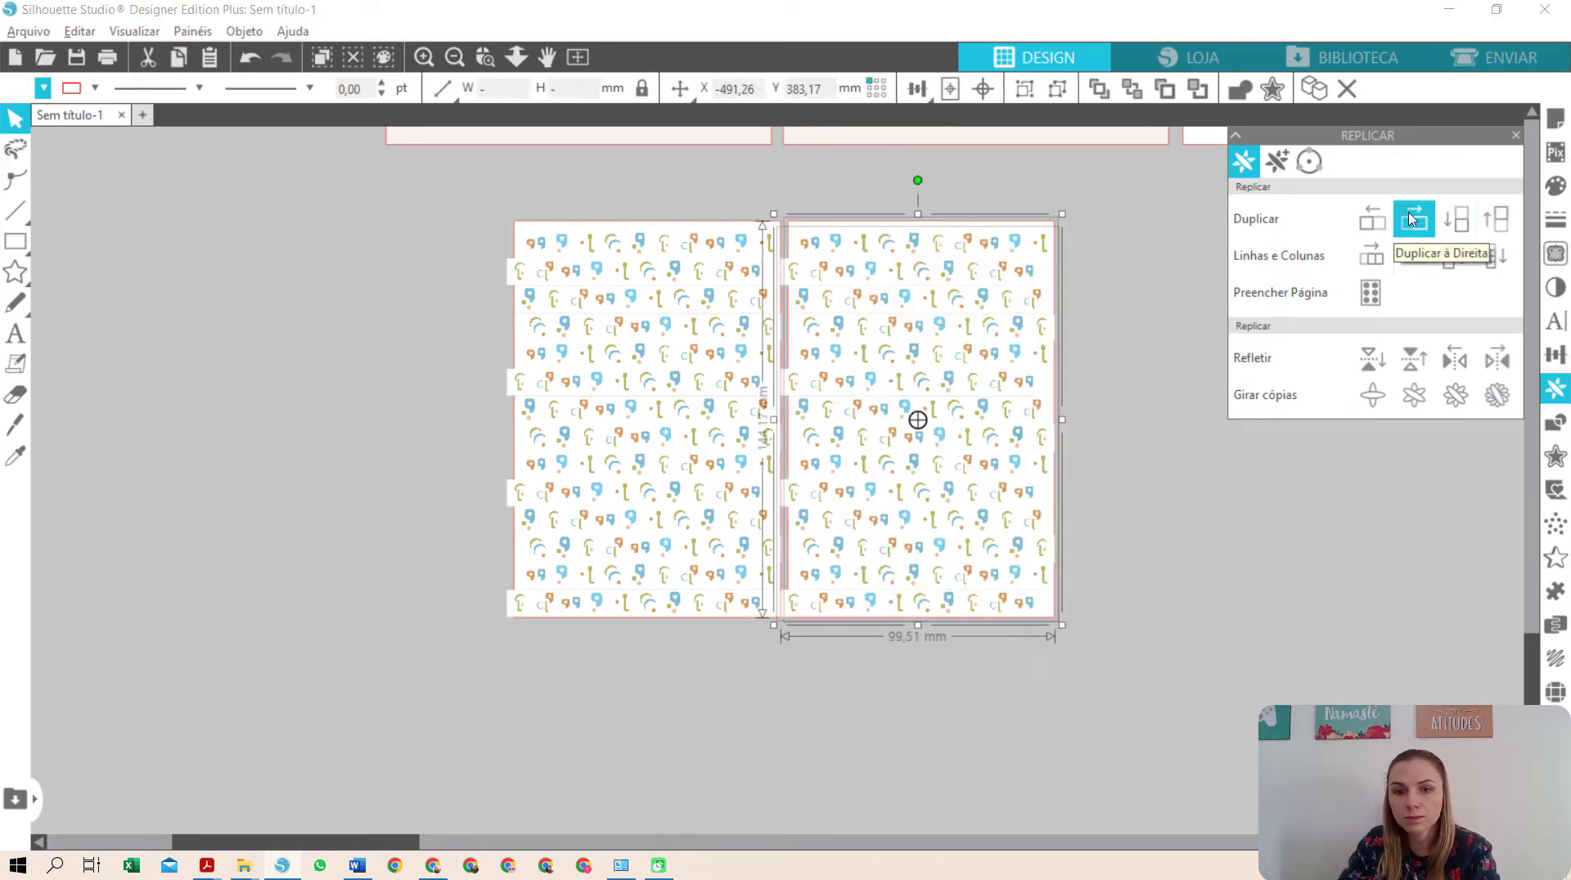
key("Right")
key("Right")
key("Right")
key("Right")
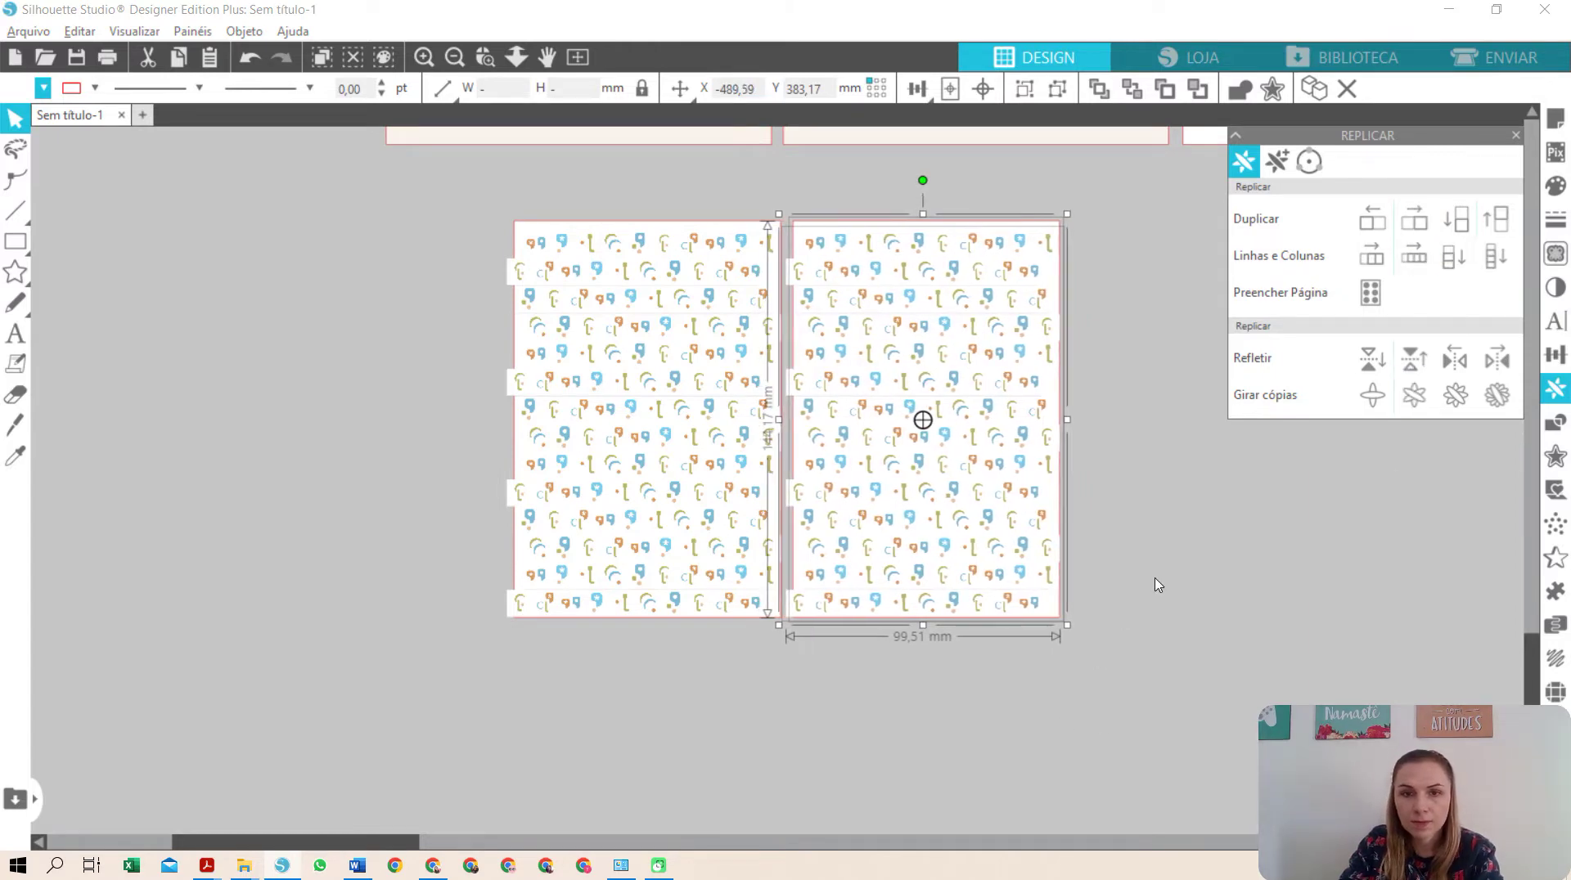
left_click(1156, 538)
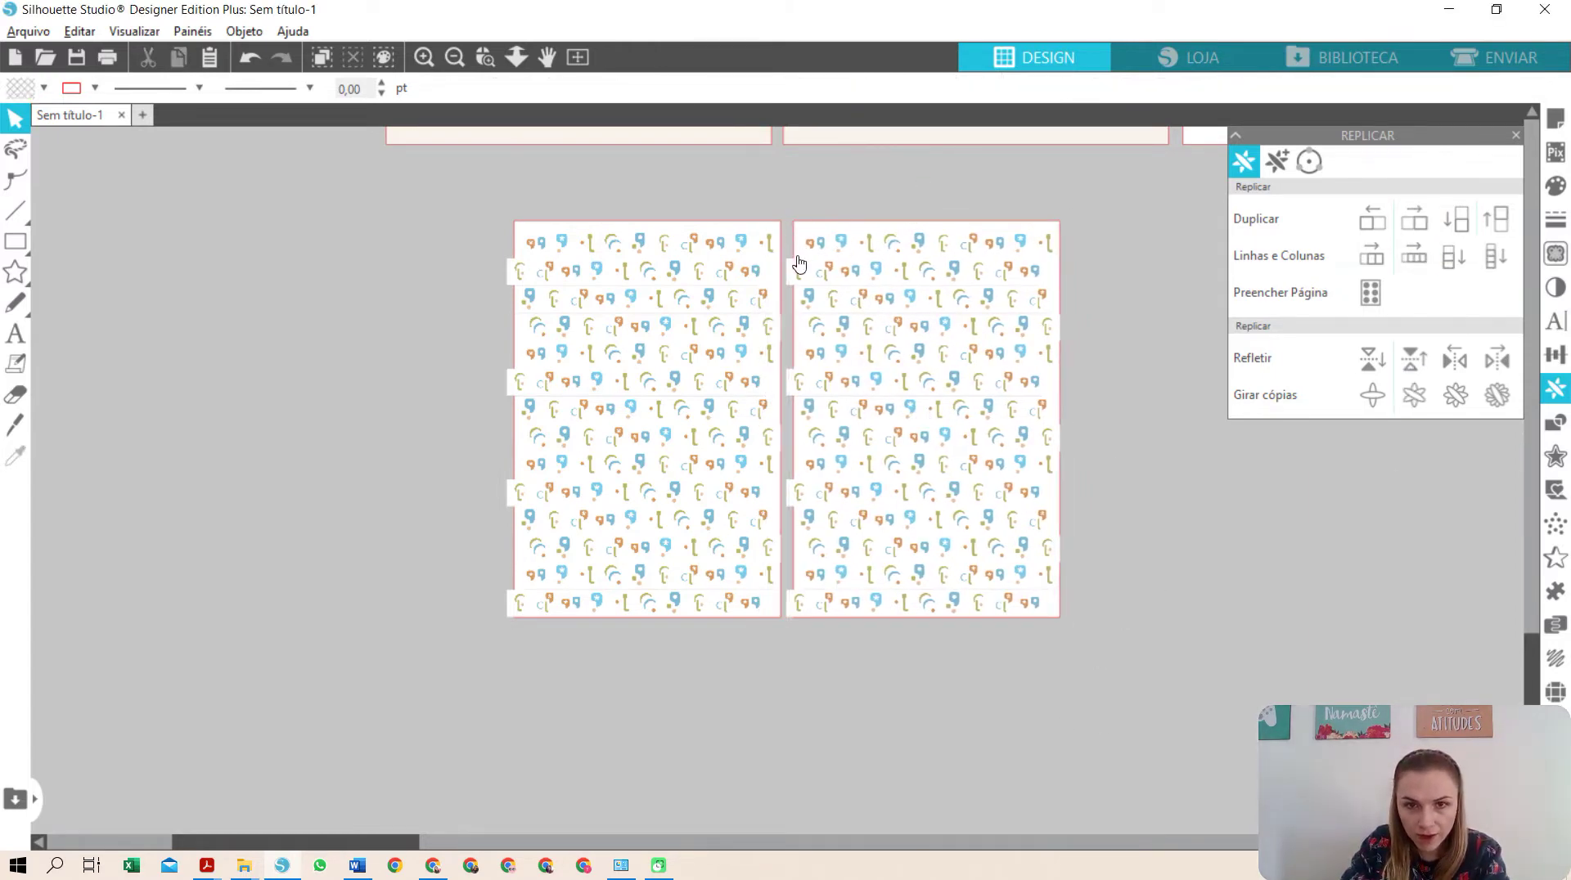
- Ungroup the right patterned rectangle and delete three neighbouring icons in its second-to-last row
left_click_drag(793, 525, 787, 528)
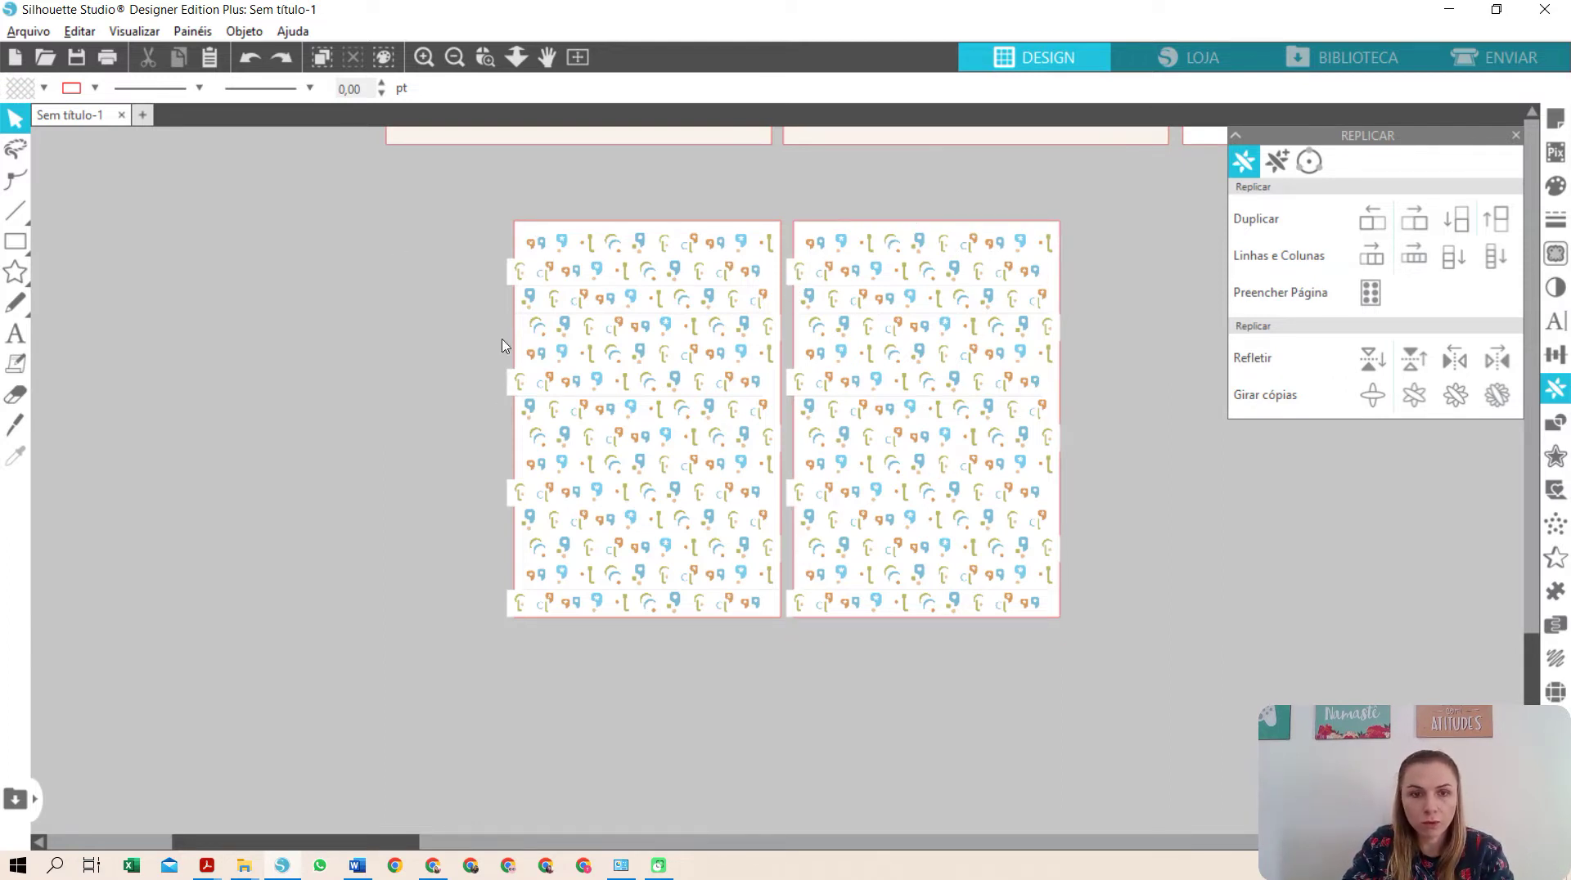
right_click(945, 577)
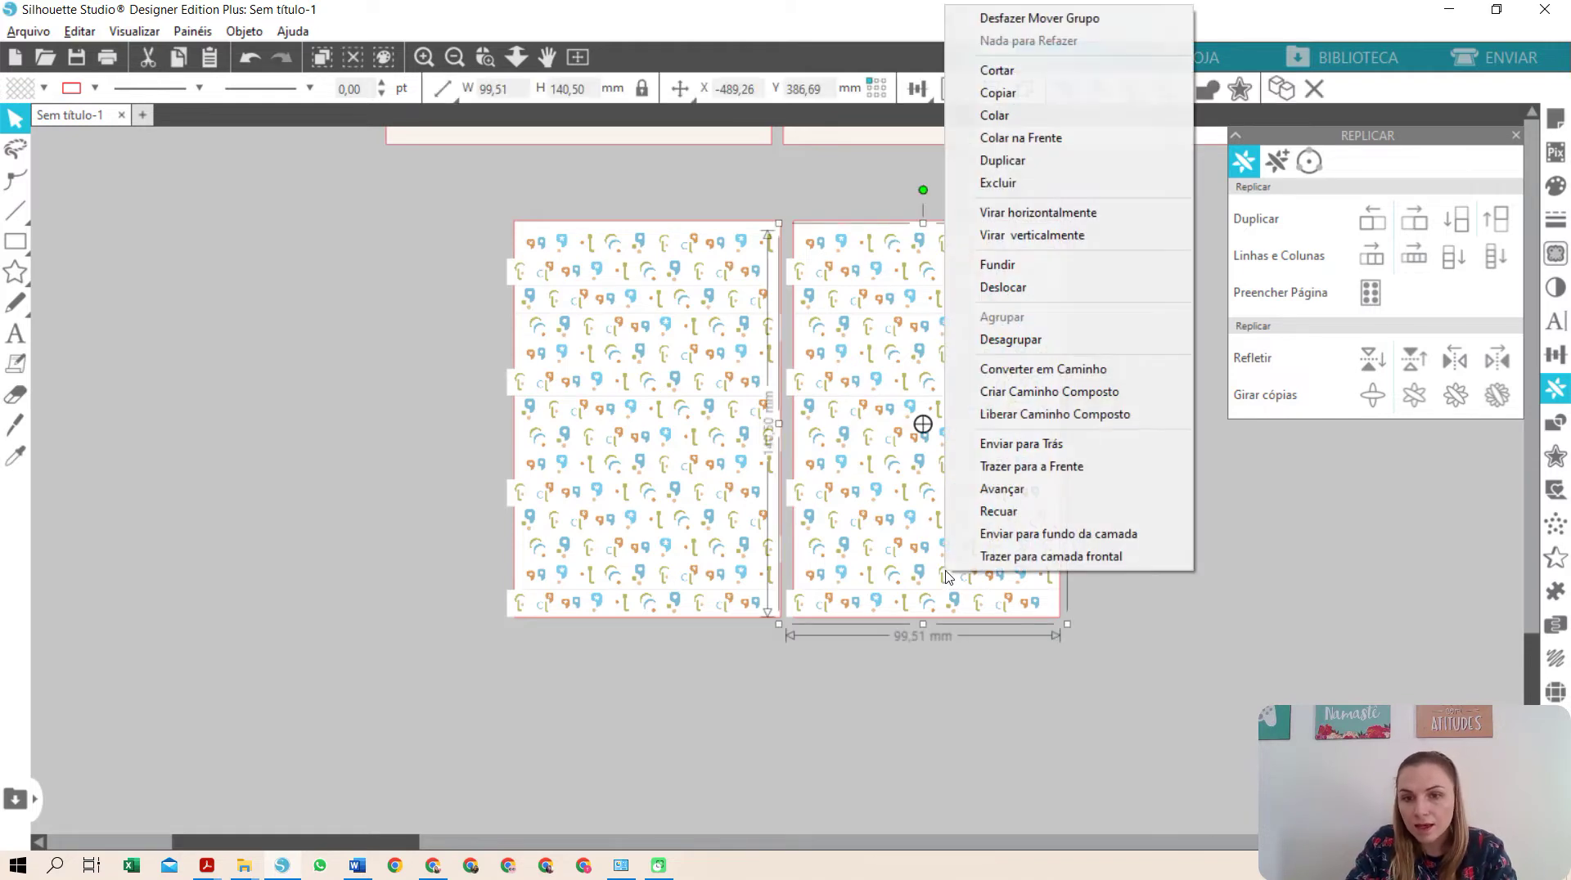
left_click(1041, 338)
left_click(1145, 573)
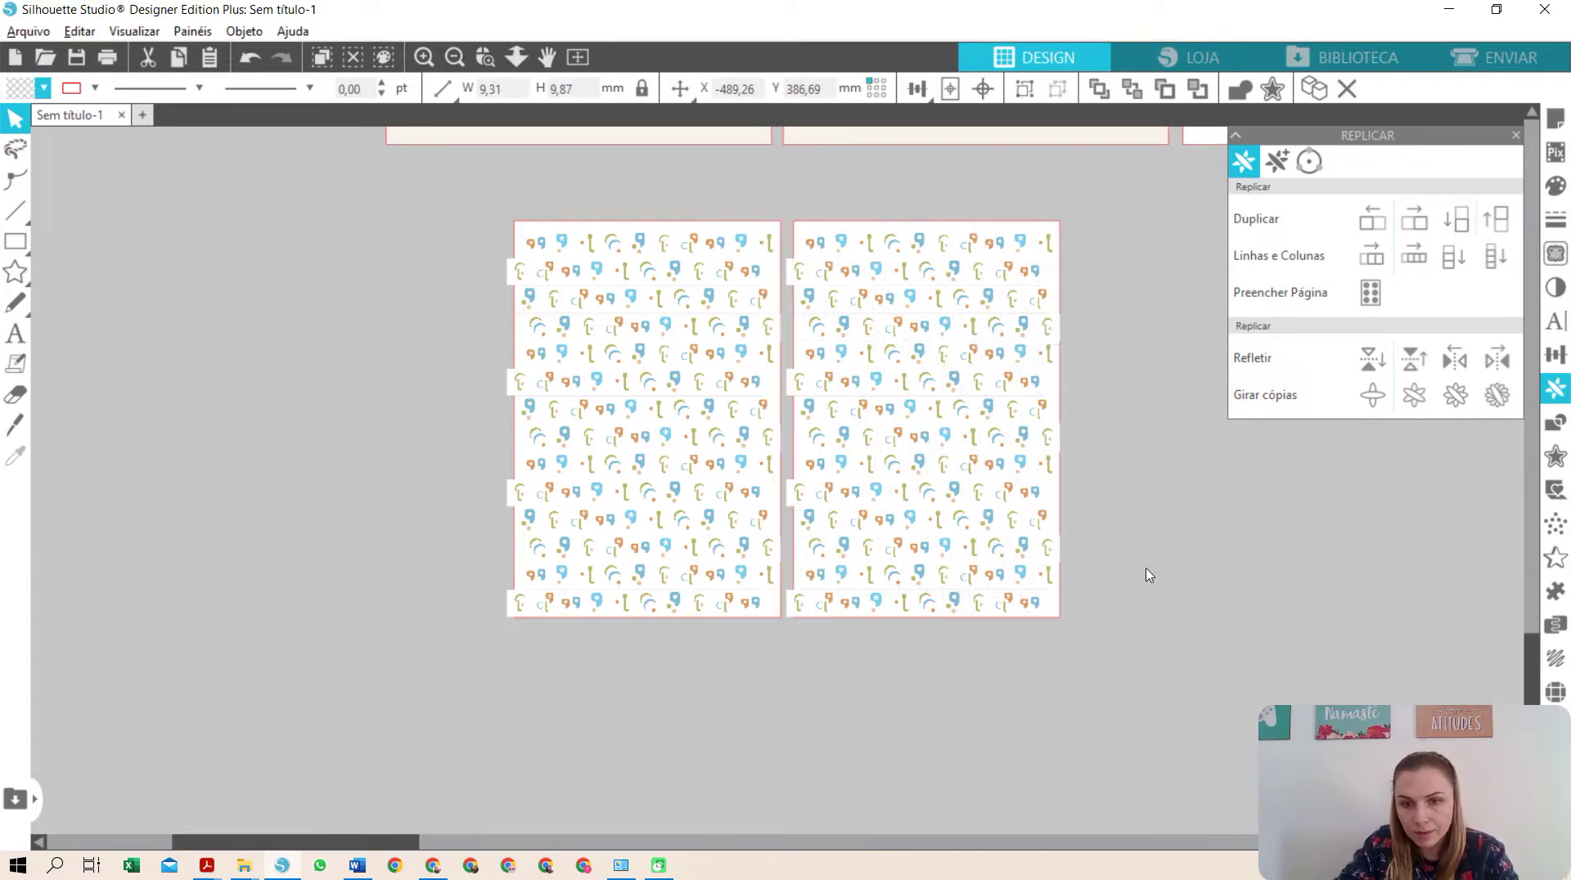
left_click(921, 574)
key("Delete")
left_click(945, 577)
key("Delete")
left_click(973, 578)
key("Delete")
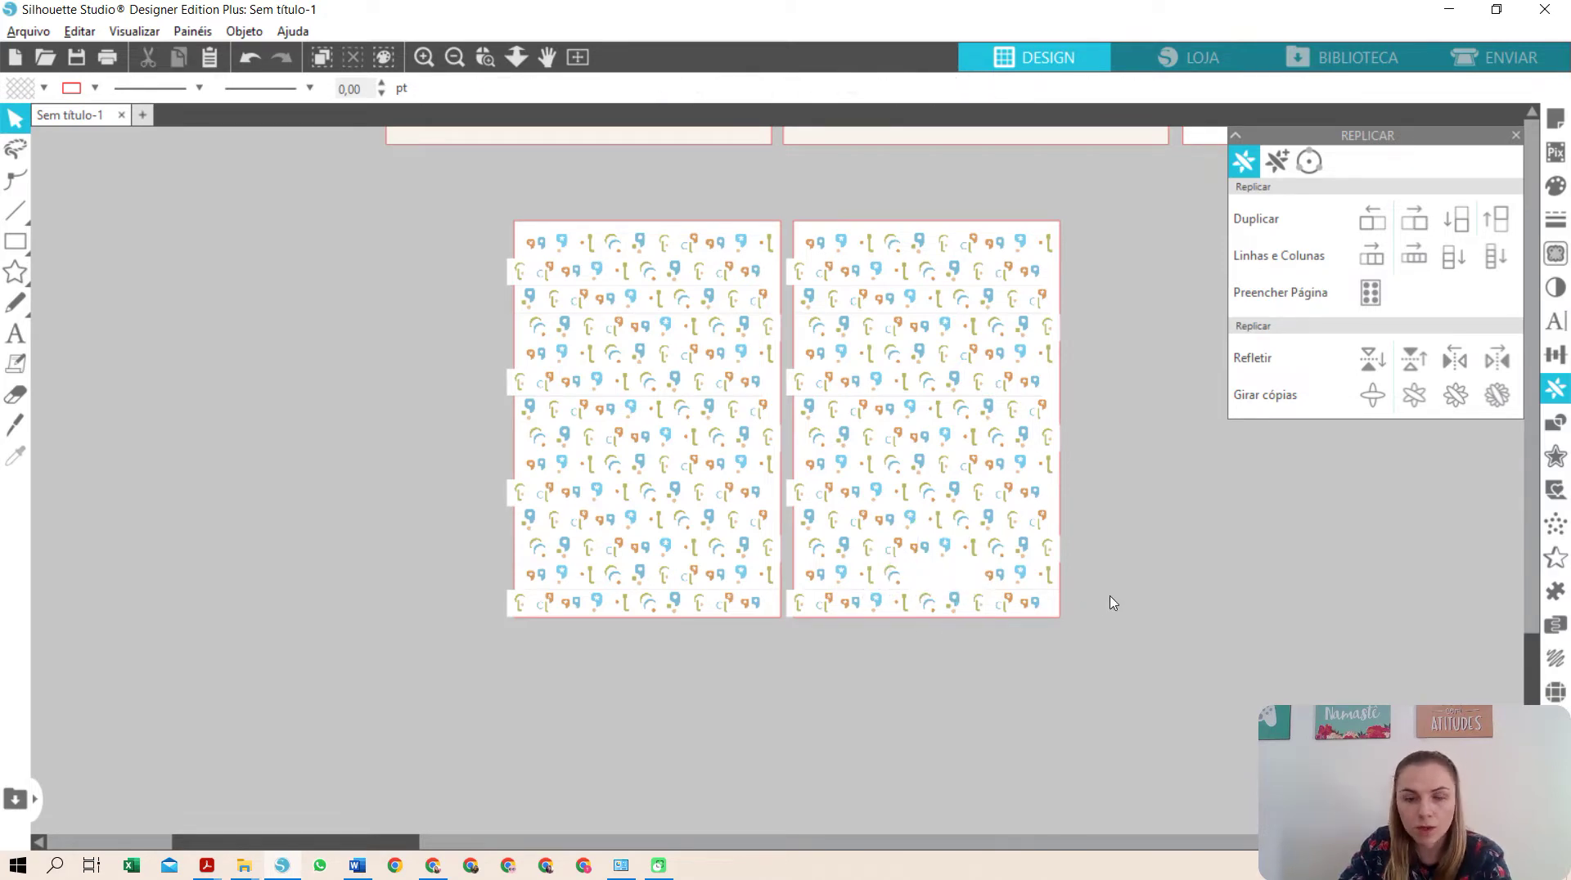
- Switch to File Explorer and place the Mateliê packaging label in the cleared gap of the right patterned rectangle
left_click(244, 872)
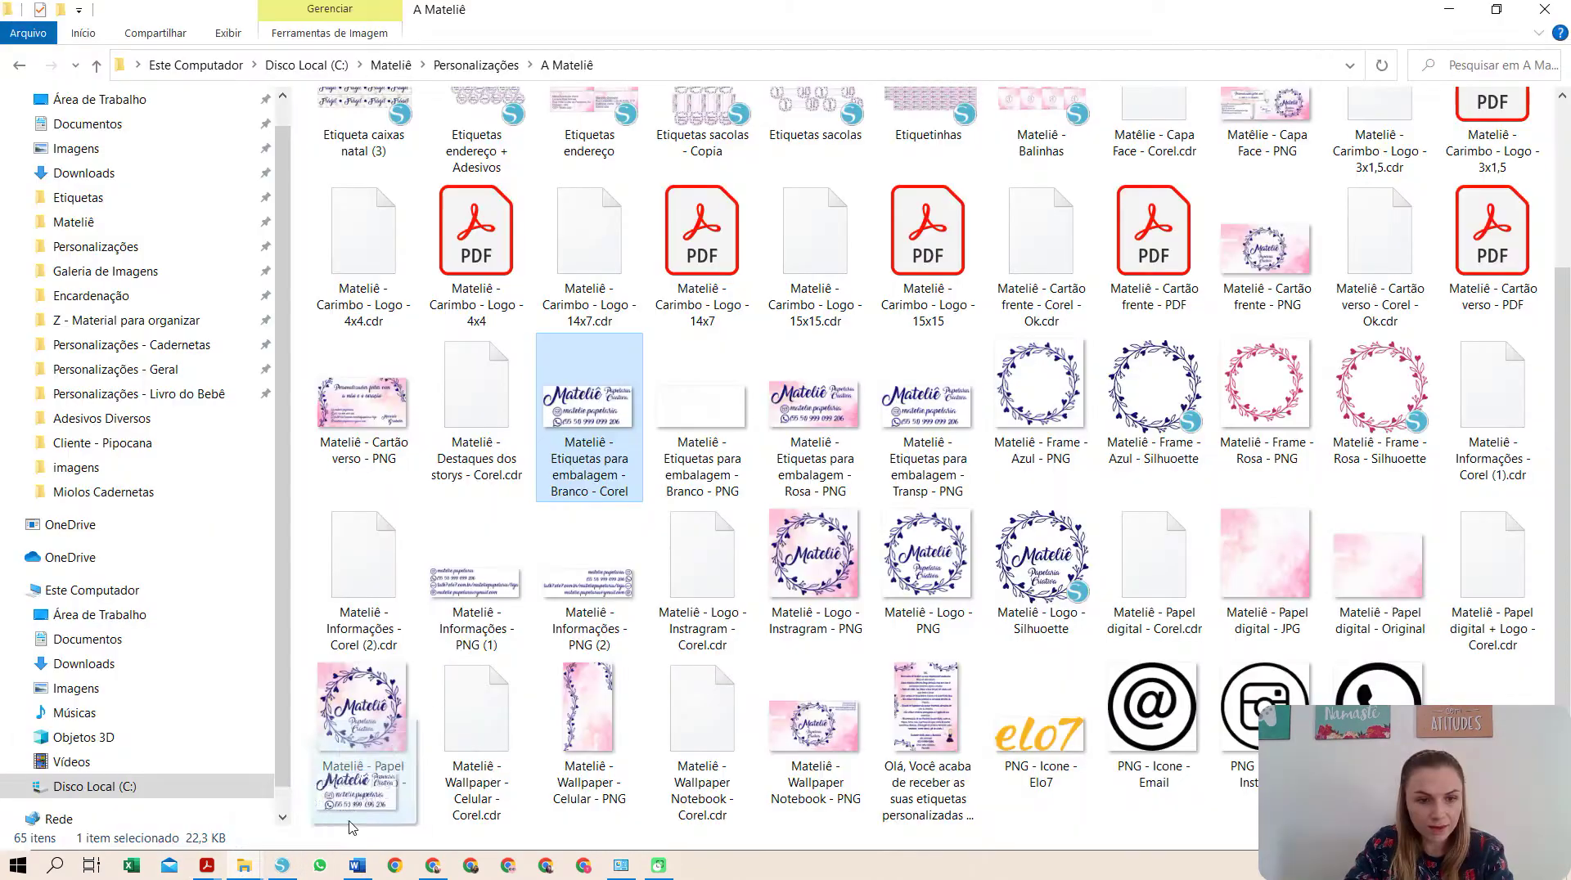
left_click_drag(352, 824, 941, 583)
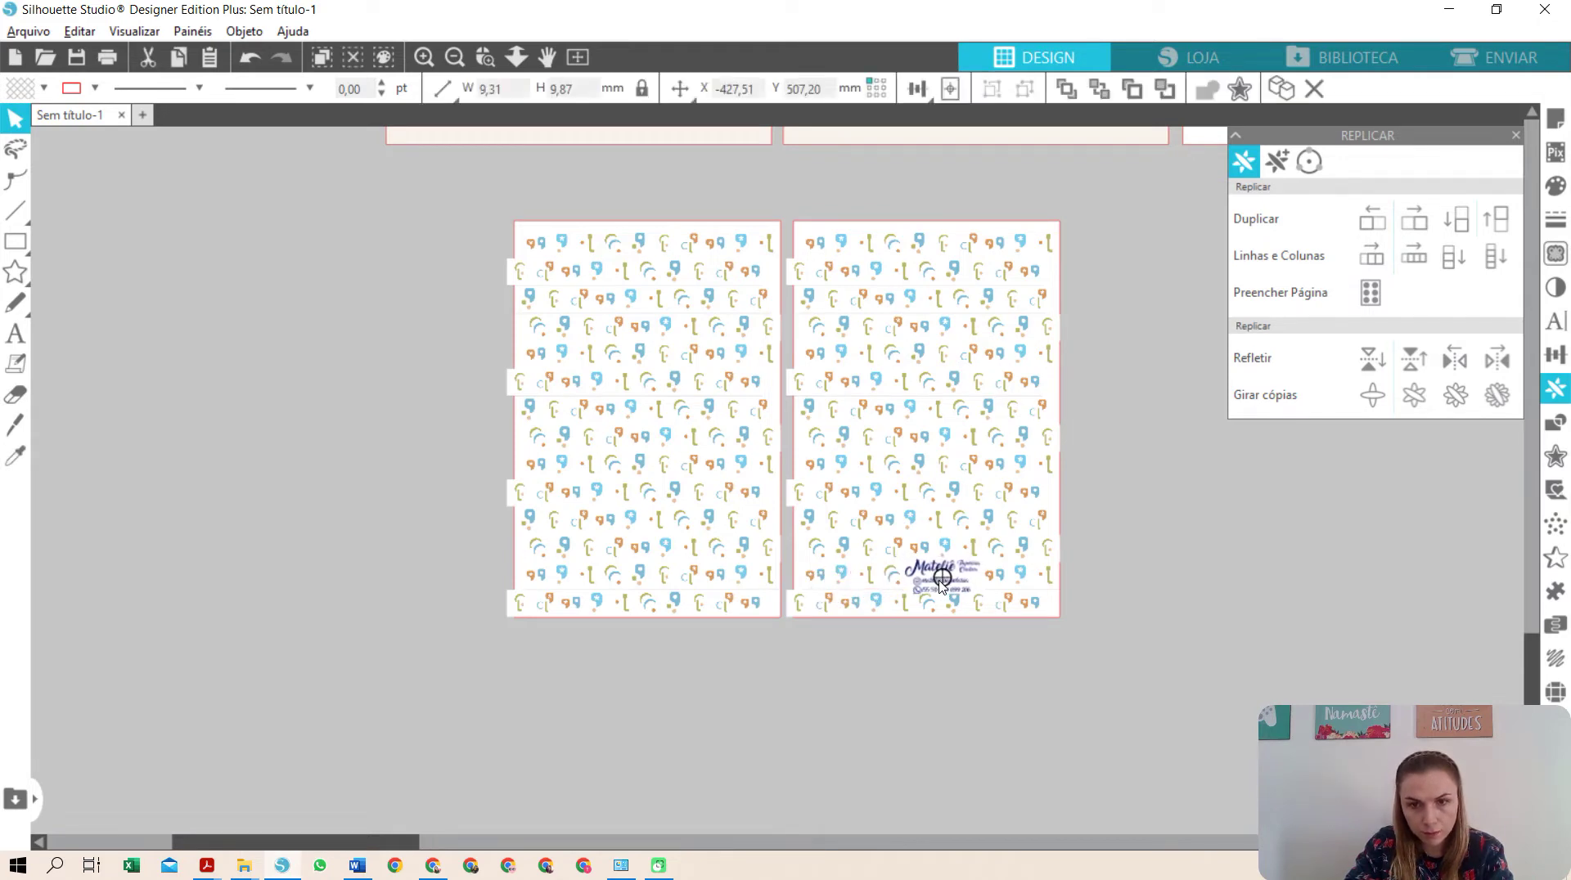
left_click(951, 732)
- Group the right patterned rectangle, its icons and the Mateliê label into one object
left_click_drag(871, 345, 1087, 643)
key("i")
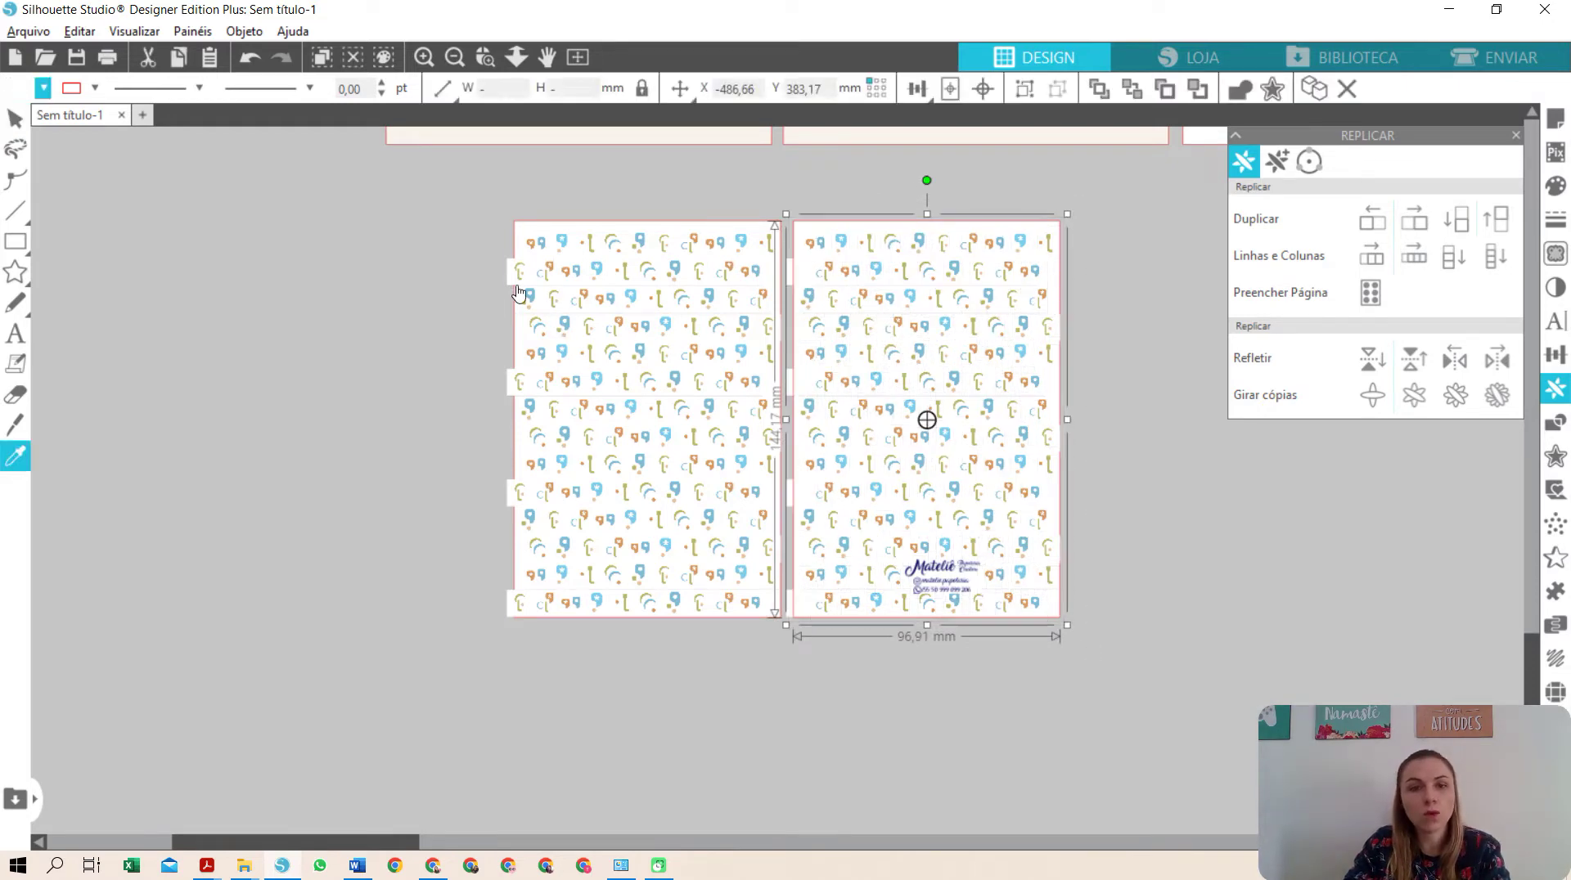
key("ctrl+g")
- Move both patterned rectangles up close beneath the covers, side by side with a narrow gap
left_click_drag(510, 194, 700, 397)
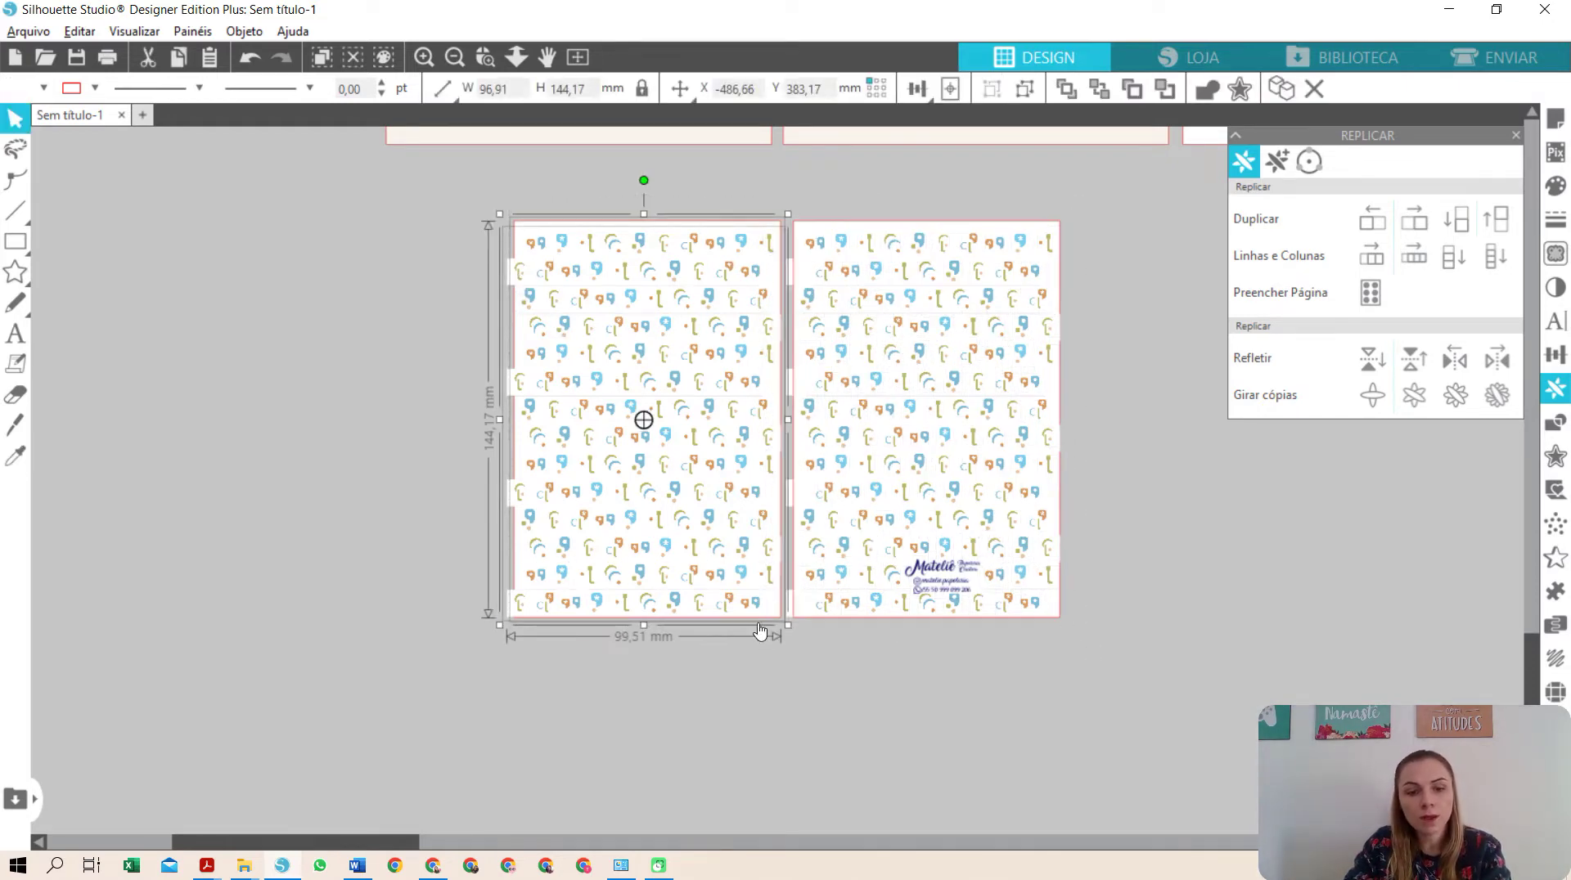
scroll(726, 641, "up", 2)
left_click_drag(707, 573, 542, 470)
left_click_drag(921, 473, 807, 412)
key("Escape")
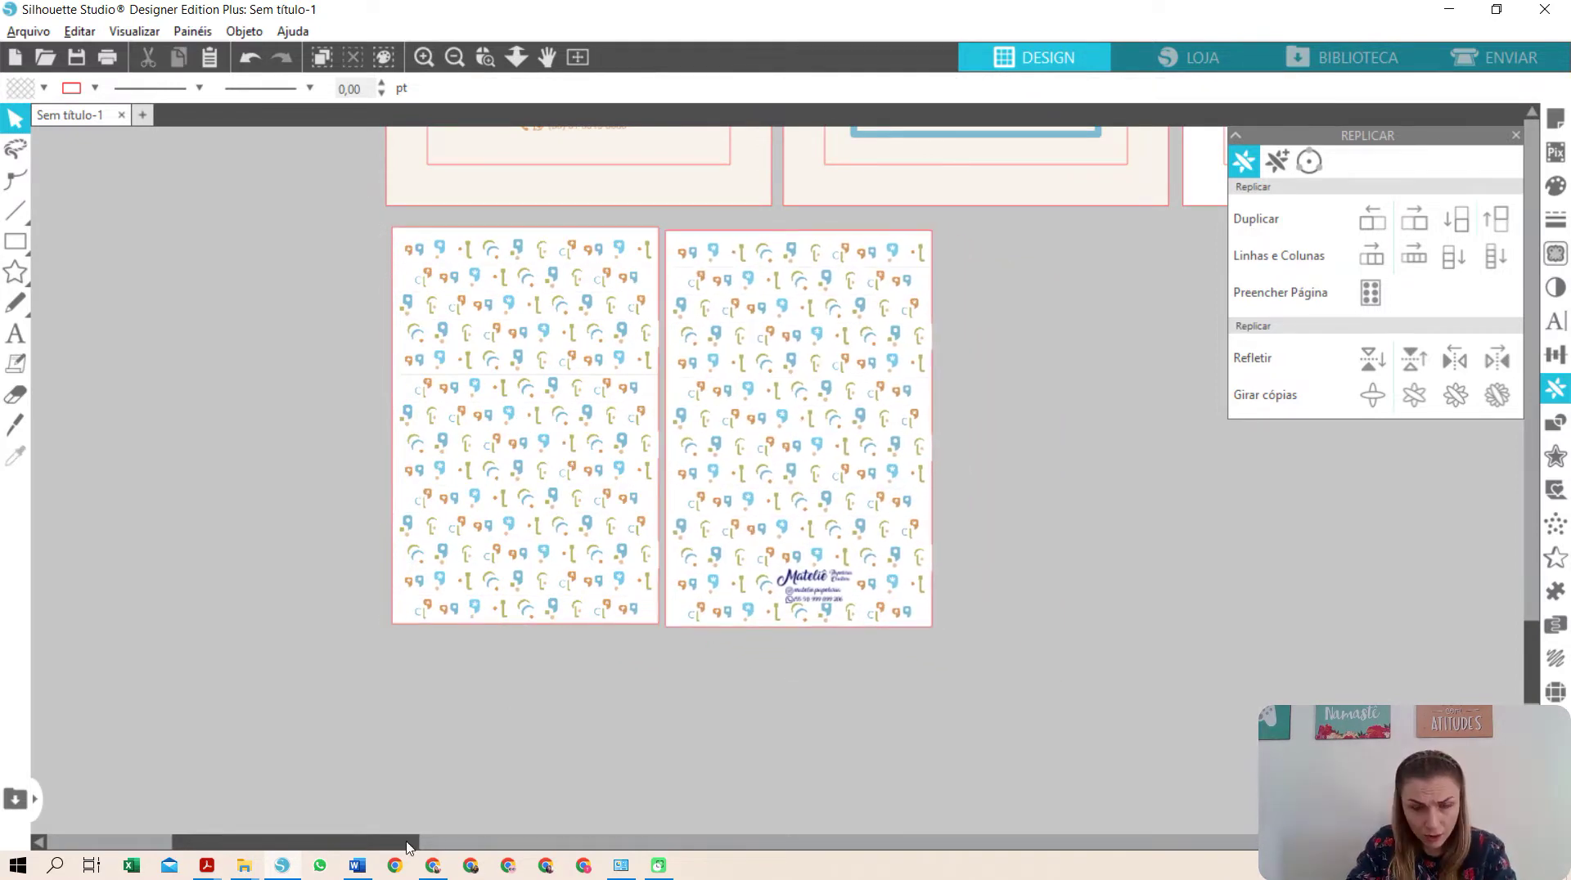
- Draw a rectangle about 83 × 152 mm beside the right patterned rectangle
left_click_drag(410, 844, 578, 859)
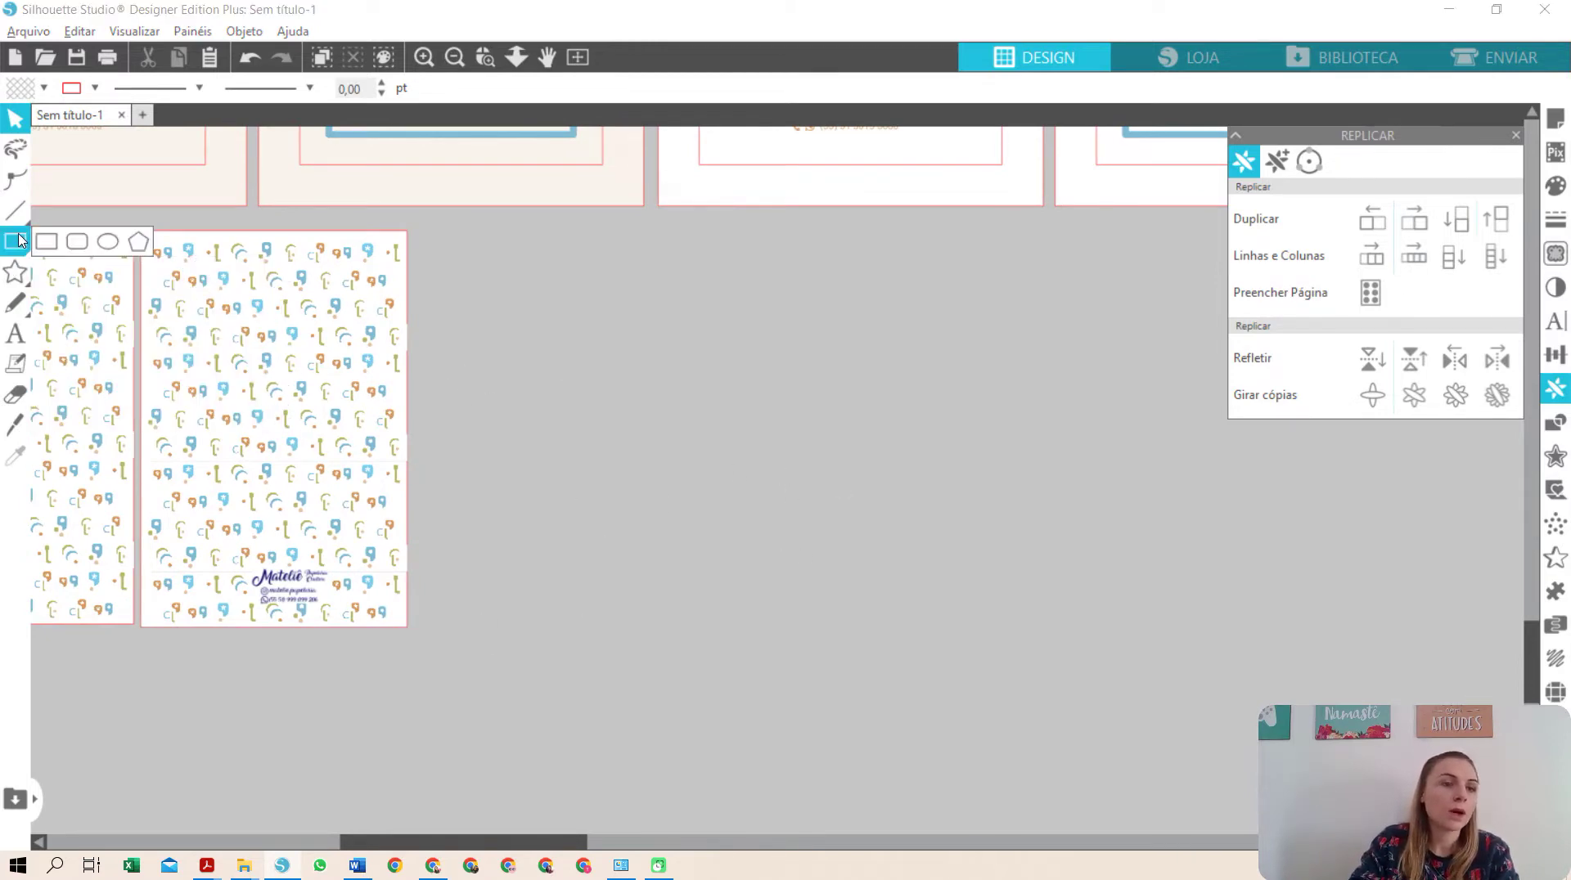
left_click(46, 242)
mouse_move(483, 256)
left_mouse_down()
mouse_move(545, 300)
mouse_move(712, 674)
left_mouse_up()
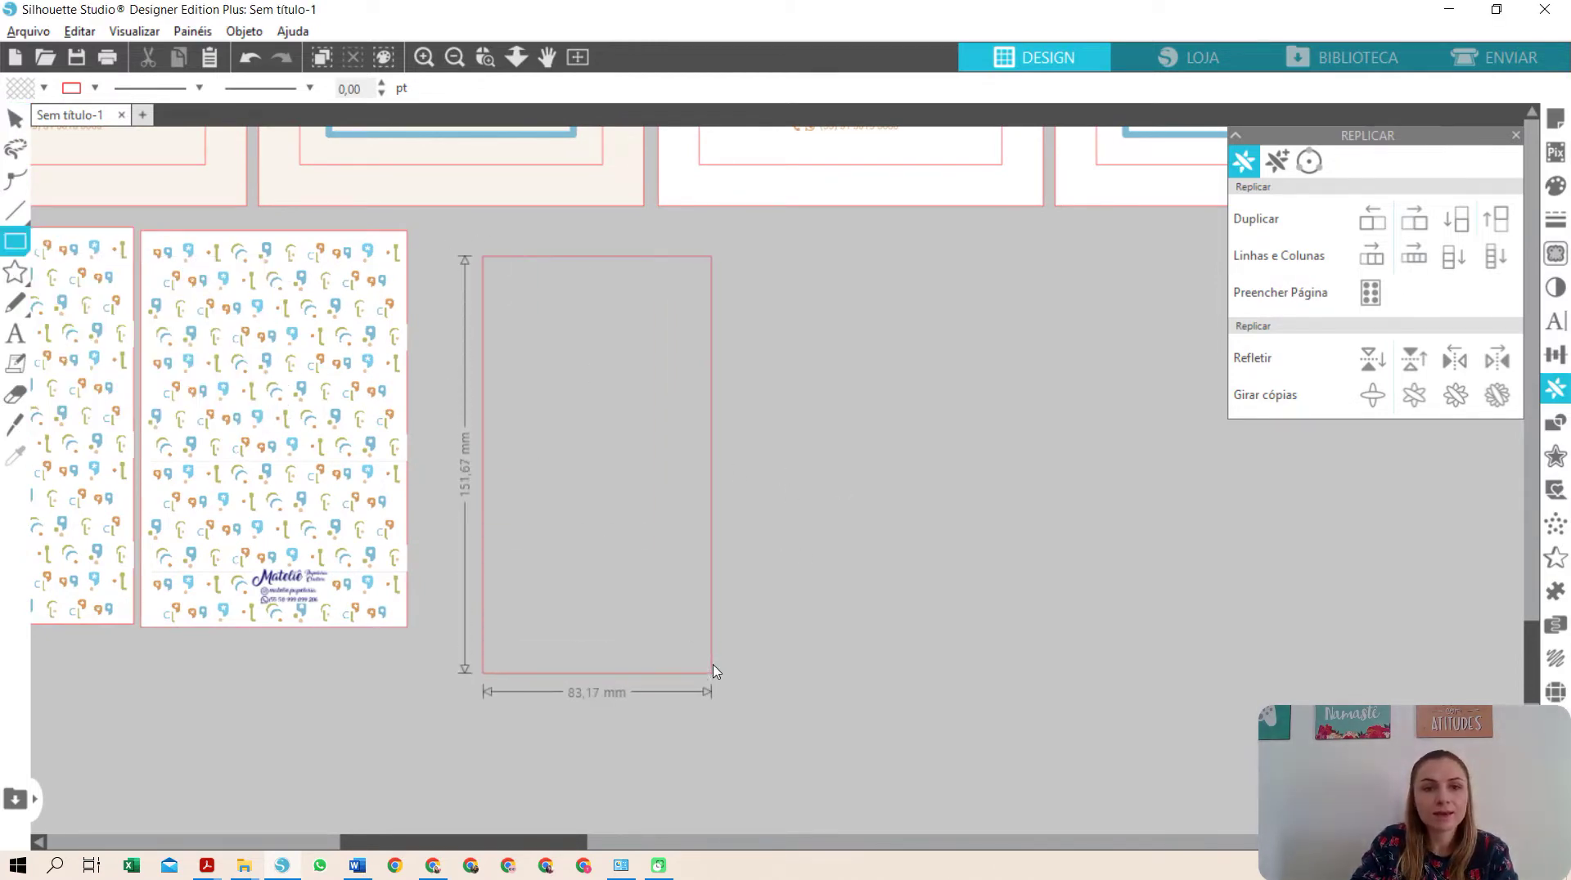
left_click_drag(510, 93, 456, 91)
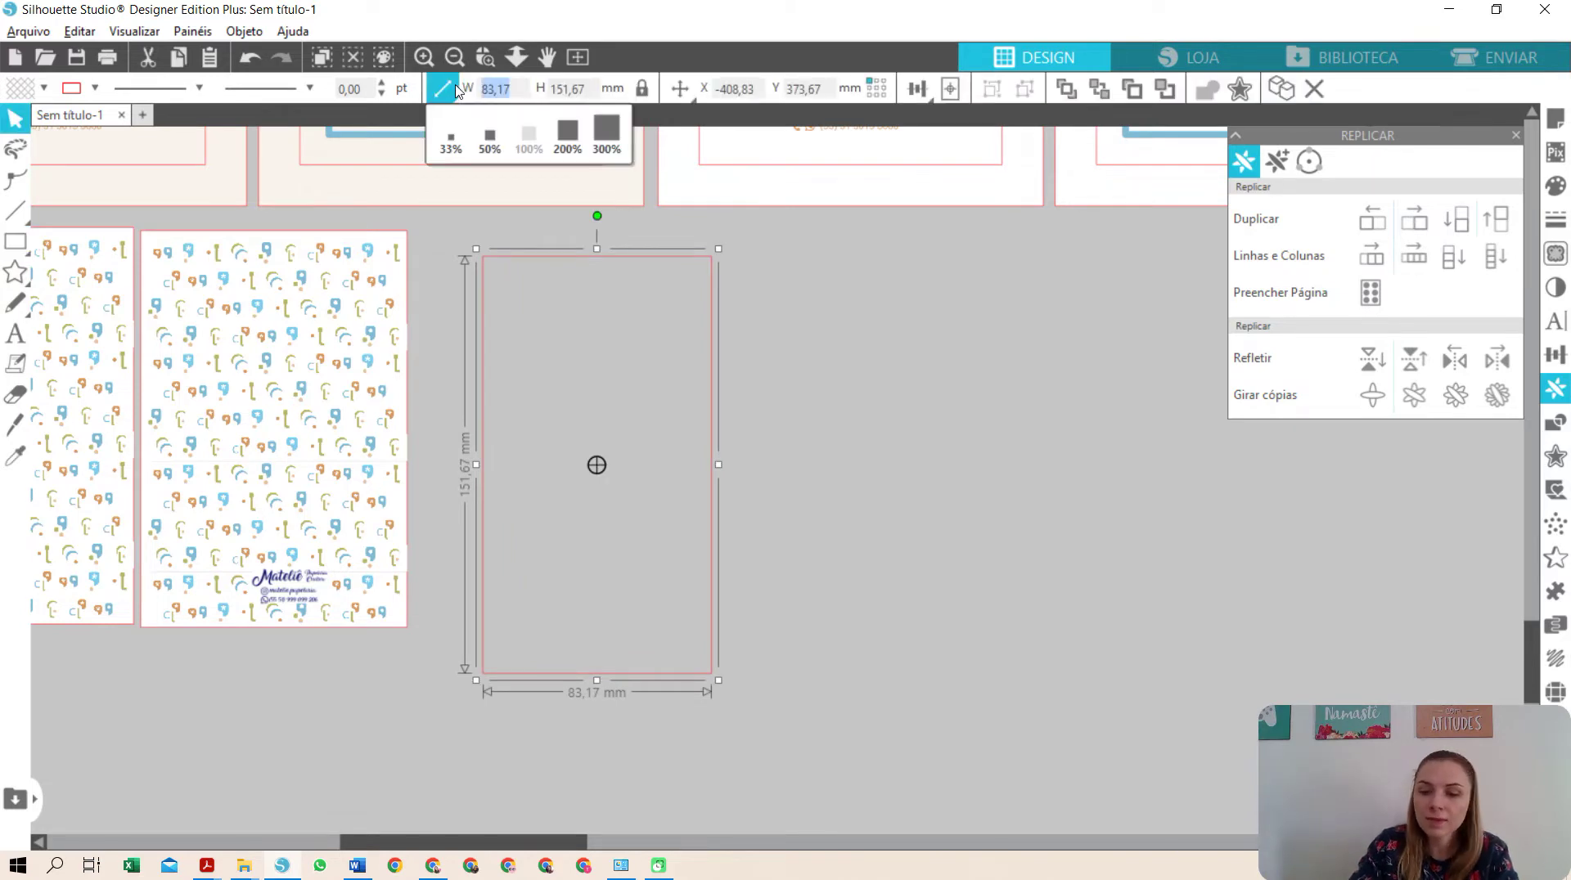
type("105")
key("Tab")
type("1")
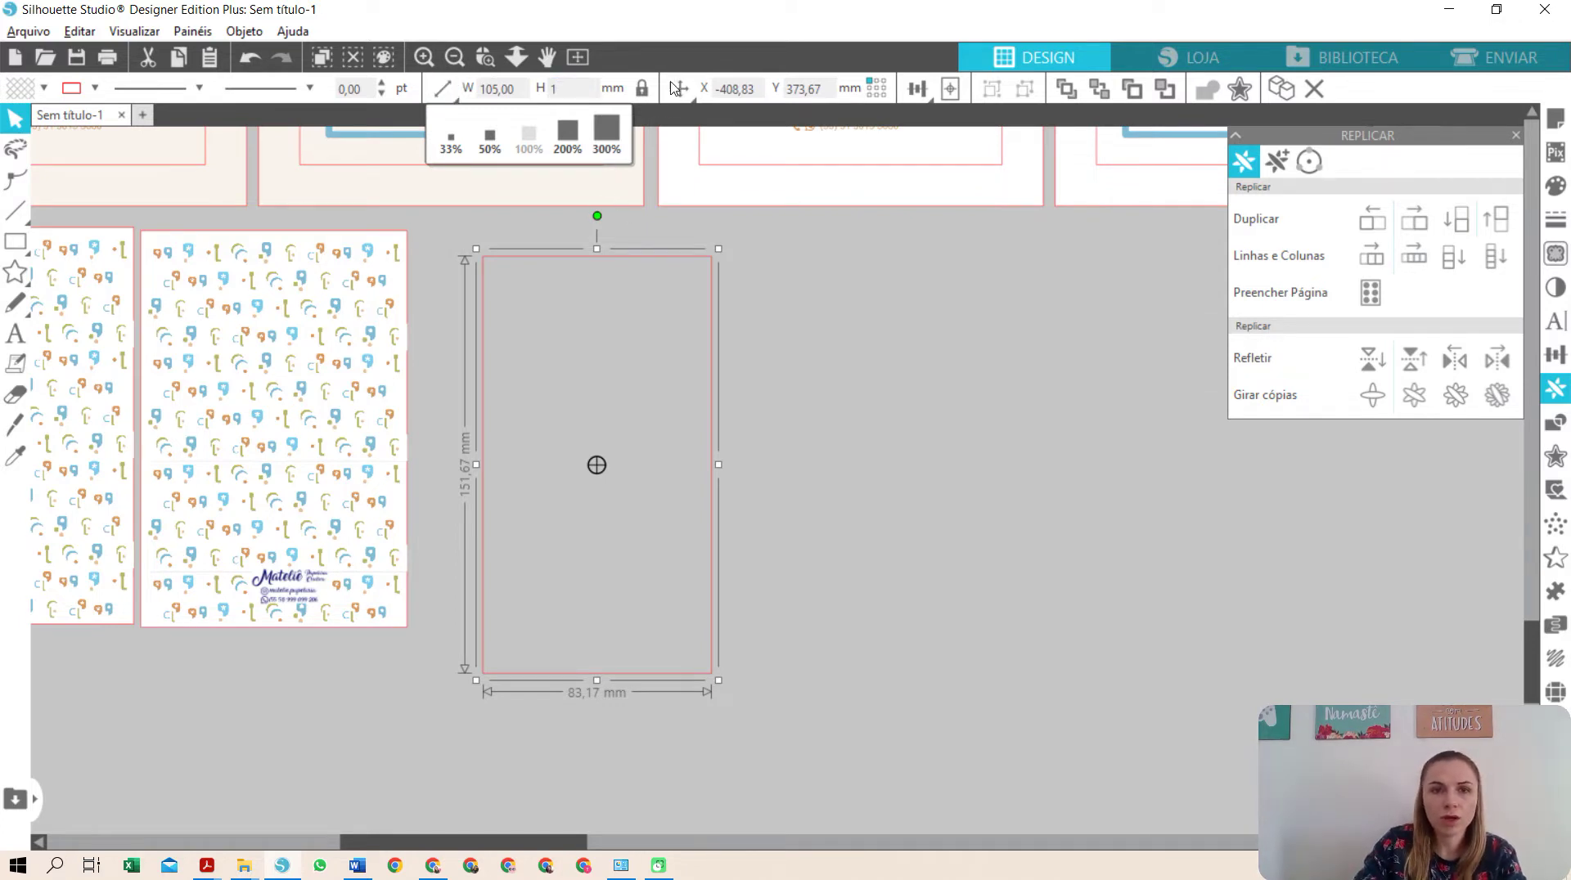
key("Escape")
- Set the new rectangle's size to 105 × 148 mm without keeping its proportions
left_click(505, 90)
type("105")
key("Tab")
type("1")
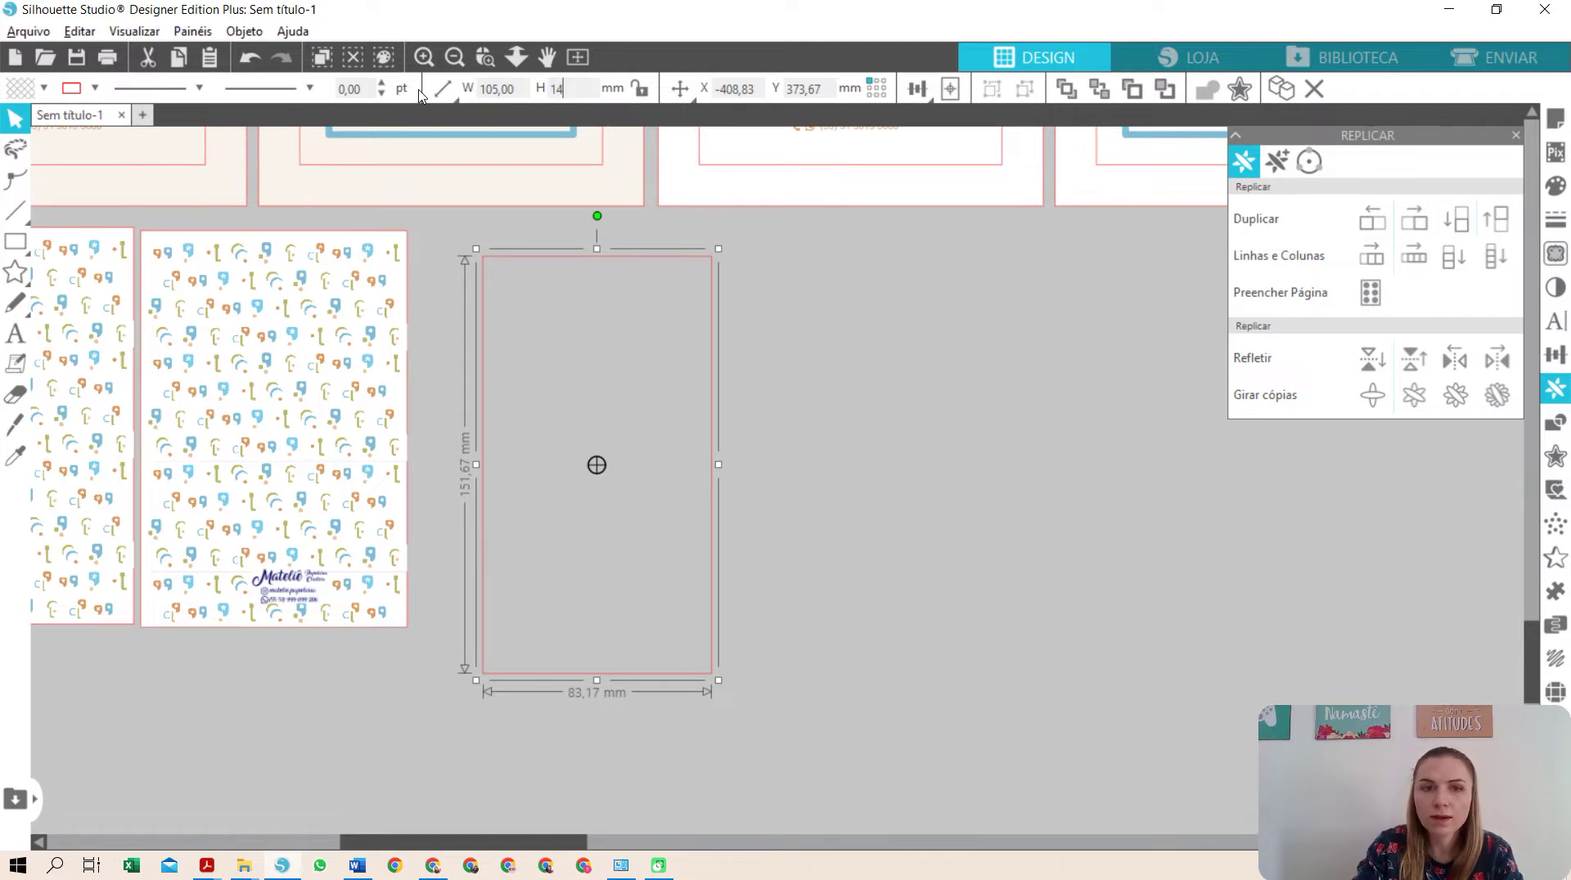
key("Return")
- Align the 105 × 148 mm rectangle beside the right patterned rectangle and fill it with white
left_click_drag(554, 270, 532, 240)
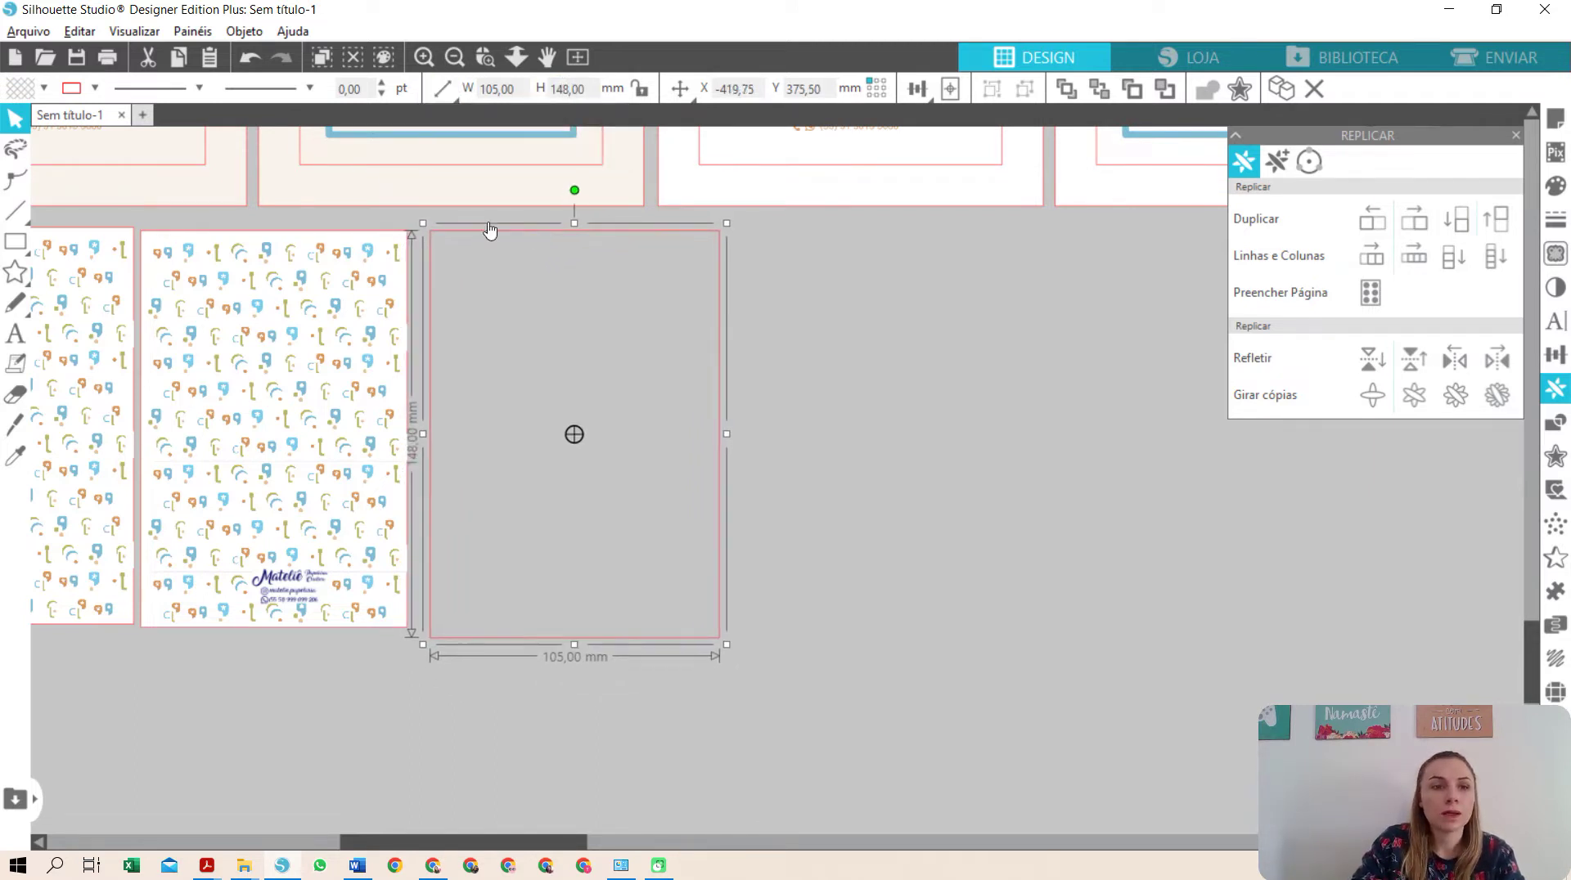
left_click(44, 88)
left_click(27, 123)
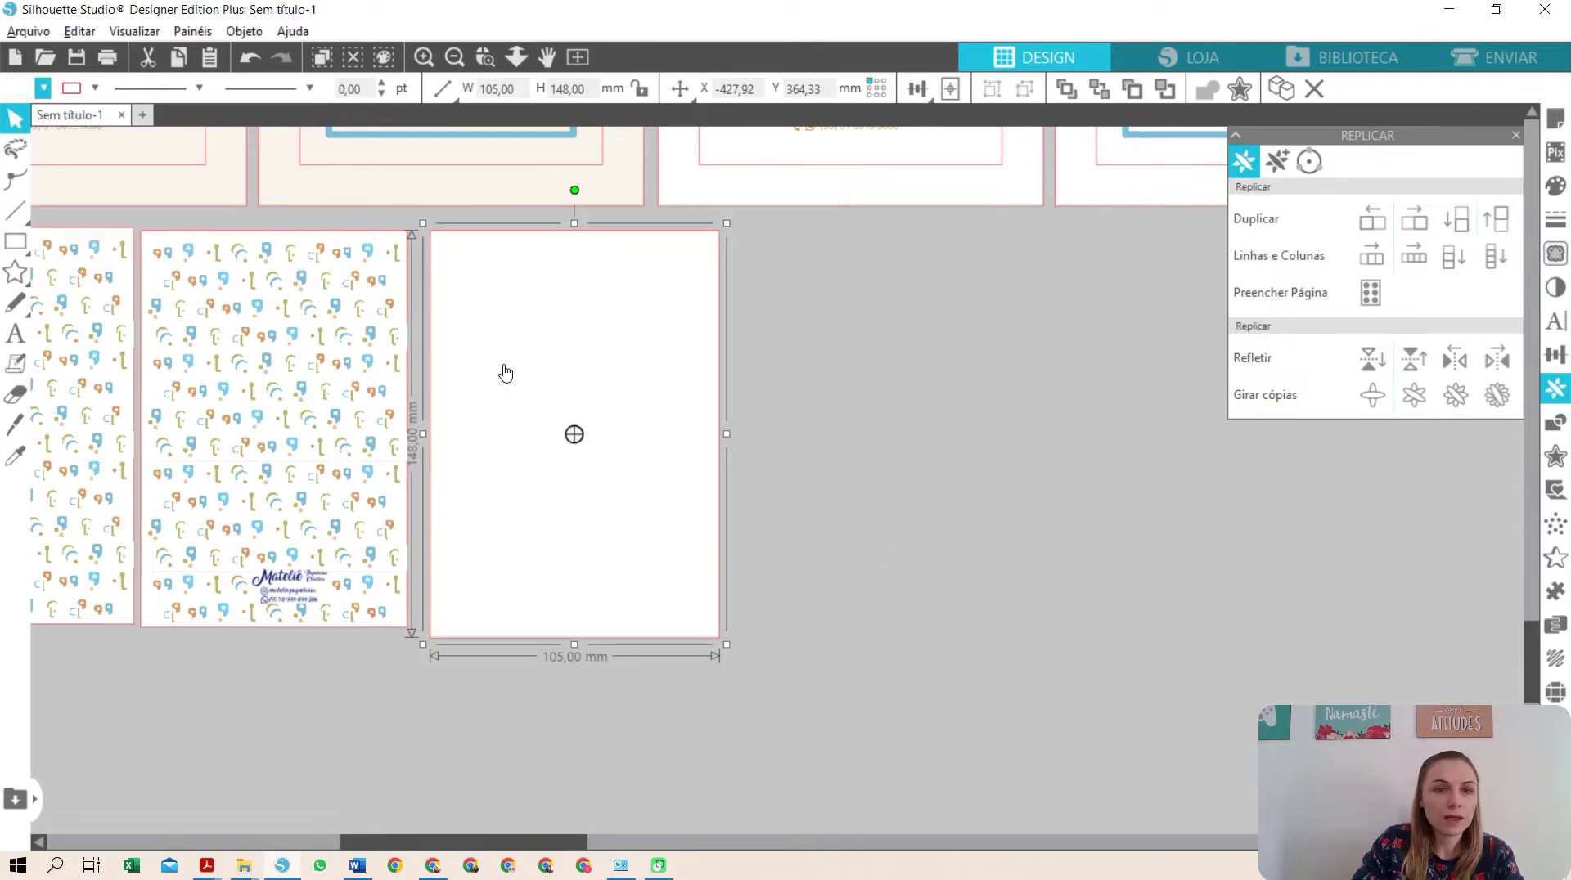
left_click(929, 494)
- Draw a circle about 32 mm in diameter on the empty area right of the white rectangle
left_click(16, 242)
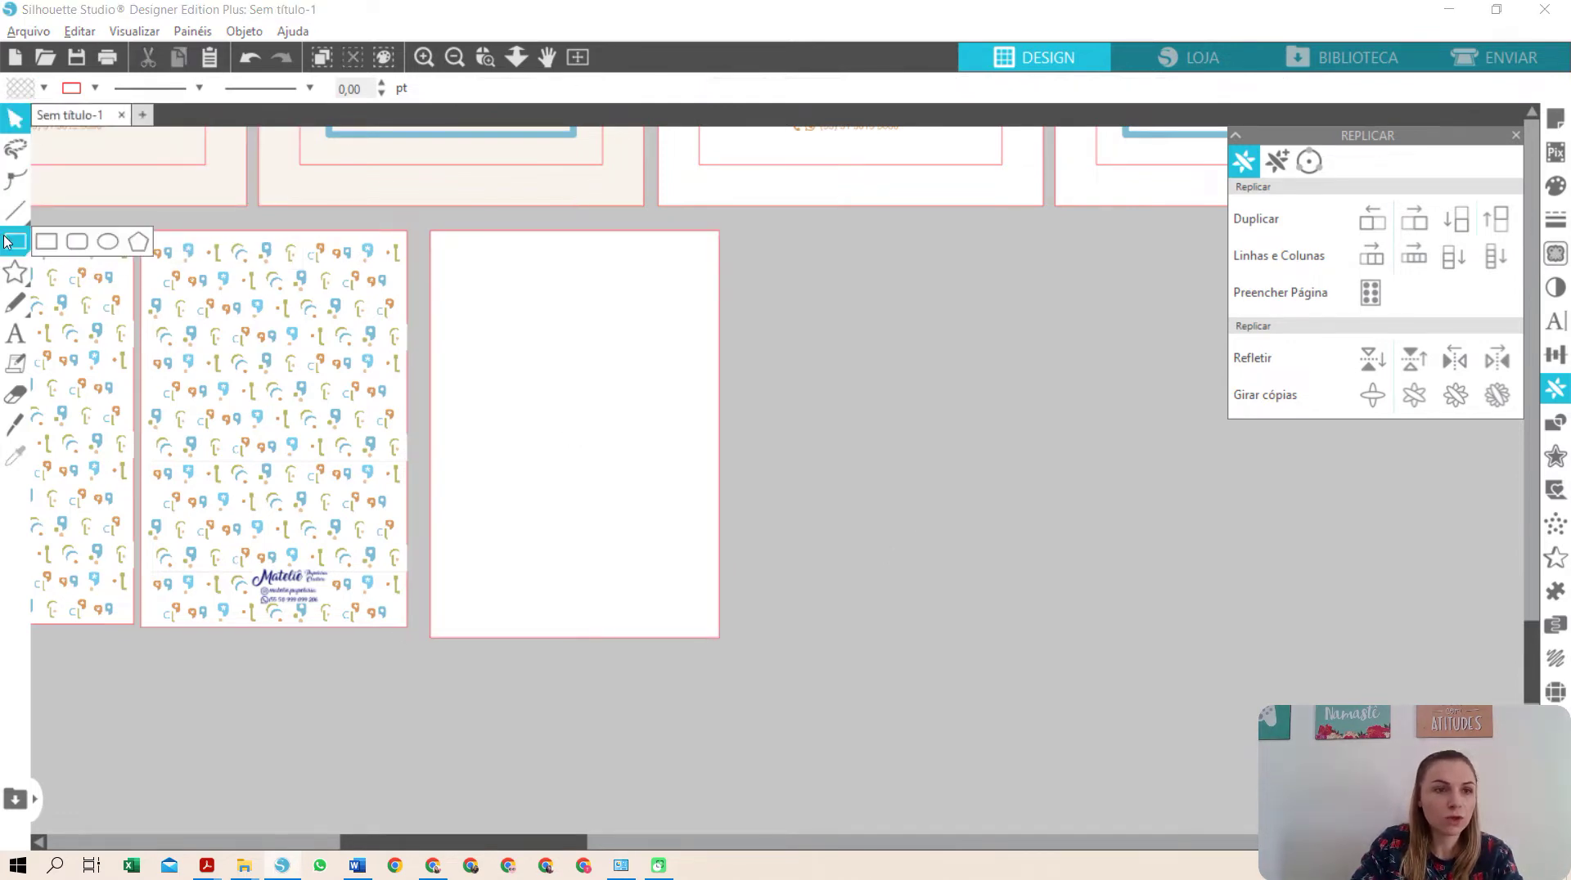
left_click(112, 250)
left_click_drag(878, 371, 967, 462)
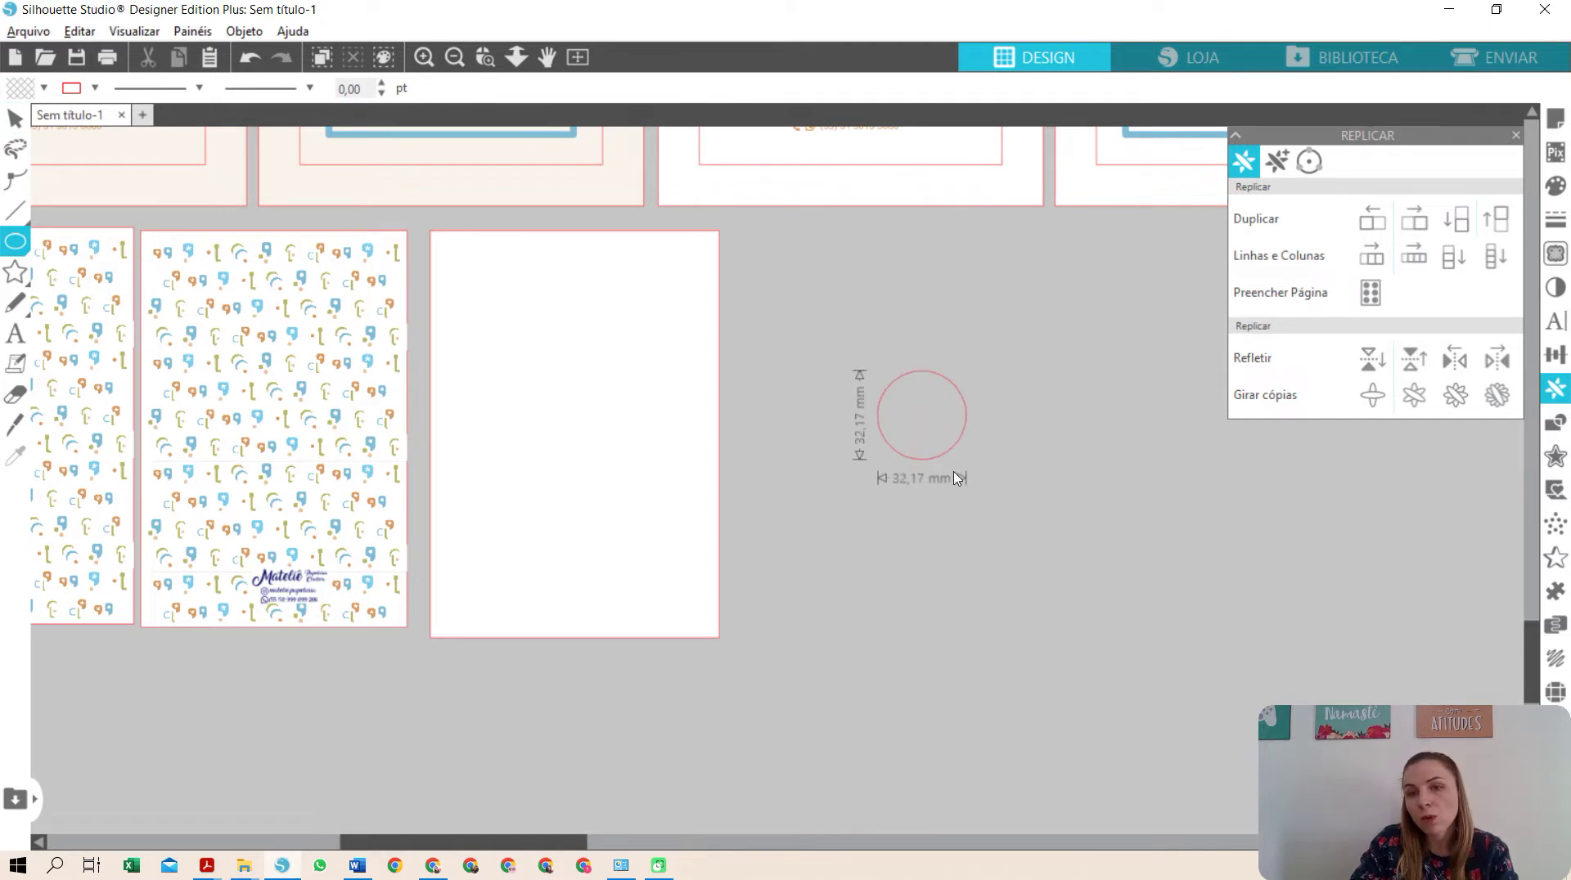
- Offset the circle outward by 1 mm and make the offset's outline transparent
left_click(1555, 456)
left_click(1309, 186)
left_click_drag(1456, 249, 1346, 248)
type("1")
key("Return")
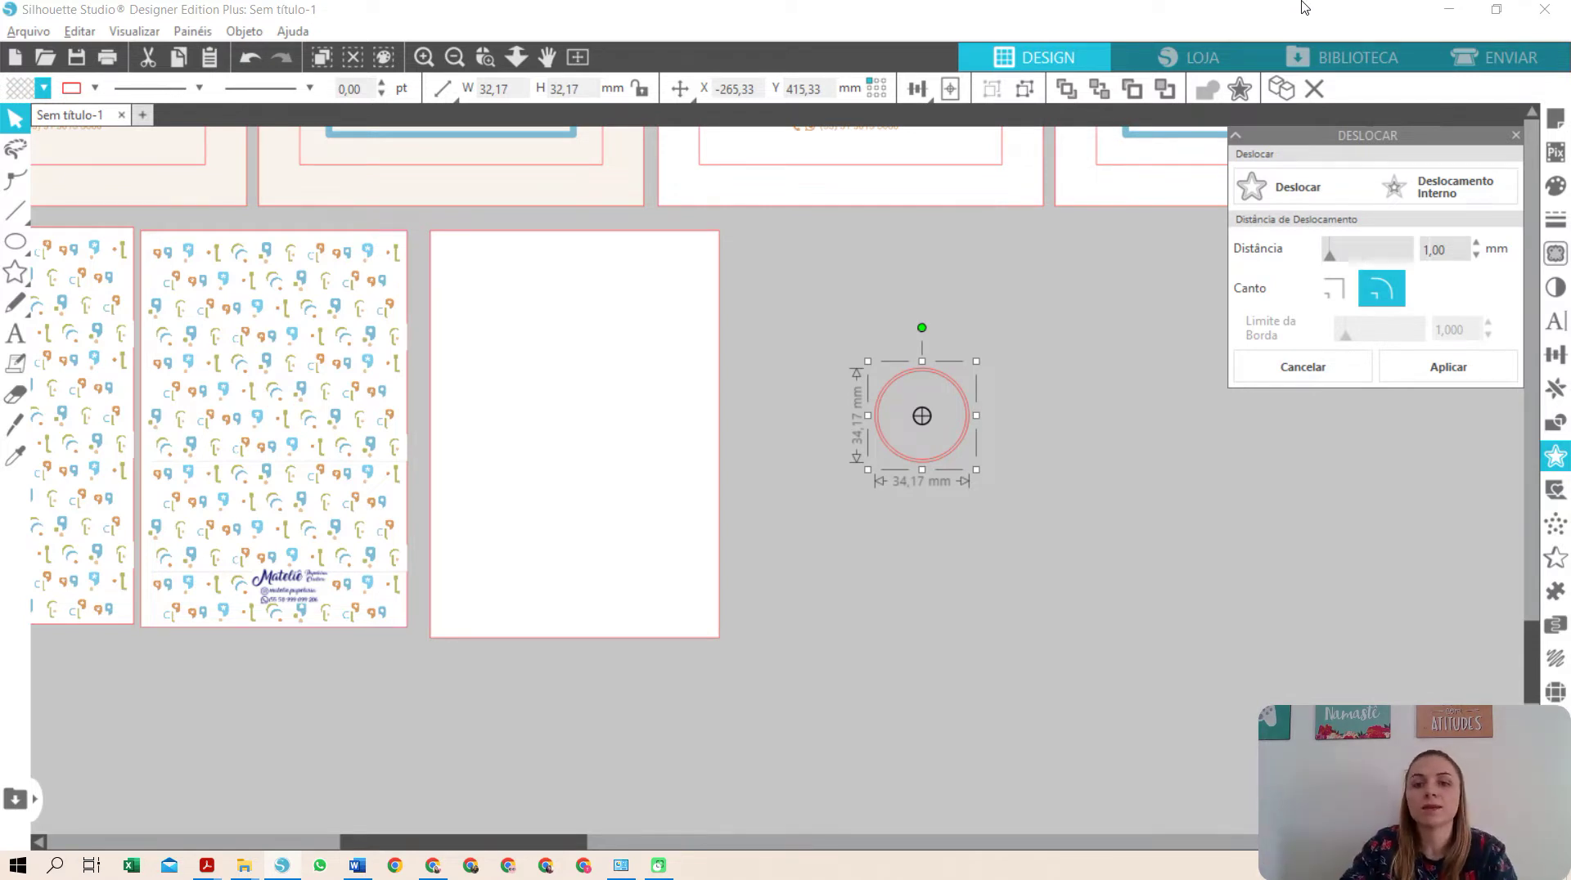
left_click(94, 88)
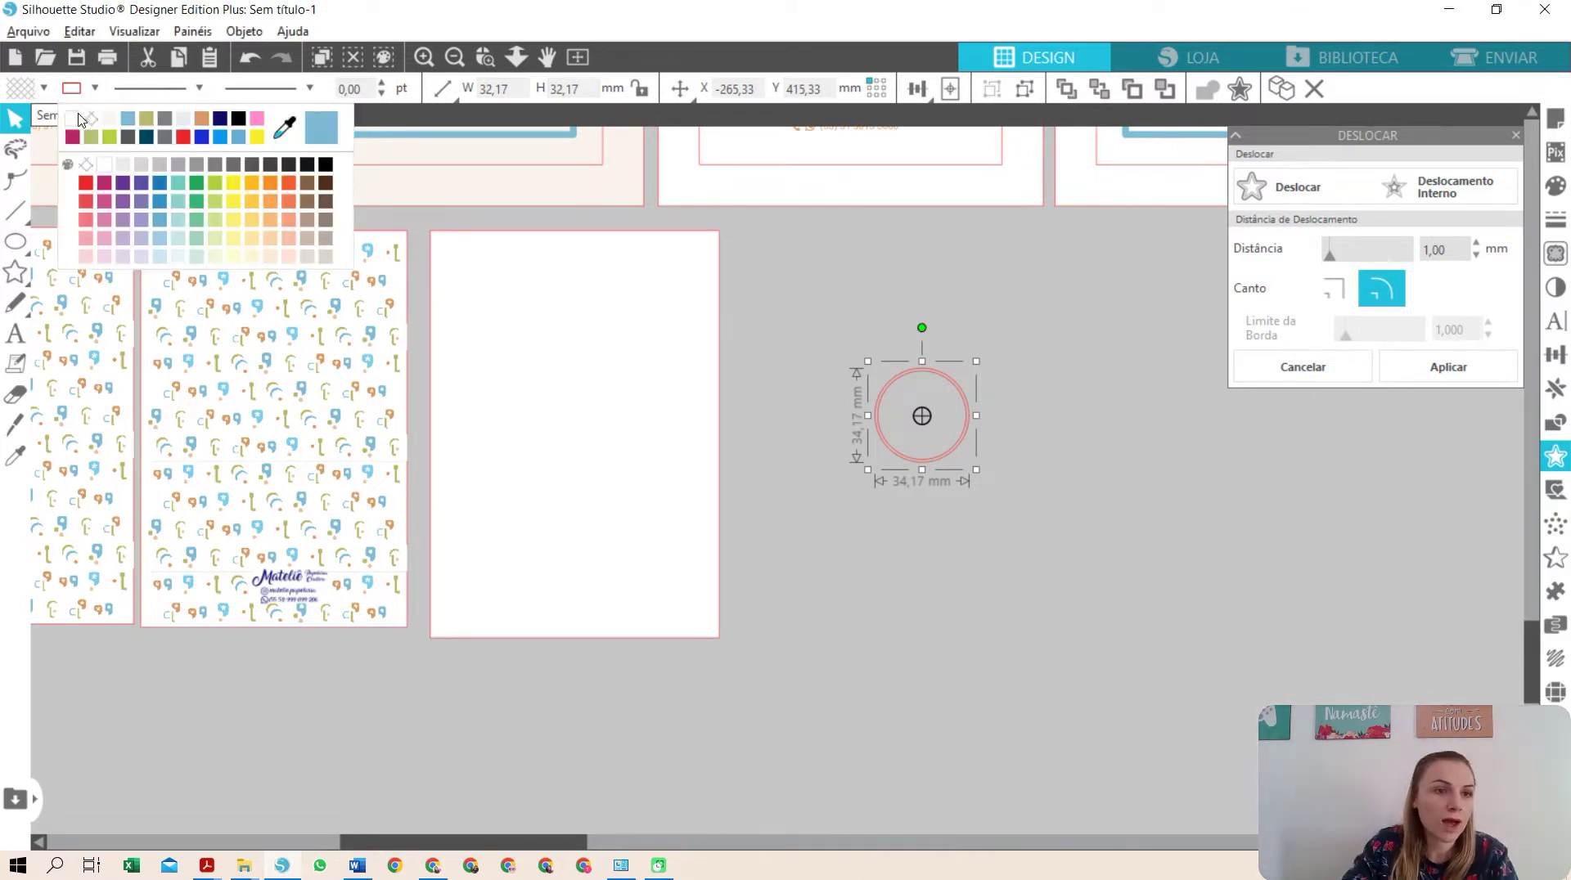
left_click(90, 124)
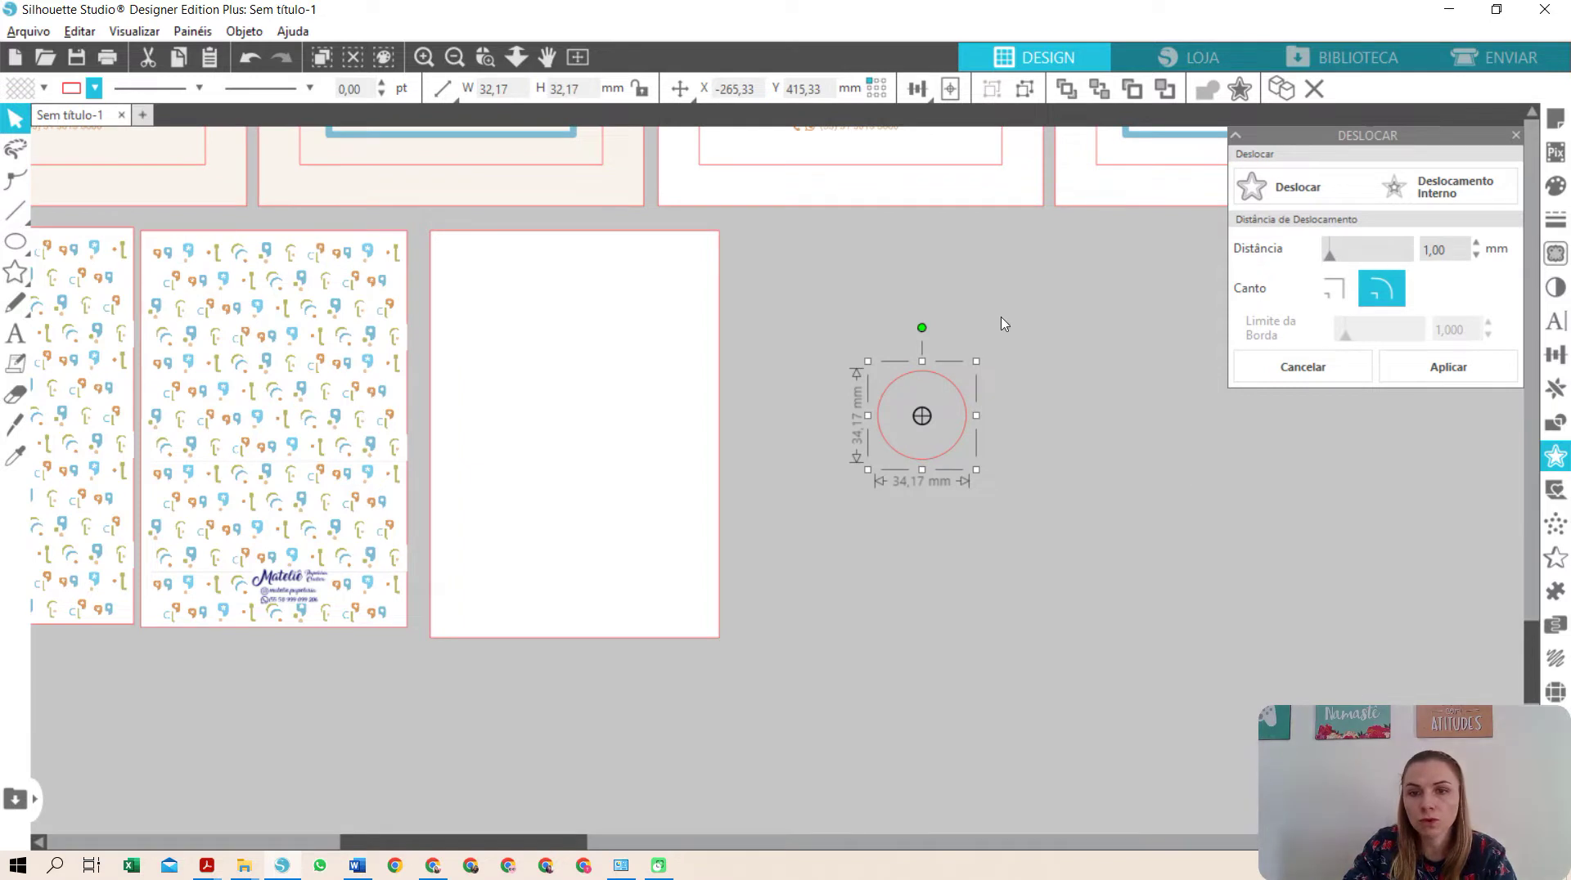
- Replicate the circle with its offset twice to the right and that row four times downward, forming a 3 × 5 grid
left_click_drag(926, 449, 926, 450)
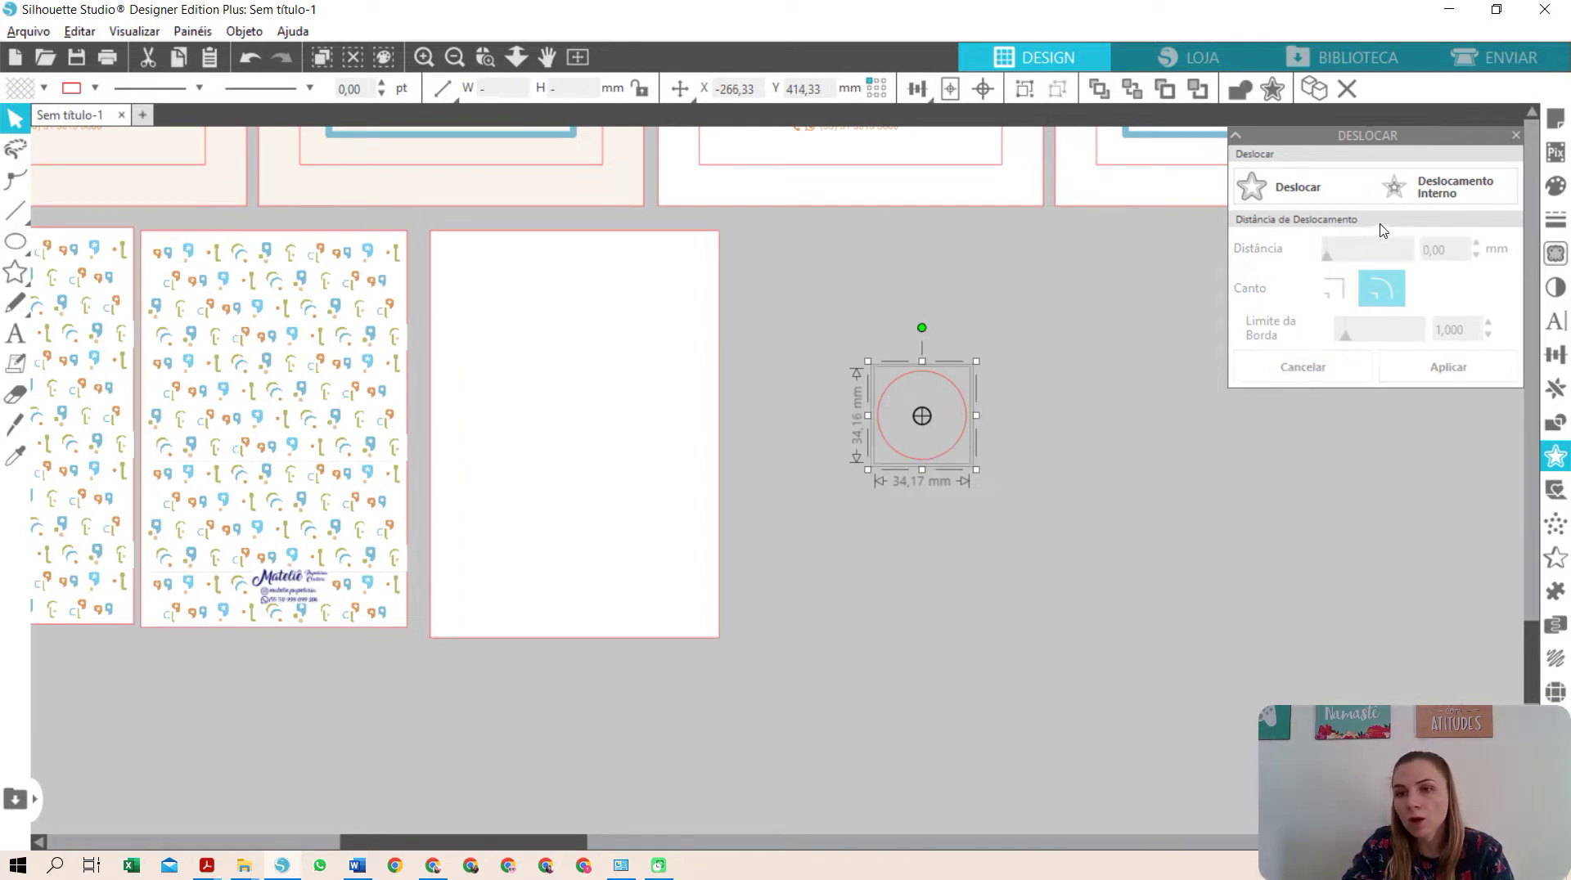
left_click(1555, 388)
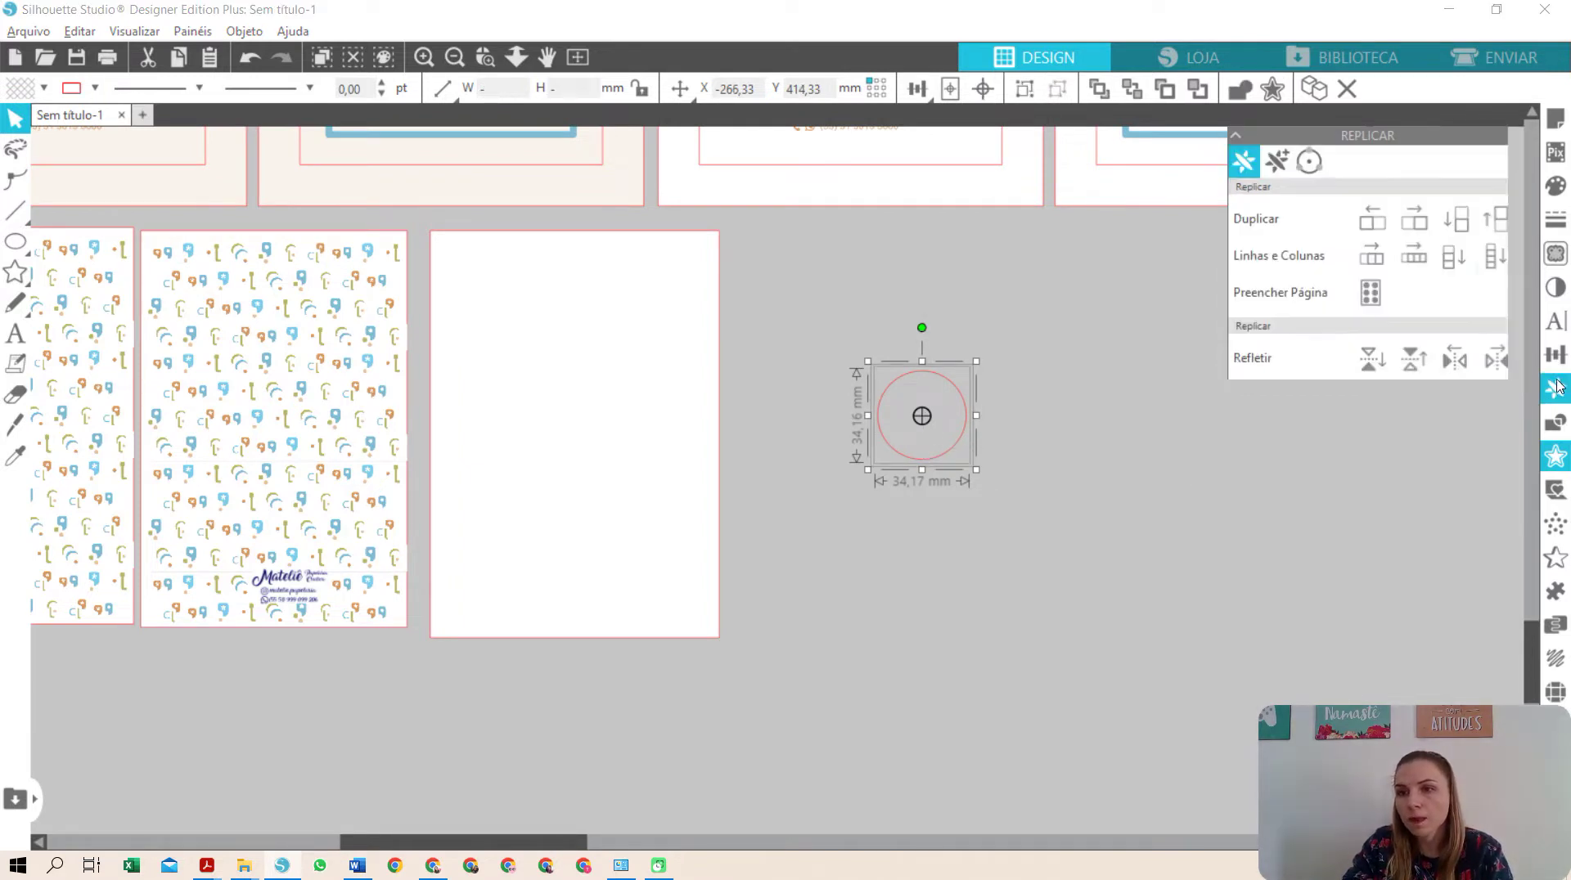
left_click(1432, 229)
left_click(1433, 229)
left_click_drag(897, 342, 1152, 458)
left_click(1464, 221)
left_click(1464, 221)
left_click(1463, 221)
left_click(1463, 221)
- Group the circle grid and move it onto the white rectangle
left_click_drag(855, 360, 1169, 769)
scroll(1170, 737, "down", 1)
left_click_drag(1132, 614, 694, 402)
scroll(652, 448, "up", 3)
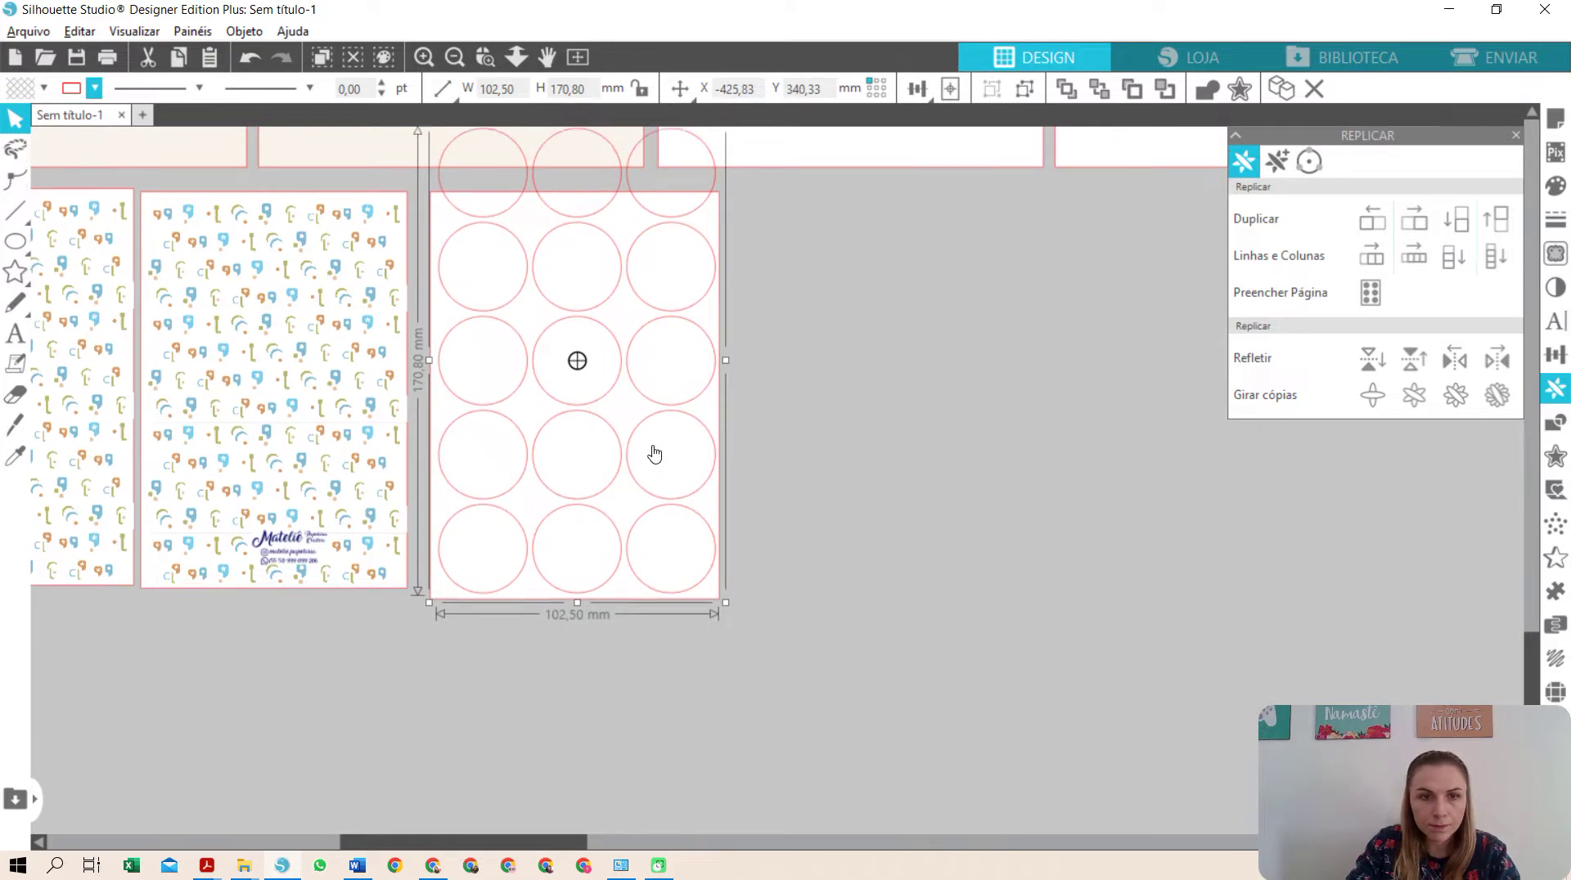
- Shrink the circle grid to about 86 × 143 mm and place it along the right side of the white rectangle
left_click_drag(428, 211, 474, 288)
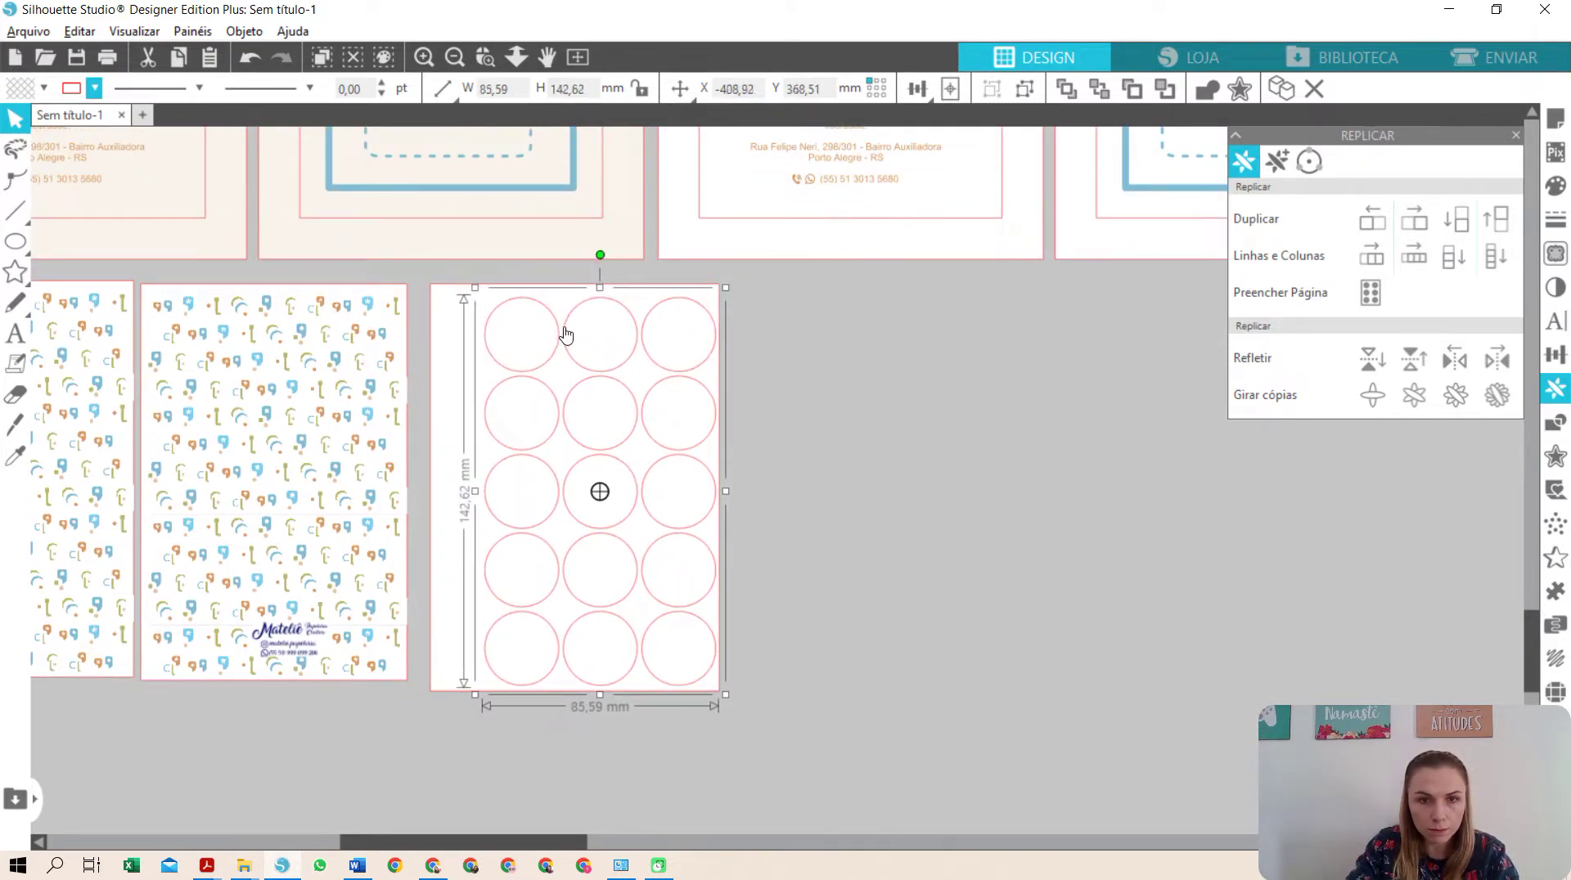
left_click_drag(564, 332, 560, 330)
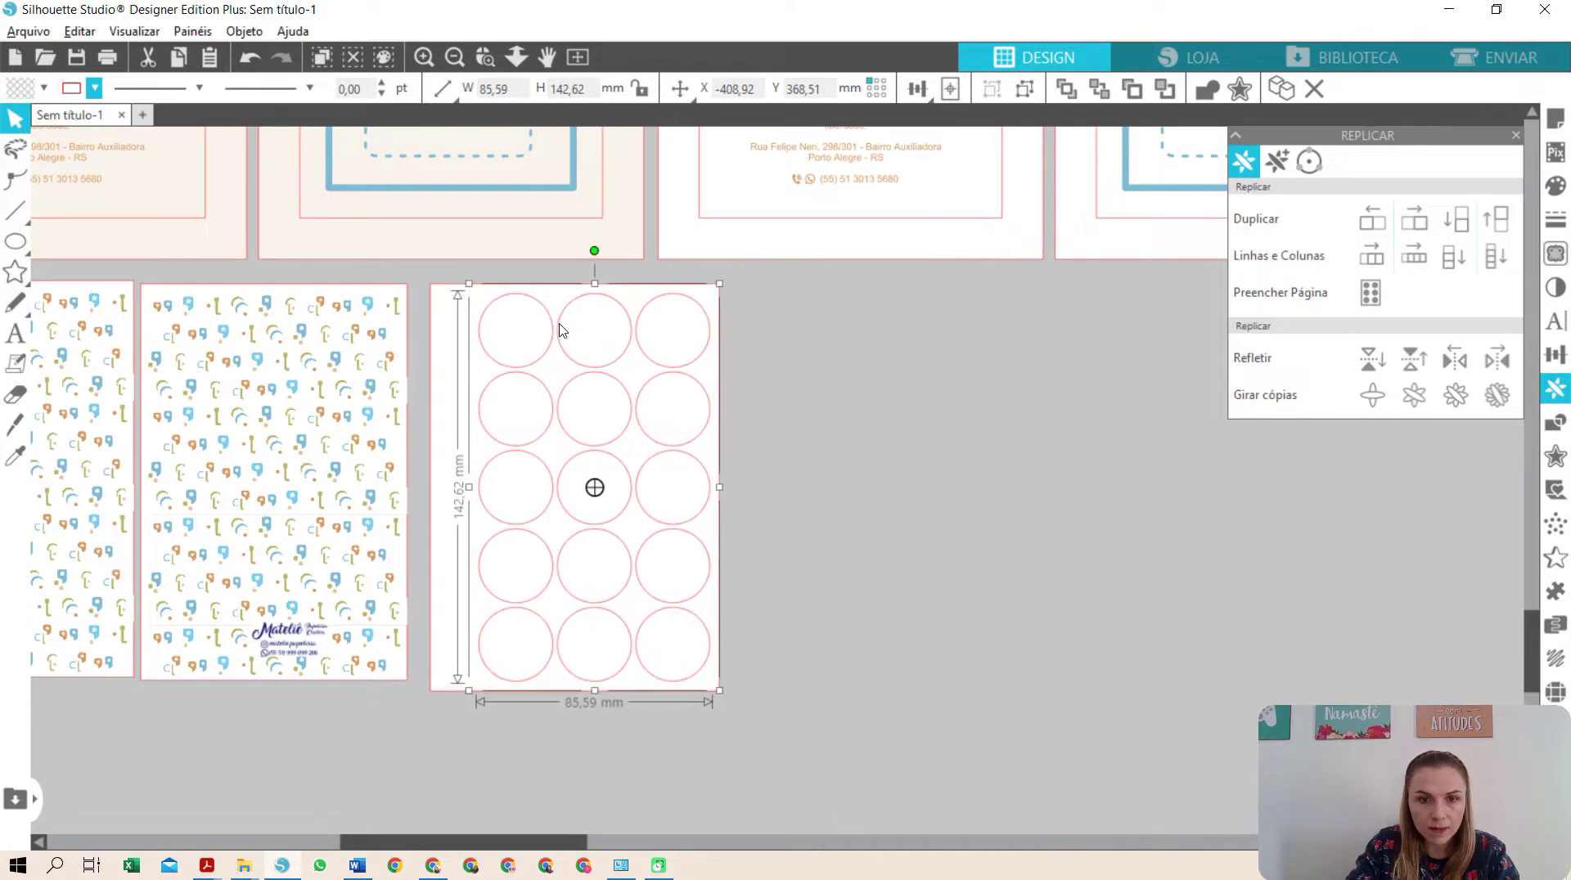
left_click(792, 416)
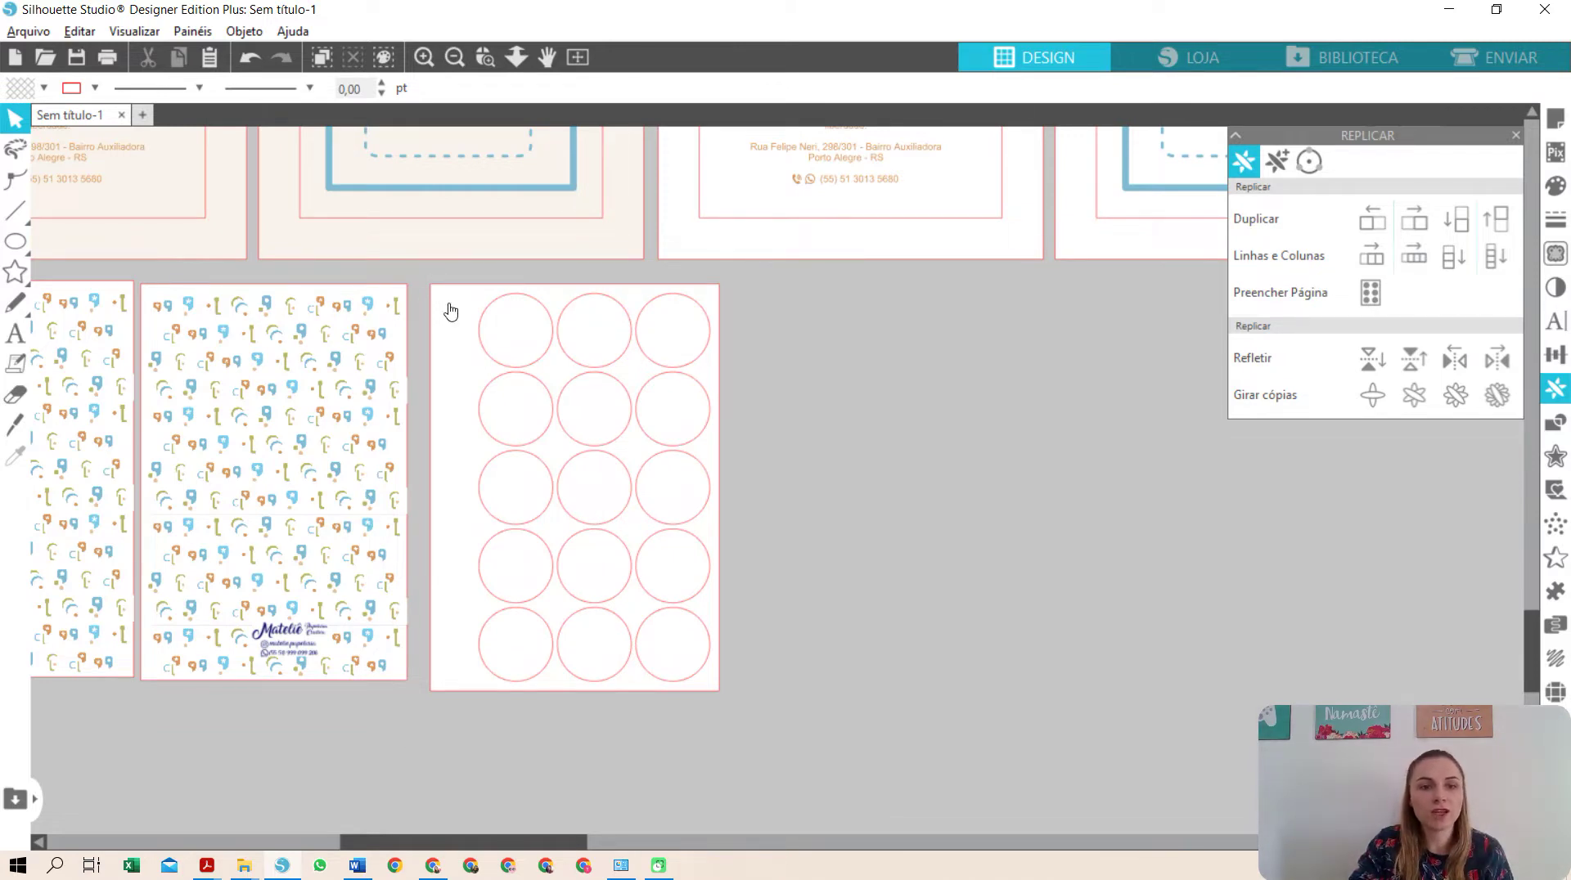
- Move the circle grid off the white rectangle to its right and ungroup it
left_click_drag(663, 532, 945, 558)
right_click(945, 558)
left_click(1015, 617)
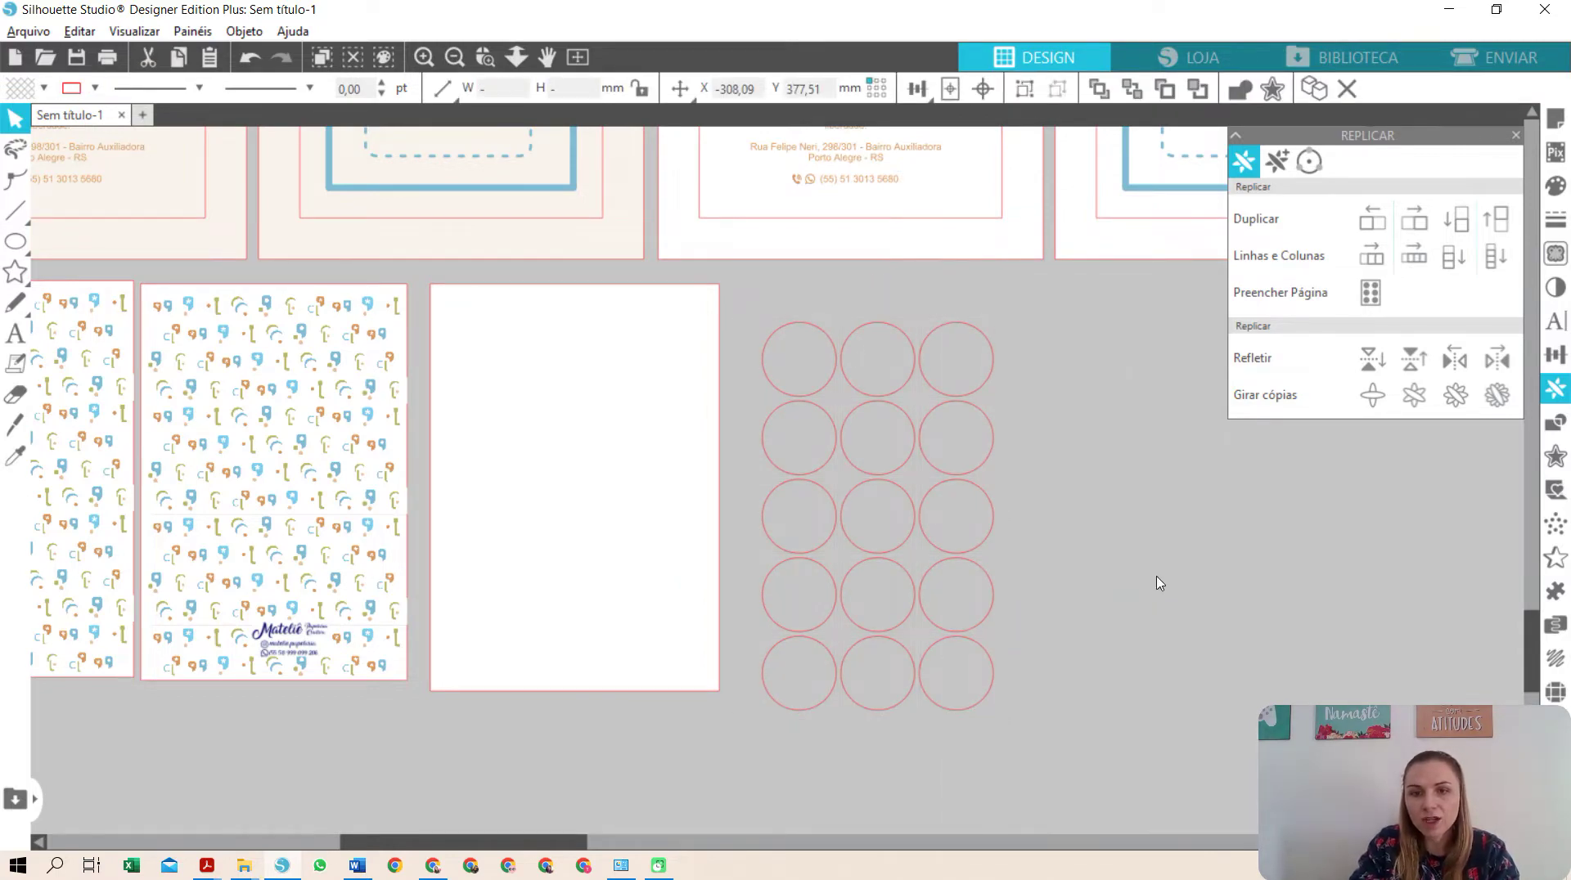
- Fill the bottom row of circles with the grey, blue and green smiley artwork from File Explorer
key("alt+Tab")
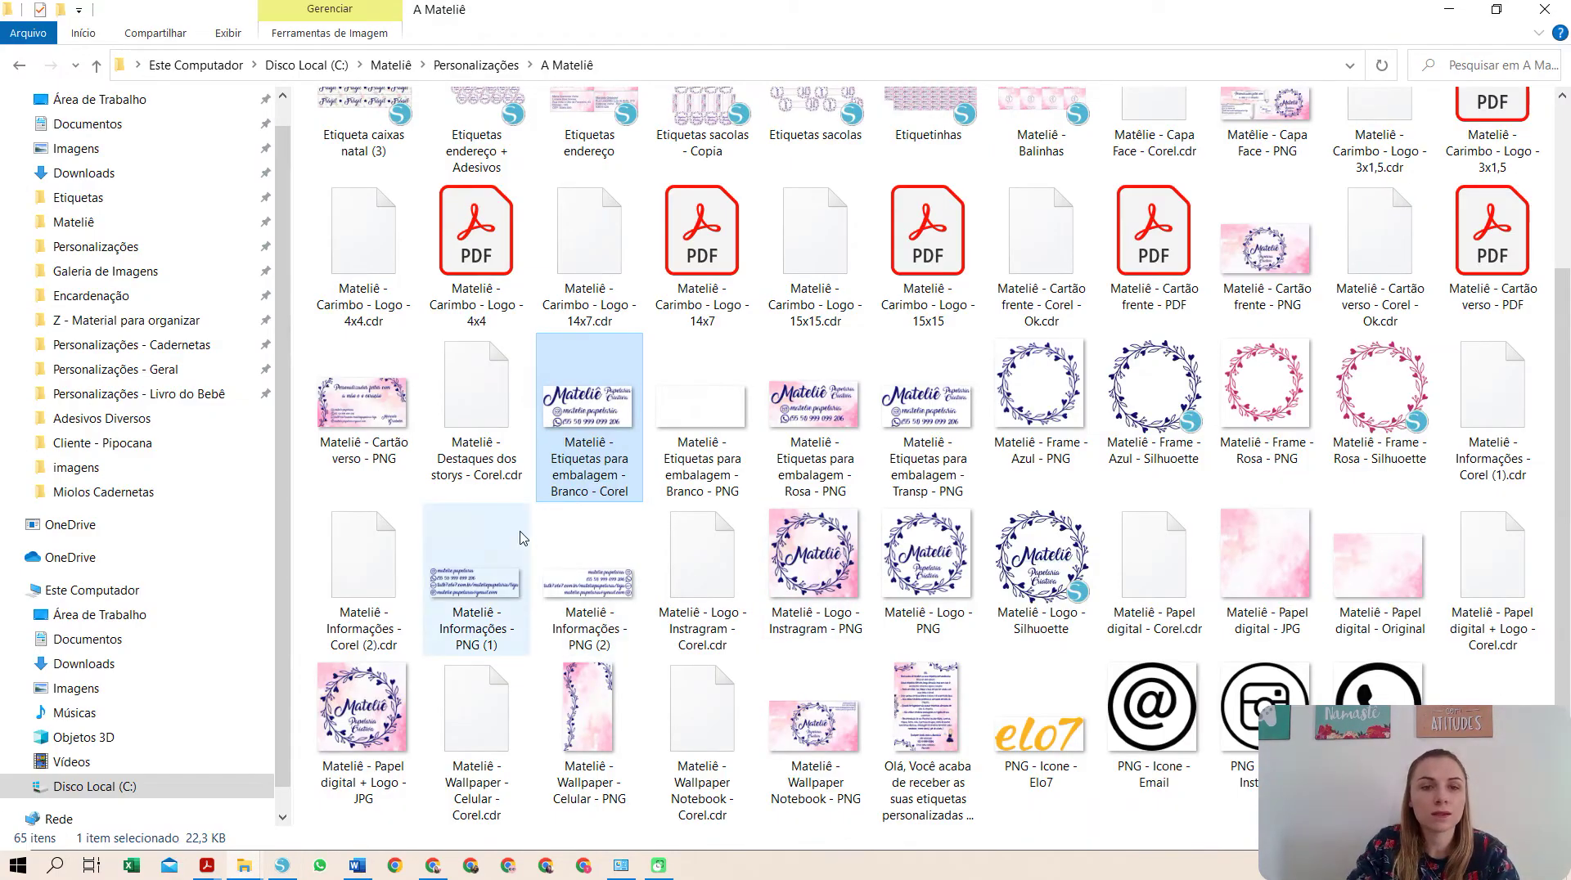
key("alt+Tab")
left_click_drag(1166, 213, 778, 705)
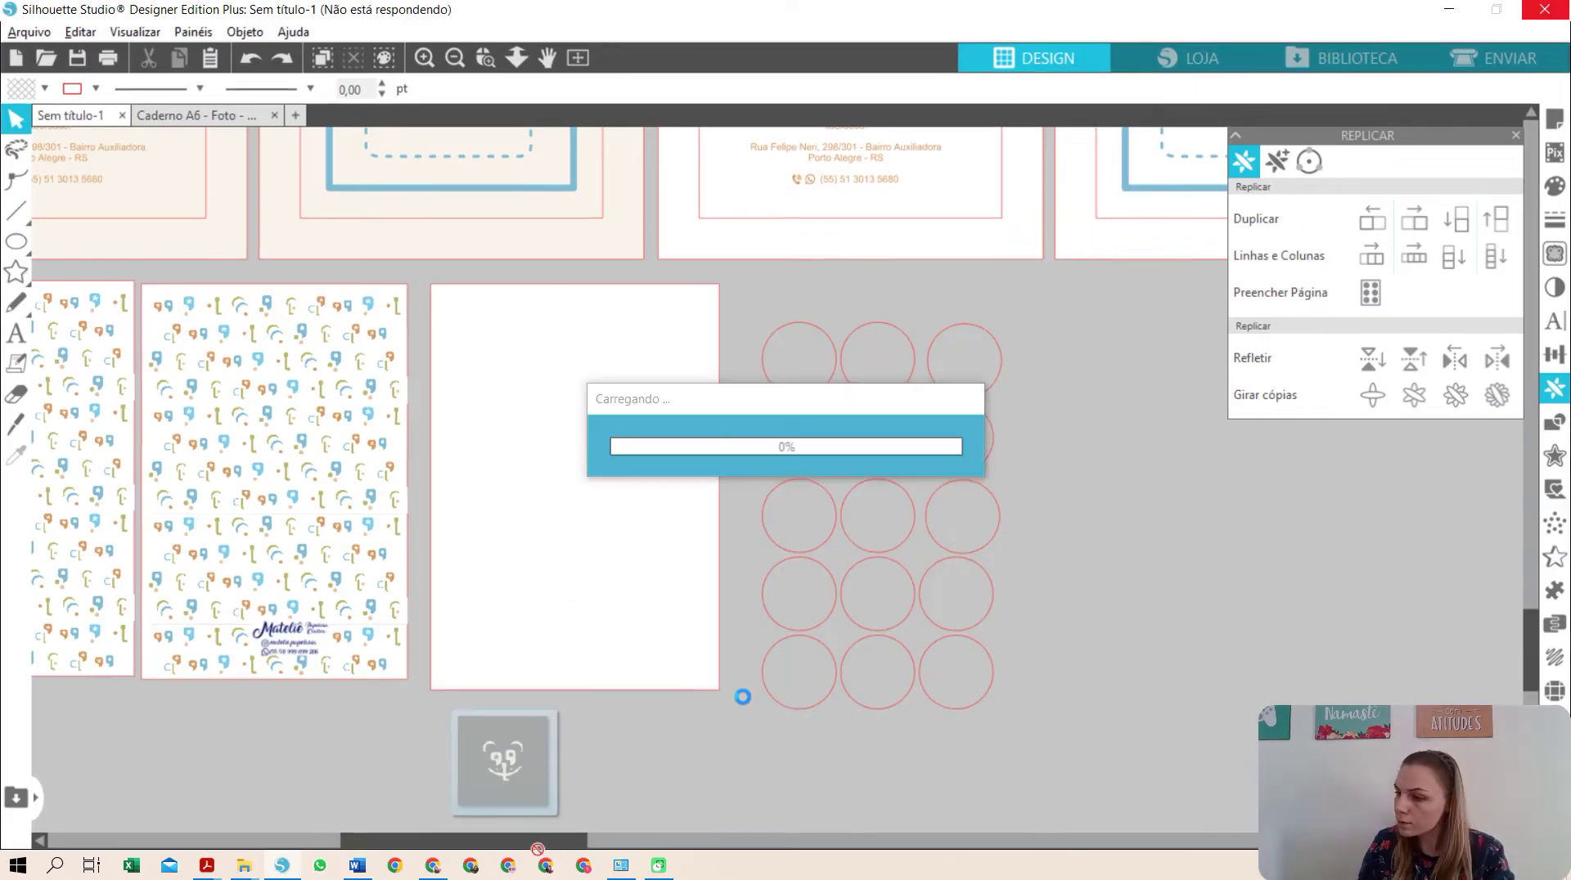
left_click_drag(1166, 213, 281, 859)
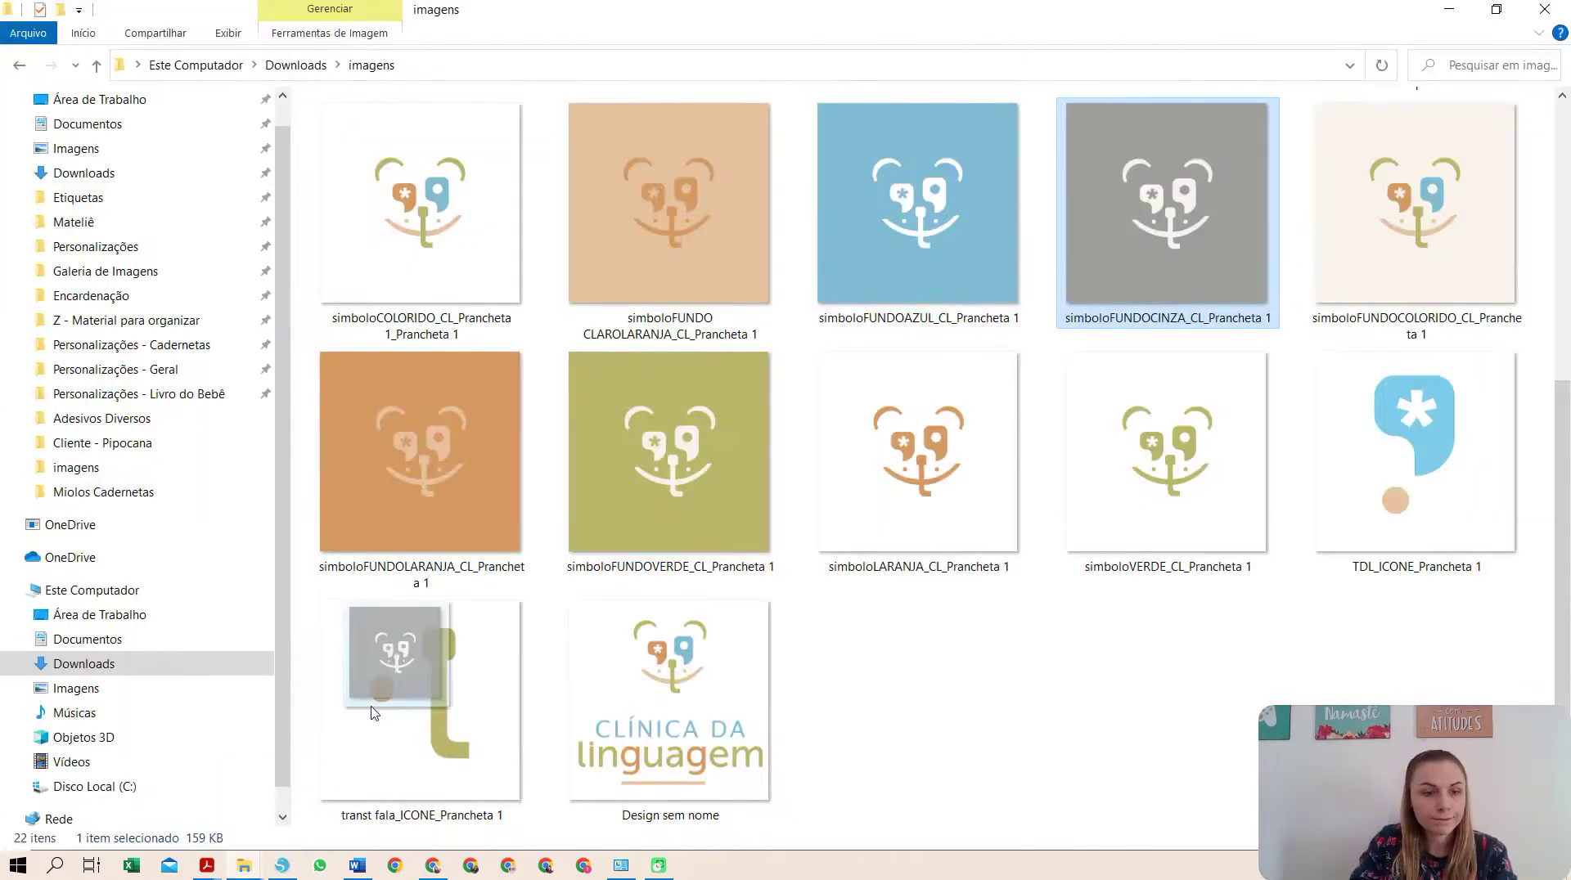
left_click_drag(281, 859, 784, 705)
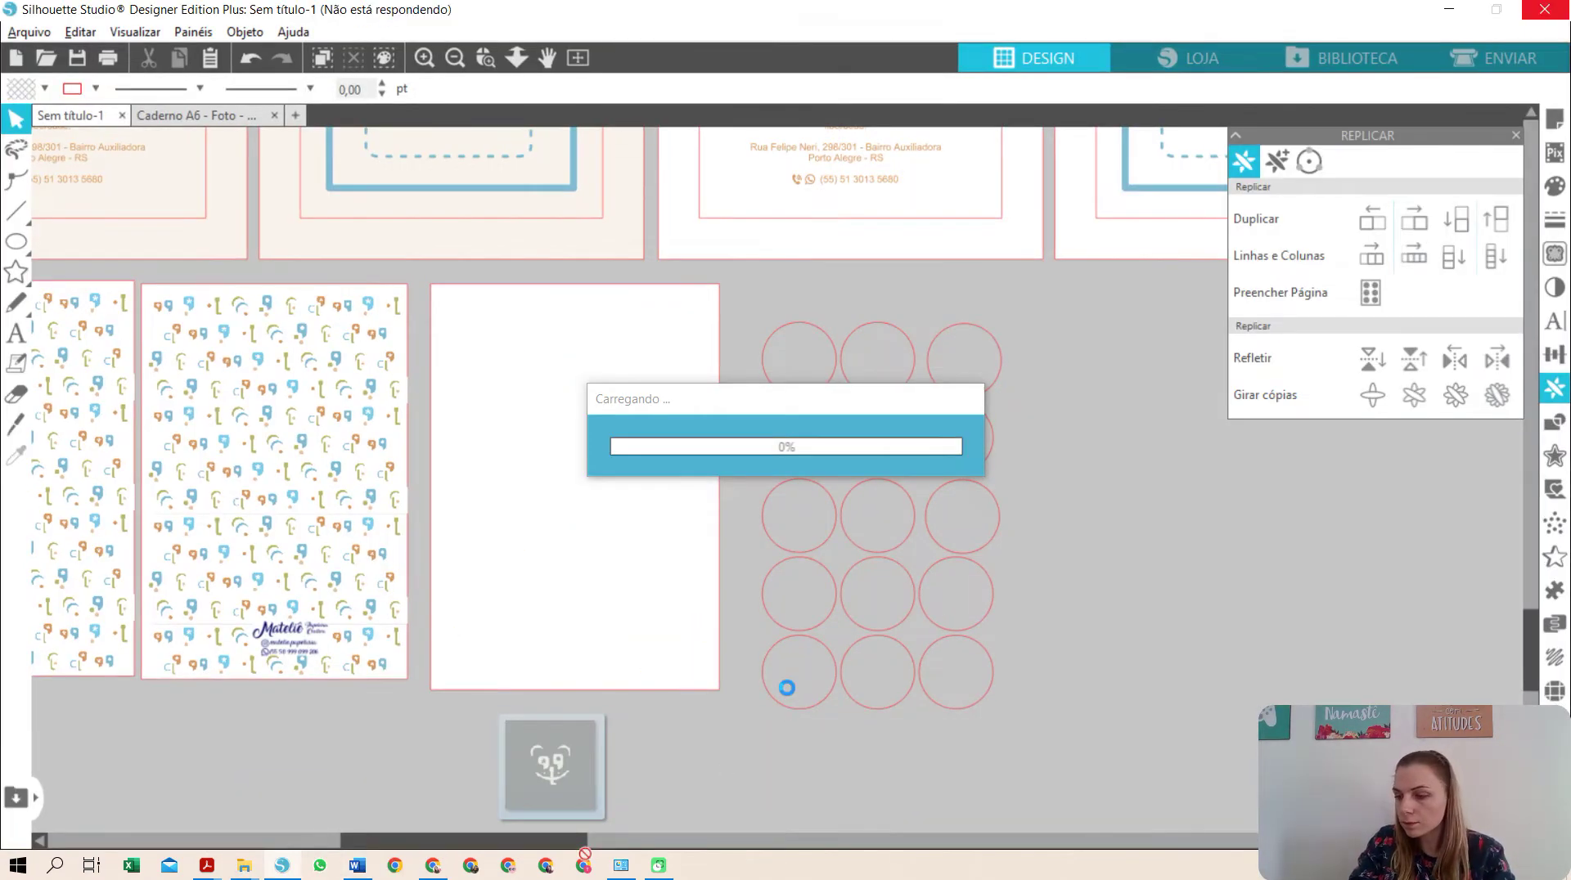
key("alt+Tab")
left_click_drag(919, 209, 869, 686)
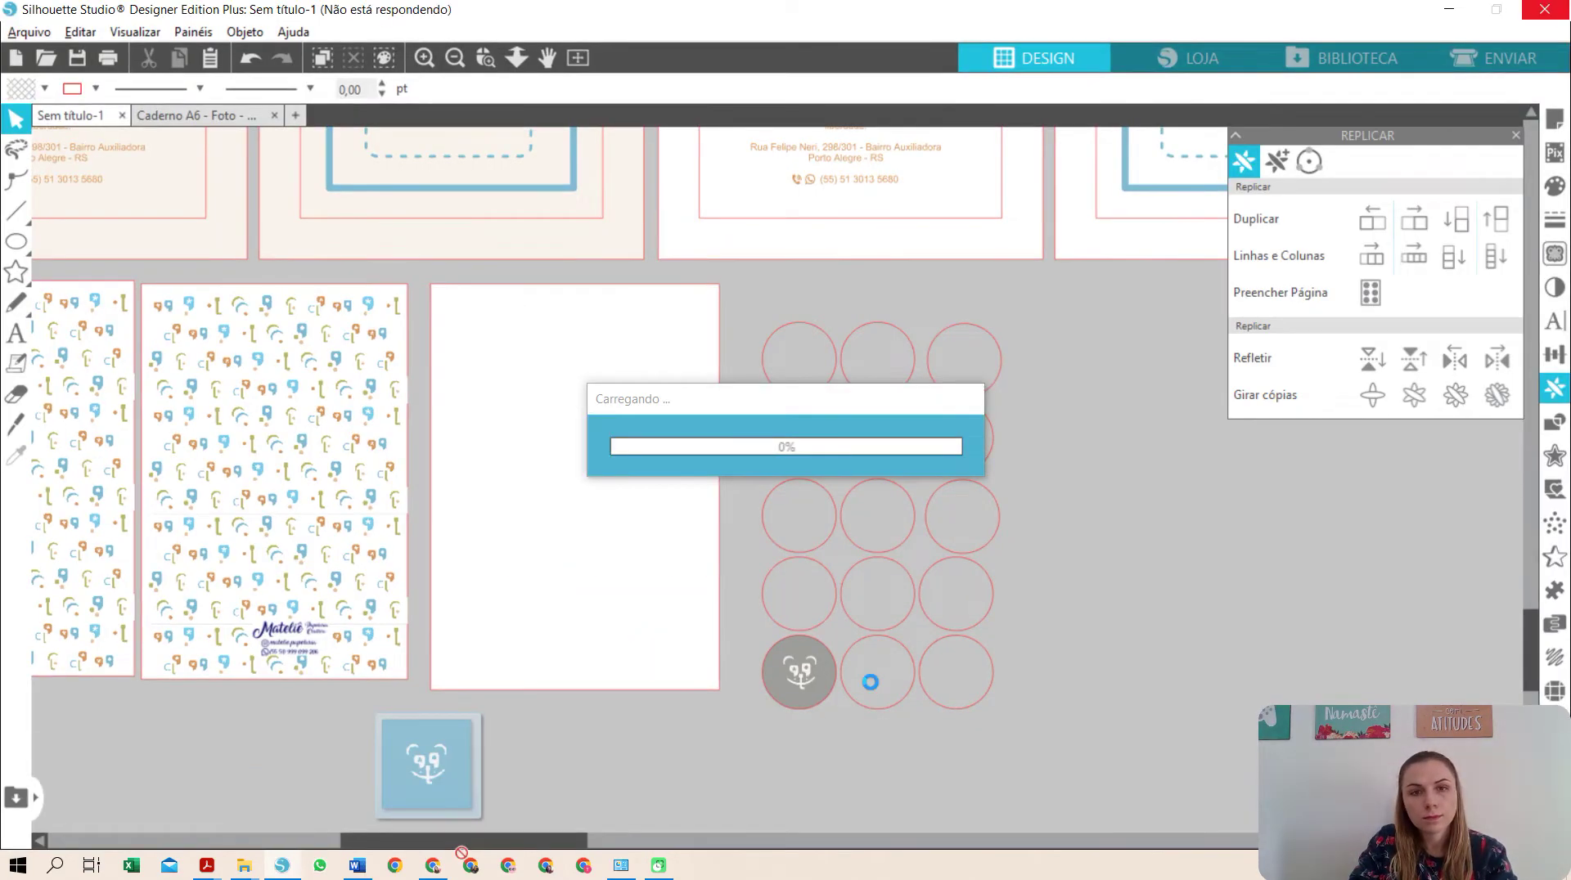
key("alt+Tab")
left_click_drag(669, 455, 976, 686)
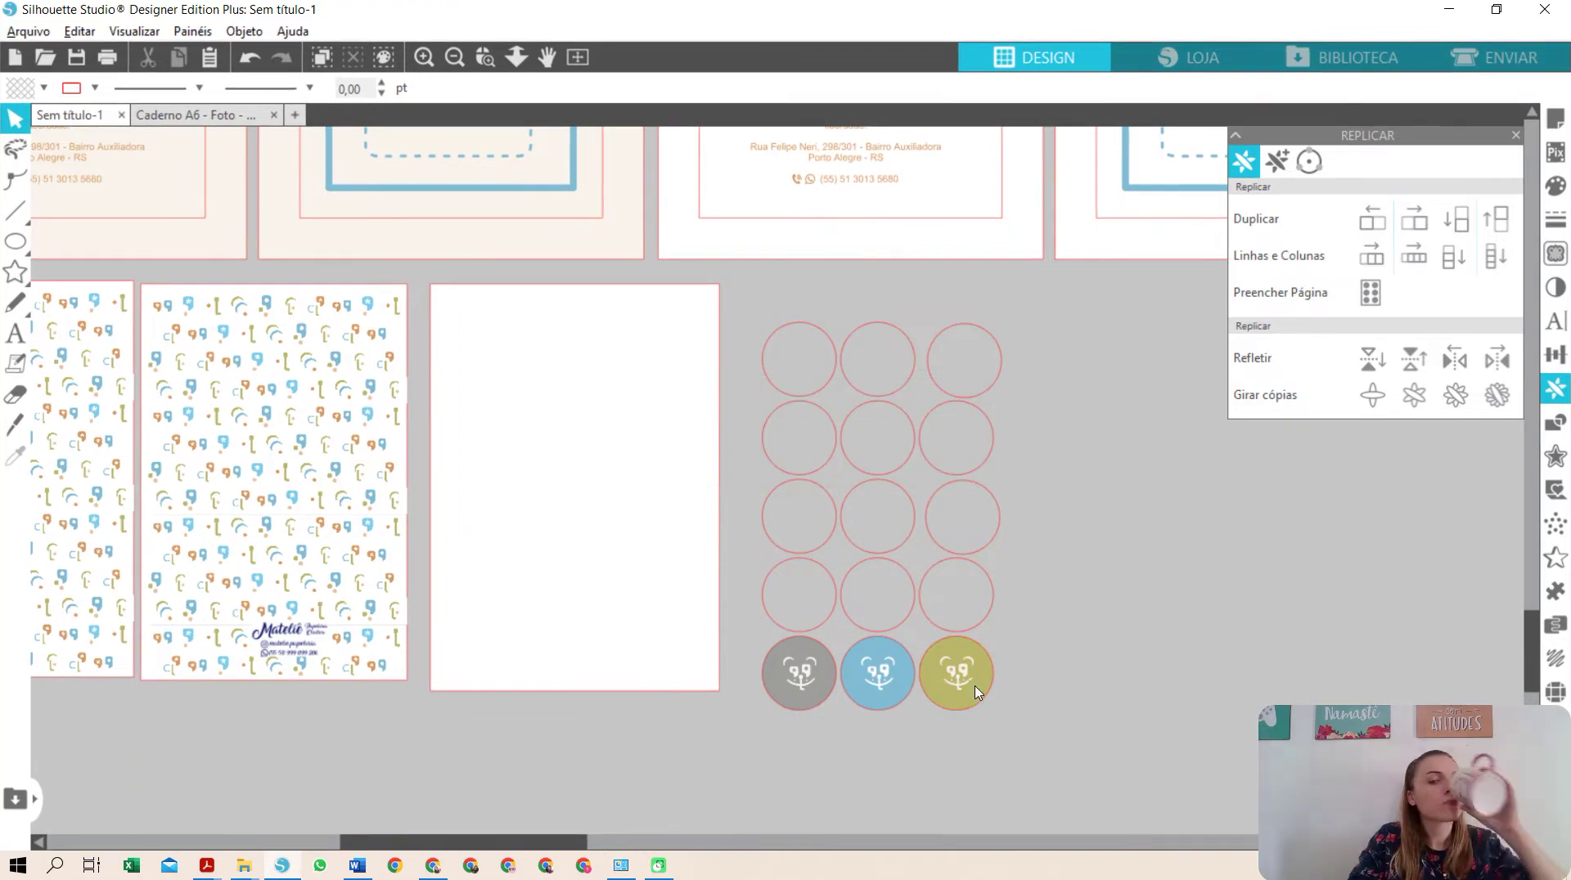
left_click(1066, 724)
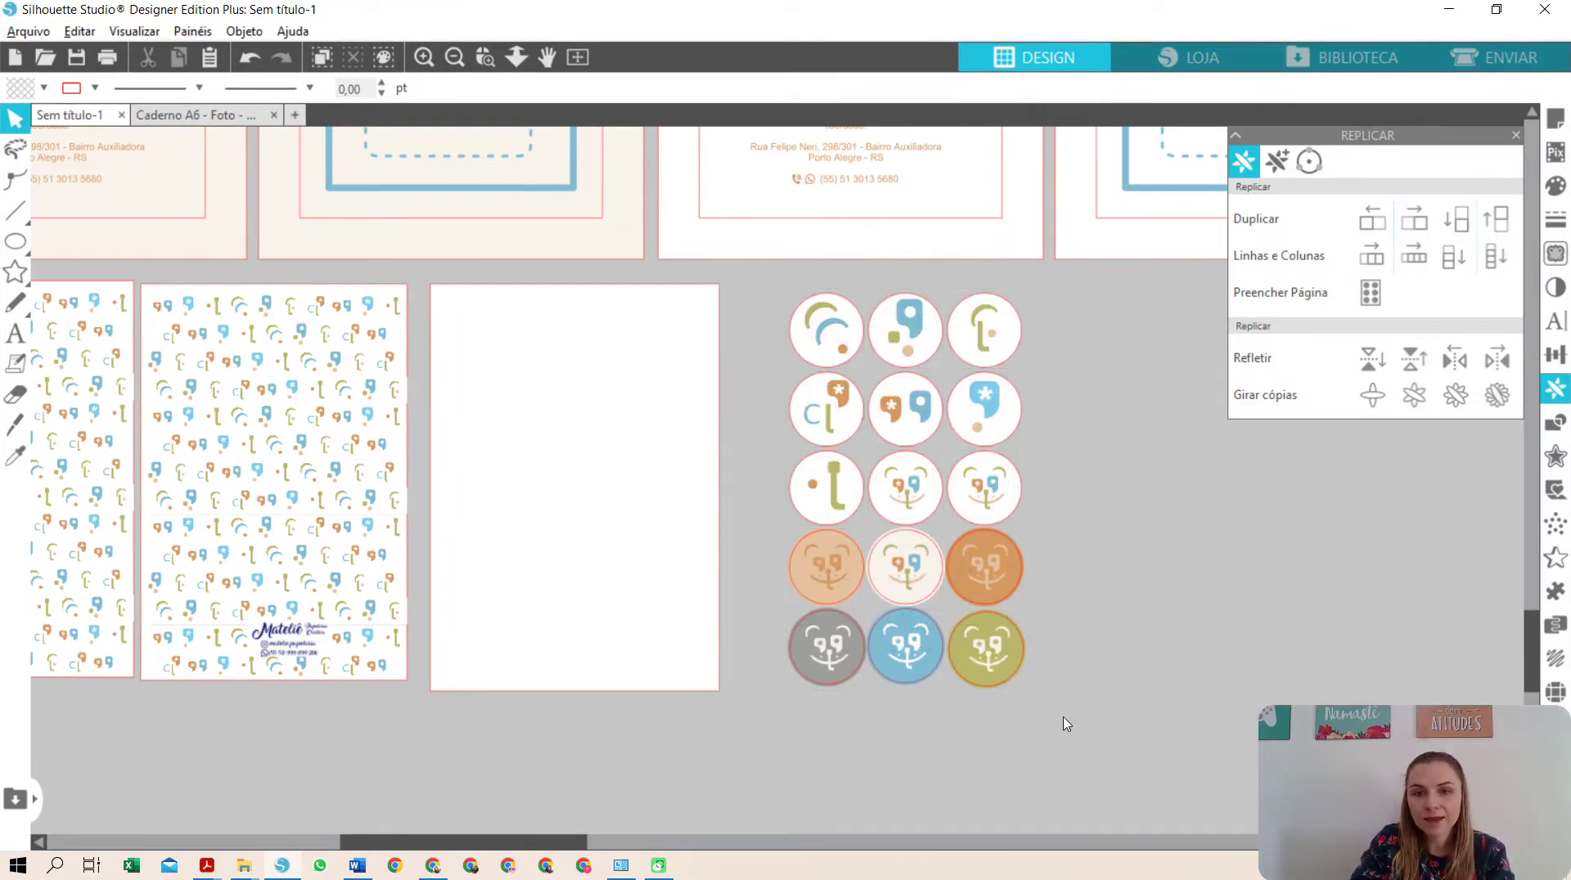
- Move the completed grid of icon circles onto the white rectangle
left_click_drag(758, 299, 1012, 678)
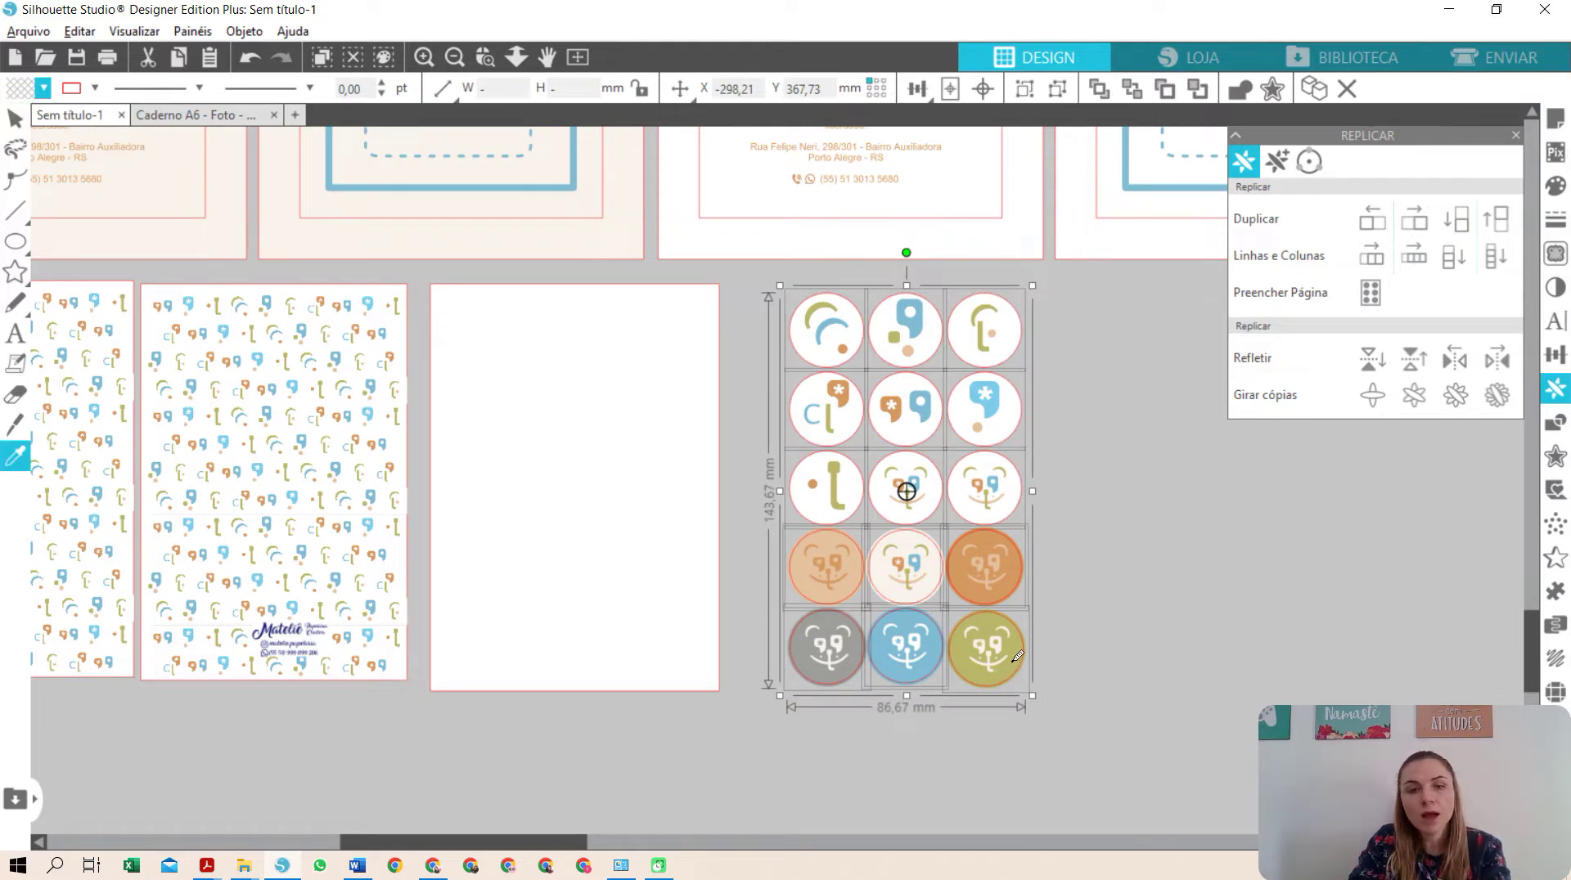
left_click_drag(979, 496, 677, 498)
left_click(790, 533)
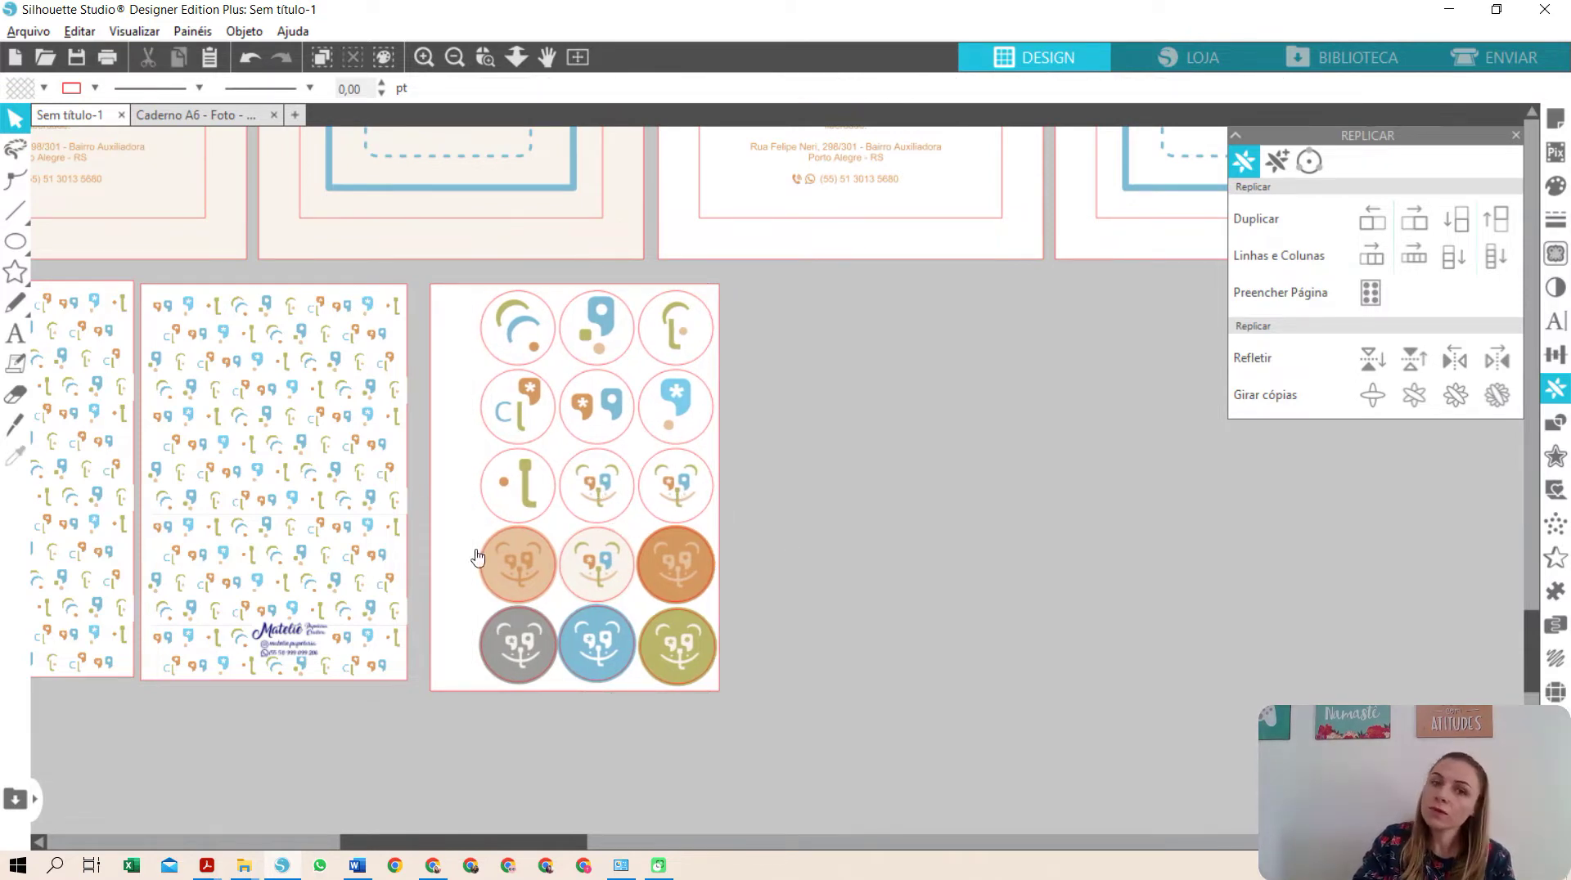
- Duplicate the white 105 × 148 mm rectangle and place the copy right of the sticker sheet
left_click(461, 434)
key("ctrl+d")
left_click_drag(599, 580, 806, 533)
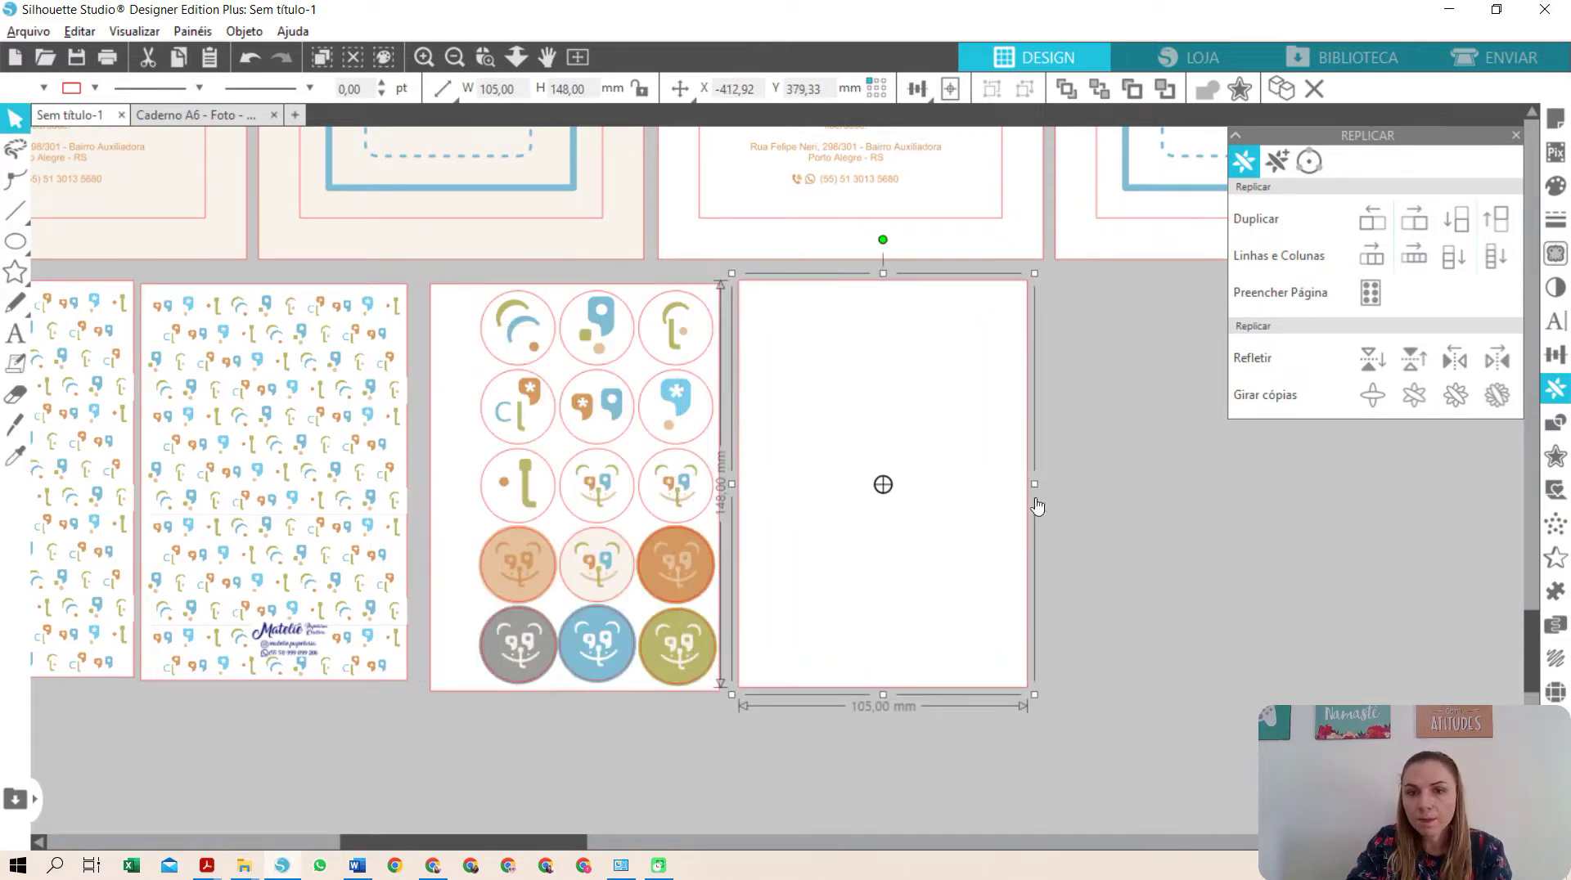
- Draw a horizontal line near the upper edge of the empty white rectangle and adjust it to 89 mm long
left_click(1106, 467)
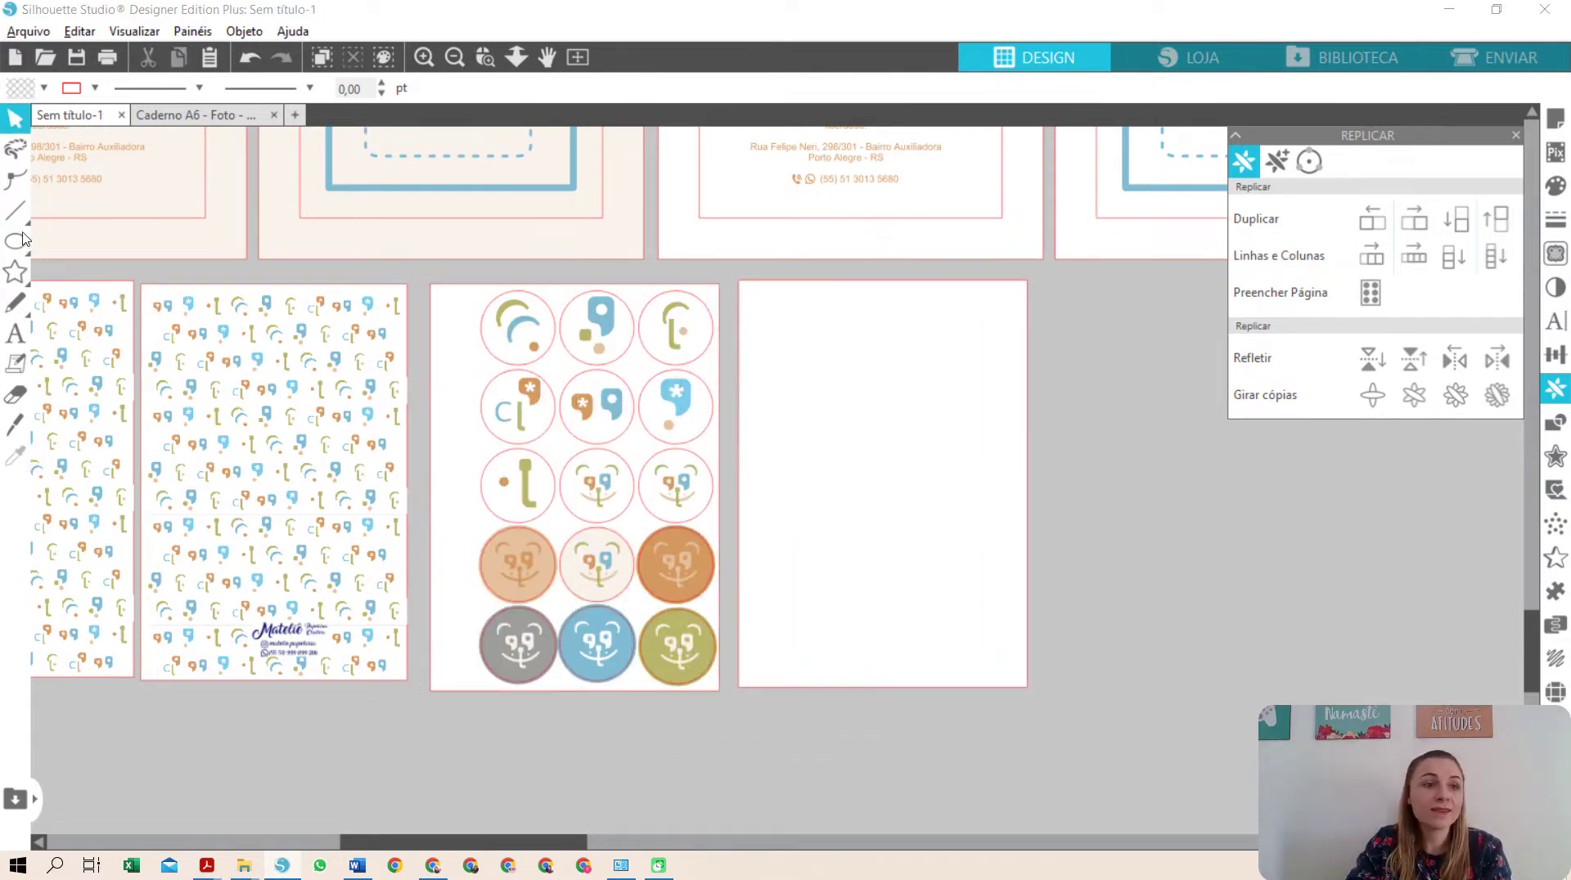
left_click(47, 210)
mouse_move(1078, 598)
left_mouse_down()
mouse_move(1383, 598)
mouse_move(1034, 327)
mouse_move(1054, 315)
mouse_move(1021, 325)
left_mouse_up()
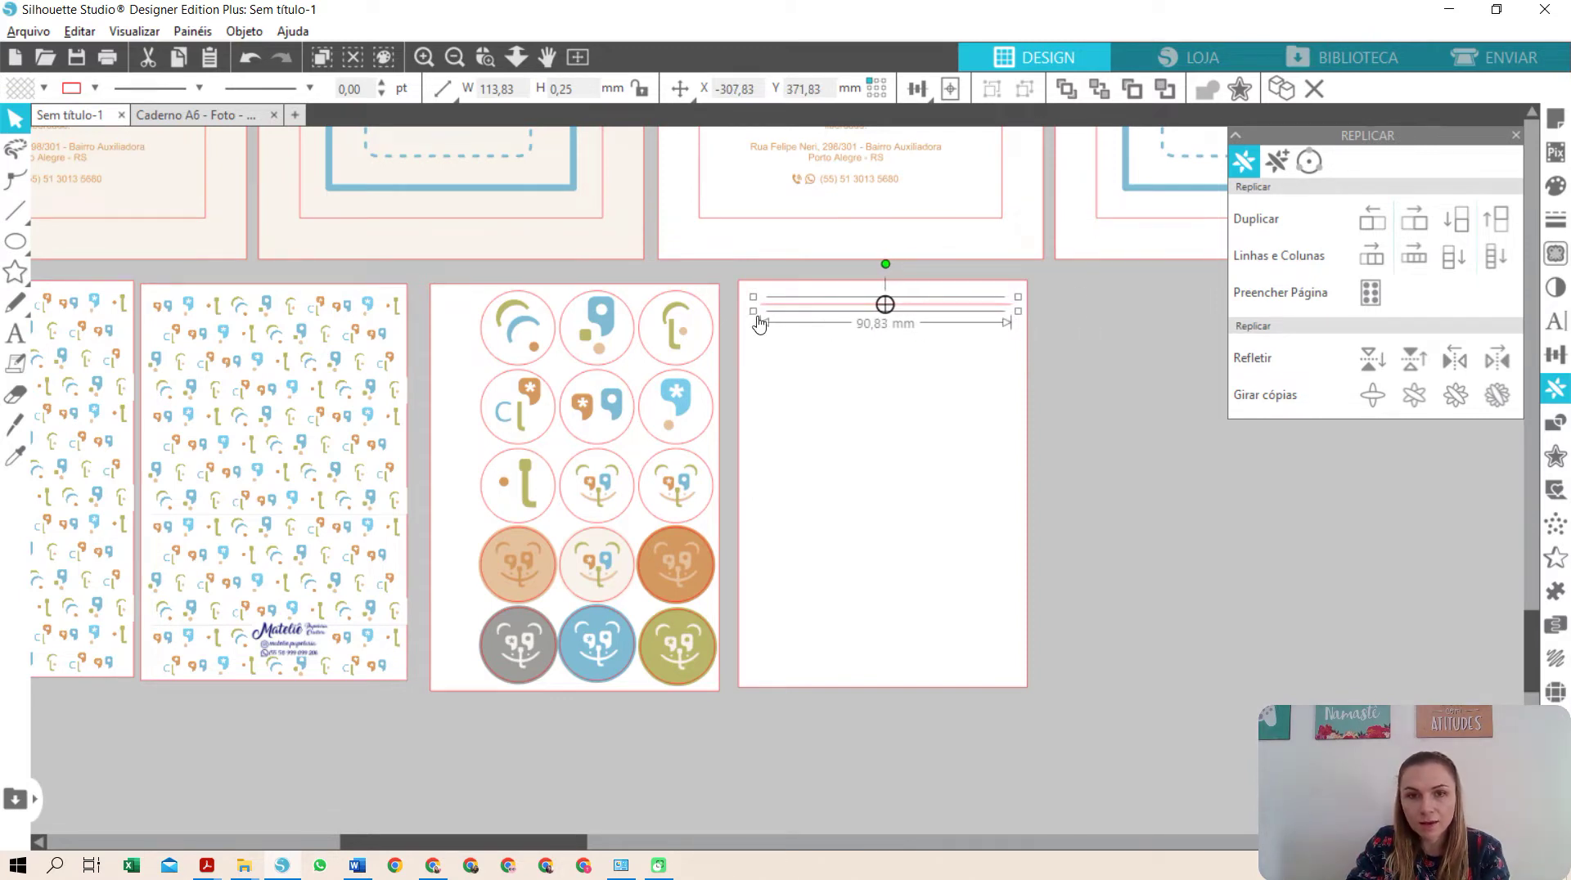
left_click_drag(752, 314, 757, 314)
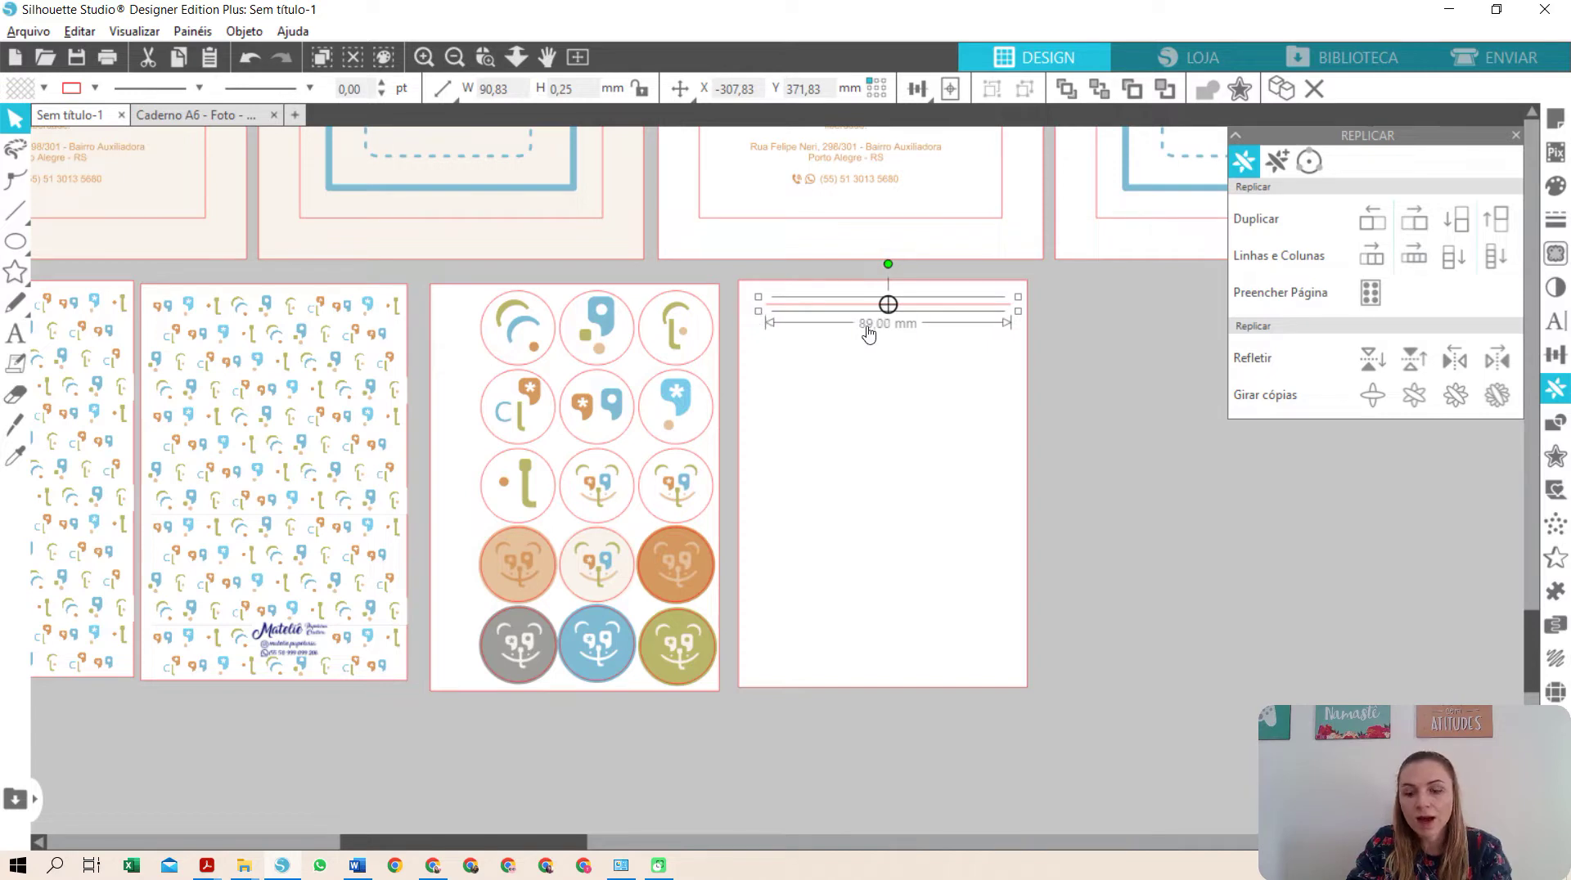
key("Down")
key("Down")
key("Down")
key("Down")
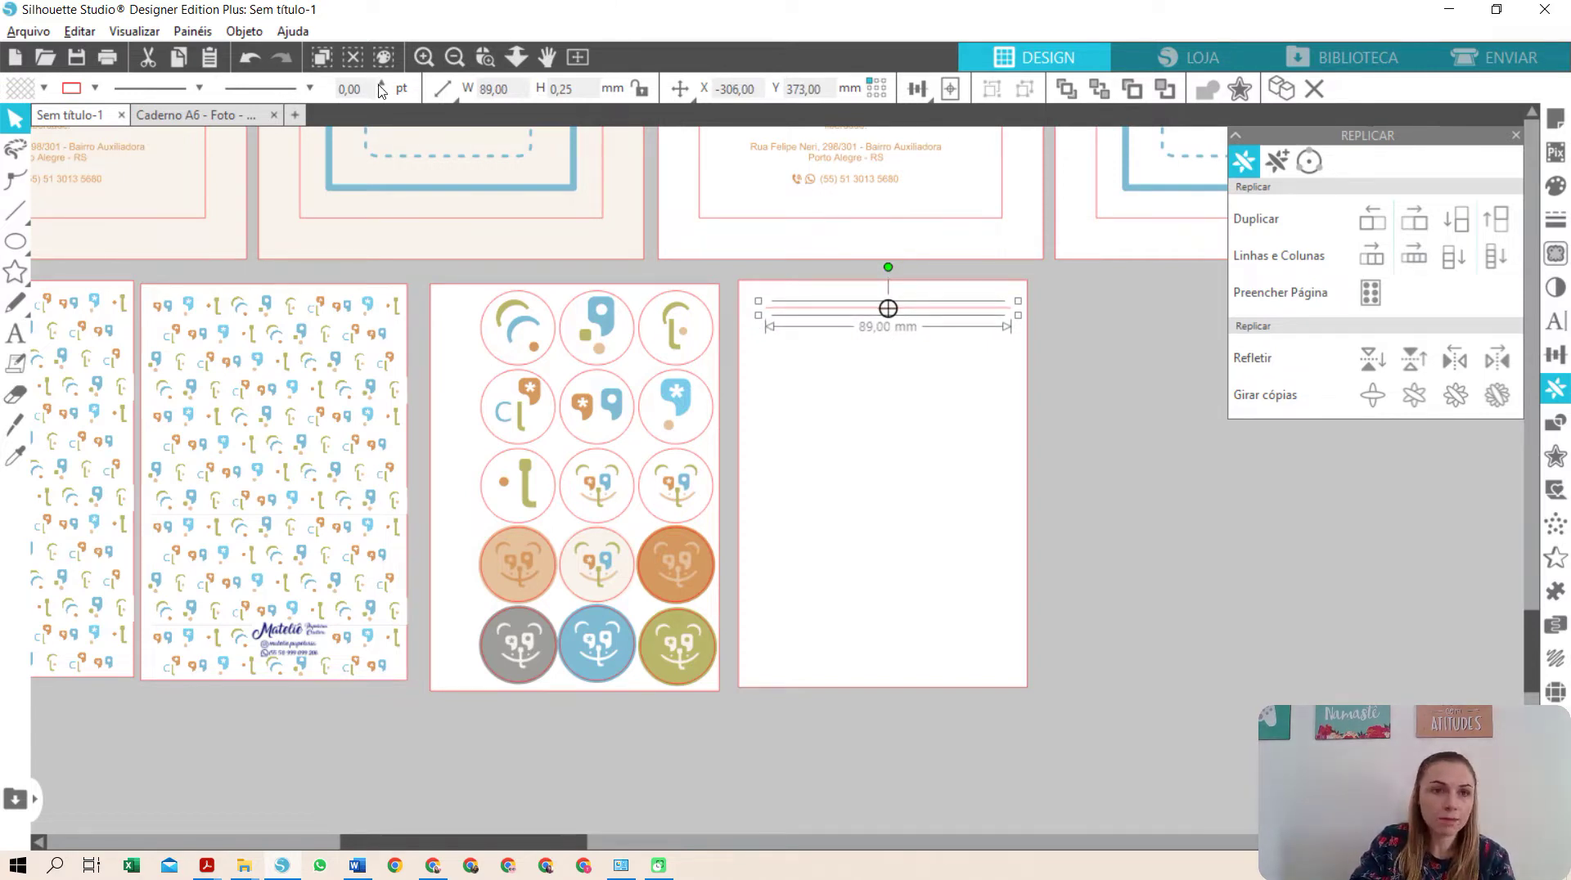
- Style the line as dashed, 0.50 pt thick, in the grey sampled from the grey smiley sticker
left_click(95, 88)
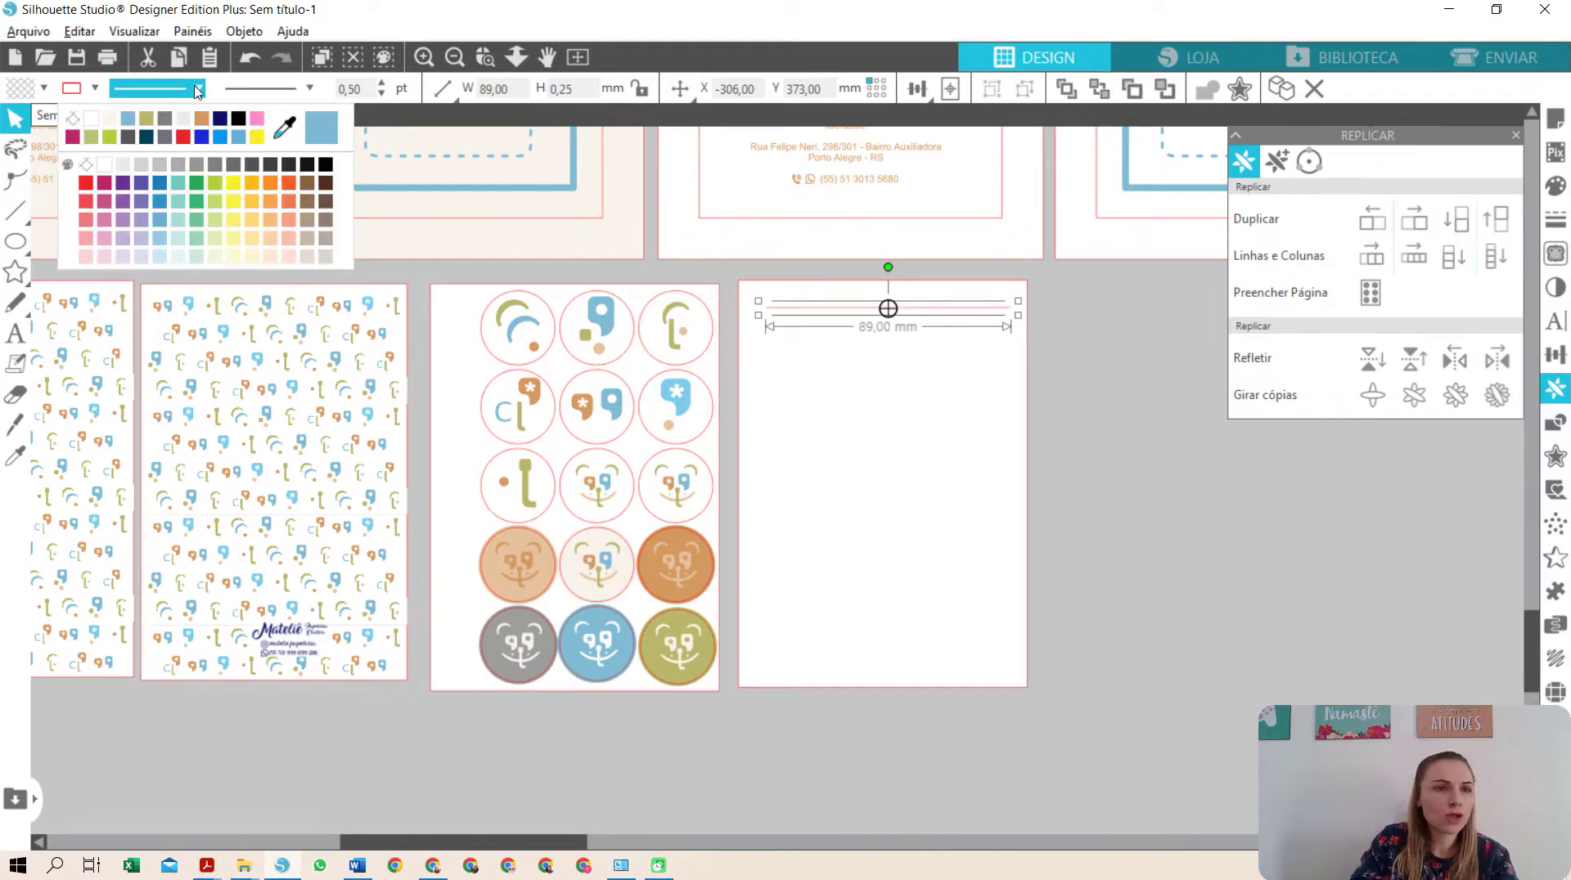
left_click(196, 88)
left_click(150, 156)
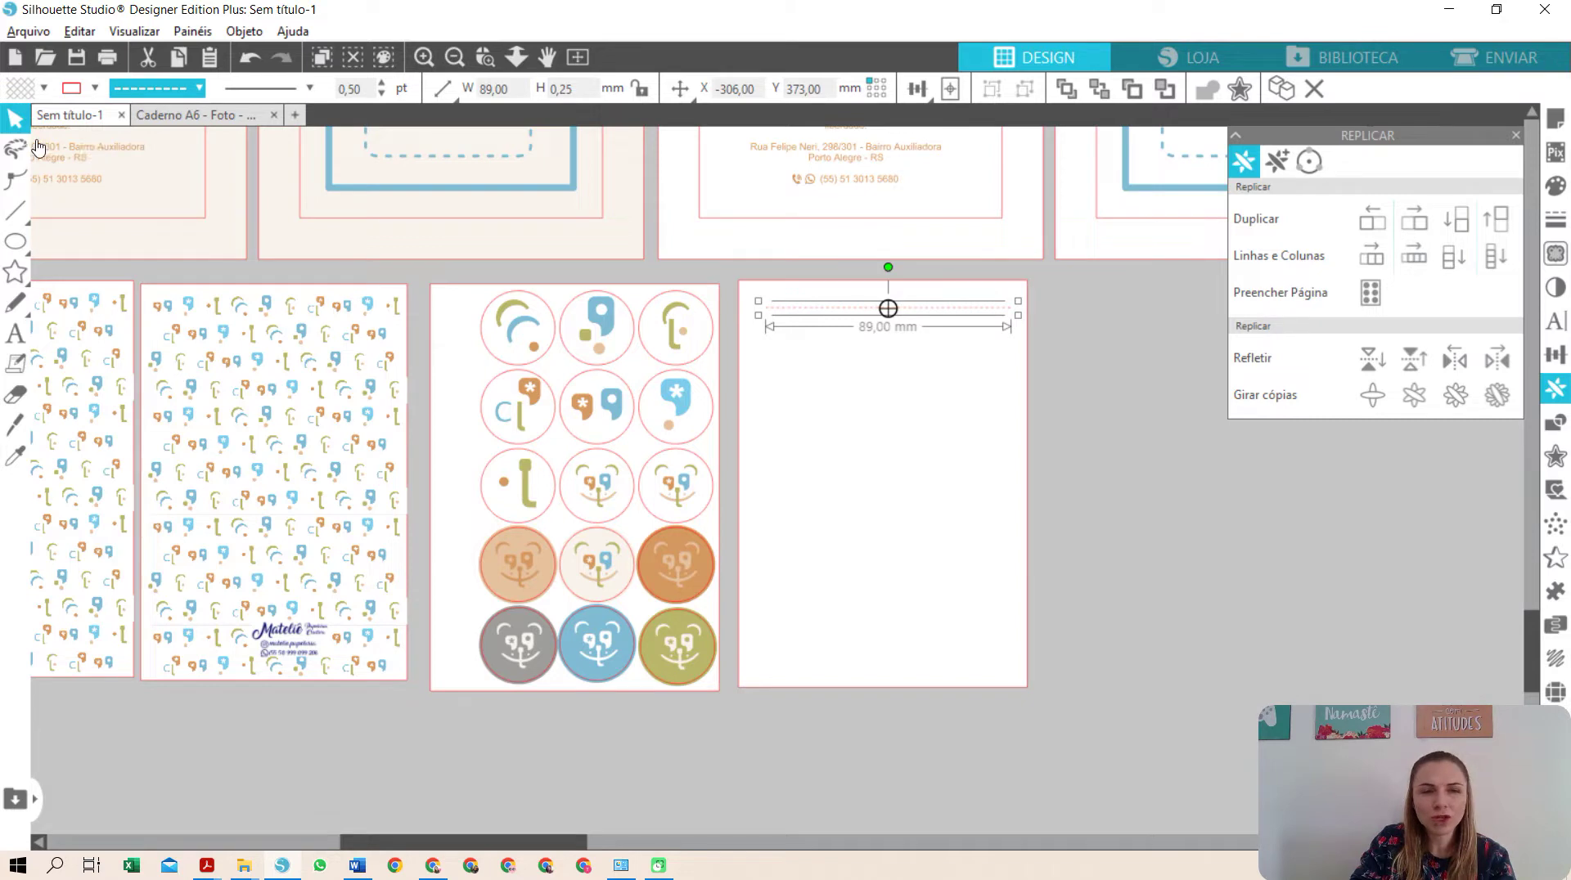
left_click(92, 90)
left_click(286, 128)
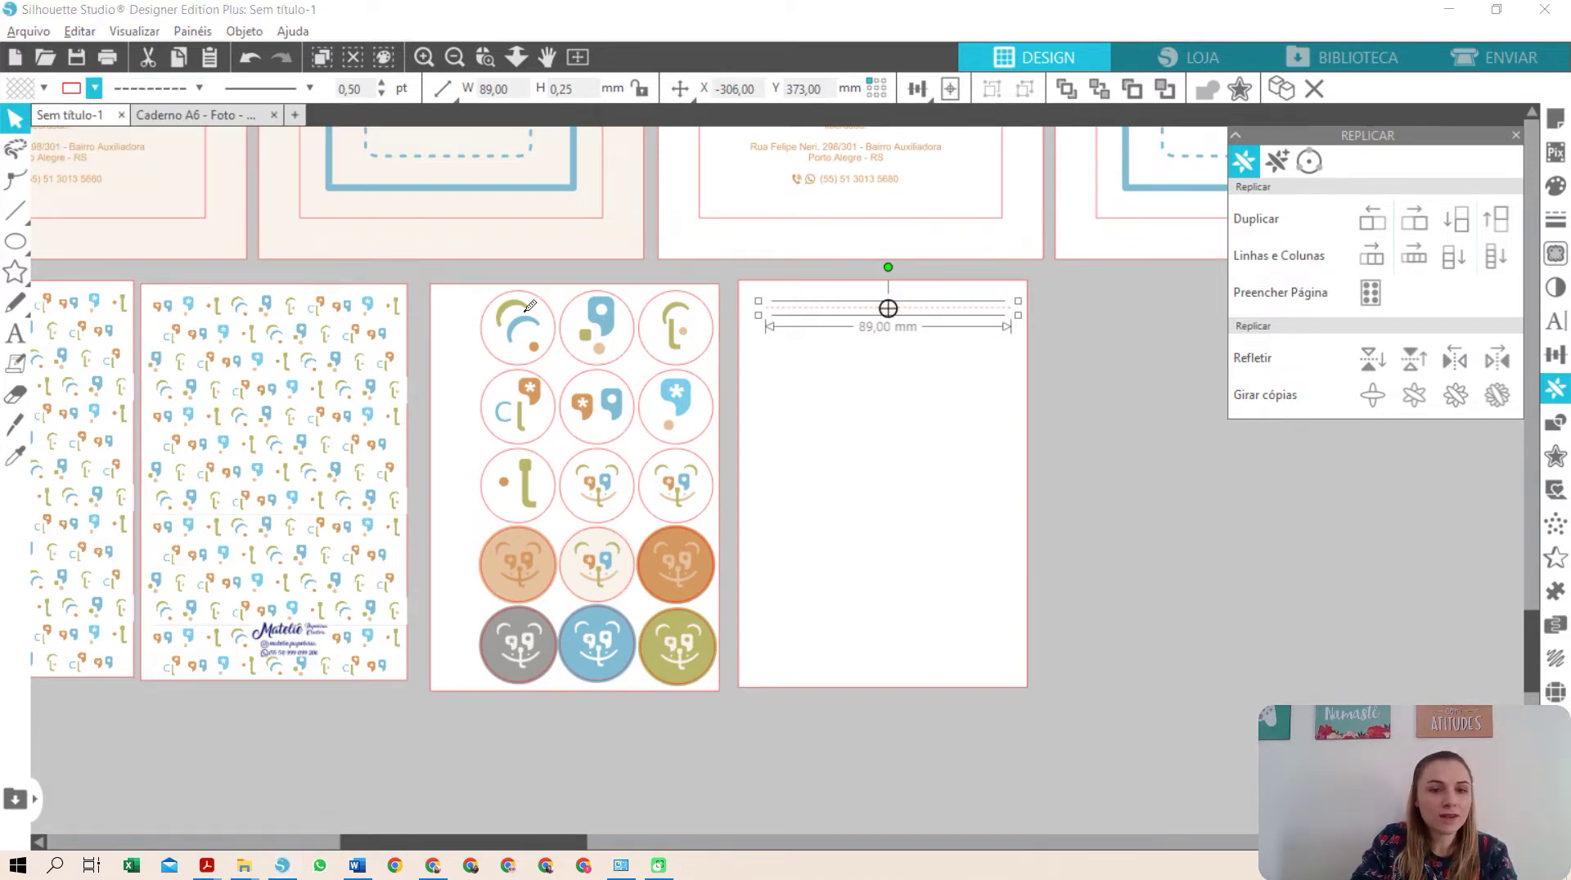
left_click(517, 609)
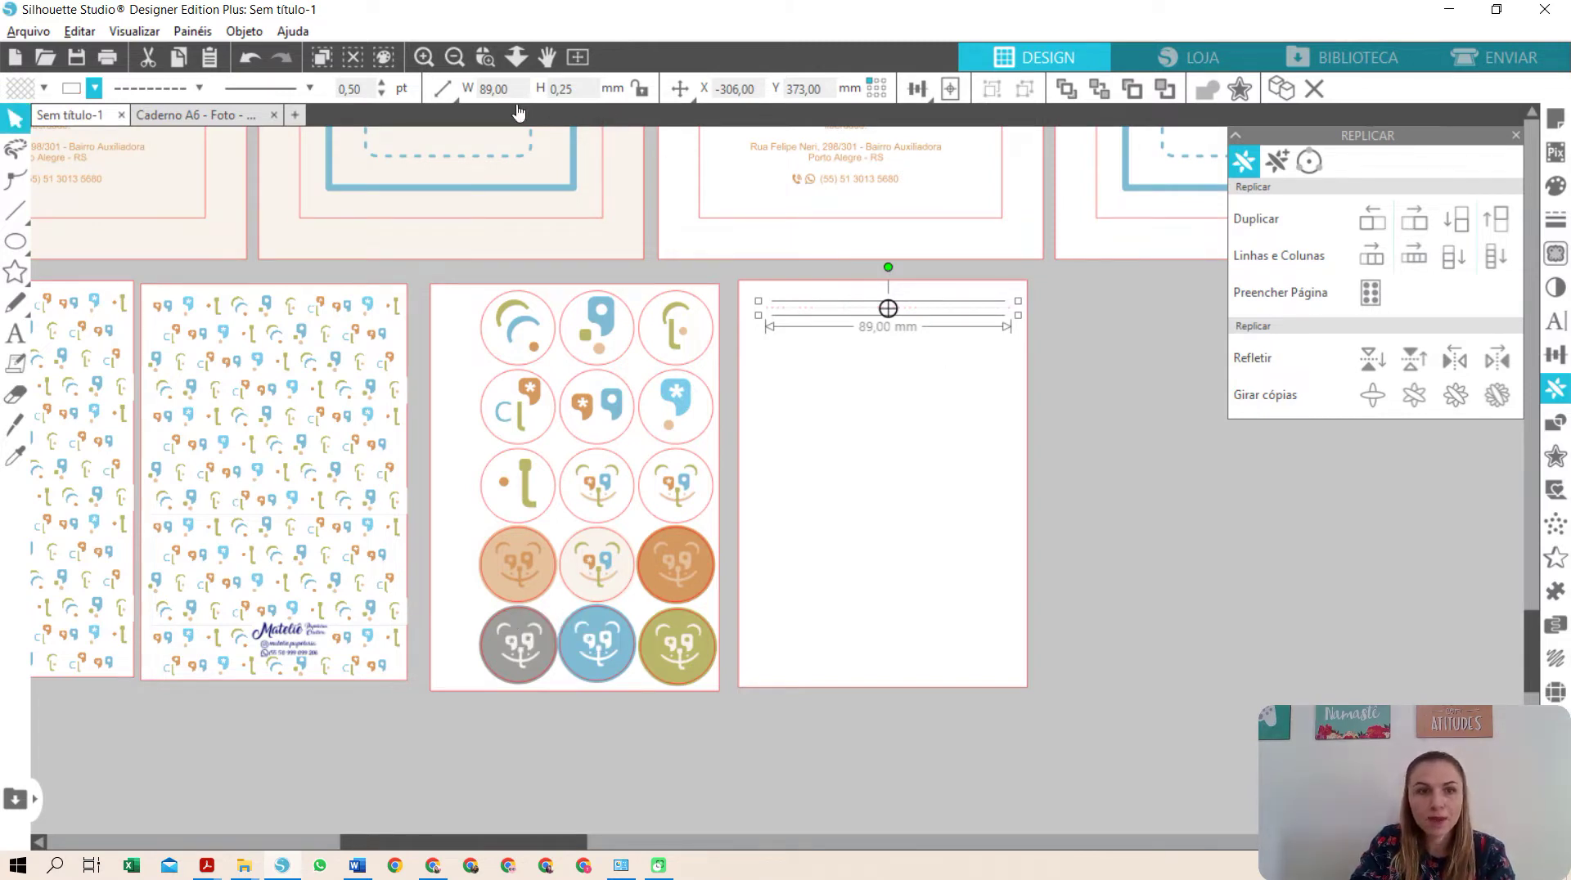
- Draw a spacer ellipse about 7.8 × 6.3 mm at the start of the dashed line and move the white rectangle aside
left_click(15, 242)
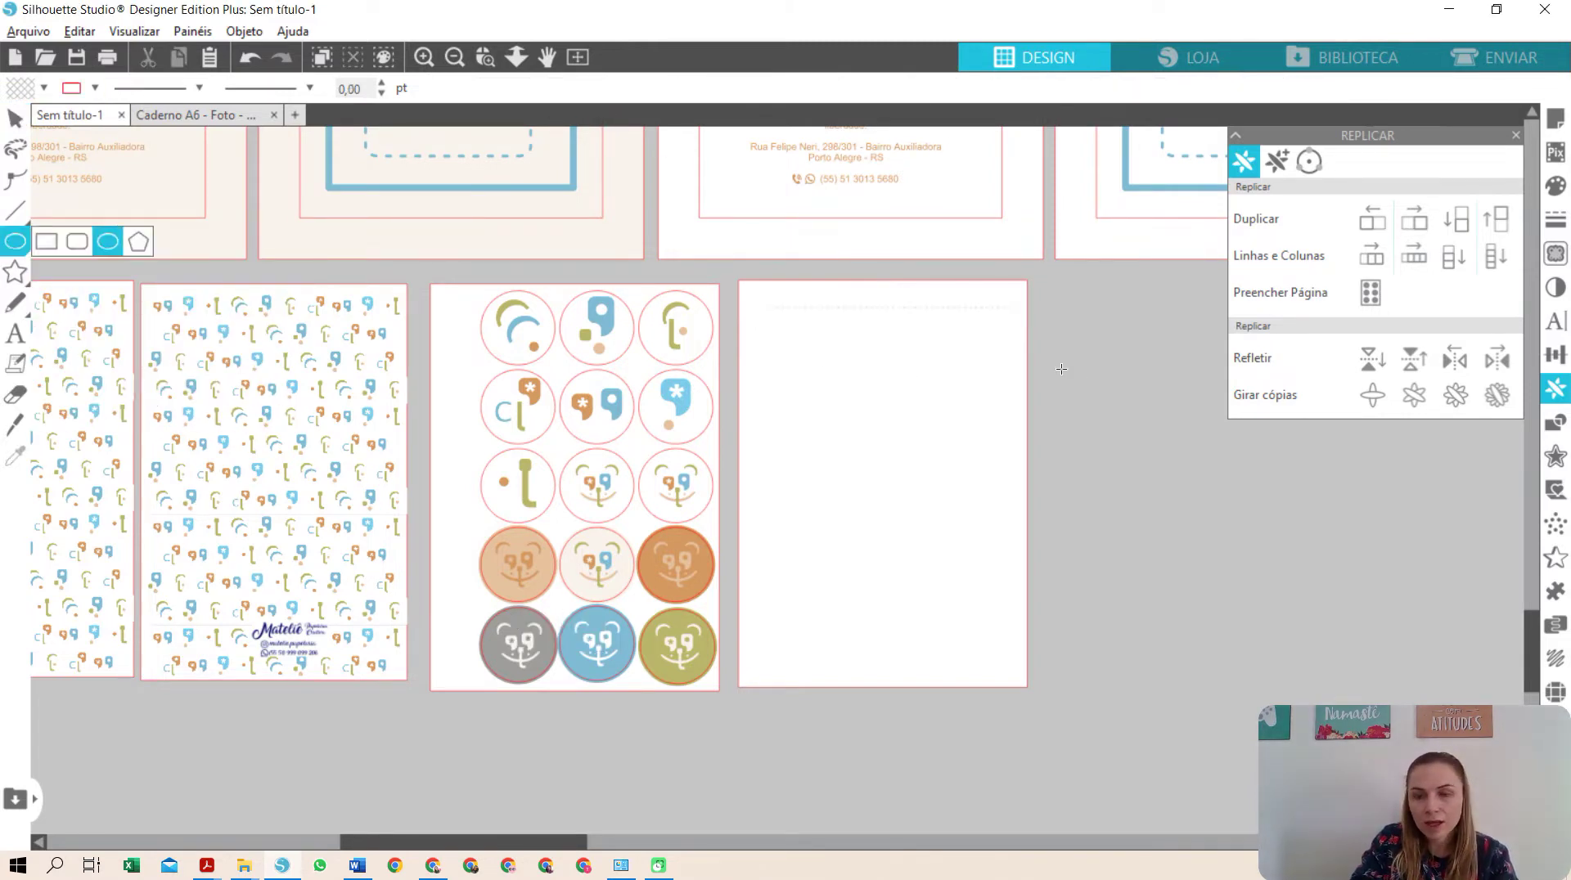
left_click_drag(1096, 381, 774, 335)
left_click(1120, 457)
left_click_drag(922, 479, 1202, 495)
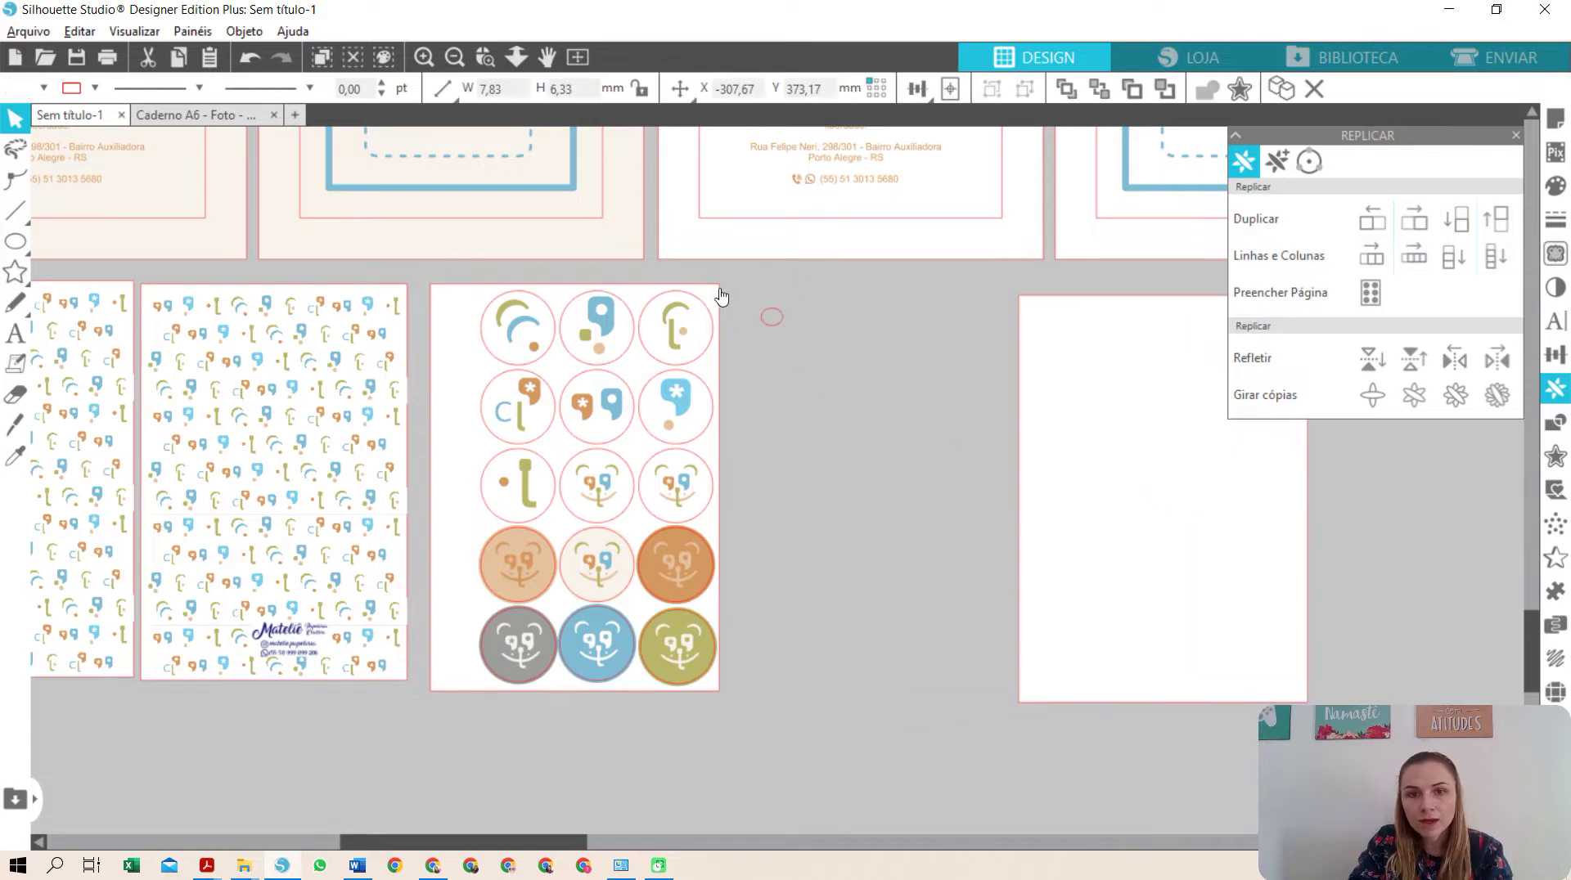
- Duplicate the dashed line with its spacer ellipse downward repeatedly until the rows fill the page height
left_click(808, 335)
left_click(1457, 219)
left_click(1457, 219)
left_click(1457, 219)
left_click(1457, 219)
left_click(1458, 220)
left_click(1457, 219)
left_click(1457, 219)
left_click(1457, 219)
left_click(1457, 219)
left_click(1457, 219)
left_click(1457, 219)
left_click(1457, 219)
left_click(1457, 219)
left_click(1457, 219)
left_click(1457, 219)
left_click(1457, 219)
left_click(1457, 220)
left_click(1457, 219)
- Delete the whole column of spacer ellipses, keeping only the dashed lines
left_click(618, 727)
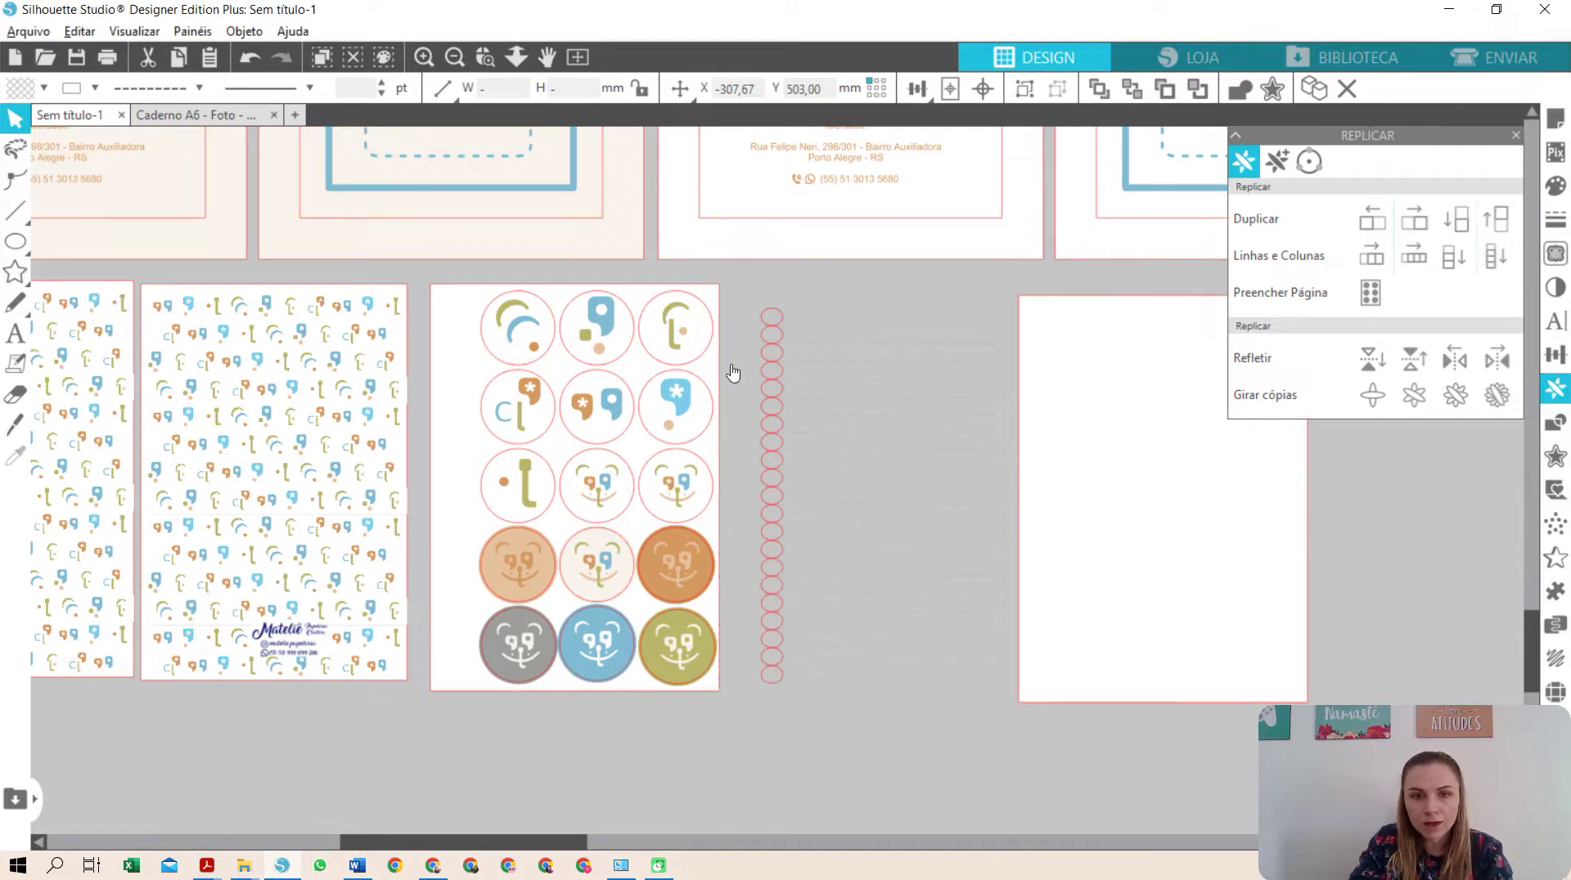
left_click_drag(739, 301, 766, 679)
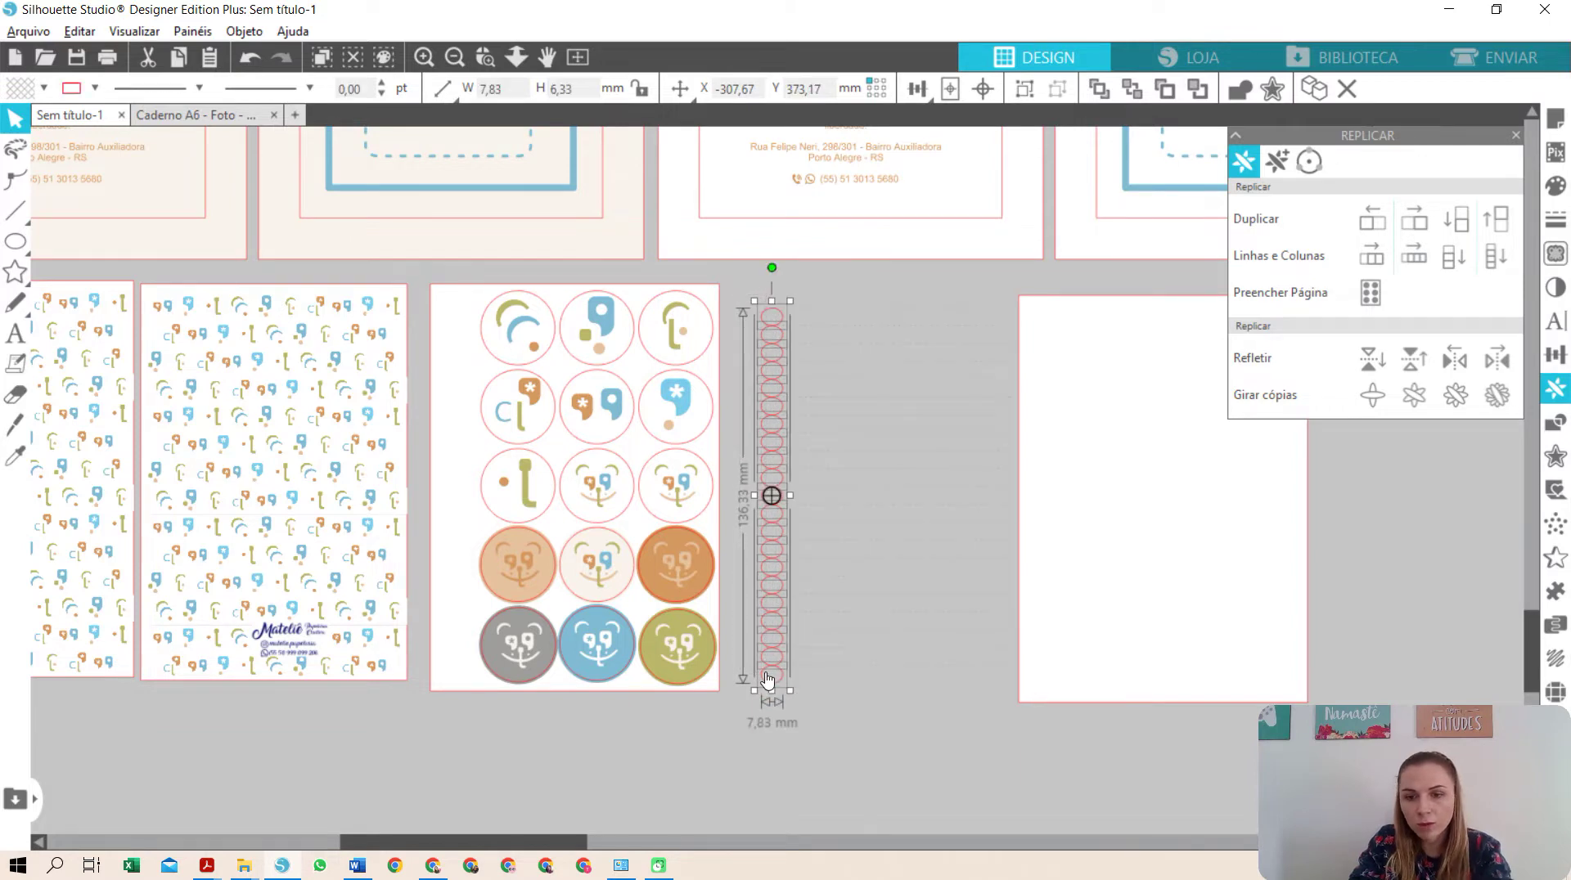
key("Delete")
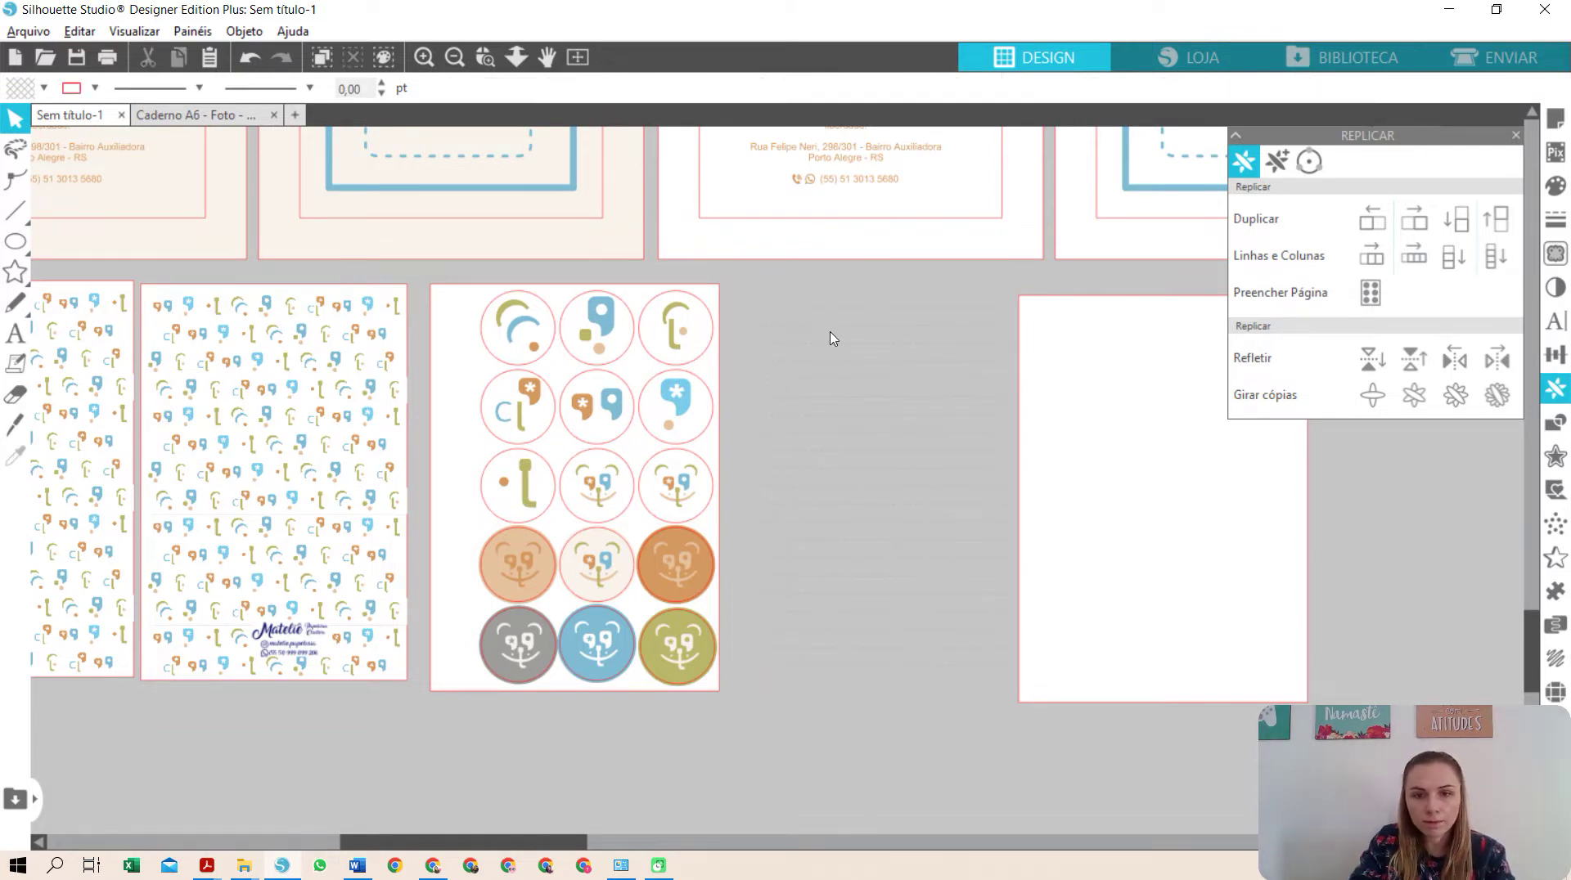
- Group the dashed lines, then place the white rectangle back behind them and line the page up with the sticker sheet
left_click_drag(802, 293, 894, 744)
left_click_drag(1185, 666, 903, 638)
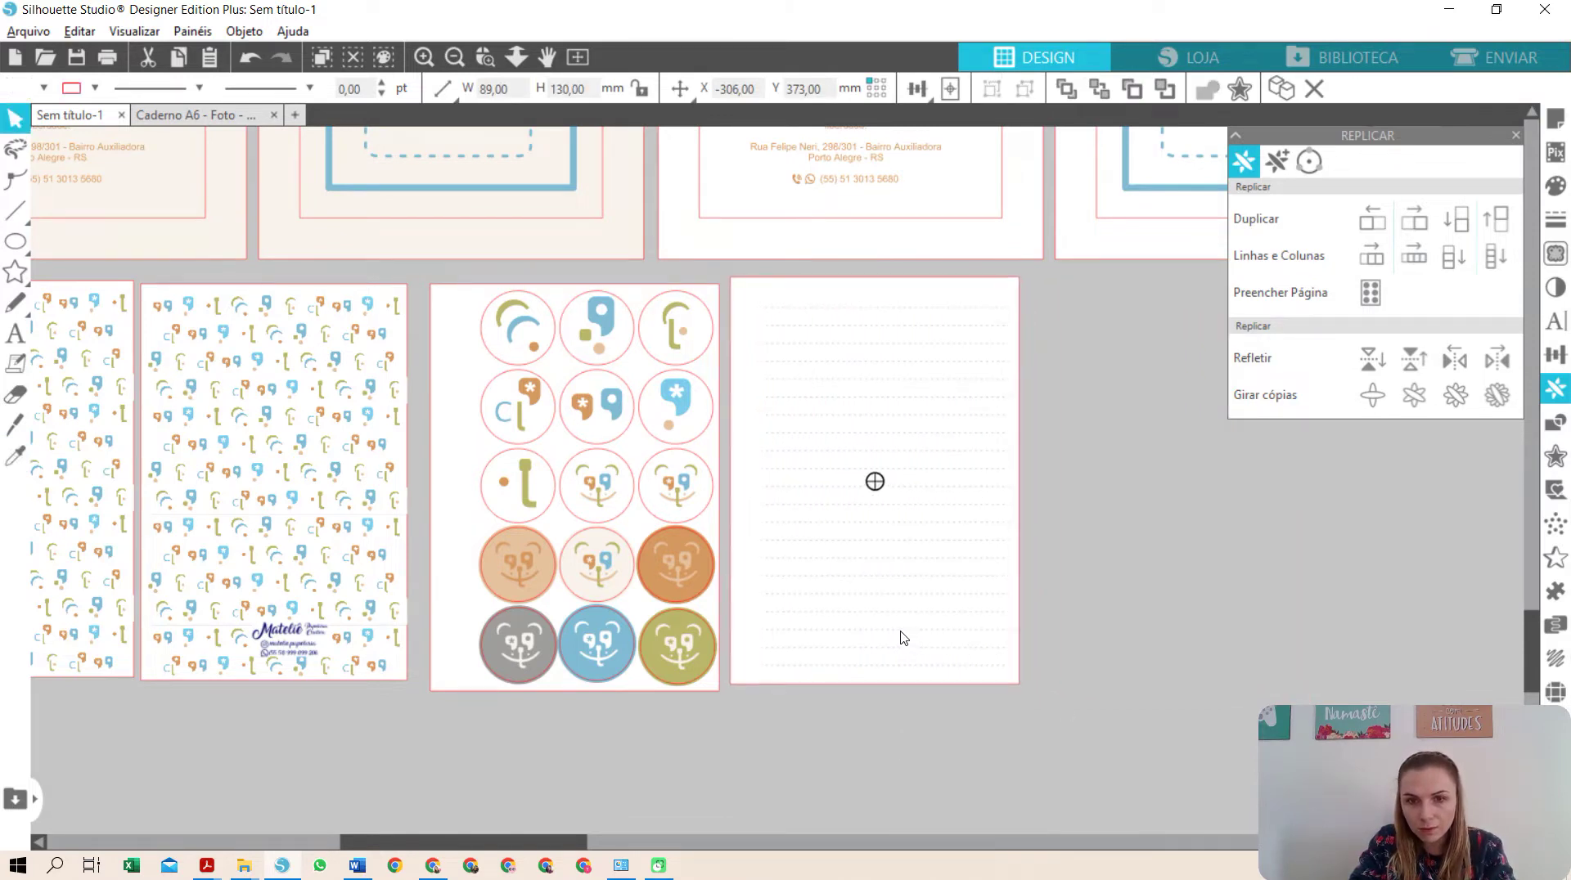
left_click_drag(1023, 735, 888, 433)
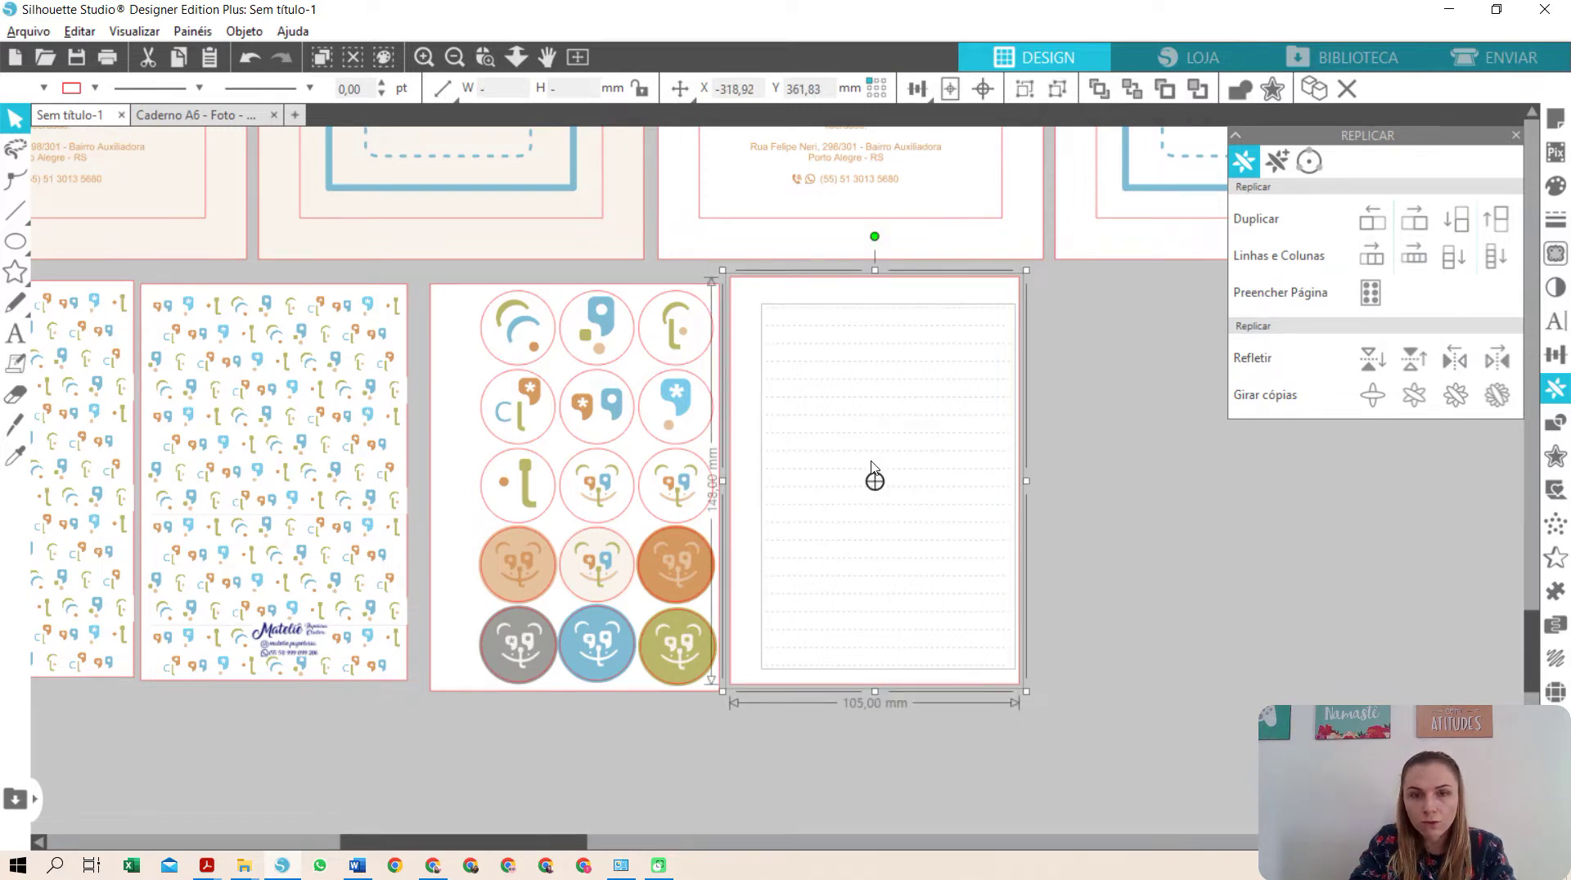
left_click(1080, 467)
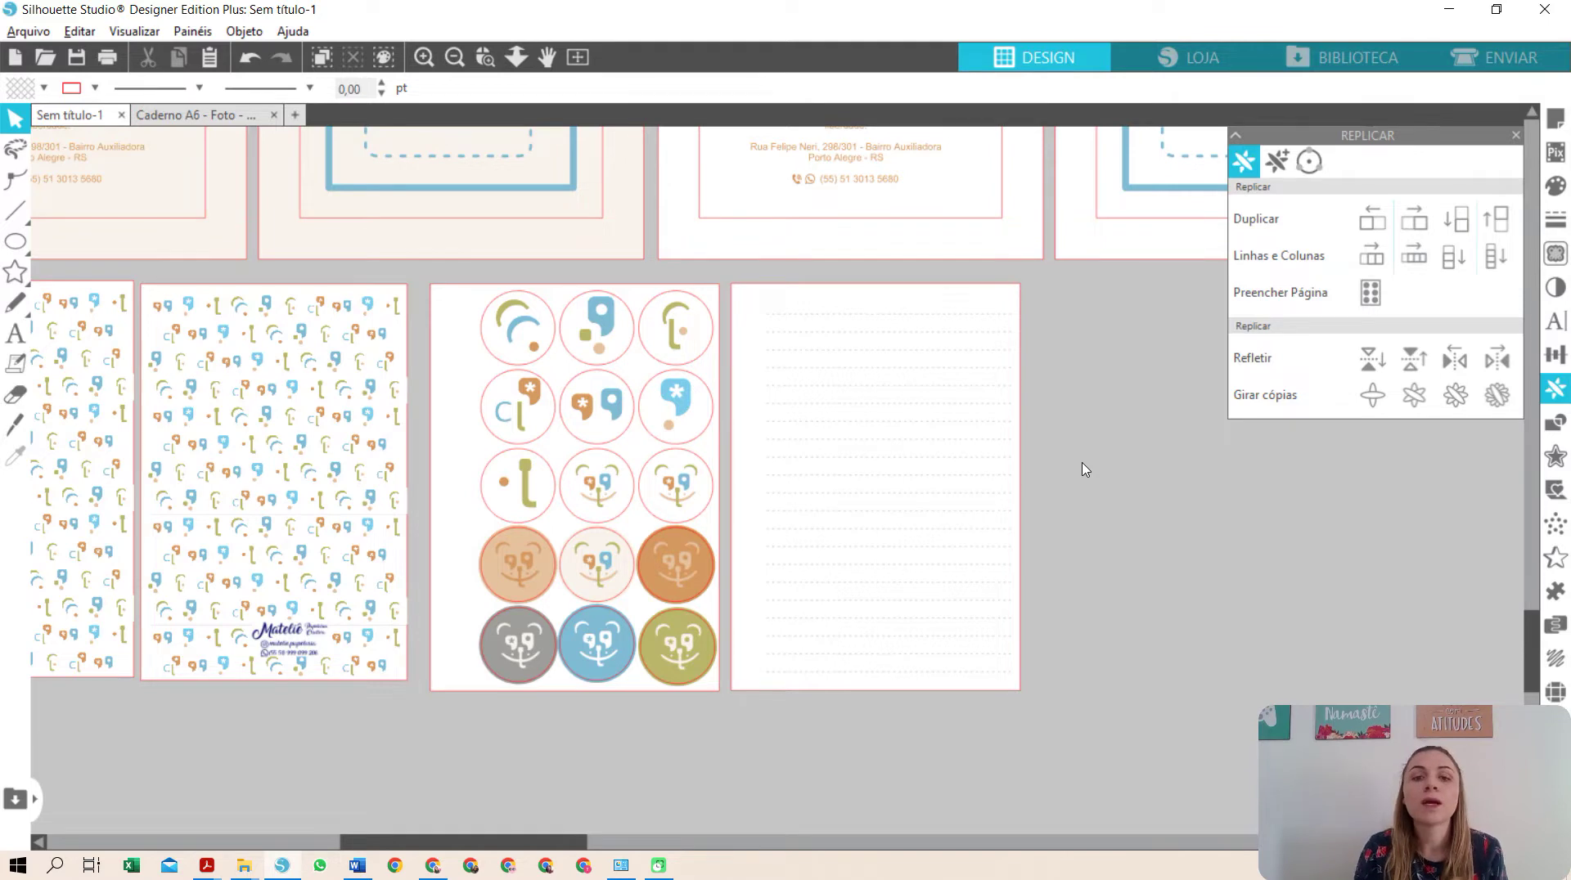
- Make a mirrored copy of the lined page and arrange the two pages side by side, right of the sticker sheet
left_click_drag(1066, 764, 920, 557)
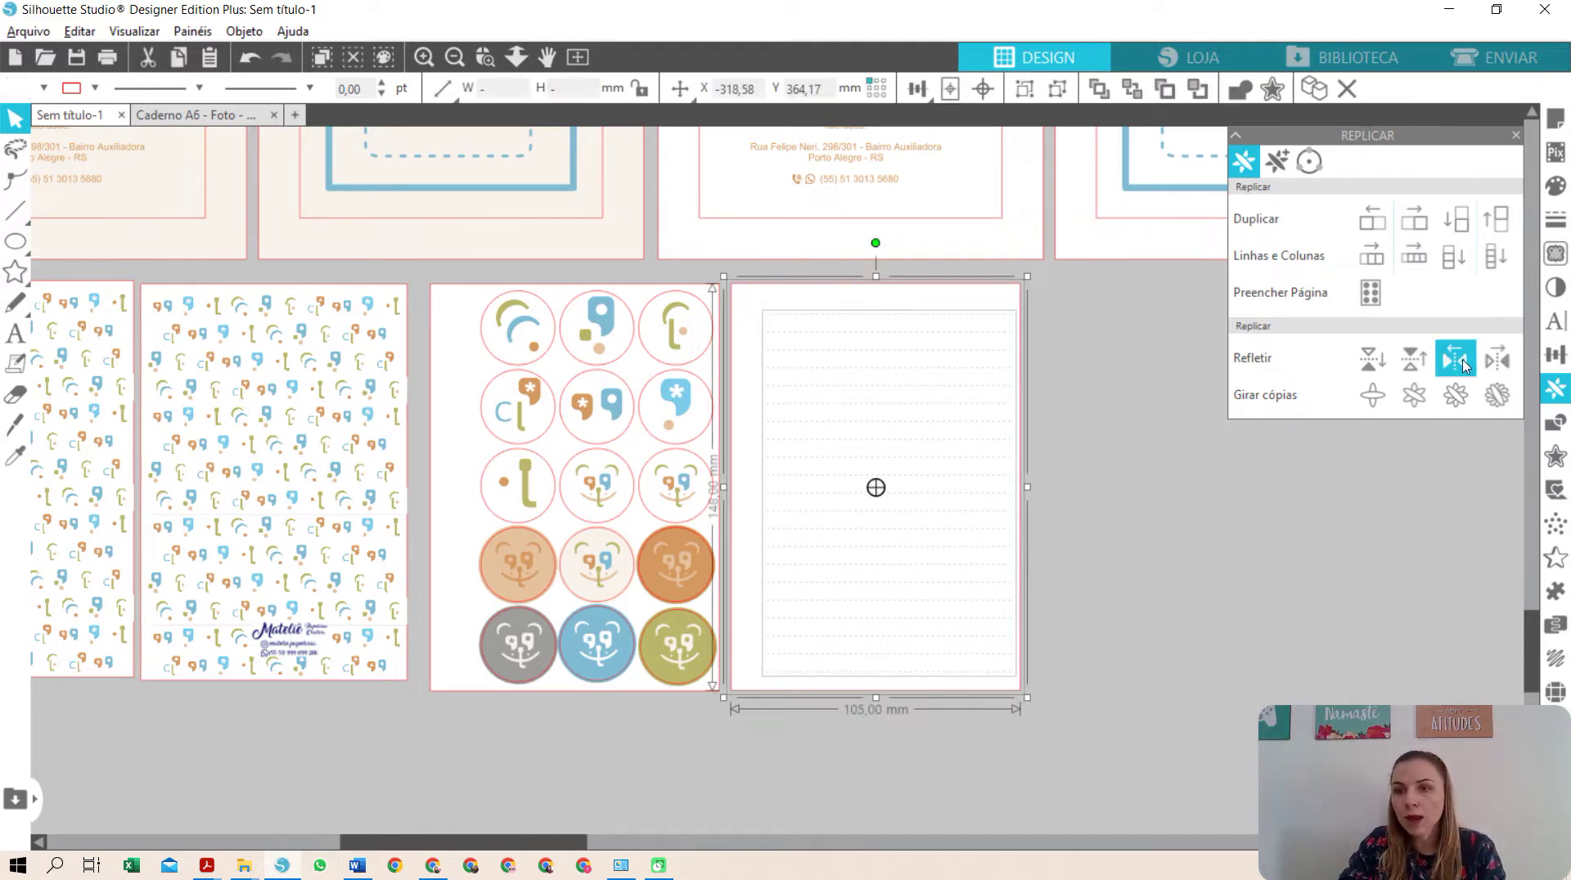
left_click(1464, 366)
left_click_drag(666, 524, 946, 631)
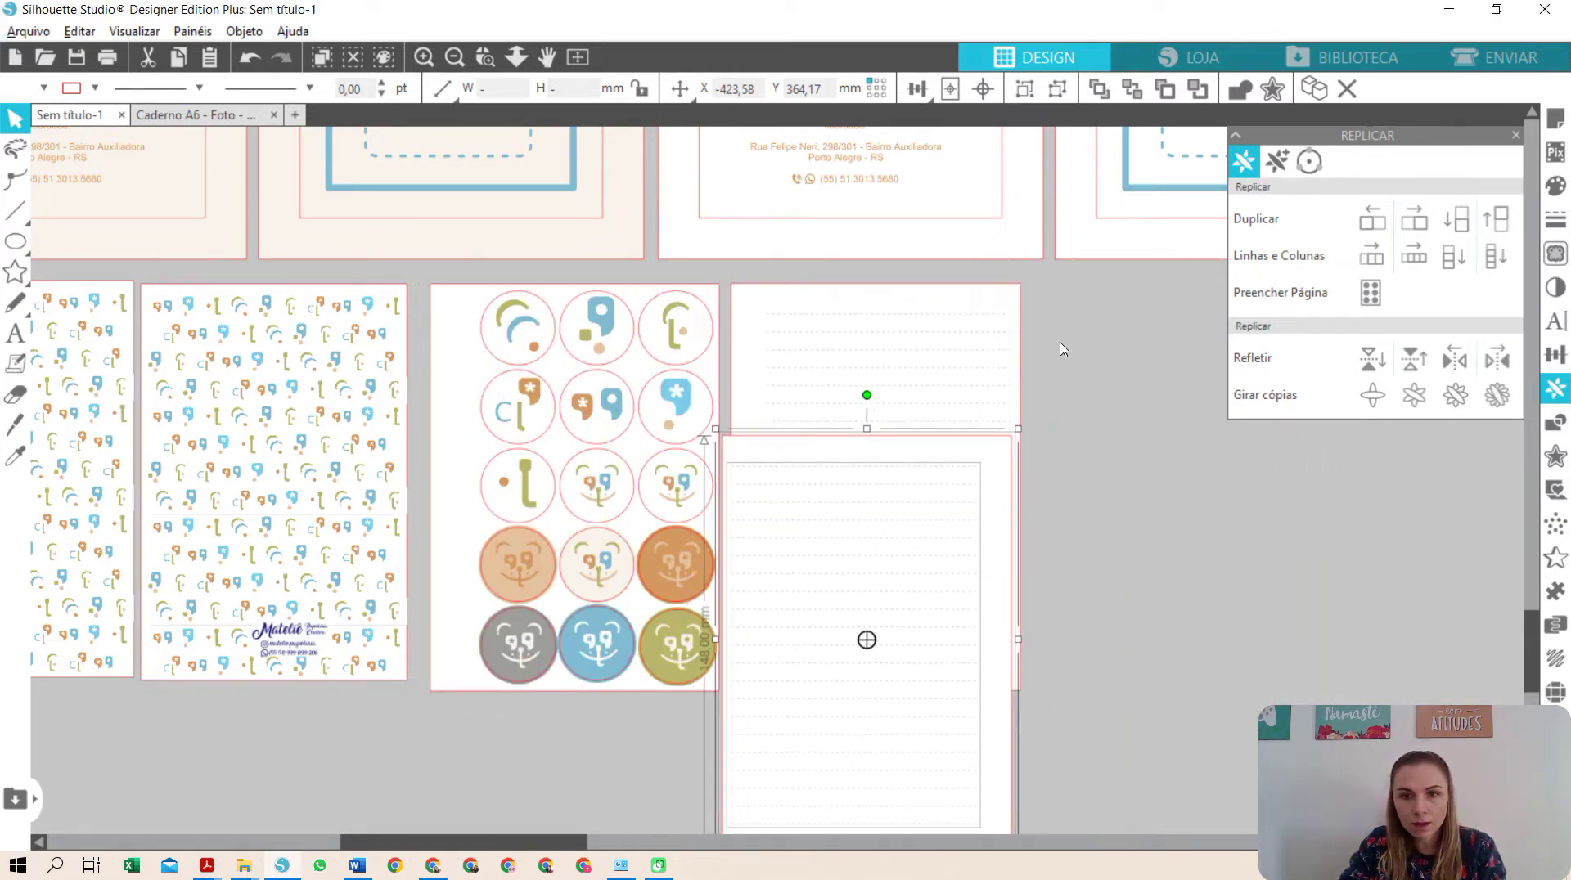
left_click(958, 283)
left_click_drag(954, 383, 1248, 399)
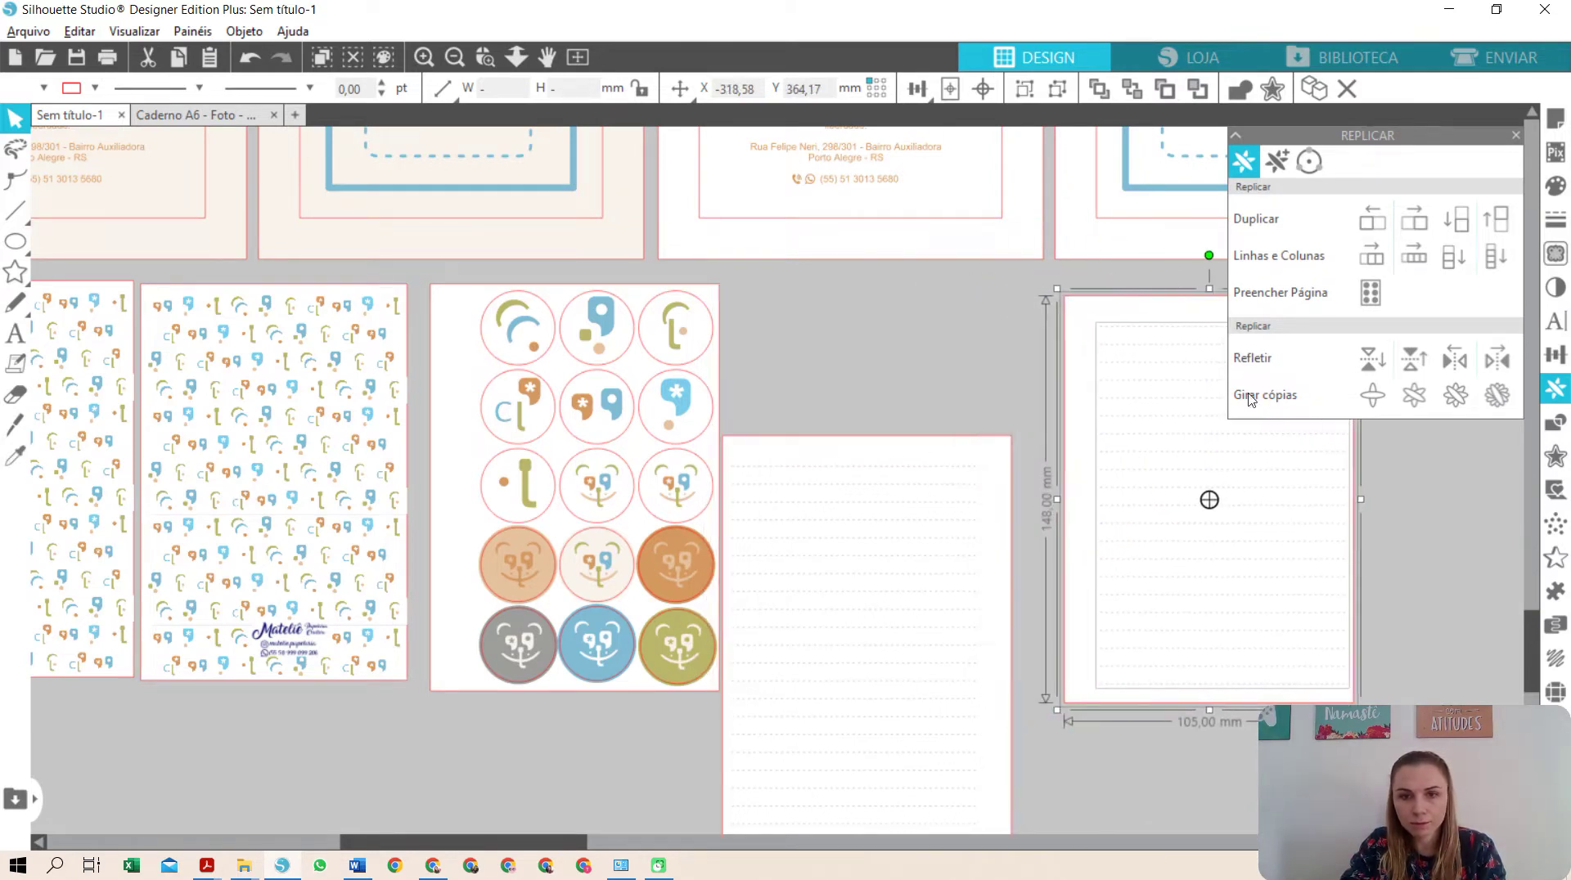
left_click_drag(817, 755, 834, 608)
left_click_drag(1143, 607, 1124, 595)
left_click(990, 784)
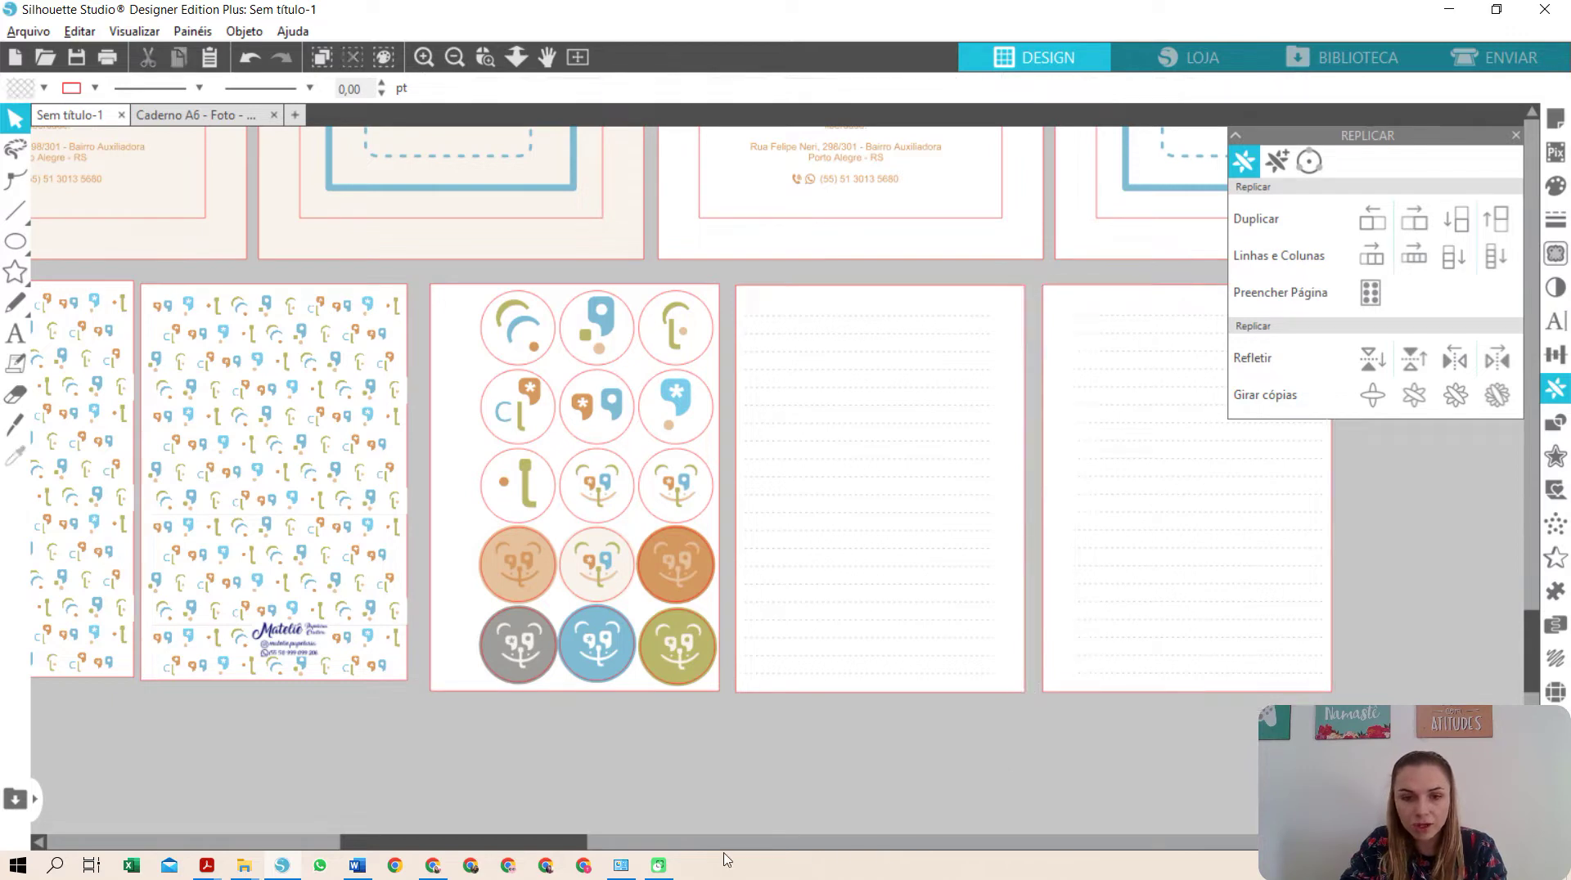
- Take the smiley logo from the white back cover, bring it to the front and place it right of the lined pages
left_click_drag(577, 846, 638, 826)
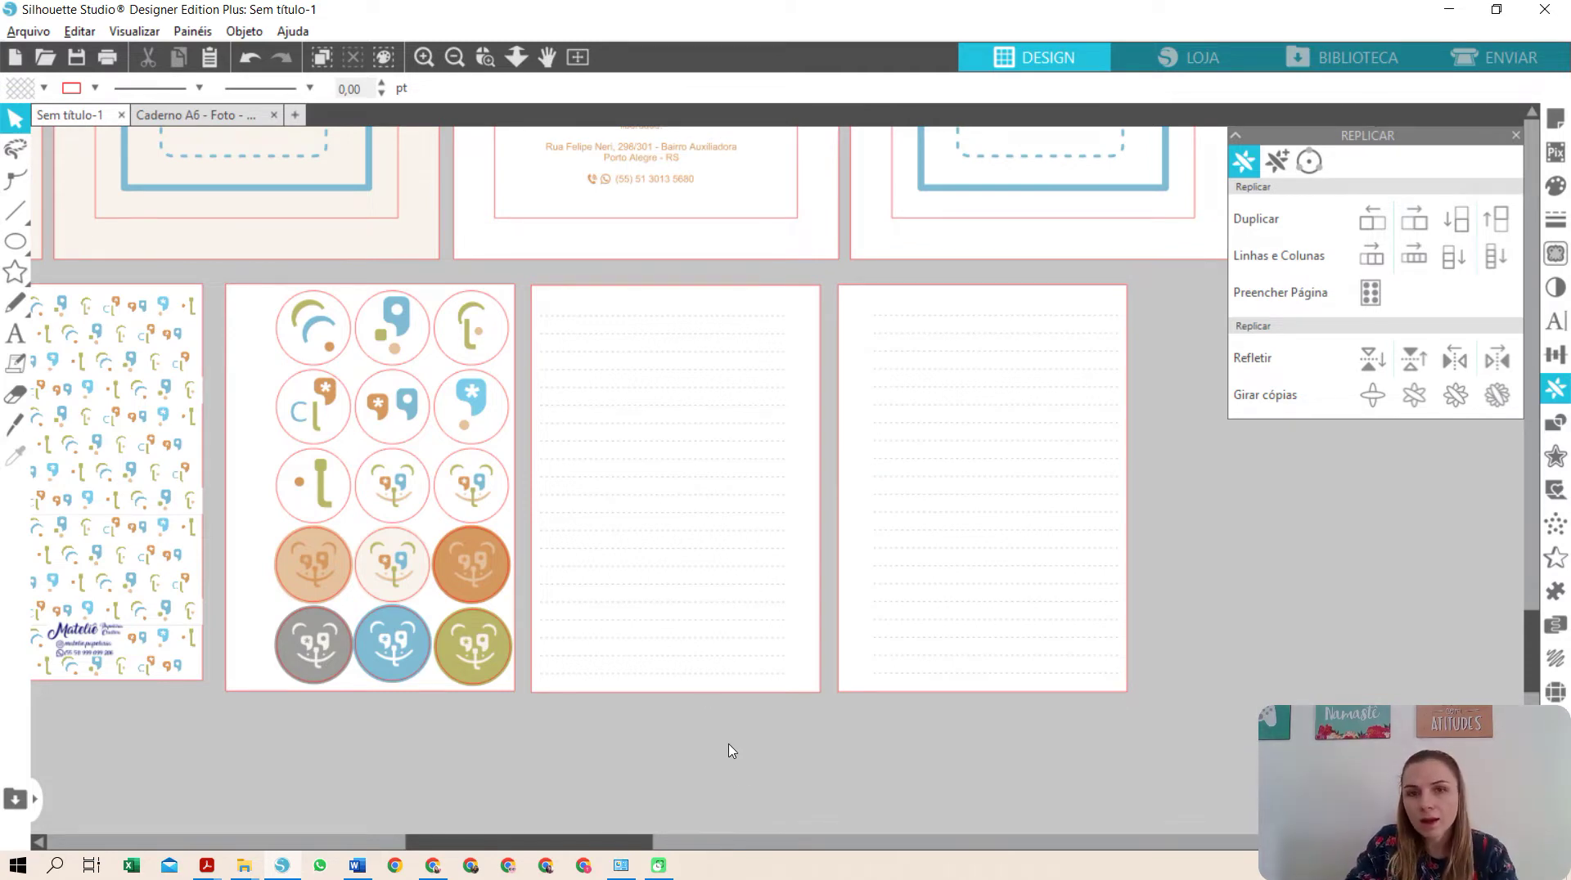
scroll(686, 619, "up", 3)
scroll(686, 619, "up", 1)
left_click(639, 248)
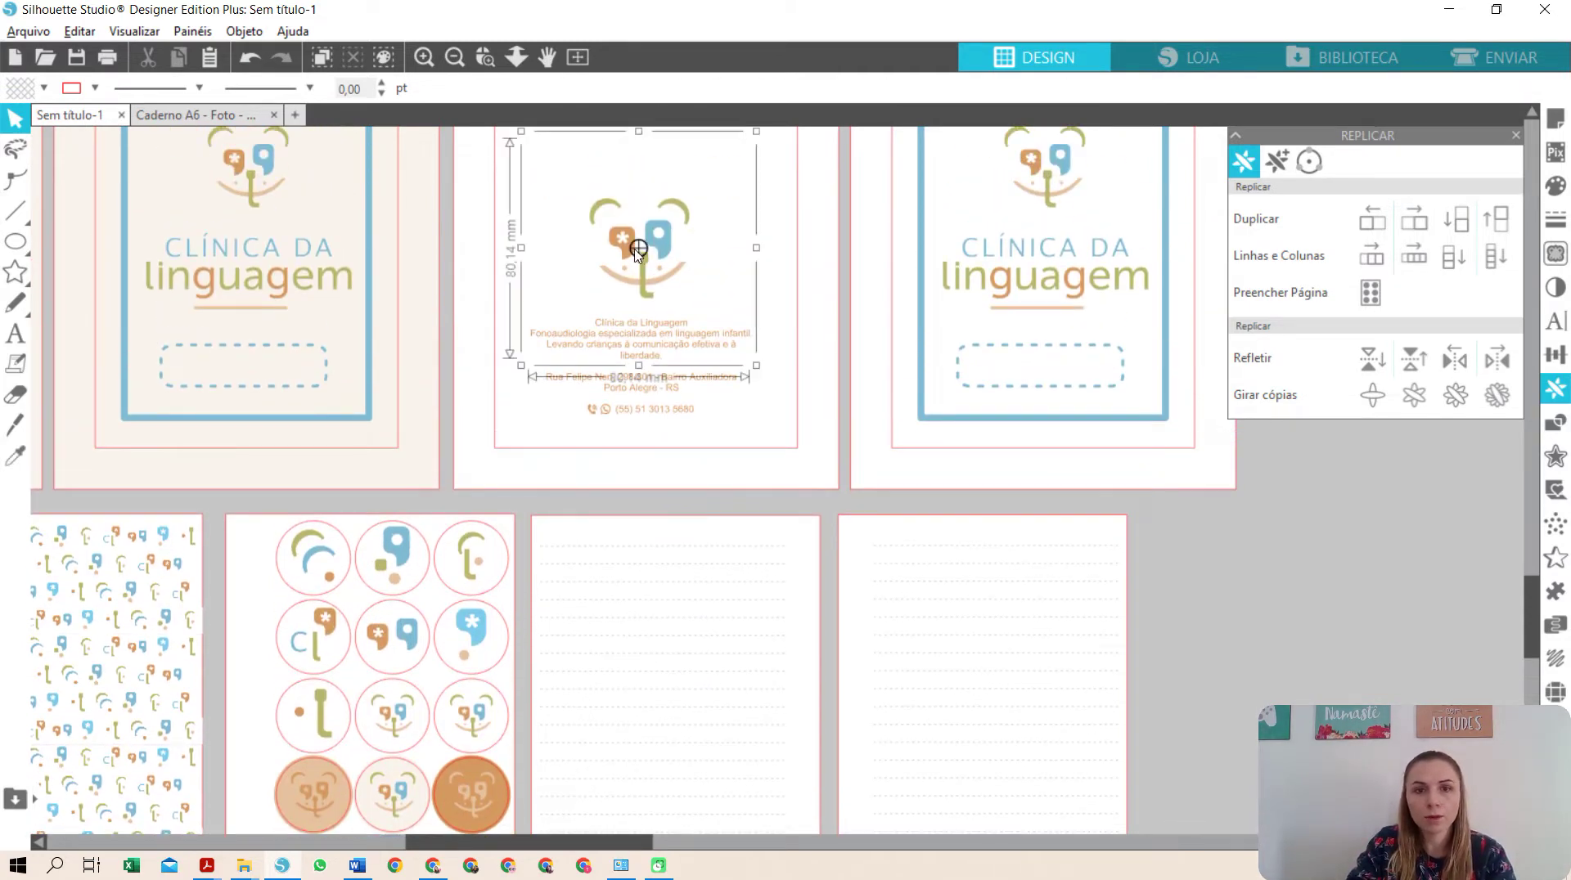
left_click_drag(664, 247, 1012, 710)
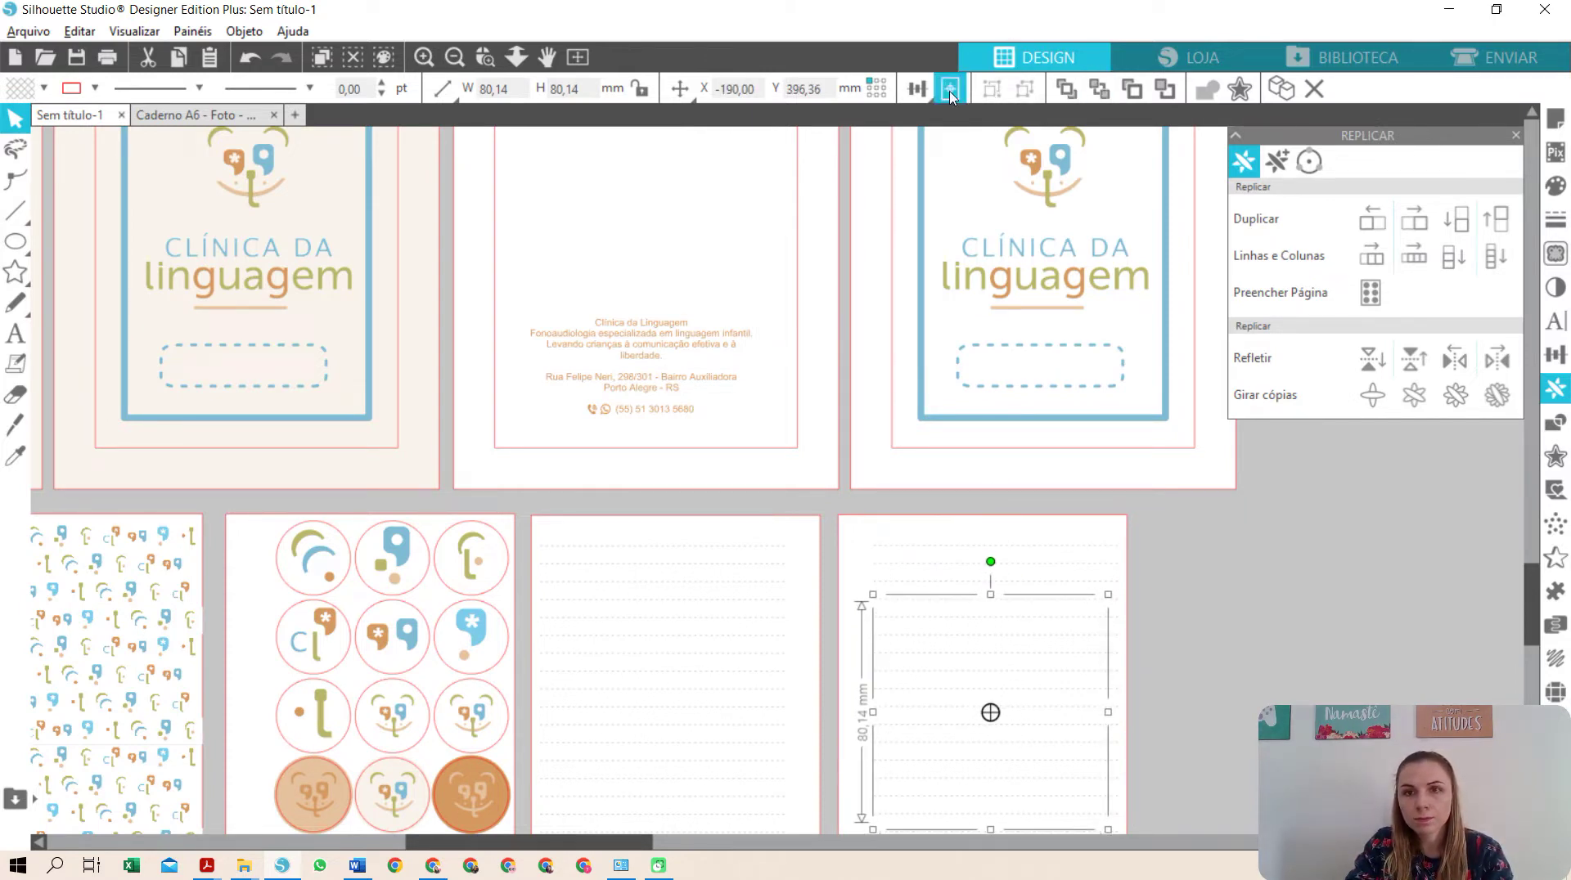
left_click(1099, 88)
scroll(1107, 659, "down", 3)
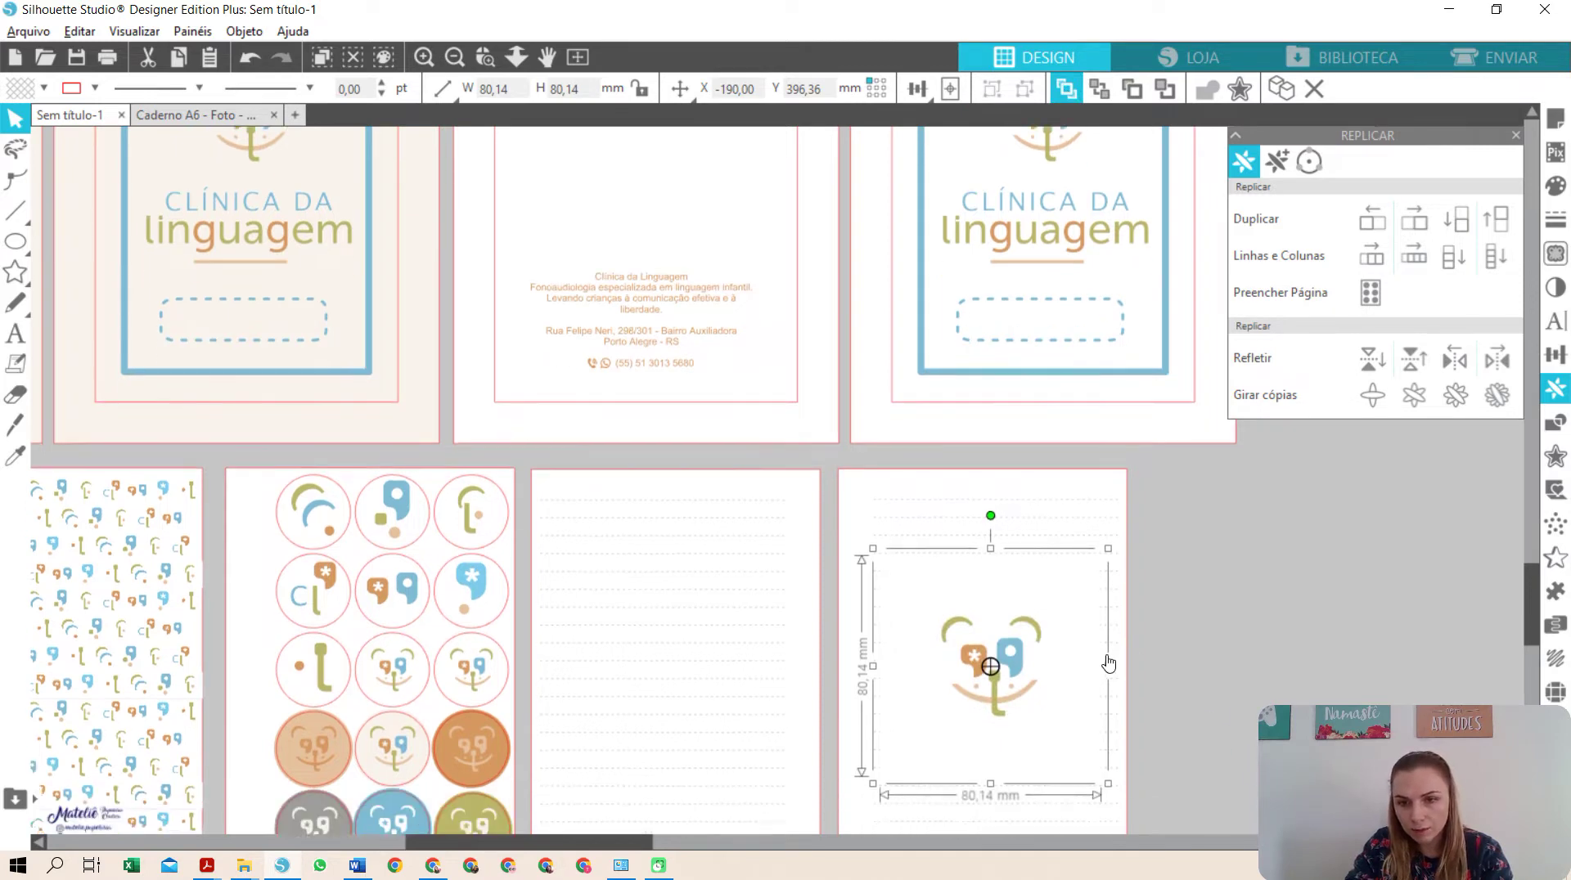
scroll(1015, 585, "down", 1)
left_click_drag(1062, 559, 1354, 630)
- Erase a closed outline around the smiley with the Eraser to separate it from its white background
mouse_move(12, 278)
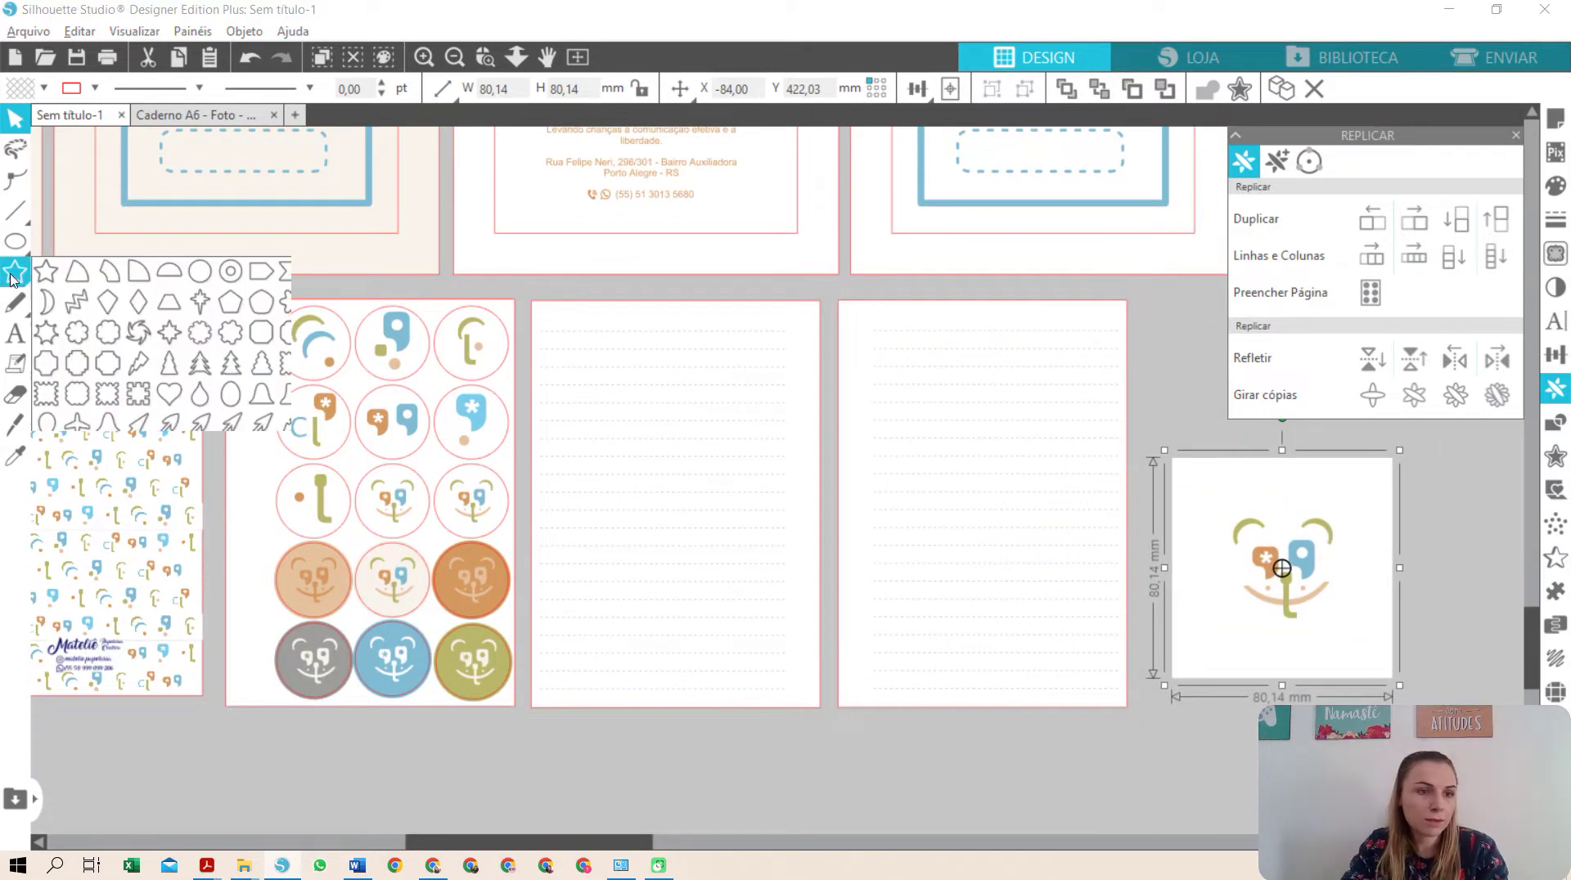
left_click(15, 395)
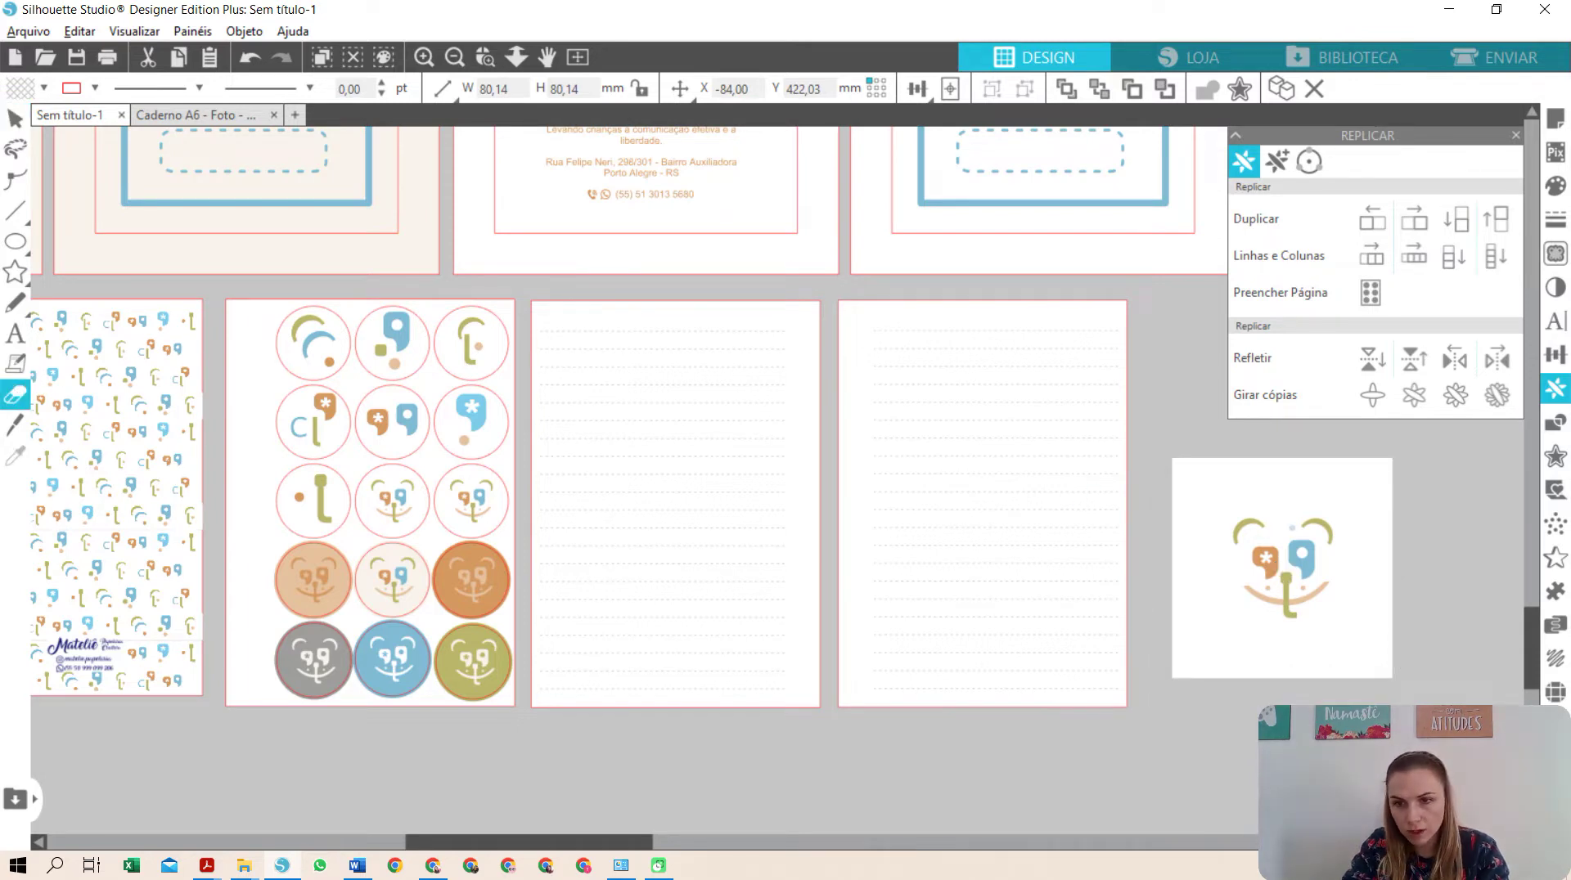
mouse_move(1287, 526)
left_mouse_down()
mouse_move(1216, 514)
mouse_move(1204, 540)
mouse_move(1253, 610)
mouse_move(1314, 625)
mouse_move(1359, 577)
left_mouse_up()
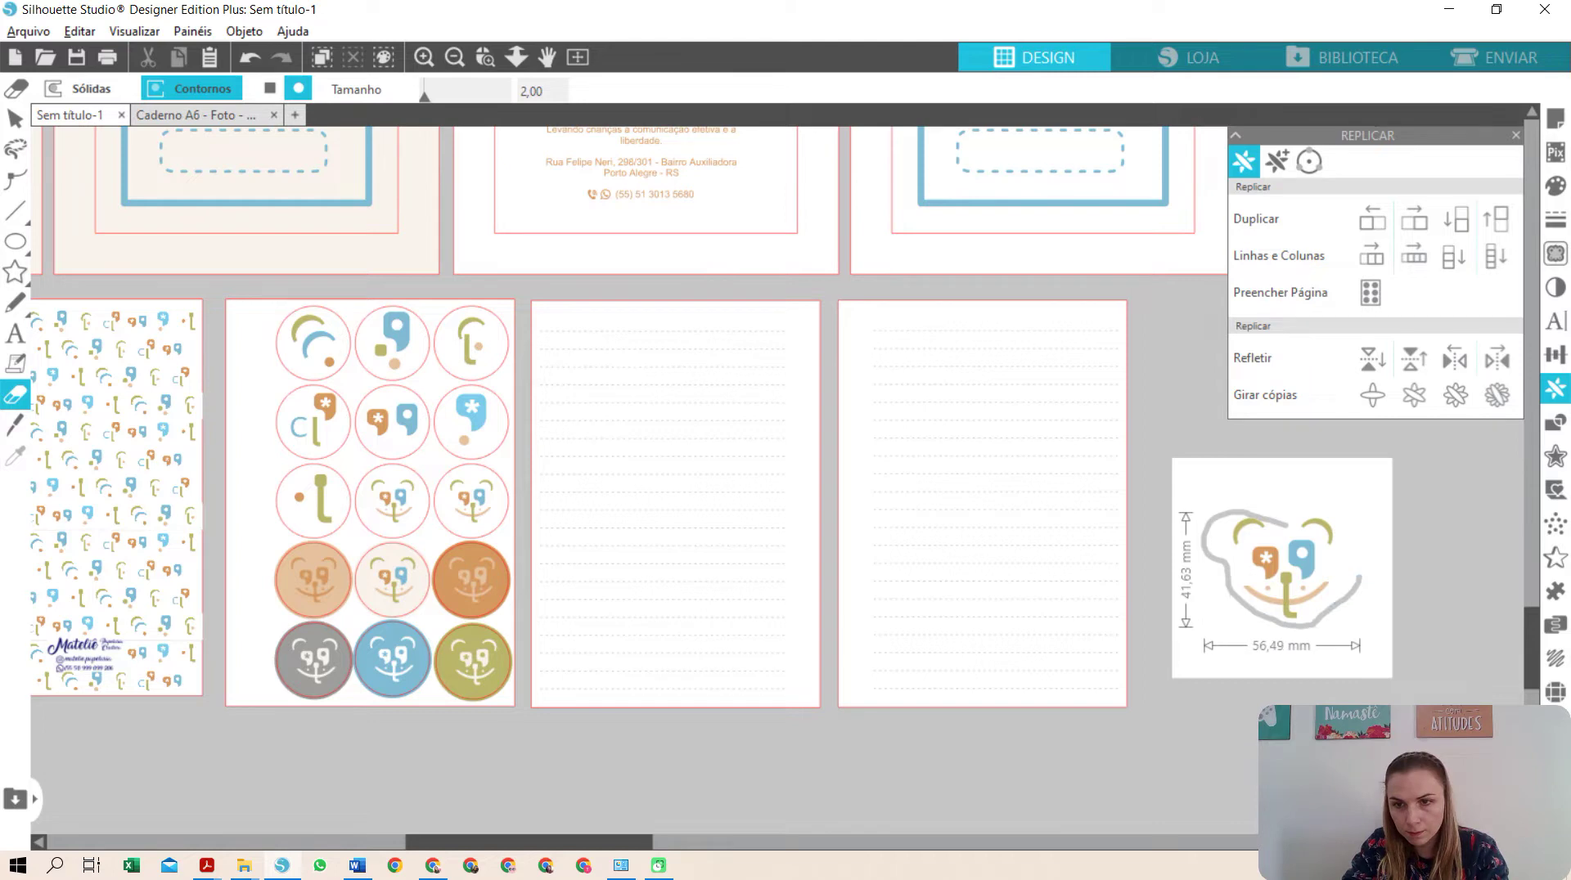
left_click_drag(1350, 514, 1309, 499)
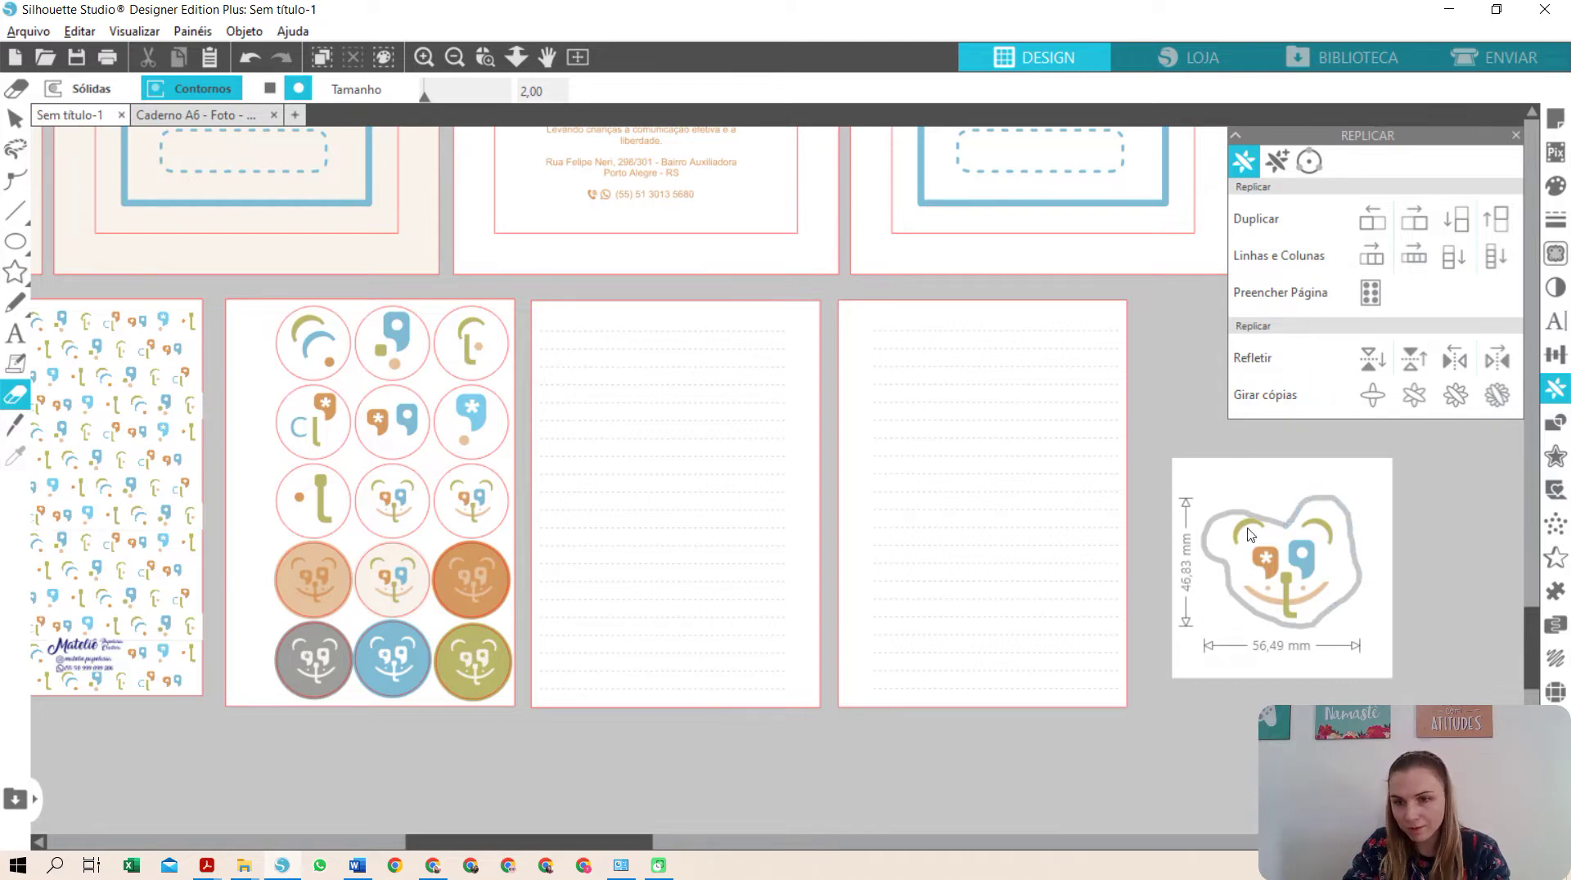
left_click(15, 119)
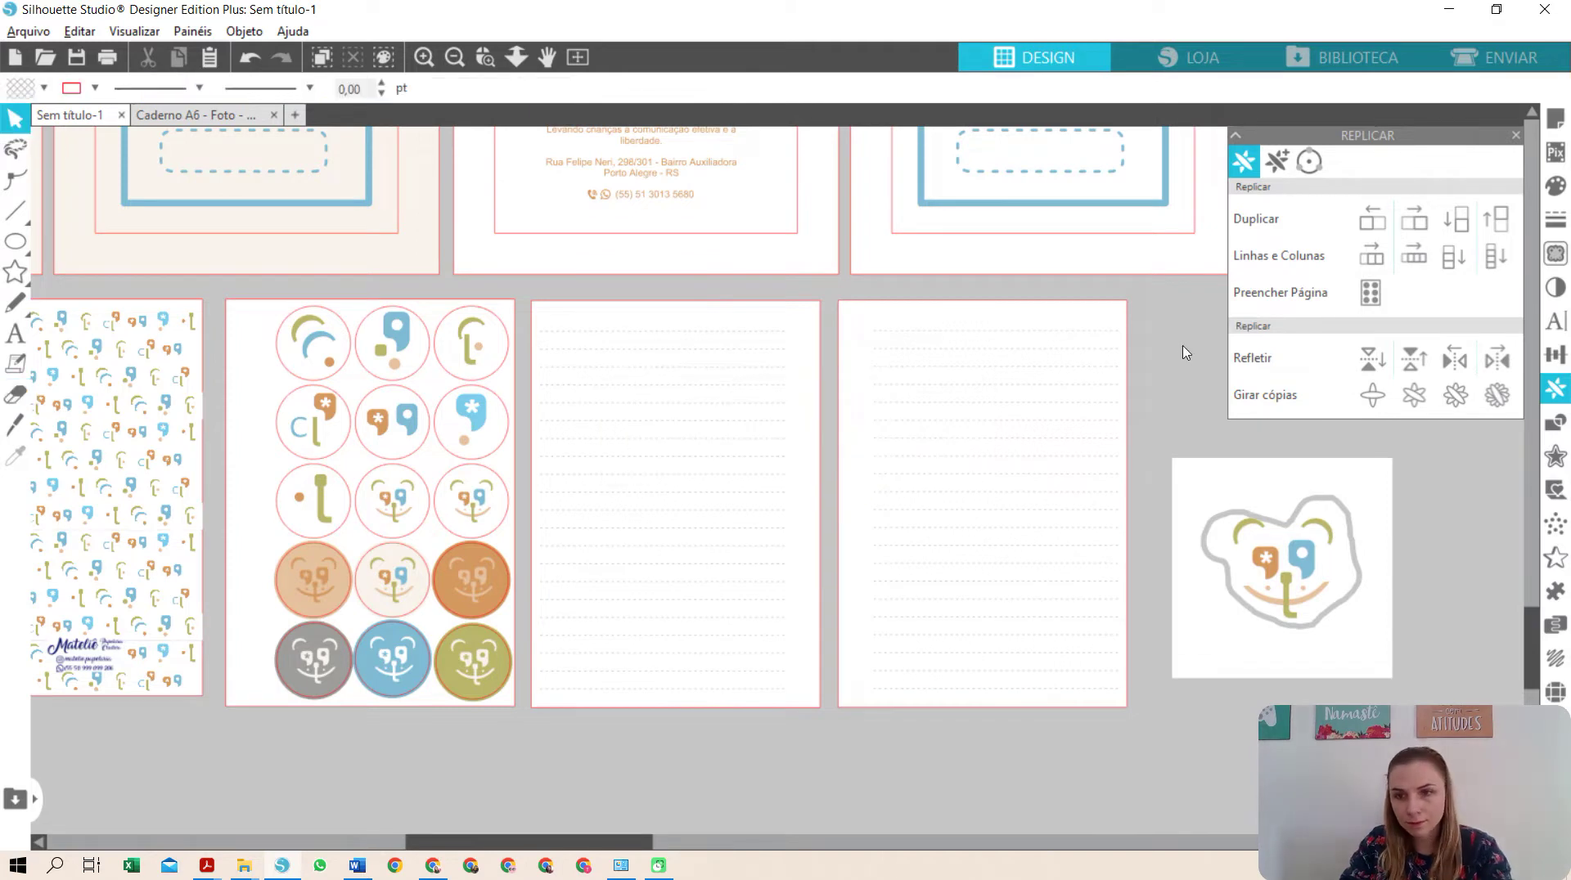
- Move the cut-out smiley onto the second lined page, enlarge it to about 92 × 76 mm and centre it
left_click(1280, 489)
left_click_drag(1298, 581, 965, 544)
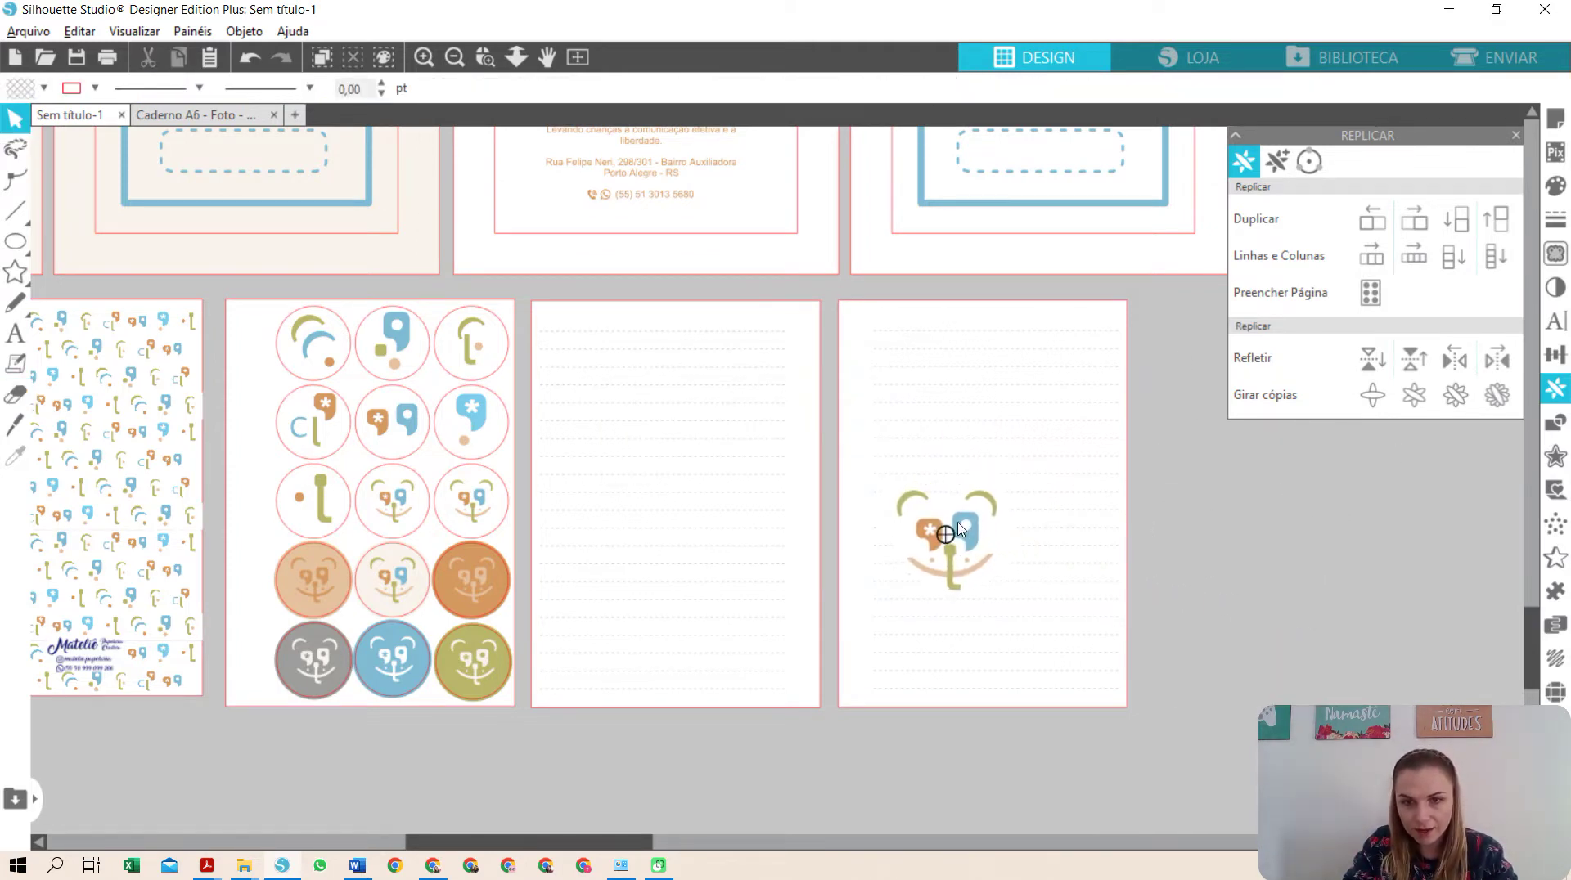
left_click_drag(1026, 463, 1121, 378)
left_click_drag(1031, 471, 1034, 472)
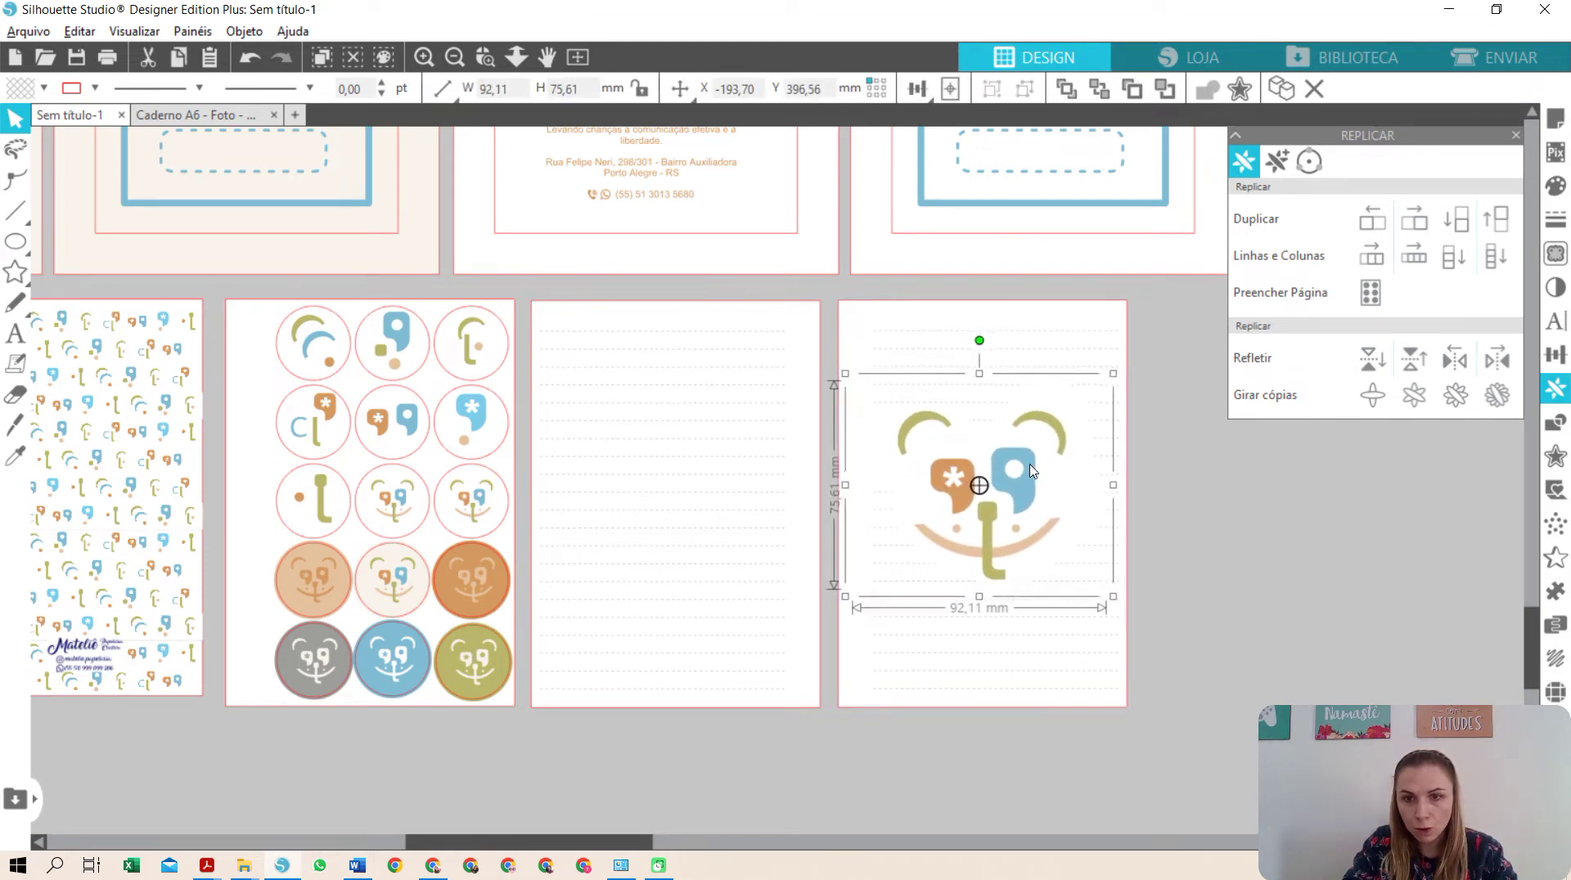
- Set the smiley's fill transparency to 85% to turn it into a watermark
left_click(1556, 188)
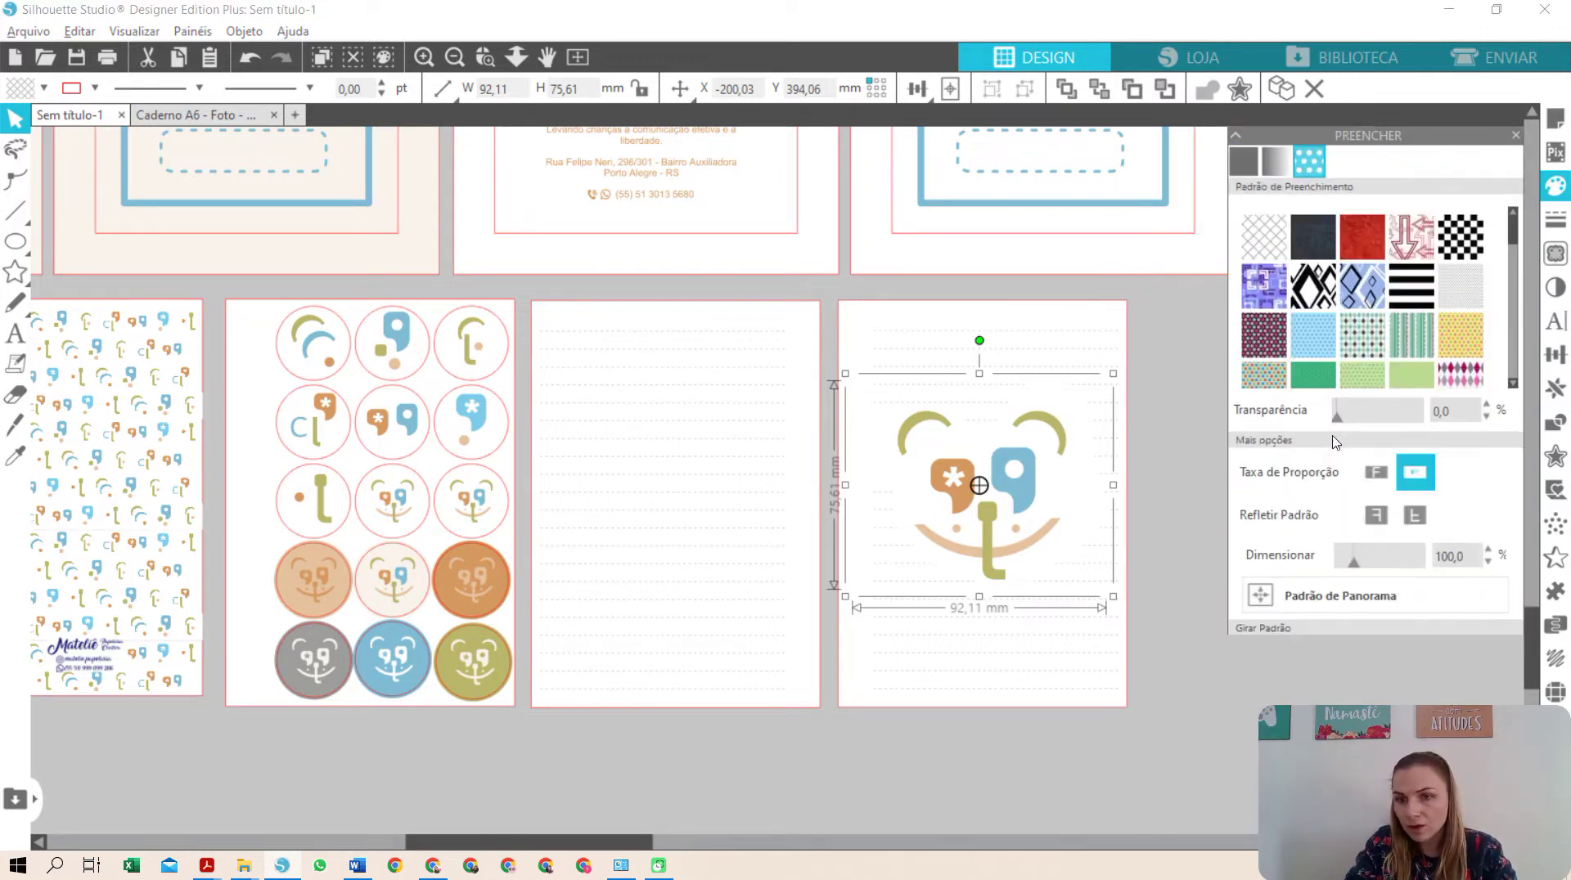
left_click_drag(1356, 425, 1413, 425)
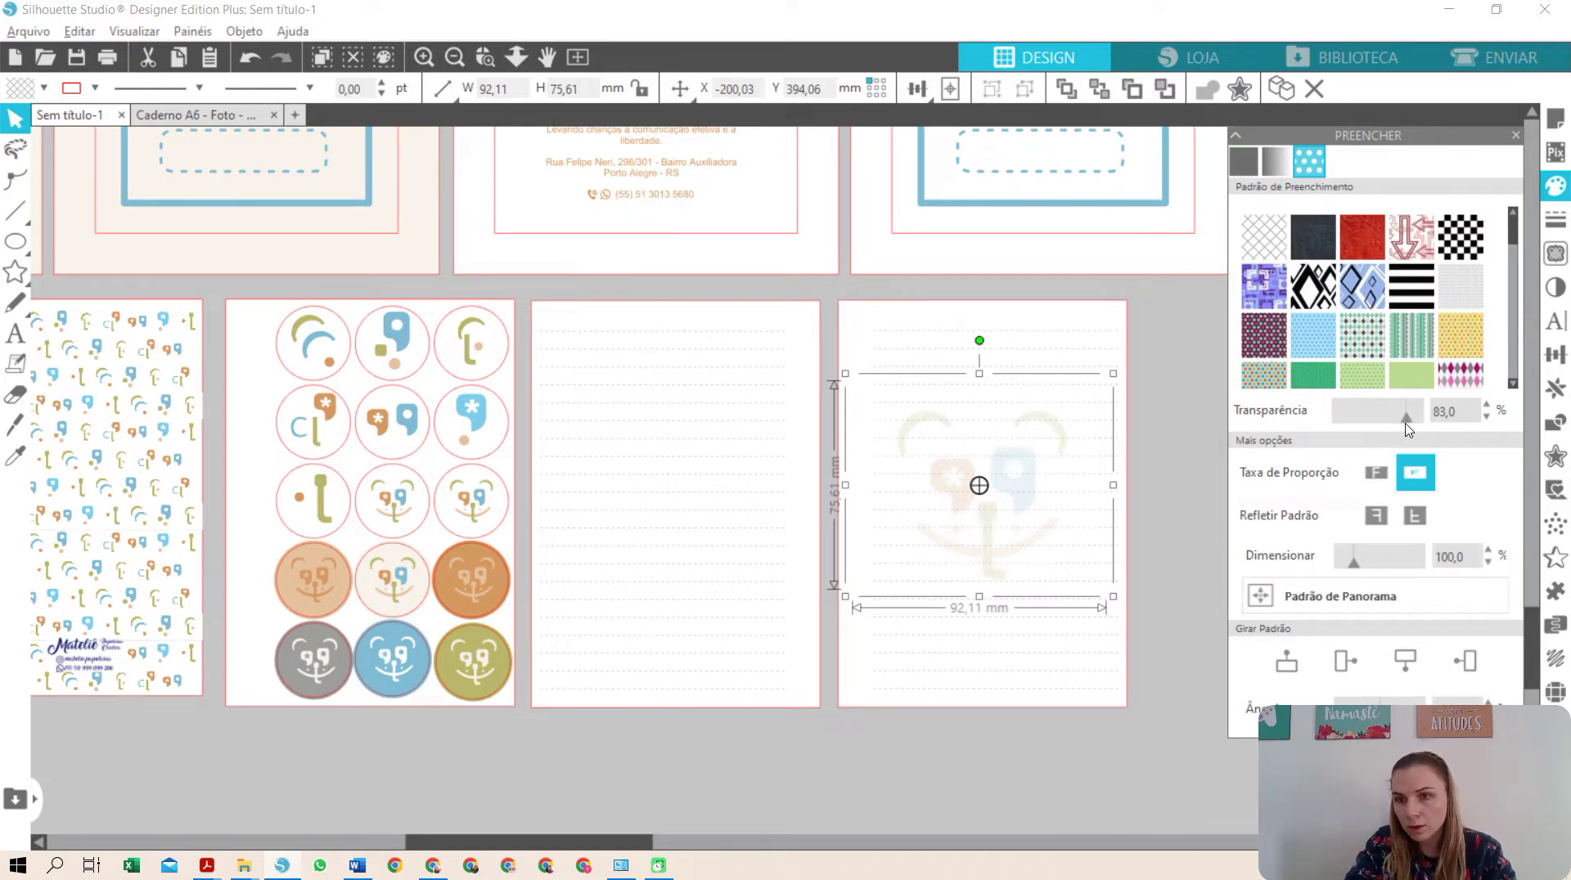
left_click(1221, 521)
- Bring the second page's group of dashed lines to the front, over the smiley watermark
left_click(1059, 391)
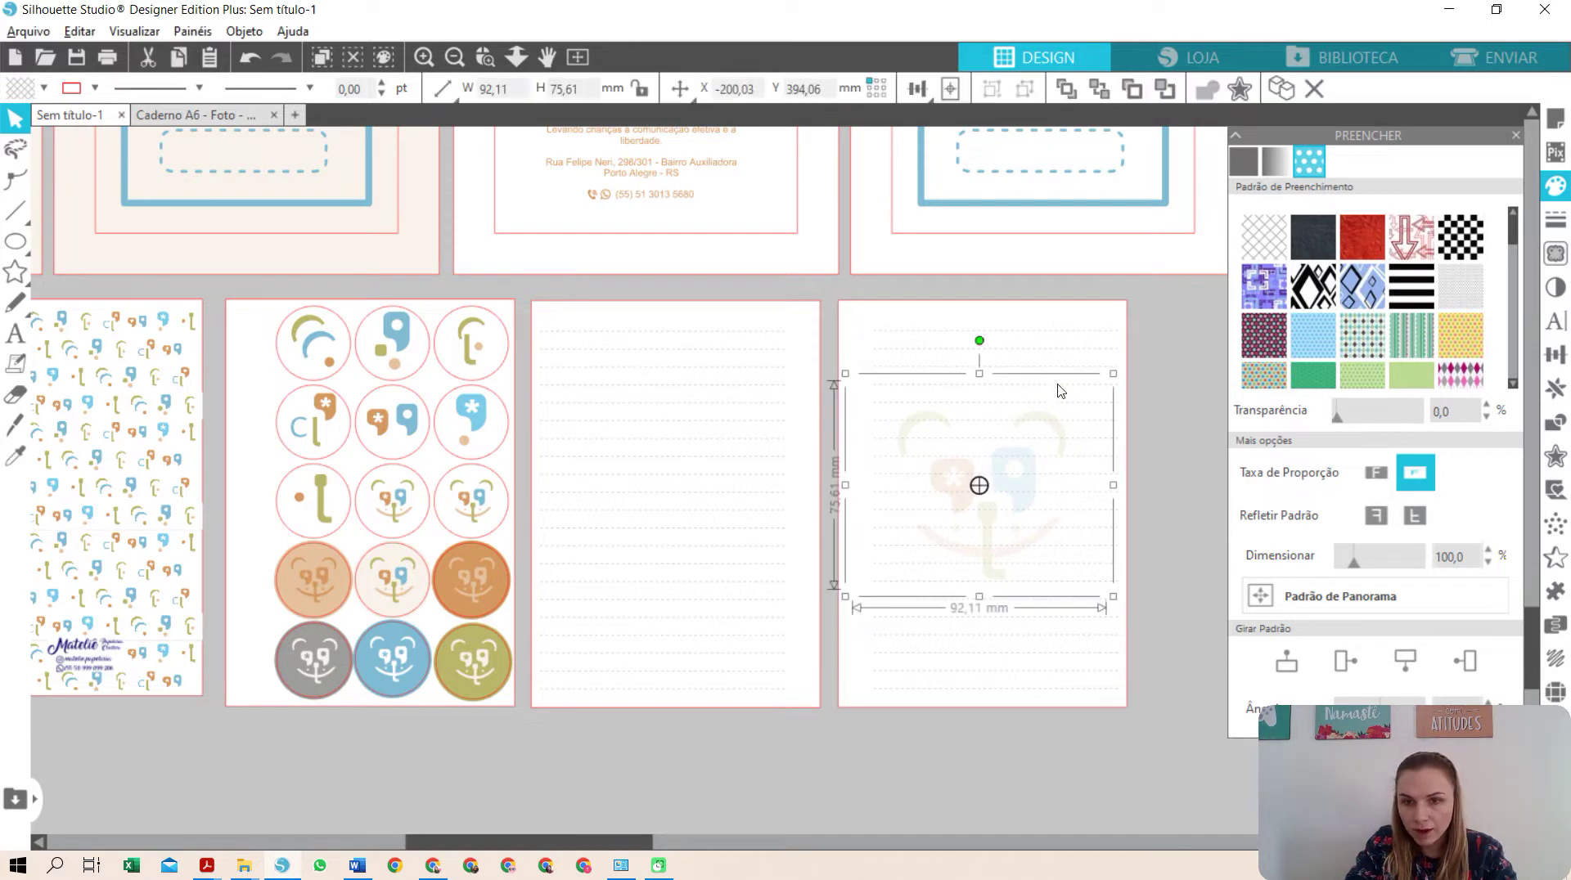
left_click(1061, 336)
left_click(1065, 92)
left_click(1140, 500)
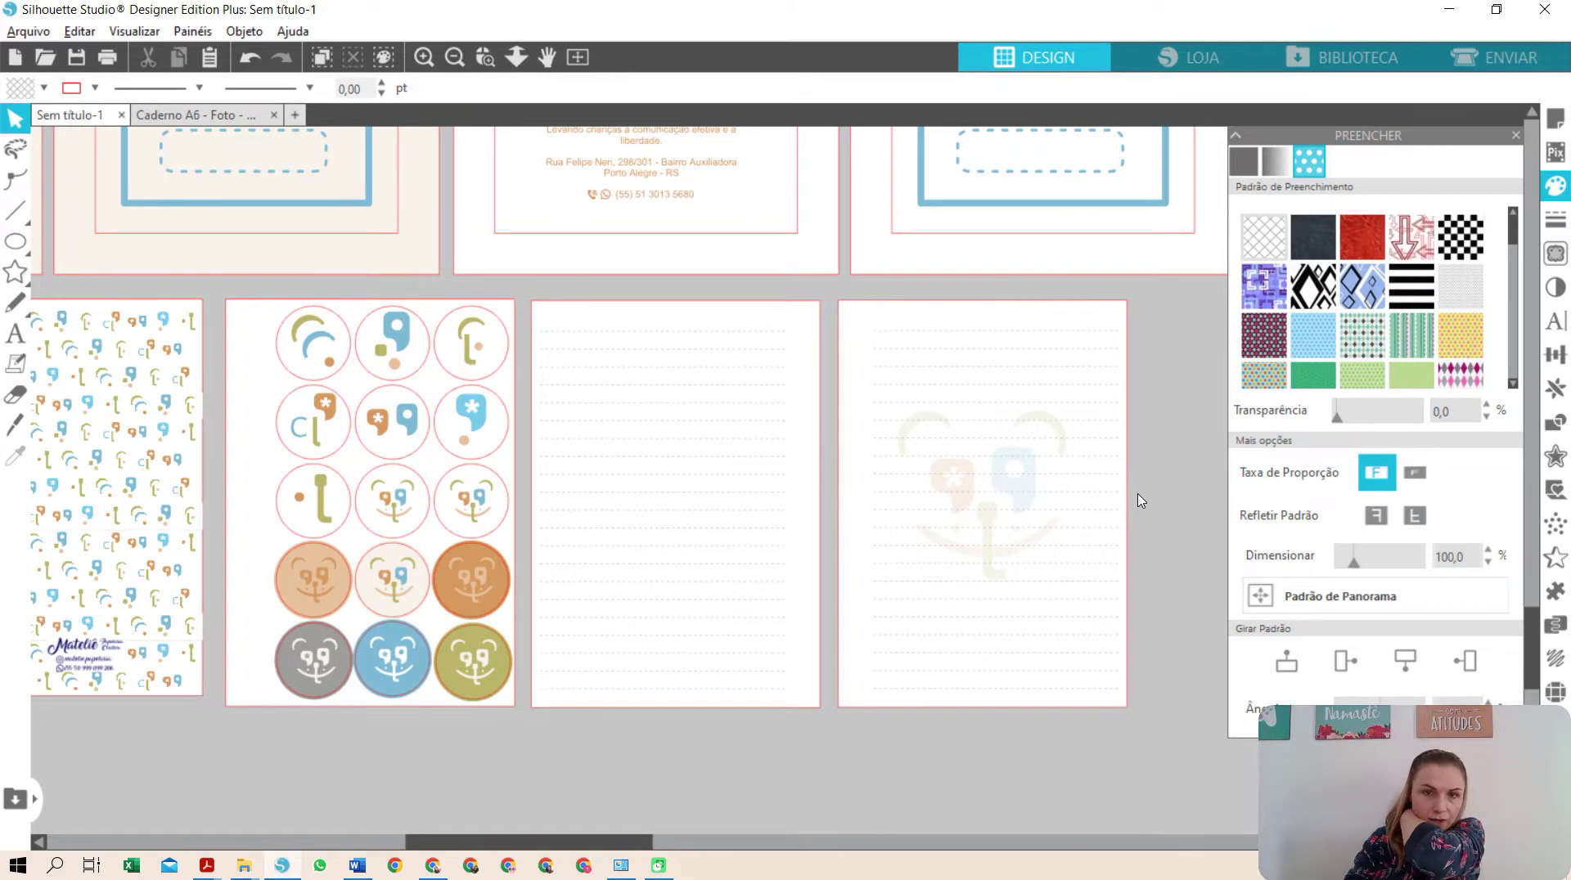
- Bring the "Design sem nome" logo image from the imagens folder into the document, below the inner pages
scroll(980, 432, "up", 2)
left_click(252, 872)
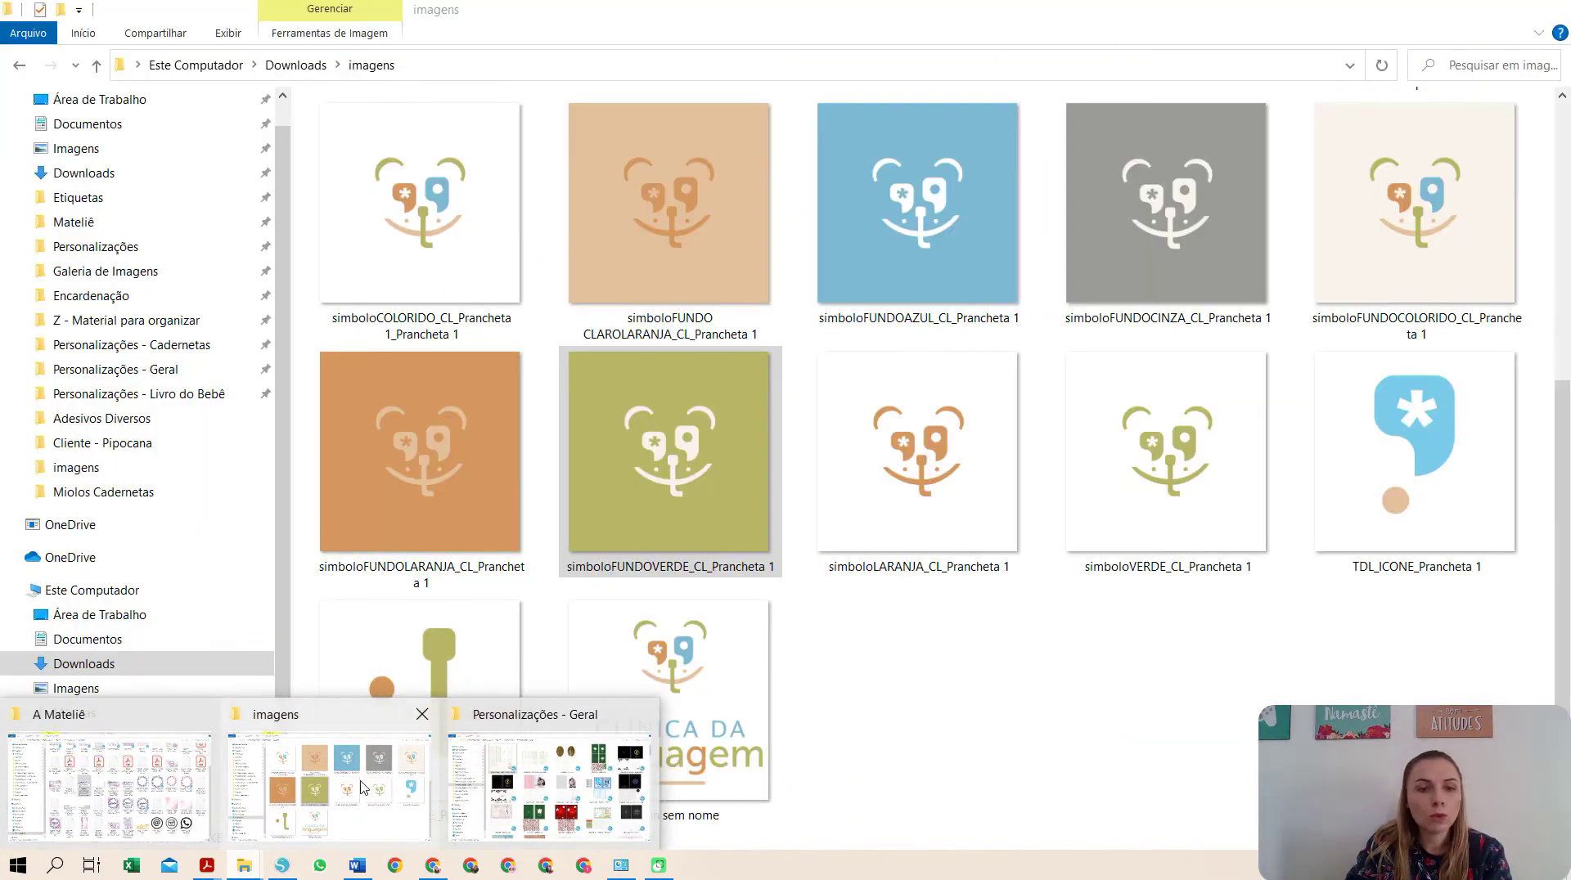
left_click(364, 787)
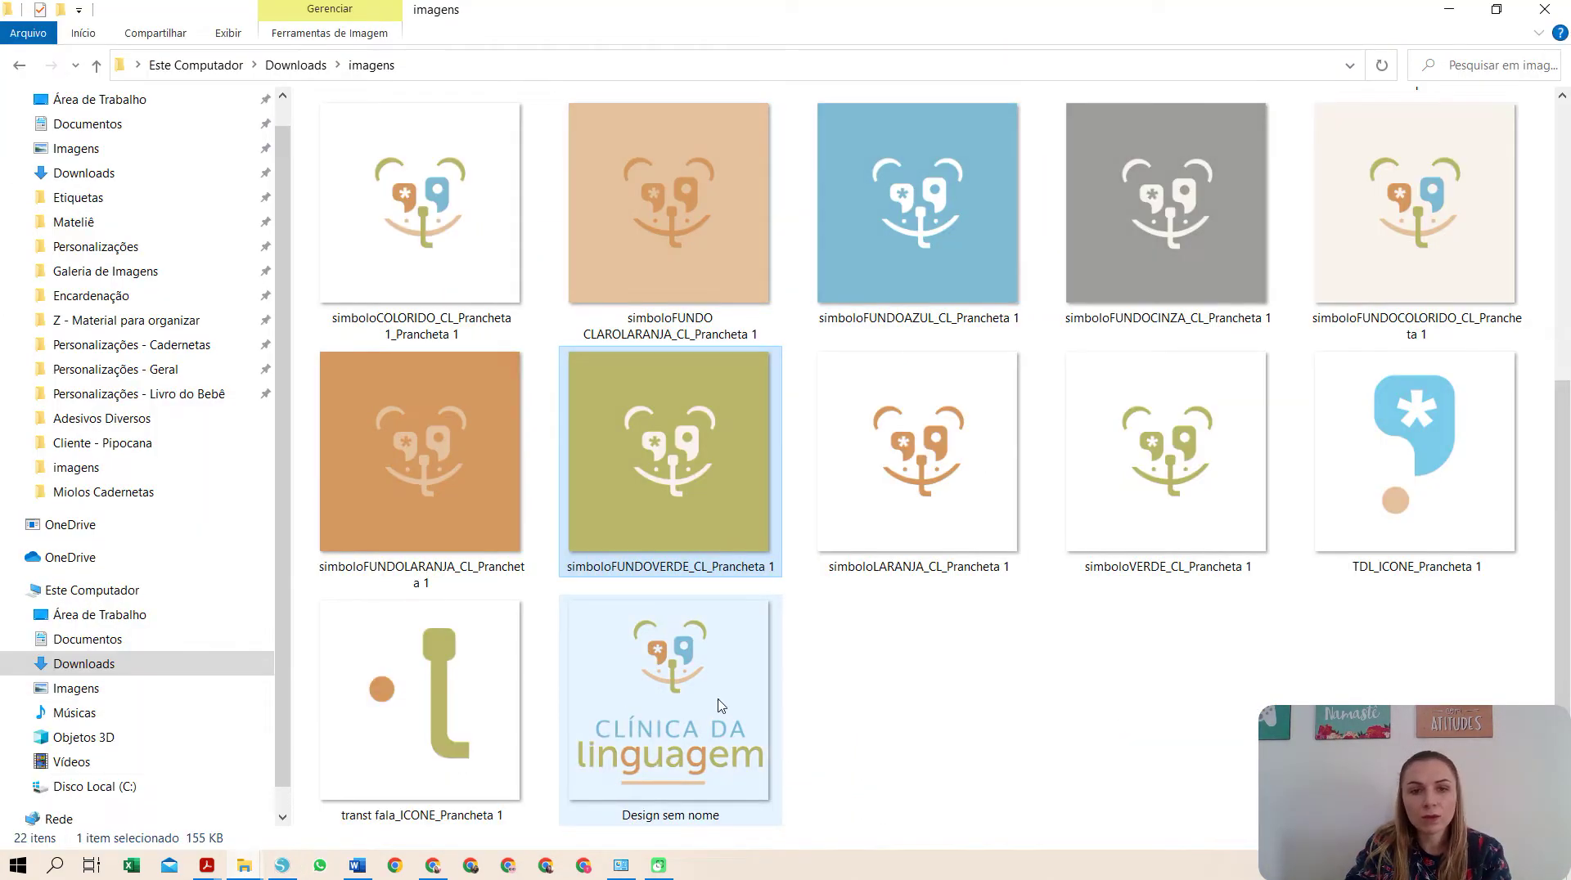
scroll(743, 583, "up", 5)
left_click_drag(744, 461, 1146, 744)
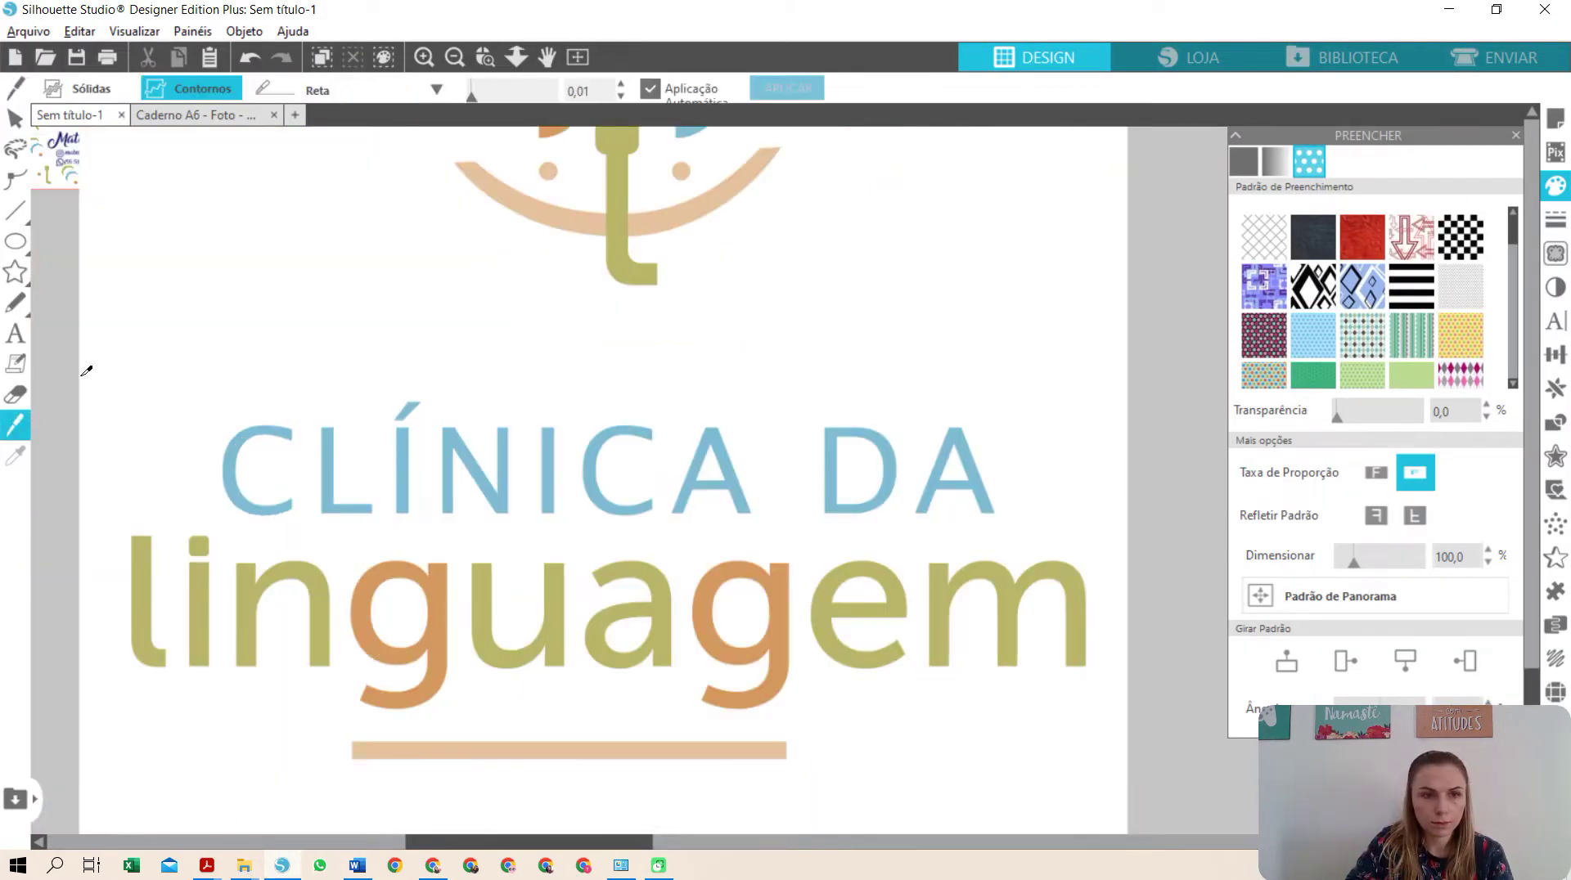
- Cut the logo image straight across between smiley and clinic name with the Knife, and delete the smiley part
mouse_move(72, 368)
left_mouse_down()
mouse_move(1154, 391)
mouse_move(1130, 389)
left_mouse_up()
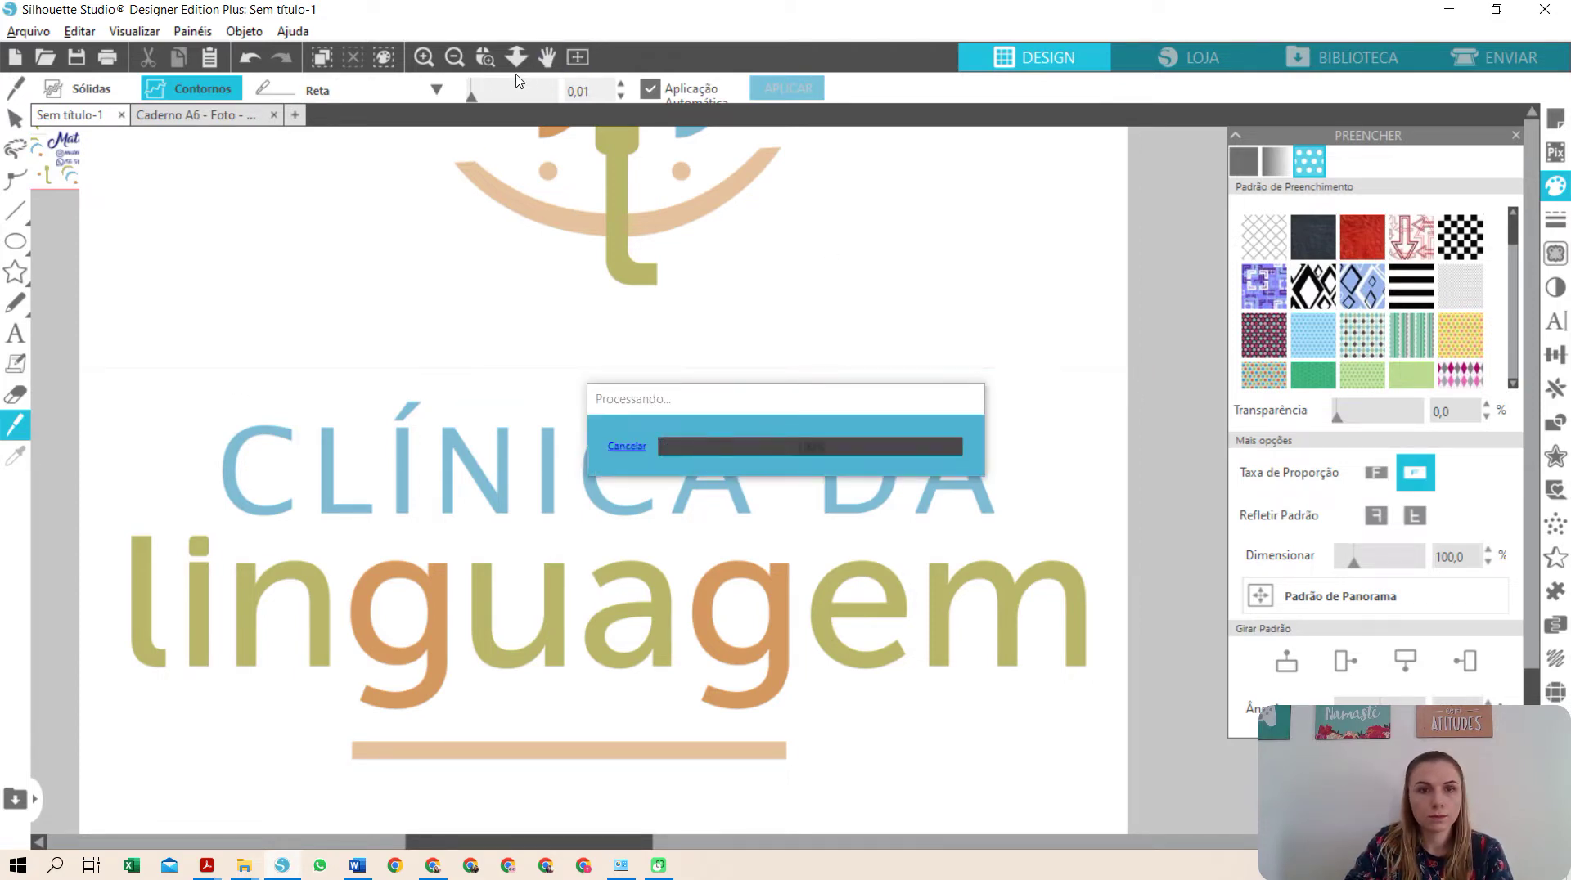
left_click(454, 58)
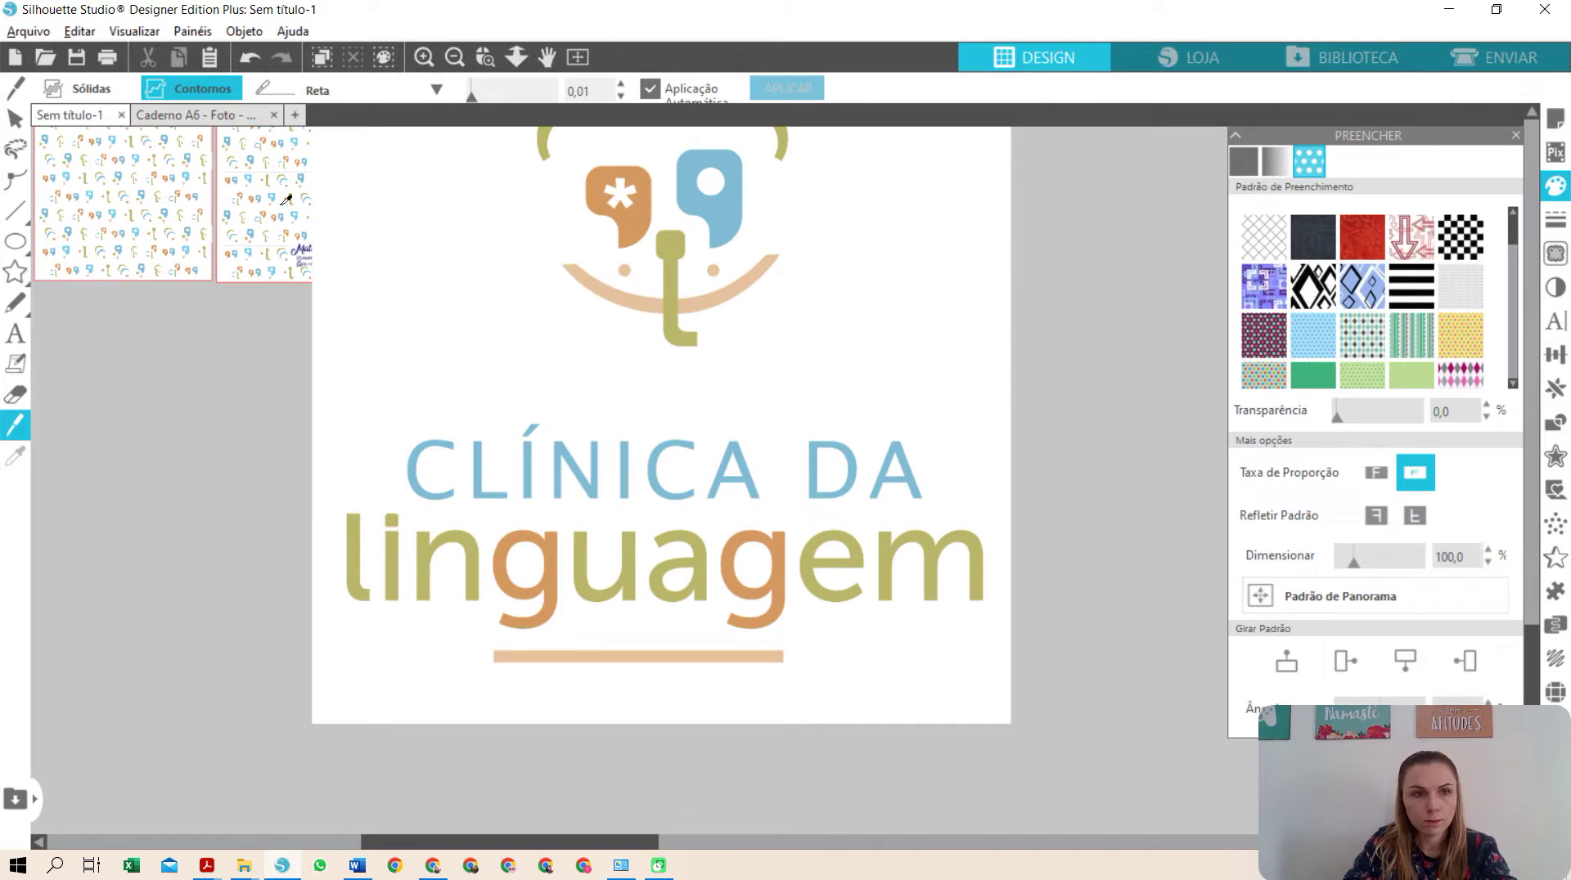
left_click(12, 120)
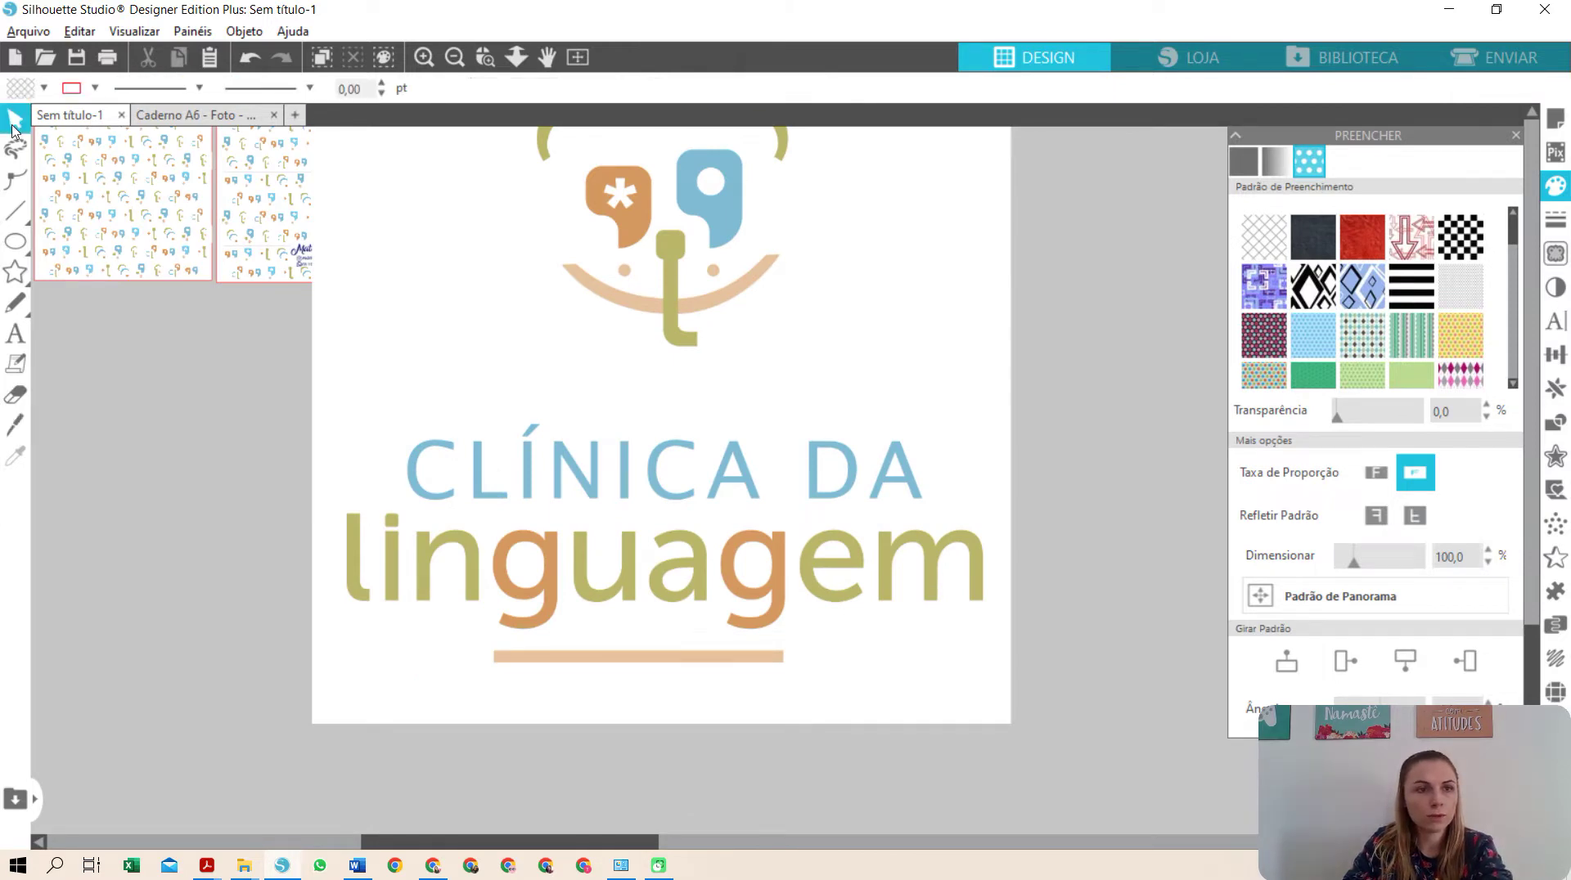
left_click(480, 280)
key("Delete")
- Scale the remaining wordmark down to slightly smaller than about 41 × 19 mm in the lower-right corner of the watermarked lined page
left_click(711, 607)
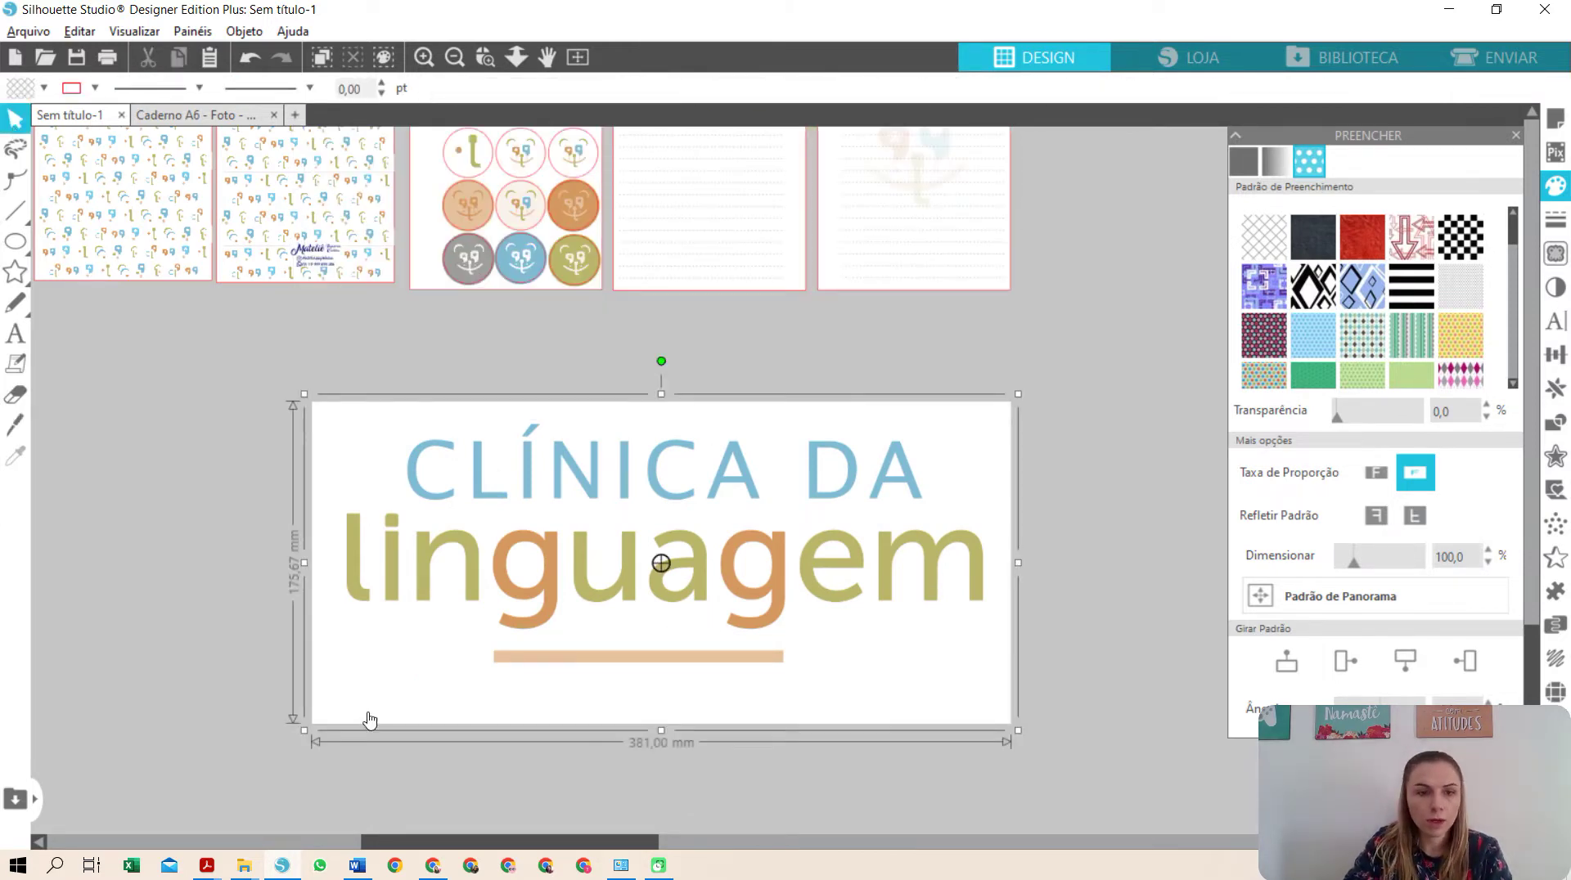
left_click_drag(306, 729, 1003, 284)
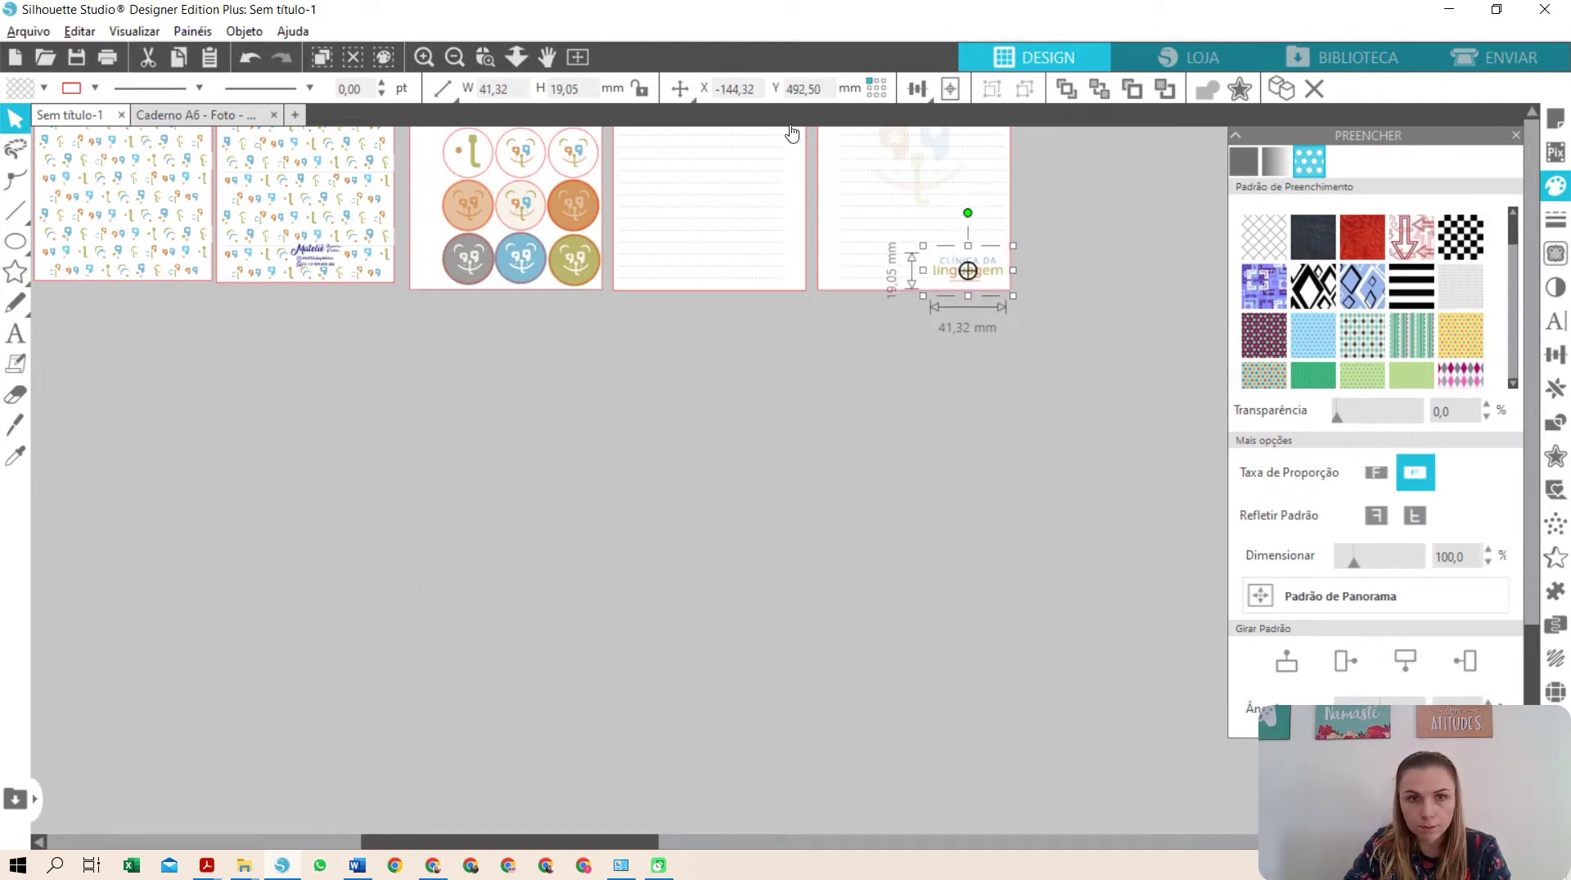
left_click(486, 57)
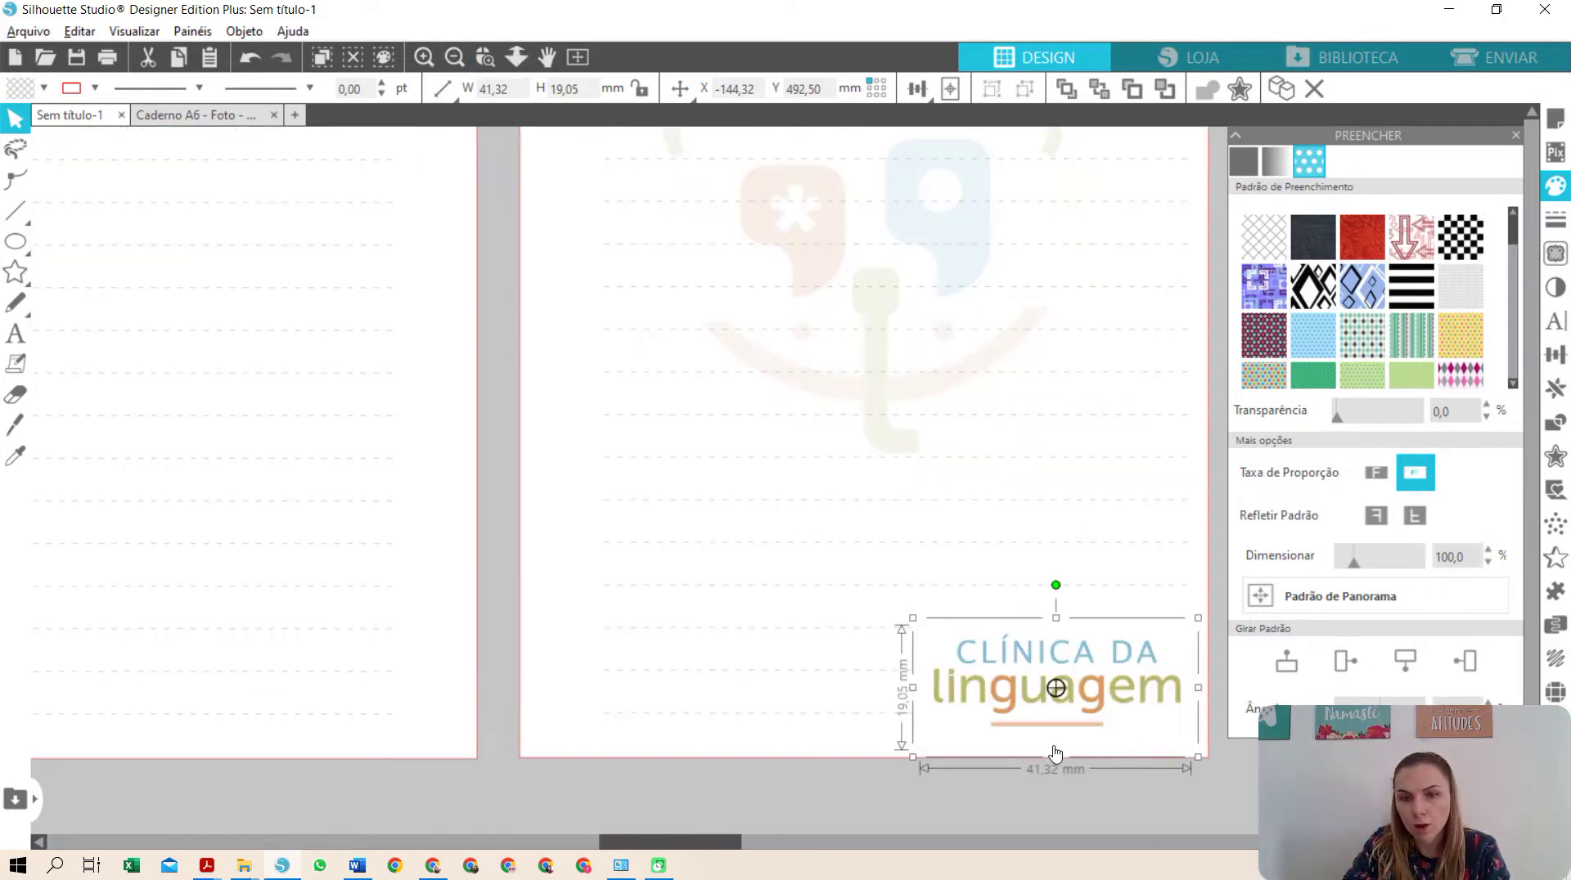
scroll(1055, 751, "down", 1)
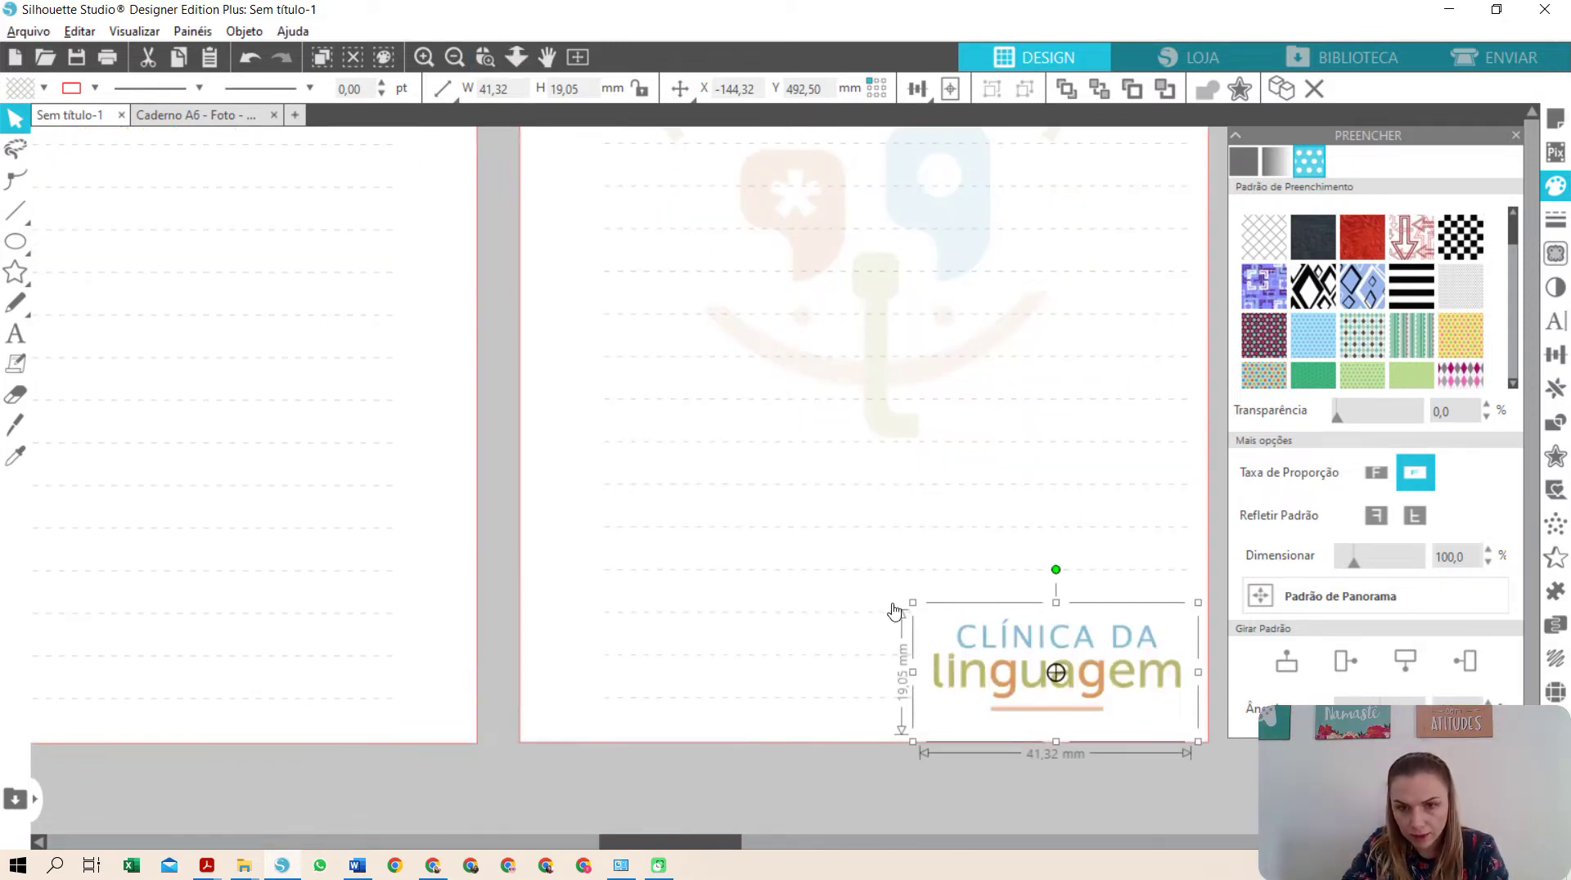
left_click_drag(914, 605, 973, 661)
left_click(1032, 763)
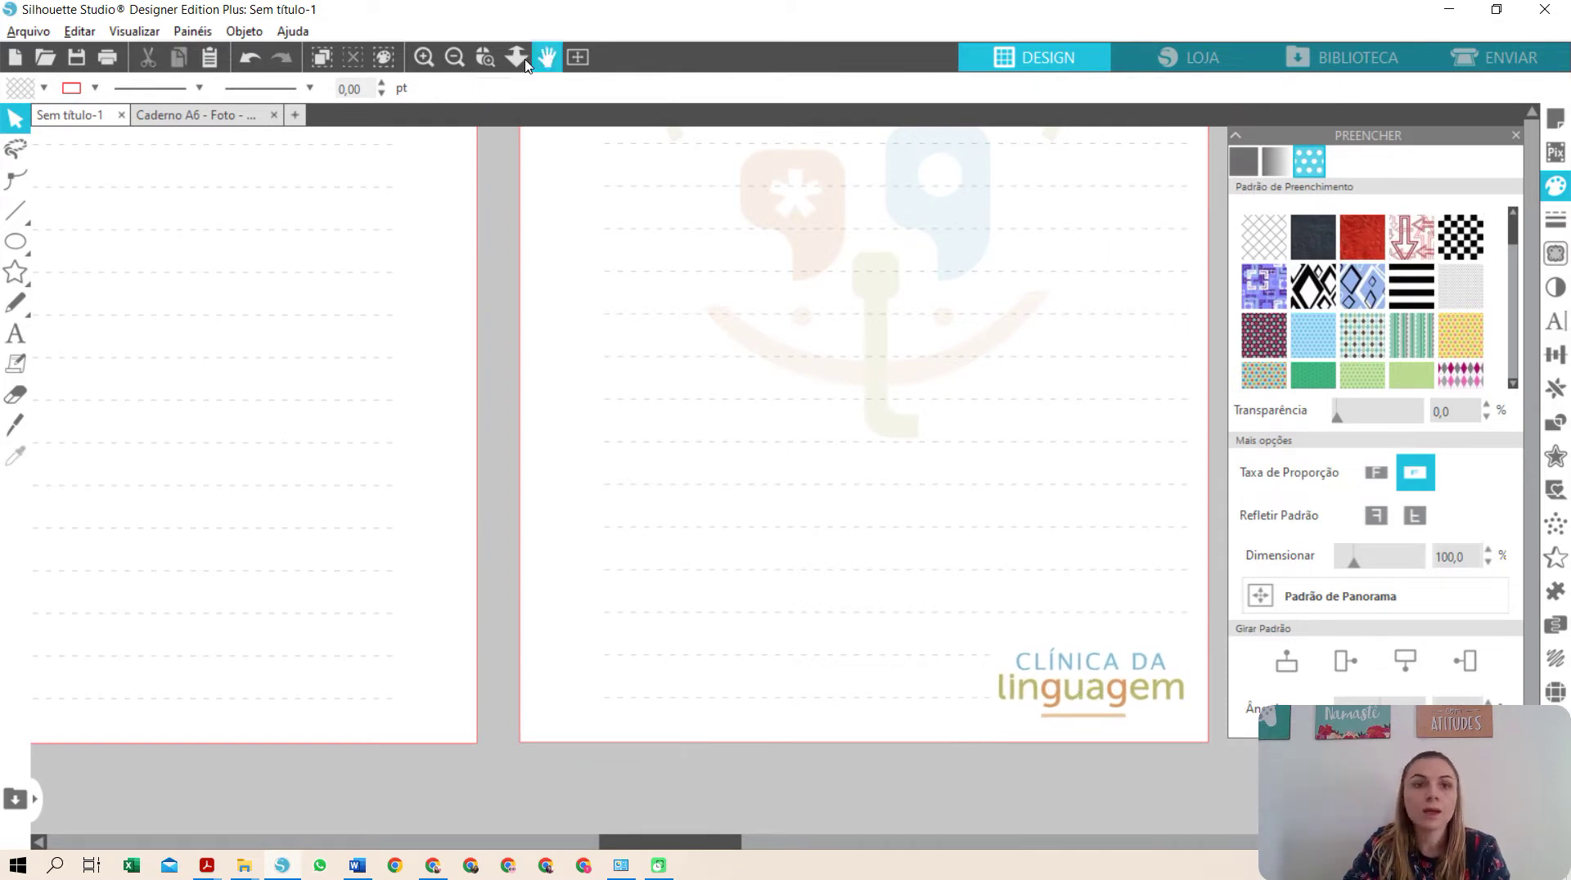
- Group the watermarked page with its contents, and group the plain lined page with its lines
left_click(454, 57)
left_click(455, 57)
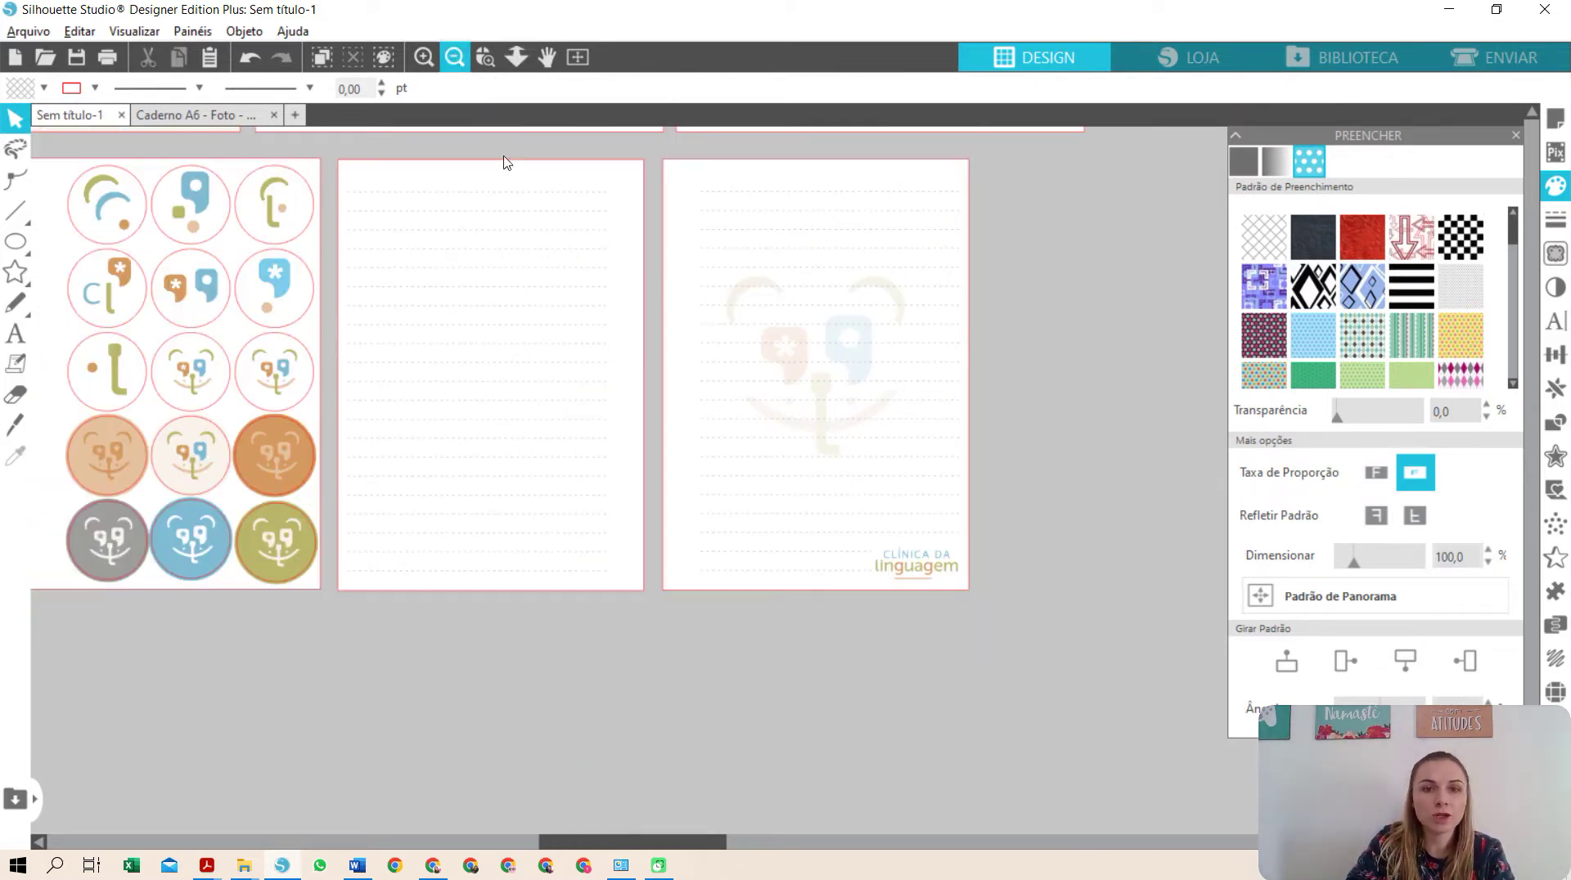
scroll(736, 536, "up", 3)
left_click_drag(1086, 734, 769, 213)
key("ctrl+g")
left_click_drag(557, 750, 449, 406)
key("ctrl+g")
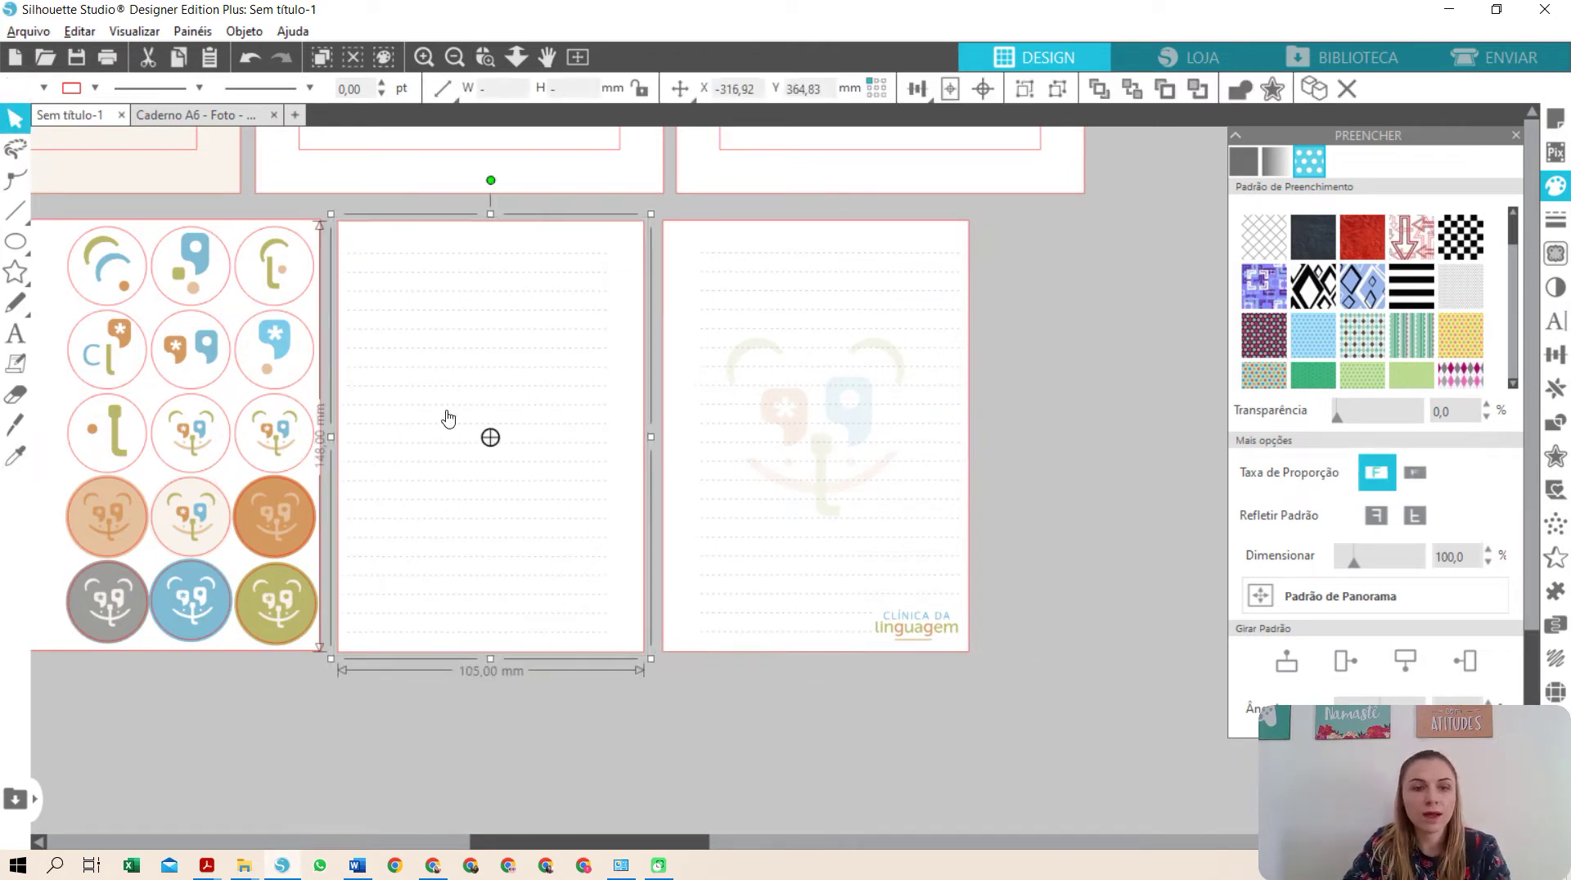
- Duplicate the watermarked lined page to the right and leave a small gap between the two pages
left_click(918, 557)
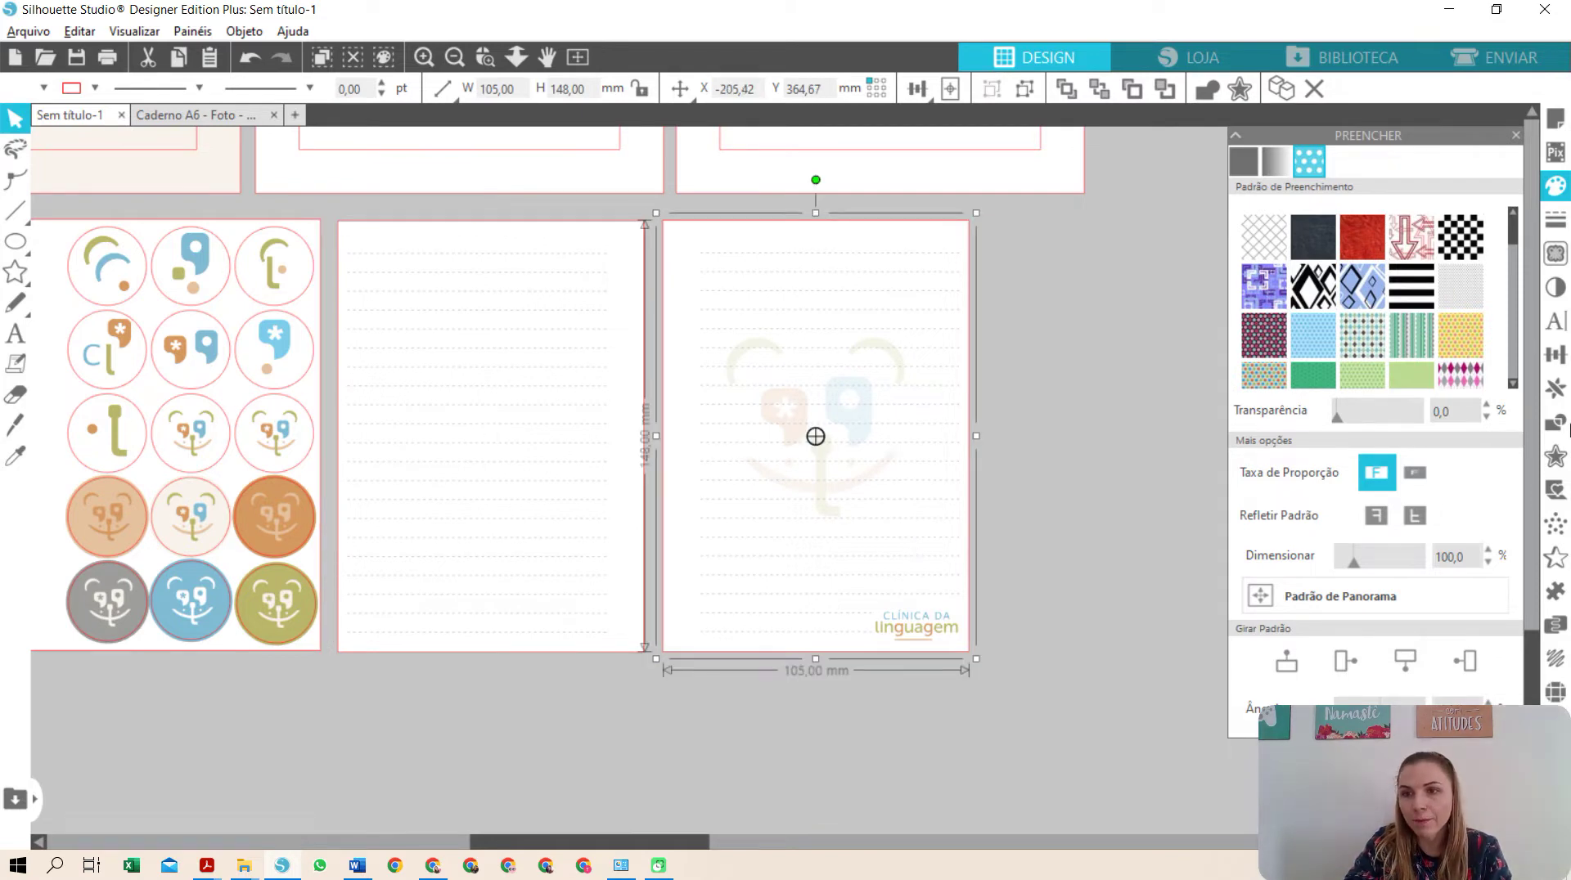
left_click(1555, 388)
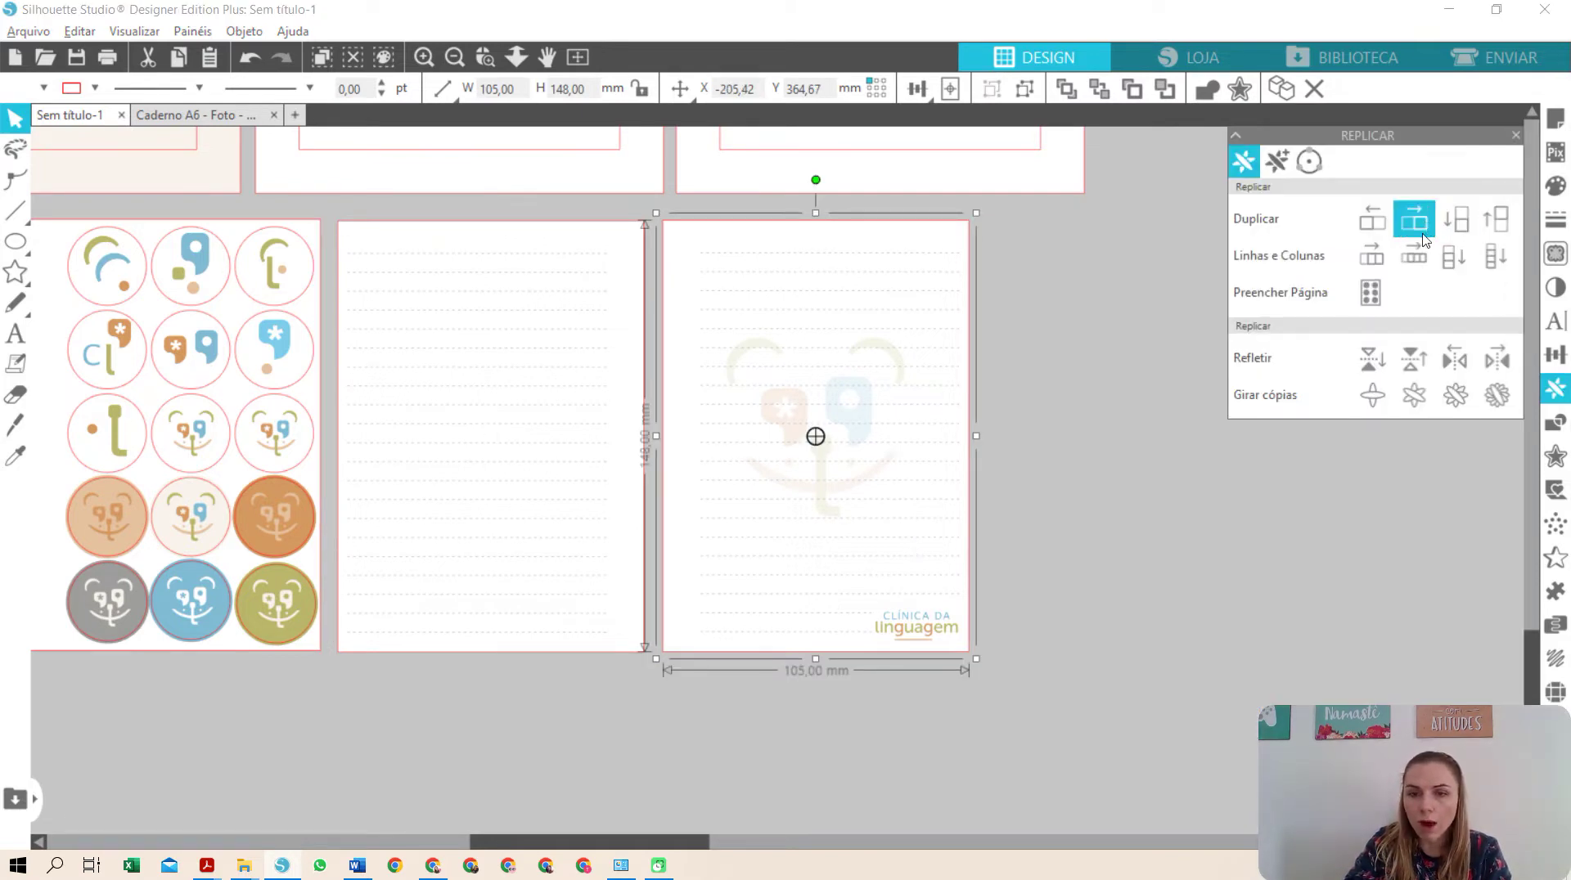
left_click(1414, 219)
left_click_drag(622, 847, 710, 847)
left_click_drag(753, 484, 751, 537)
- Ungroup the copied page, delete its dashed lines and move the wordmark to the bottom centre beneath the smiley
right_click(751, 537)
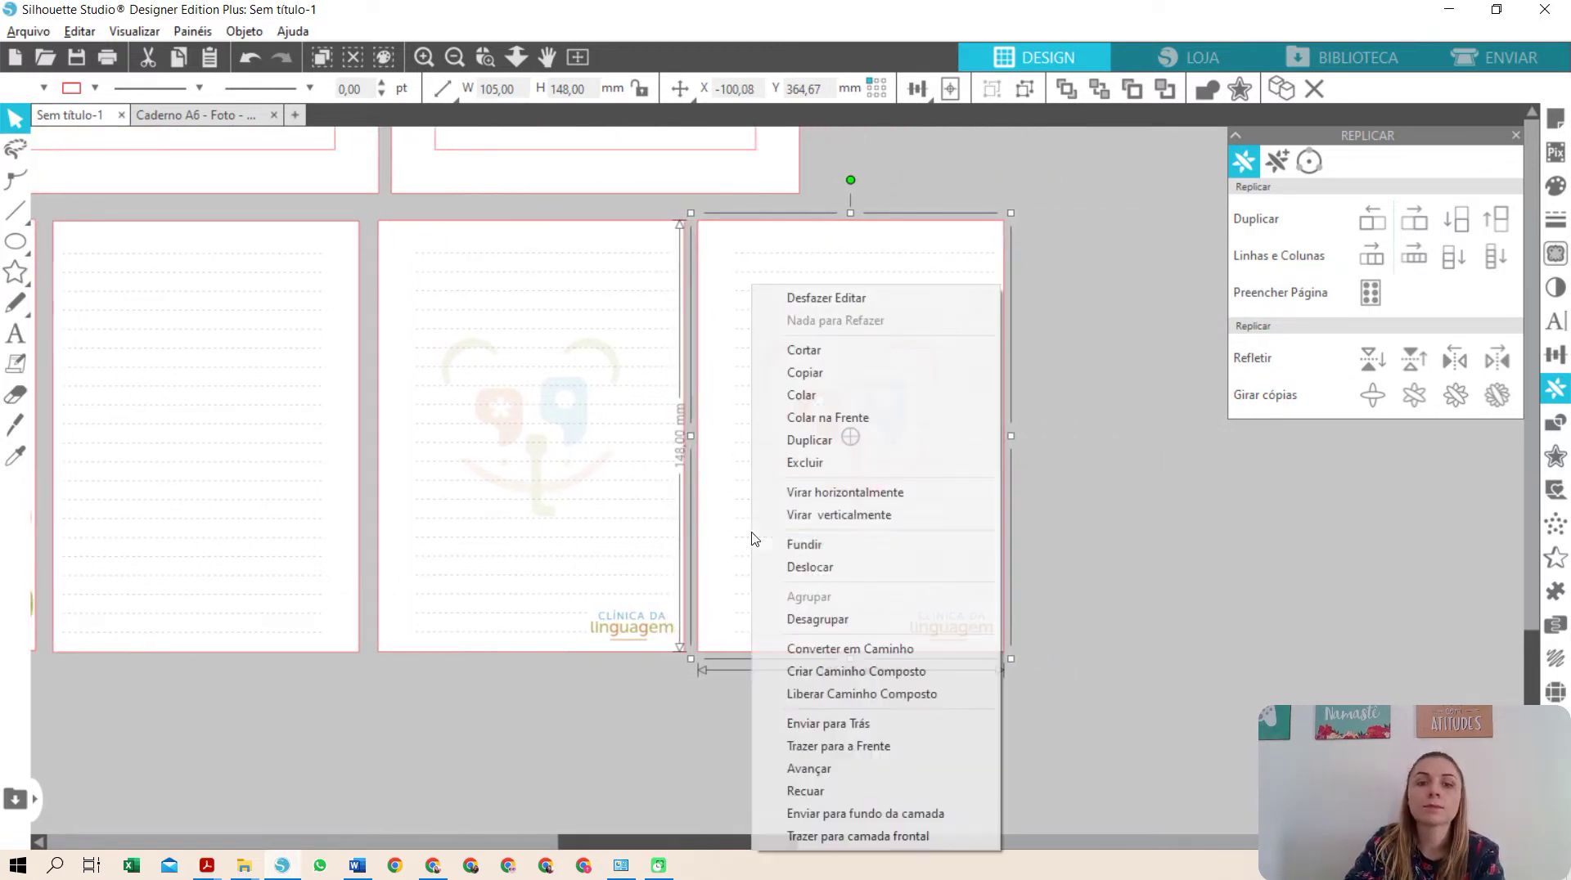
left_click(801, 619)
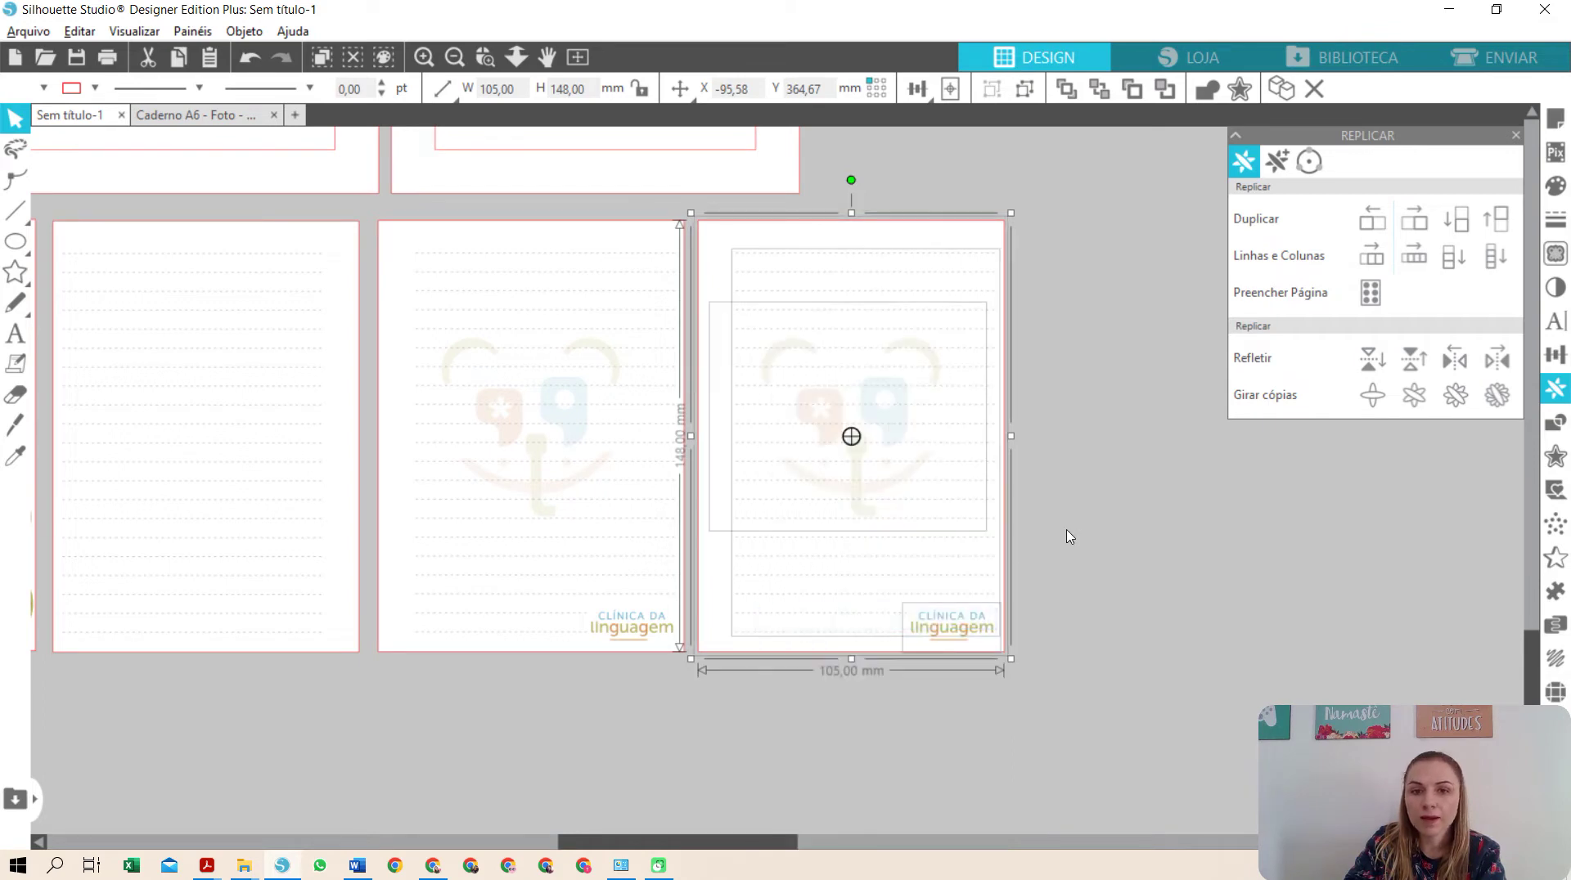
left_click(1007, 406)
left_click(982, 300)
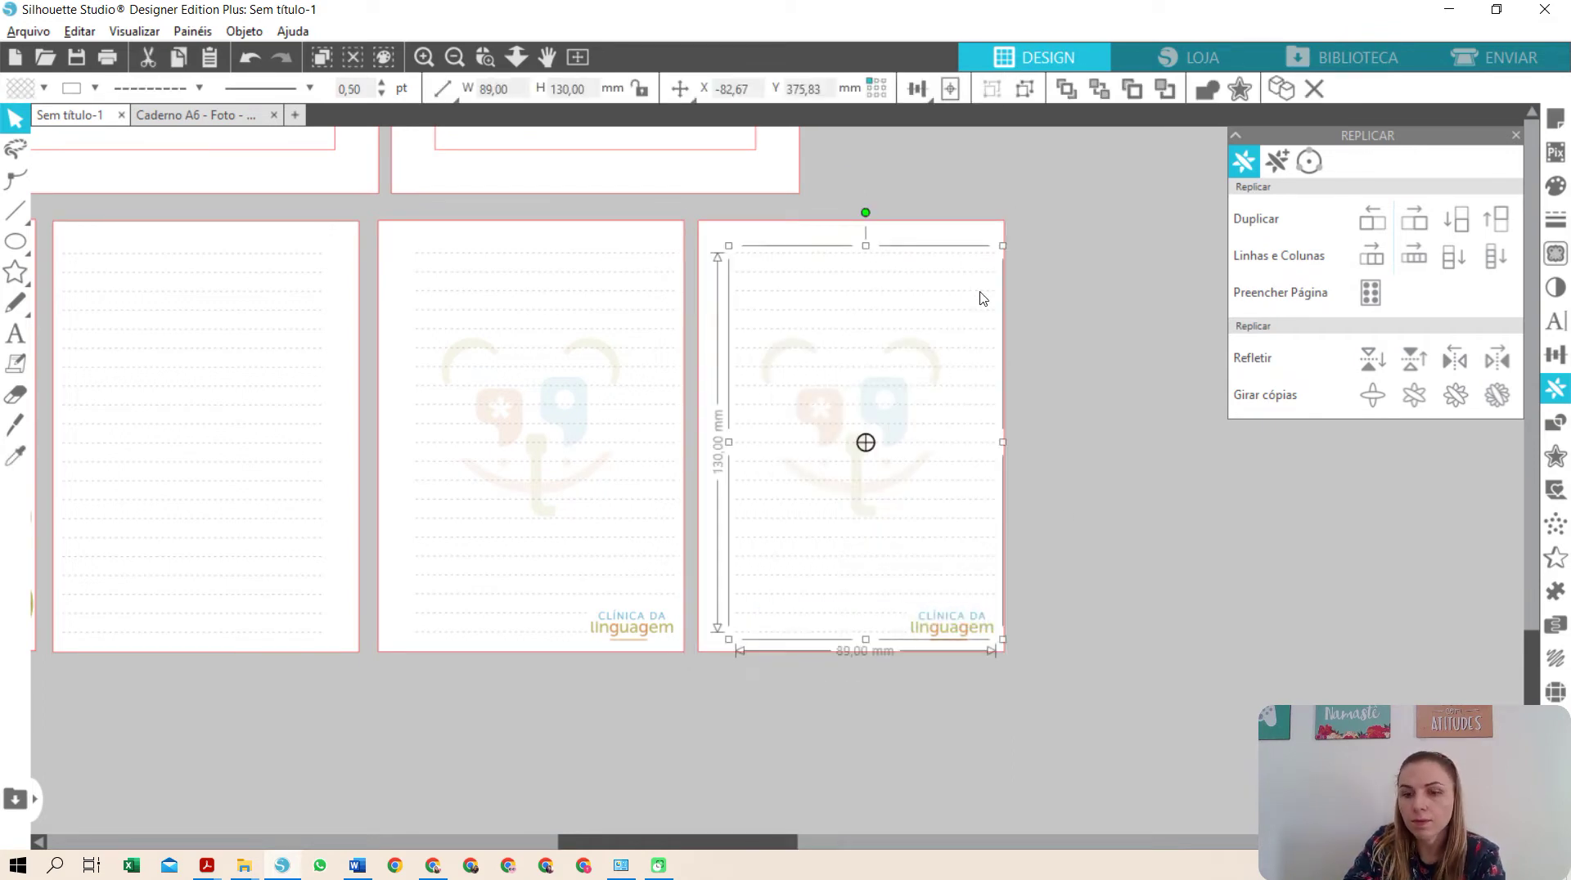
key("Delete")
left_click_drag(962, 643, 856, 627)
left_click(885, 726)
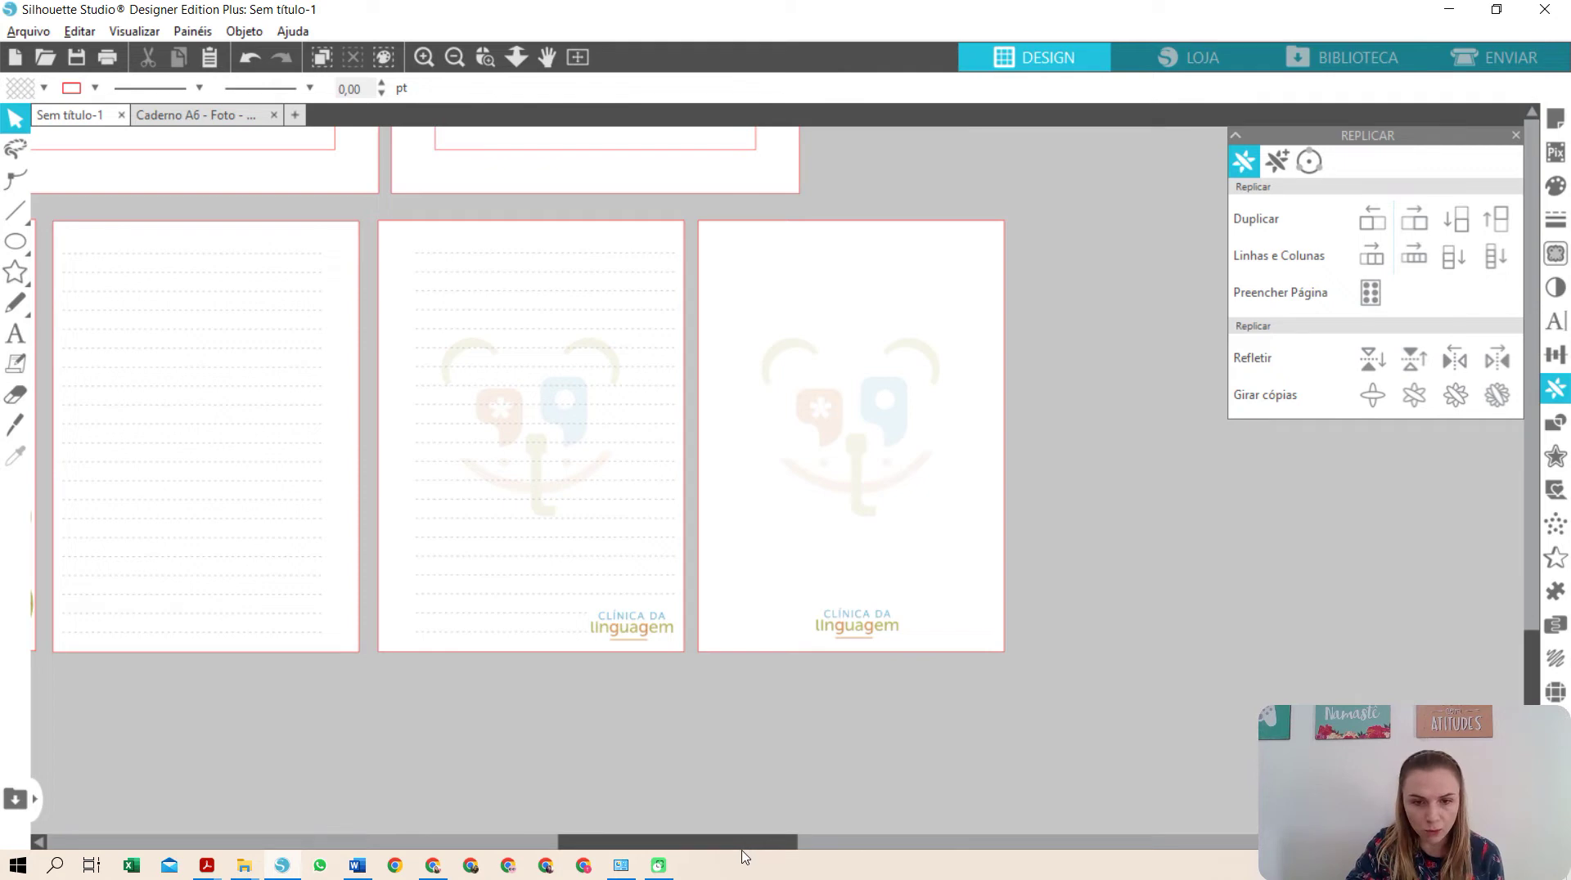
- Delete the leftover objects lying on the cutting mat's page
left_click_drag(747, 848, 625, 848)
left_click(424, 56)
left_click(455, 57)
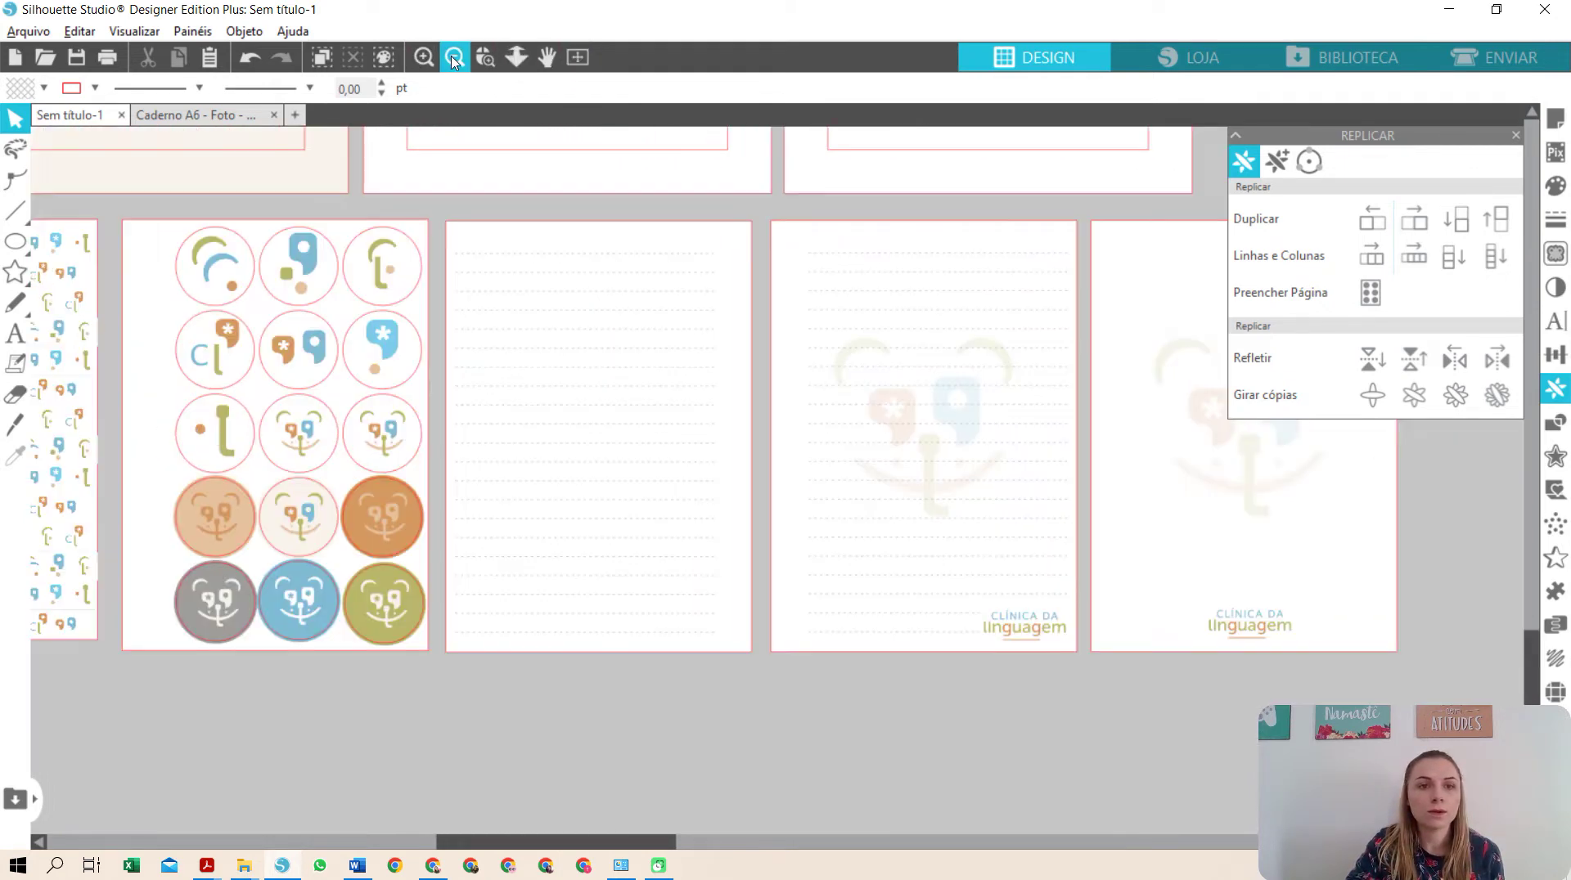
left_click(455, 58)
left_click(455, 57)
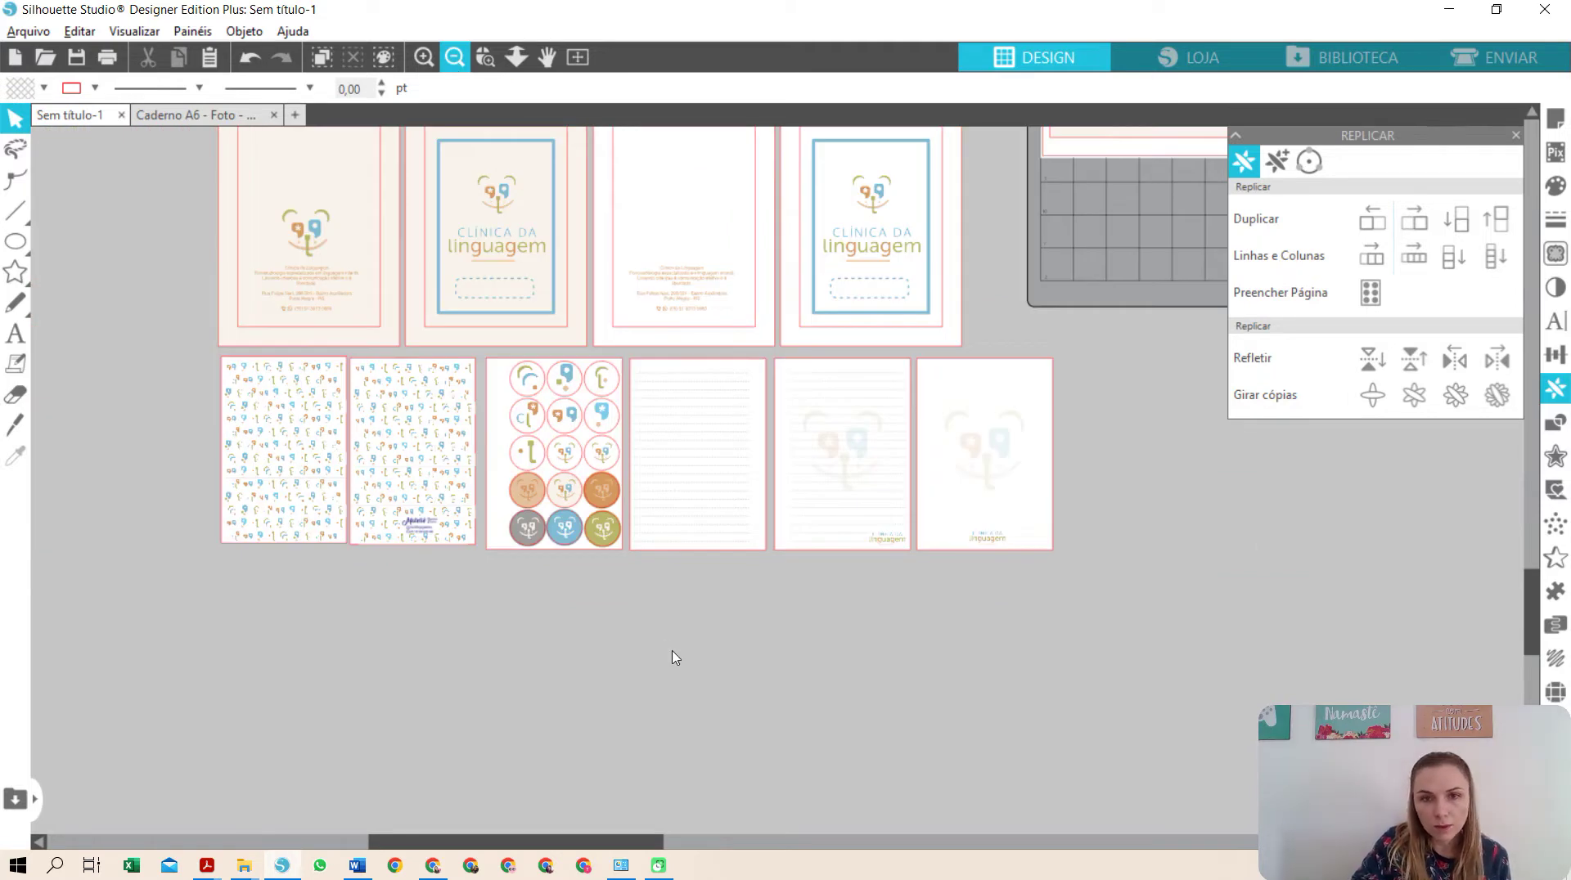
scroll(675, 657, "up", 5)
left_click_drag(1068, 179, 1518, 581)
key("Delete")
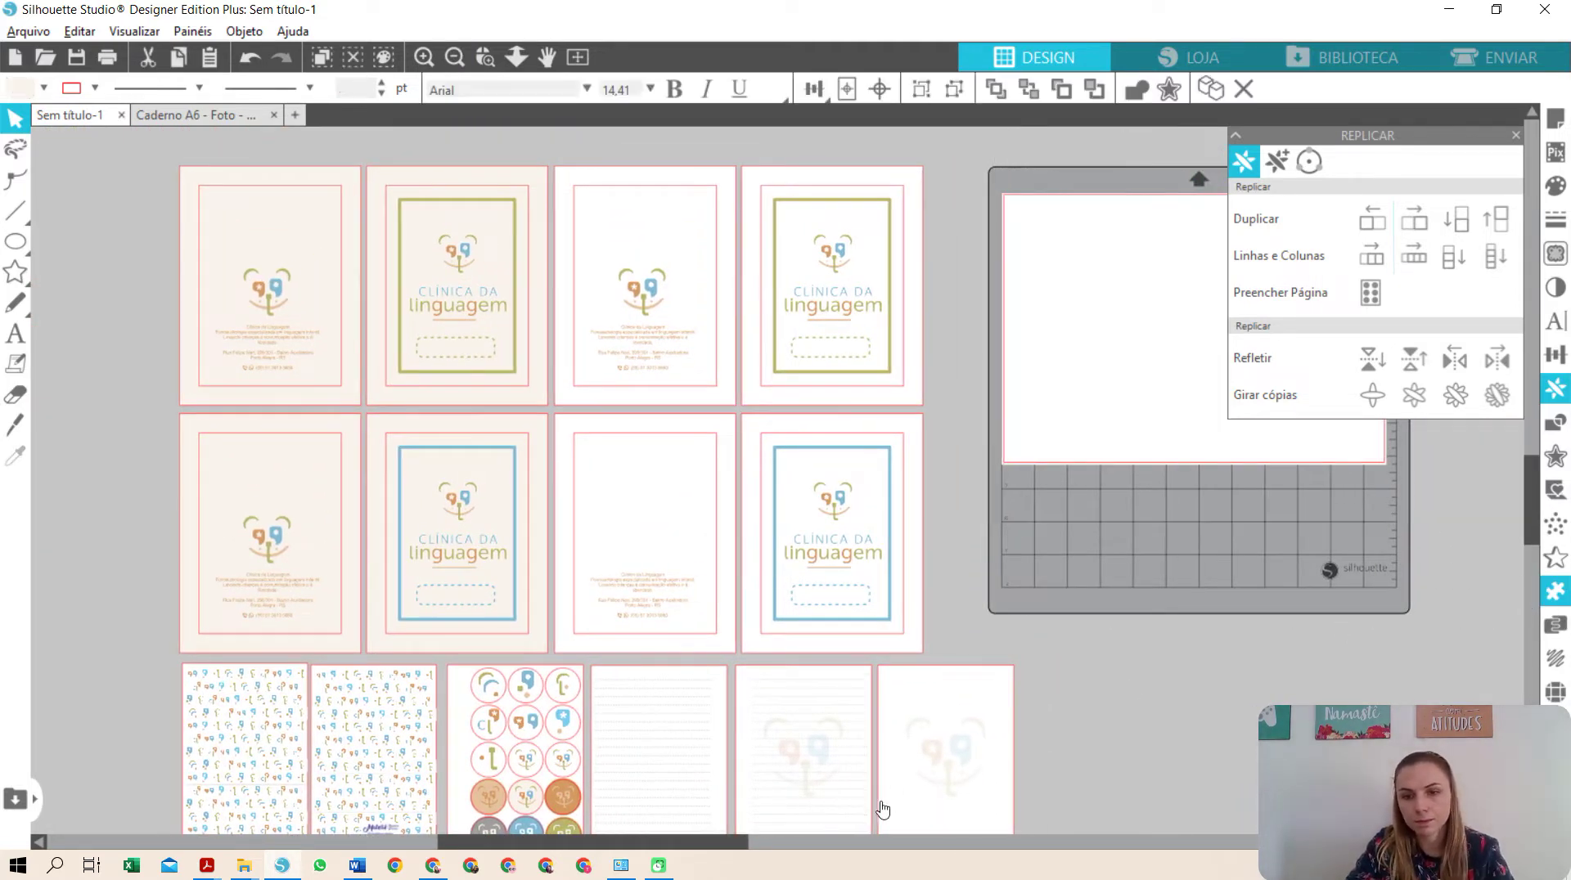
left_click_drag(709, 841, 677, 841)
scroll(701, 801, "down", 2)
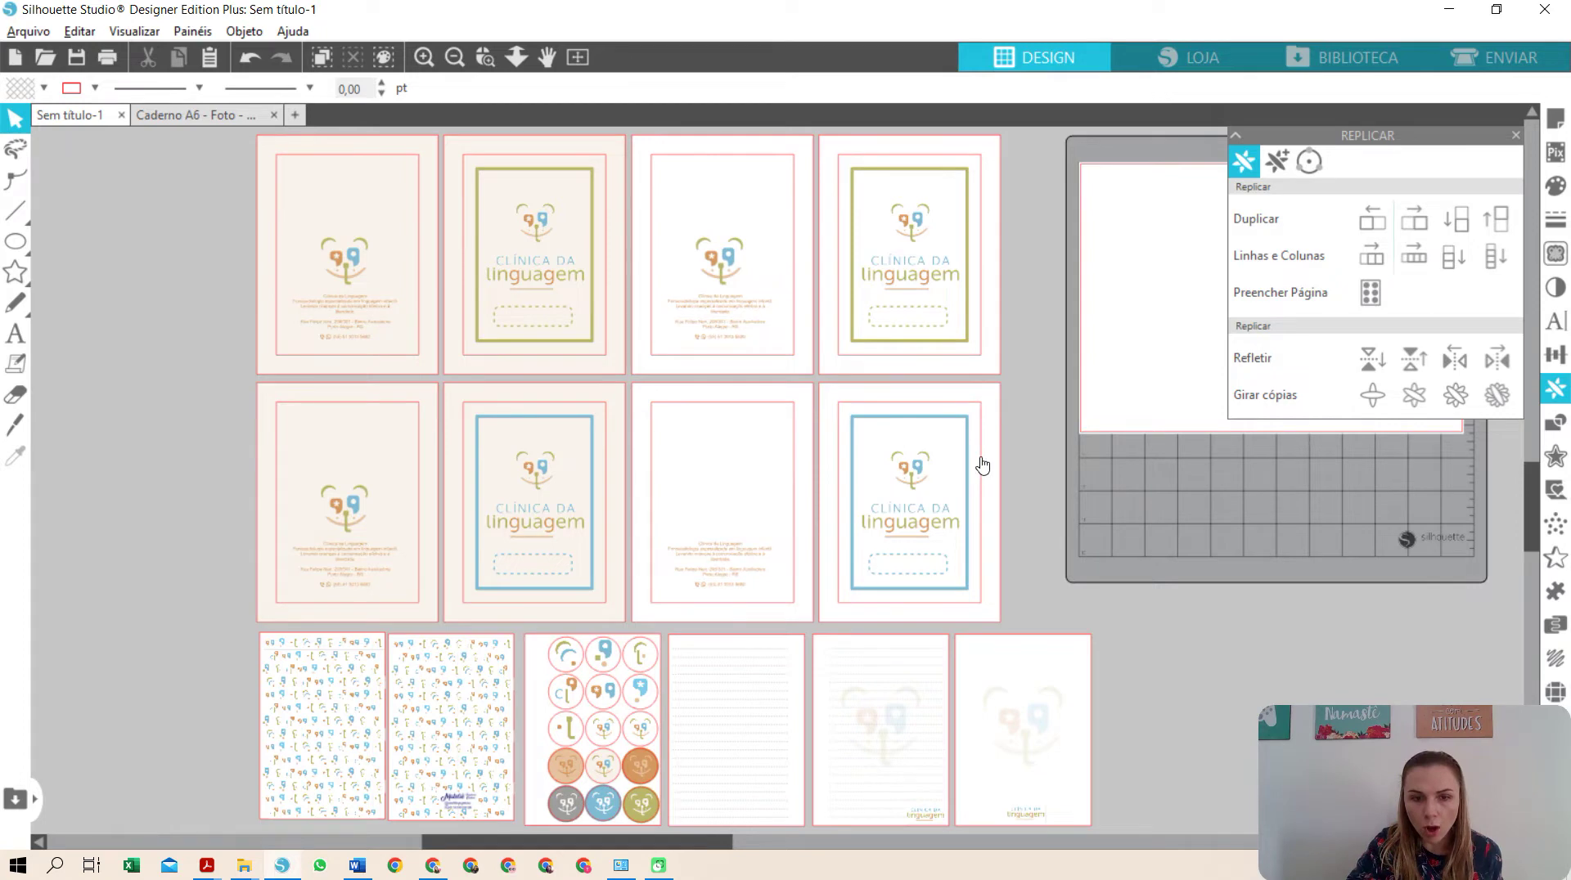
scroll(655, 626, "down", 1)
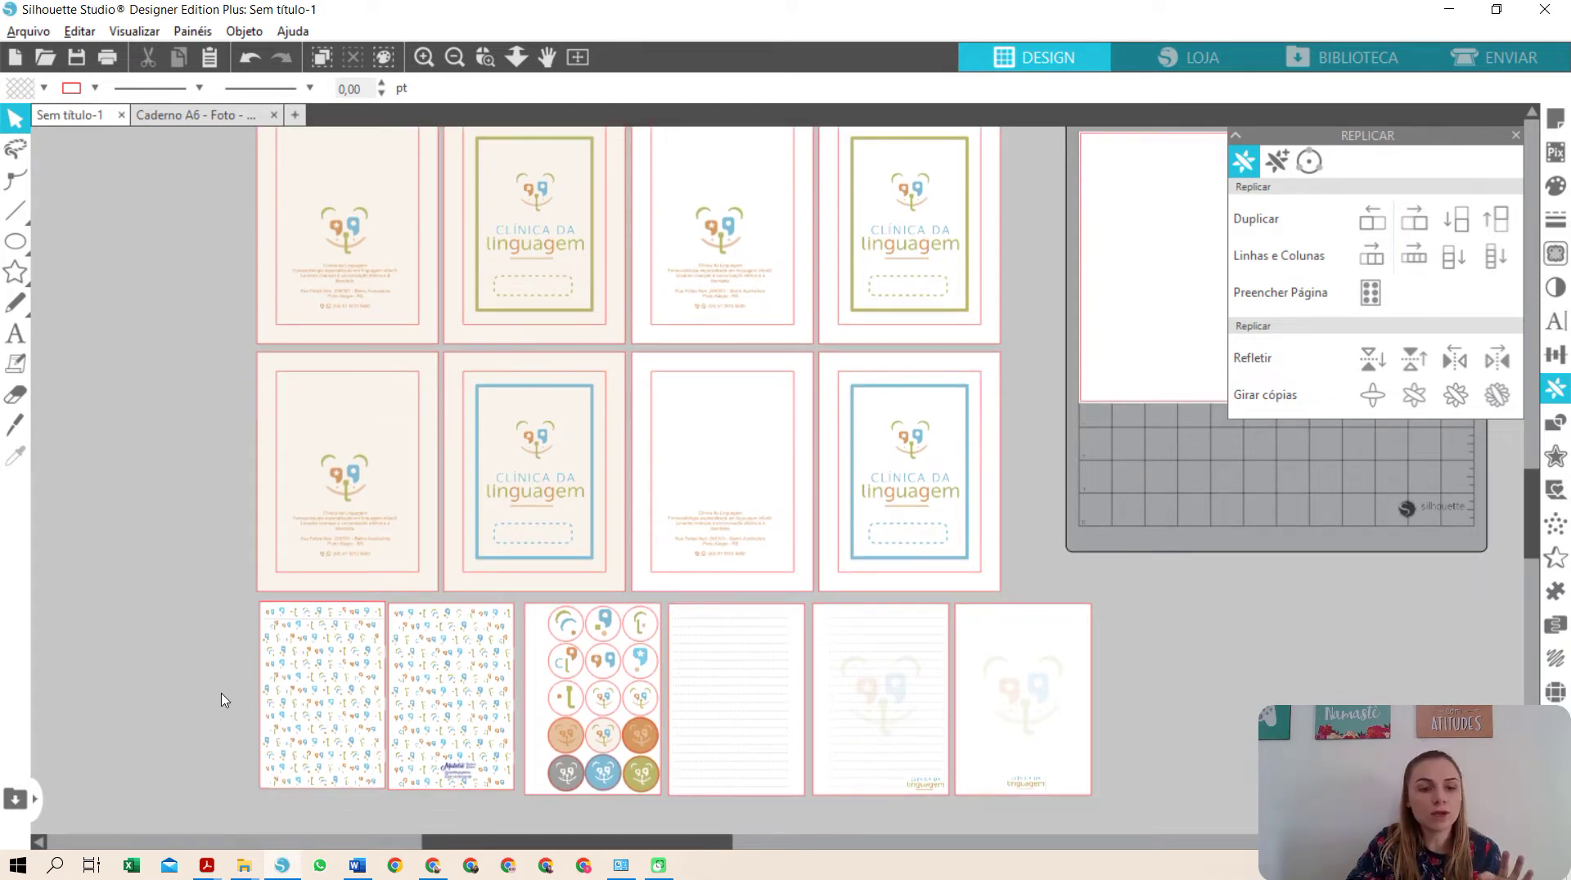
left_click(274, 703)
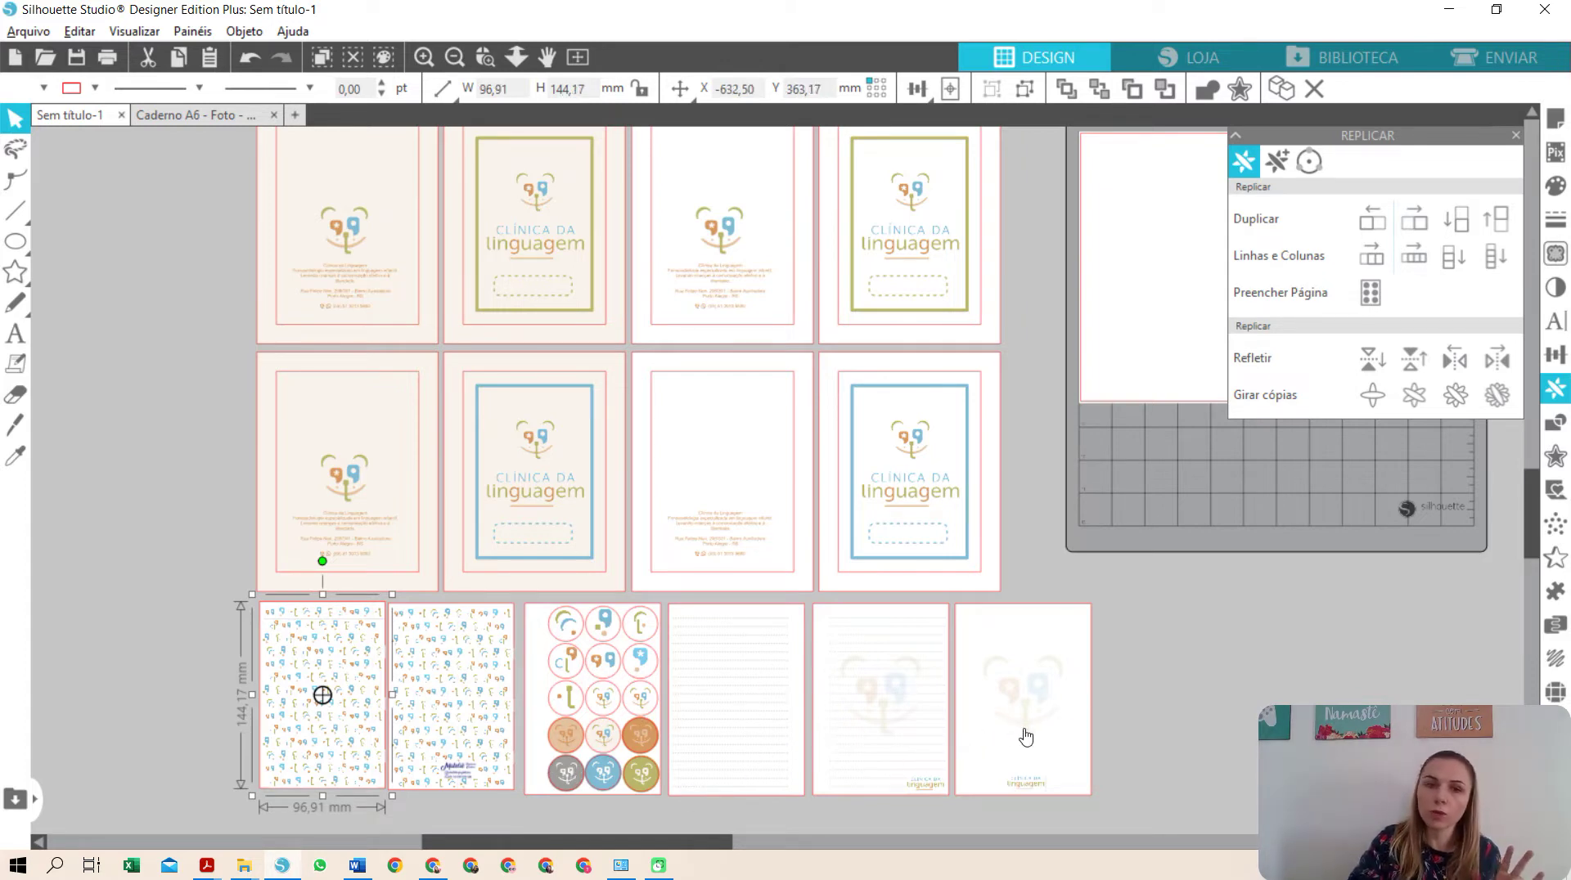
scroll(1090, 669, "up", 1)
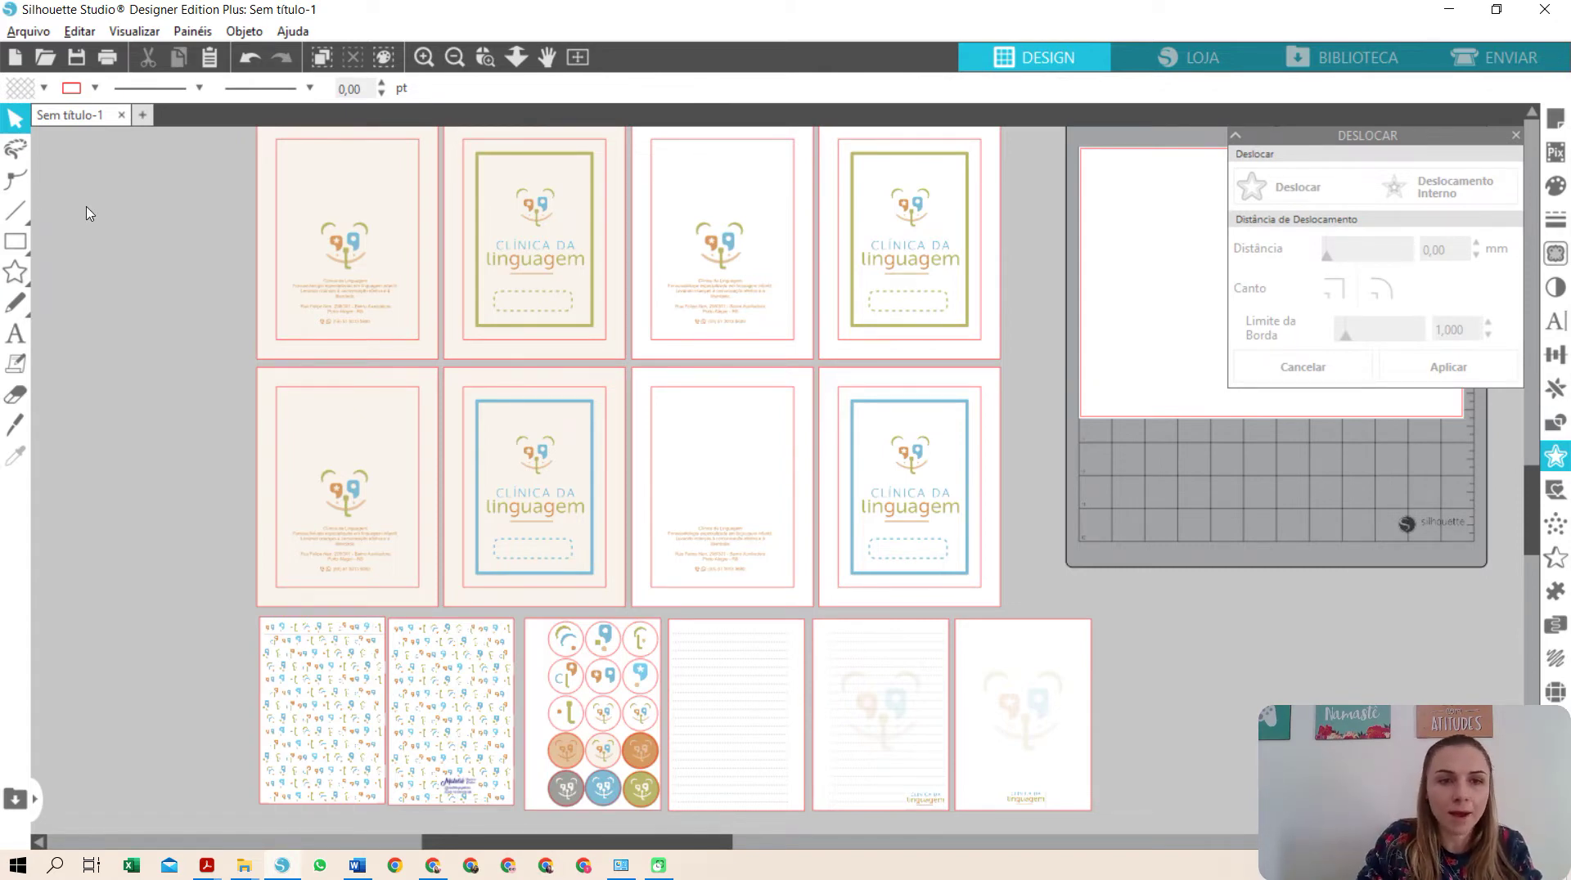
- Copy all eight cover variants and paste them into a new document
scroll(89, 213, "up", 2)
left_click_drag(538, 842, 503, 843)
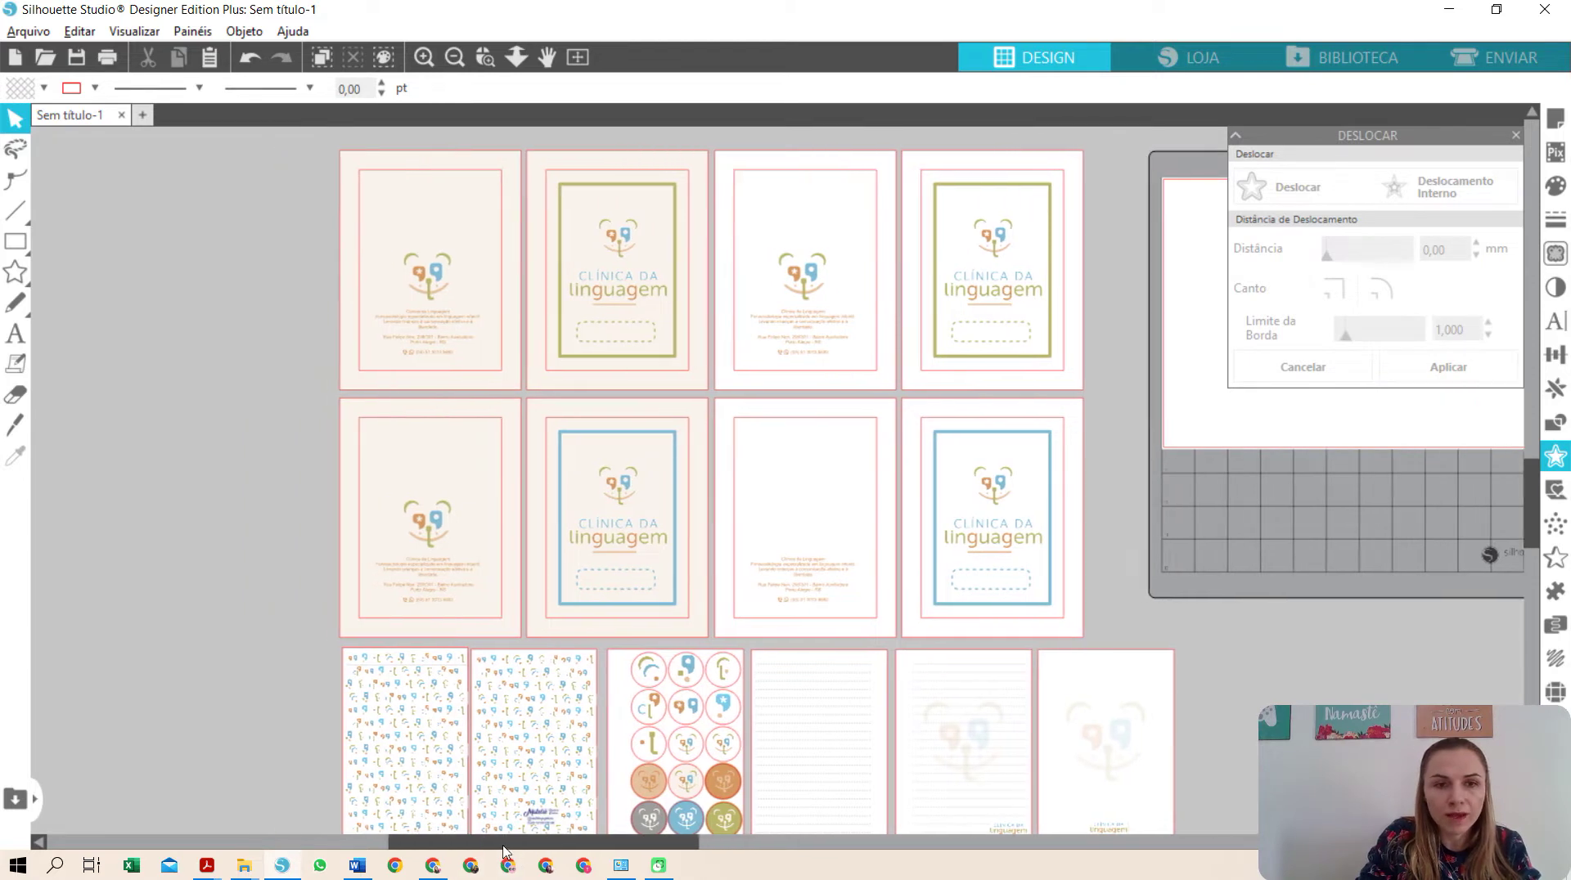
left_click_drag(235, 184, 1031, 531)
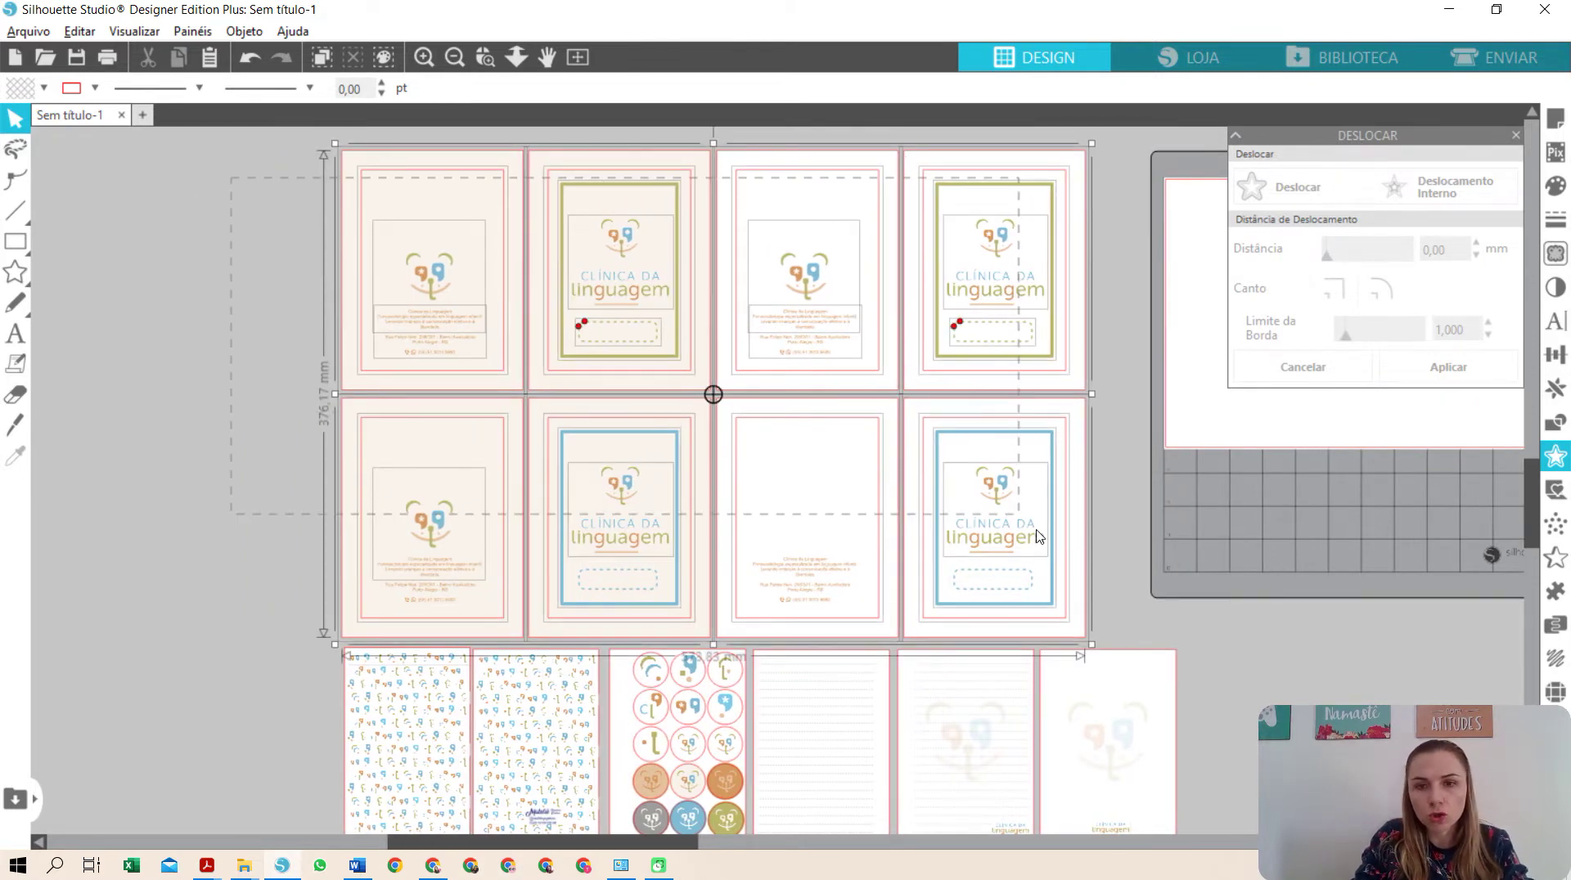
left_click_drag(1075, 582, 1086, 601)
key("i")
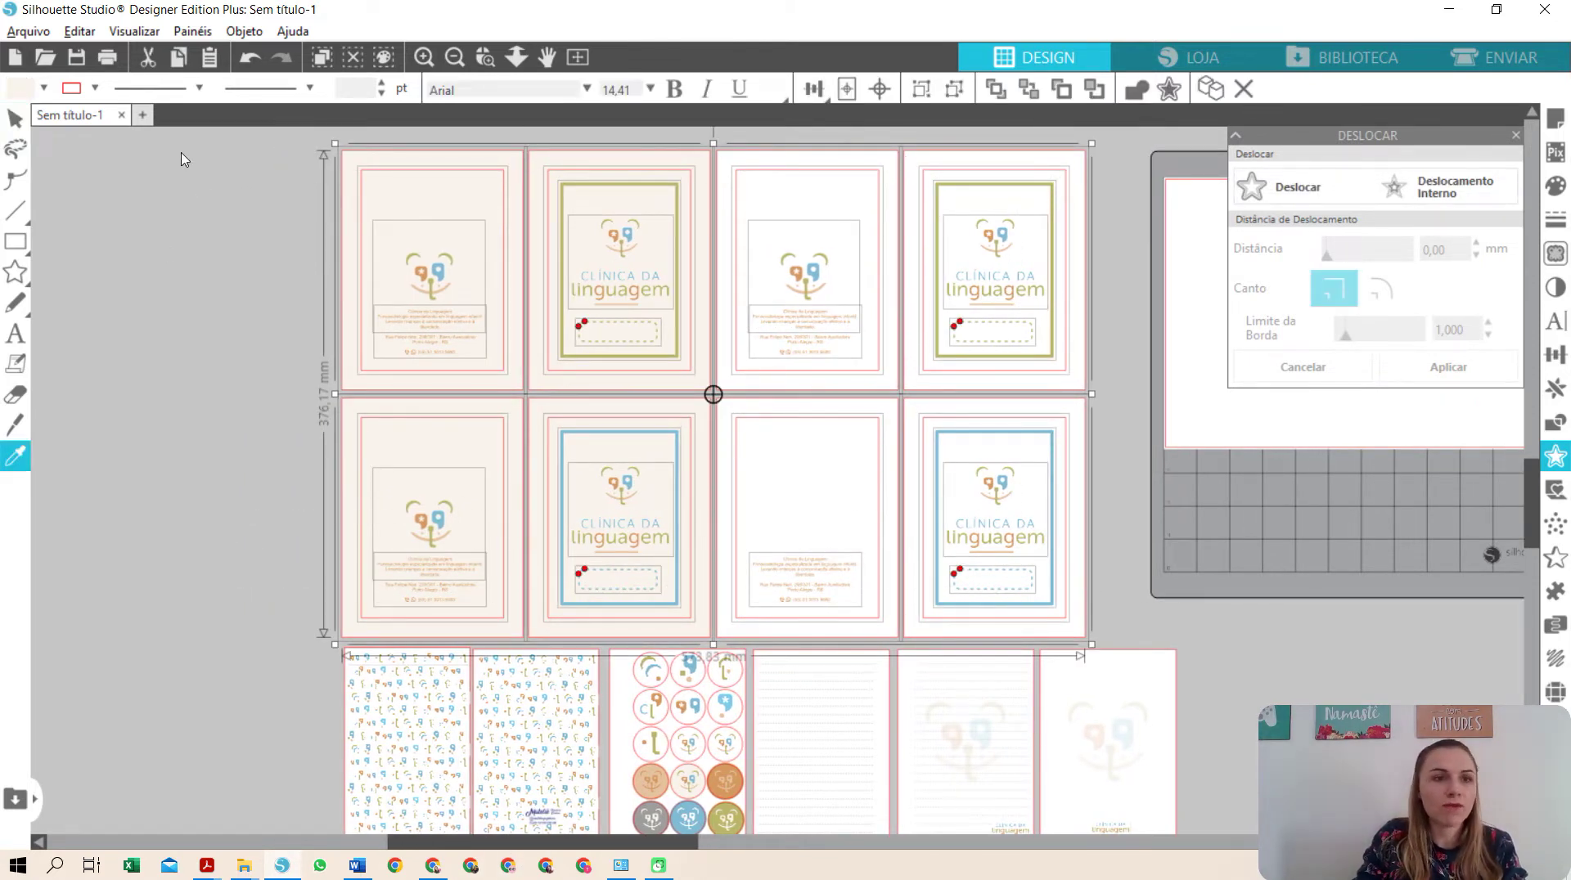
left_click(143, 114)
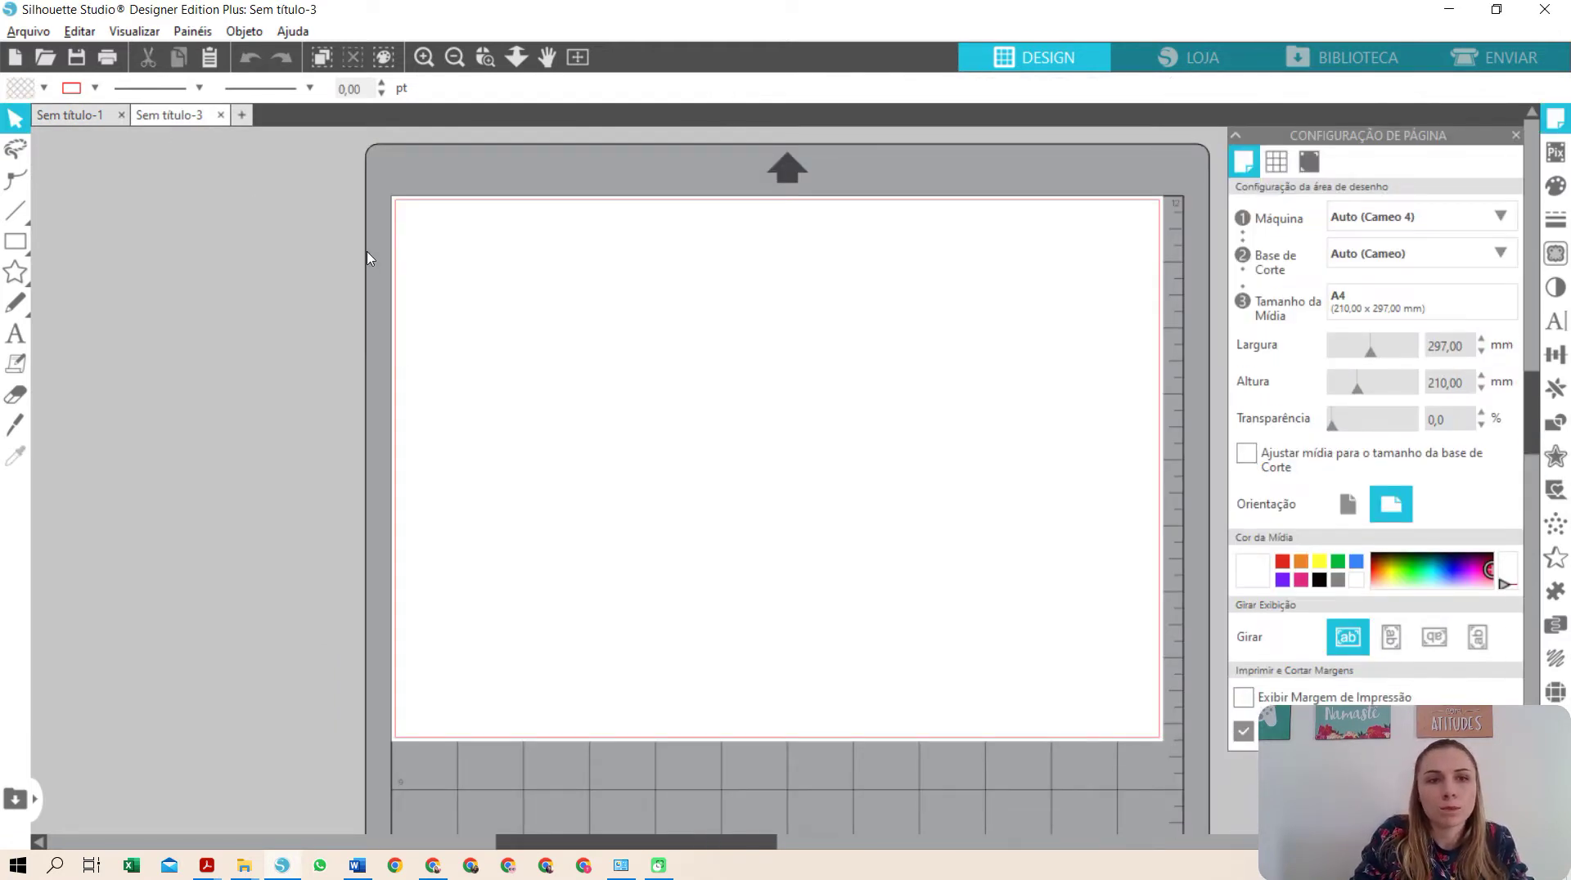
key("ctrl+v")
- Move the pasted block of eight covers off the page, to the left of the cutting mat
left_click(460, 60)
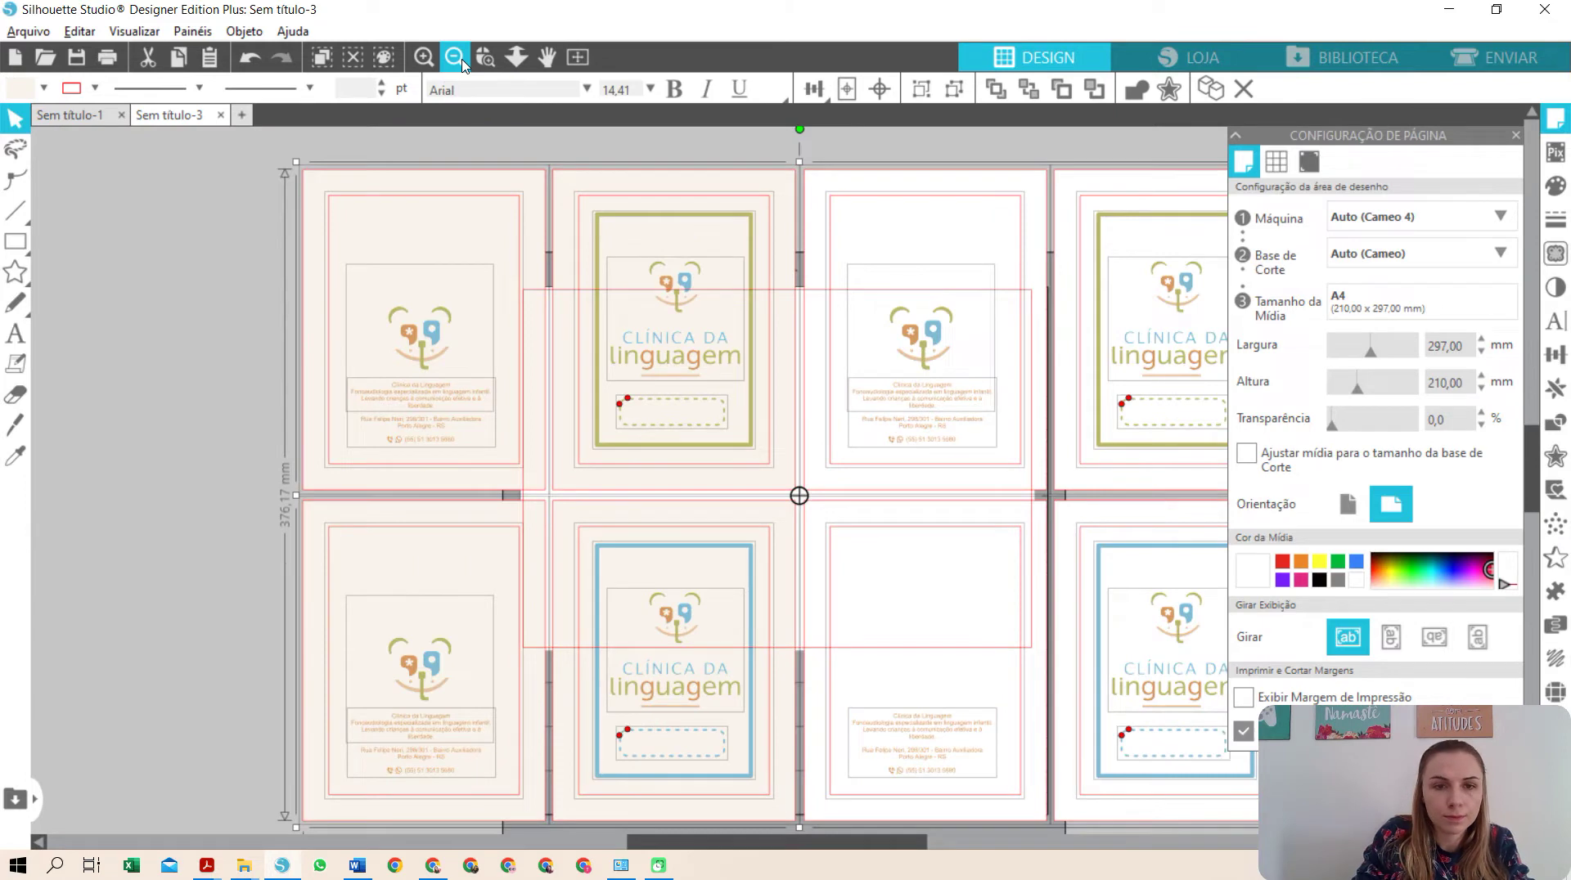
left_click(461, 60)
left_click_drag(904, 309, 339, 305)
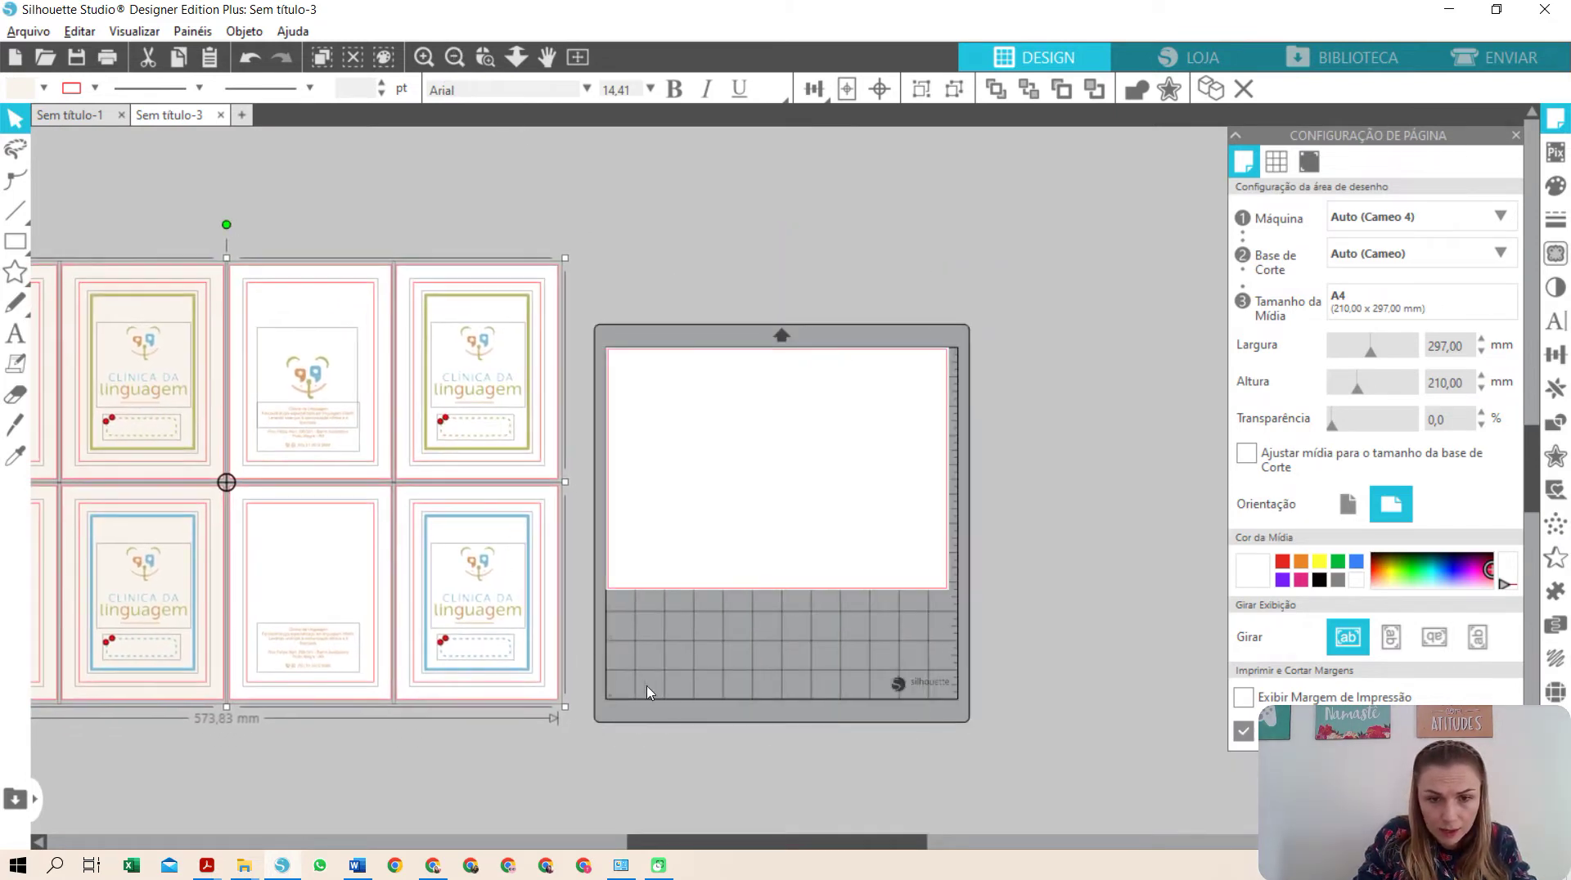
left_click_drag(670, 853, 486, 695)
- Delete the dashed name boxes from the four front covers
left_click(586, 424)
left_click(753, 465)
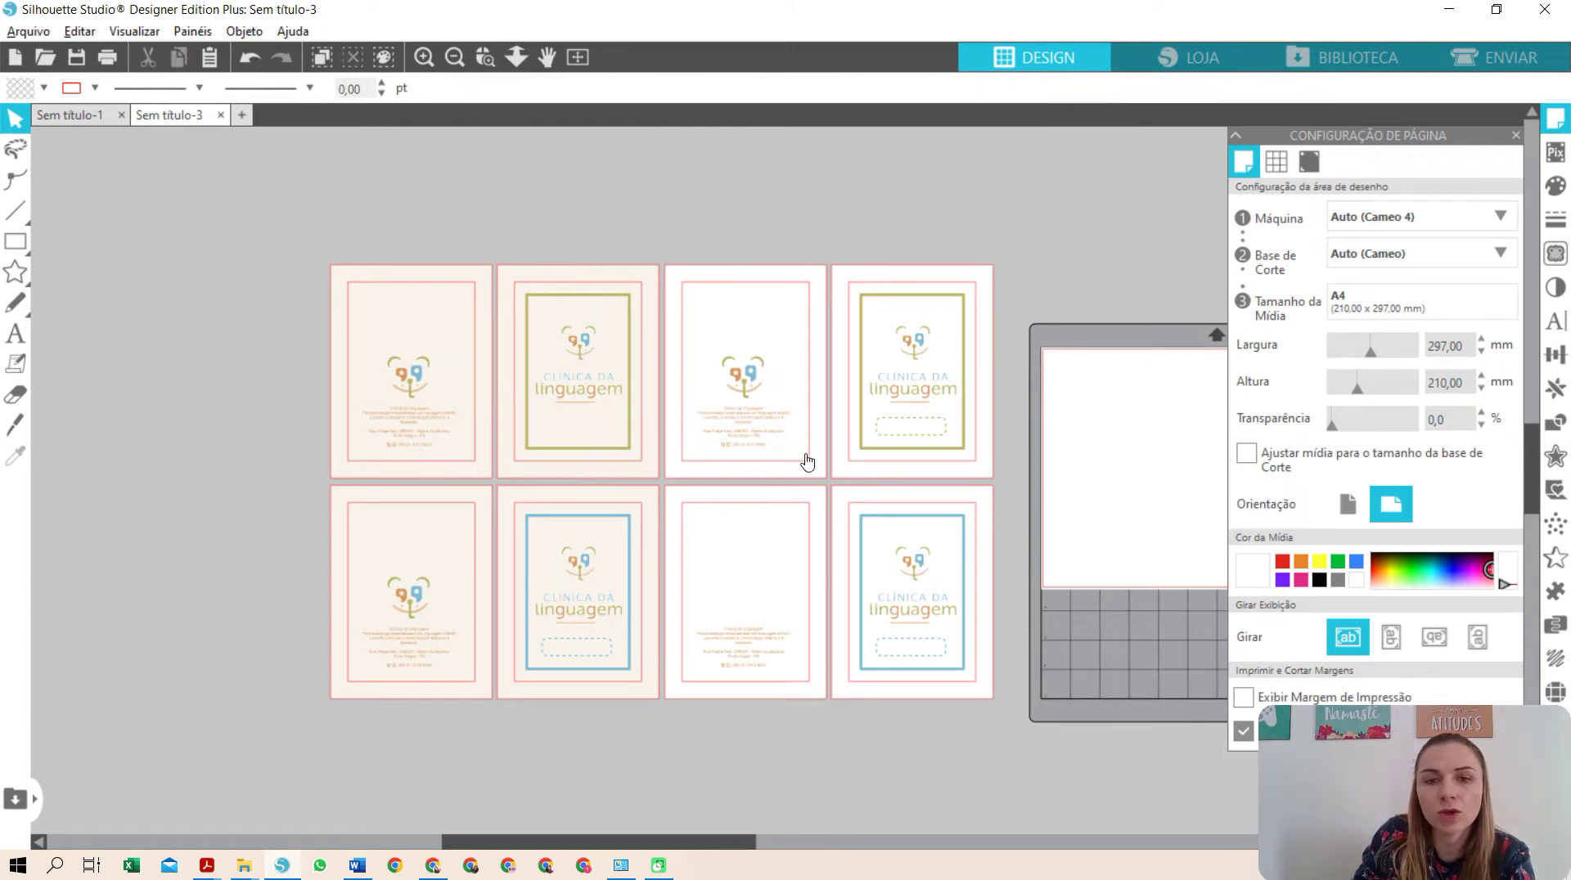
left_click(899, 426)
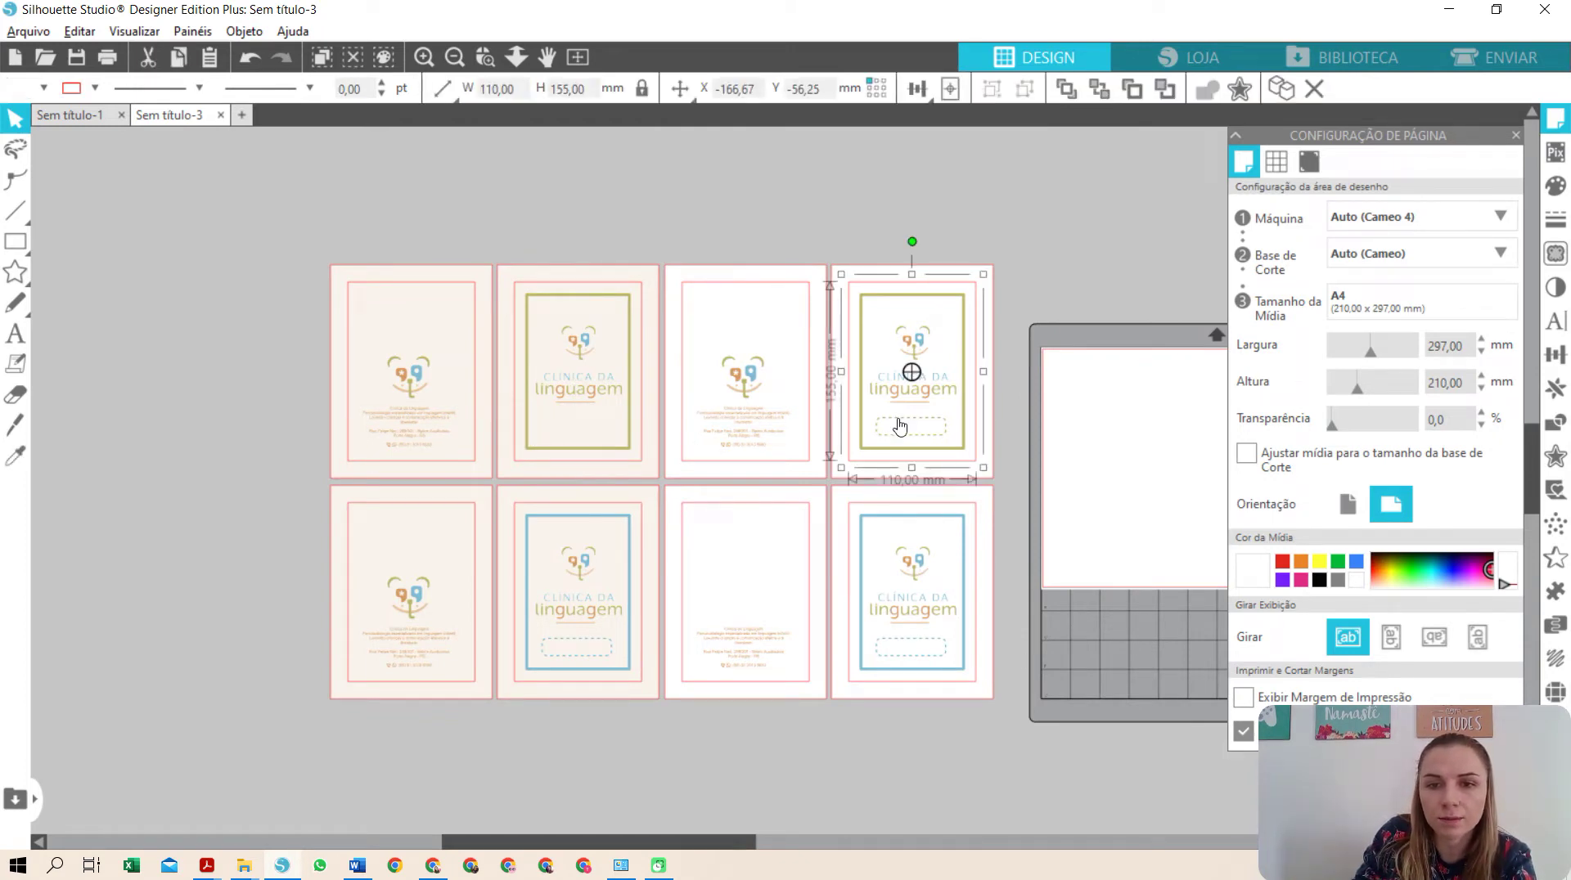
left_click(572, 644)
left_click(573, 647)
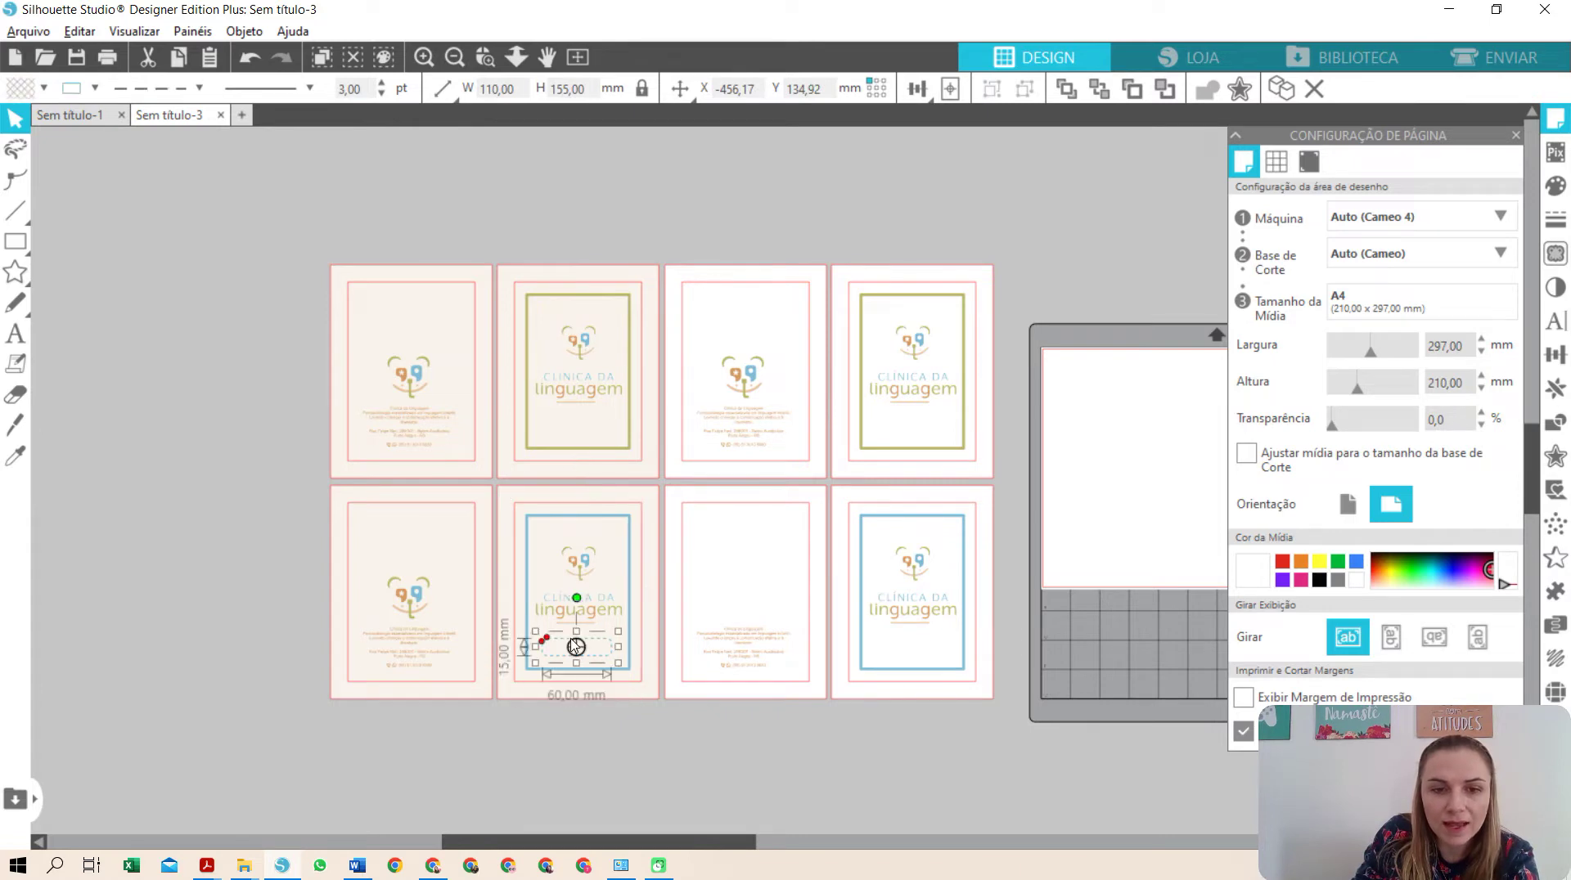
key("Delete")
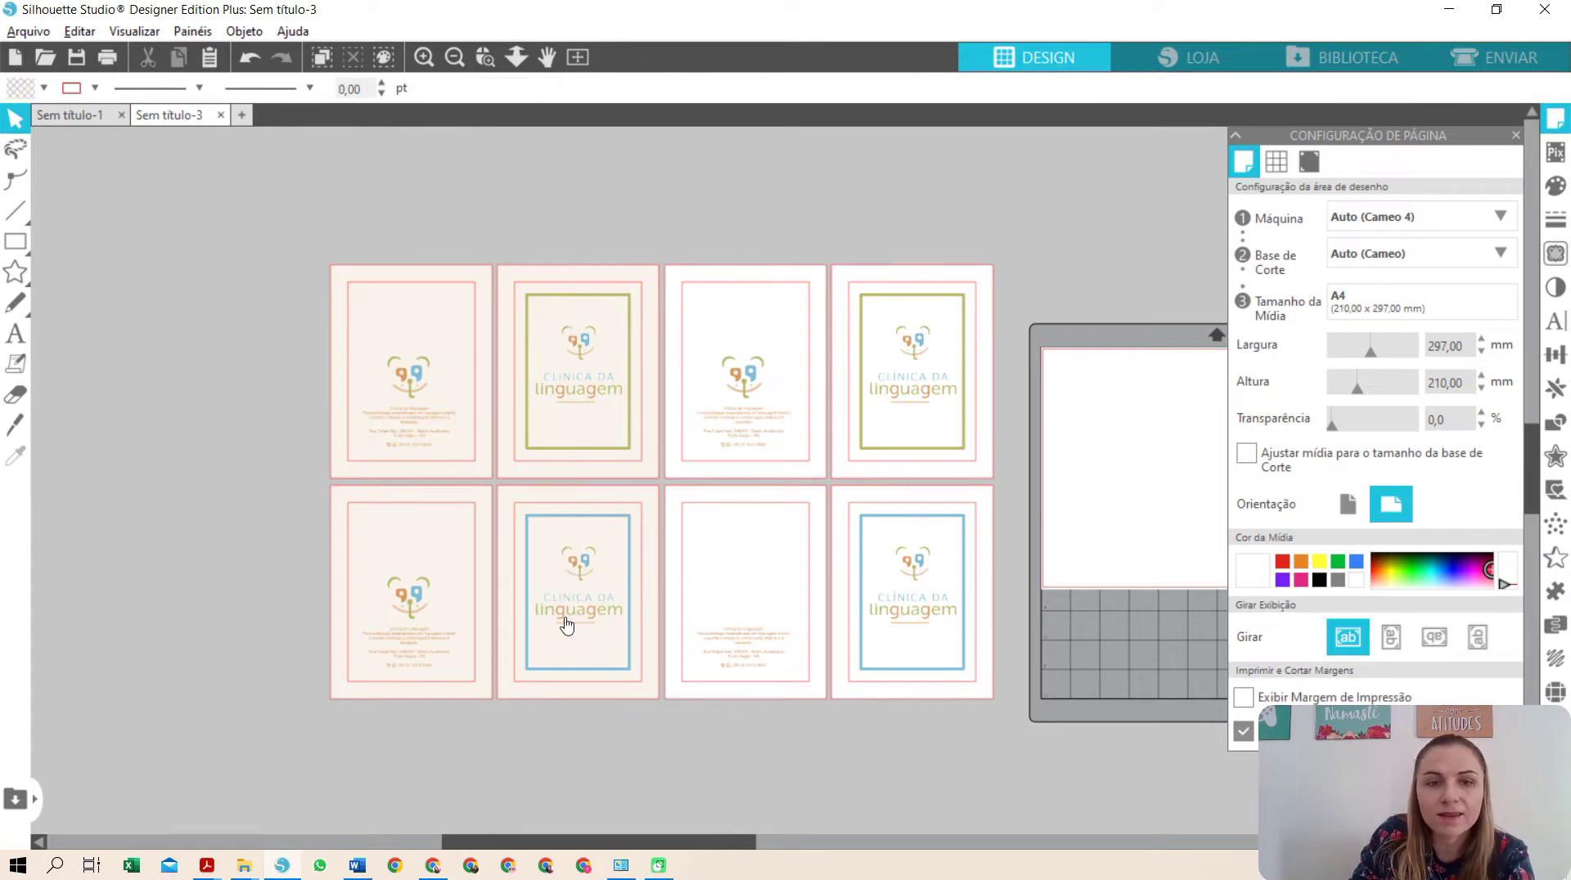
- Resize the inner outline of the beige front cover with the green frame to 85 mm wide and 115 mm high
left_click(603, 291)
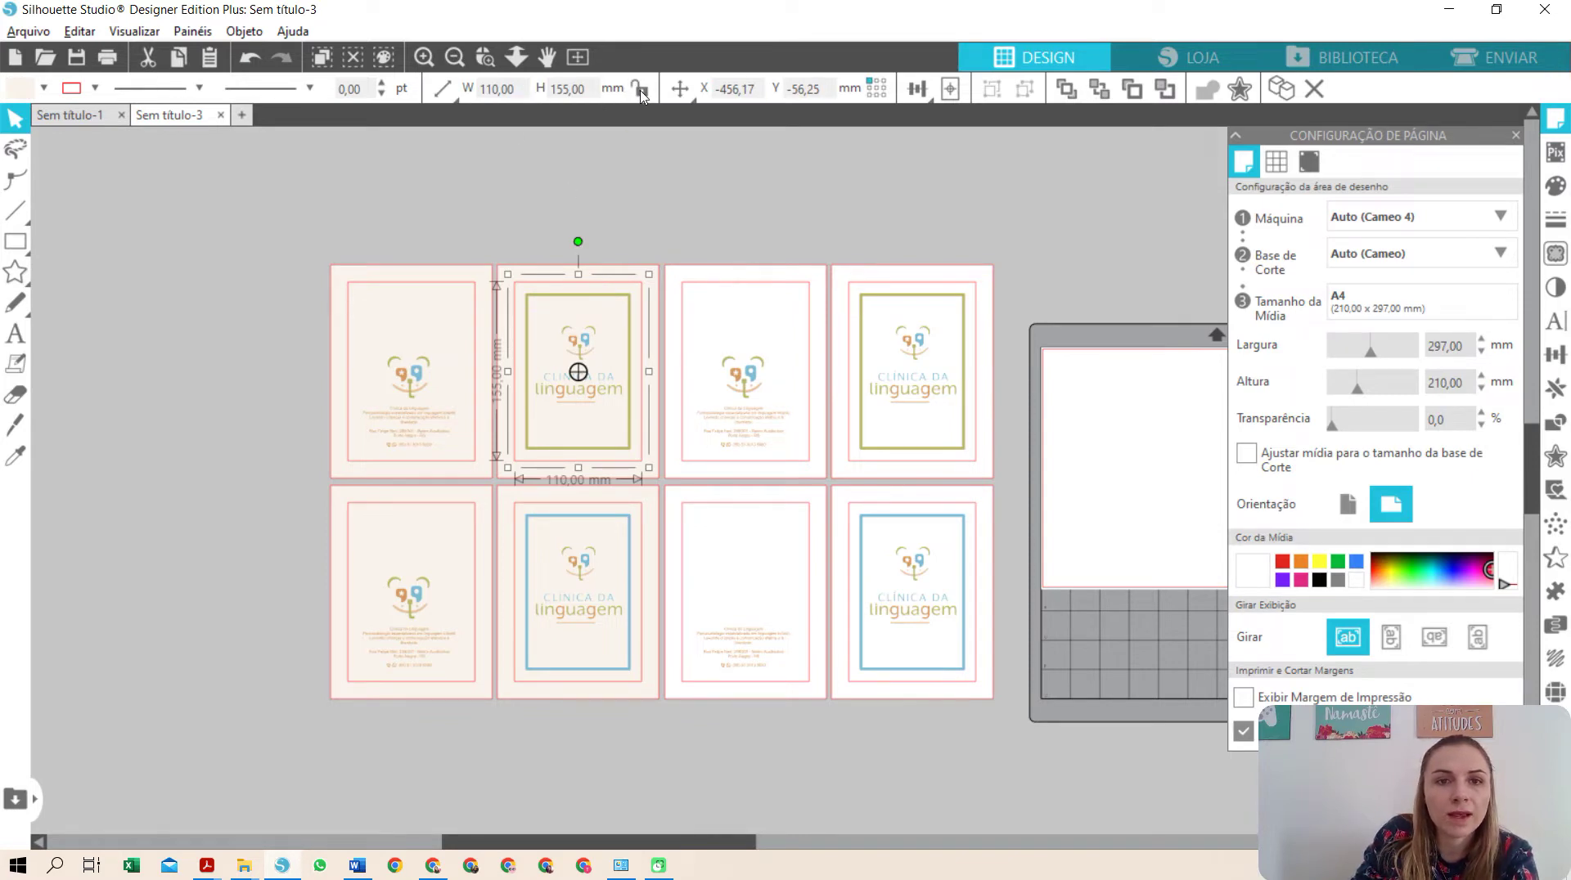
left_click_drag(518, 89, 477, 88)
type("85")
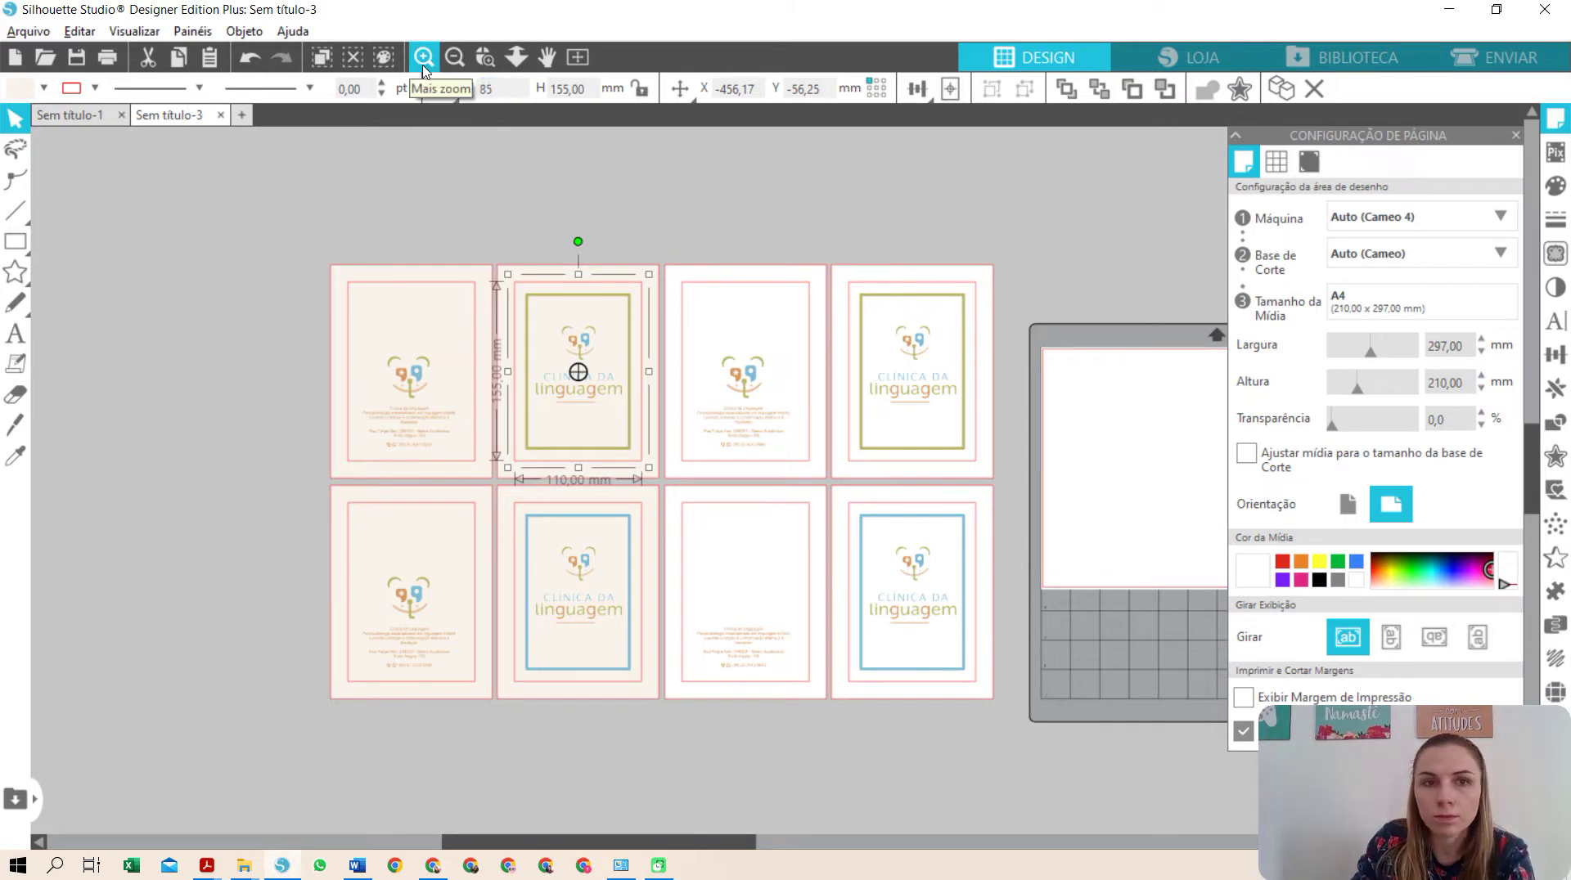
left_click_drag(541, 82, 516, 62)
type("115")
key("Return")
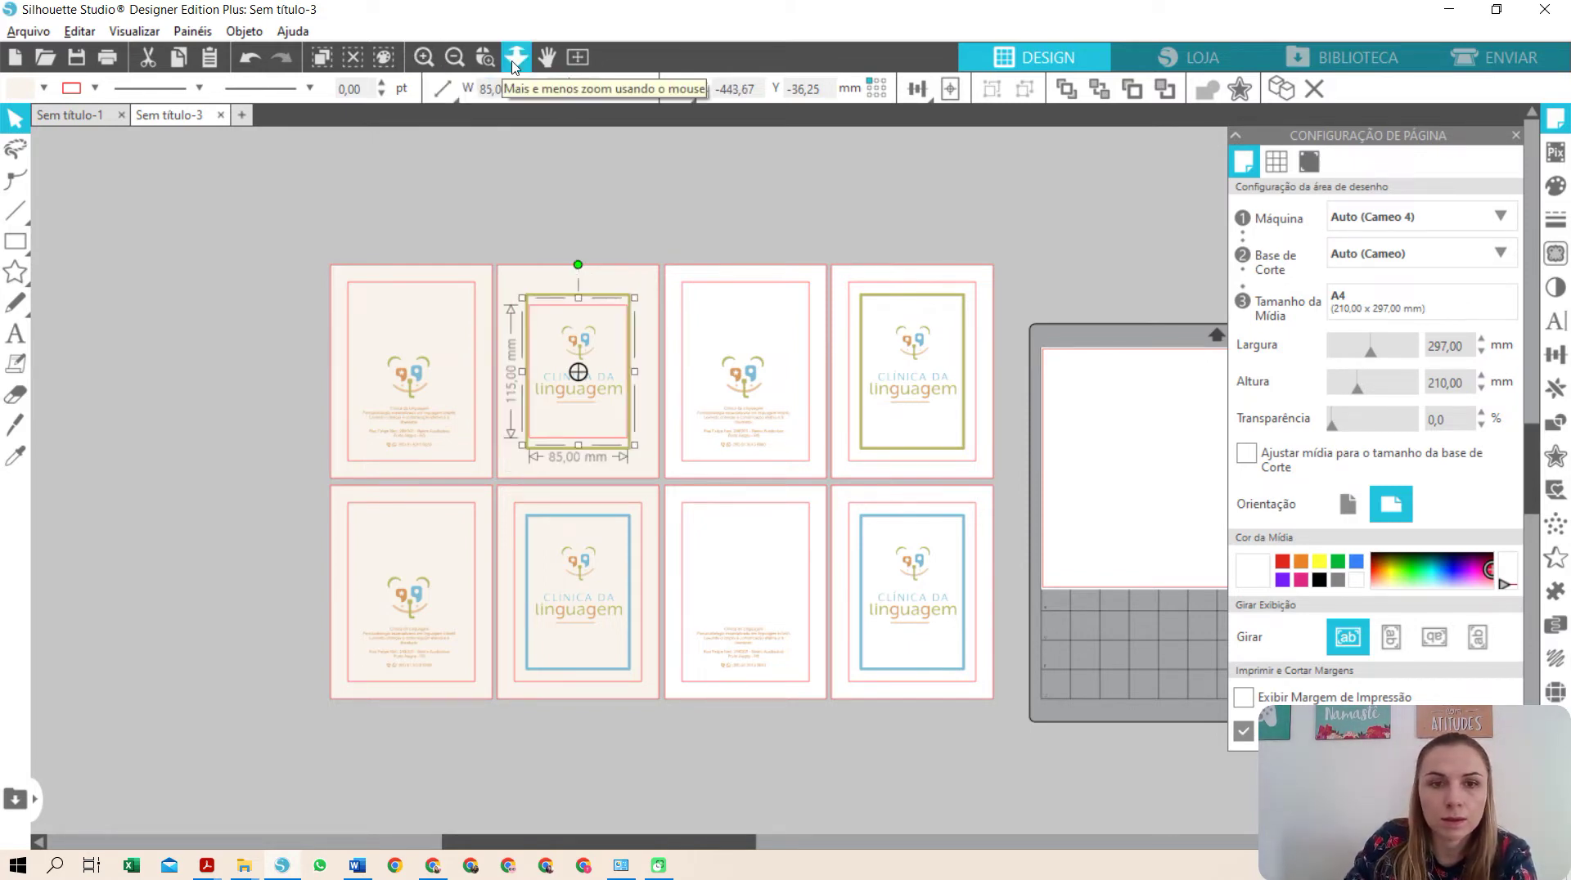
left_click(699, 196)
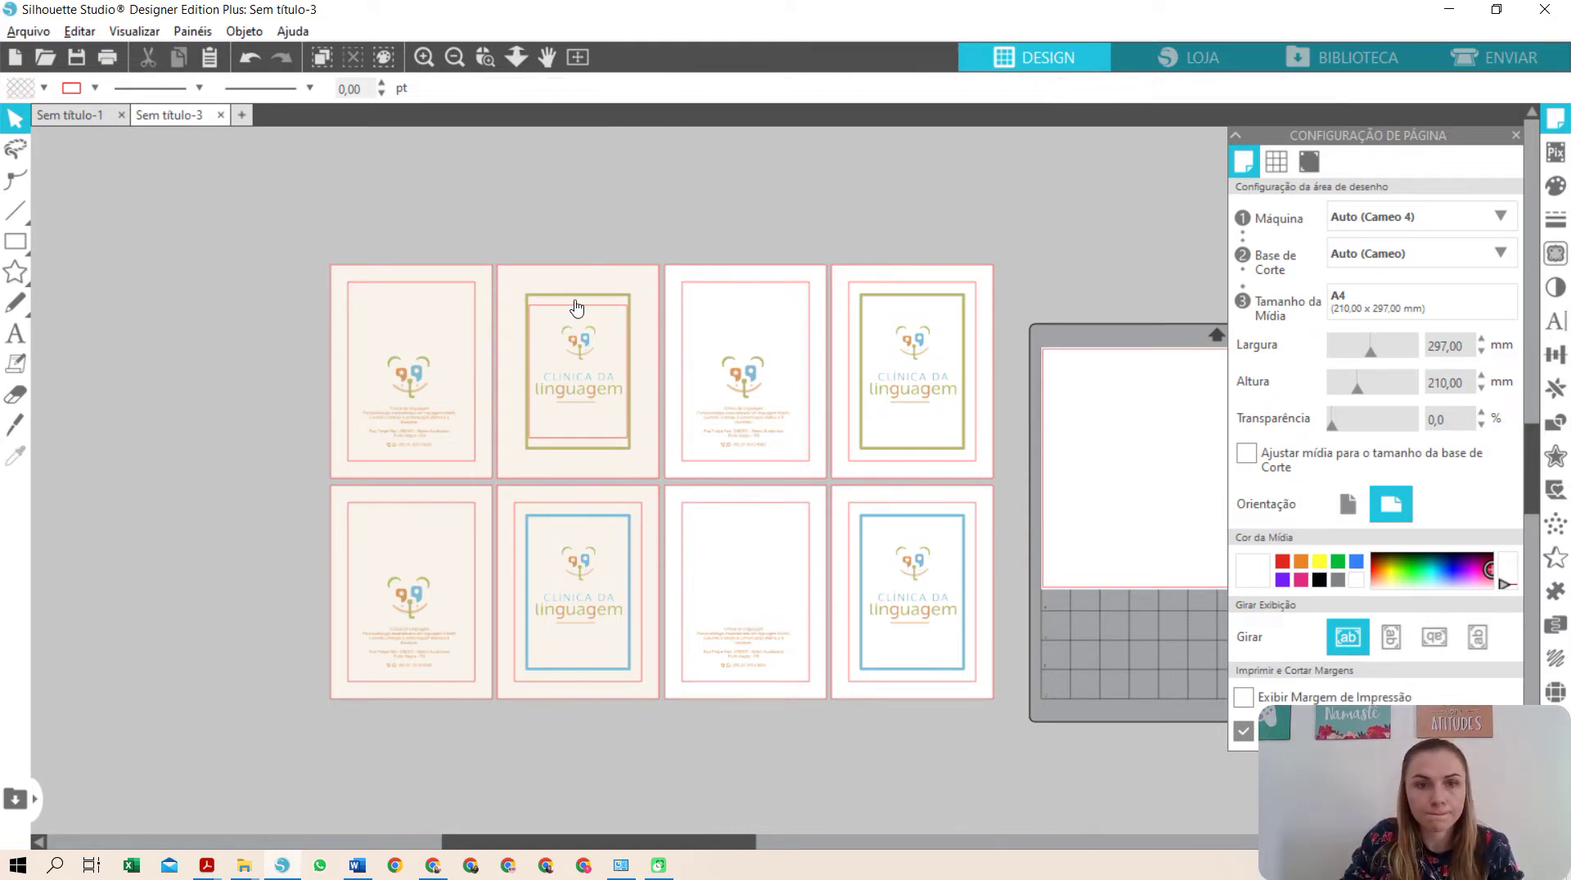
- Shrink the green frame to about 68.5 × 96.6 mm so it sits inside the cover's inner outline
left_click(485, 57)
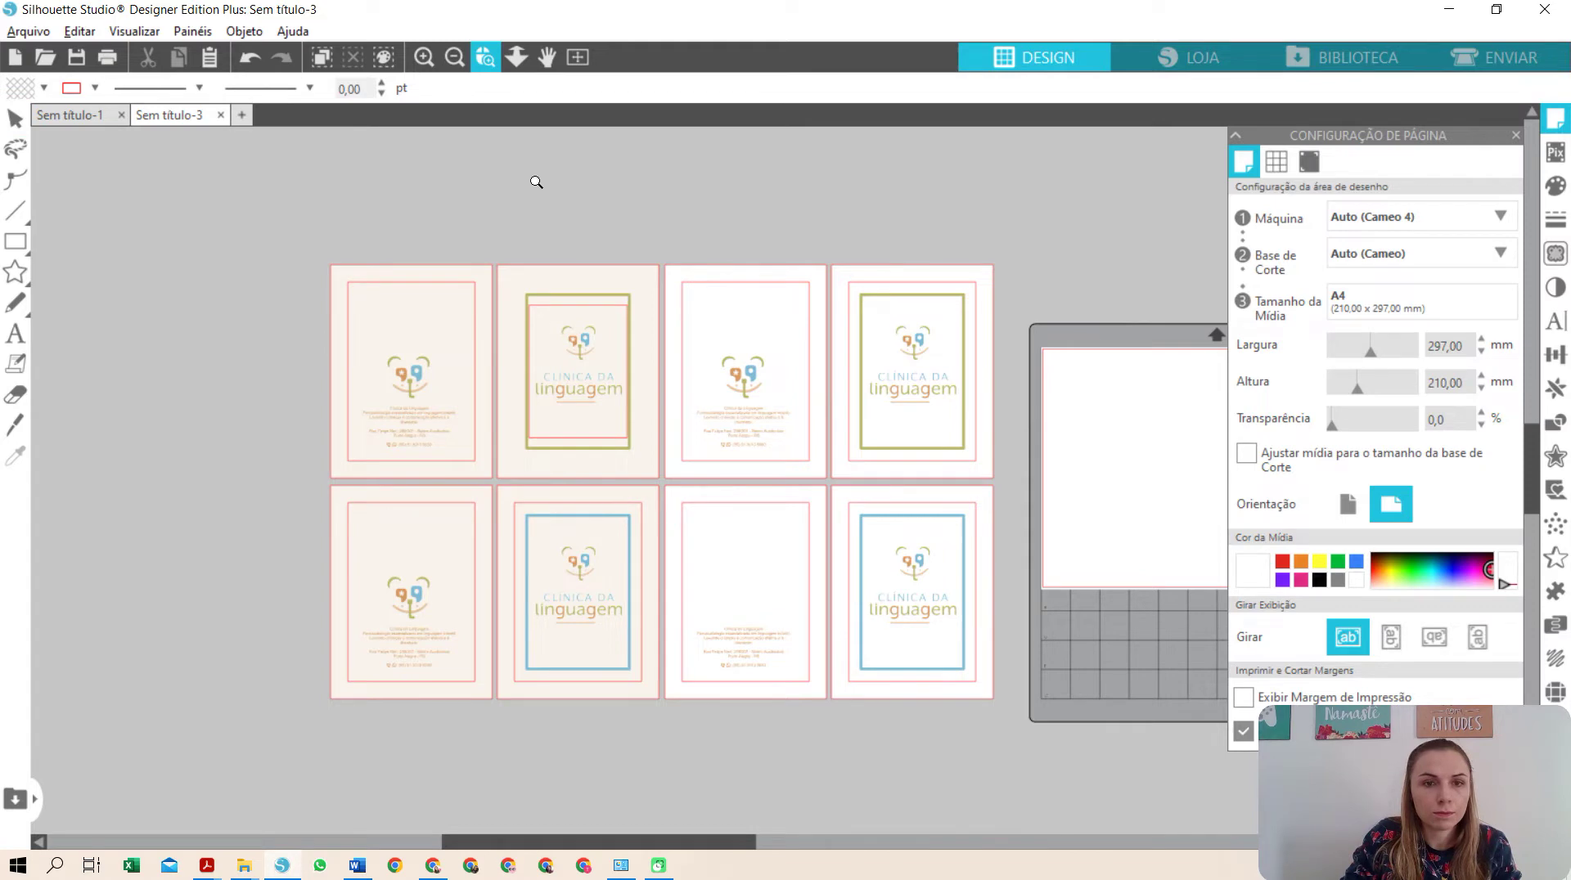
left_click(575, 360)
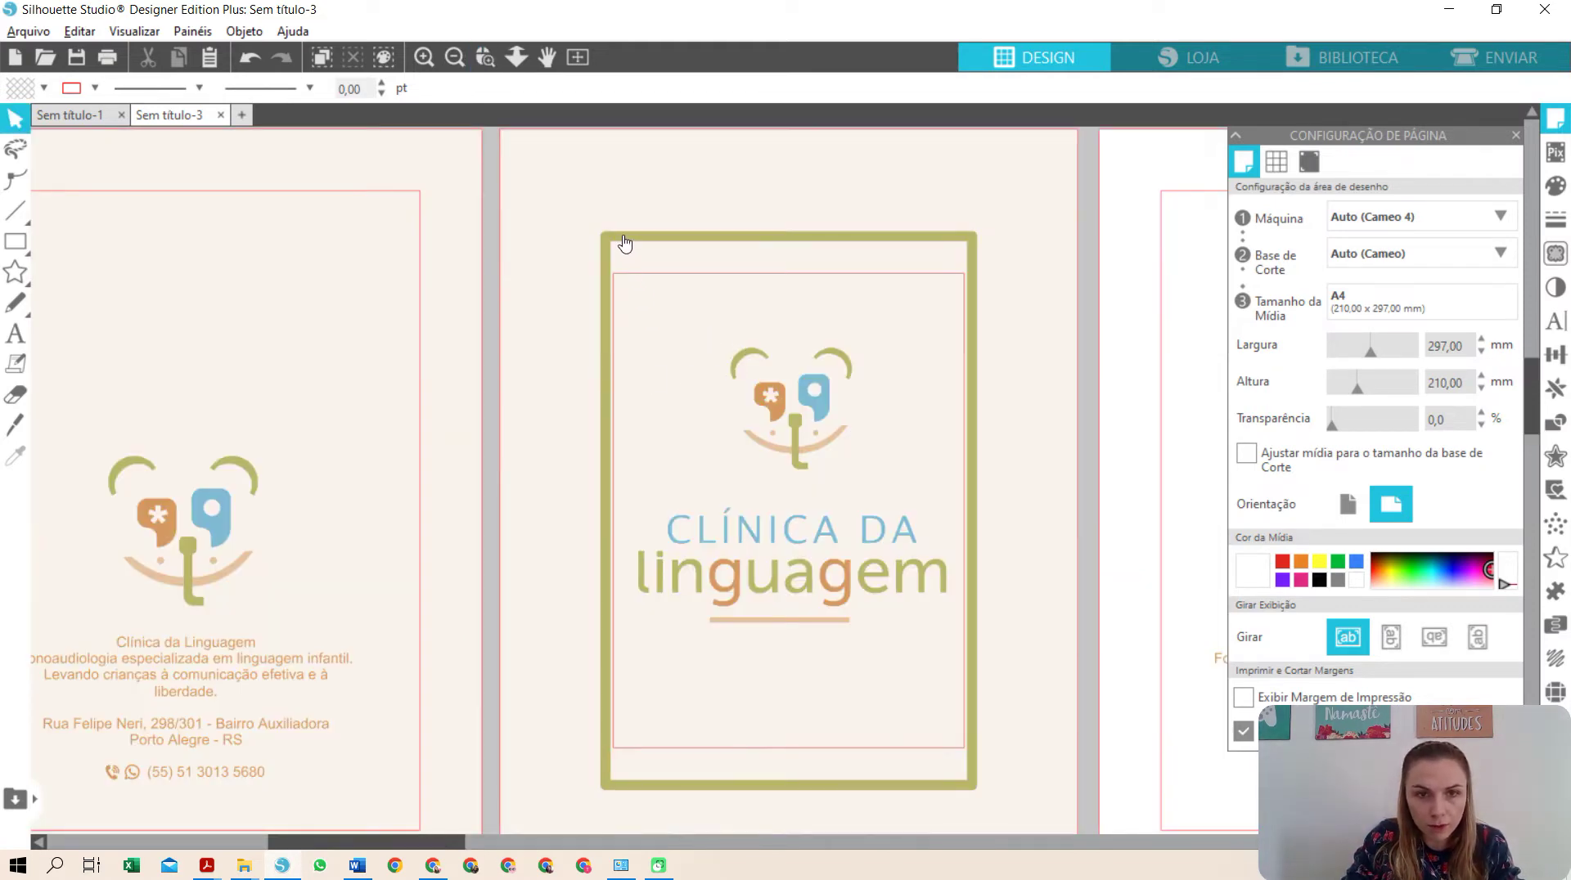
left_click(623, 250)
left_click_drag(612, 243, 646, 316)
left_click_drag(982, 796, 924, 720)
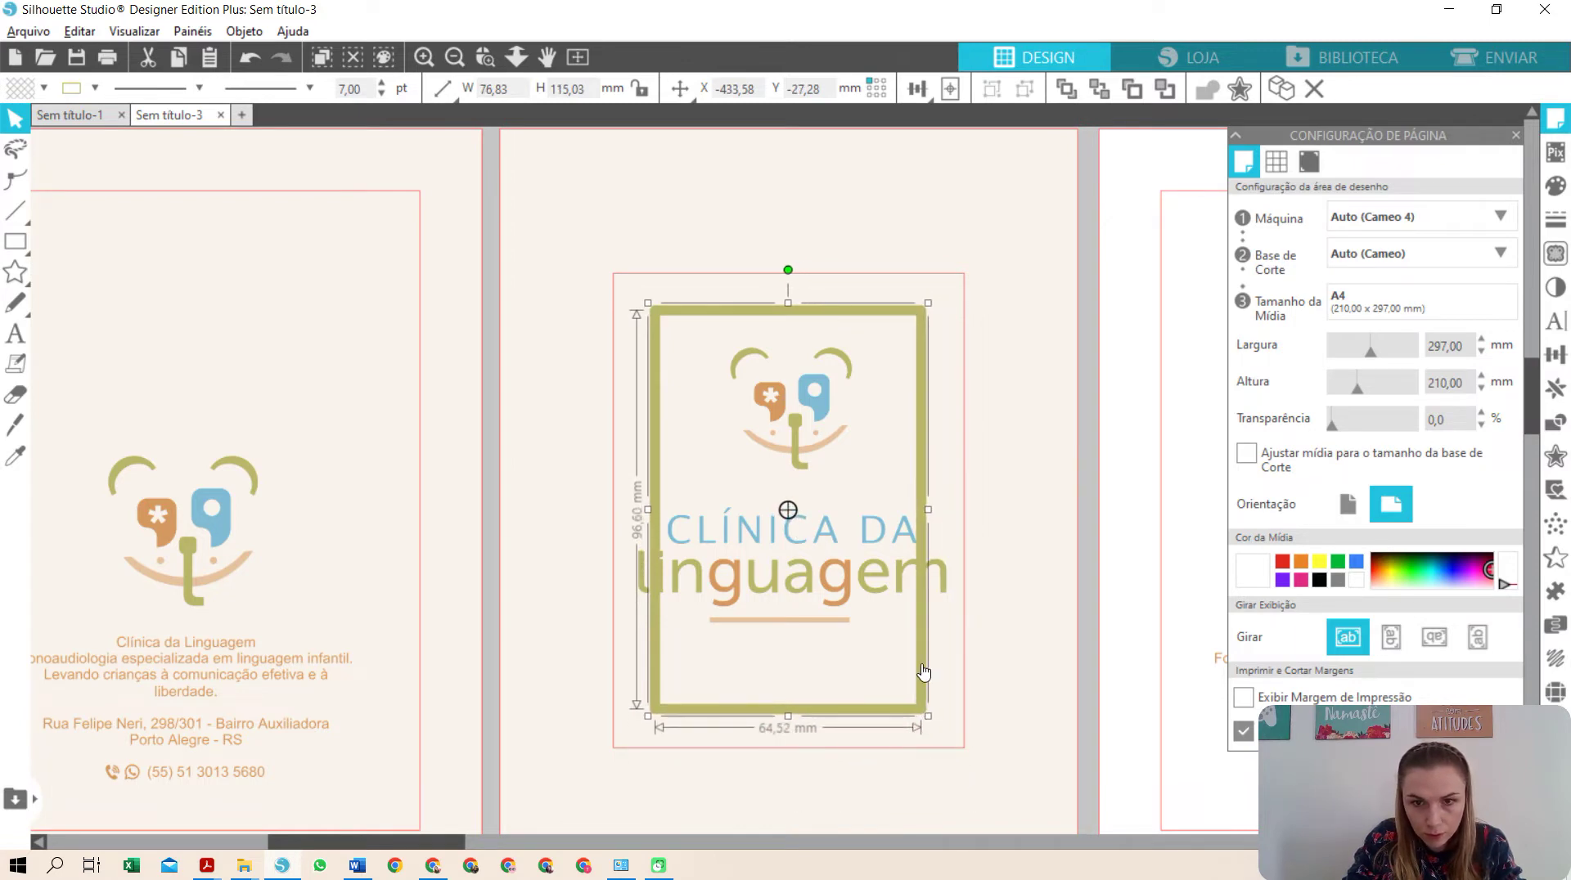
left_click_drag(924, 534, 940, 510)
- Scale the front cover's logo down to about 52 × 46 mm and place it centrally within the green frame
left_click(835, 543)
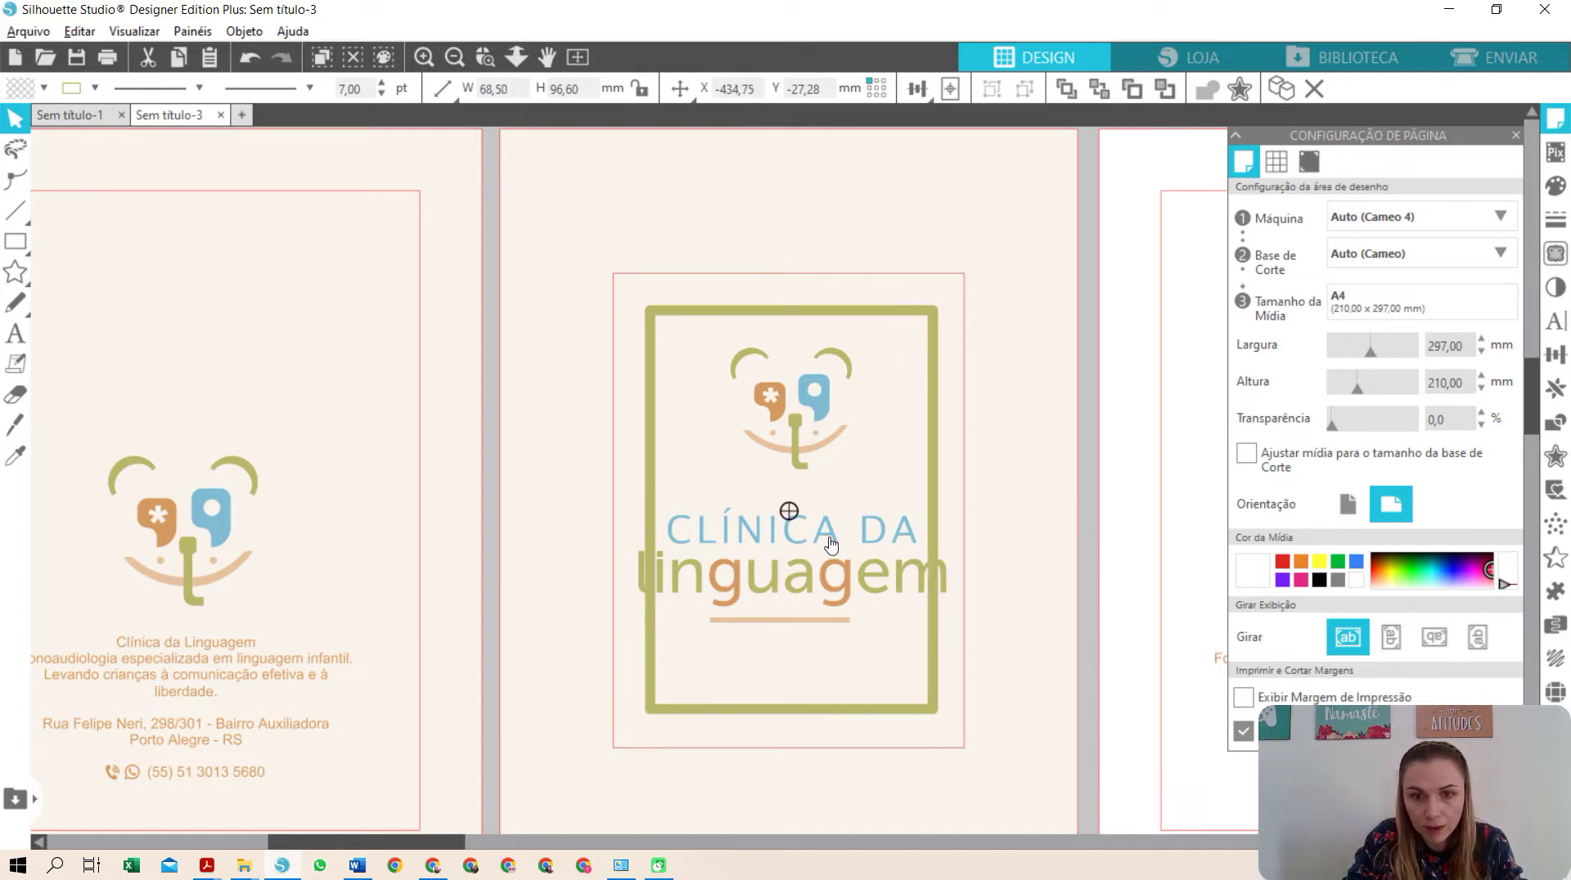
left_click(831, 540)
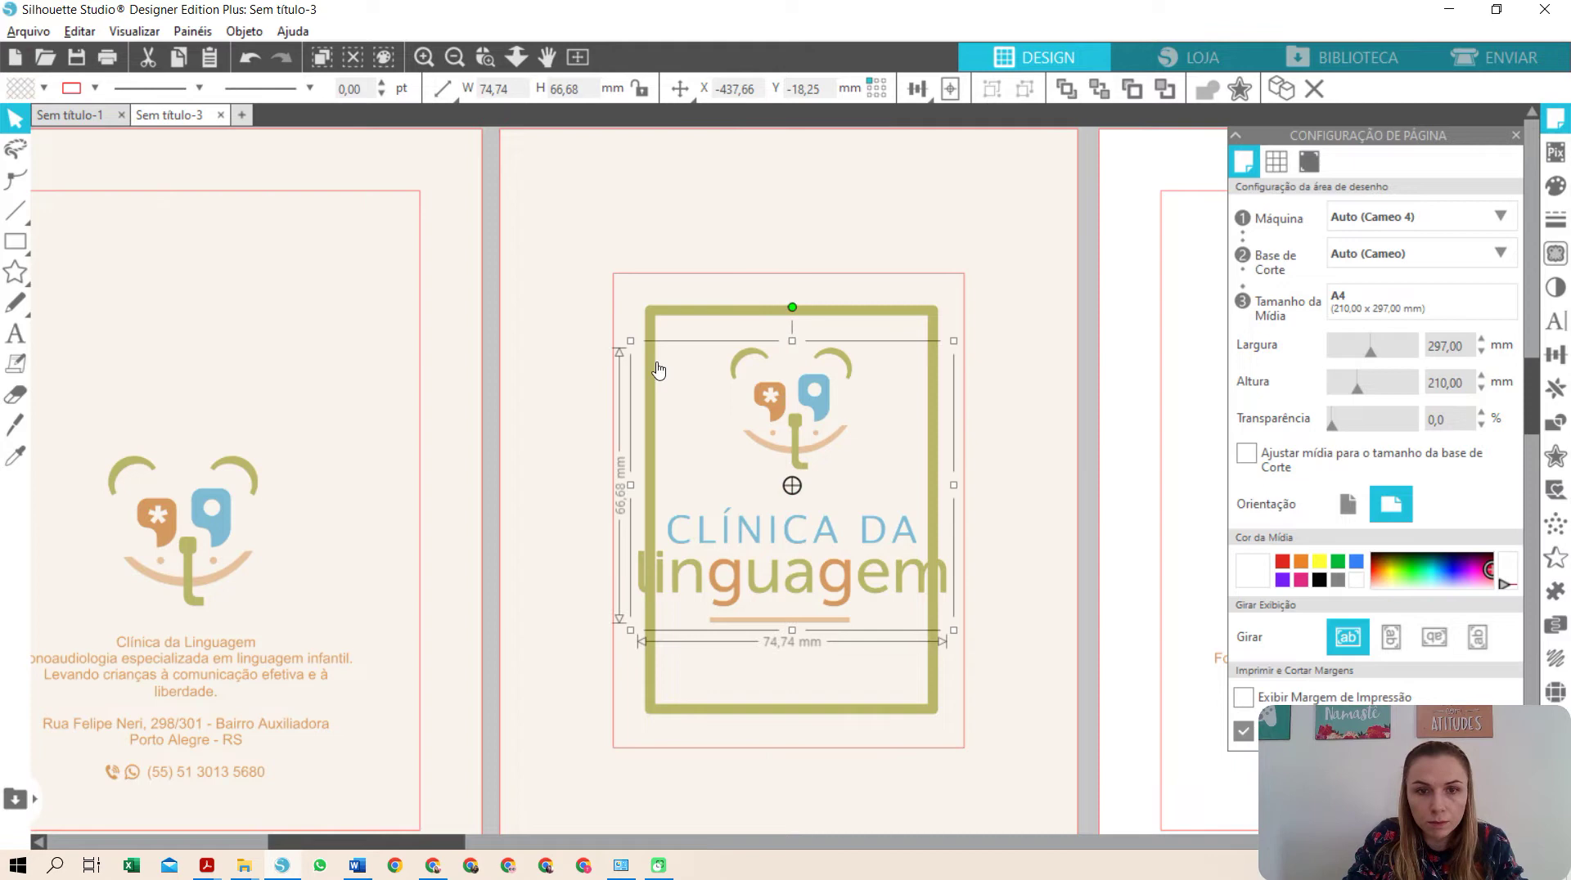
left_click_drag(643, 357, 738, 441)
left_click_drag(846, 513, 798, 501)
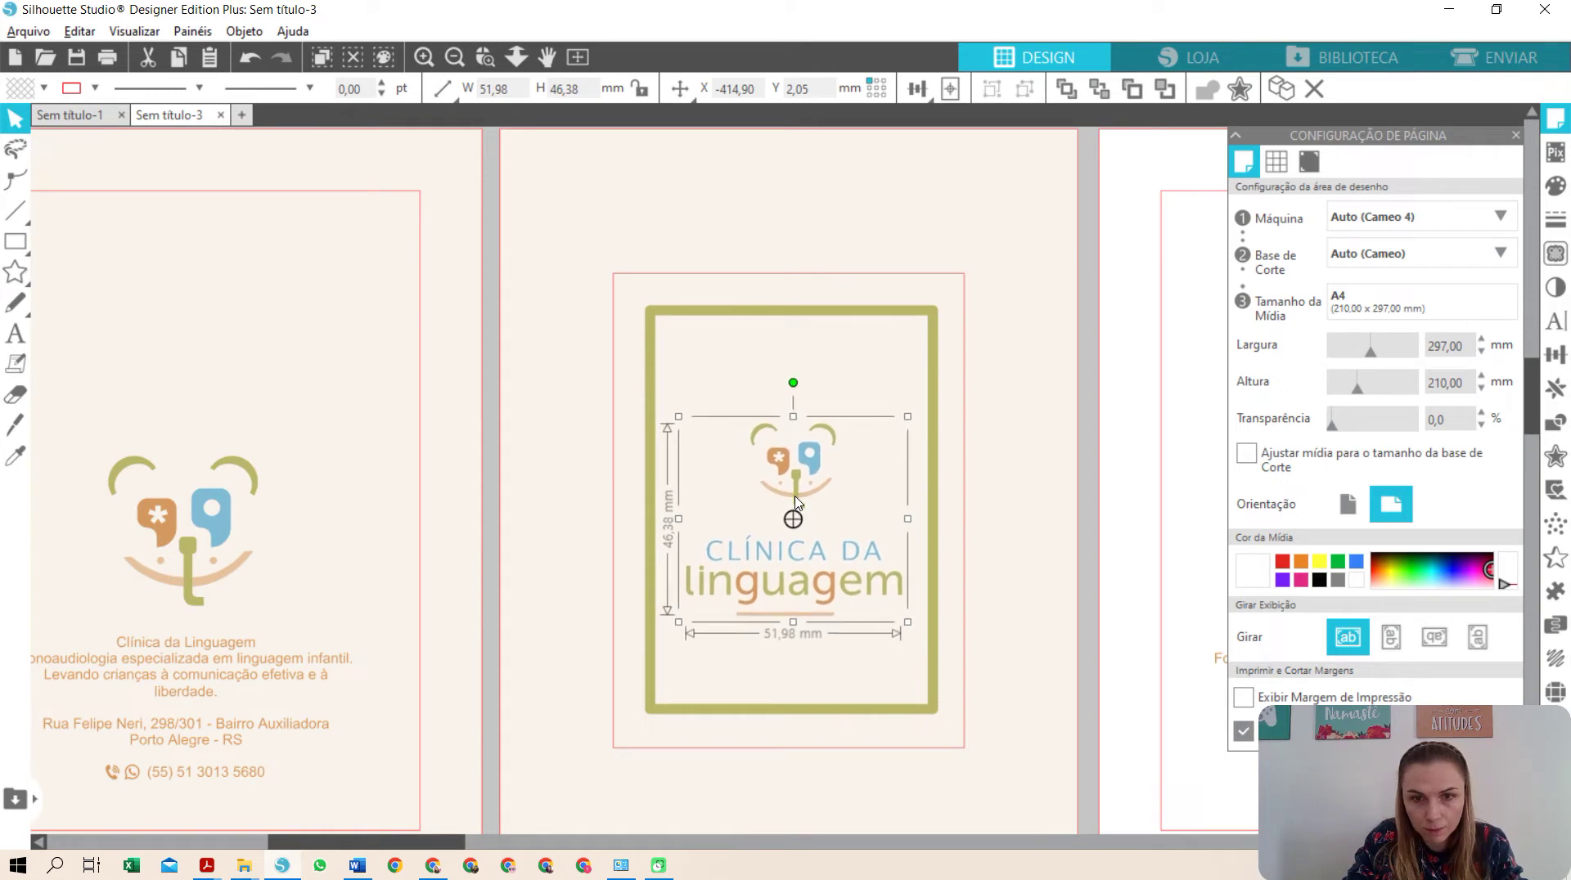
- Resize the front cover's outer beige rectangle to 145 mm wide and 115 mm high
left_click(786, 195)
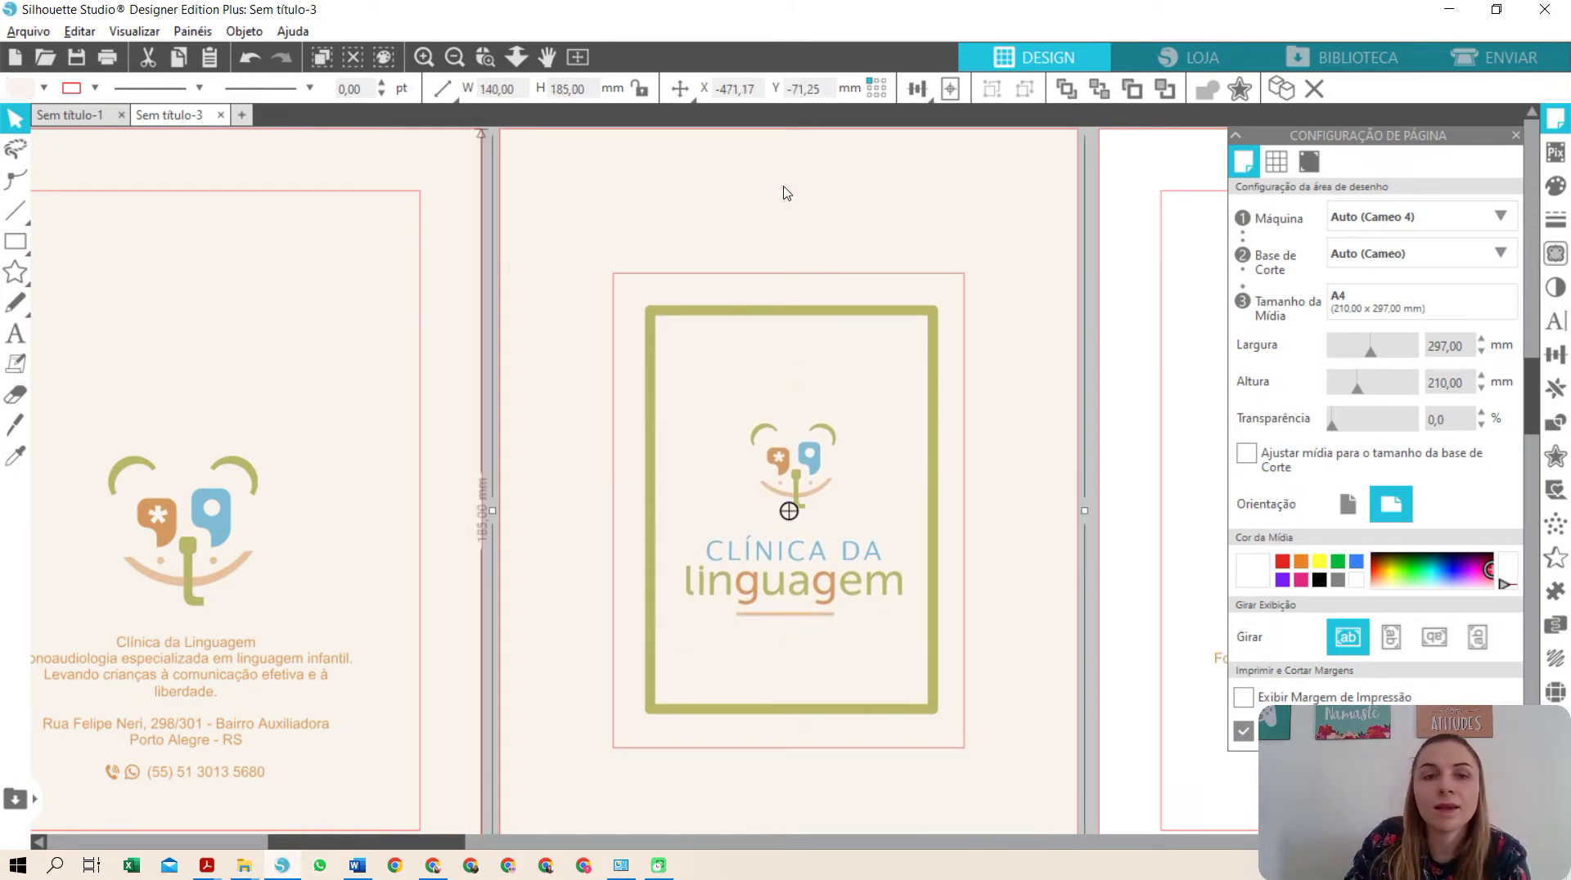
left_click_drag(516, 89, 420, 73)
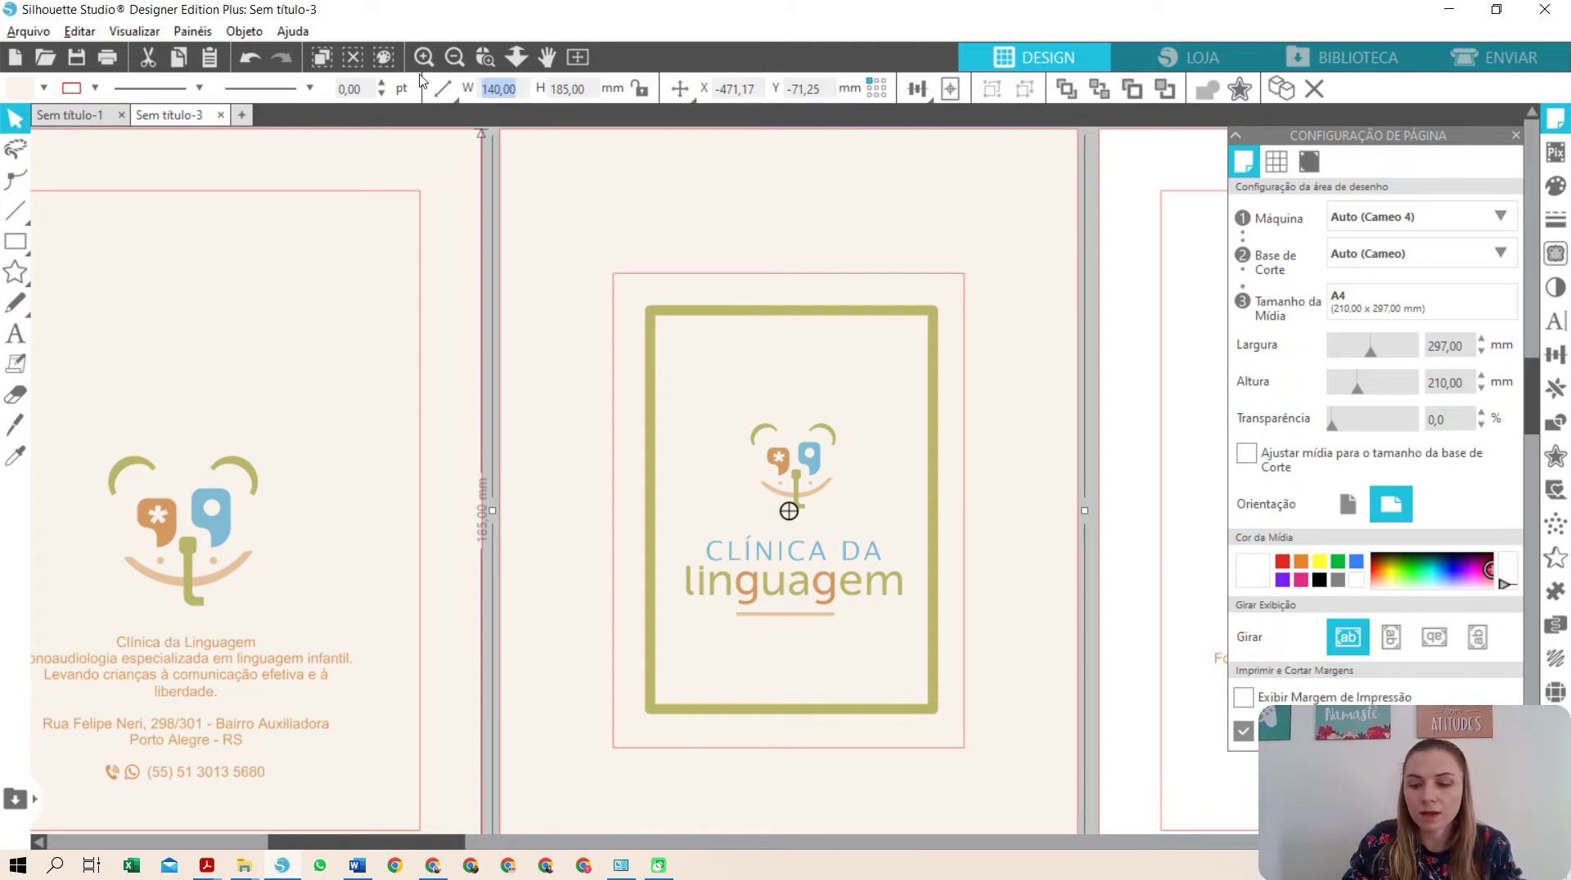
type("145")
key("Tab")
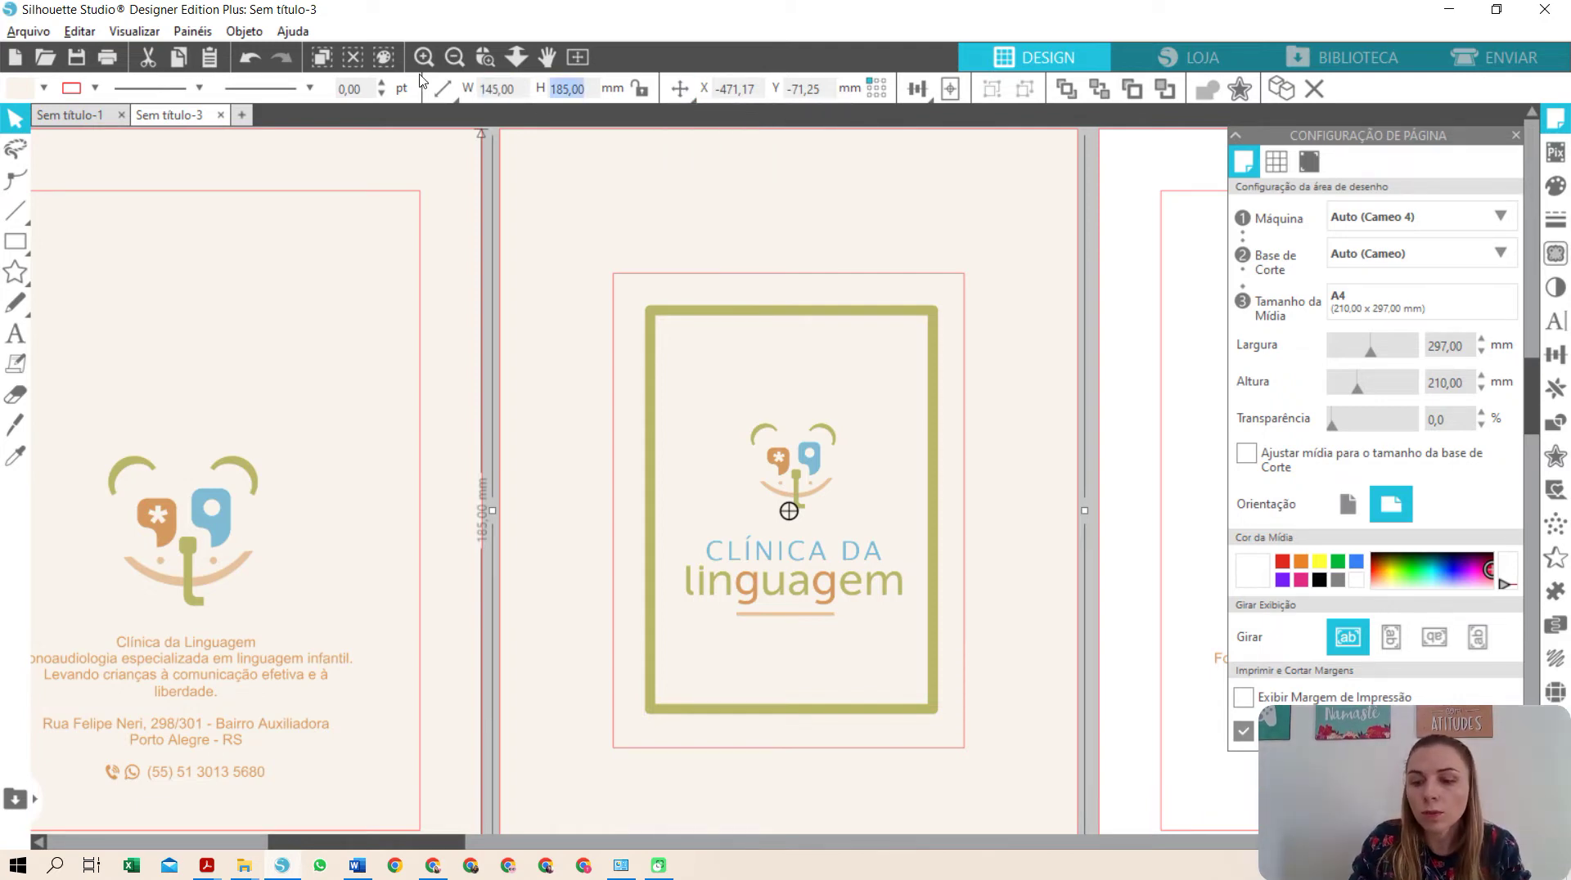
type("11")
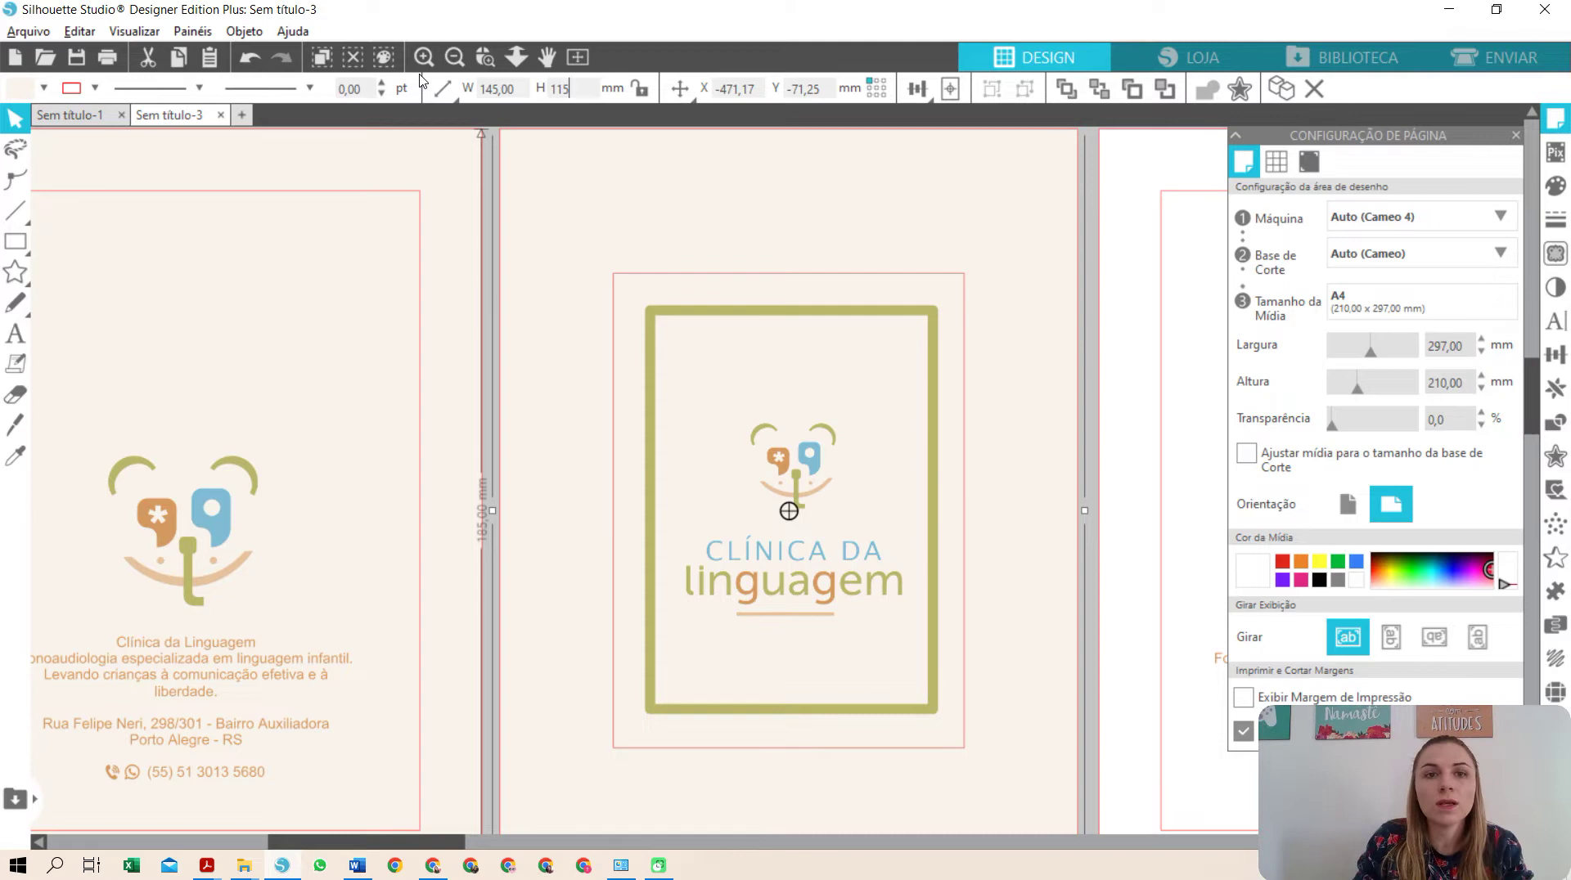
type("5")
key("Return")
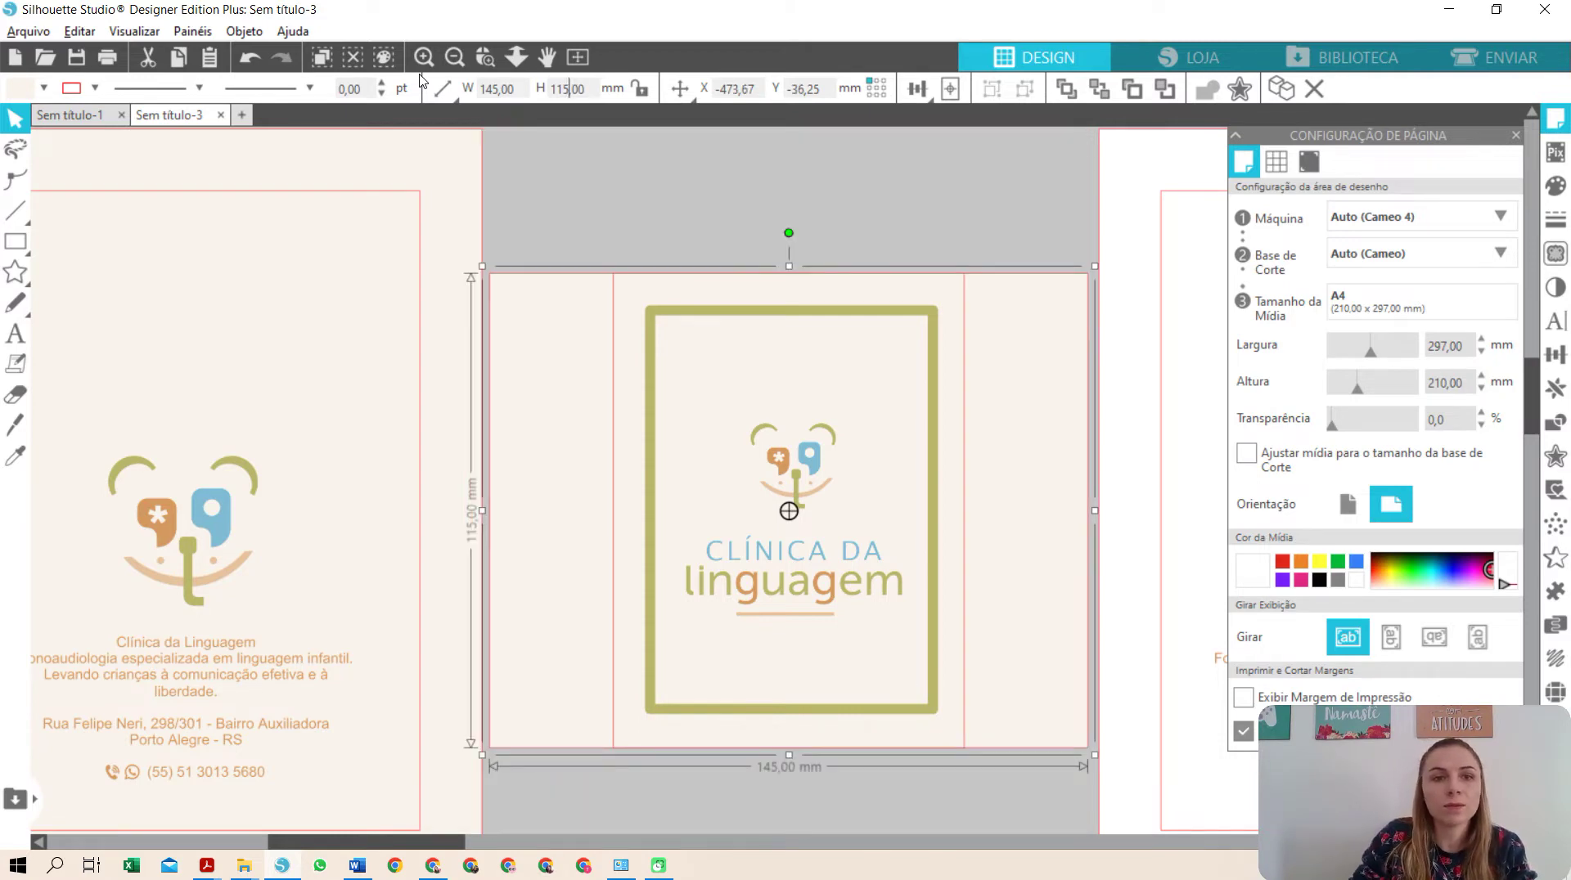
left_click(442, 88)
left_click(814, 236)
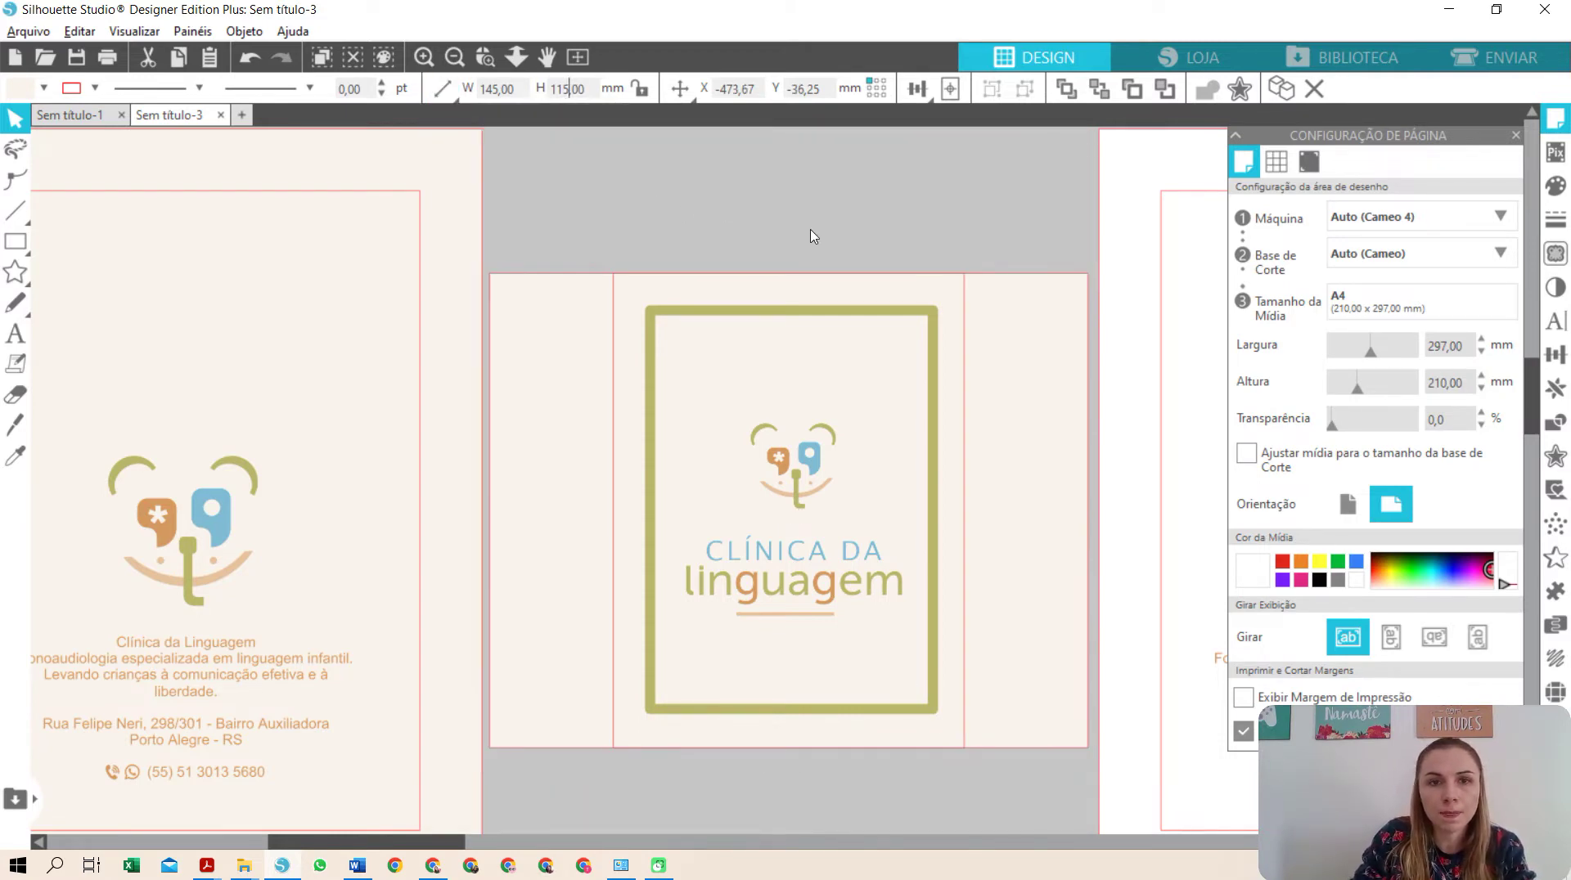
- Set the front cover's outer beige rectangle to 115 mm wide and 145 mm high
left_click(566, 347)
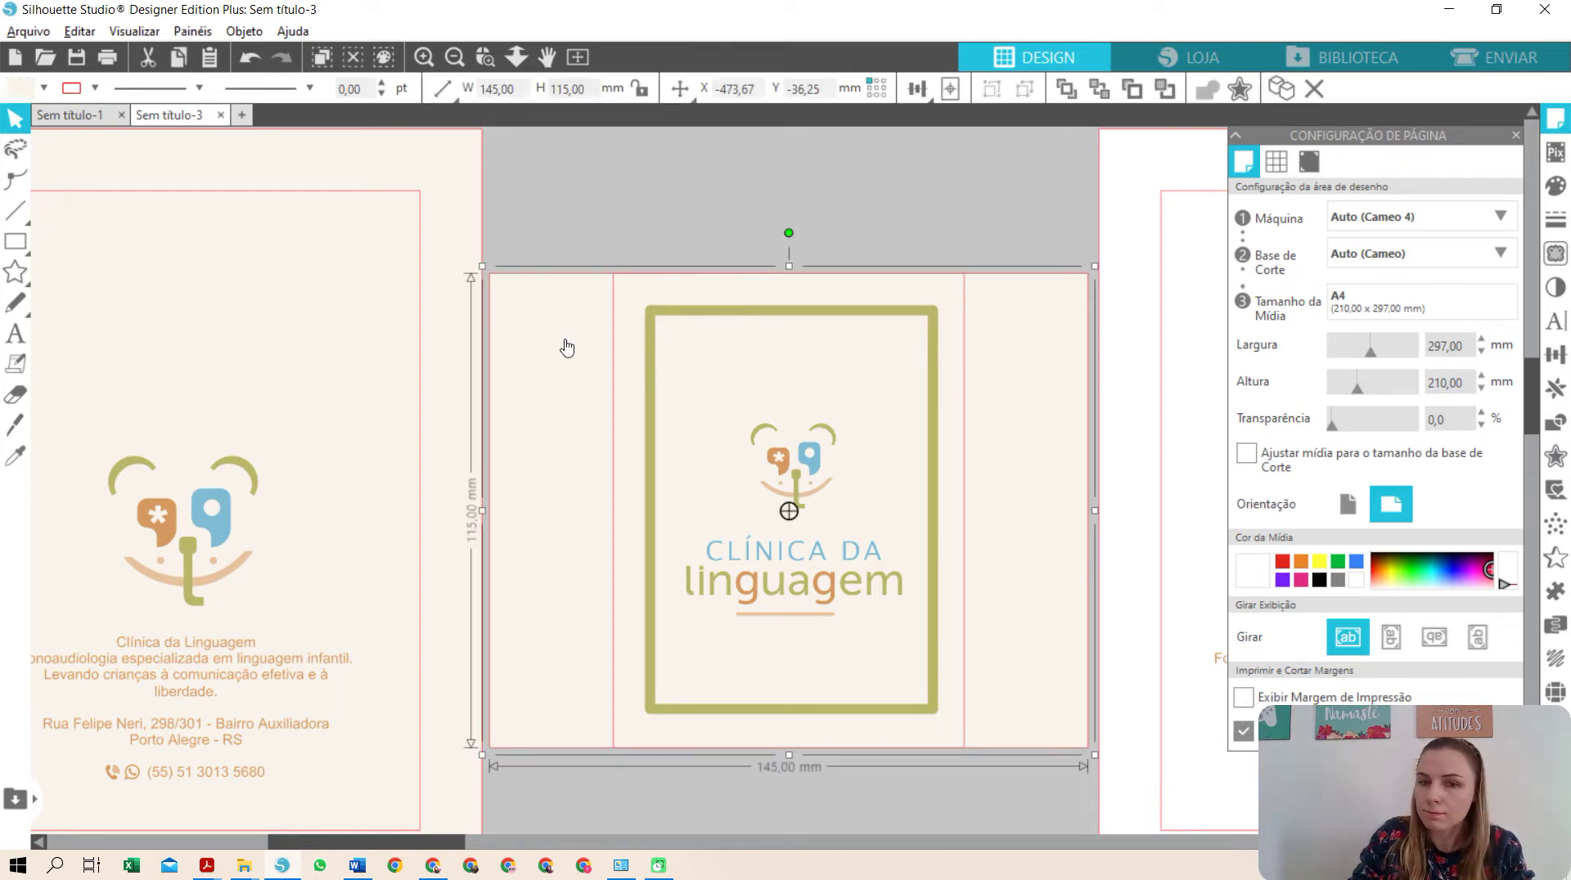
left_click(499, 88)
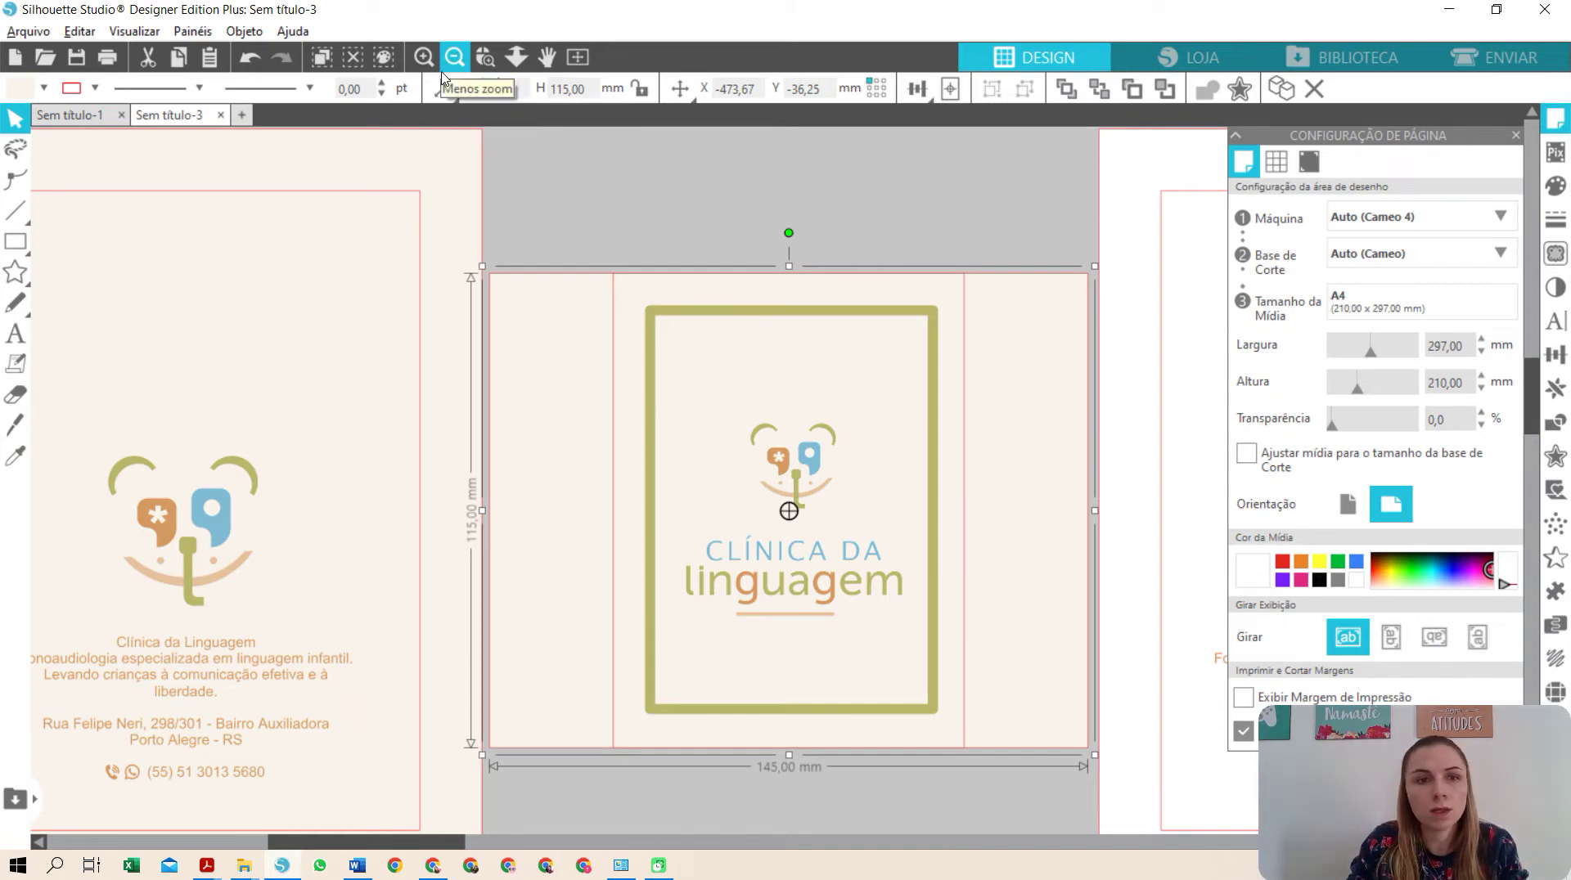
key("Tab")
type("14")
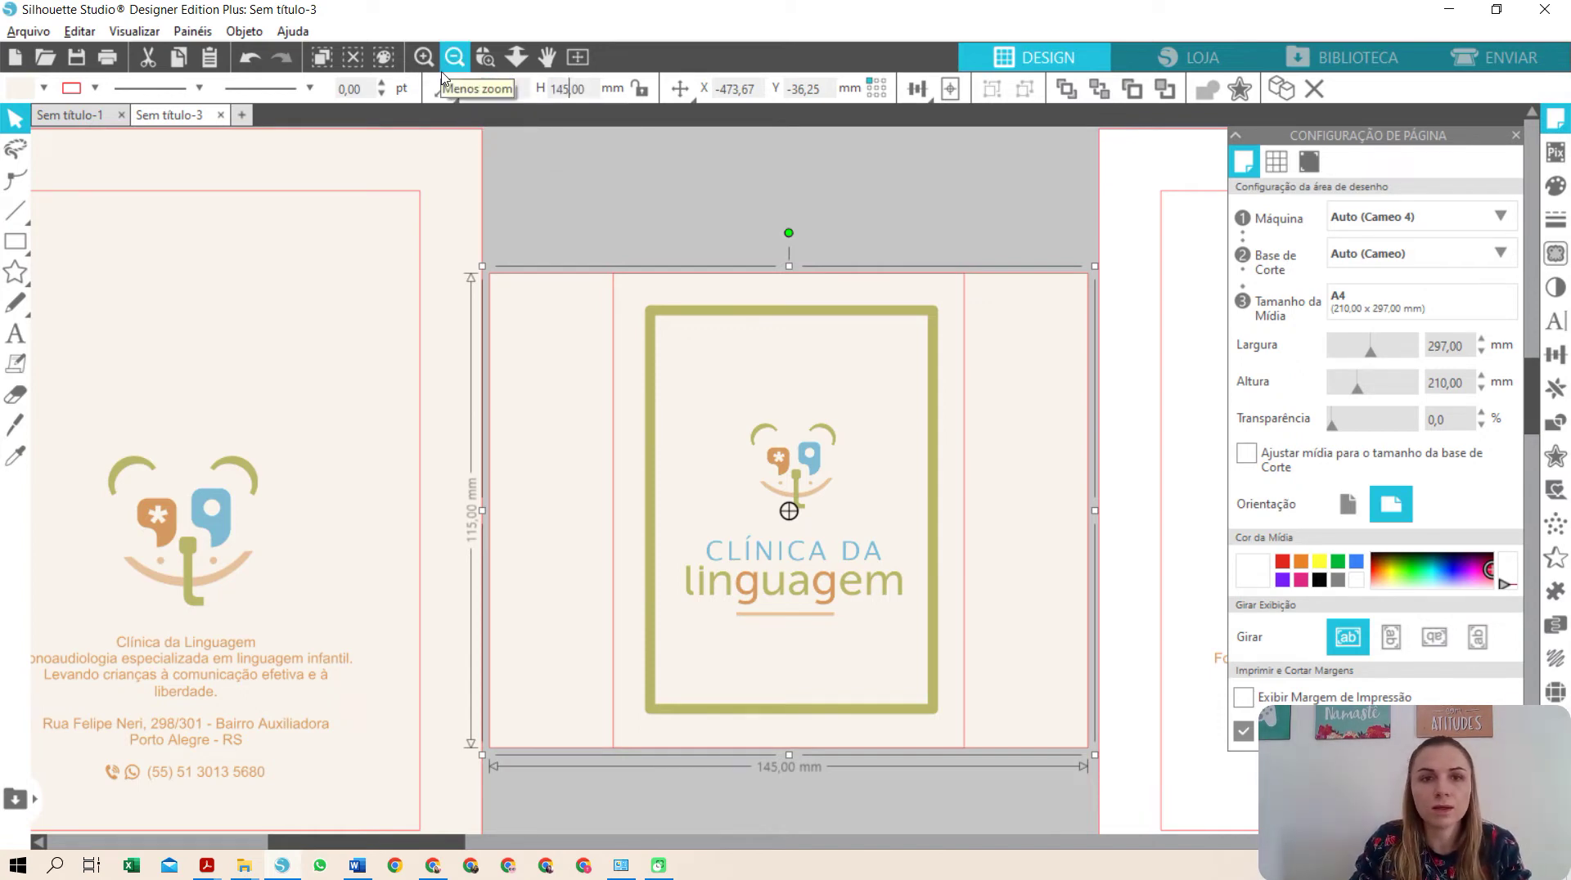
key("Return")
left_click(1080, 446)
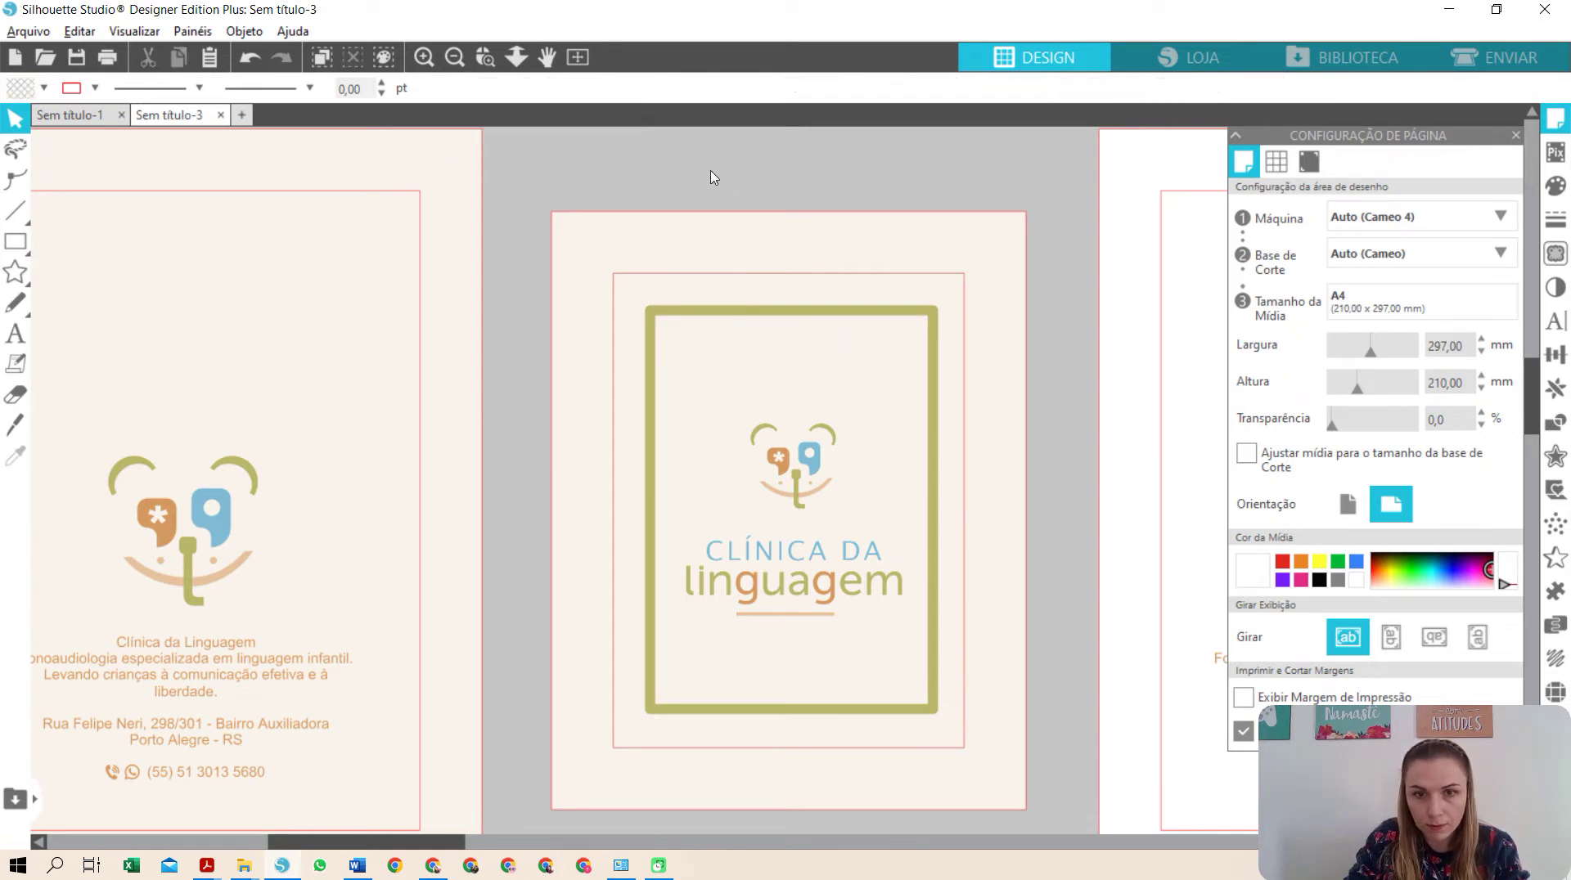
- Centre the front cover's rectangles, green frame and logo on one another
left_click_drag(711, 174, 863, 608)
left_click(982, 88)
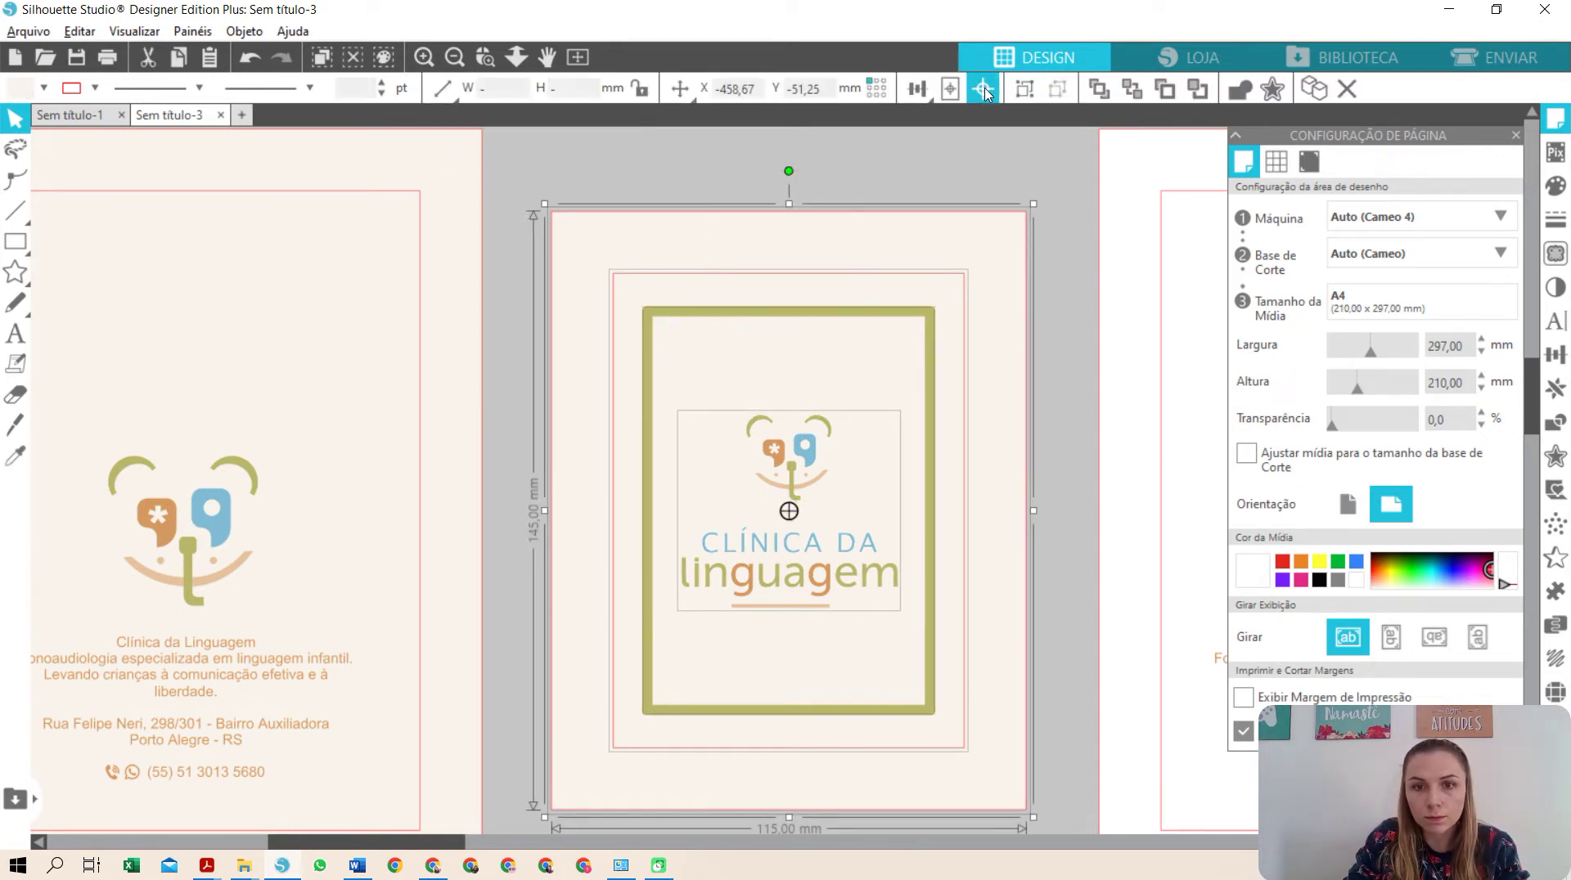
left_click(699, 180)
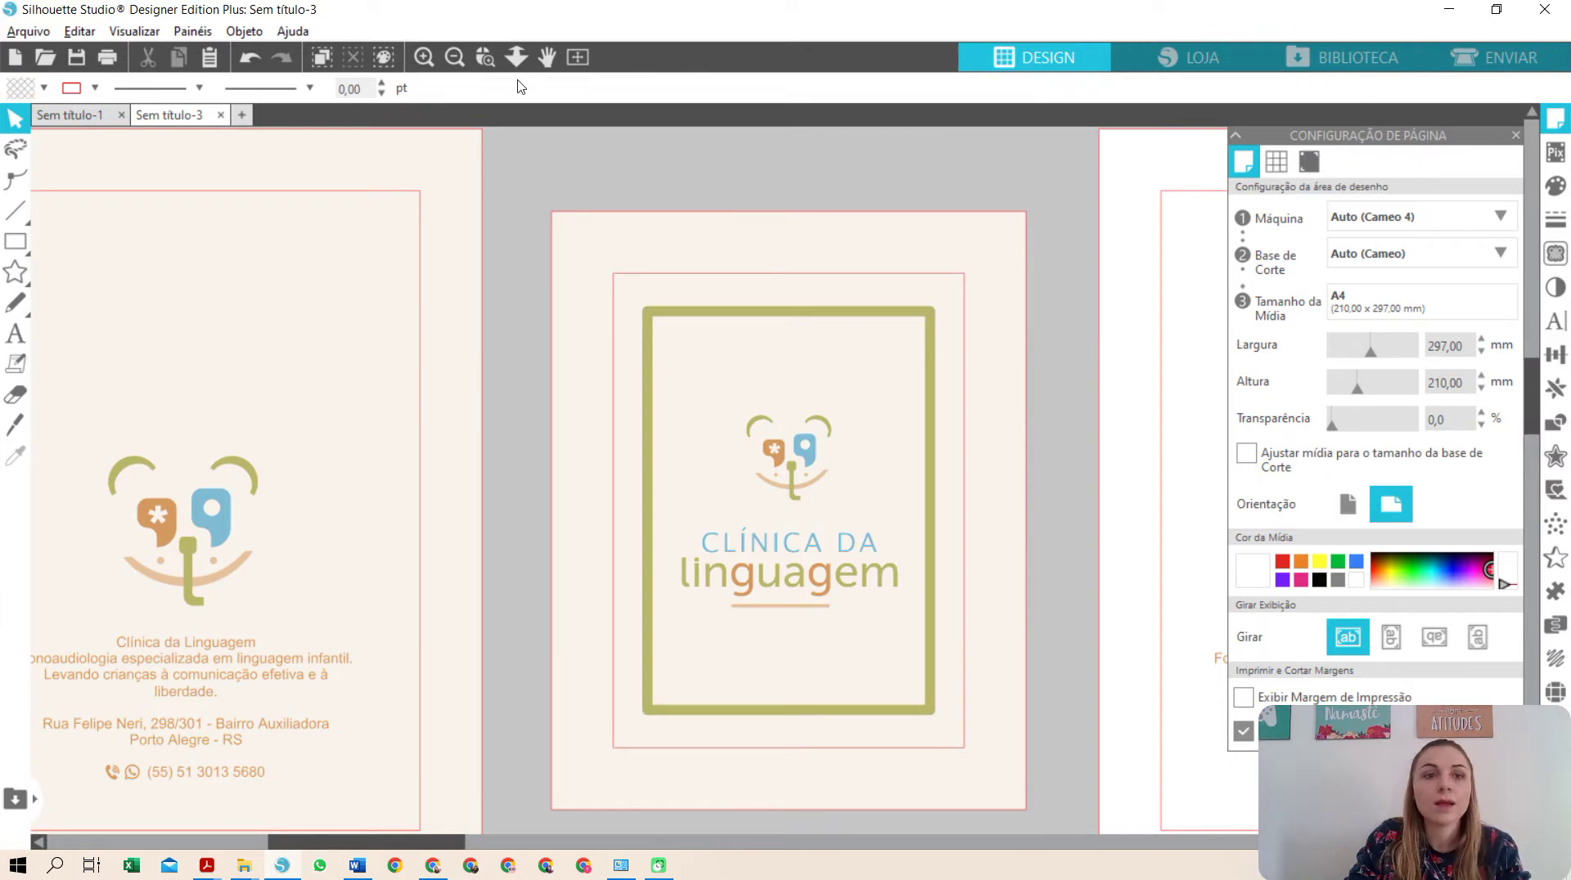
- Delete the large background rectangles of the beige back cover beside it, keeping its smiley and contact text
left_click(454, 56)
left_click(388, 311)
key("Delete")
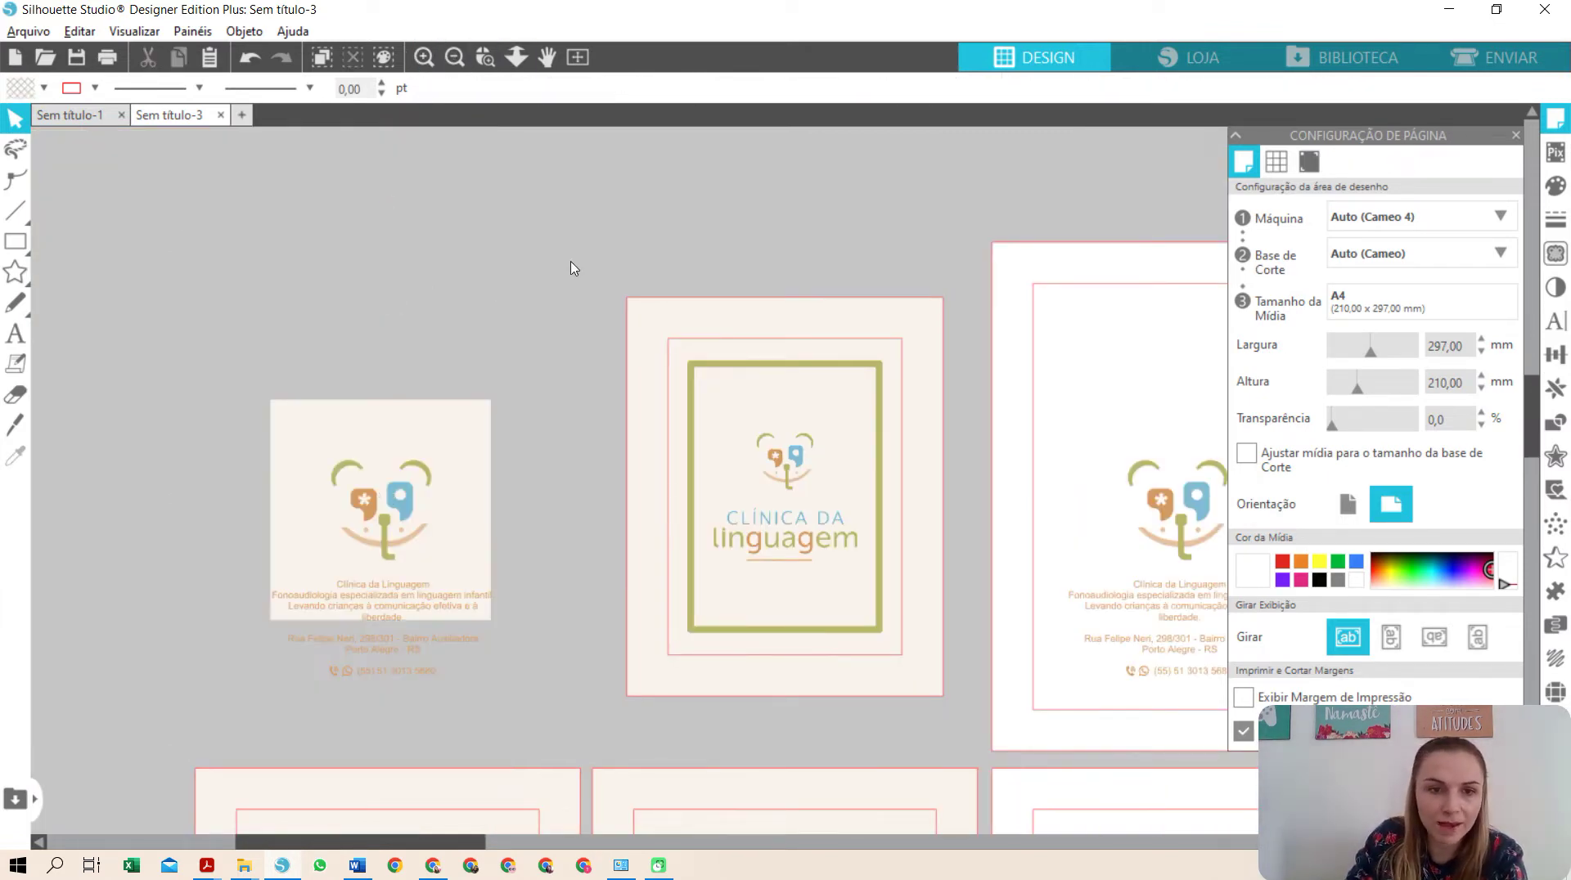
- Duplicate the resized front cover's outer and inner rectangles to its left and send the copy behind the smiley and contact text
left_click(684, 312)
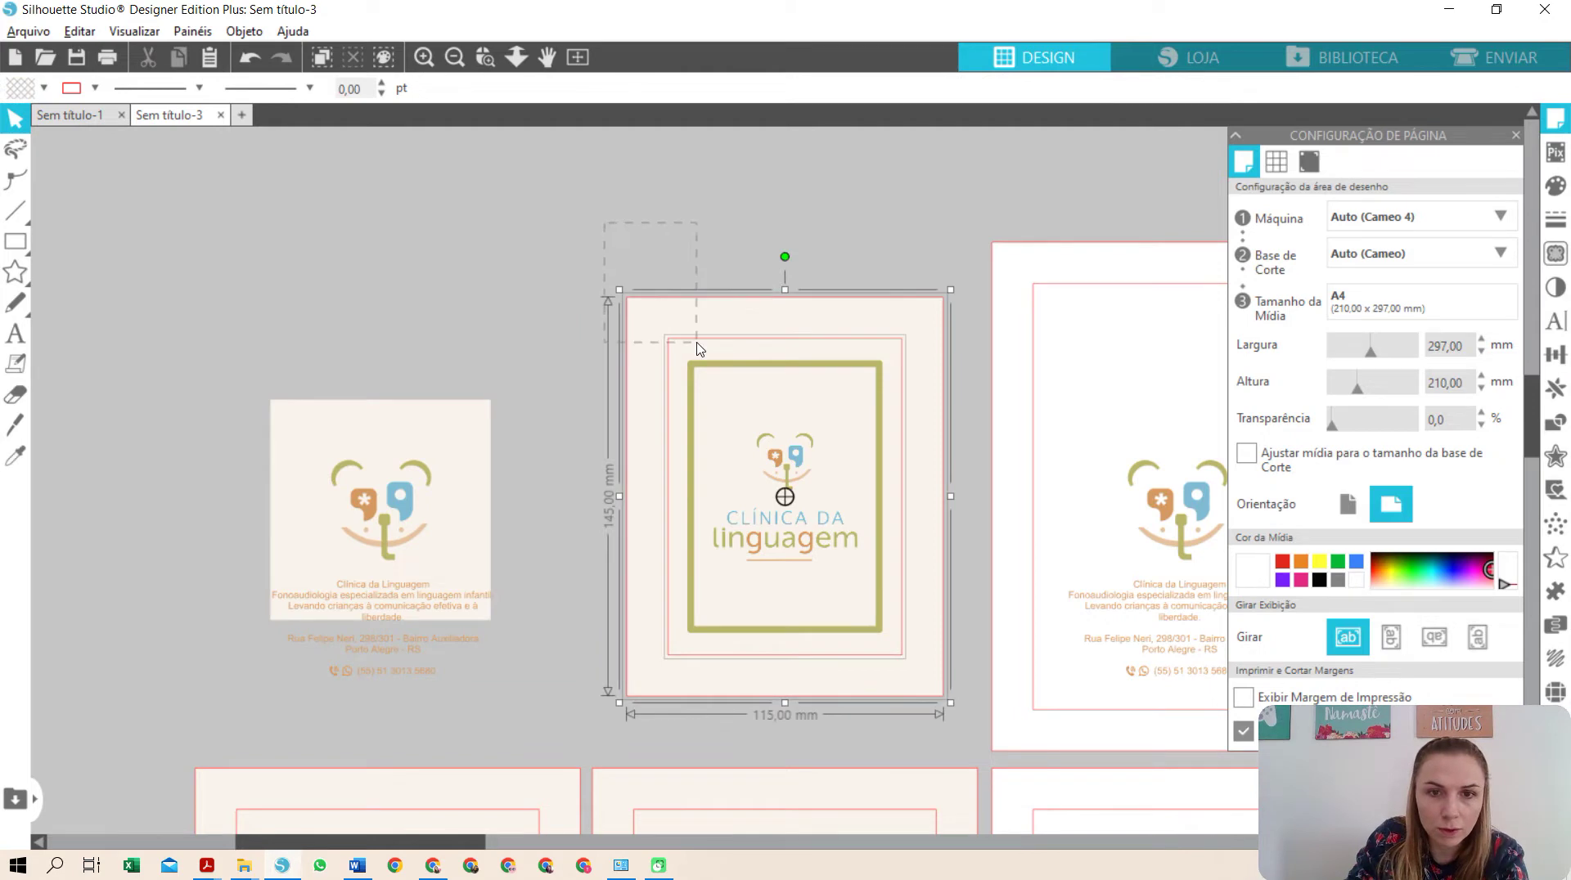
left_click(1555, 389)
left_click(1372, 218)
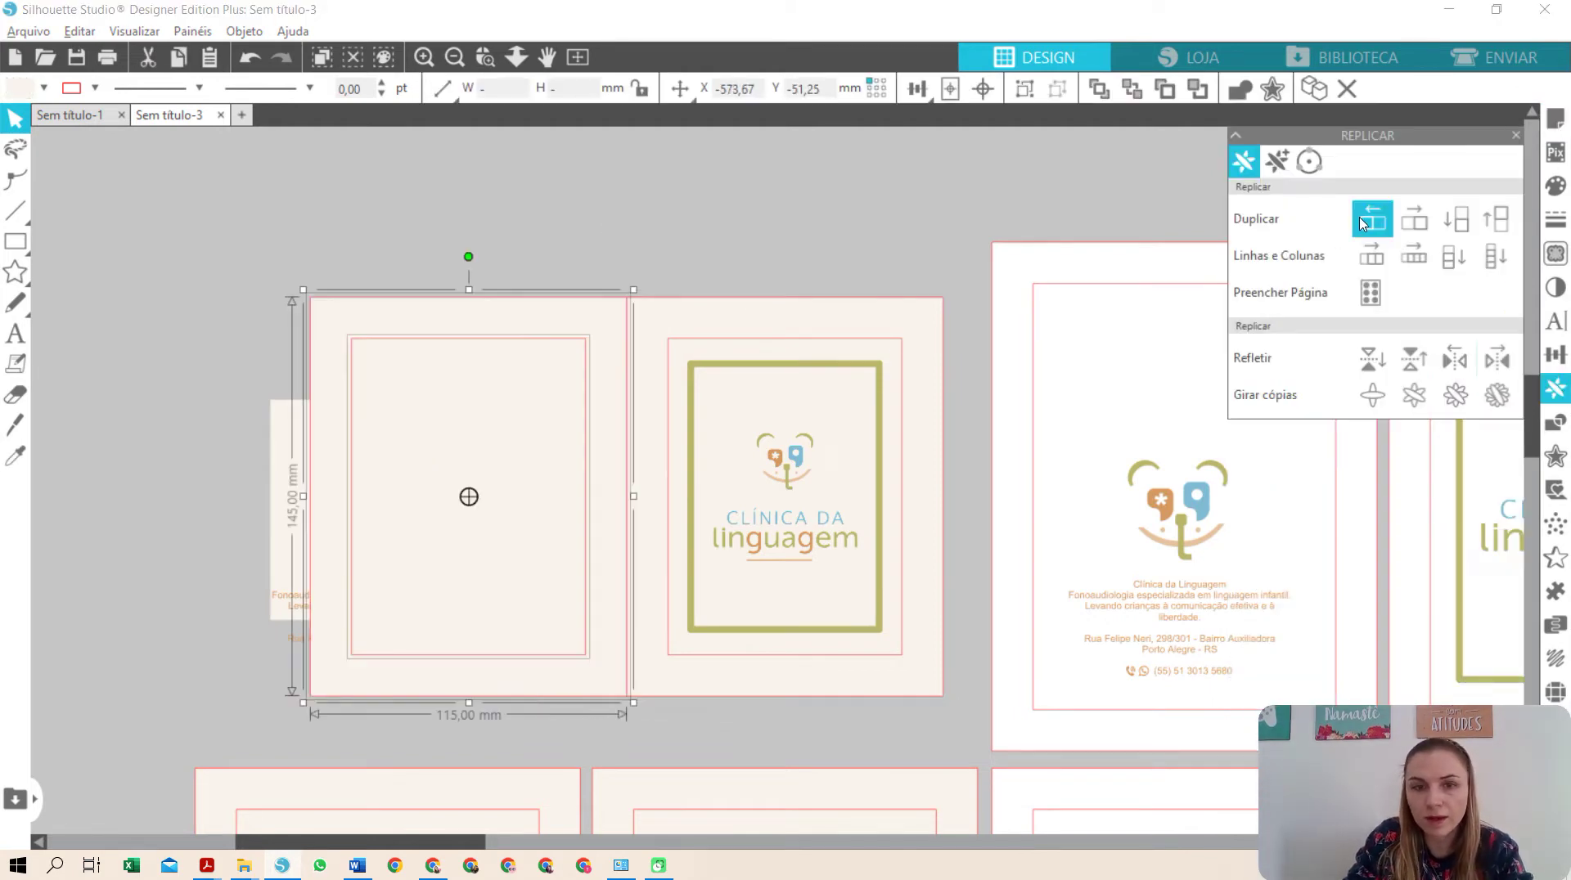
left_click(1142, 95)
- Group the back cover's smiley and contact text and fit them at about 66 × 82 mm in the lower part of the inner outline
left_click(378, 600)
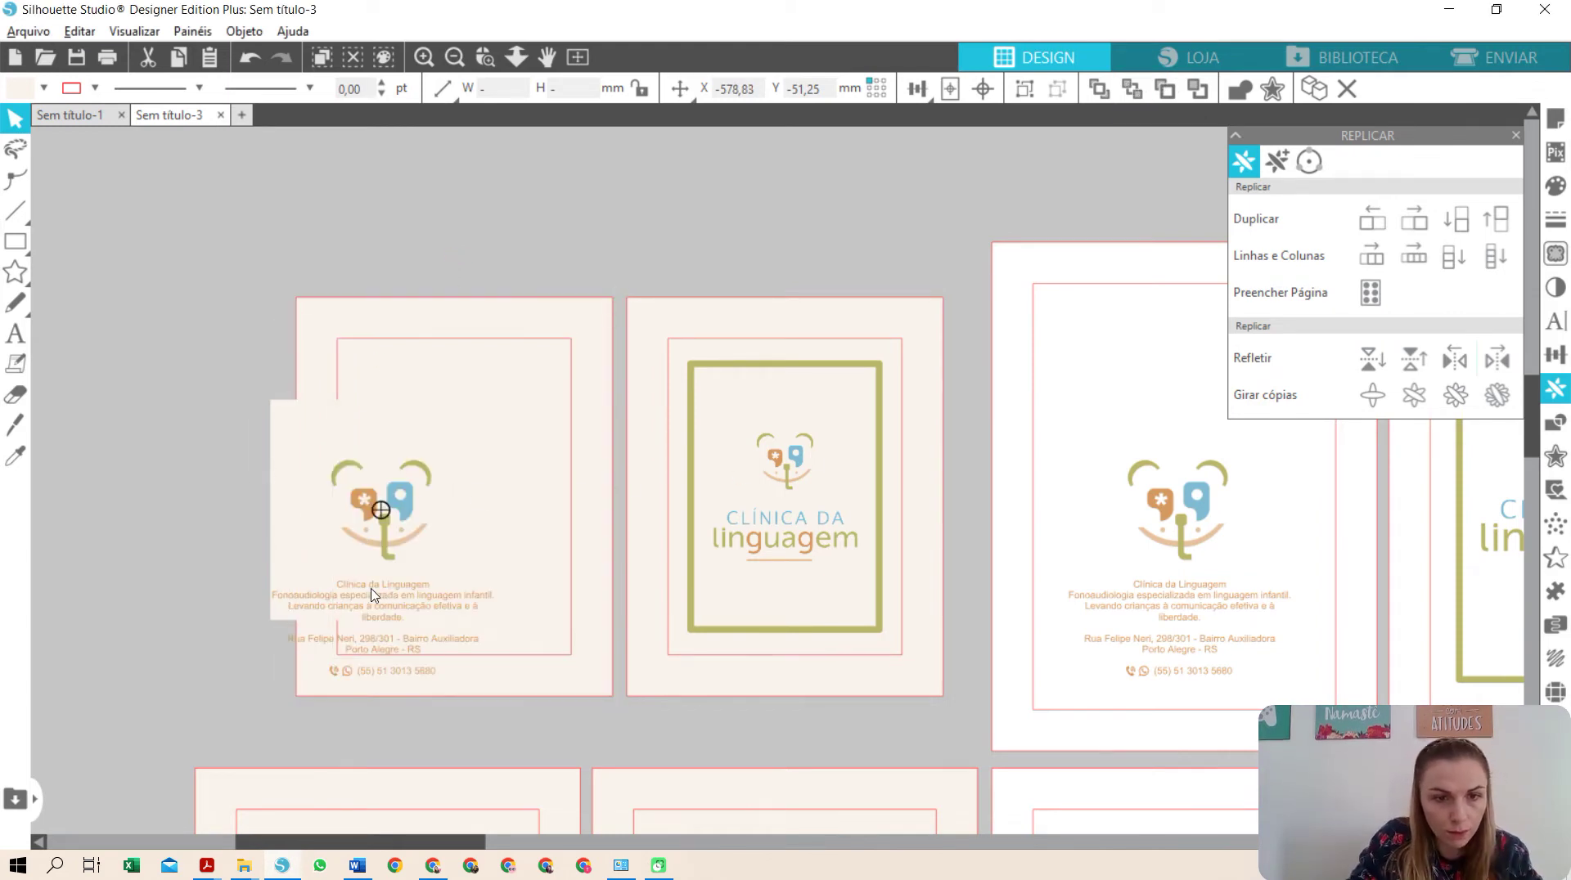
left_click(375, 652)
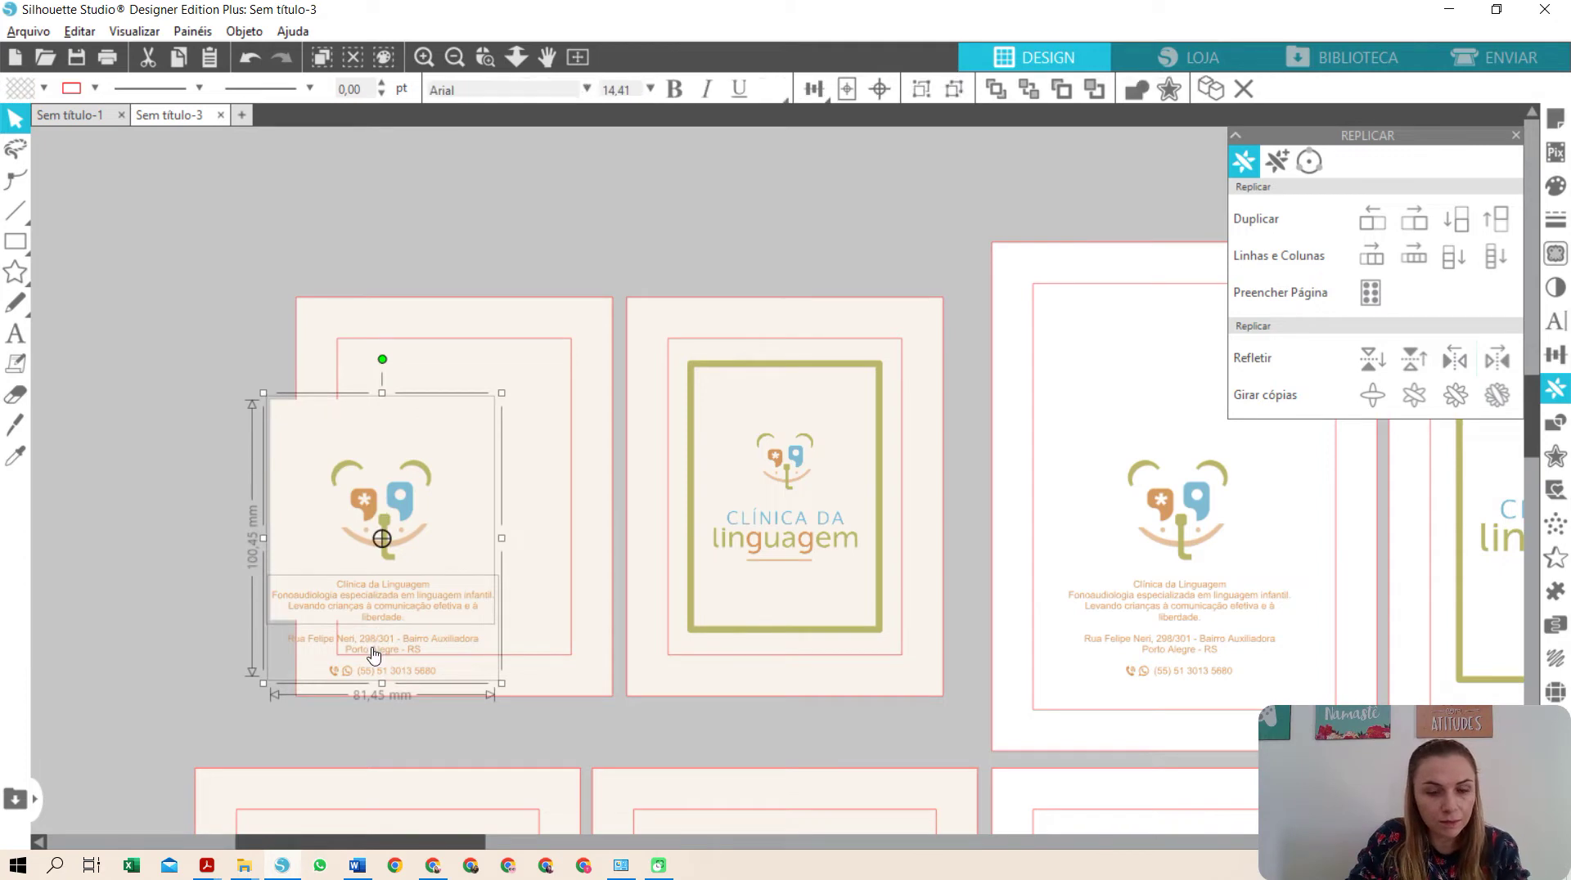
key("ctrl+g")
left_click_drag(388, 521, 475, 483)
left_click_drag(582, 355, 454, 502)
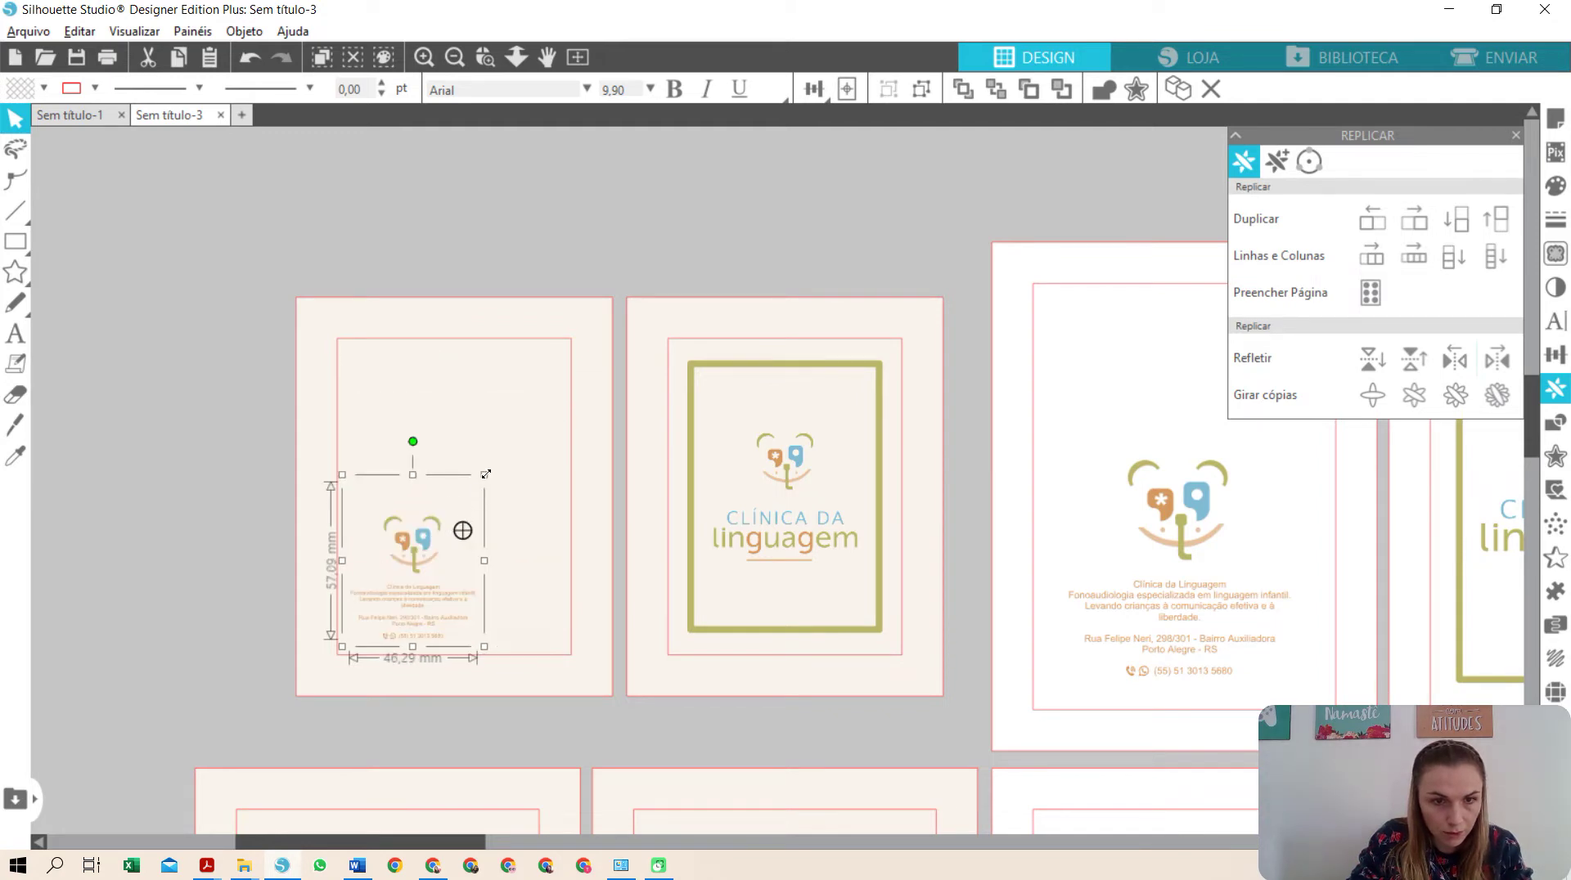
mouse_move(546, 437)
left_mouse_down()
mouse_move(579, 401)
mouse_move(567, 431)
left_mouse_up()
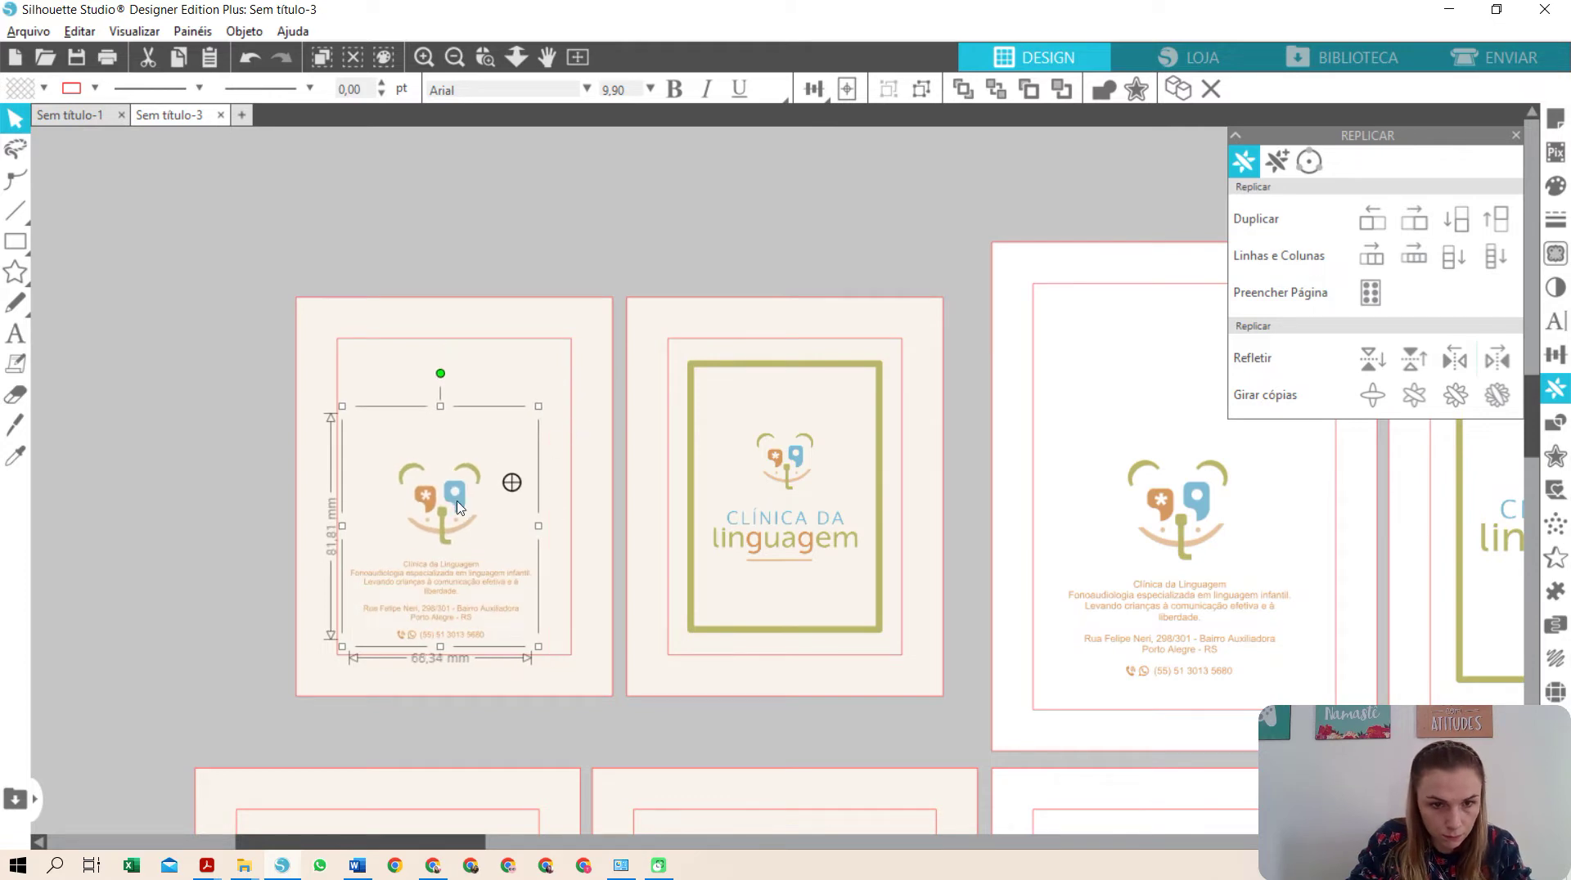
left_click_drag(459, 508, 477, 510)
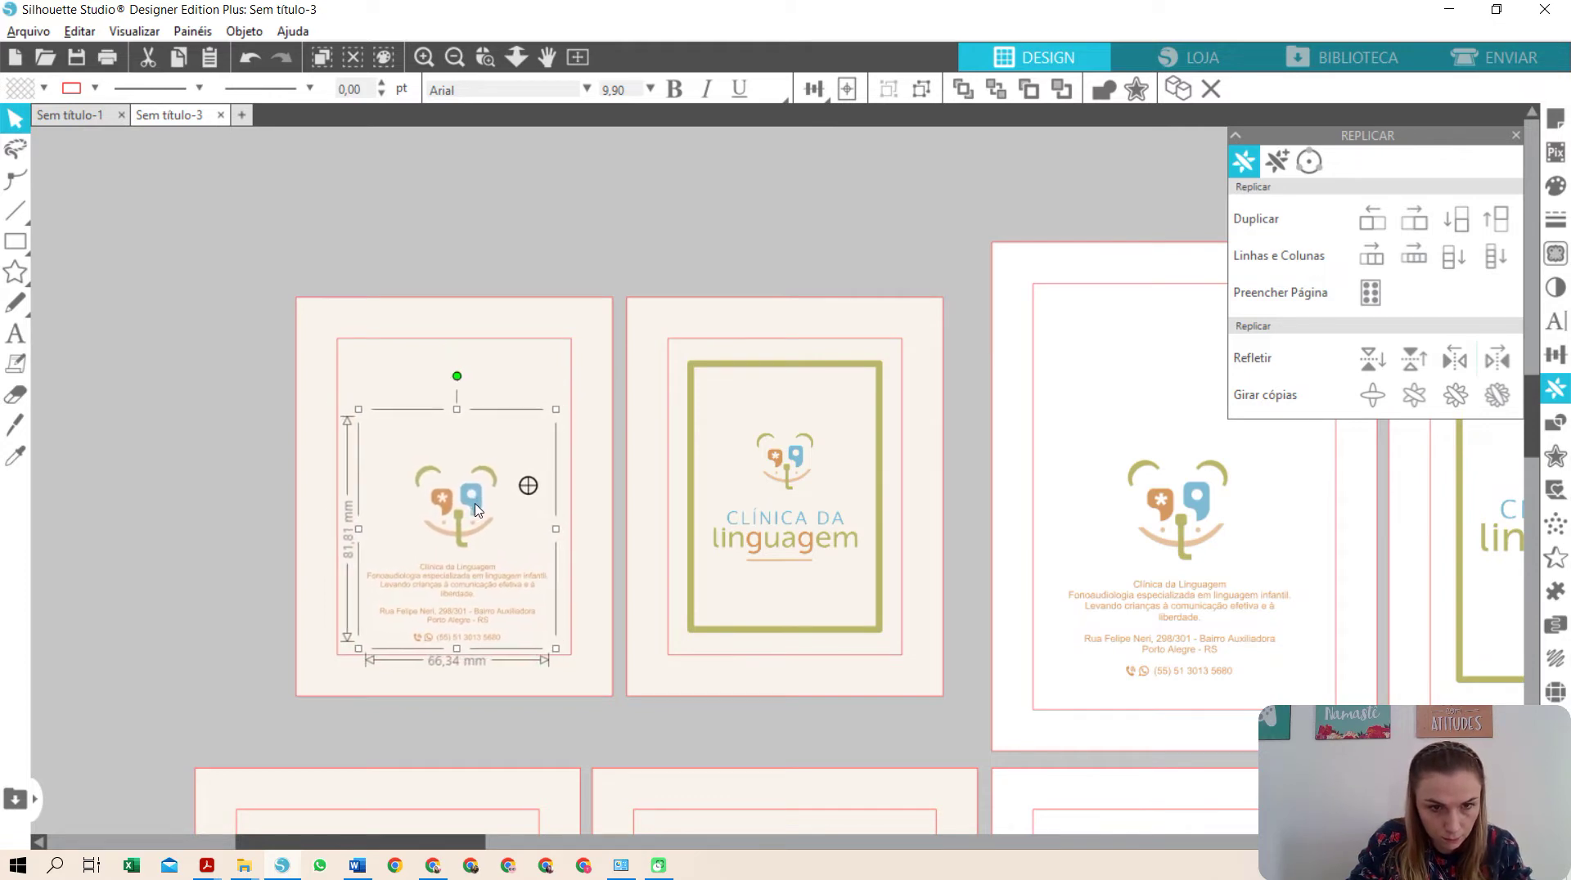
left_click(194, 509)
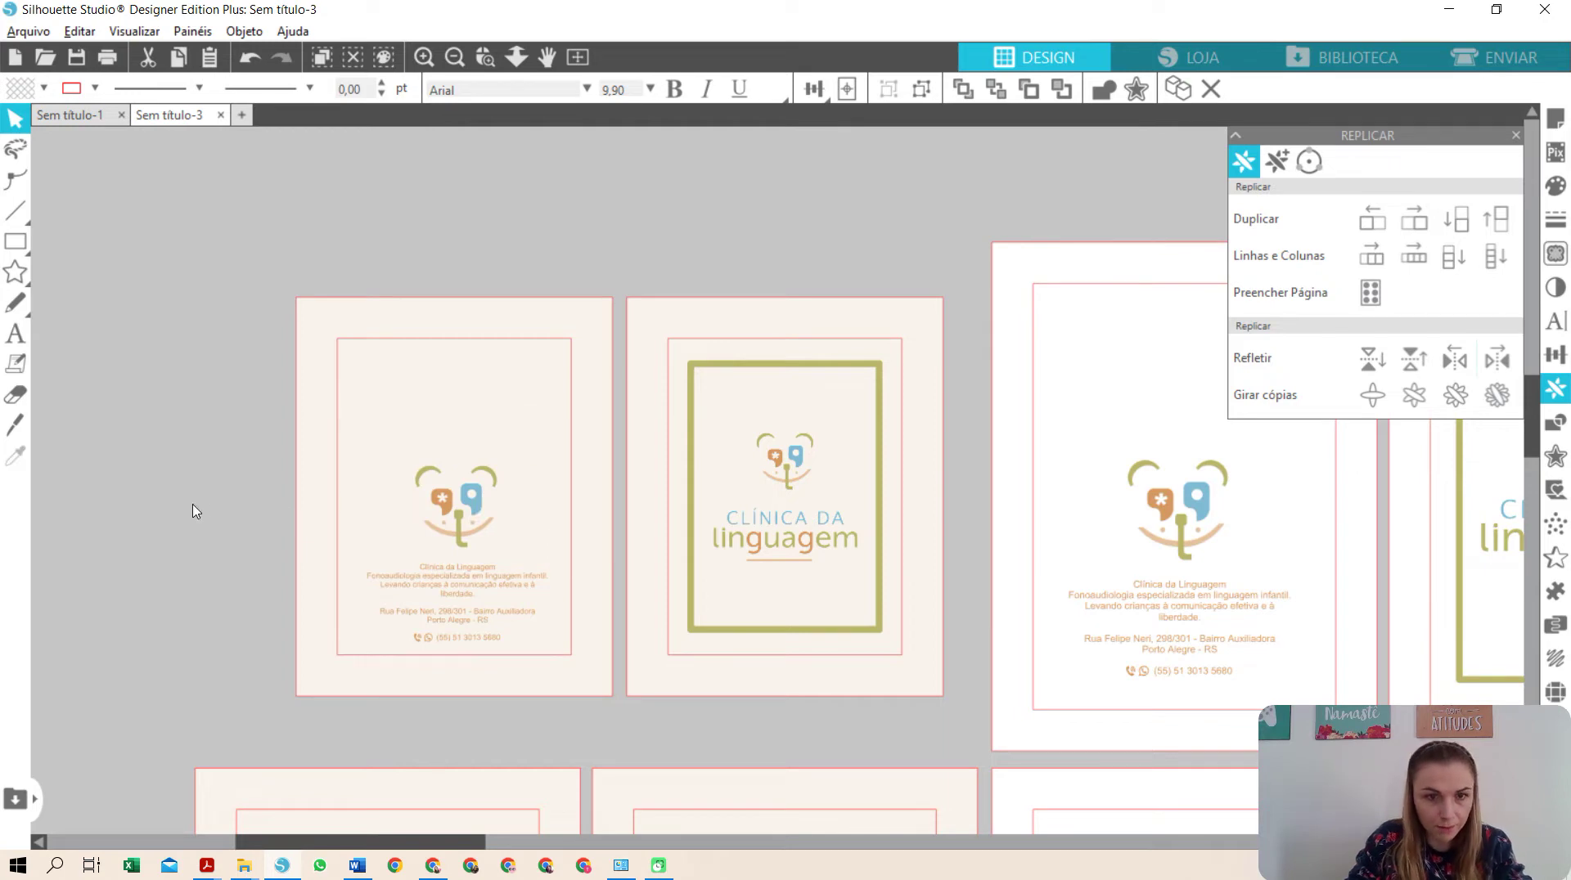
- Delete the two larger beige covers below the resized back and front covers
left_click(473, 502)
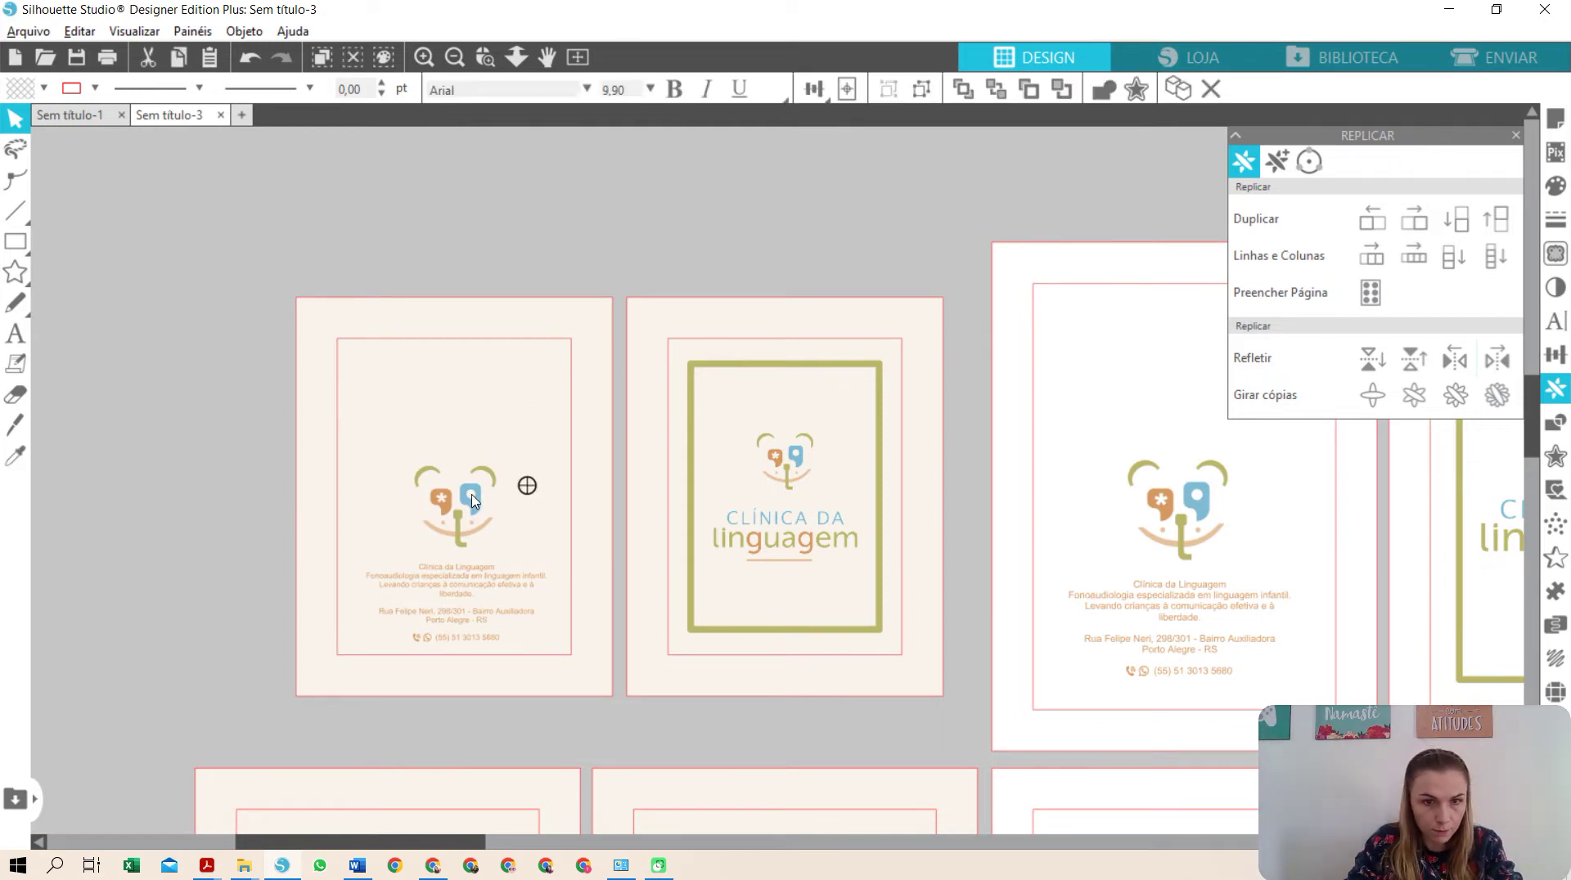
scroll(431, 627, "down", 2)
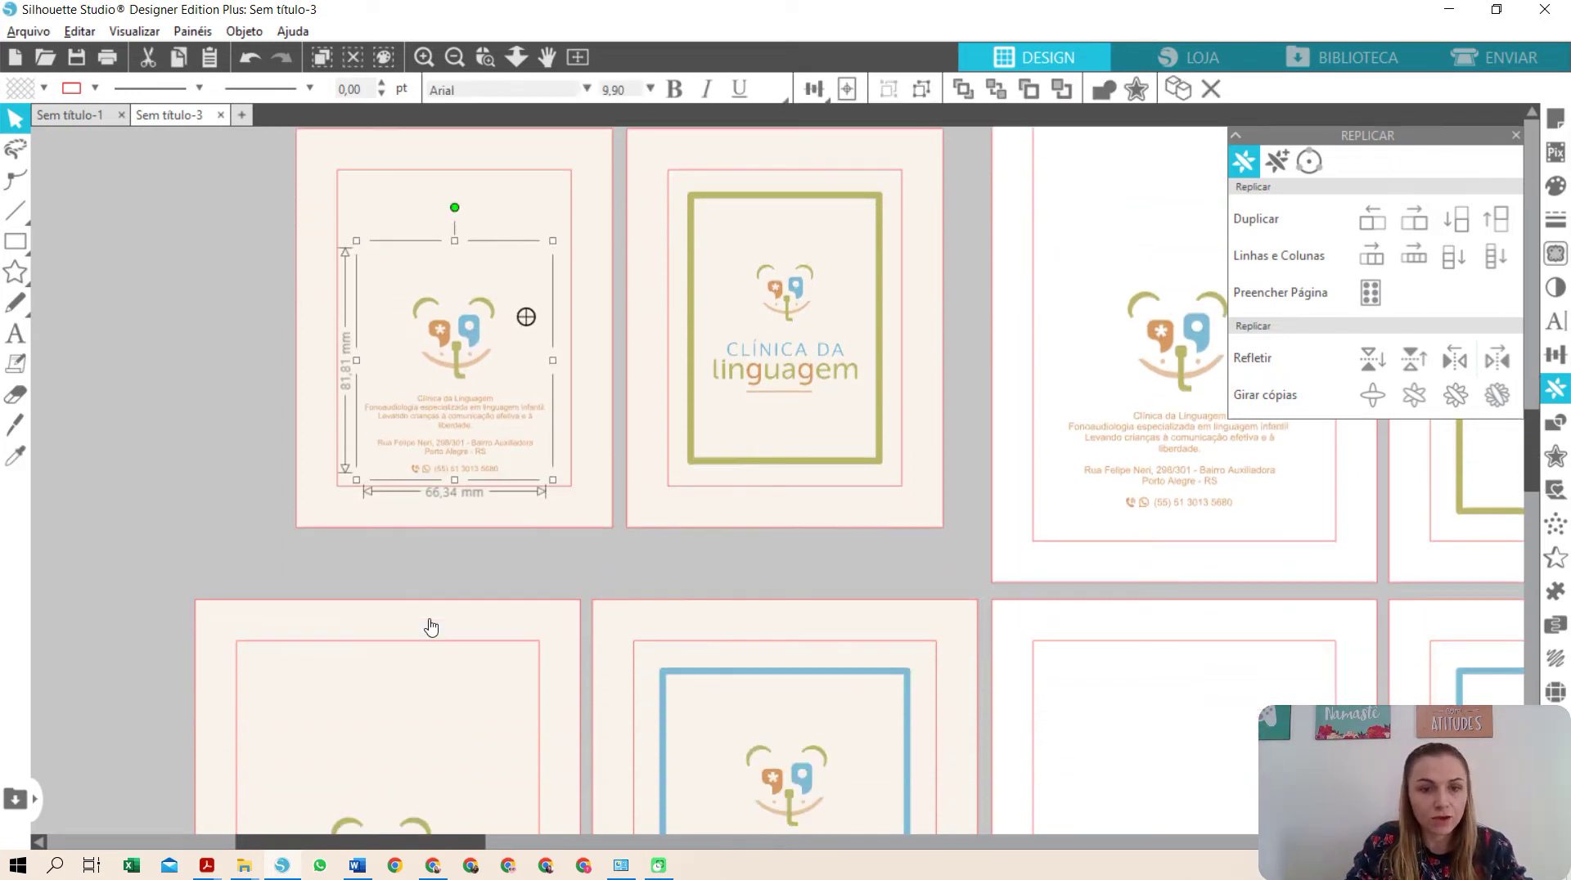
left_click_drag(439, 587, 826, 873)
key("Delete")
scroll(778, 760, "down", 2)
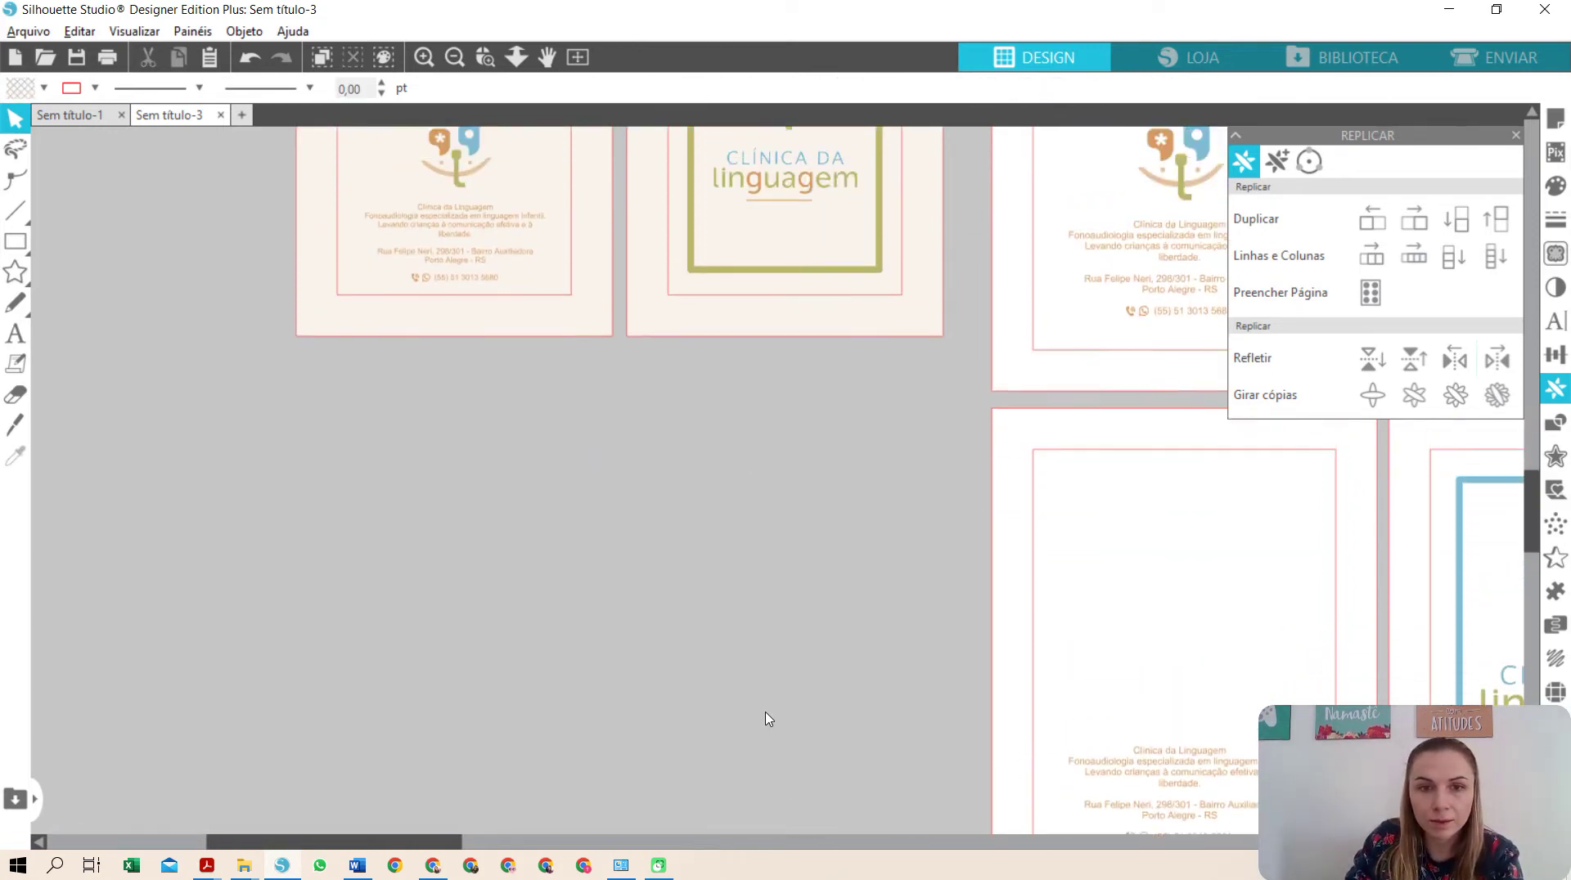
- Move the whole resized back cover directly beneath the green-framed front cover
scroll(773, 716, "up", 2)
scroll(708, 688, "up", 3)
left_click_drag(342, 528, 501, 738)
left_click_drag(471, 418, 804, 690)
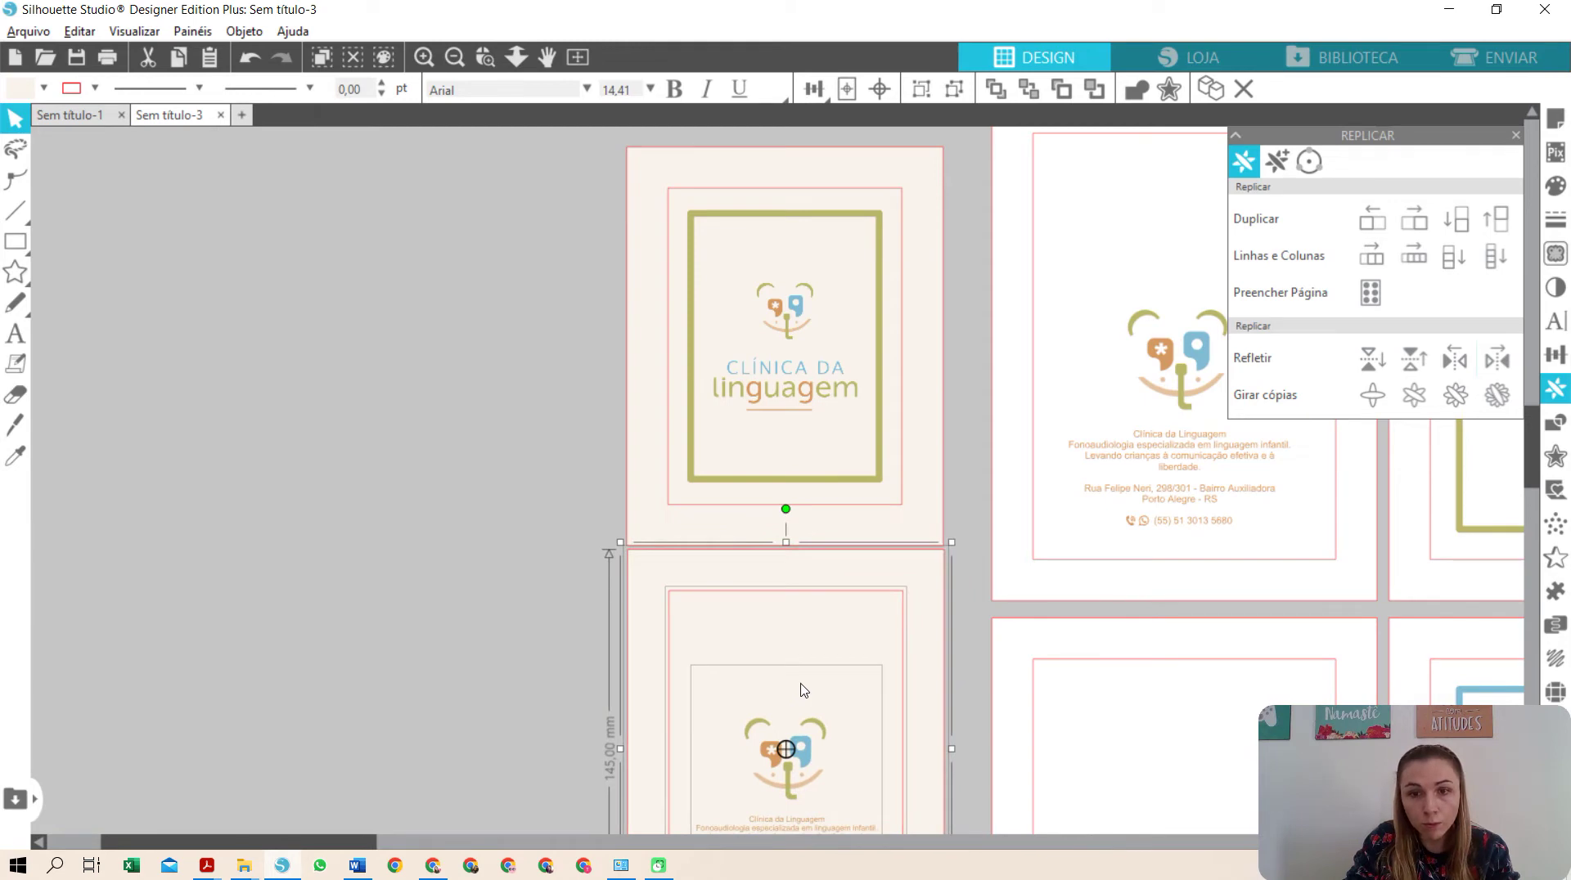
- Move the stacked front and back covers away from the white covers and nudge the back cover left to line up with the front
left_click_drag(546, 252, 849, 624)
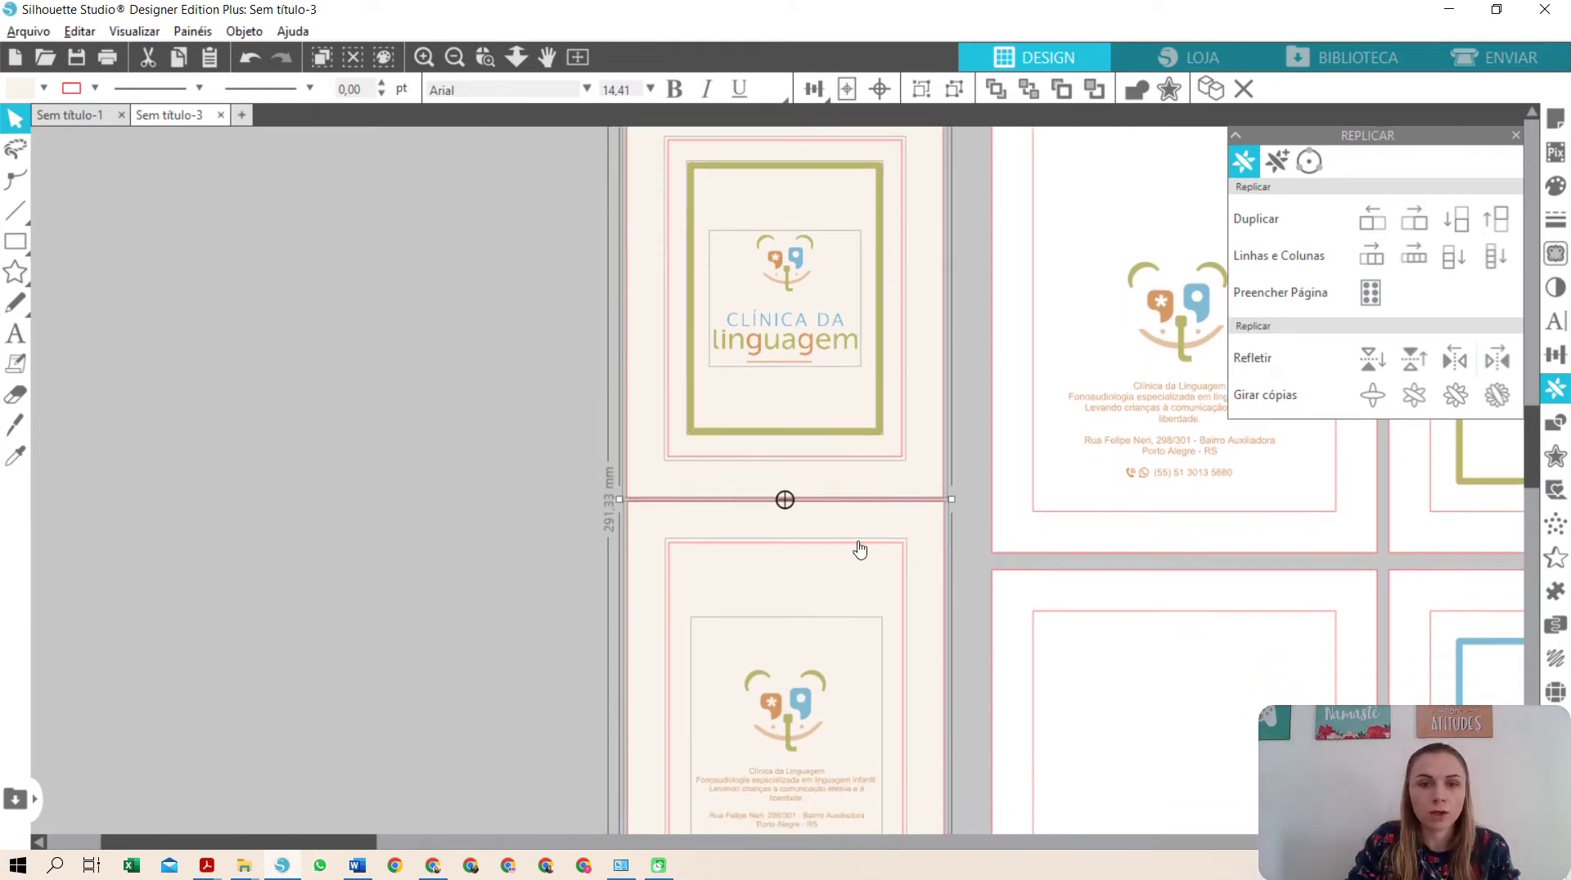
left_click_drag(707, 271, 195, 262)
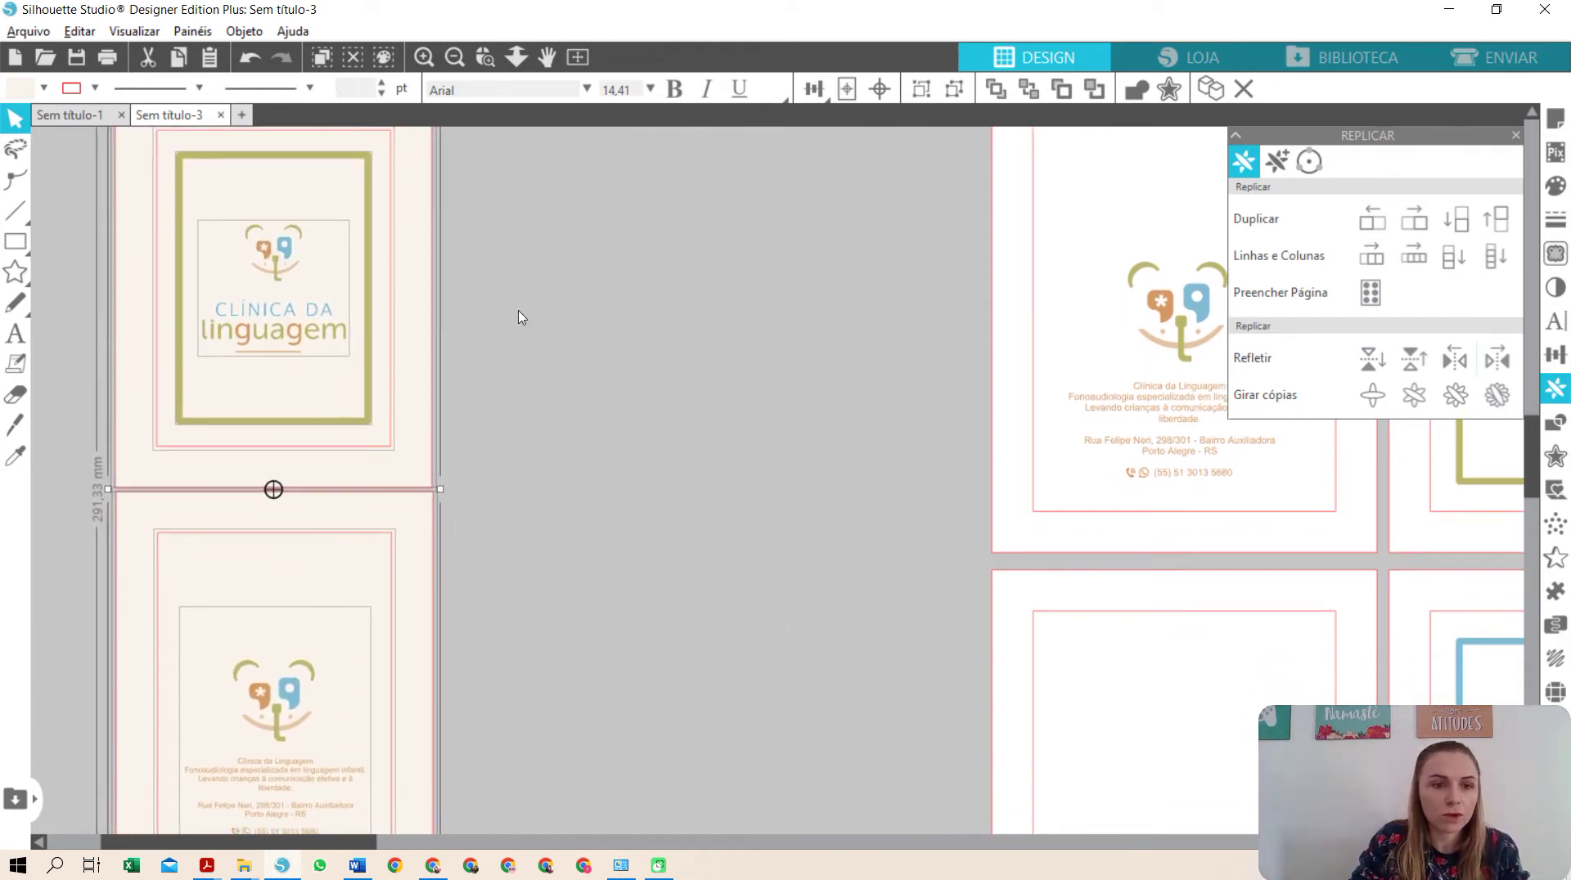
left_click(558, 405)
scroll(471, 502, "down", 2)
left_click_drag(511, 721, 385, 661)
key("Left")
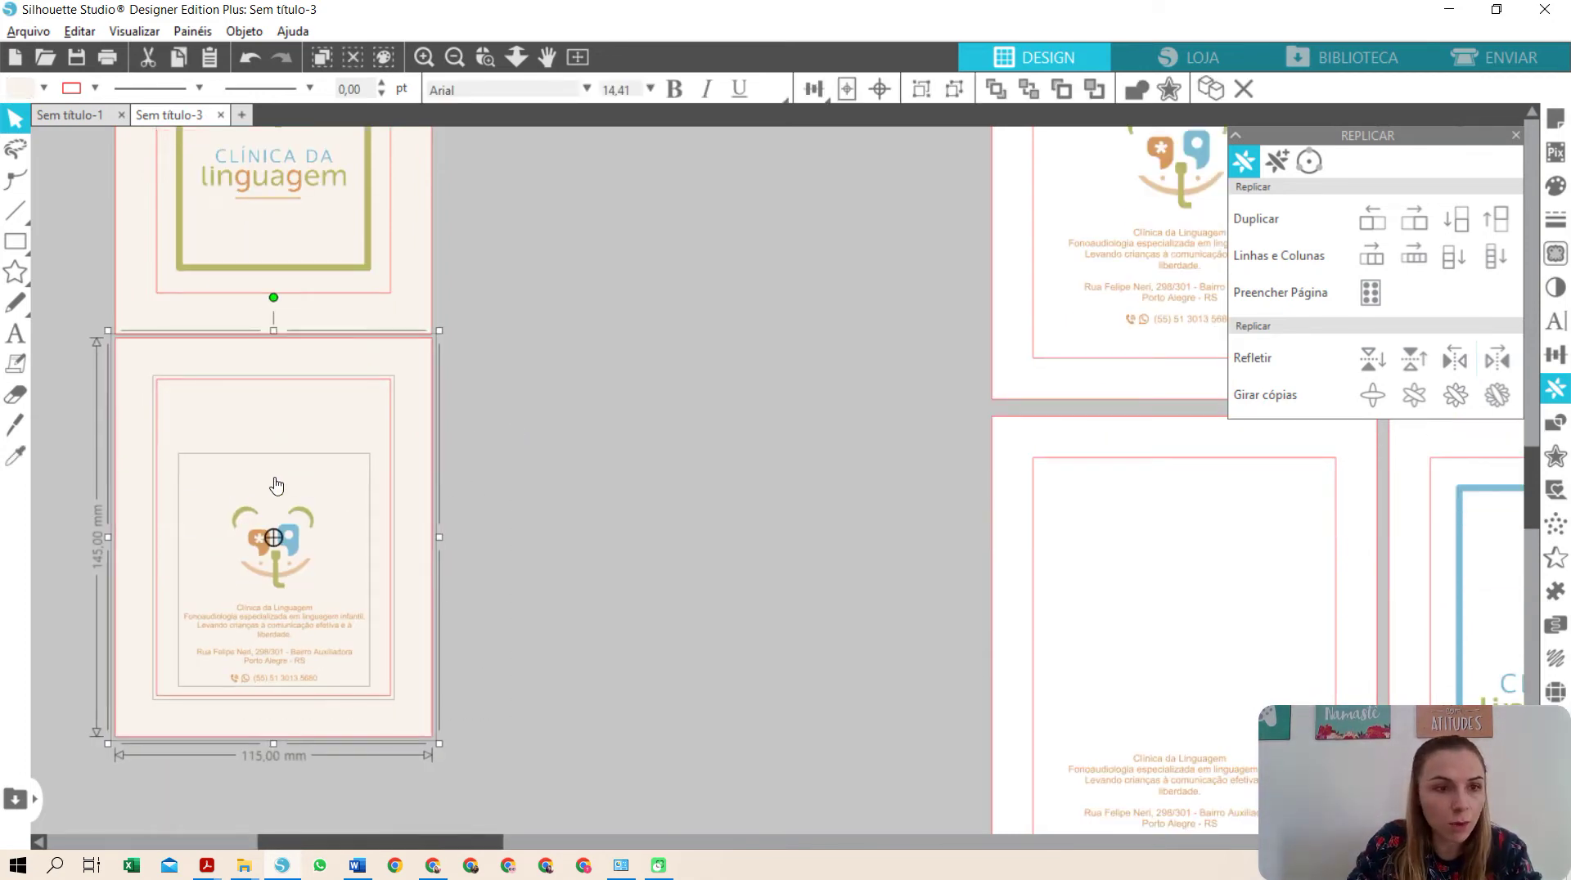
- Duplicate the stacked front and back covers to the right and nudge the copy to leave a small gap
left_click_drag(606, 719, 184, 121)
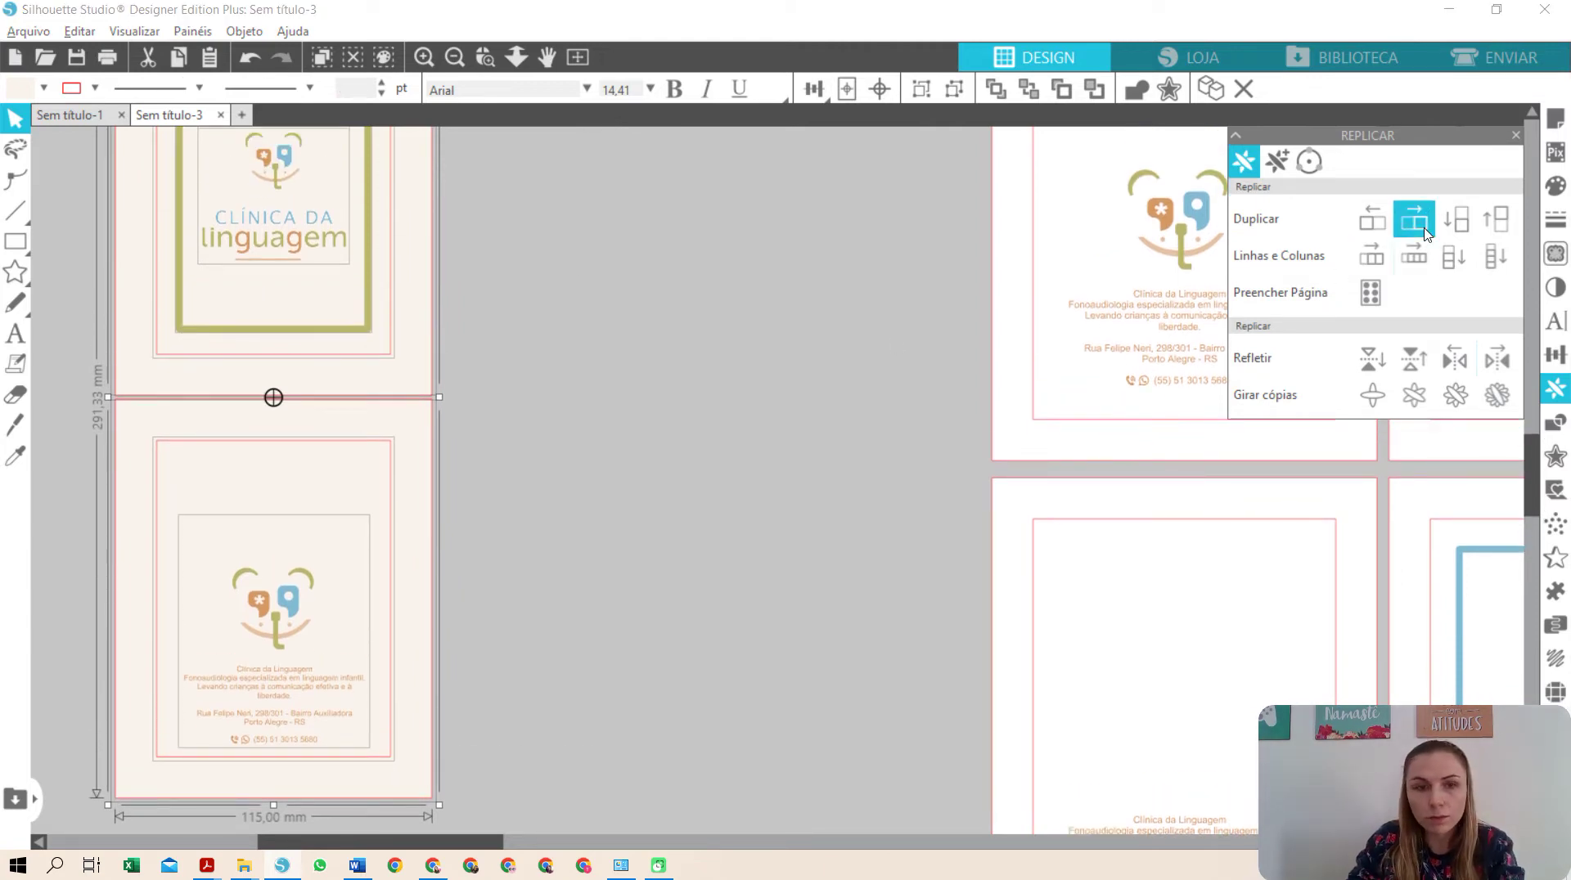
left_click(1398, 239)
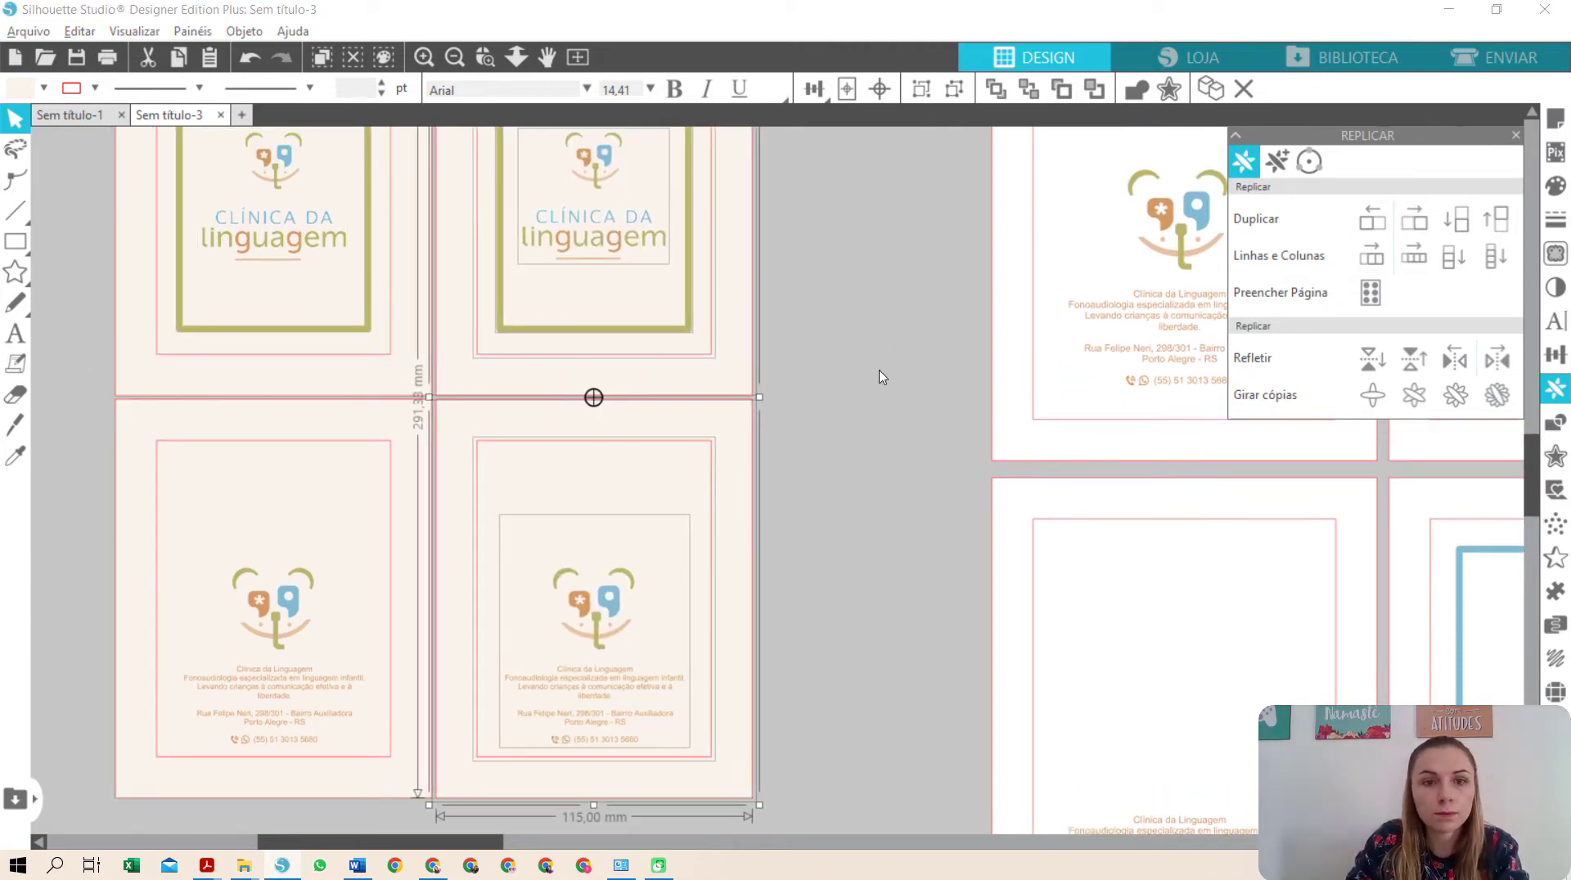
key("Right")
key("Right")
key("Right")
key("Right")
key("Right")
key("Right")
key("Right")
key("Right")
left_click(840, 278)
- Change the line colour of the duplicated front cover's frame to the logo's light blue
left_click(701, 330)
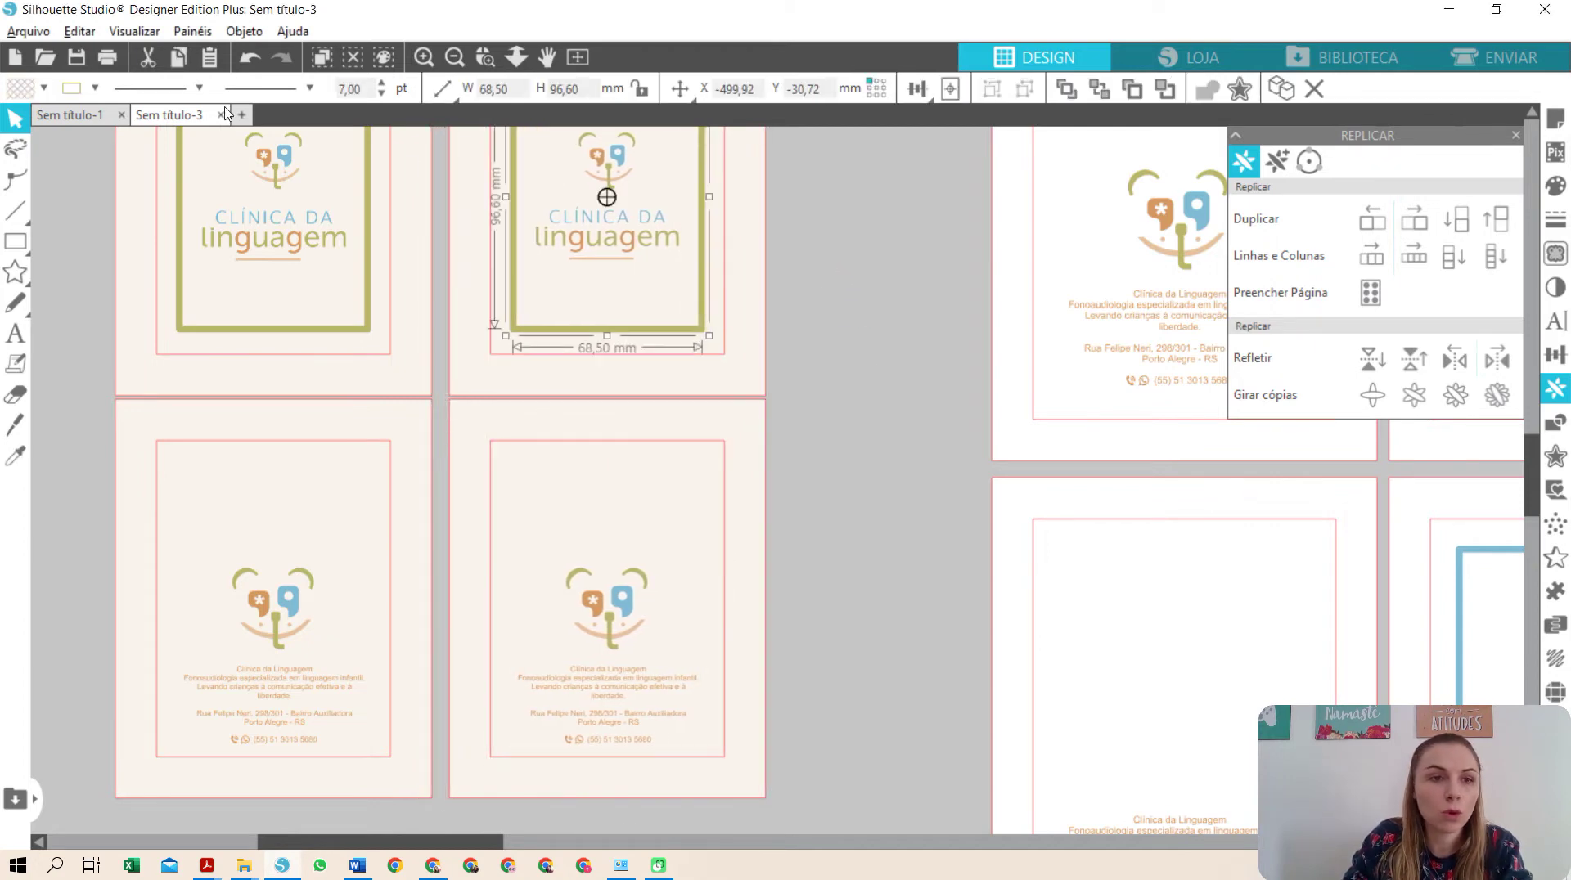
left_click(94, 88)
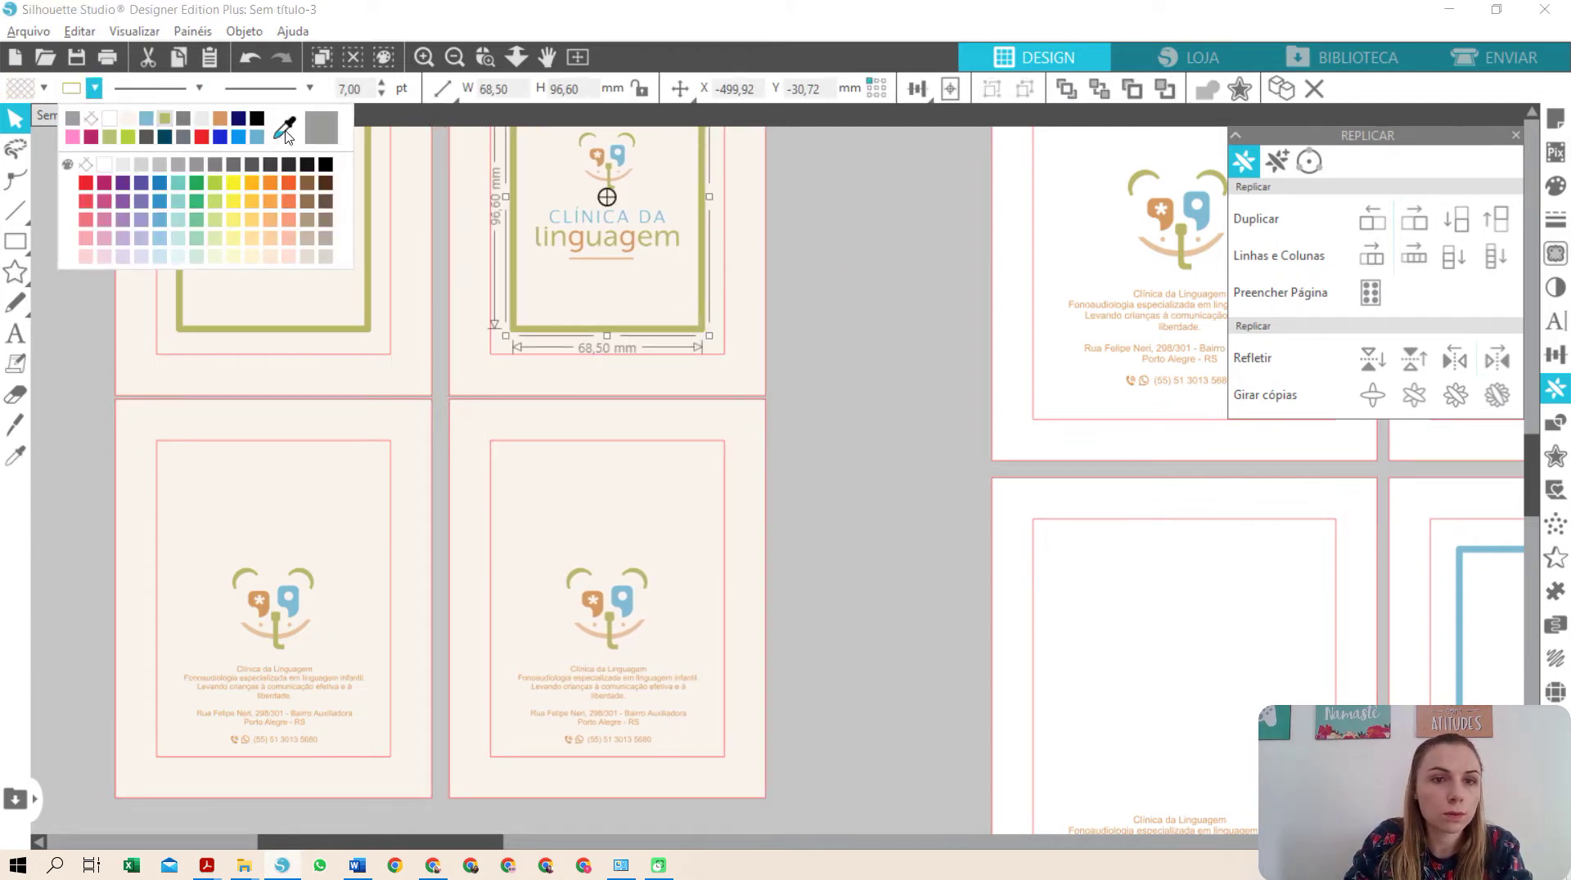
left_click(95, 89)
left_click(148, 121)
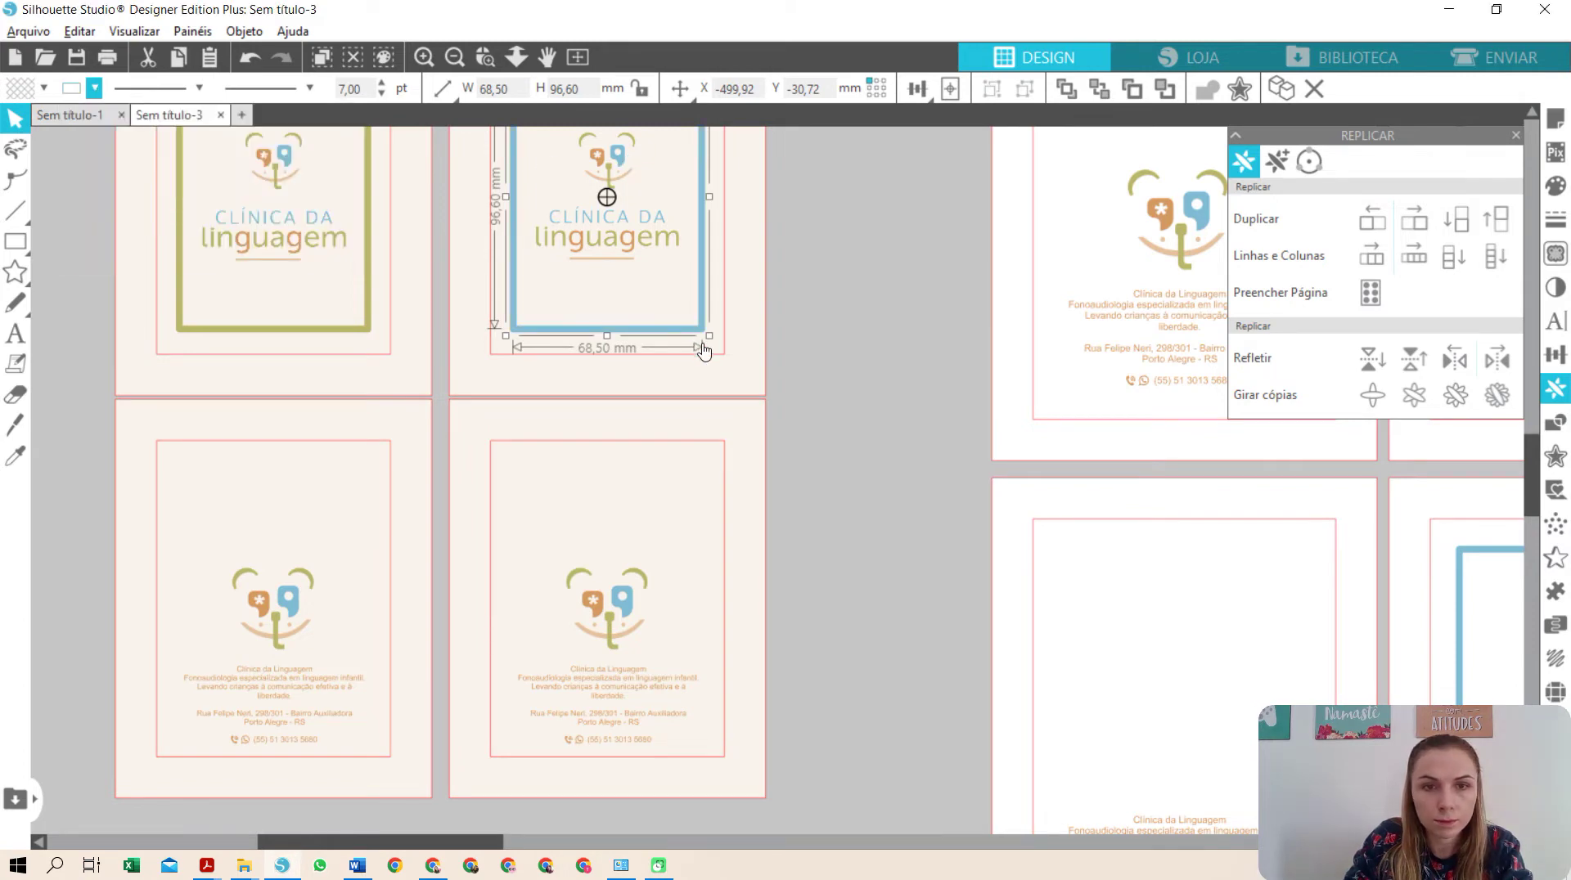
left_click(842, 328)
- Delete the larger white covers beside the resized beige set
scroll(973, 610, "up", 3)
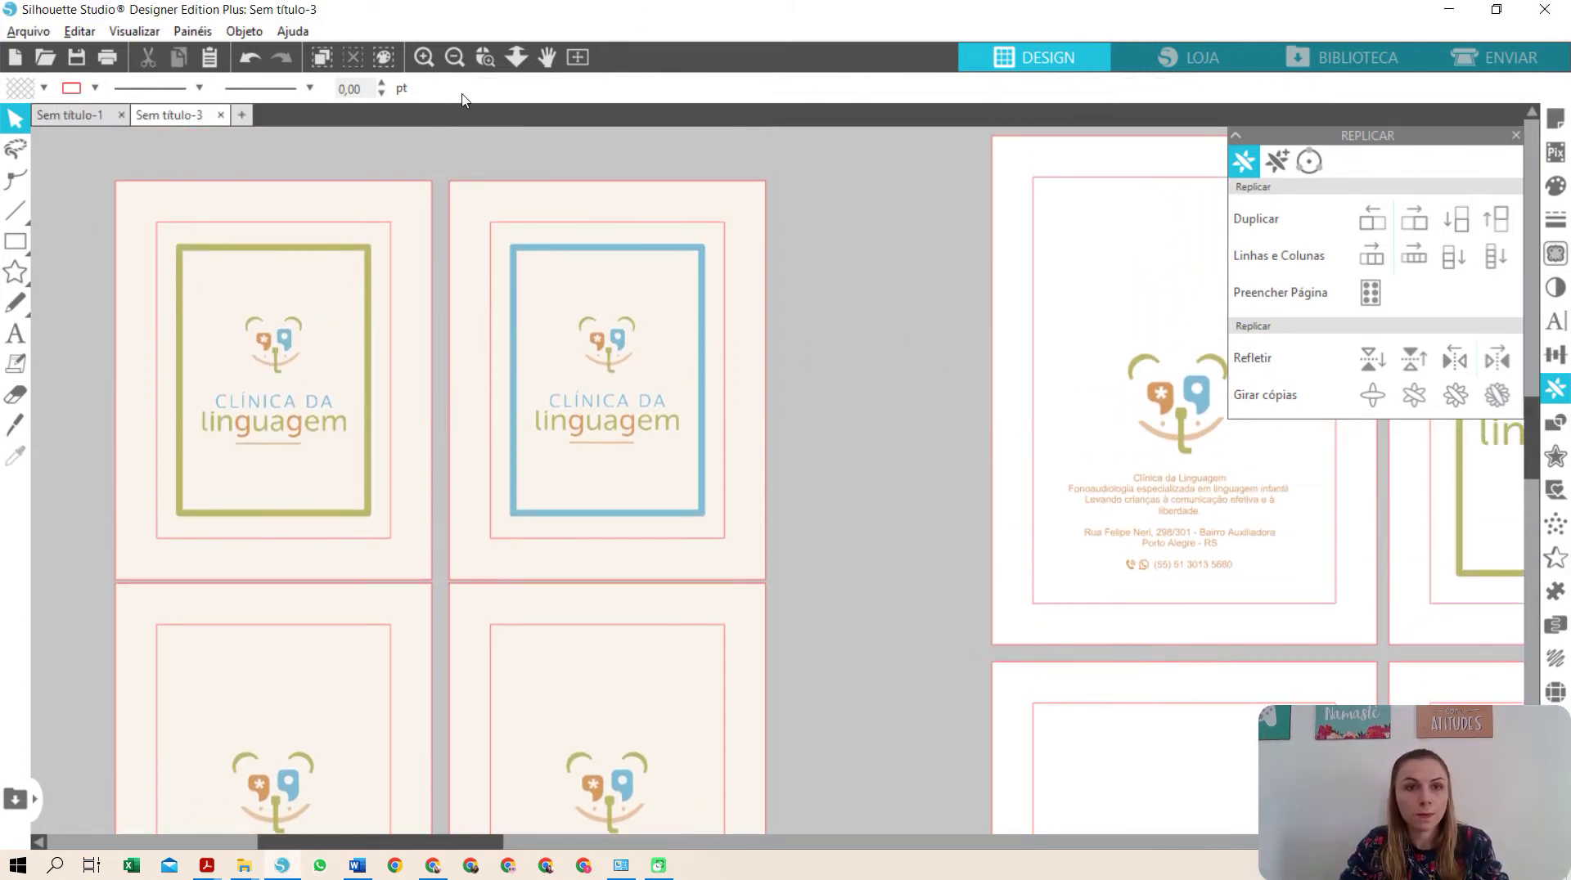
left_click(454, 59)
left_click_drag(929, 275, 1145, 766)
key("Delete")
- Duplicate the set of four beige covers to the right and nudge the copy to leave a small gap
left_click_drag(491, 249, 749, 712)
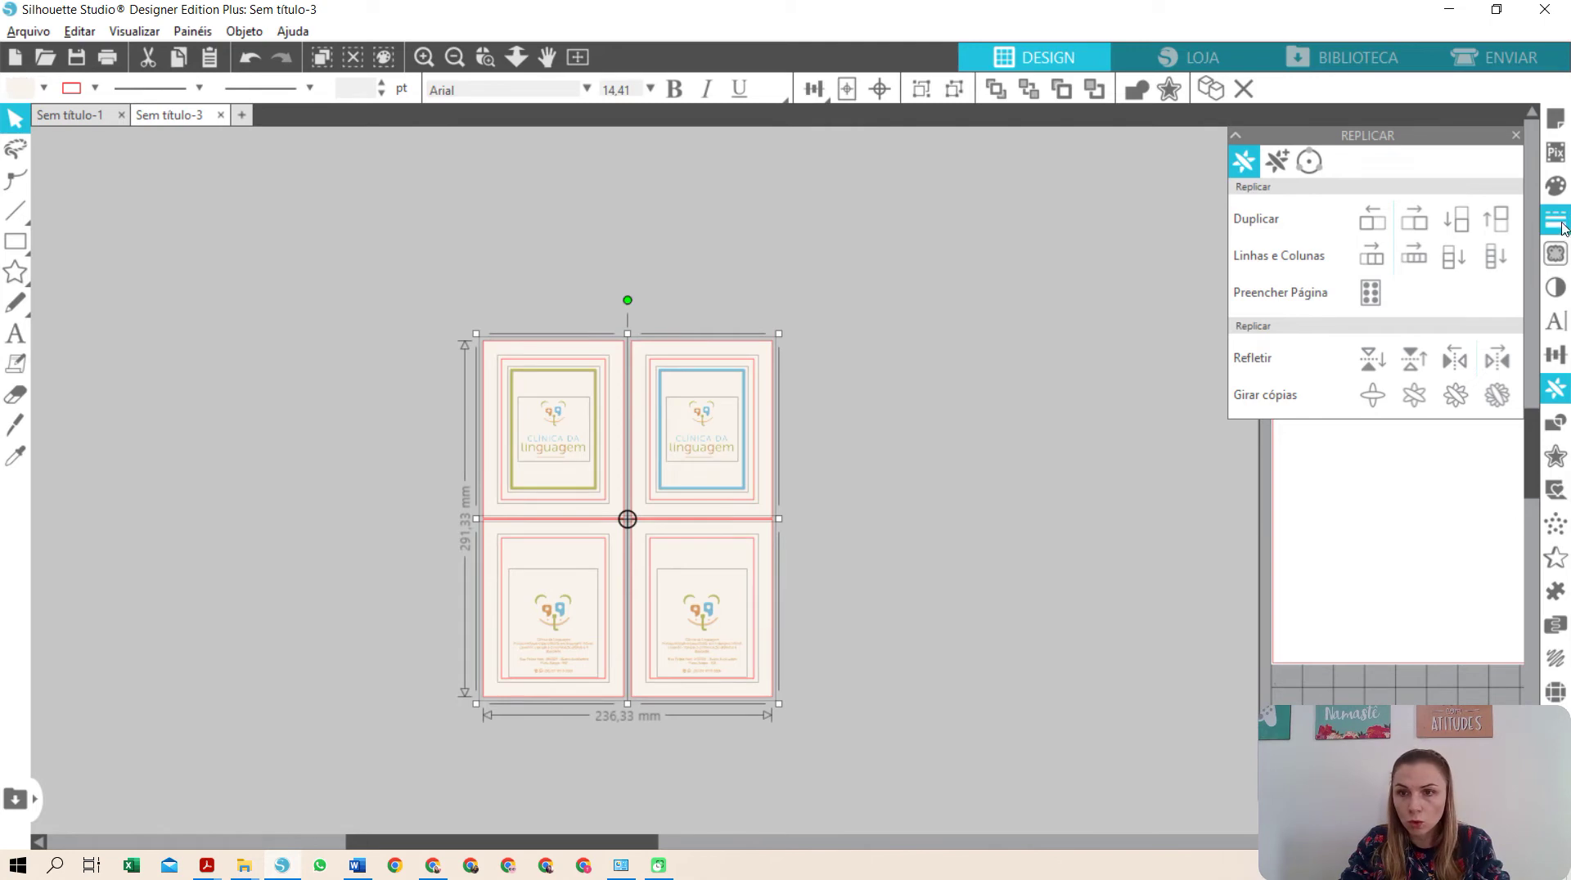
left_click(1414, 230)
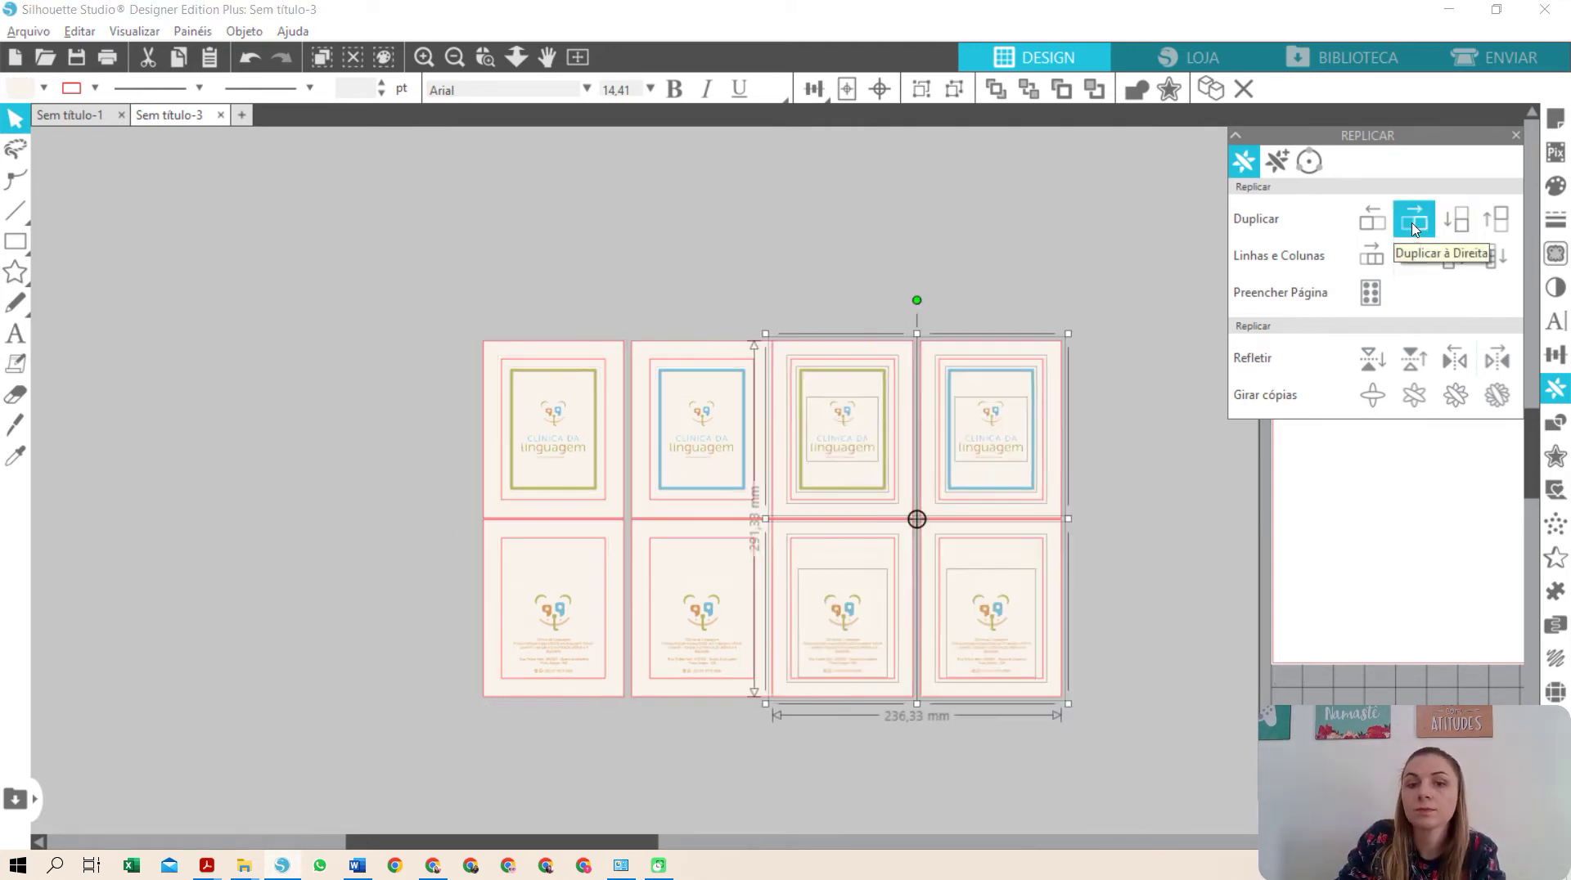
key("Right")
key("Right")
key("Right")
key("Right")
key("Right")
key("Right")
key("Right")
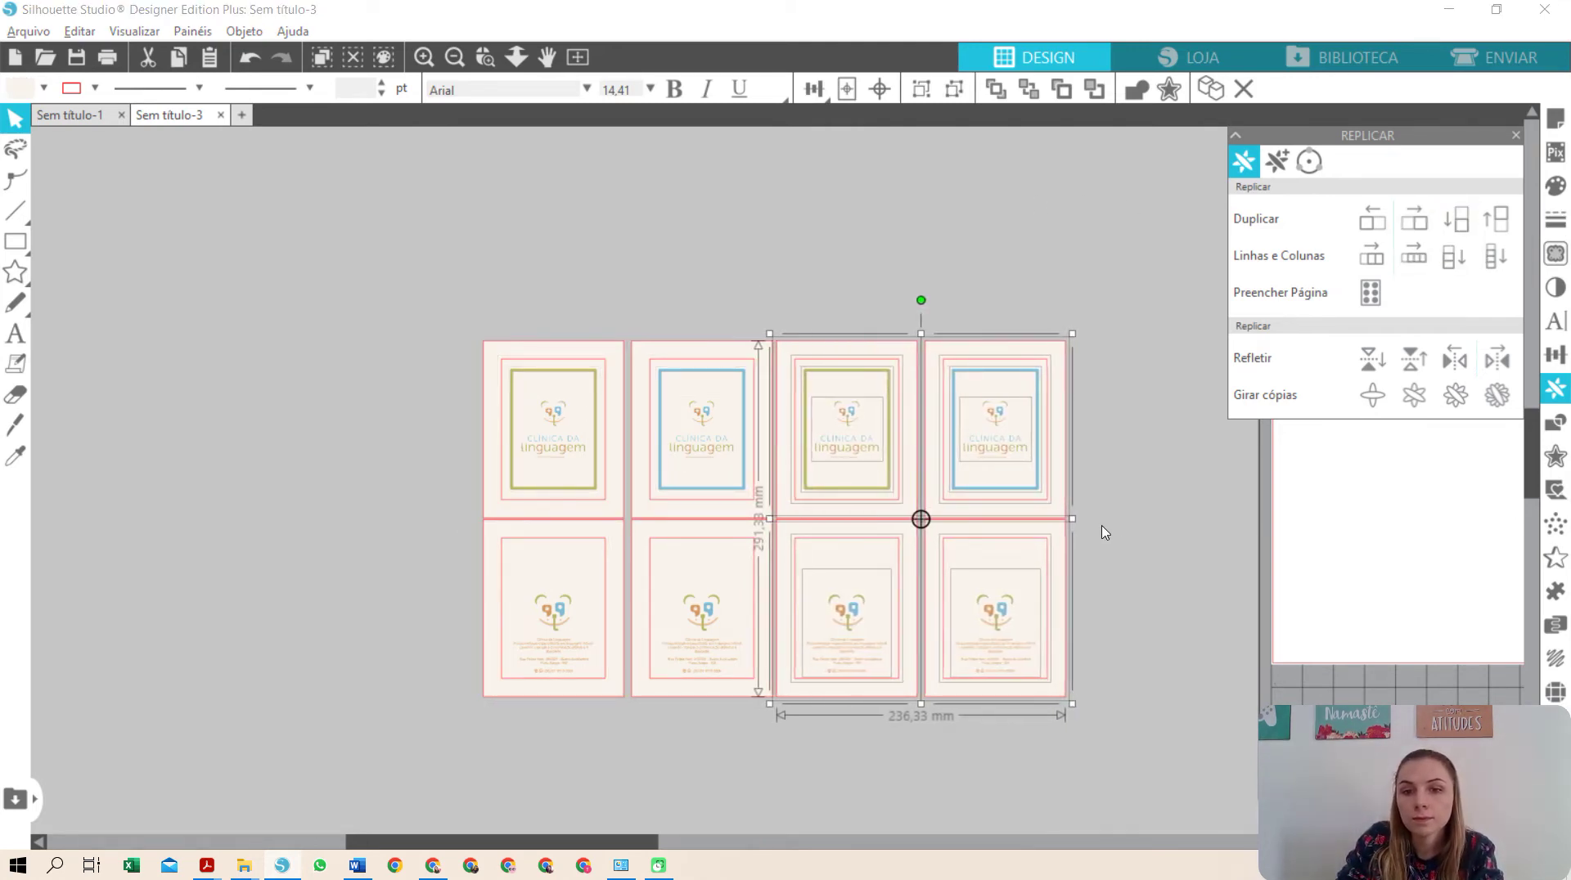
left_click(1121, 553)
- Fill the background rectangles of the four duplicated covers with white
left_click_drag(1118, 548, 782, 494)
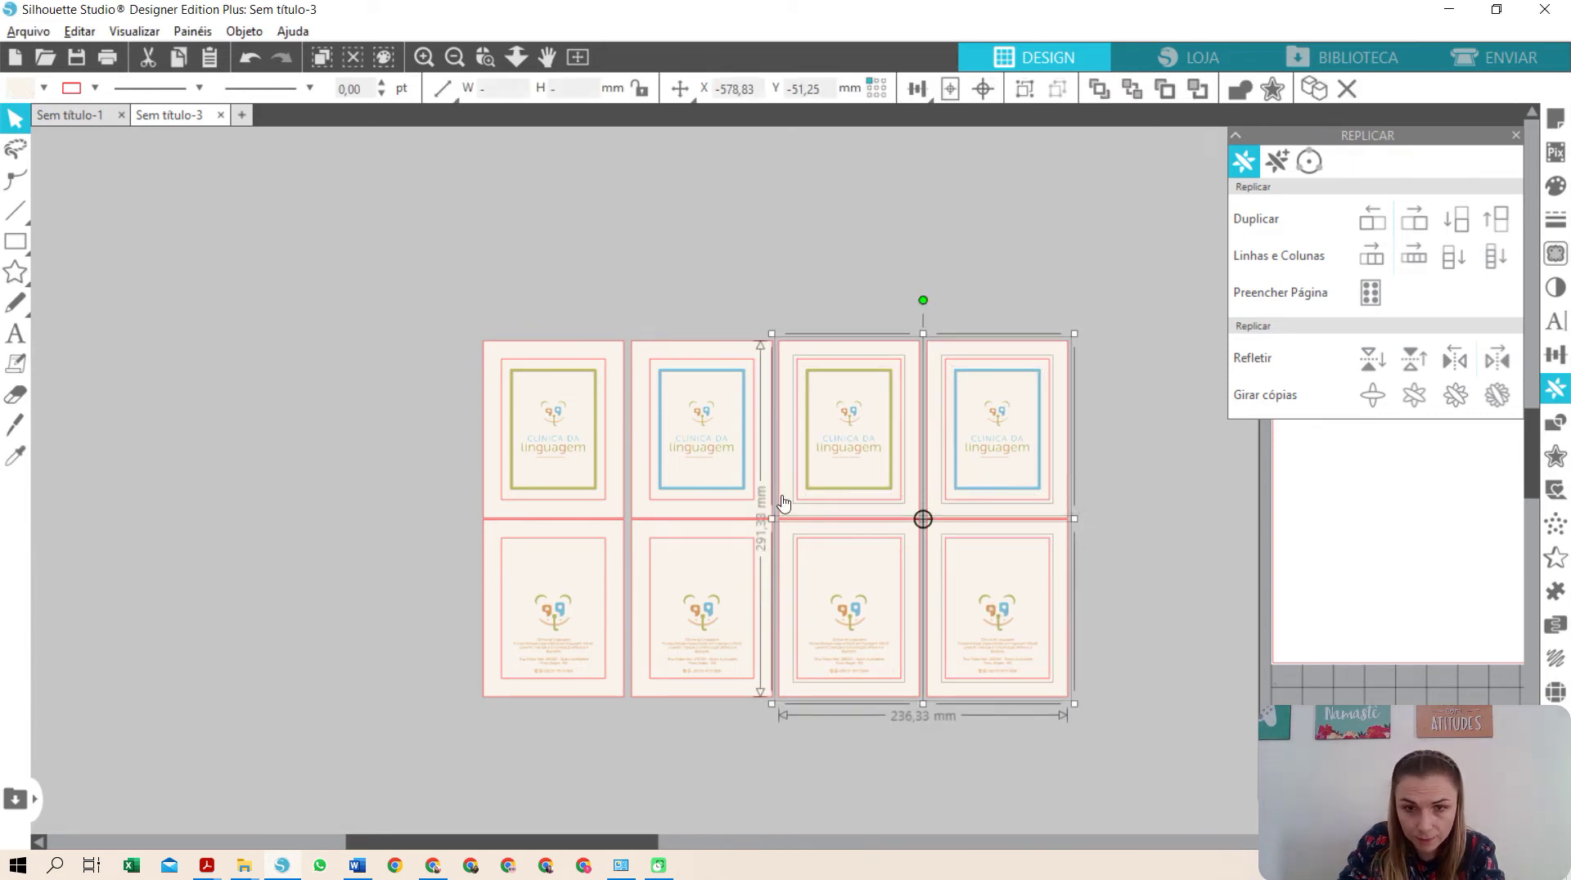
left_click(43, 87)
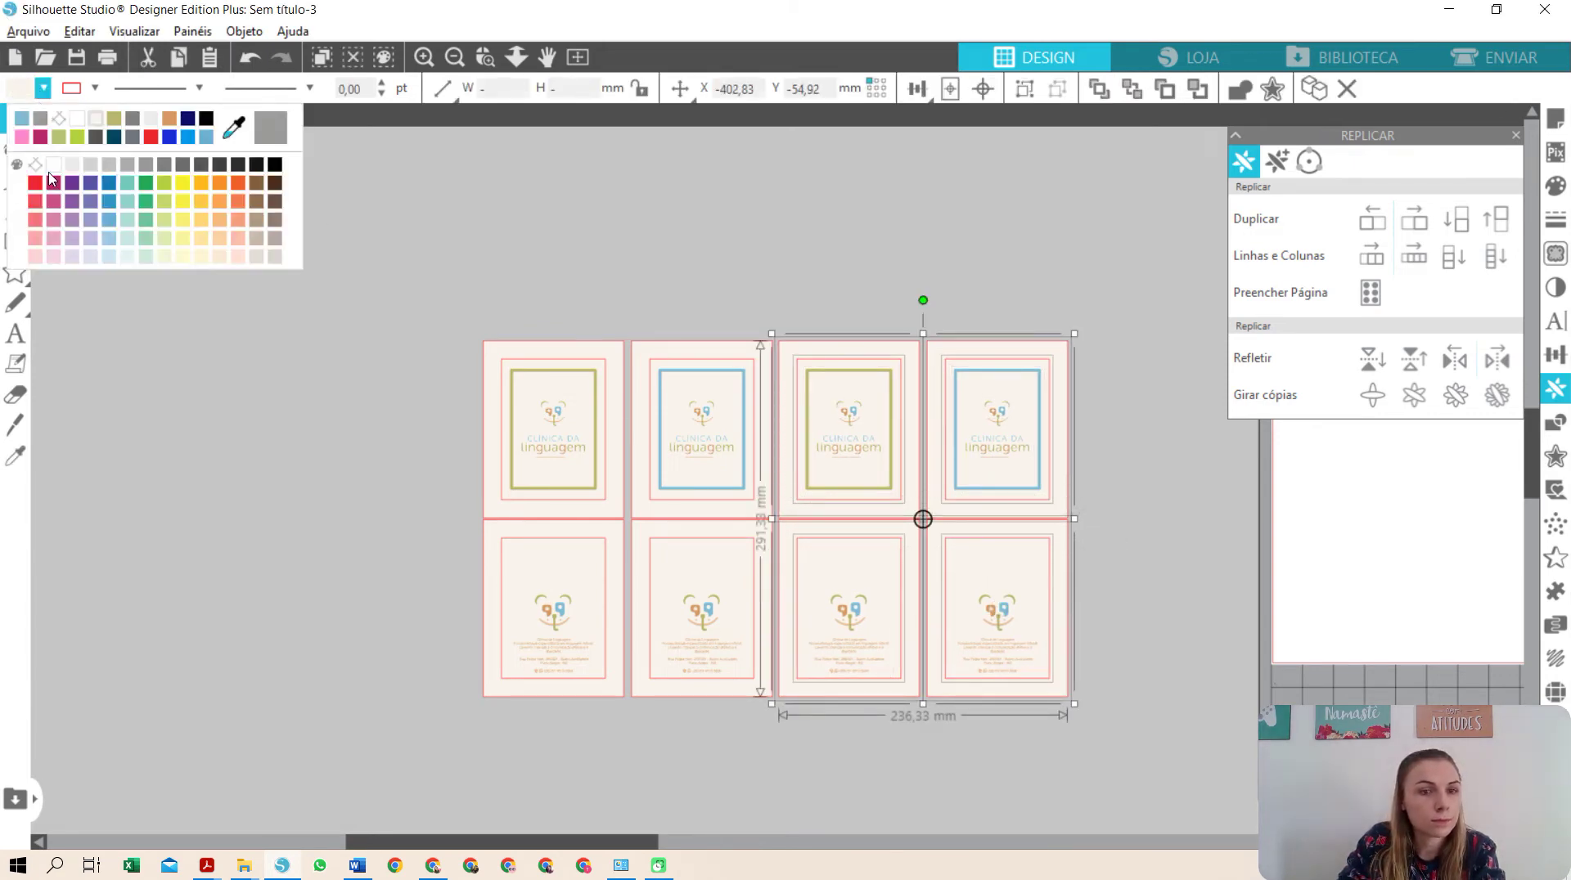
left_click(51, 169)
left_click(995, 293)
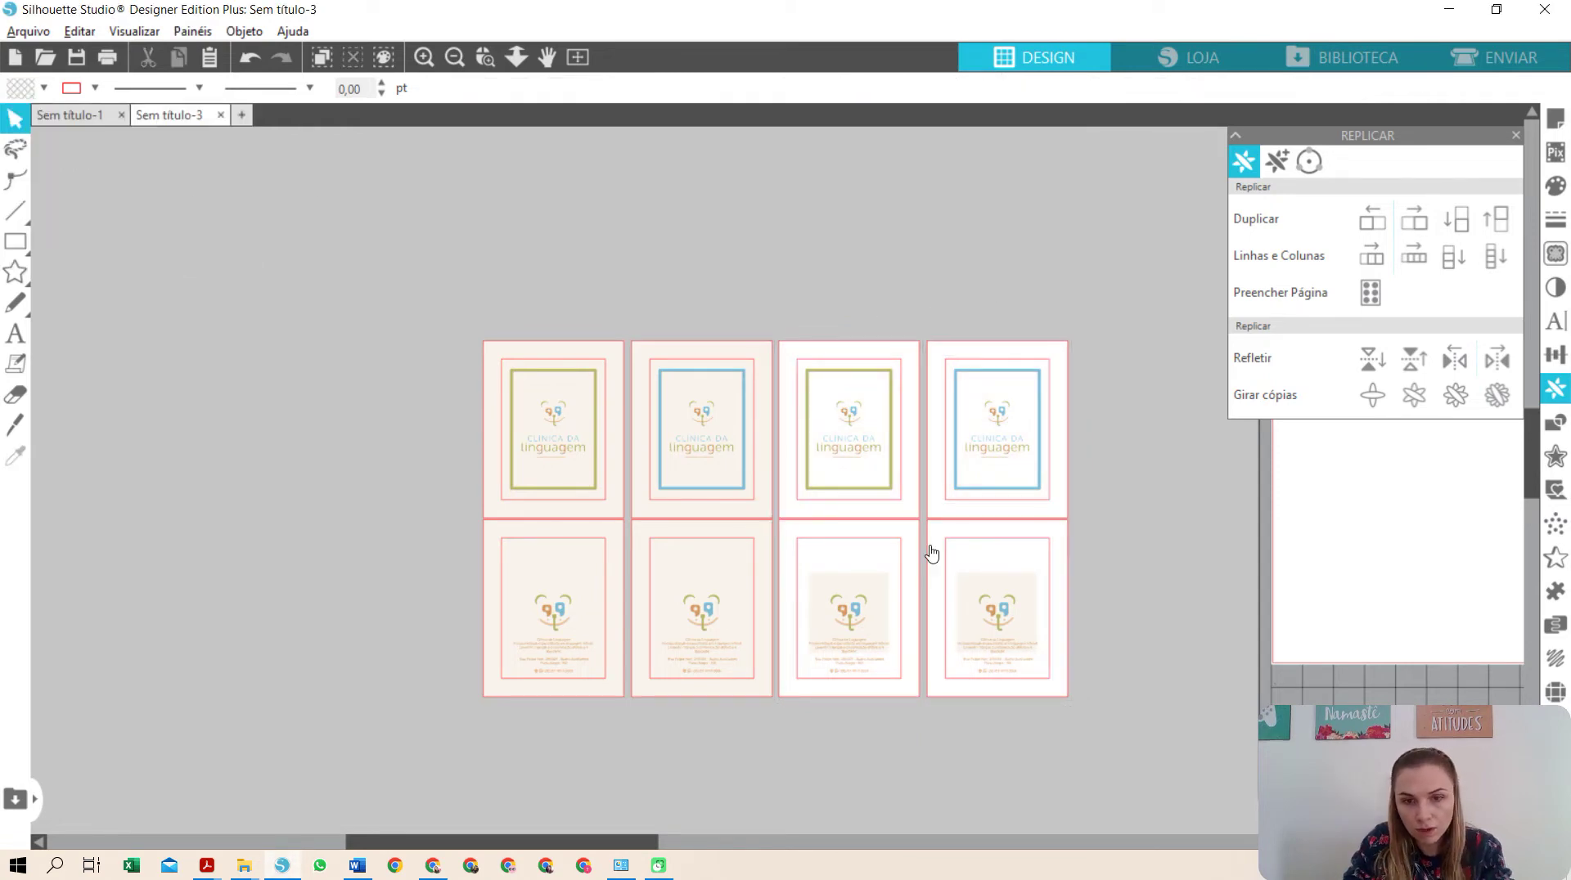
- Bring the simboloCOLORIDO_CL_Prancheta 1 image from the imagens folder into the layout at the first white back cover
key("alt+Tab")
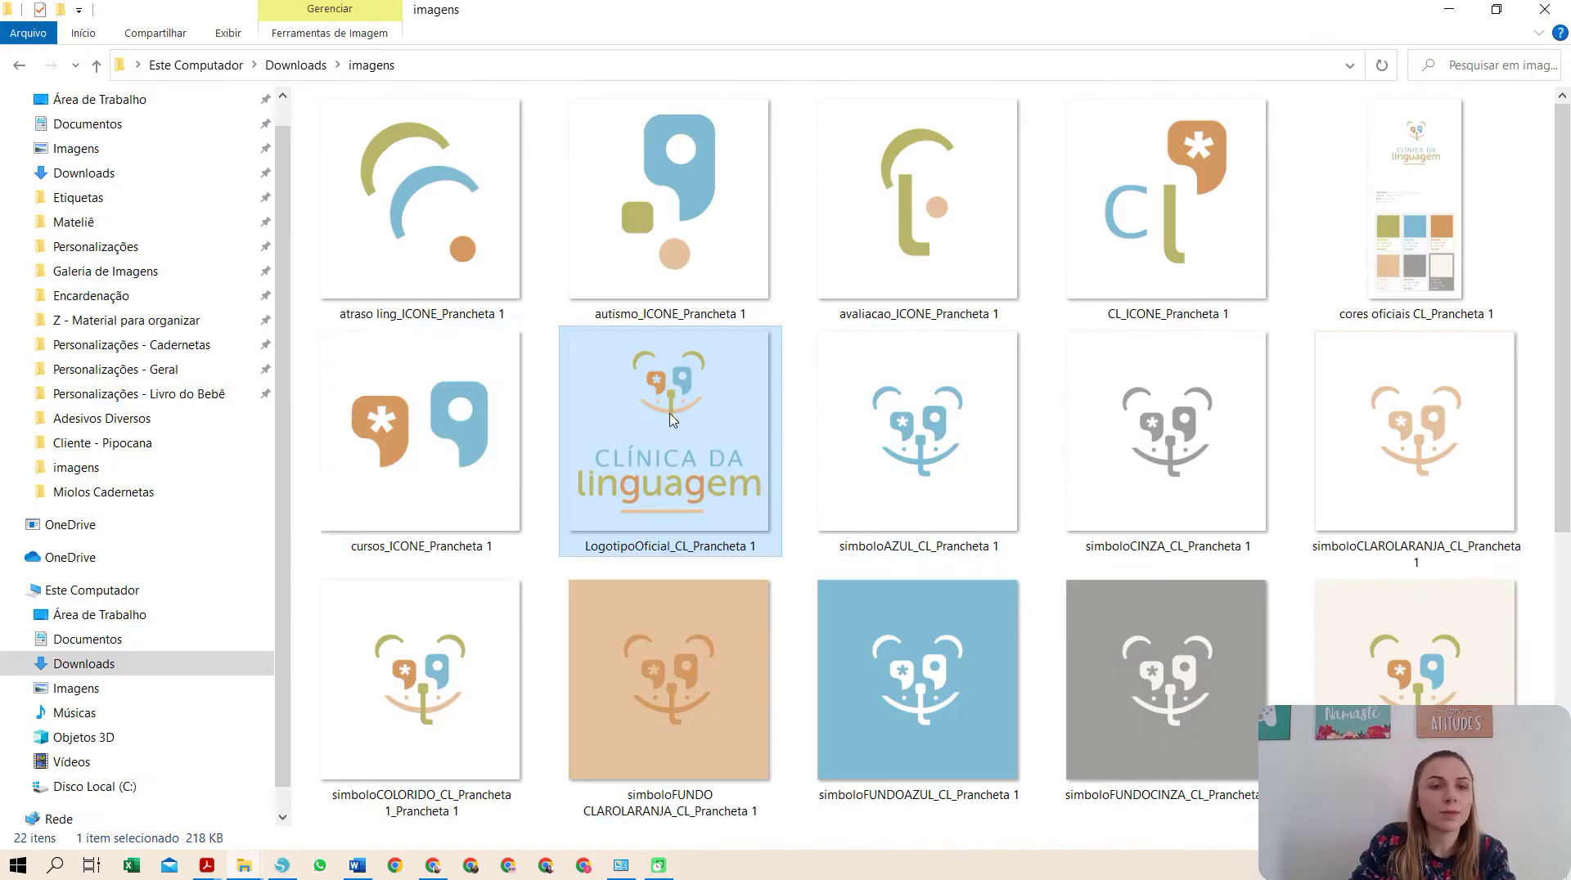
left_click_drag(442, 736, 830, 642)
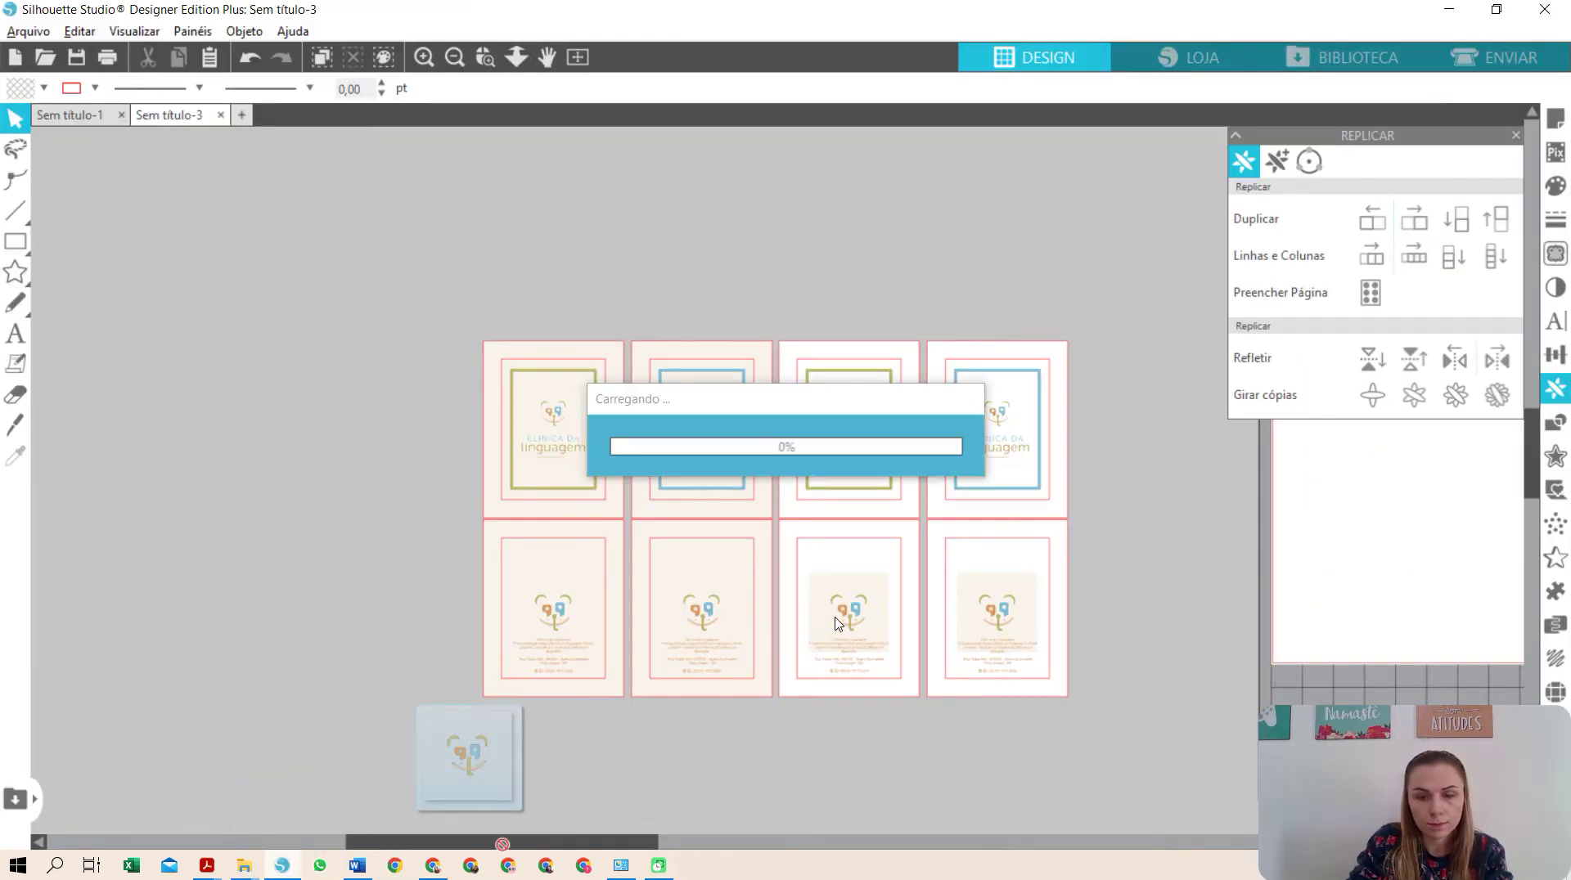
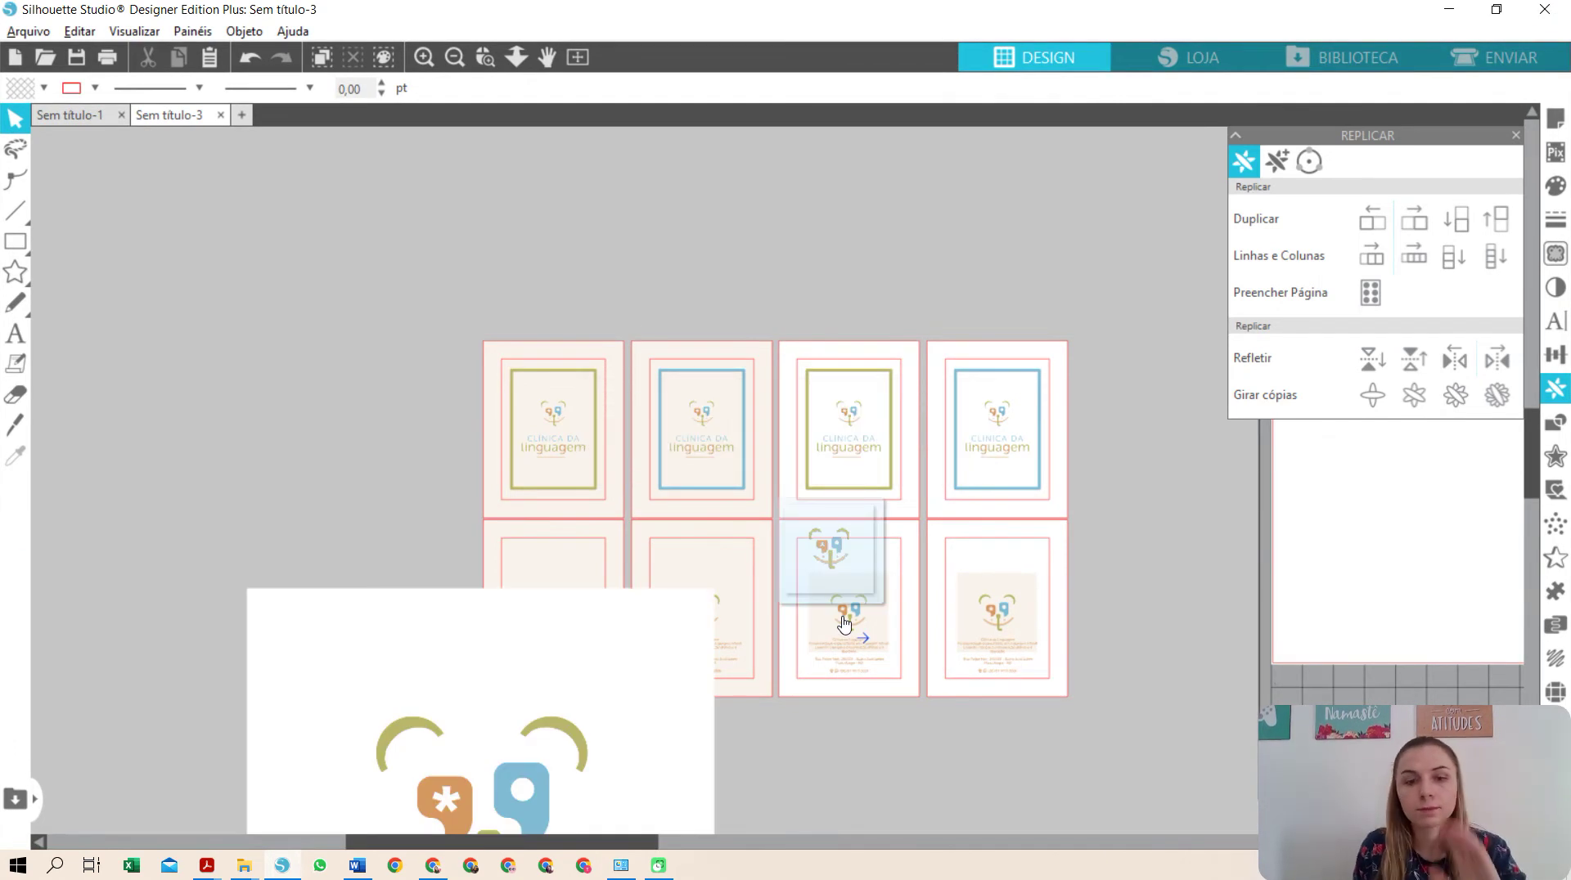
- Apply the dropped logo image to the first white back cover's artwork and ungroup its logo from the contact text
left_click_drag(844, 624, 844, 624)
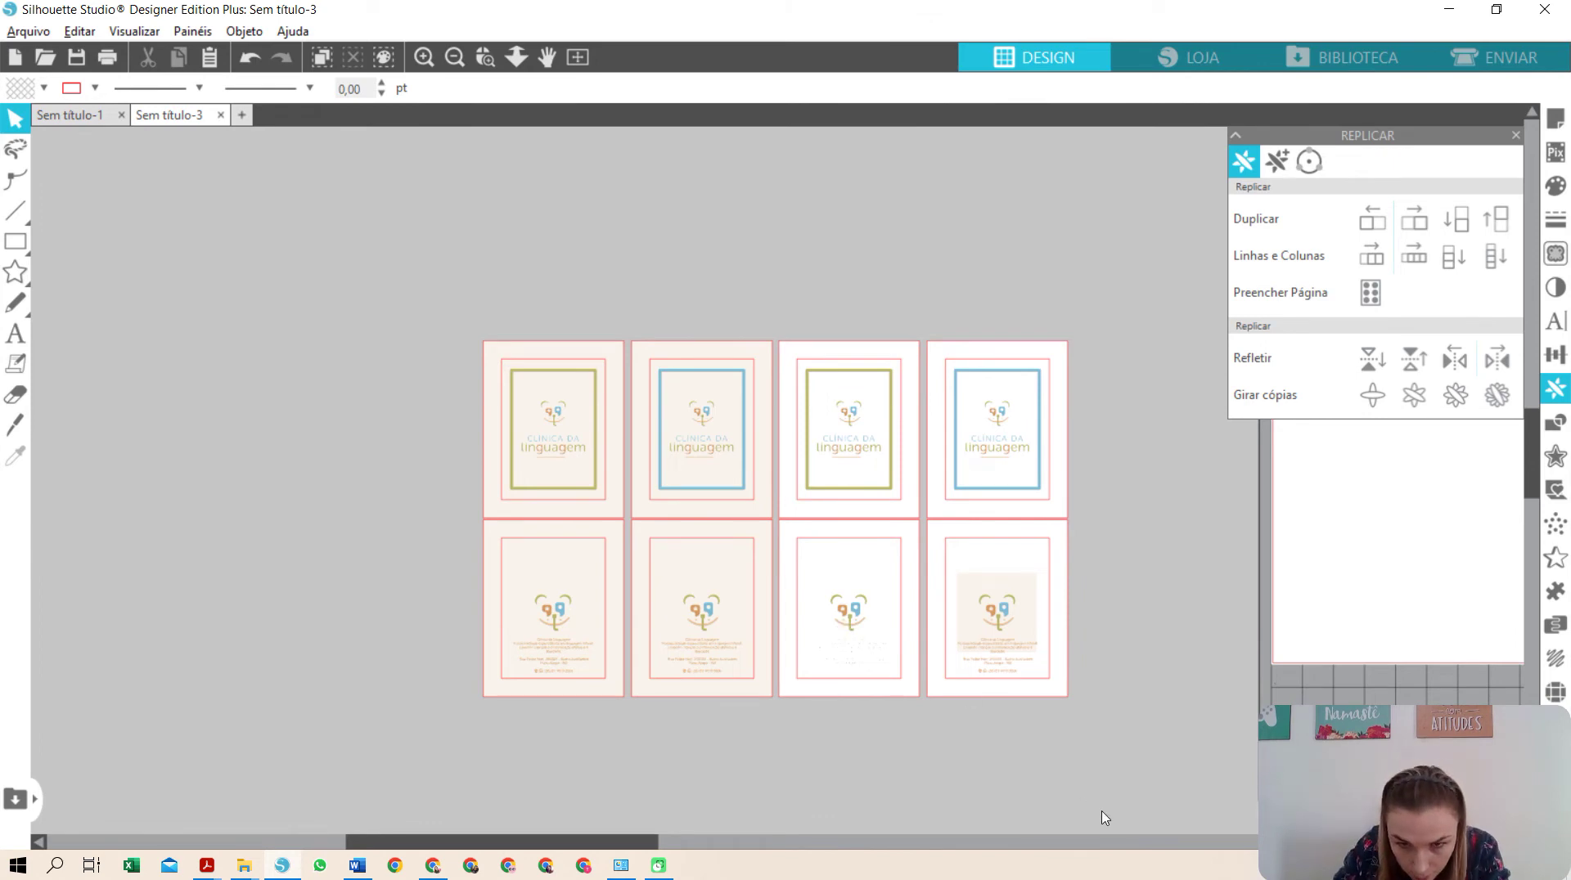
left_click(485, 57)
left_click(868, 645)
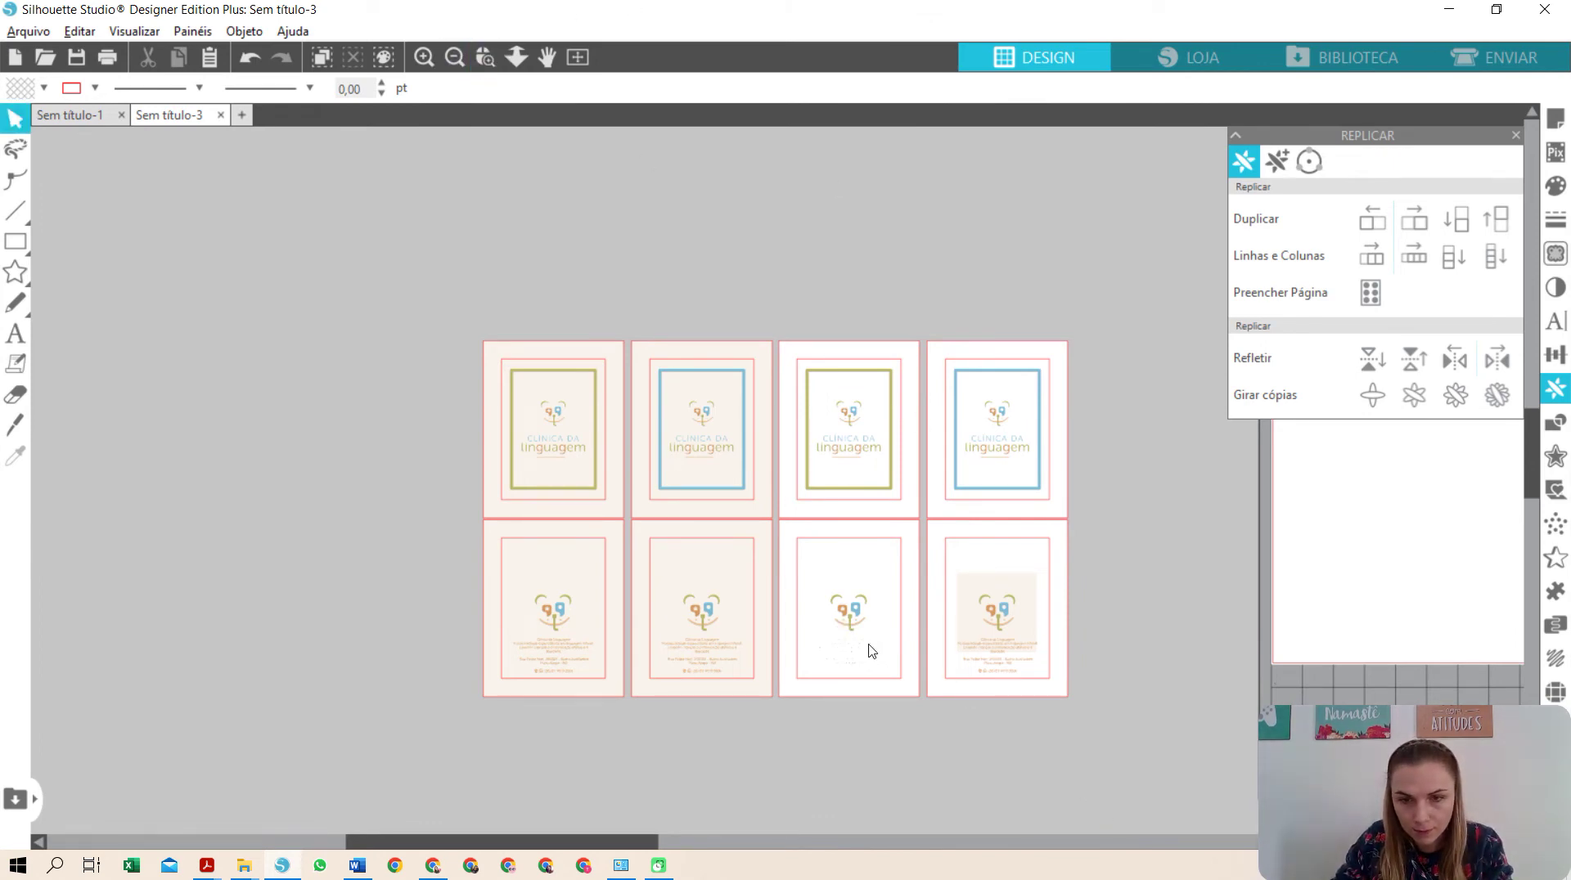
scroll(872, 651, "up", 3)
left_click(726, 376)
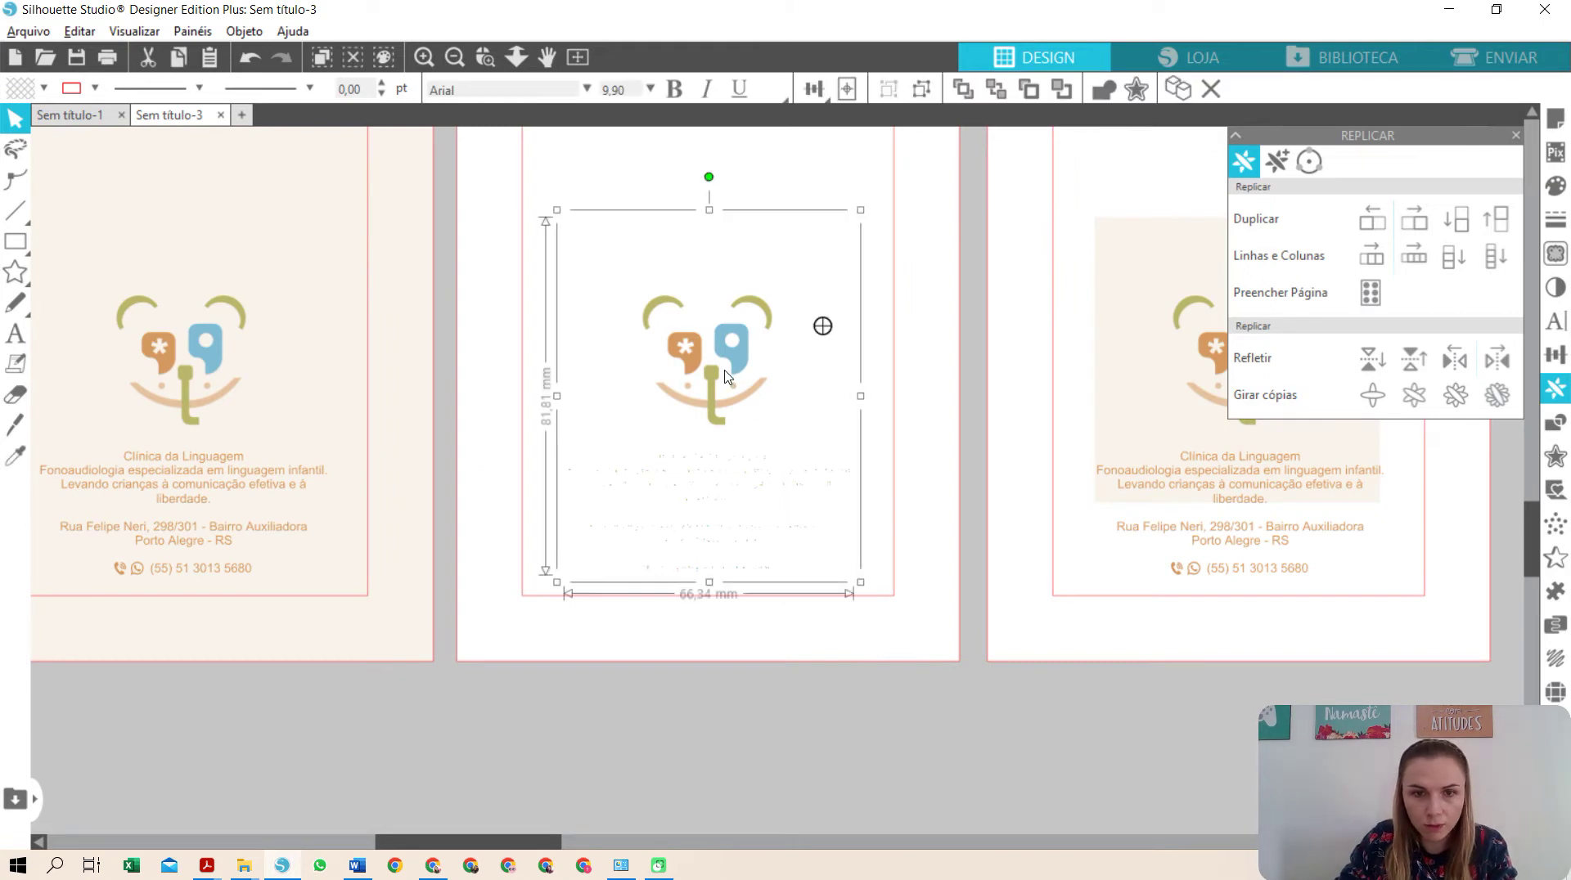
right_click(720, 285)
left_click(769, 620)
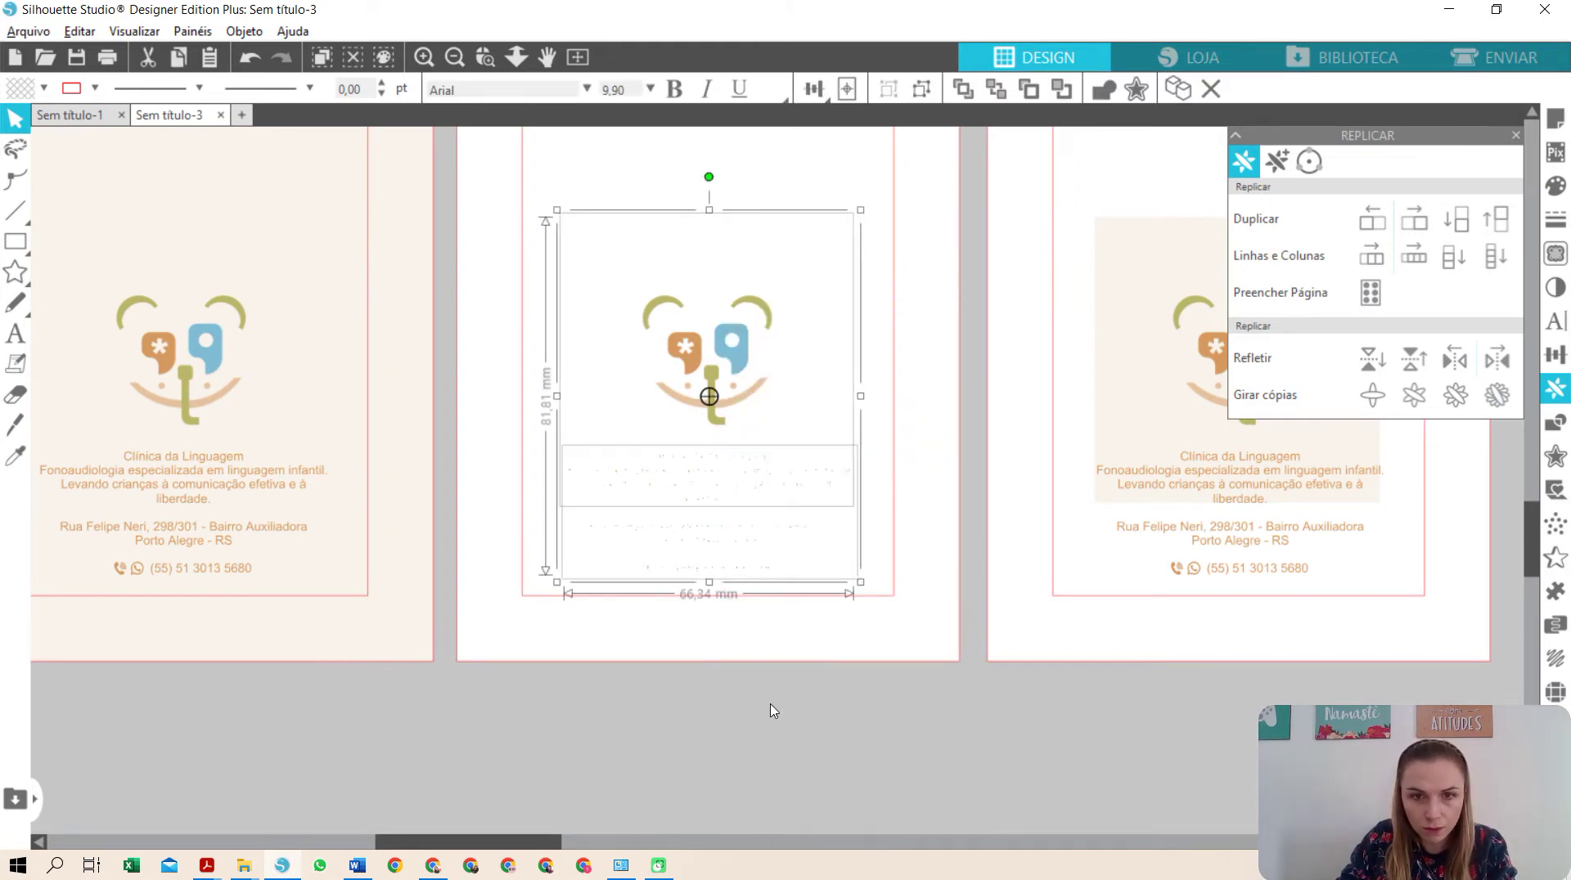
left_click(772, 728)
- Fill the contact text on the first white back cover with the orange sampled from the beige cover's text
left_click(709, 537)
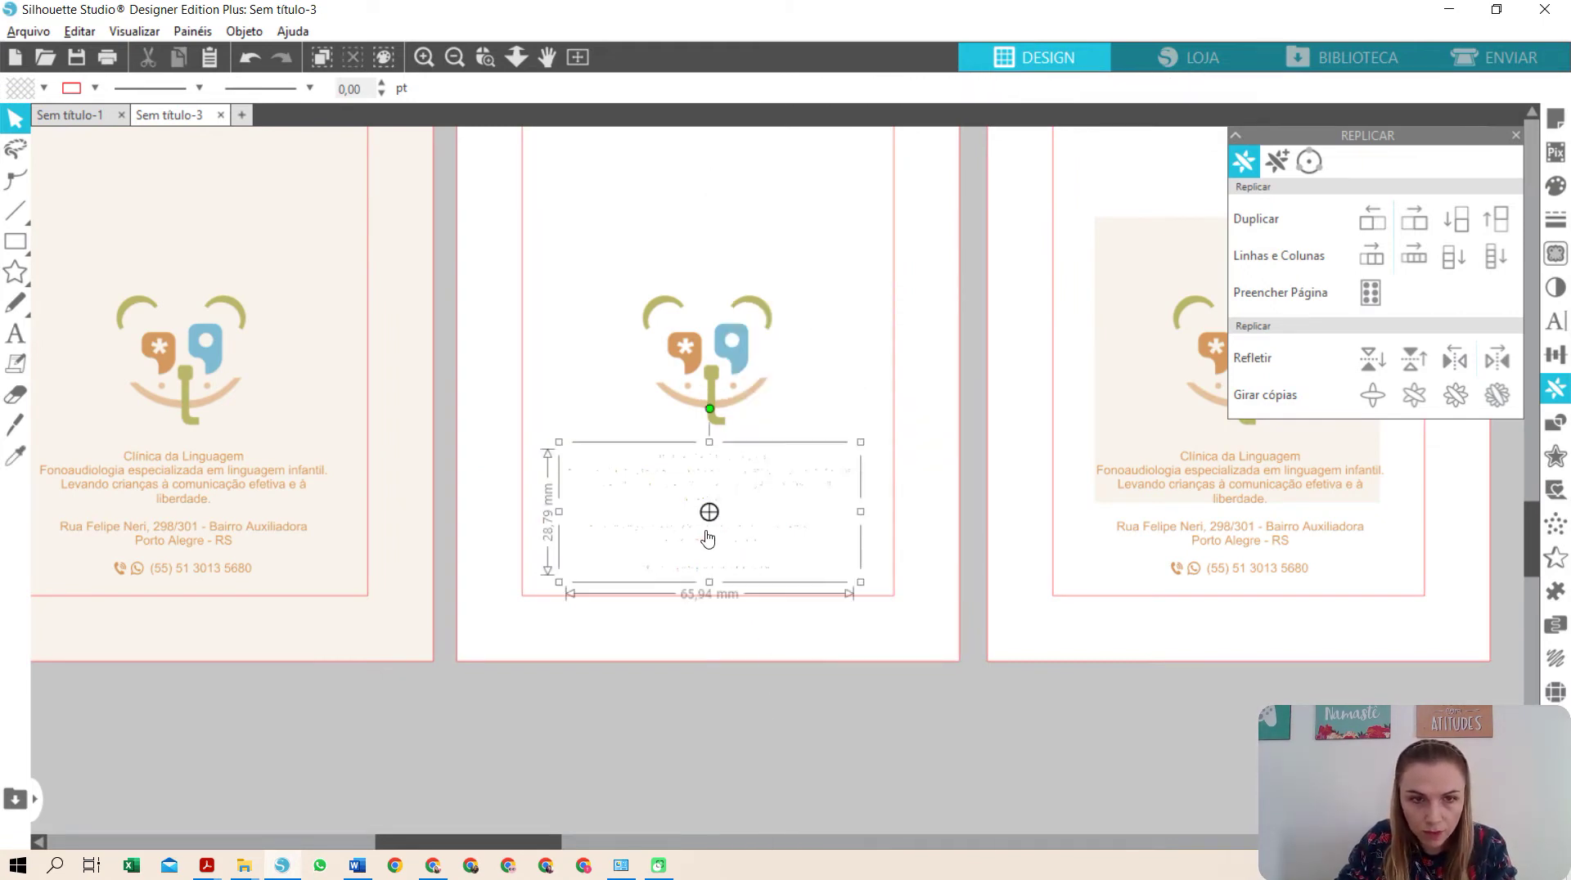
left_click(45, 88)
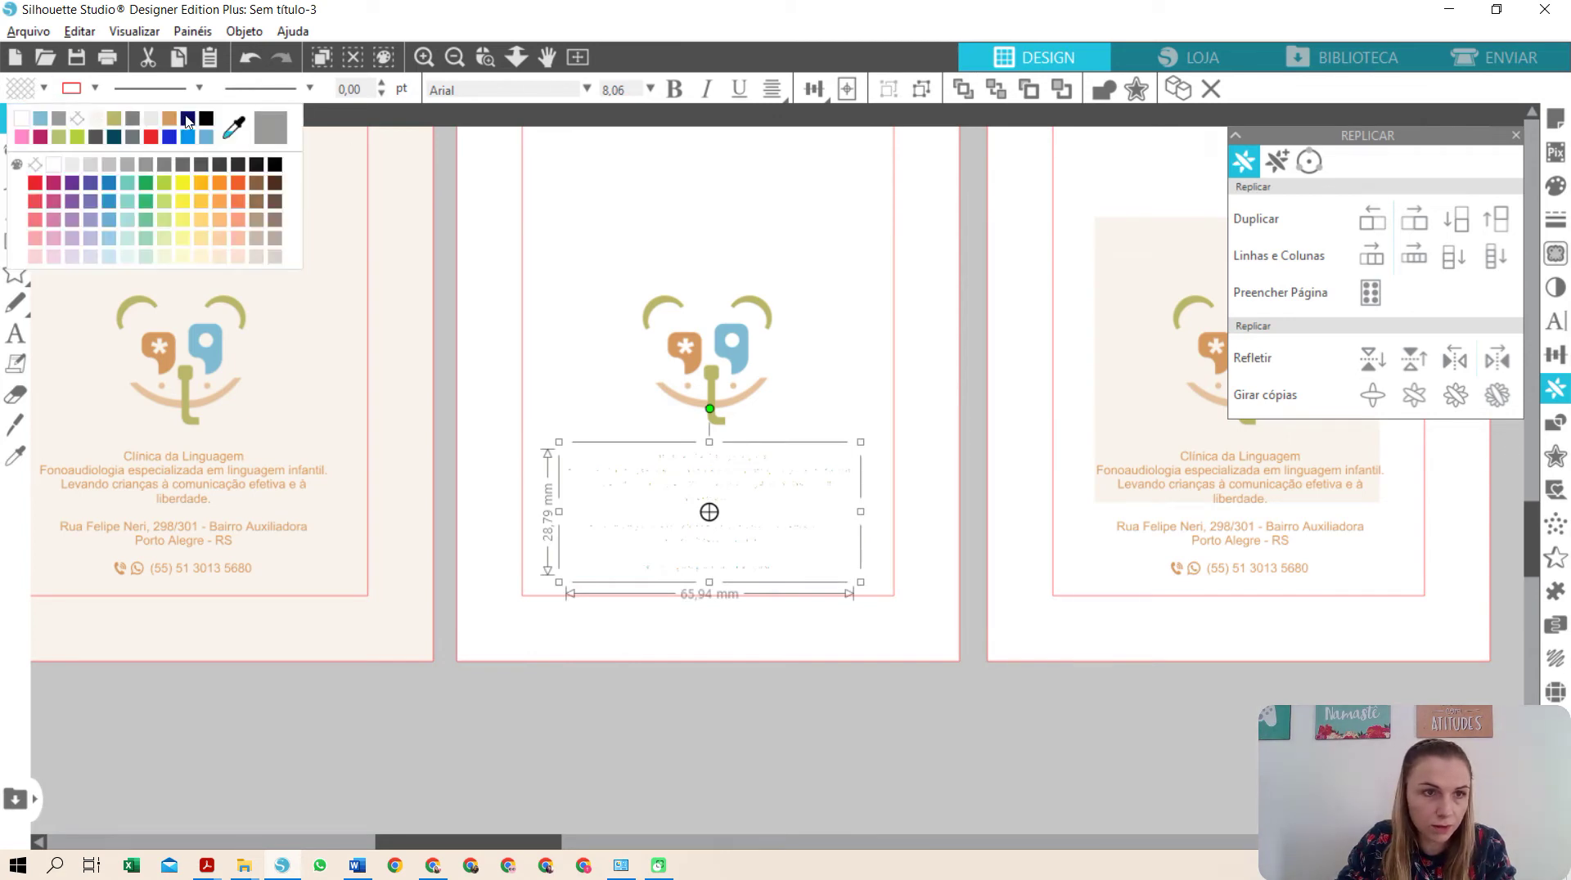
left_click(235, 127)
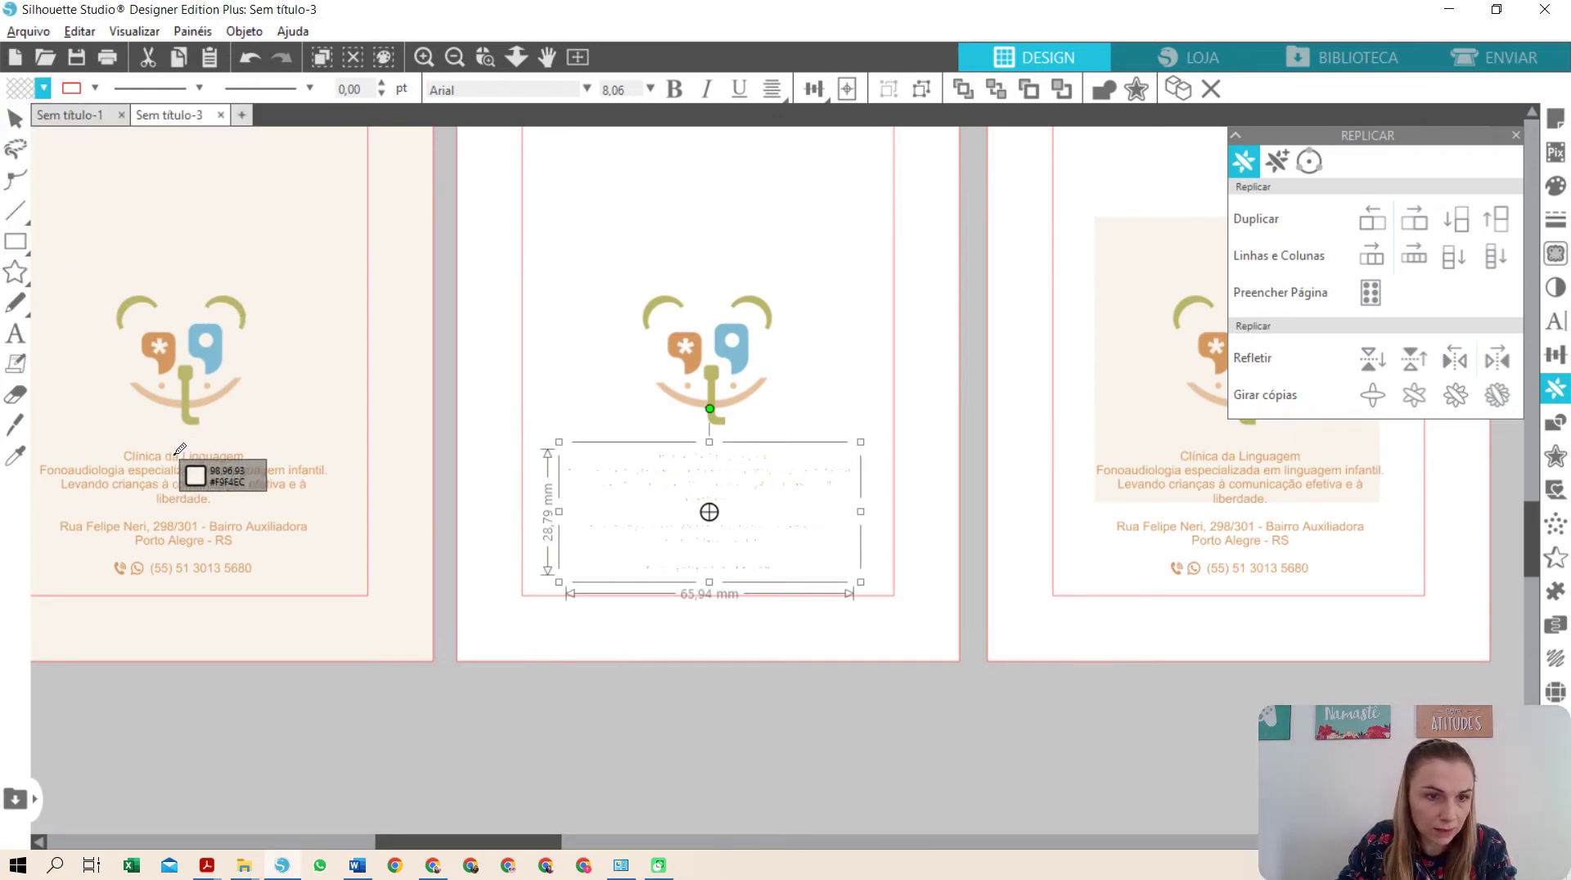
left_click(175, 456)
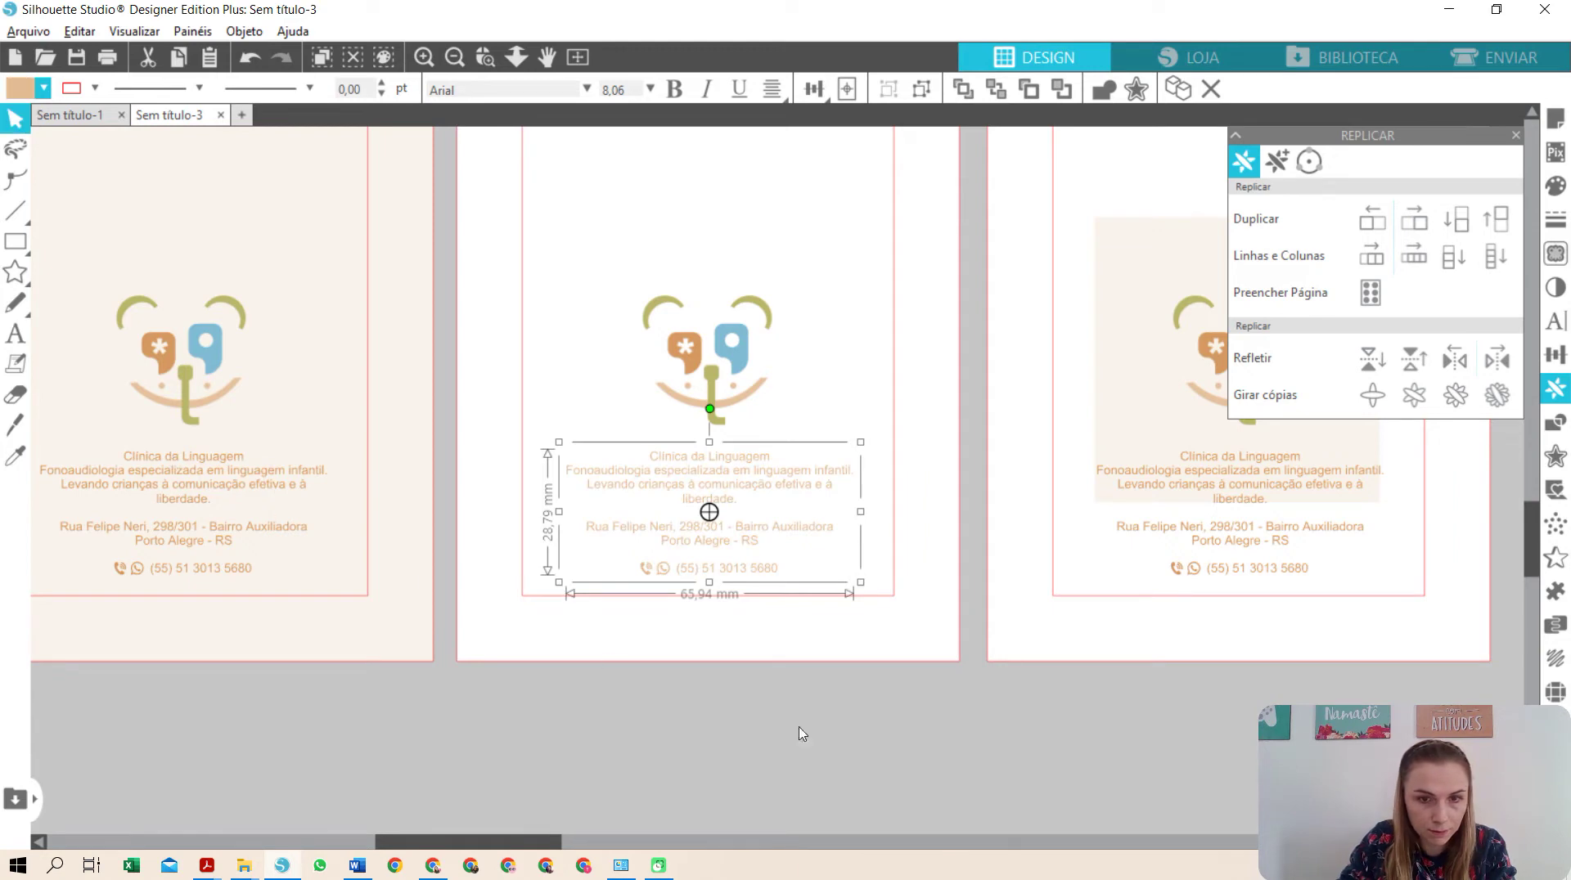
left_click(985, 799)
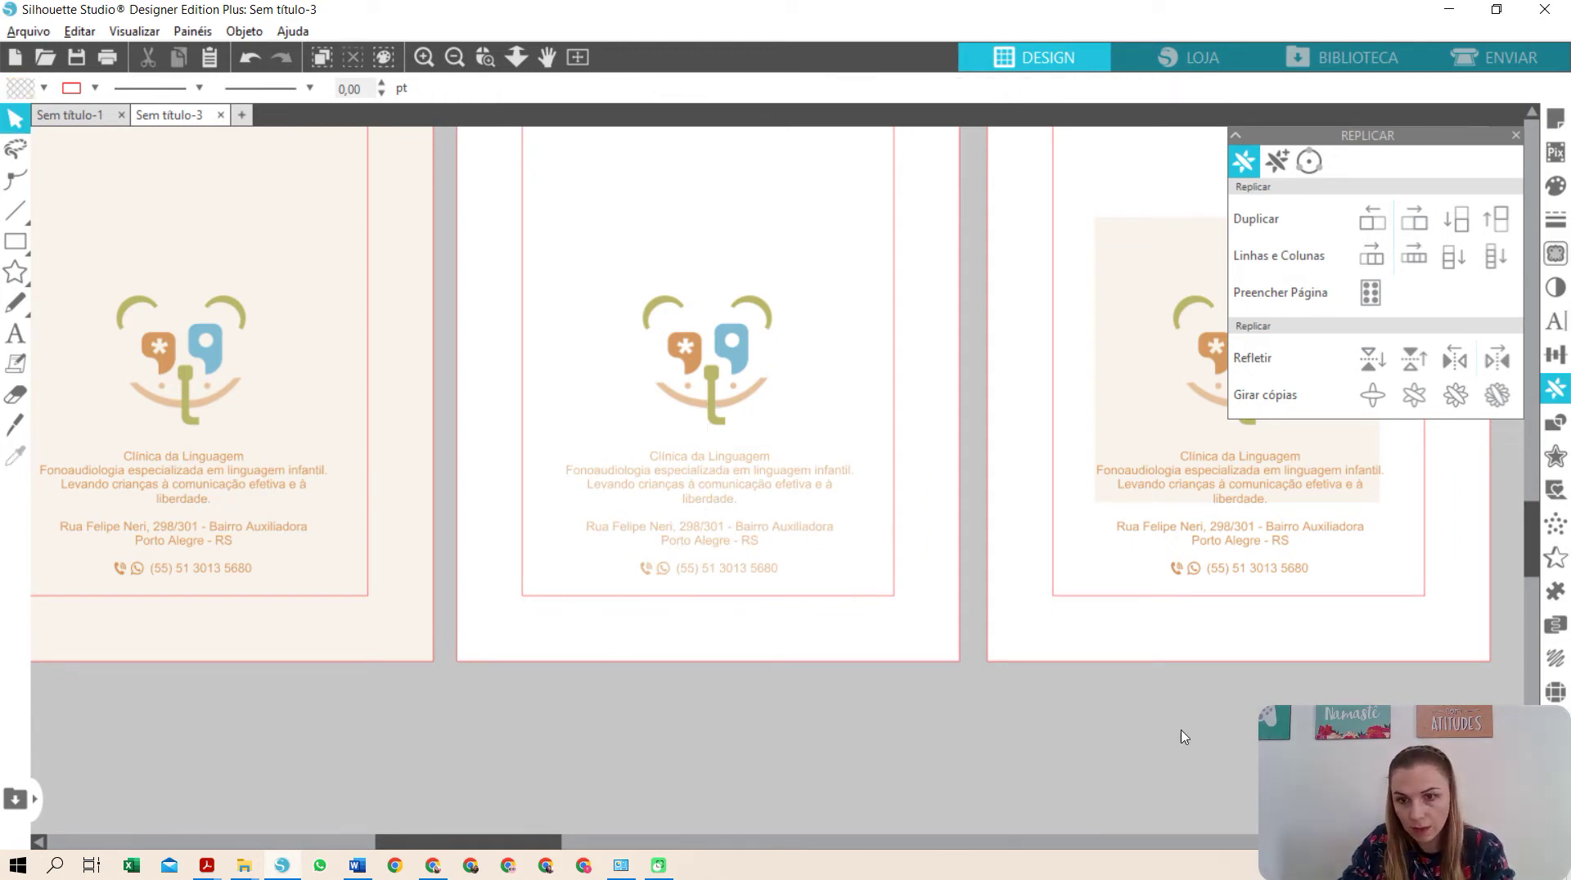
- Delete the second white back cover, which still has the beige logo background
left_click(1171, 497)
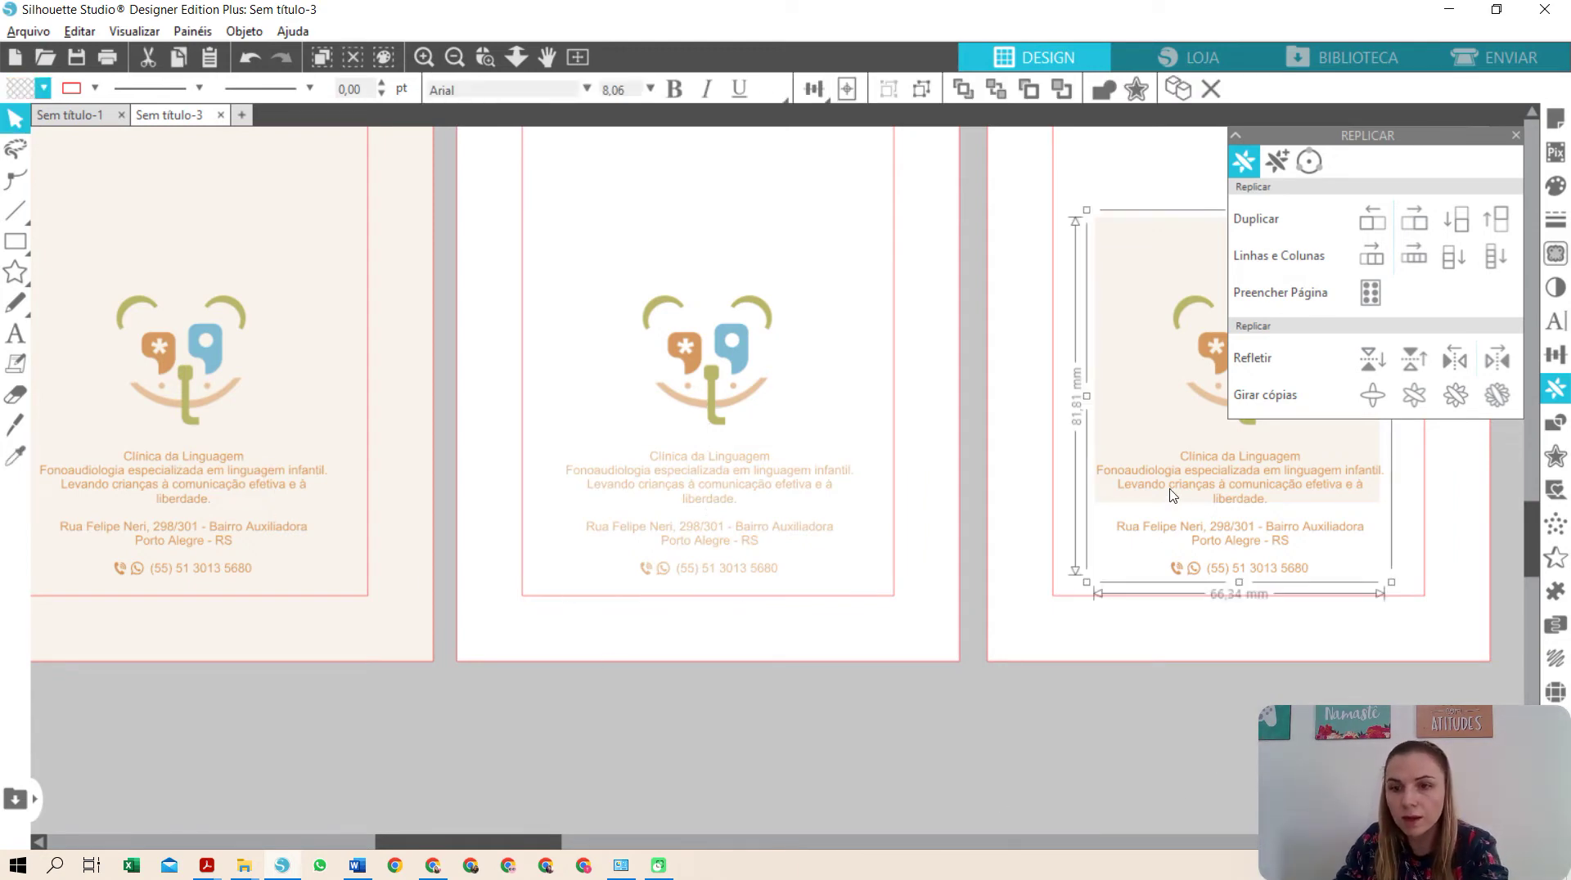
left_click(1184, 536)
key("Delete")
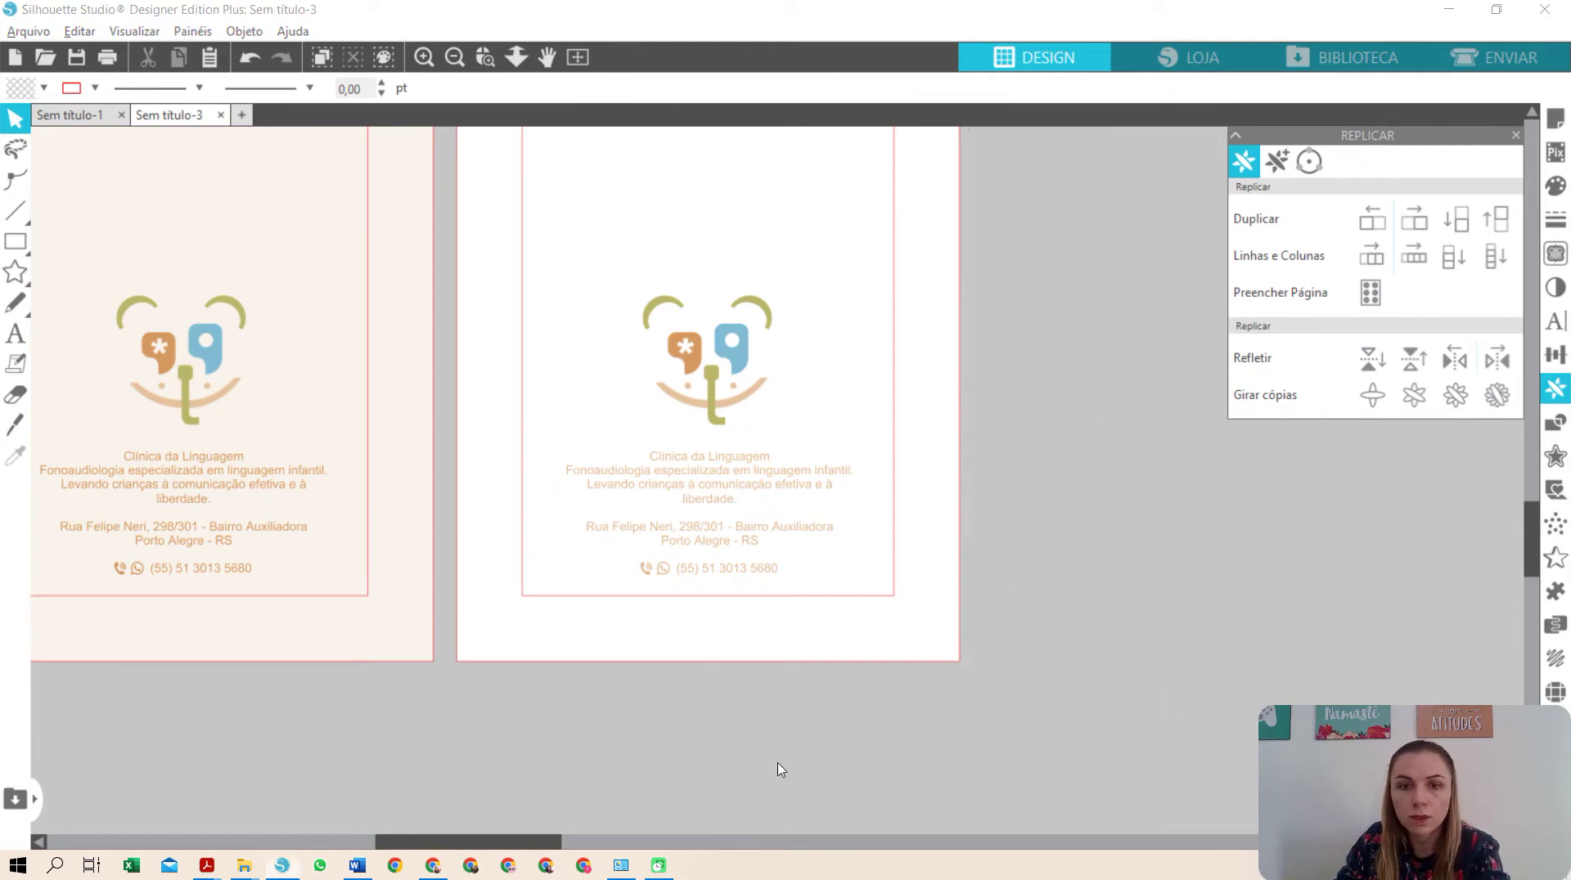
- Duplicate the corrected white back cover to the right and nudge the copy to leave a small gap
left_click(701, 344)
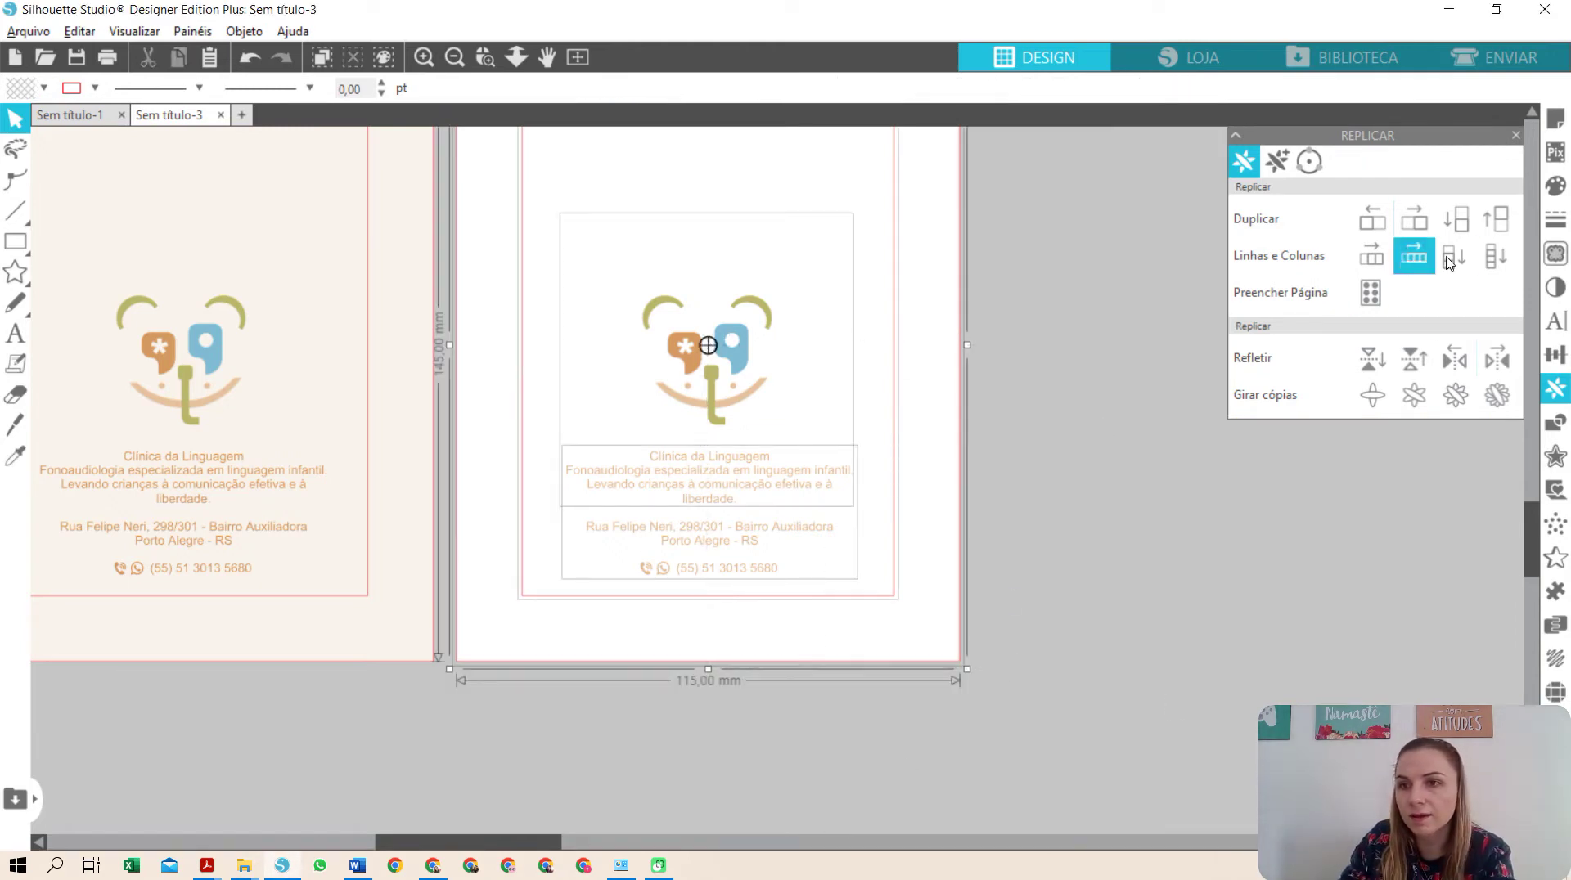
left_click(1417, 229)
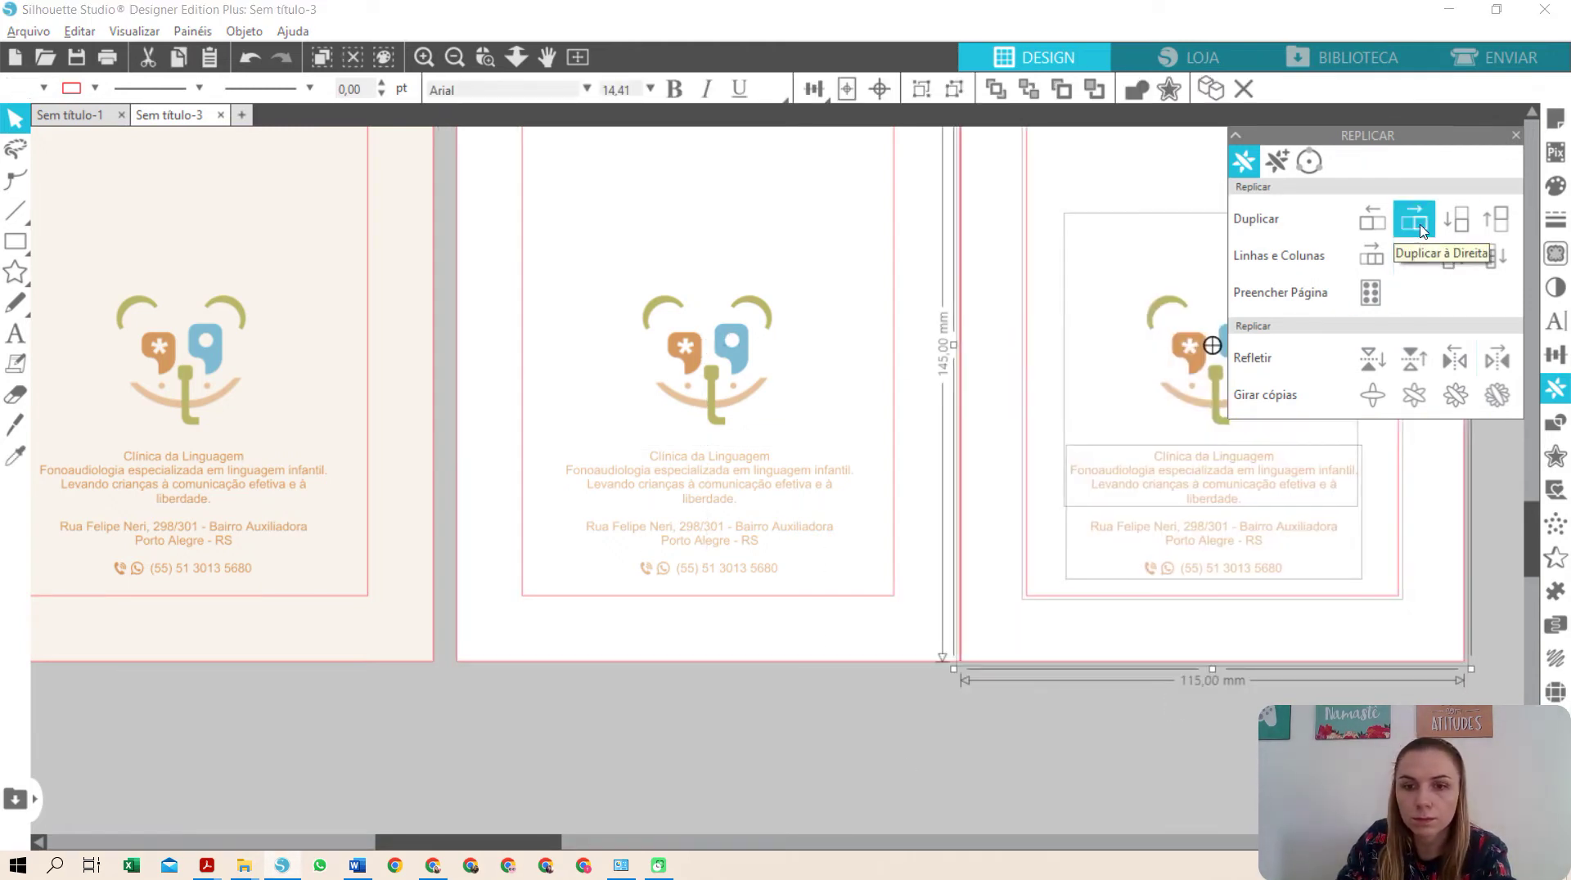
left_click(454, 56)
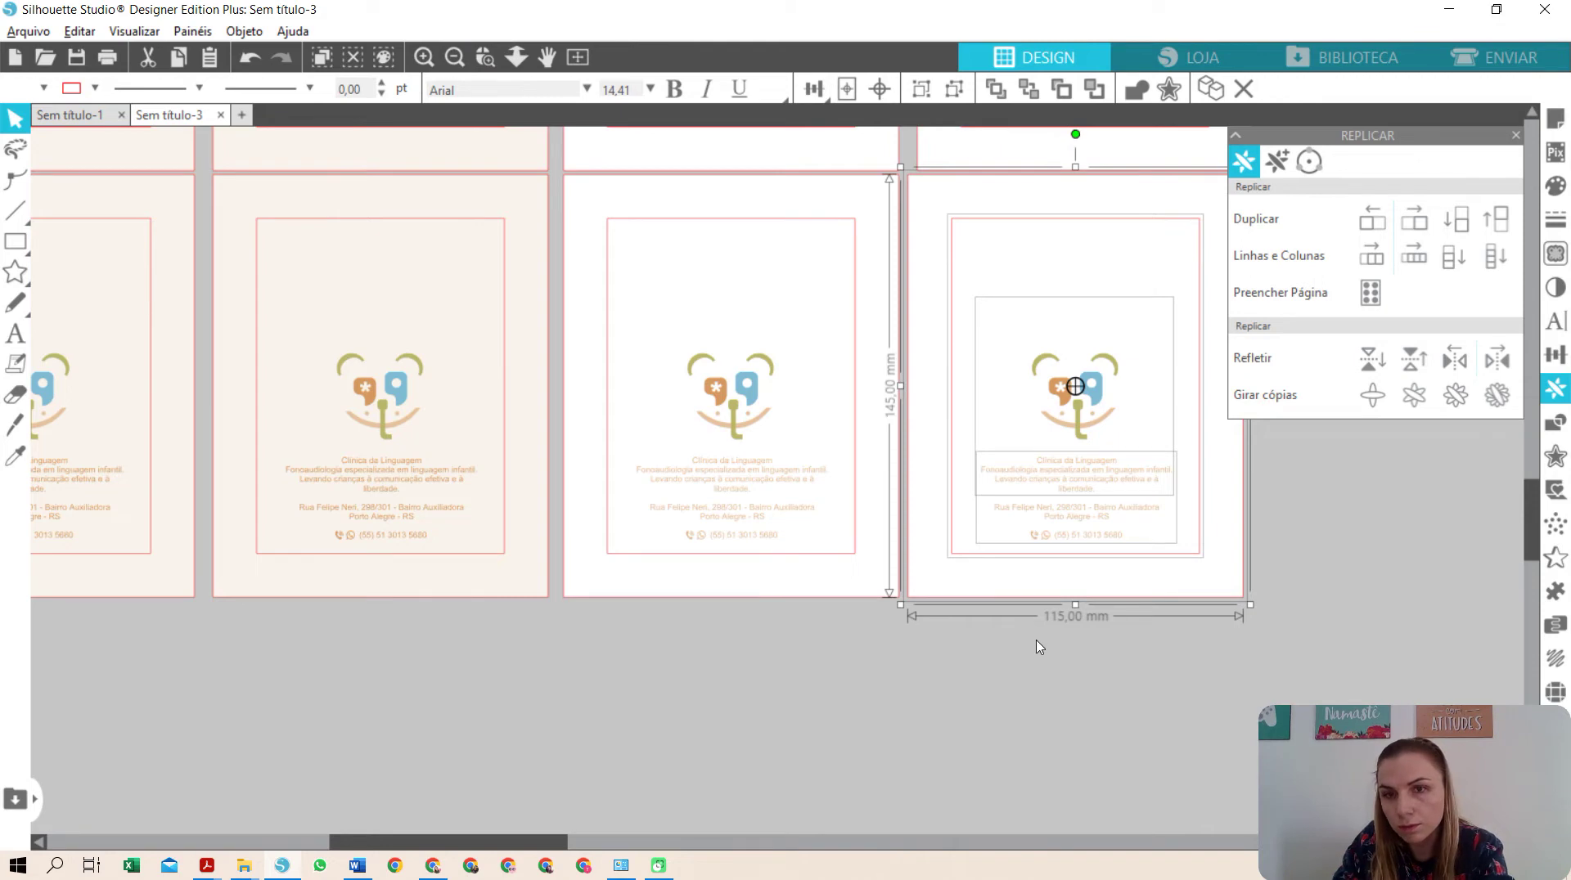
left_click_drag(1088, 694, 1057, 318)
key("Right")
key("Right")
key("Right")
key("Right")
key("Right")
key("Right")
key("Right")
key("Right")
key("Right")
key("Right")
key("Right")
key("Right")
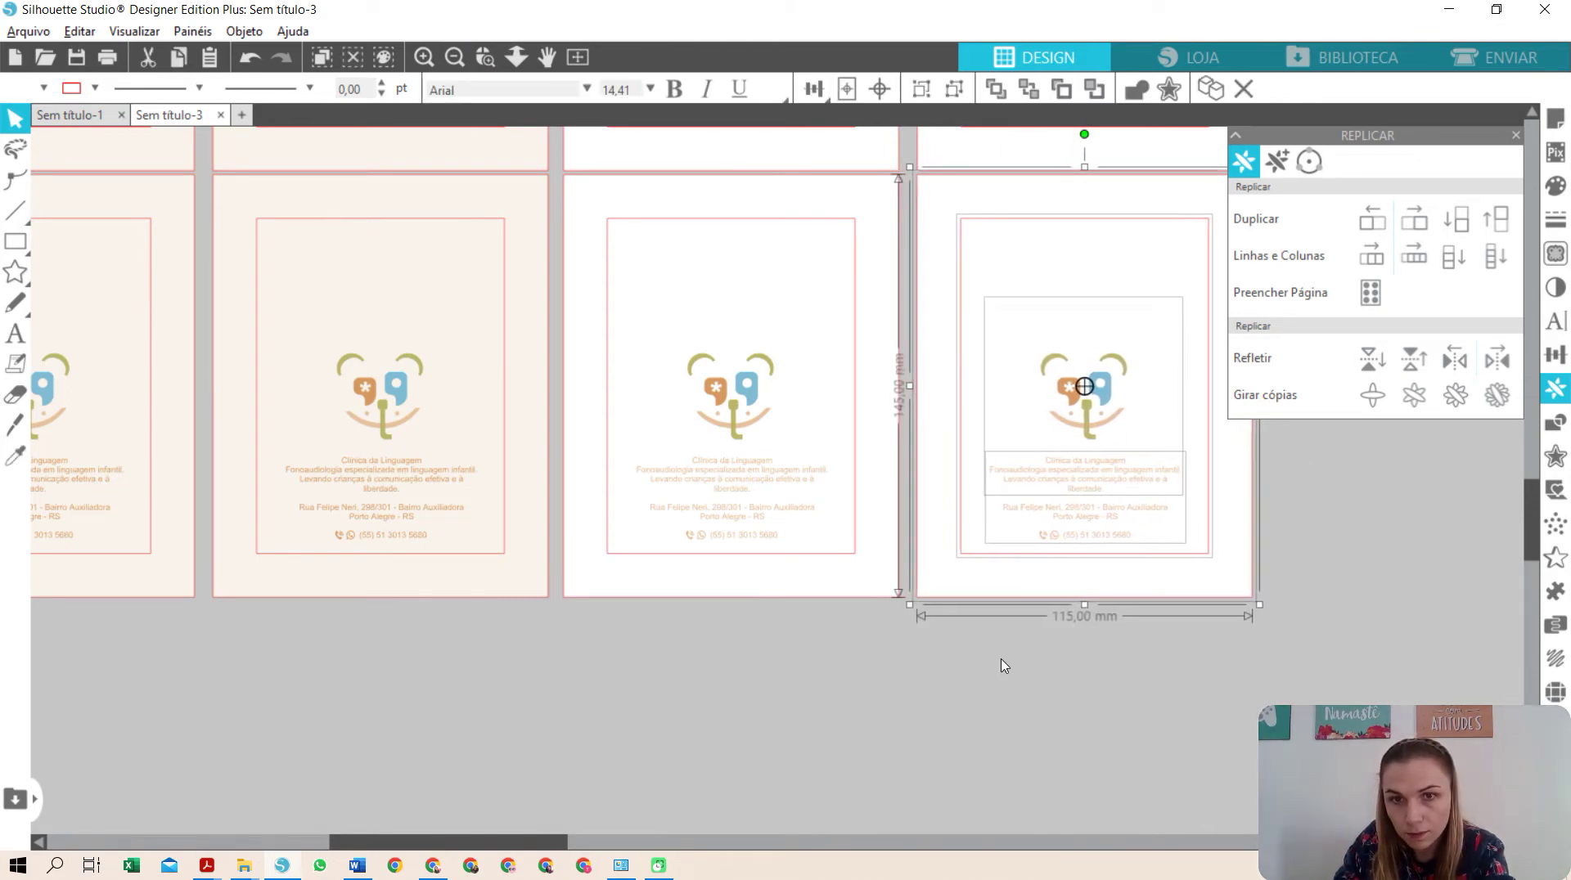
left_click(1004, 658)
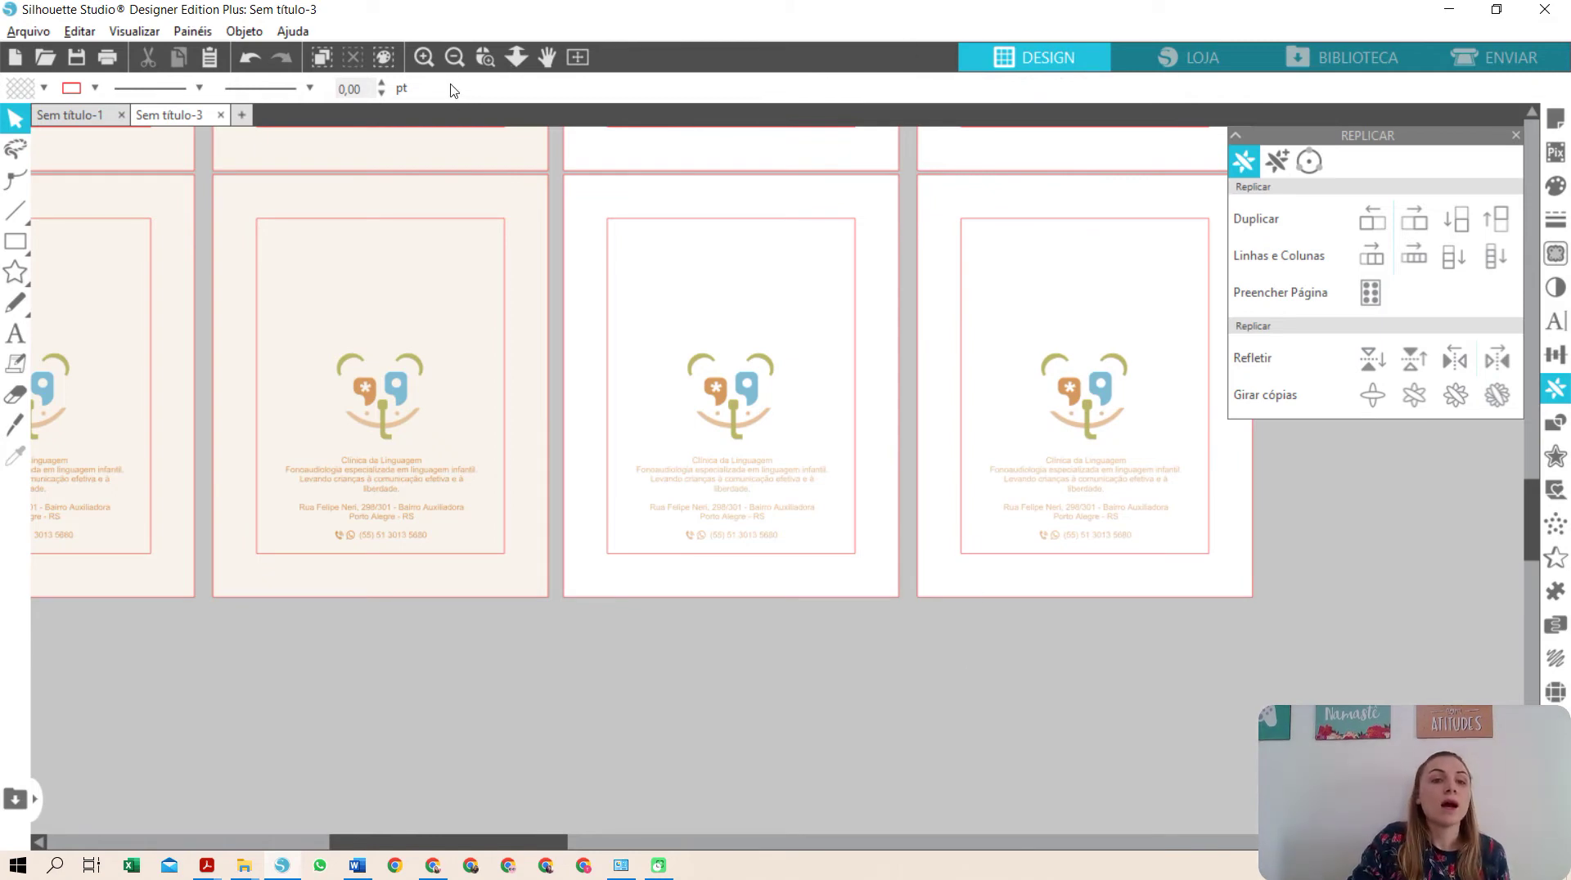
- Copy the two patterned pages from the Sem título-1 document into Sem título-3
left_click(454, 56)
left_click(454, 56)
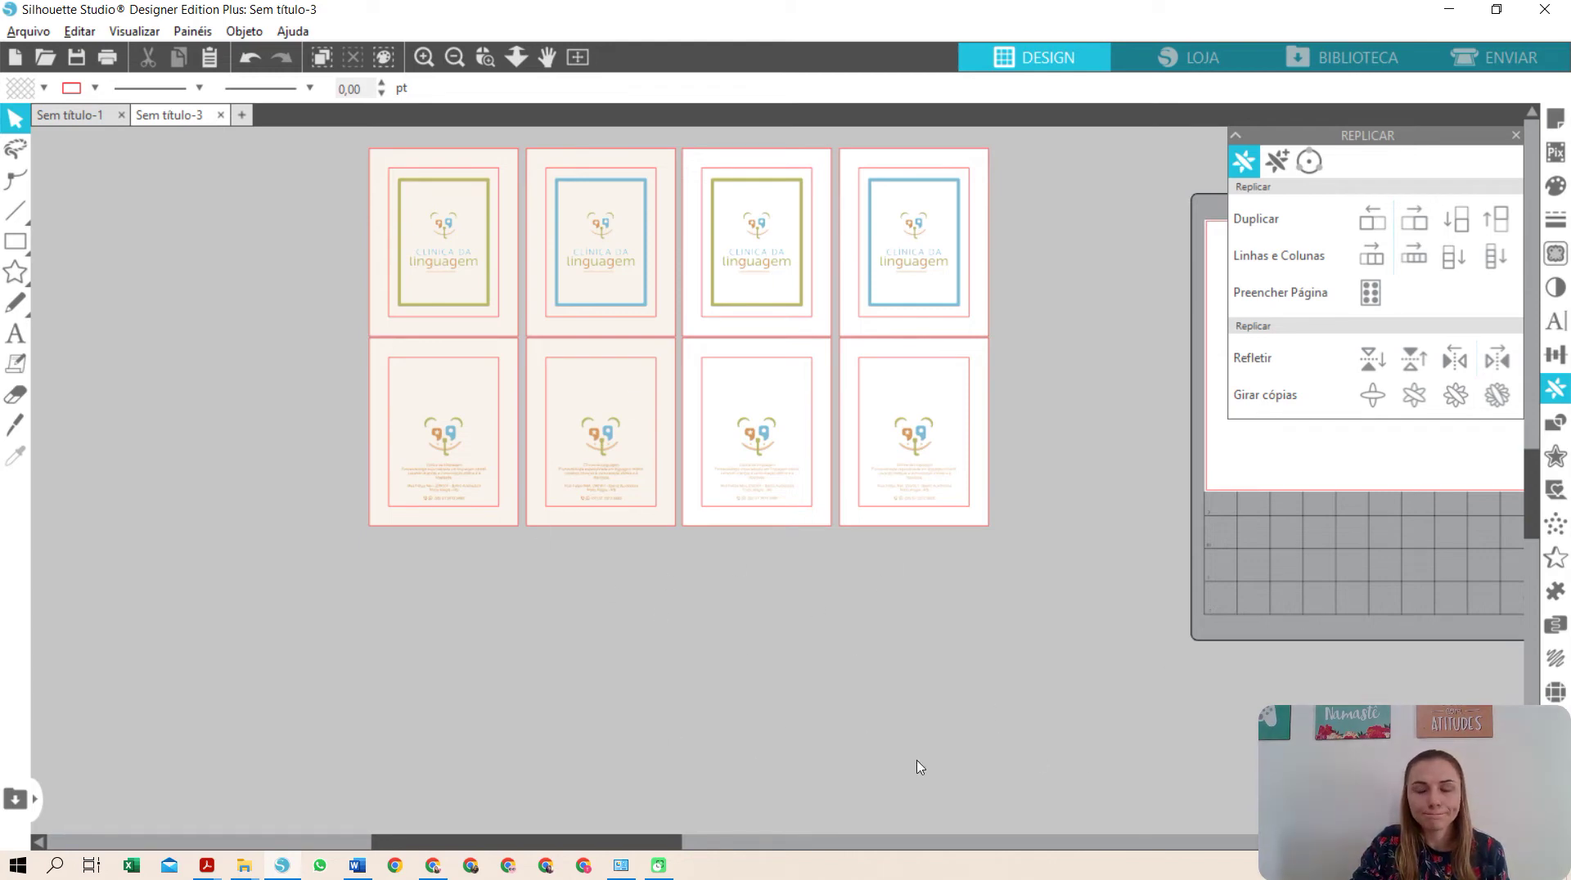
left_click(65, 121)
scroll(384, 614, "down", 3)
left_click(505, 658)
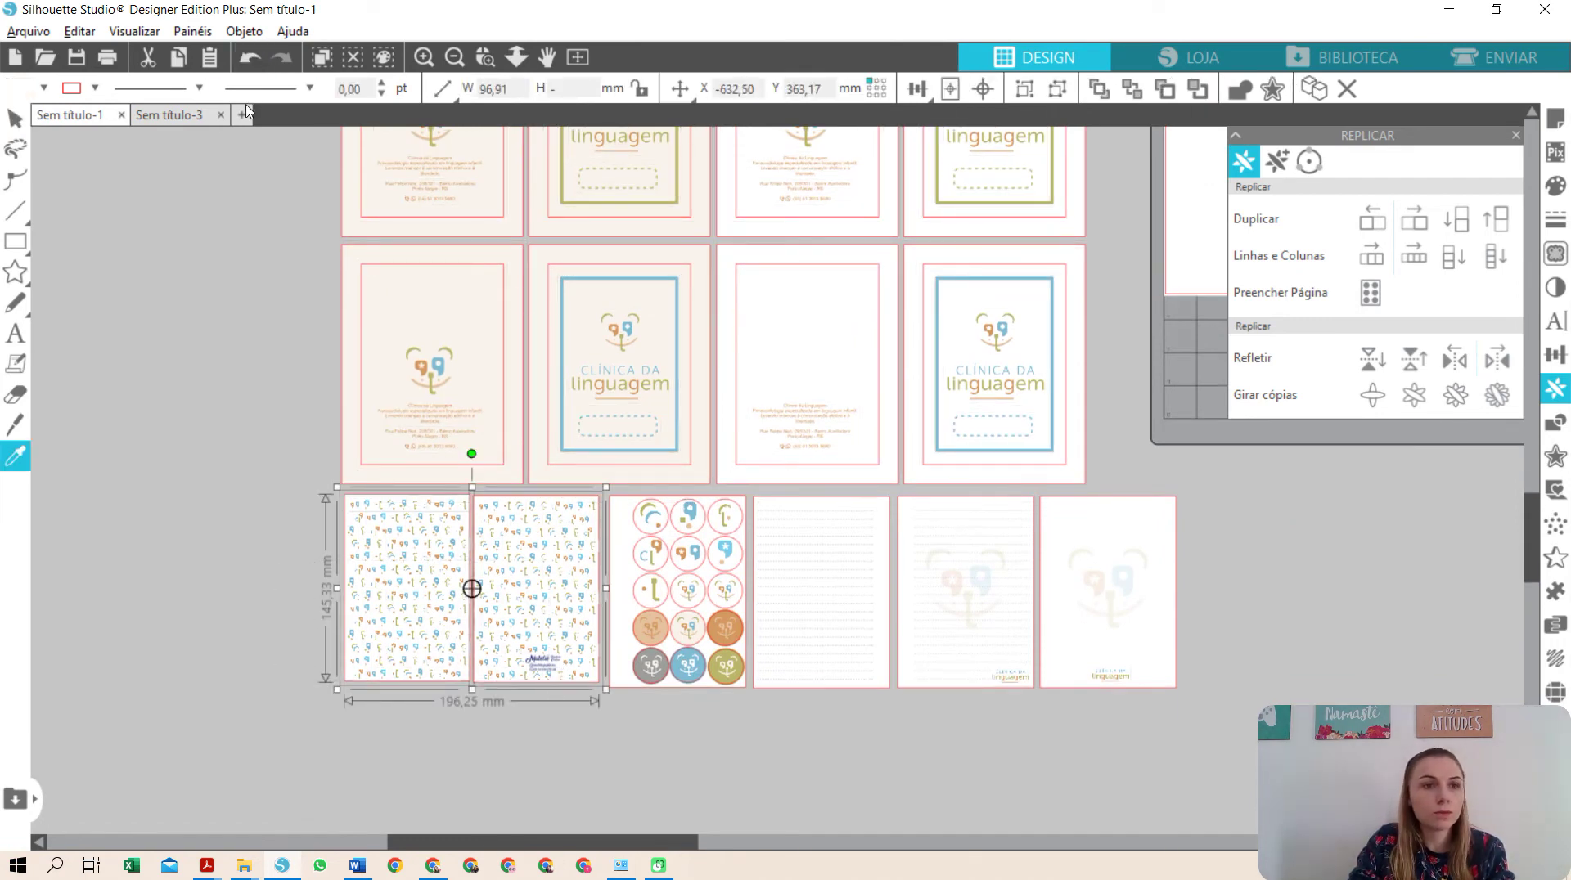
left_click(186, 120)
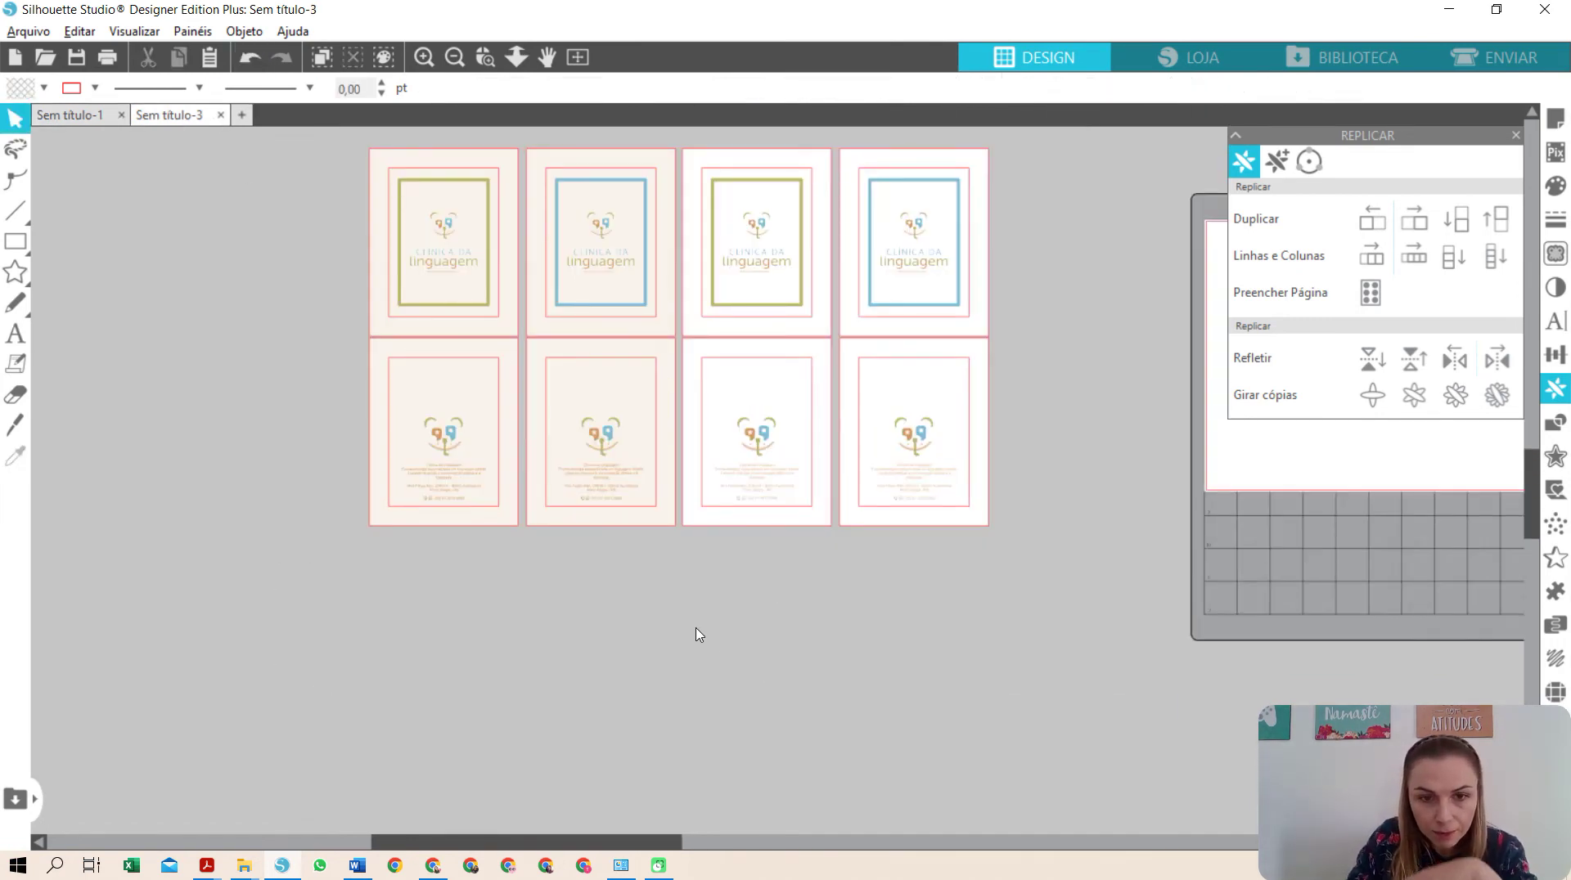
key("ctrl+v")
- Scale the plain patterned page down to about 73 × 103 mm and place it below the covers
left_click(820, 685)
left_click_drag(760, 592, 470, 544)
left_click(504, 549)
left_click_drag(528, 558, 479, 667)
left_click_drag(473, 635, 728, 645)
left_click(470, 593)
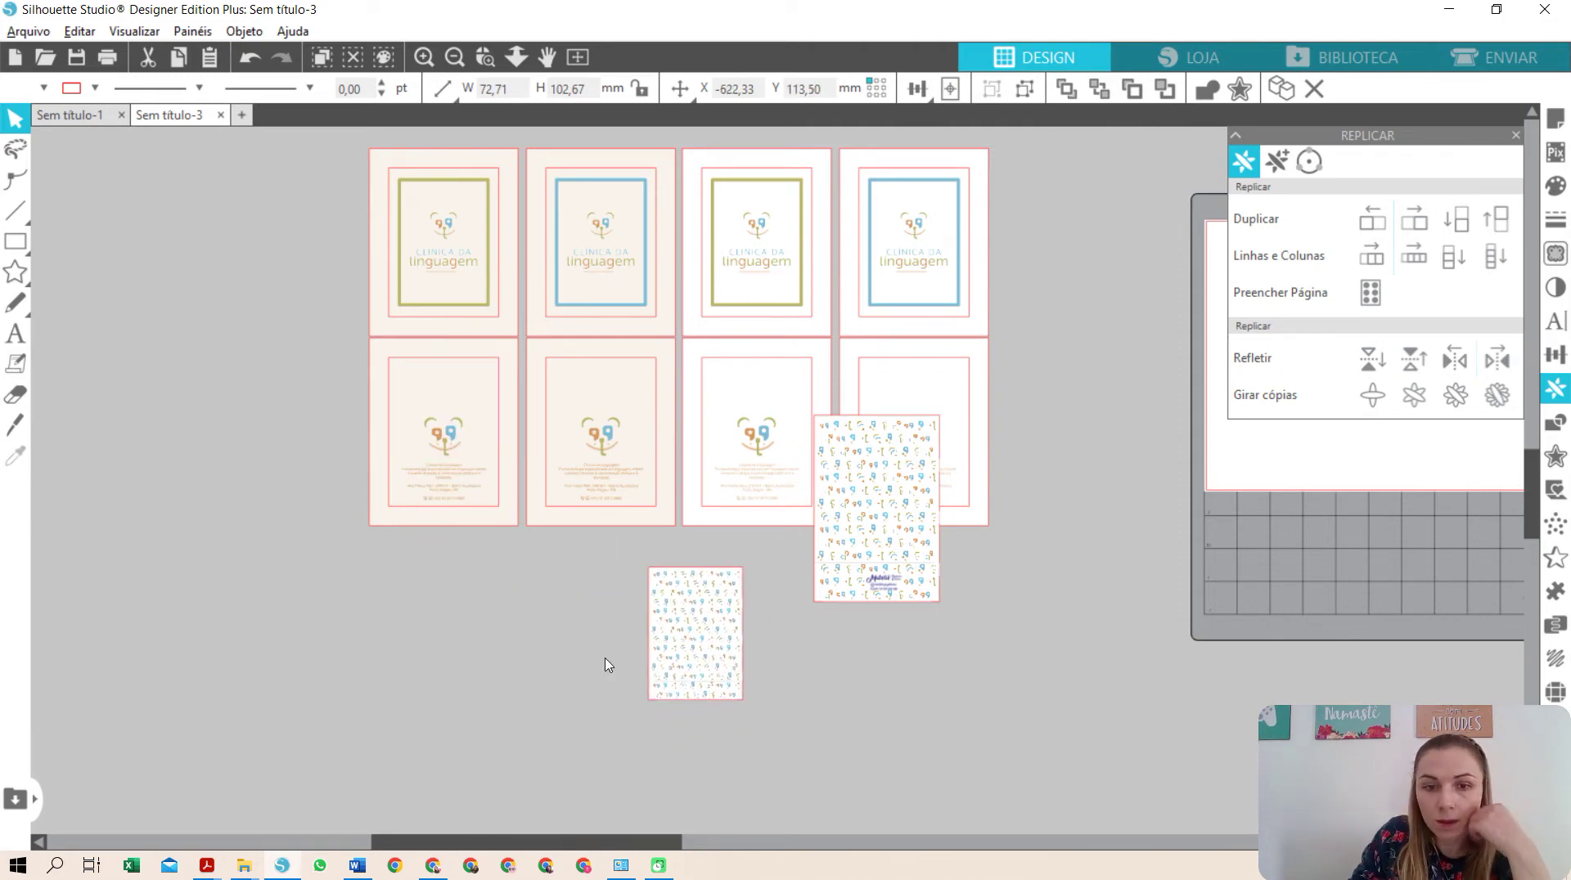
- Scale the patterned page with the small signature text down to about 73 × 104 mm and place it beside the other
left_click_drag(823, 590, 671, 748)
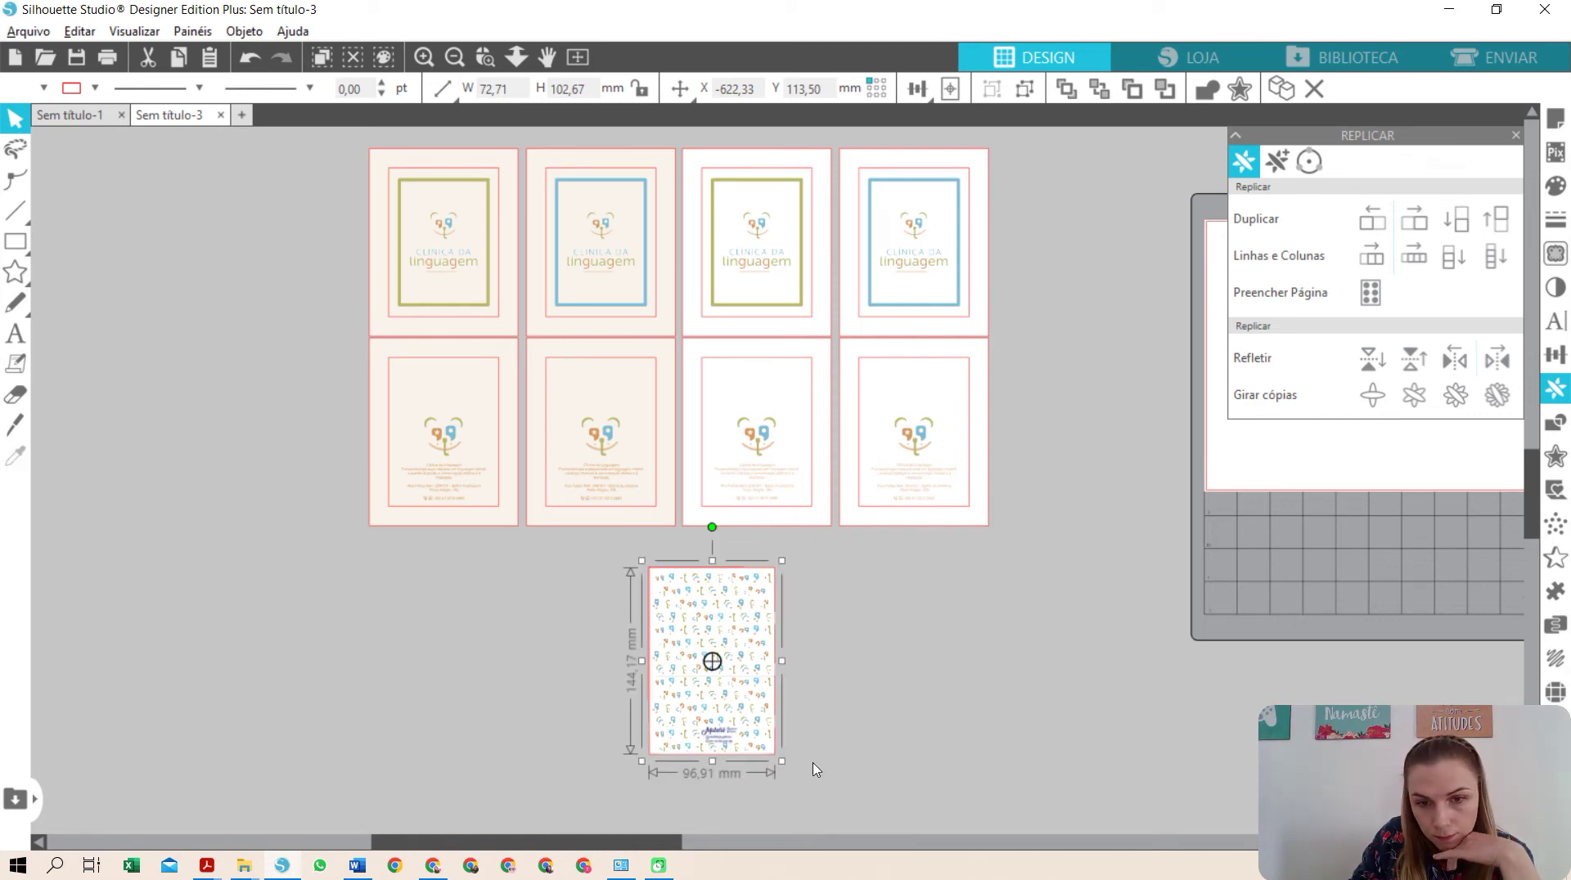
left_click_drag(782, 761, 769, 442)
left_click(792, 710)
left_click(843, 789)
left_click_drag(766, 440, 813, 619)
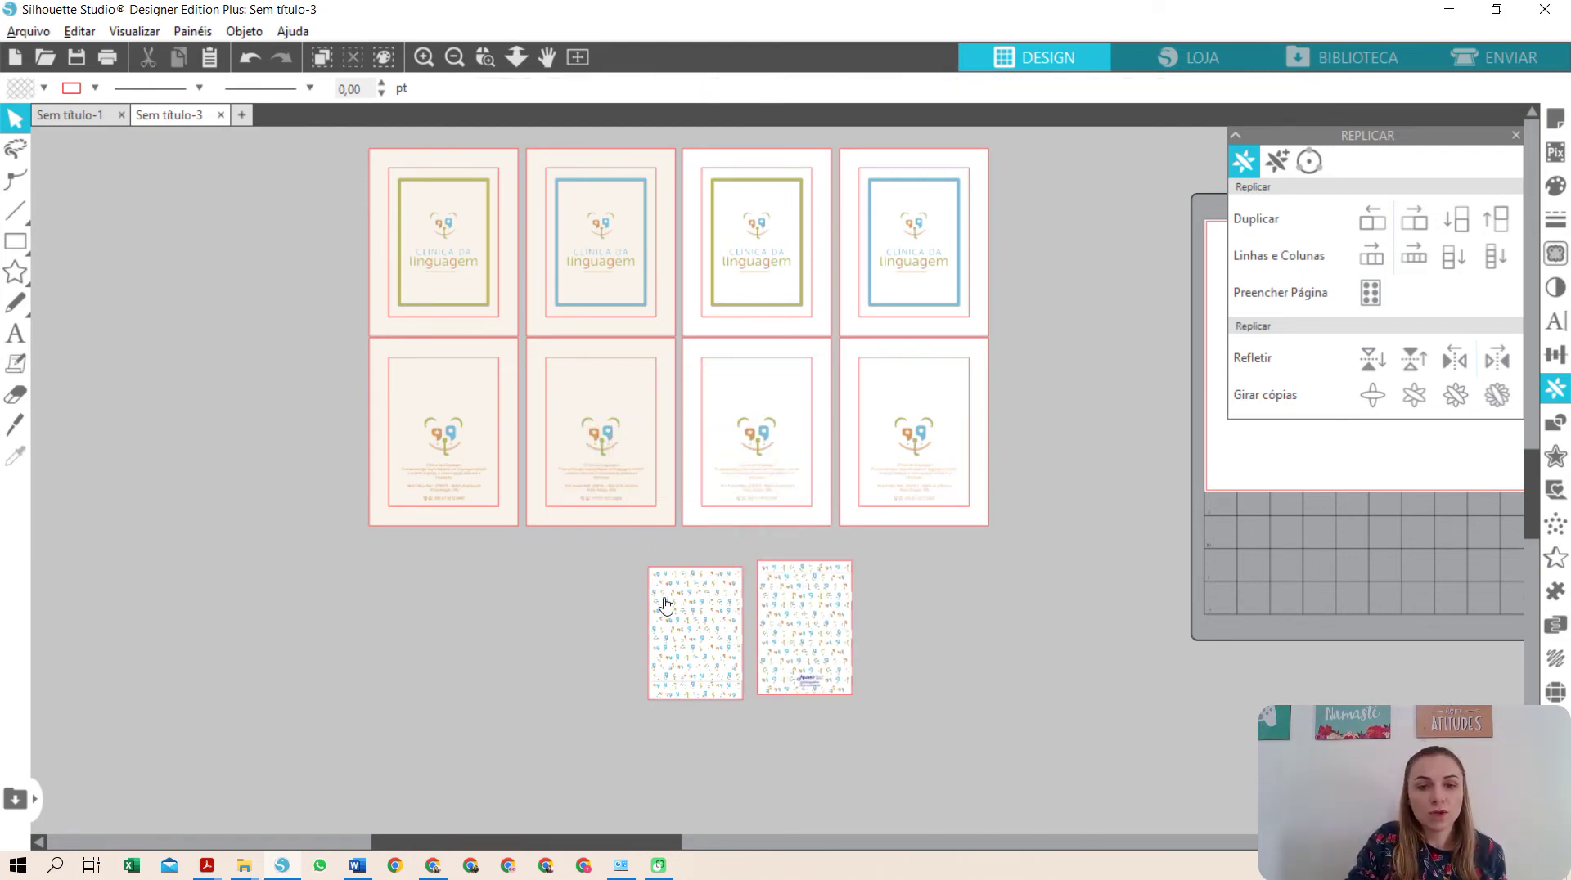
- Stack the two patterned pages to the right of the blue-framed white covers, lining up their edges
left_click_drag(733, 659, 1080, 295)
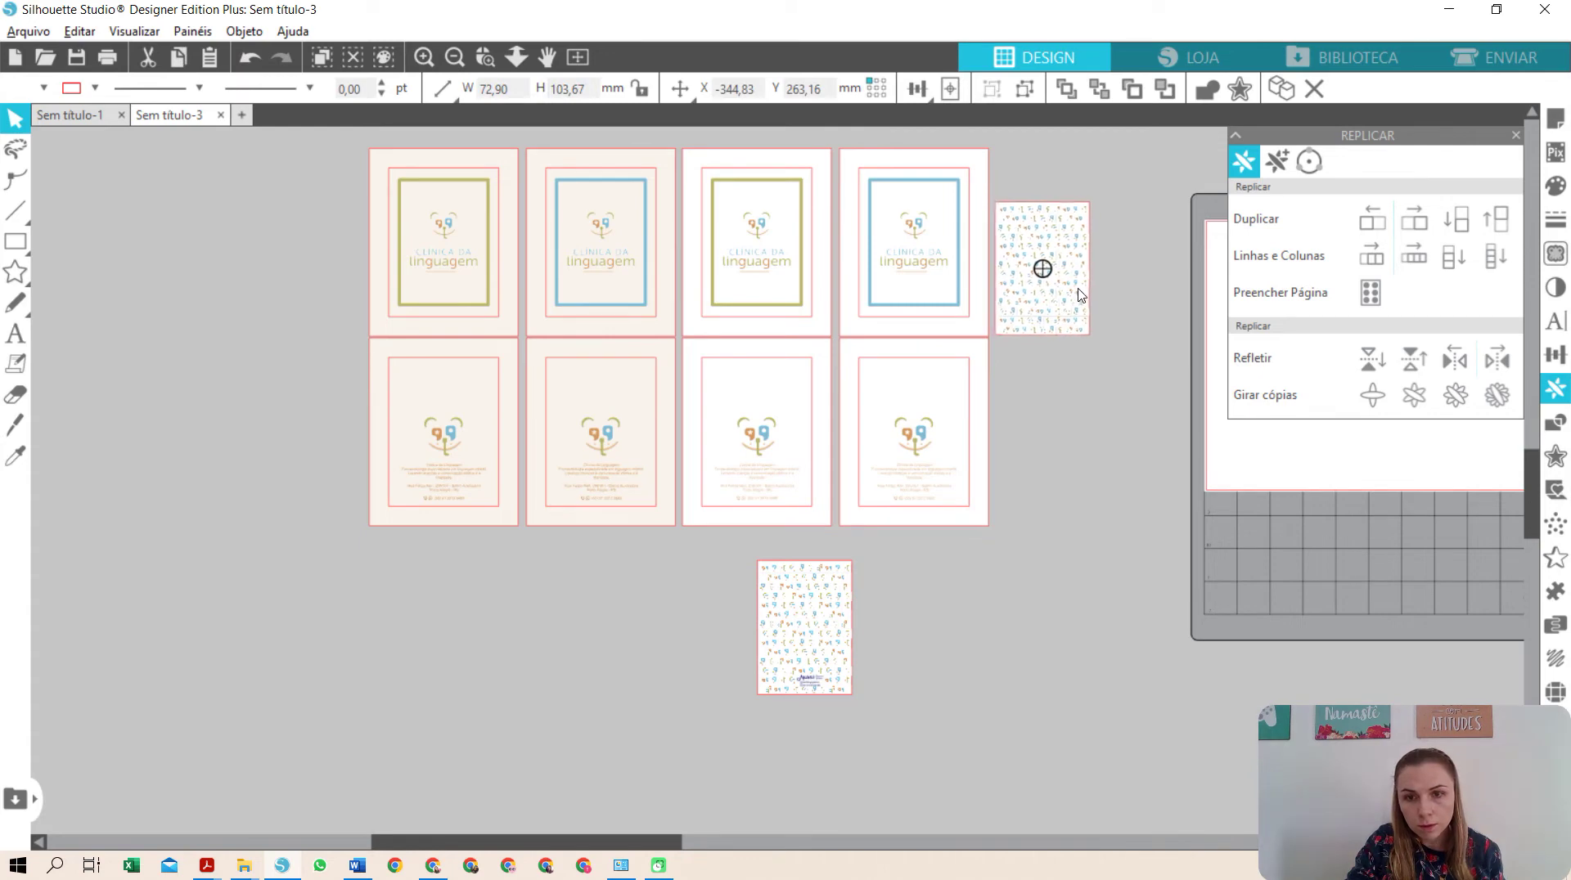
left_click_drag(828, 617, 1062, 409)
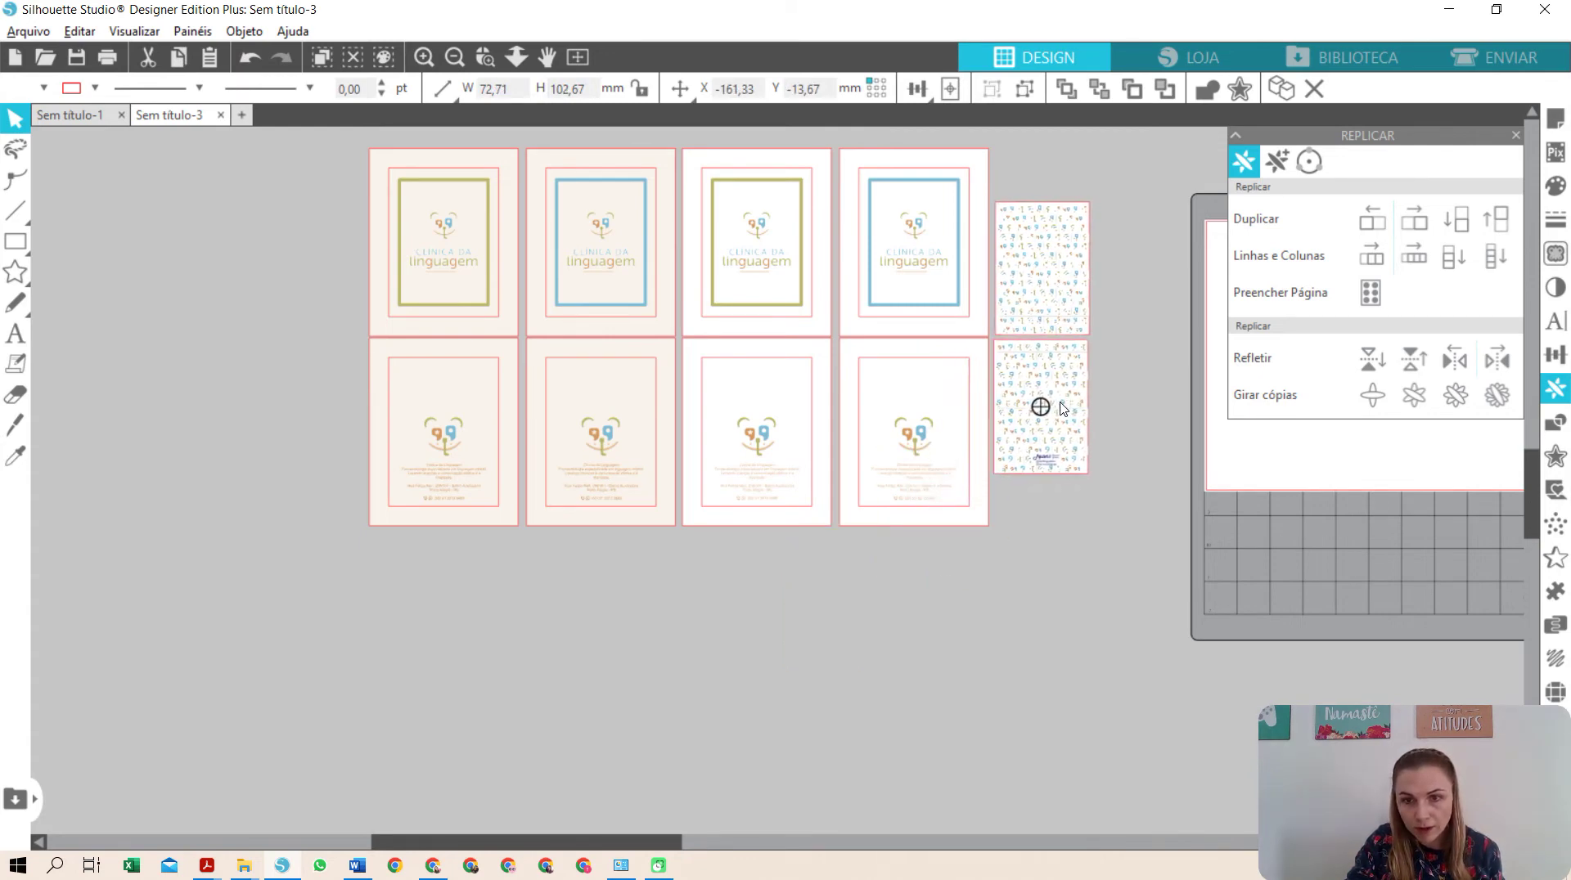
left_click(1052, 335)
left_click_drag(1052, 336, 1054, 335)
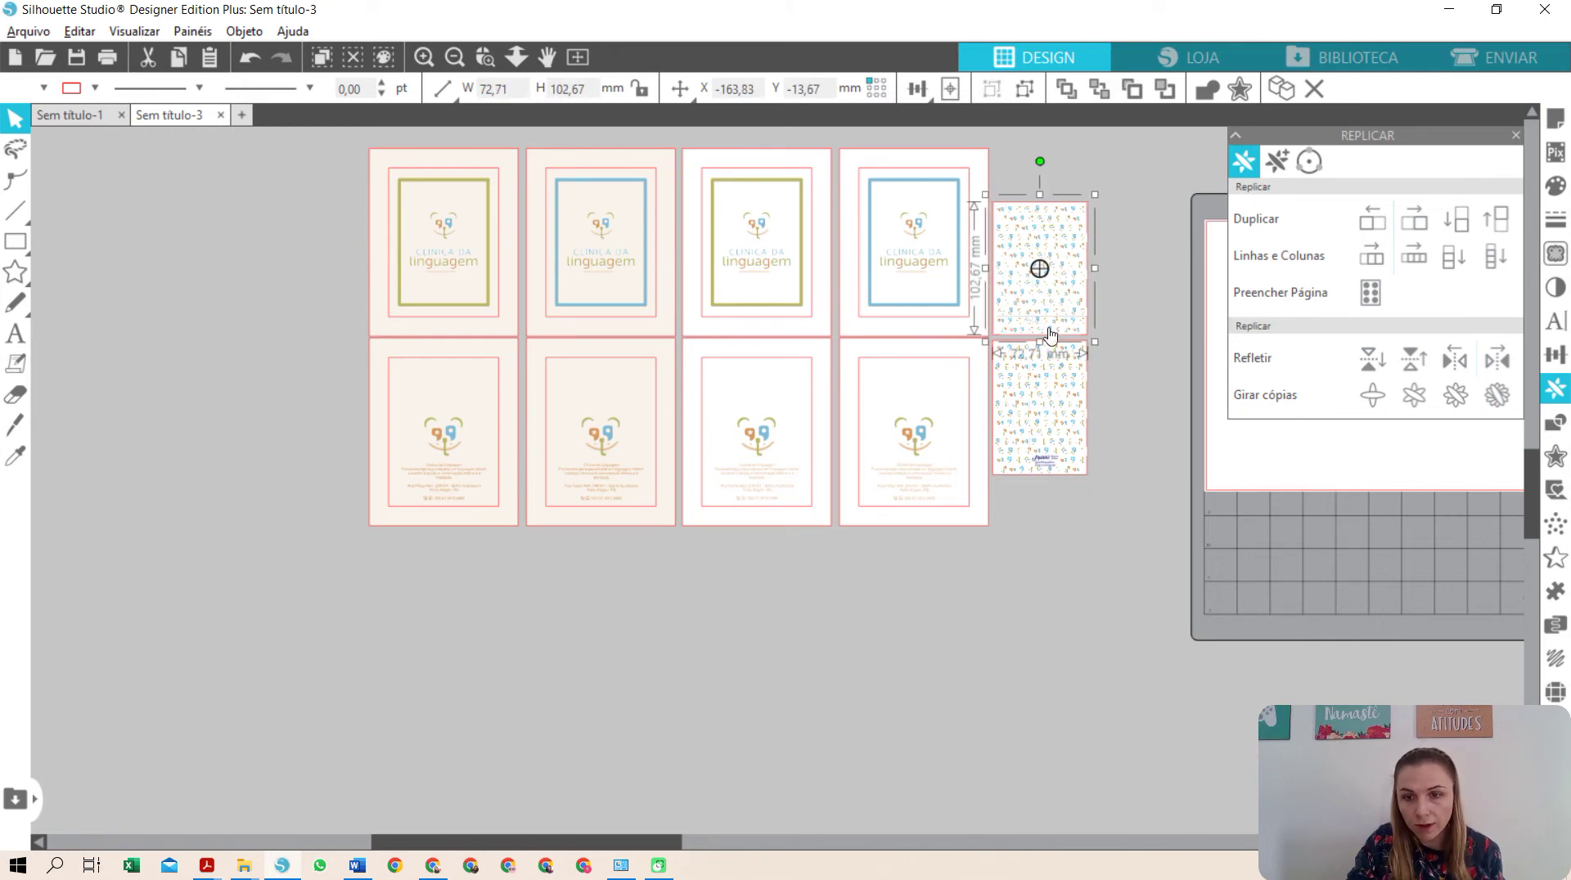
- Change the A4 page setup to portrait orientation
left_click_drag(645, 848, 758, 832)
left_click(807, 657)
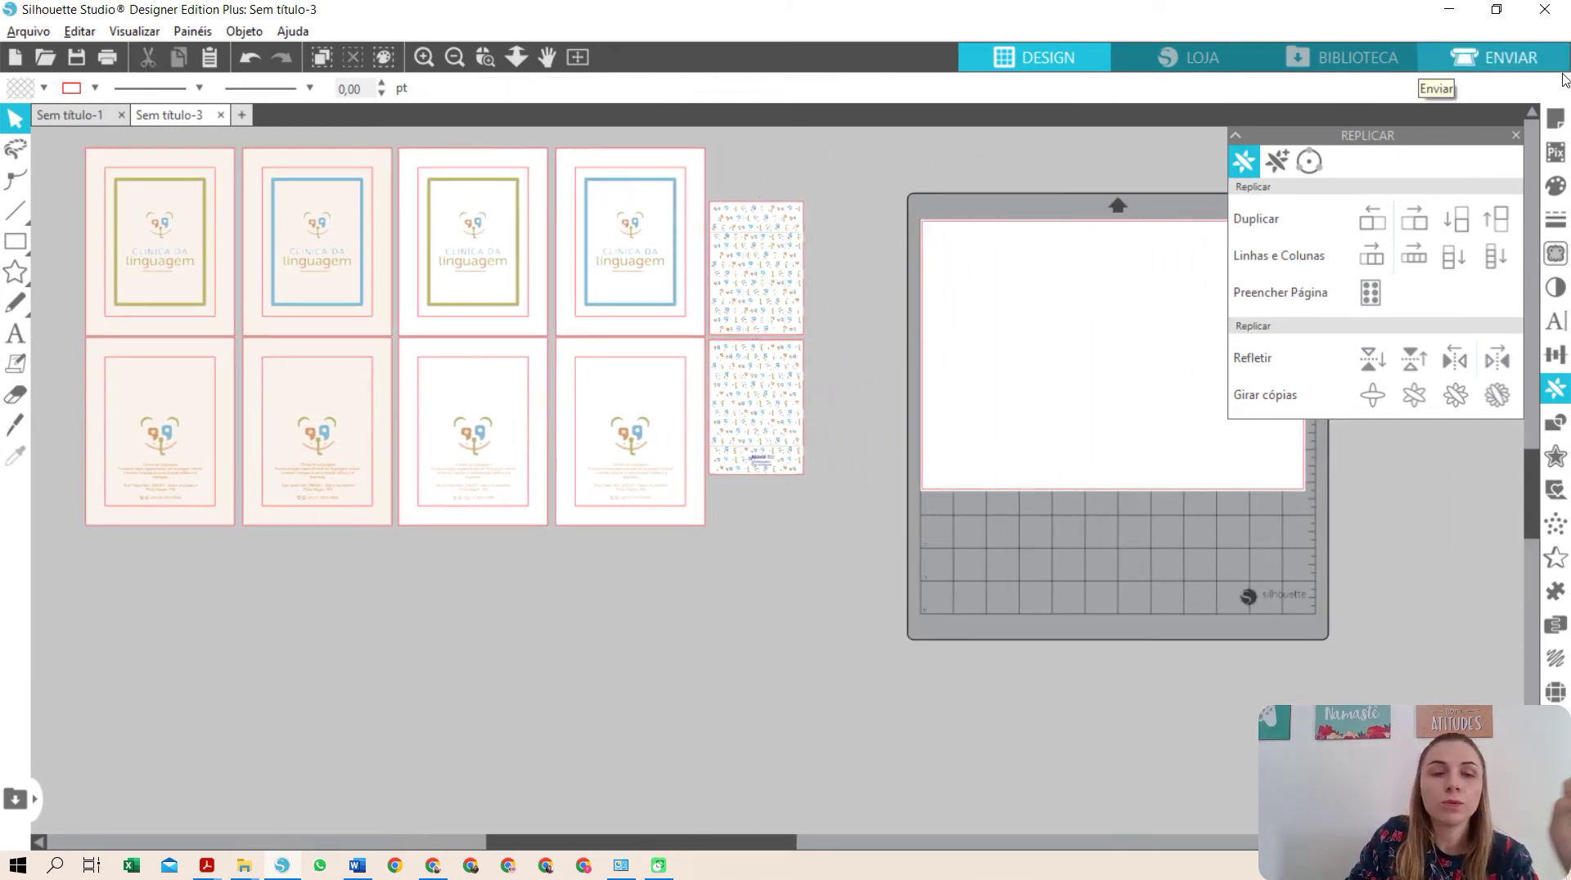
left_click(1555, 119)
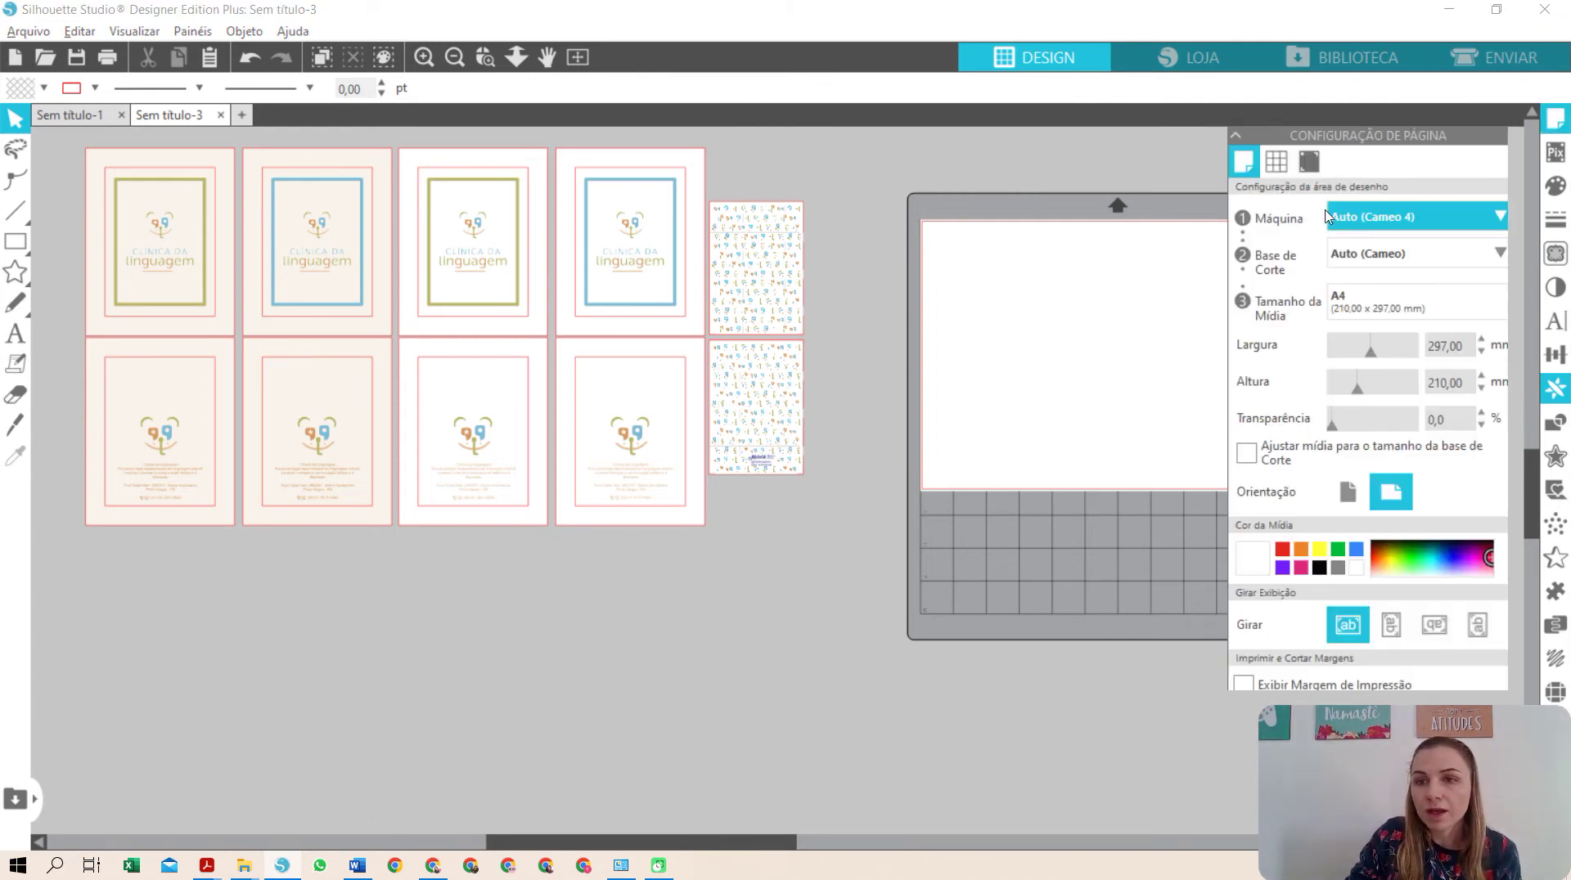
left_click(1309, 162)
left_click(1346, 503)
- Try fitting the blue-framed white covers and patterned pages on the A4 sheet, and move the covers back off it
left_click_drag(638, 321, 1012, 395)
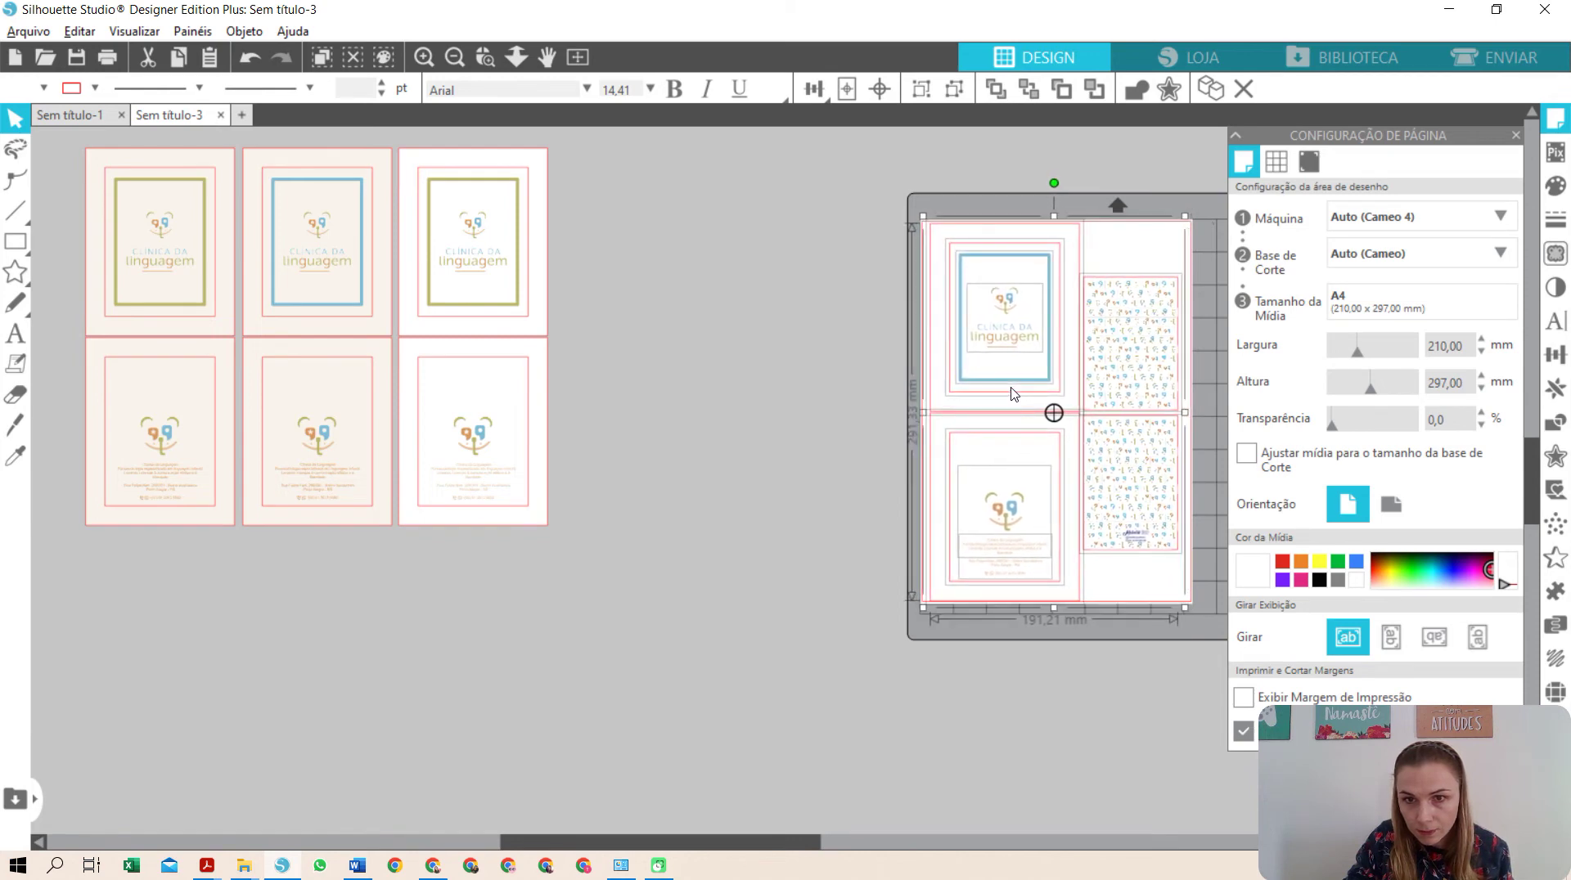
left_click(814, 586)
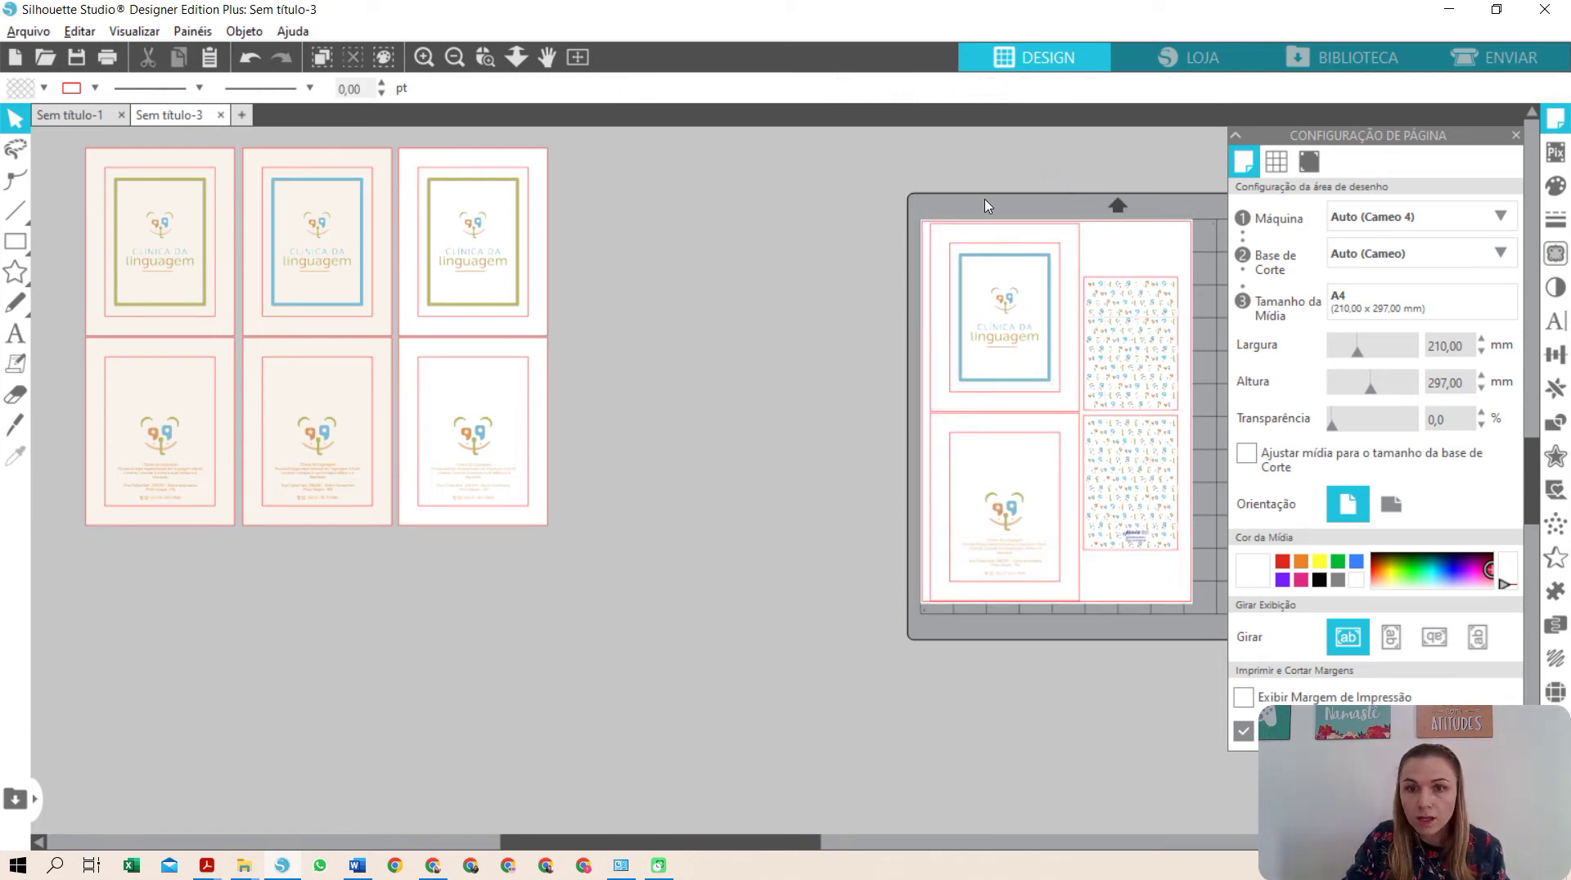
left_click(998, 270)
left_click_drag(1023, 460, 696, 426)
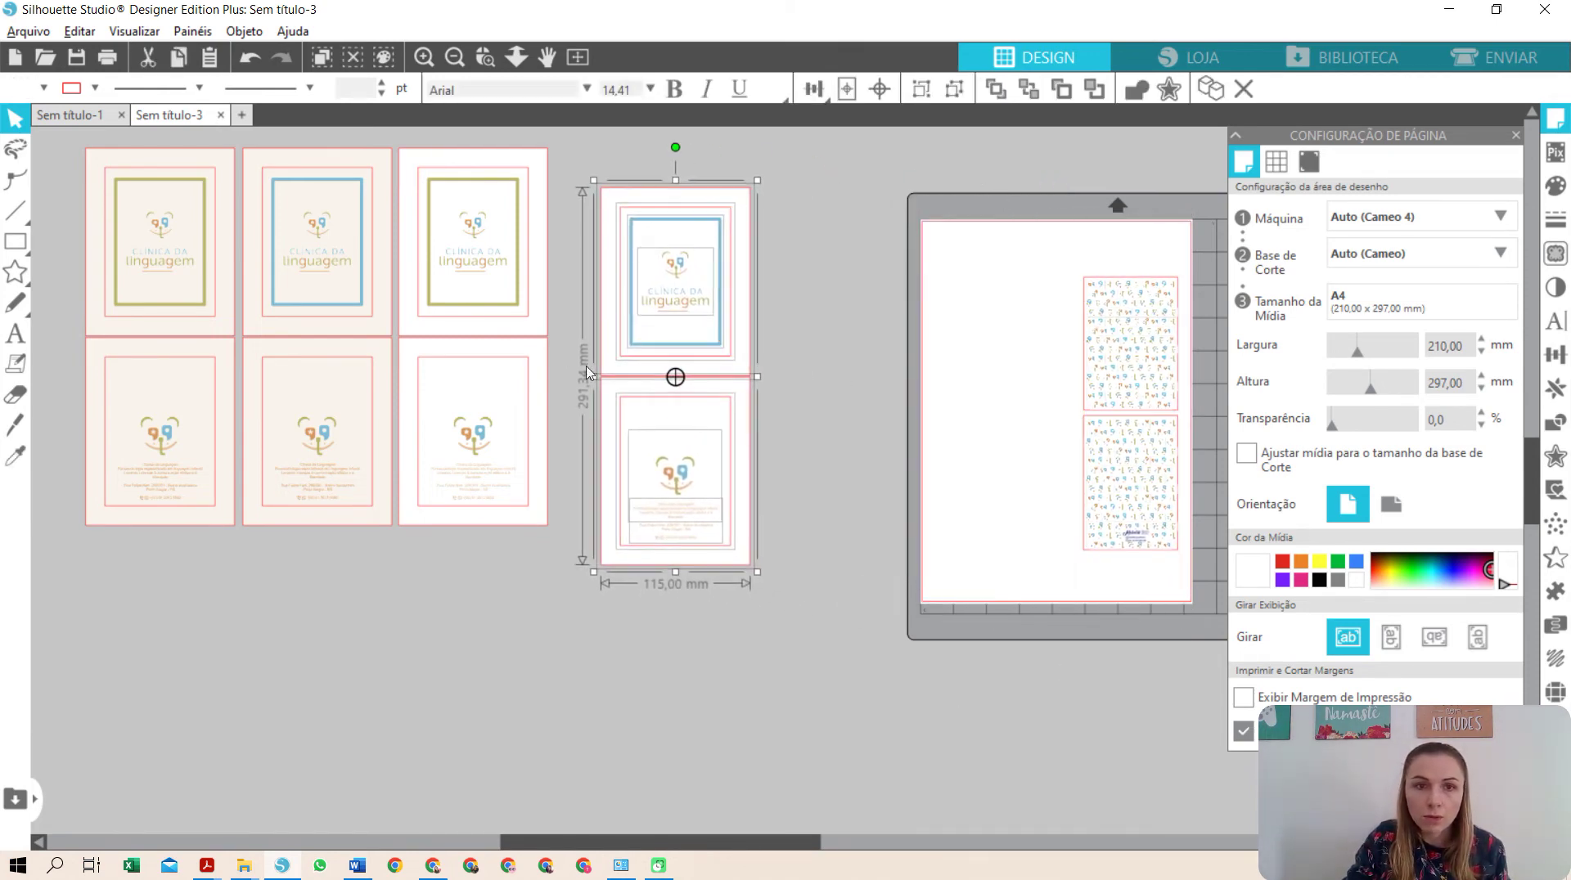
- Return the blue-framed white front and back covers to their place beside the green-framed white set
left_click(473, 151)
left_click(450, 455, "shift")
mouse_move(450, 455)
left_mouse_down()
mouse_move(848, 481)
mouse_move(996, 512)
mouse_move(984, 542)
mouse_move(440, 437)
left_mouse_up()
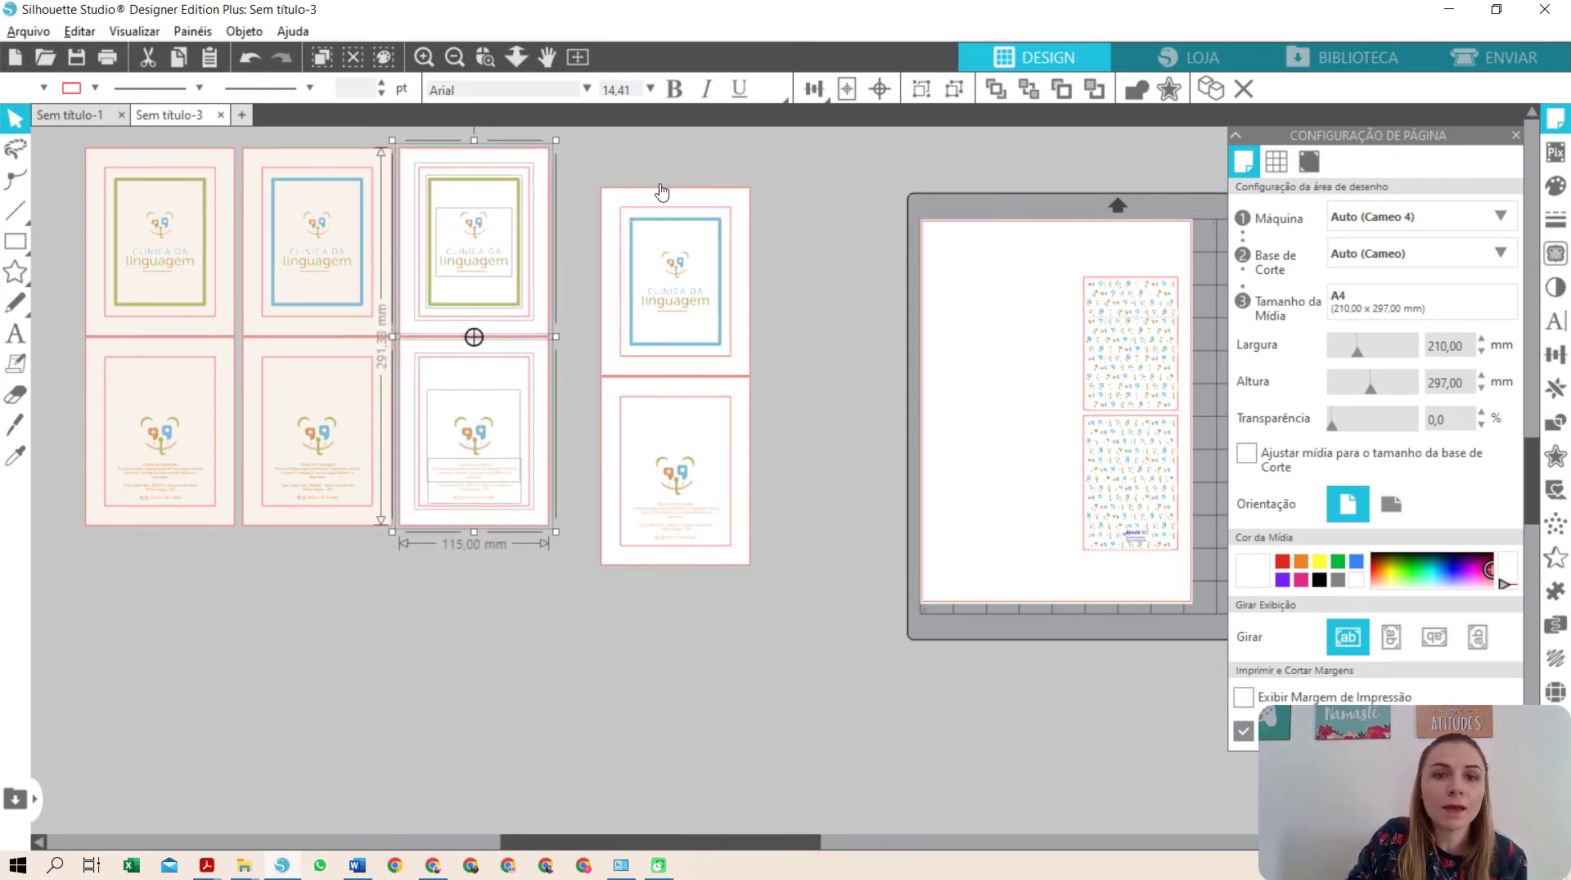
left_click_drag(663, 171, 711, 391)
left_click(740, 529, "shift")
left_click_drag(720, 528, 681, 516)
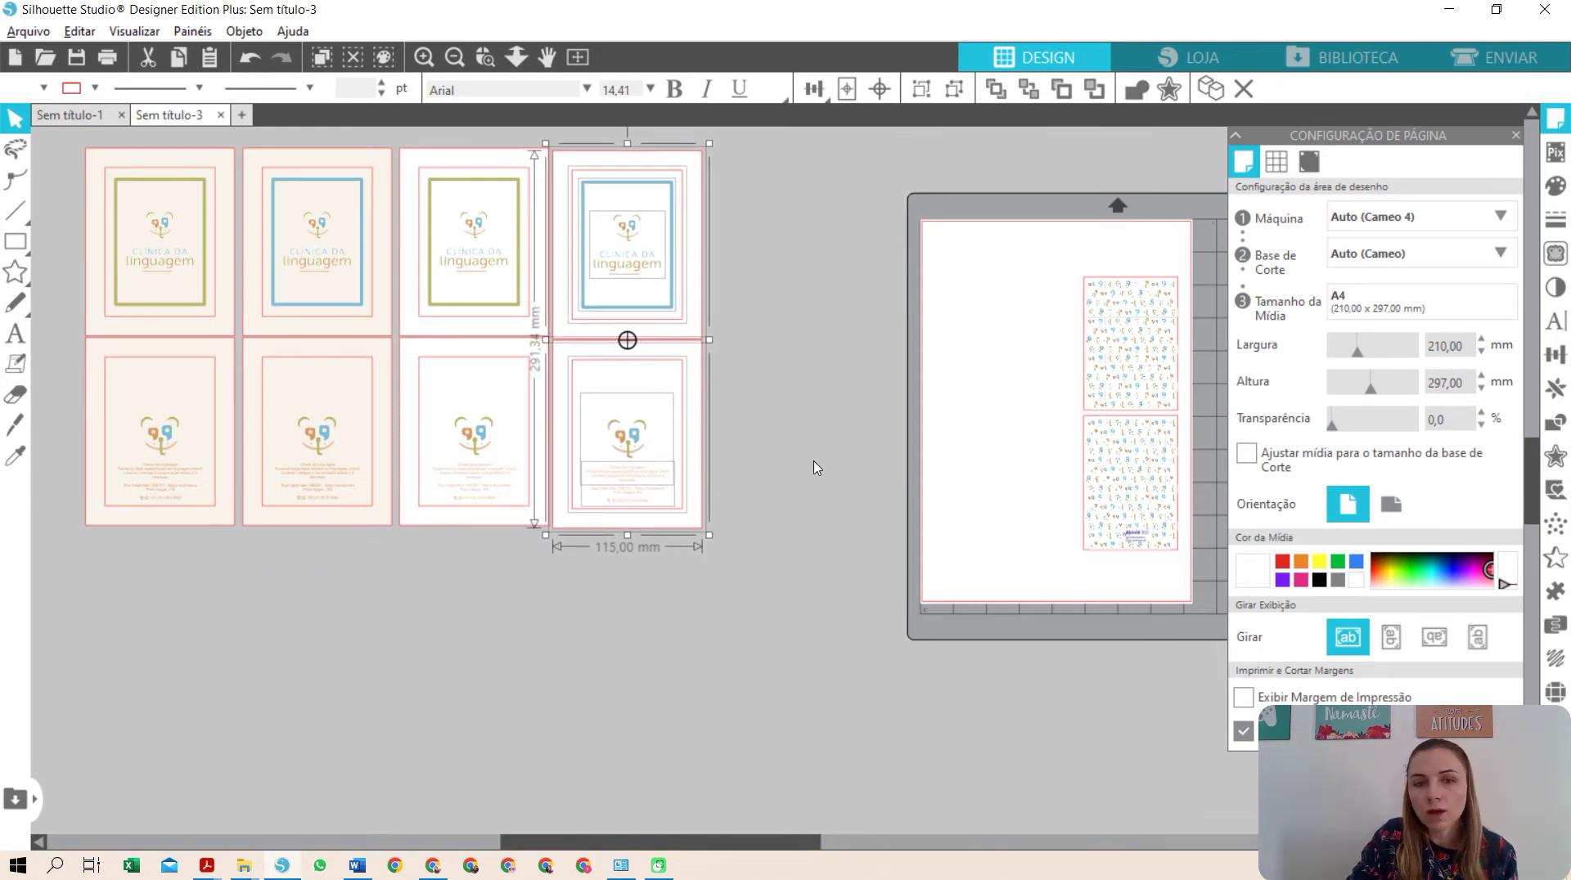
- Move the two patterned pages off the A4 sheet to the right of the blue-framed white covers
left_click(1097, 316)
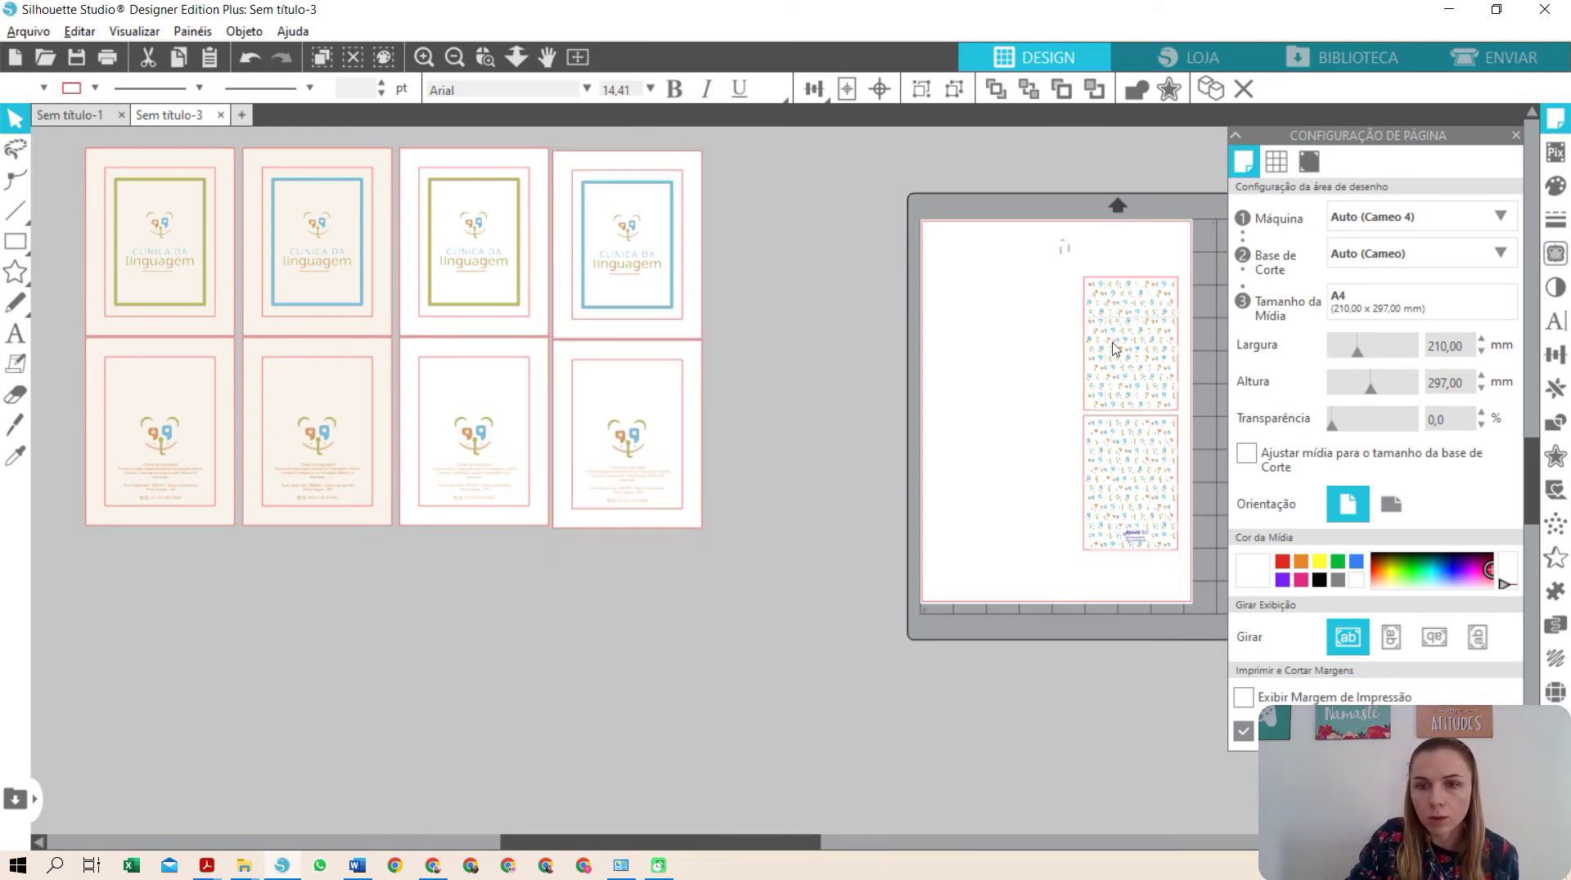
left_click_drag(1133, 524, 766, 456)
left_click(785, 526)
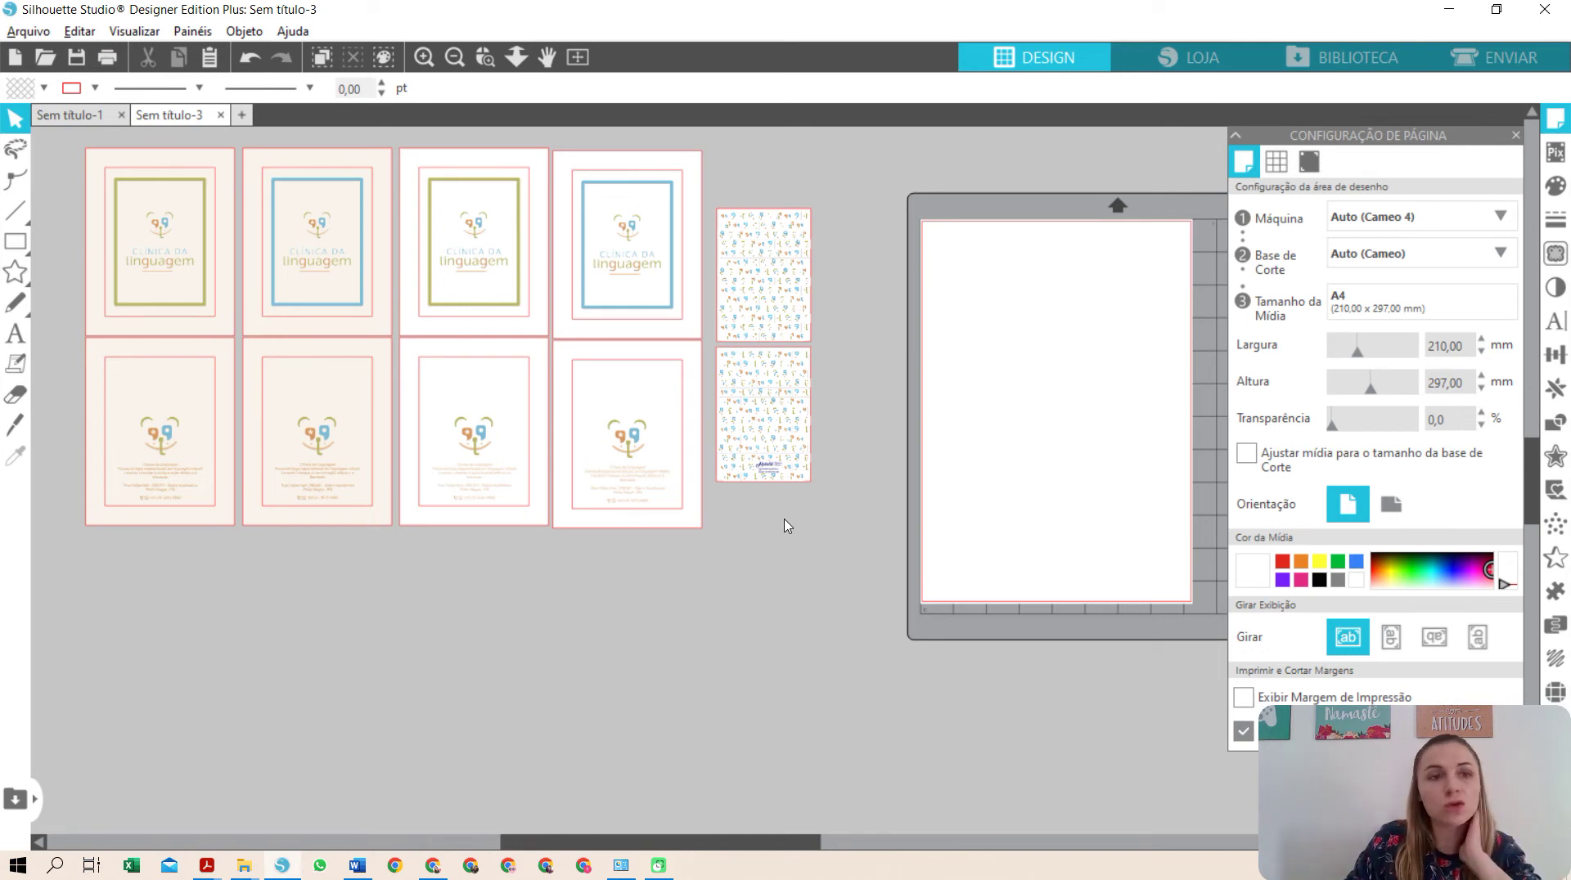
scroll(418, 259, "up", 1)
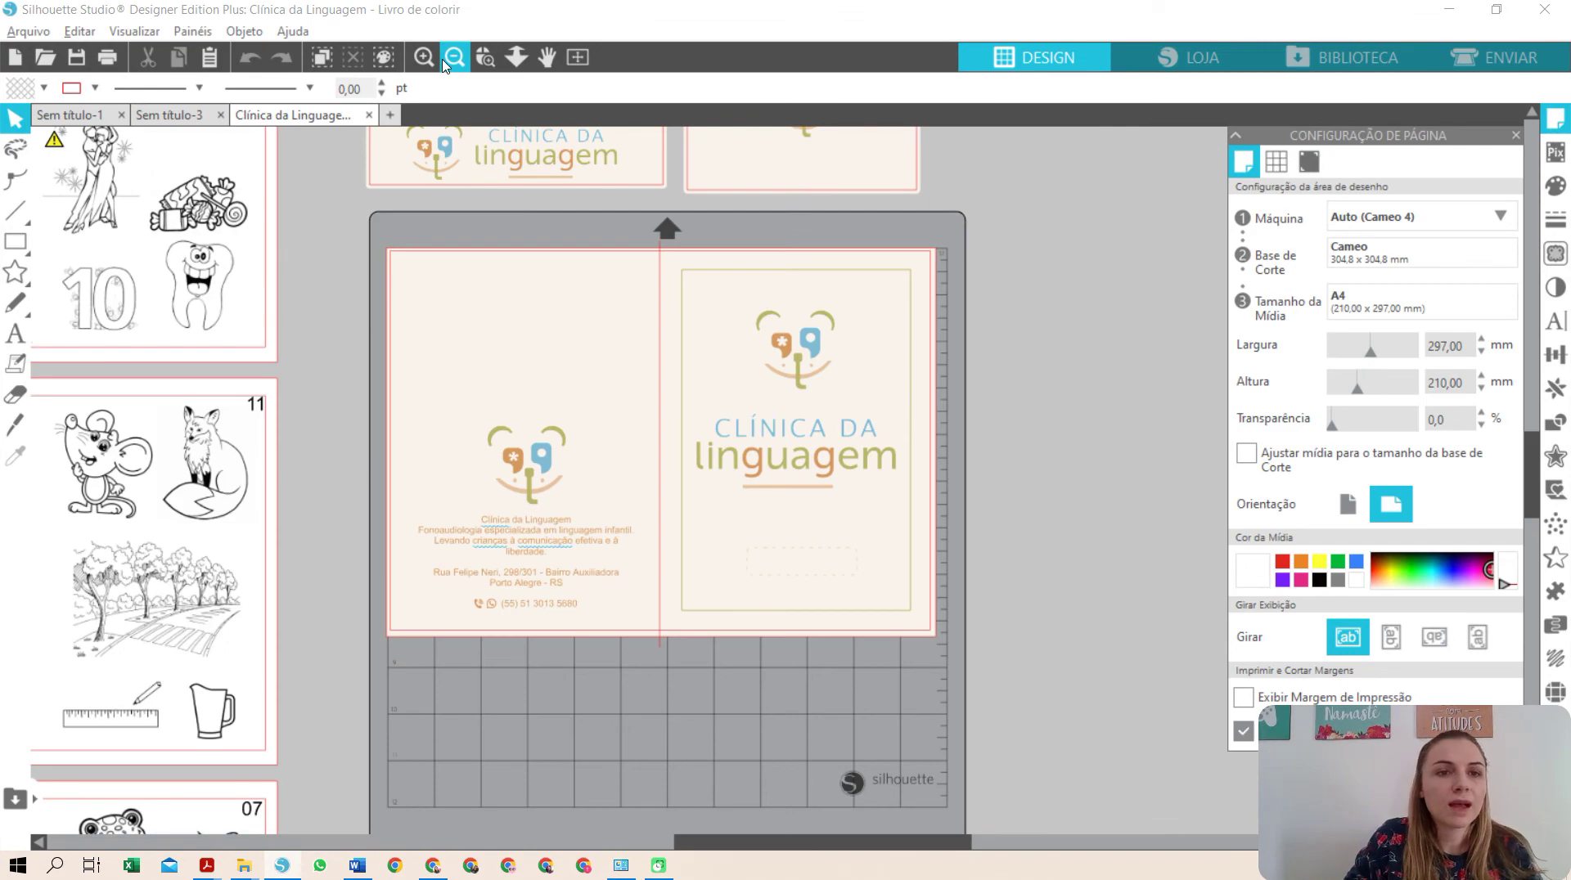
- Look over the coloring book layout, including the illustrated page spreads, beige cover sheet, small logo pieces and patterned sheet
left_click(443, 62)
left_click(443, 61)
left_click(443, 61)
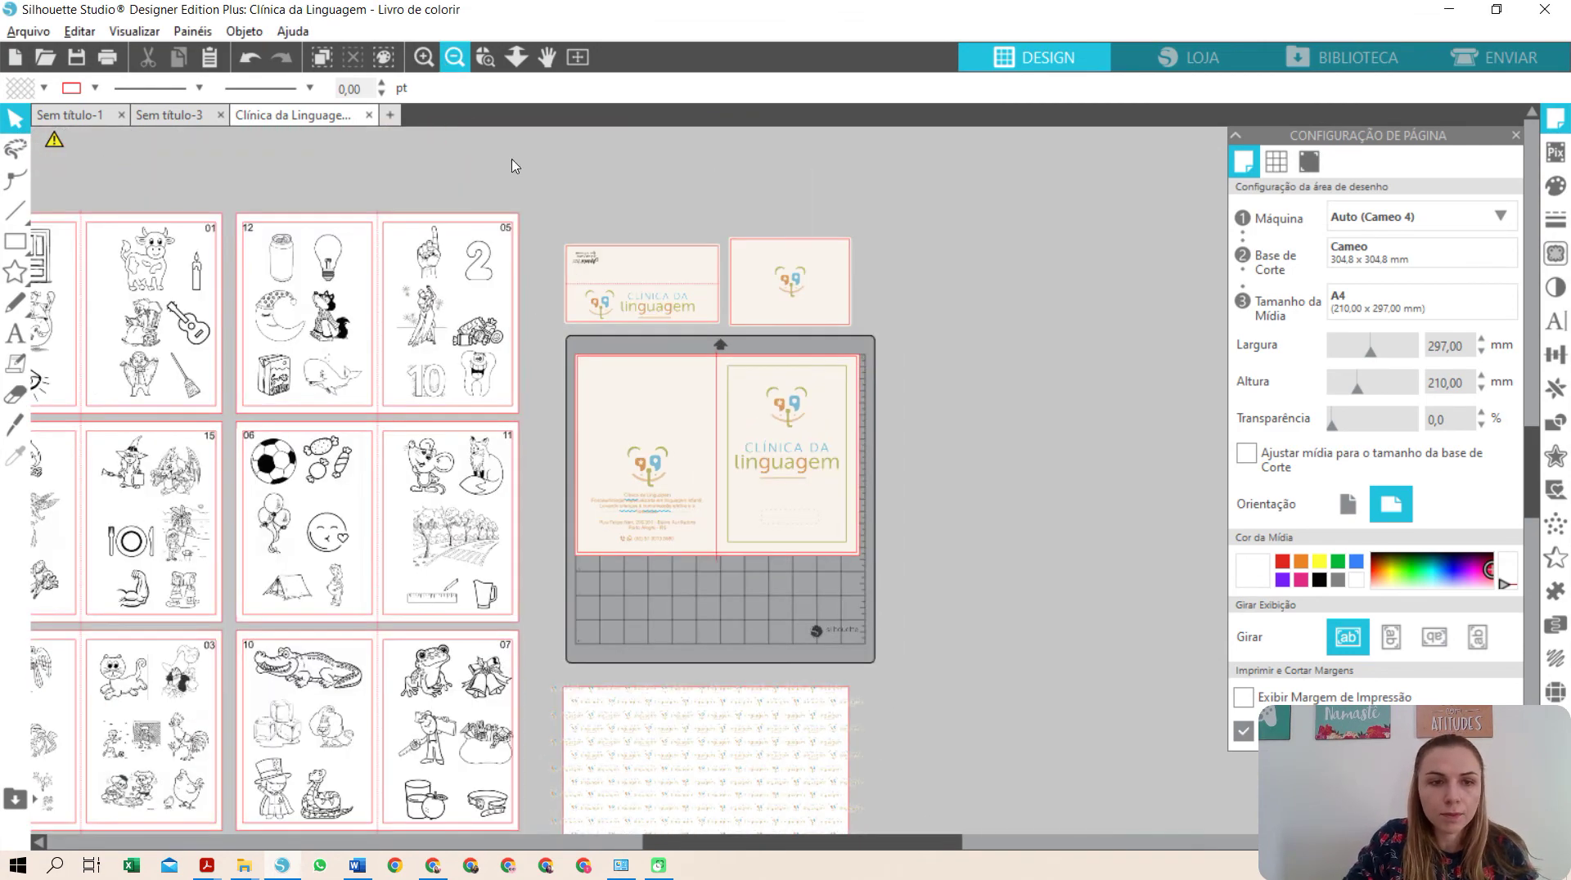
left_click_drag(746, 842, 655, 844)
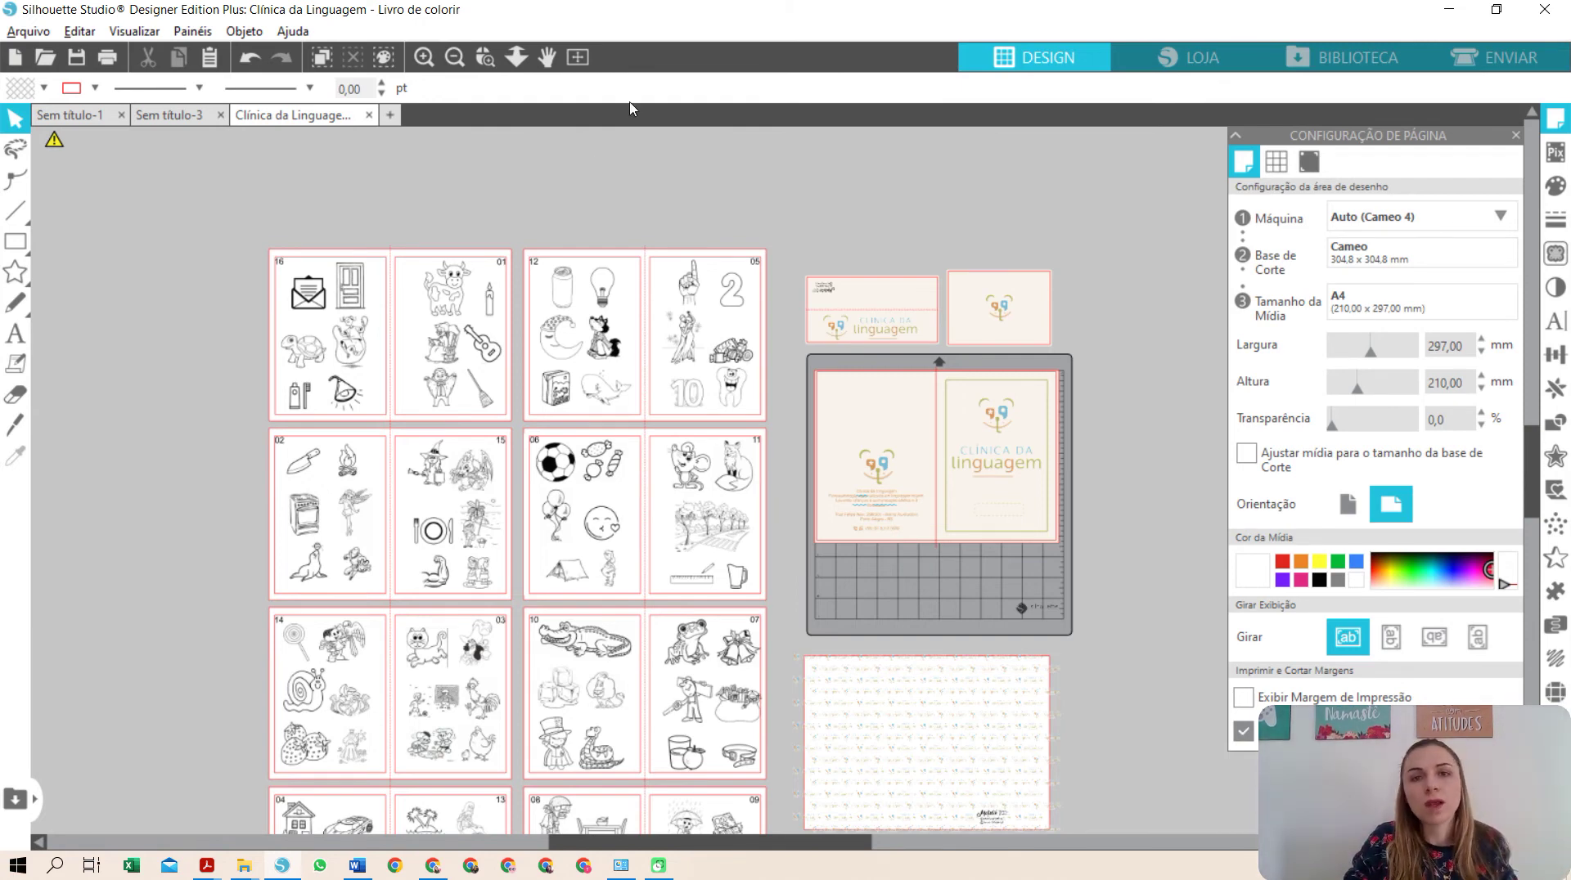
scroll(571, 186, "down", 3)
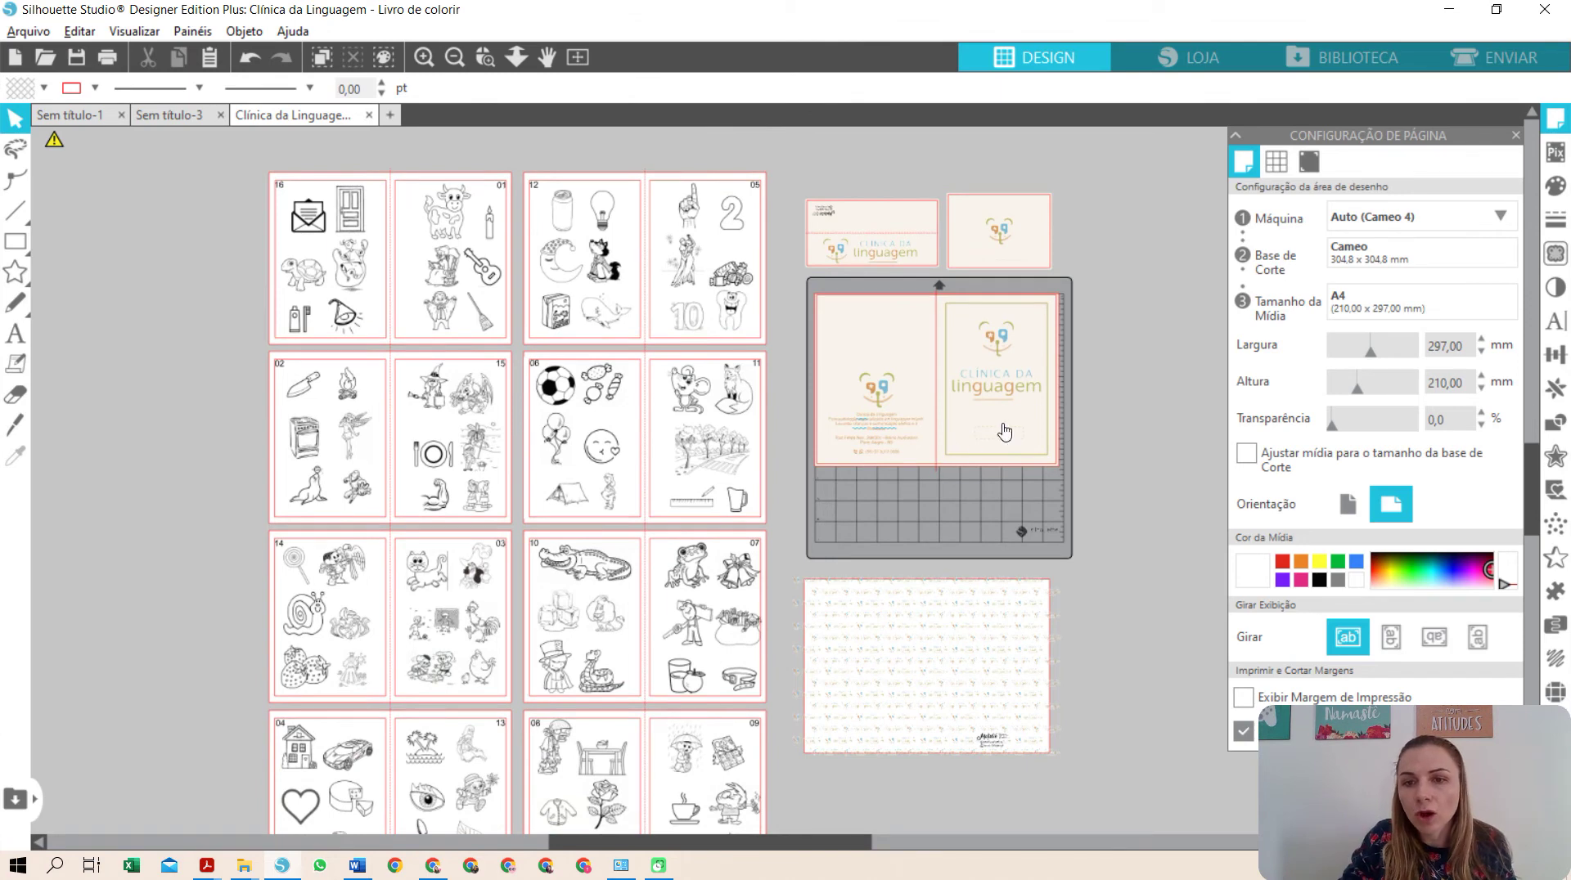
left_click(544, 67)
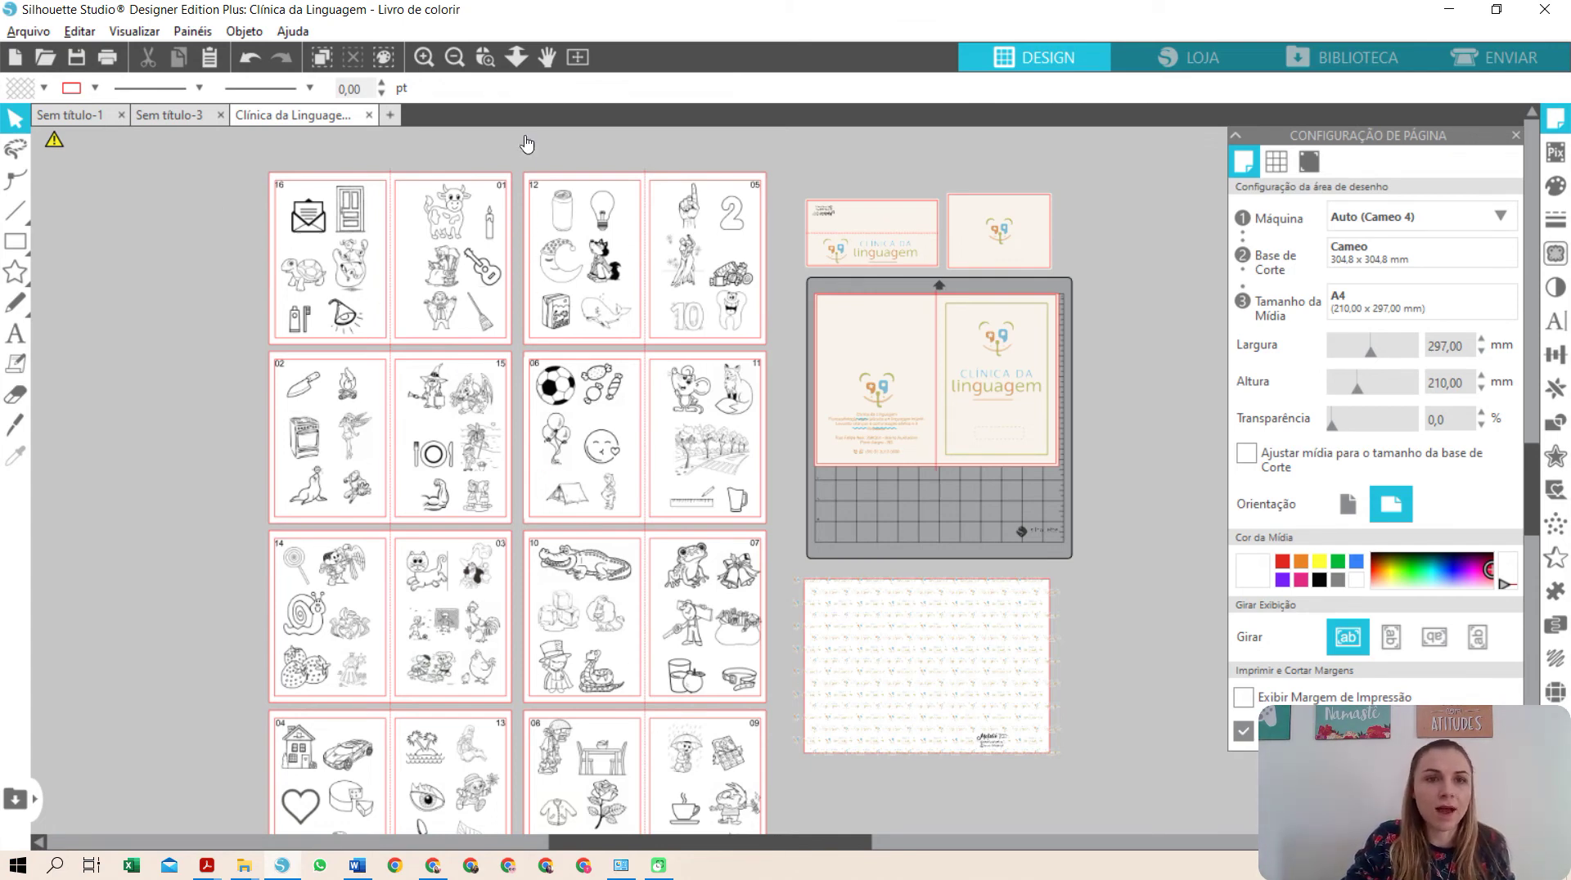
- Examine the illustrated coloring page spreads numbered 01 to 16 and how their page numbers are paired
left_click(481, 60)
left_click(510, 254)
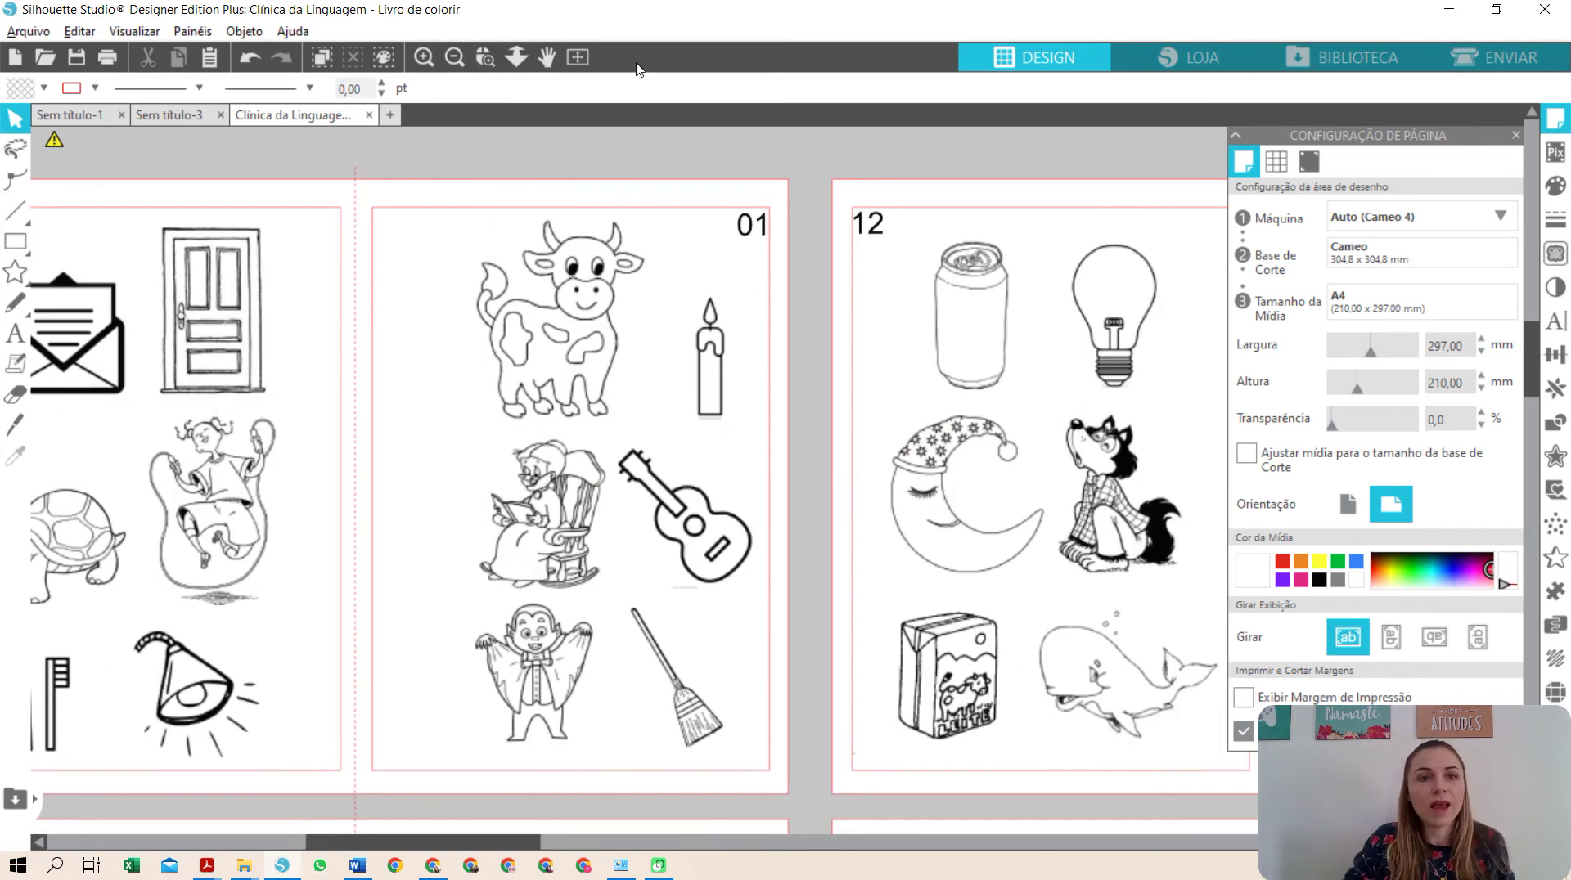
left_click(455, 57)
left_click(455, 57)
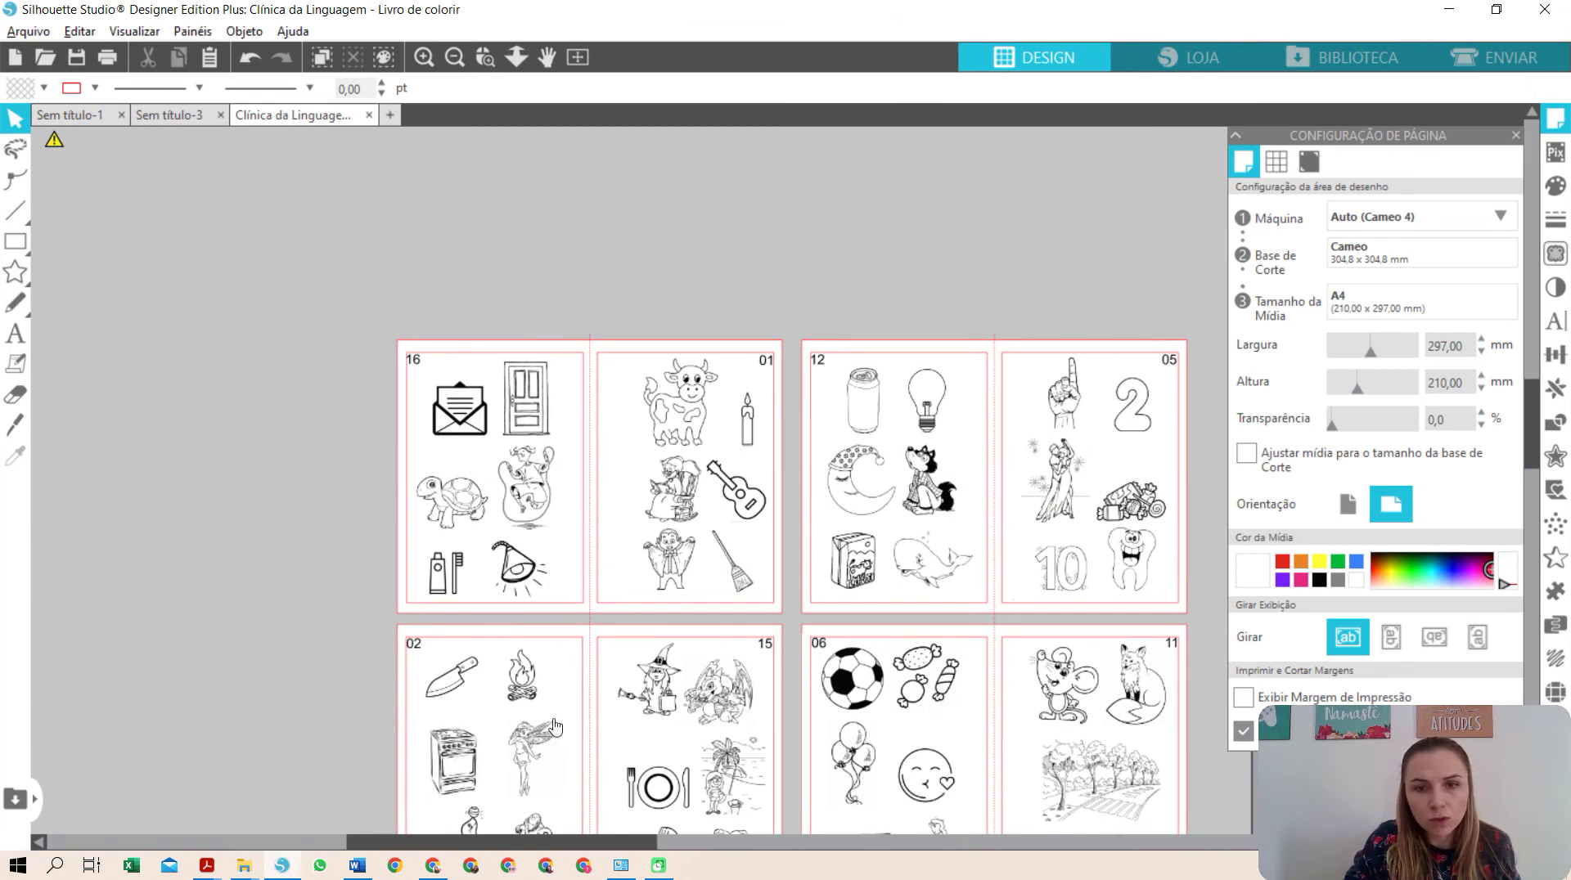
scroll(739, 689, "down", 3)
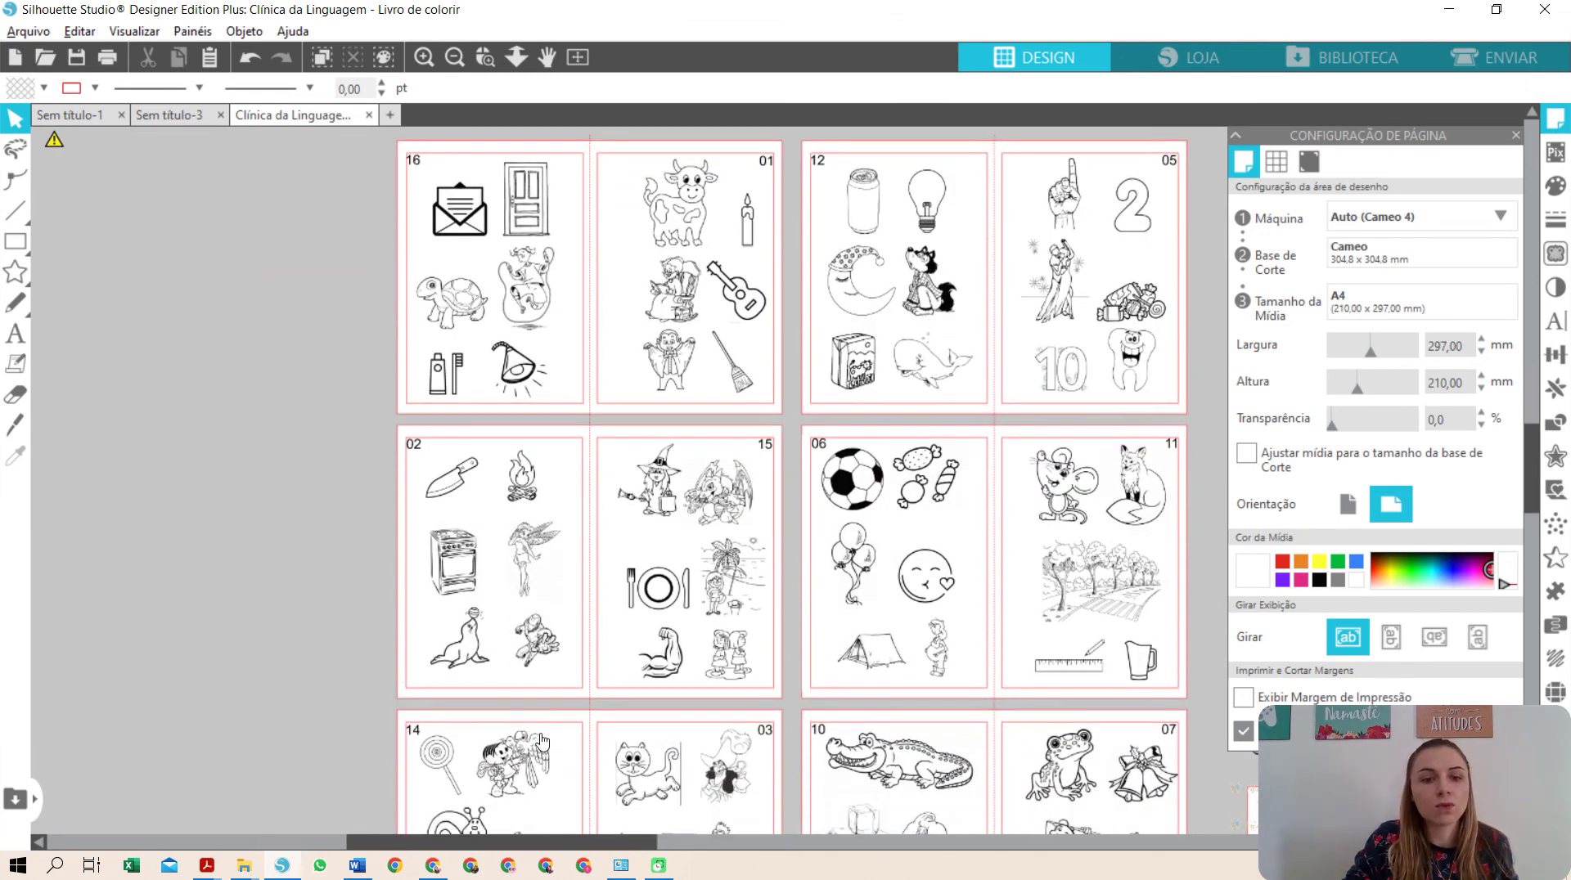
scroll(565, 726, "down", 1)
scroll(565, 726, "down", 4)
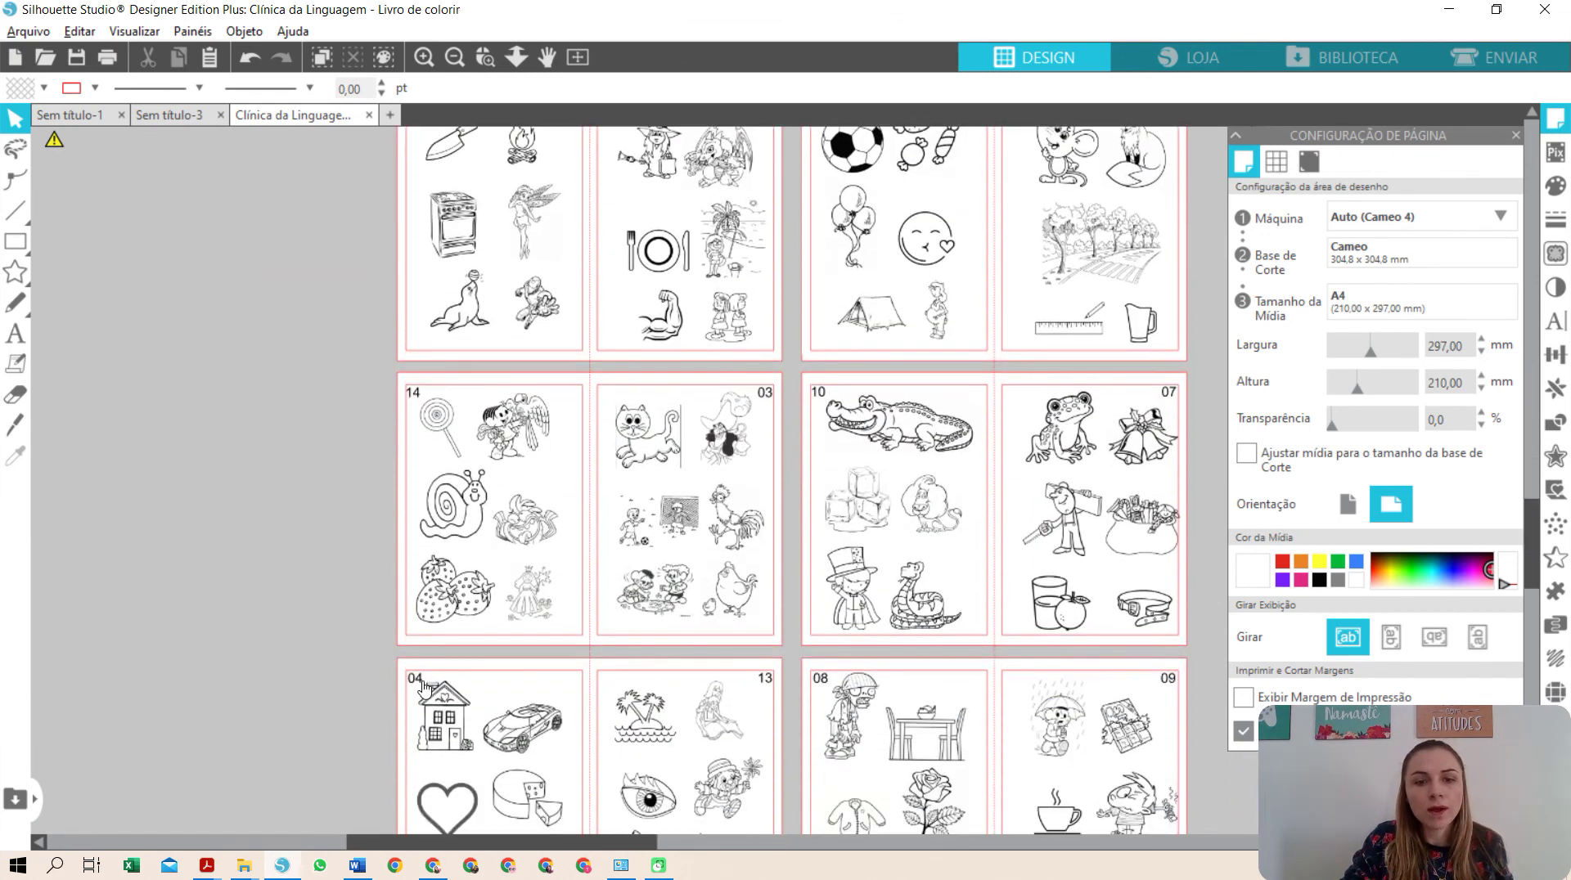
scroll(698, 510, "up", 5)
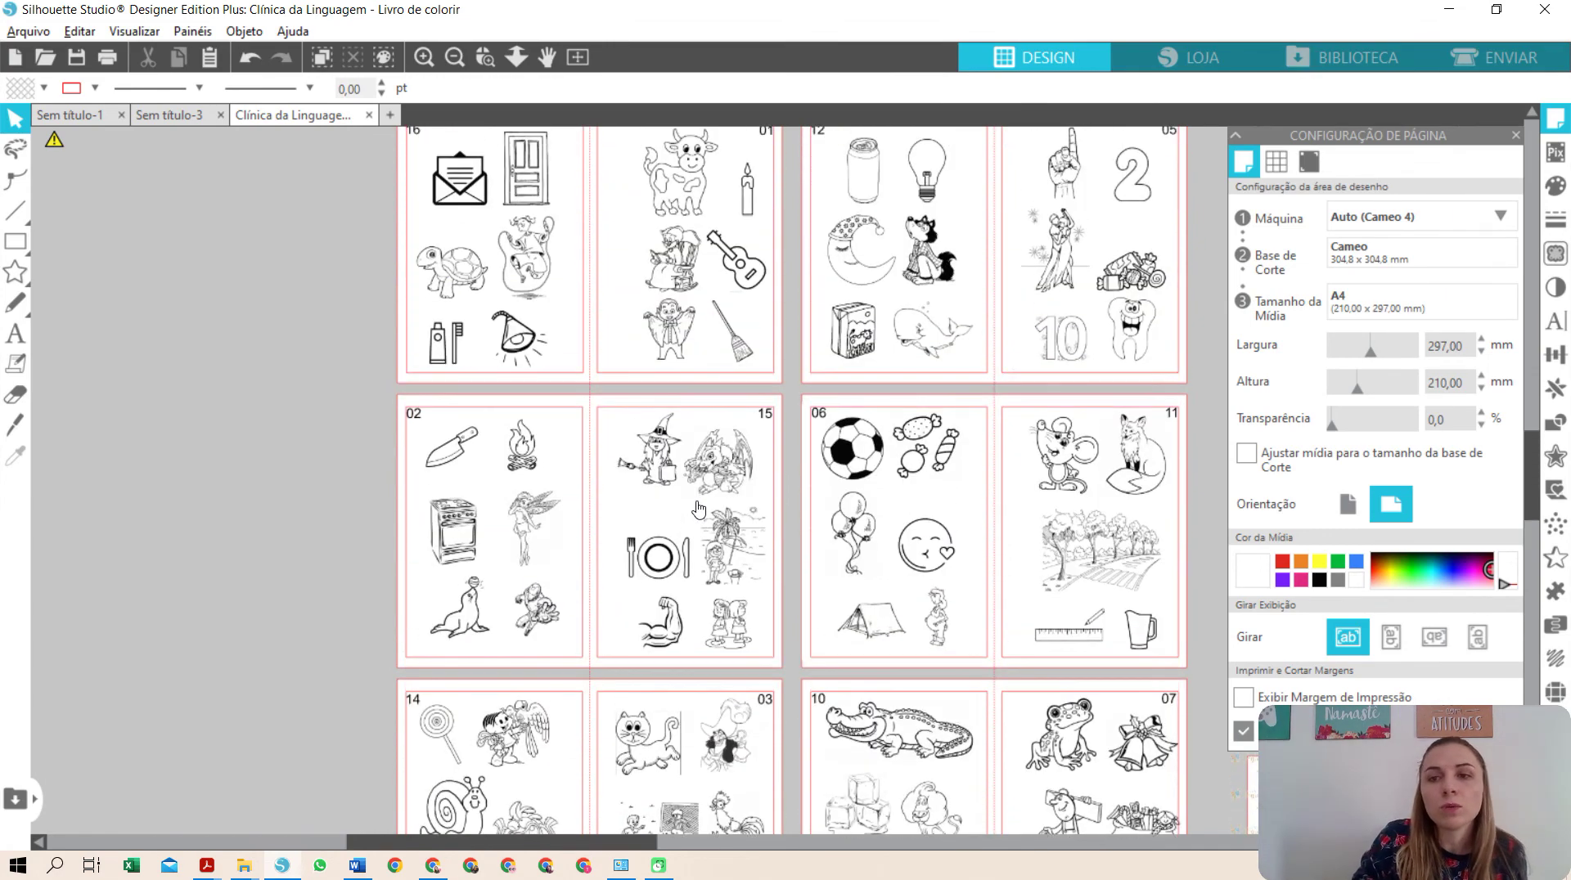
scroll(698, 510, "up", 1)
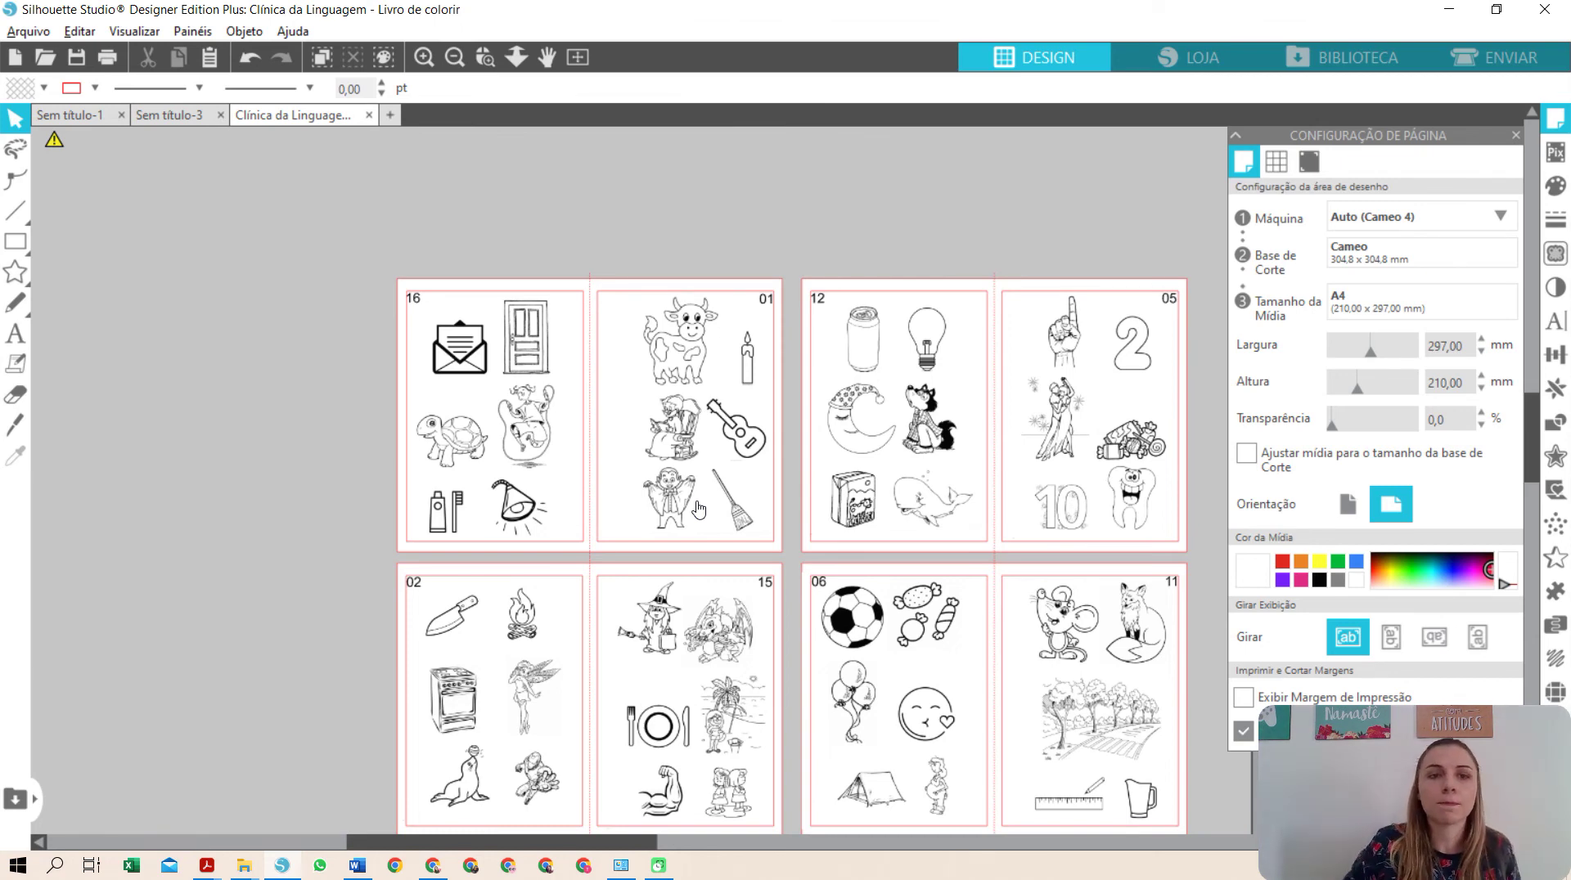
scroll(698, 511, "down", 1)
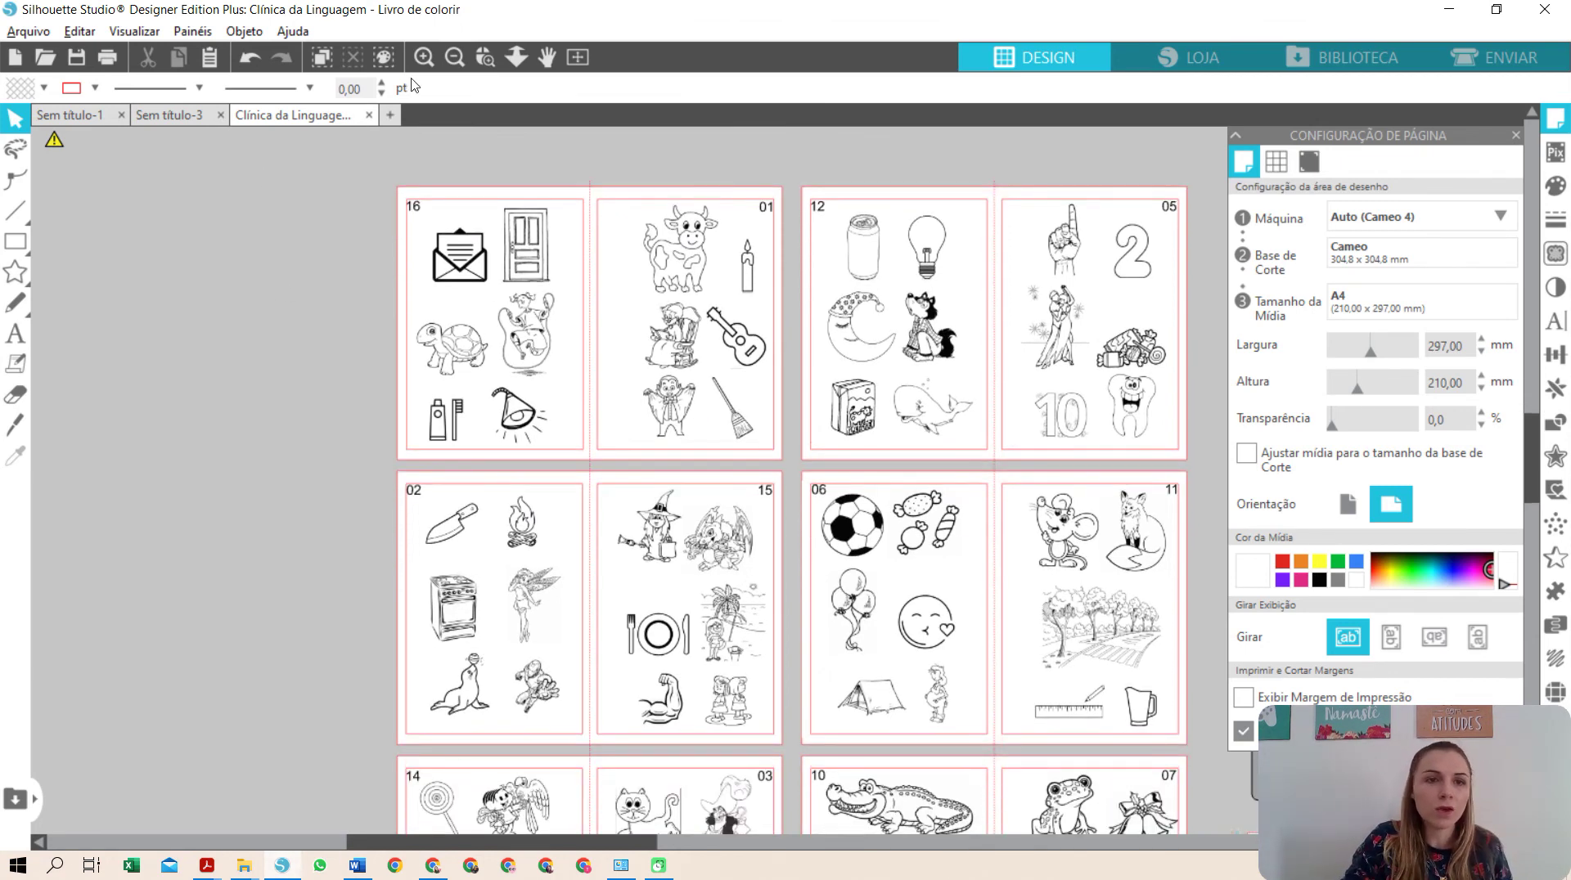
left_click(455, 56)
scroll(761, 679, "down", 2)
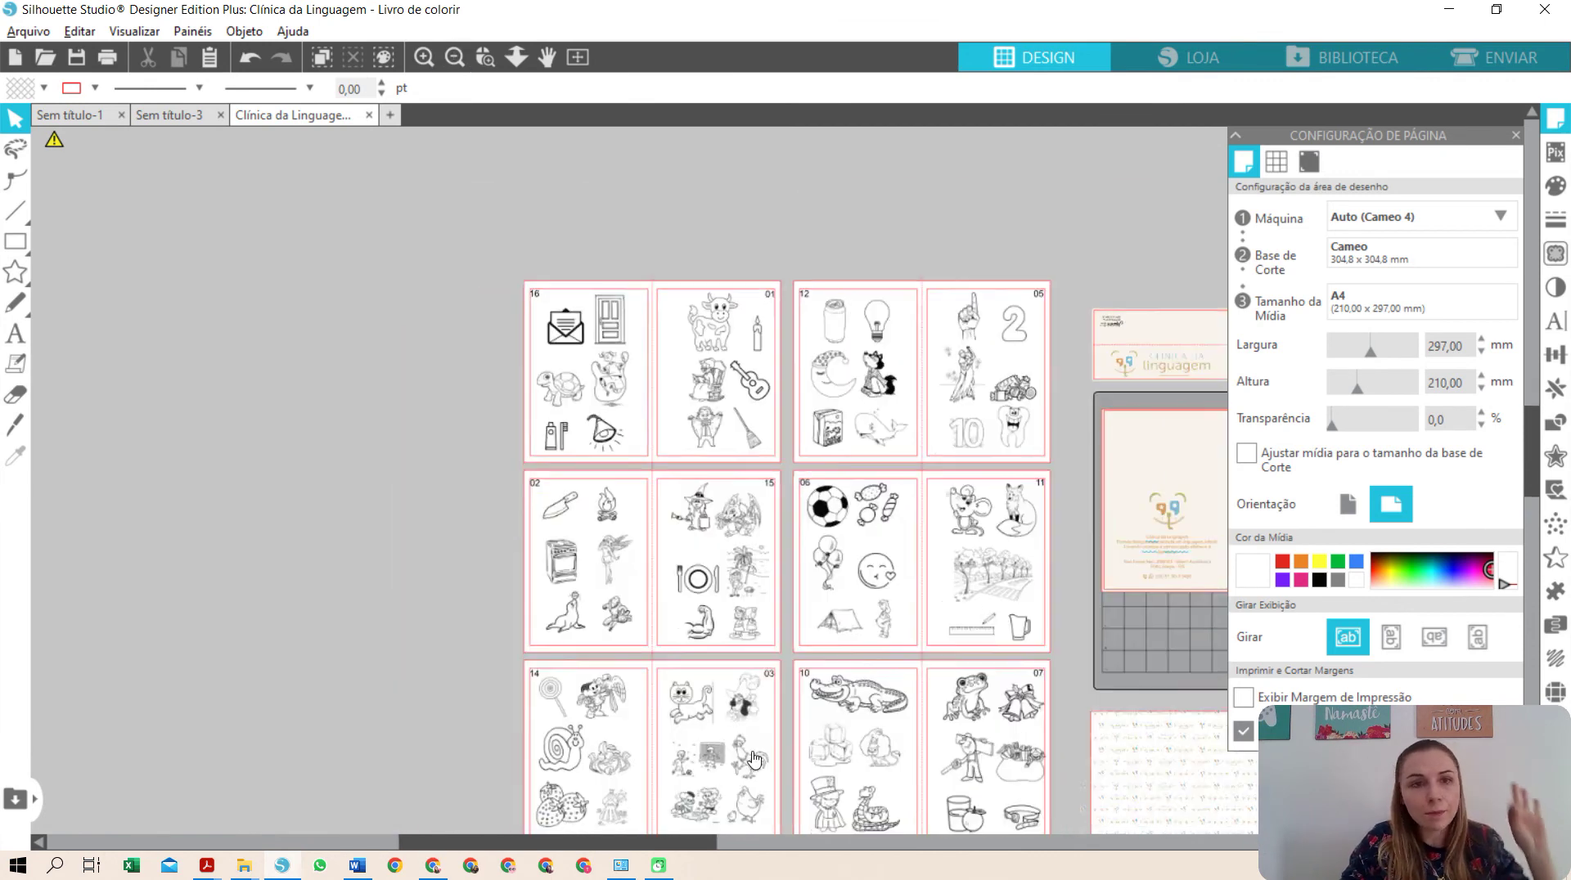
scroll(755, 761, "down", 2)
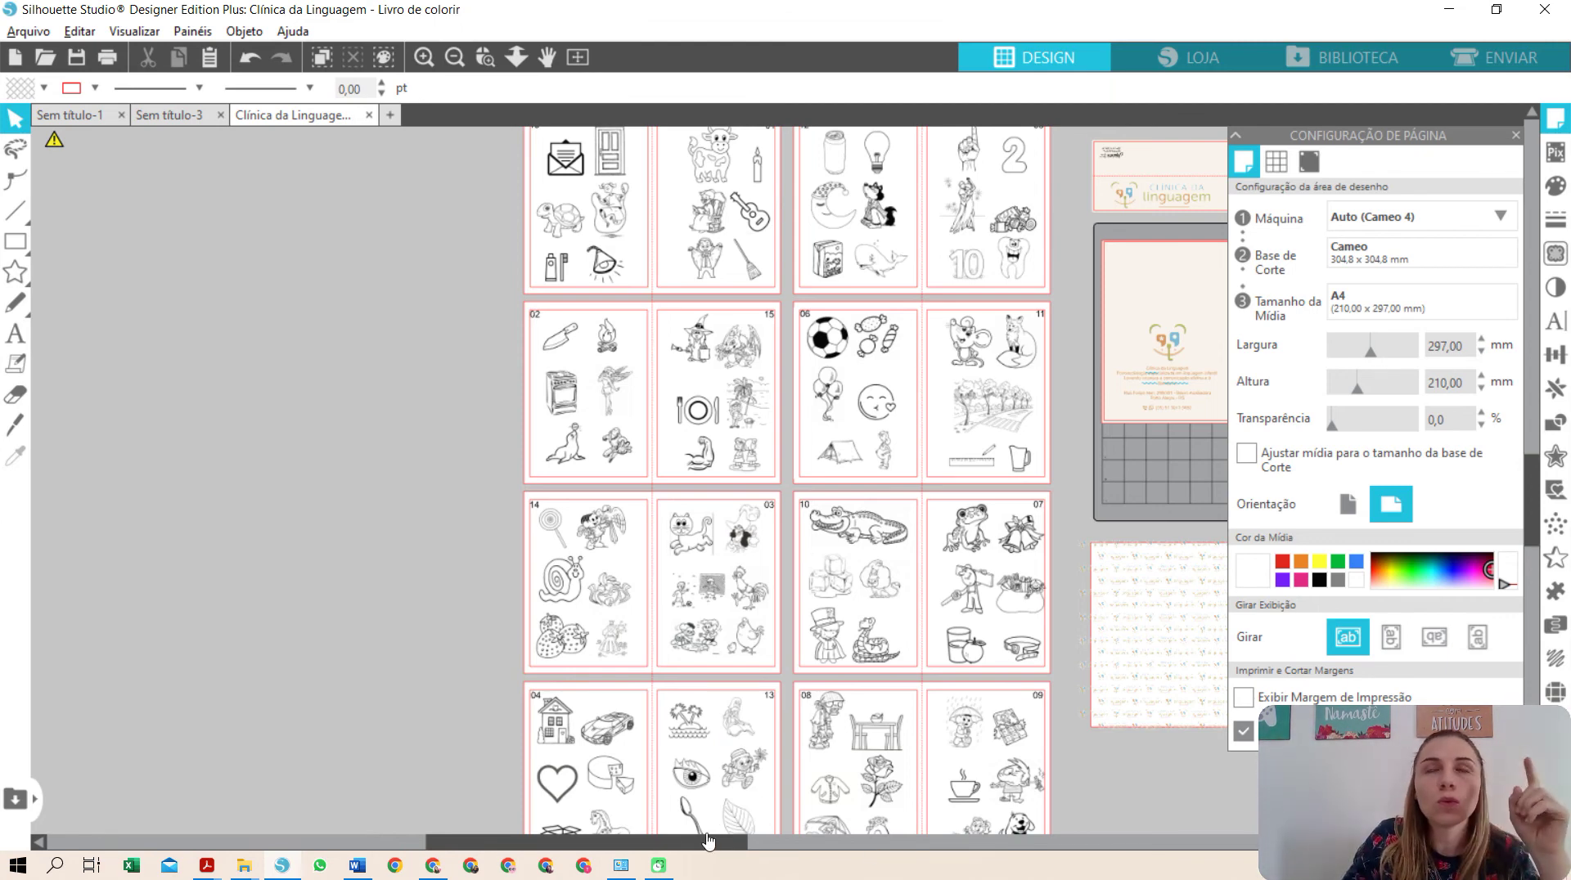
- Inspect the repeating Clínica da Linguagem logo pattern on the sheet below the coloring book cover
left_click_drag(673, 851, 808, 855)
scroll(812, 828, "up", 1)
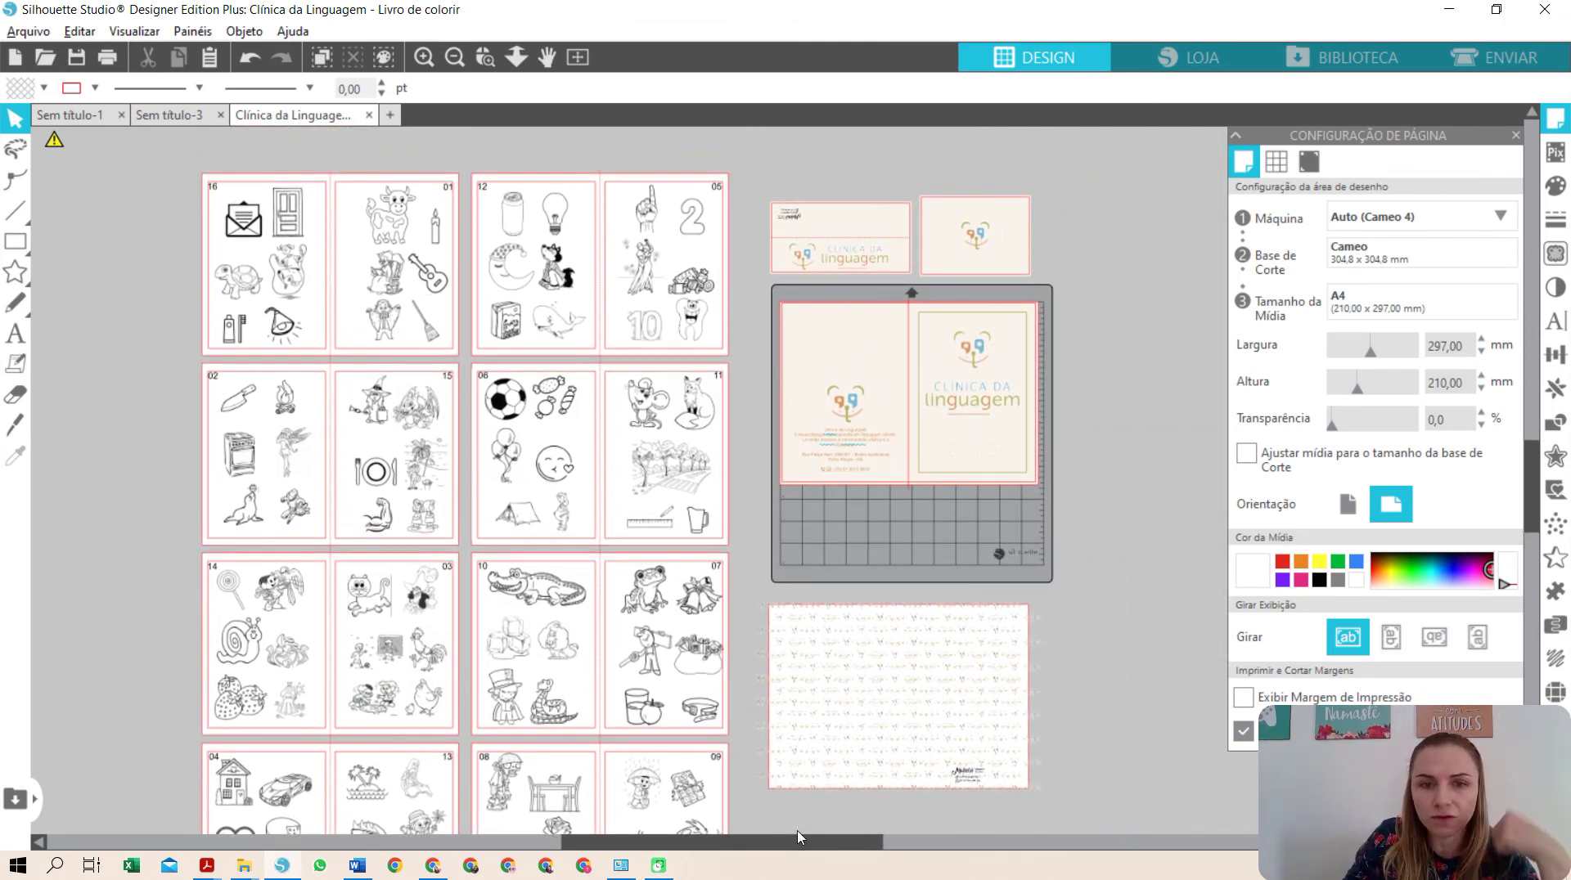
scroll(790, 777, "up", 1)
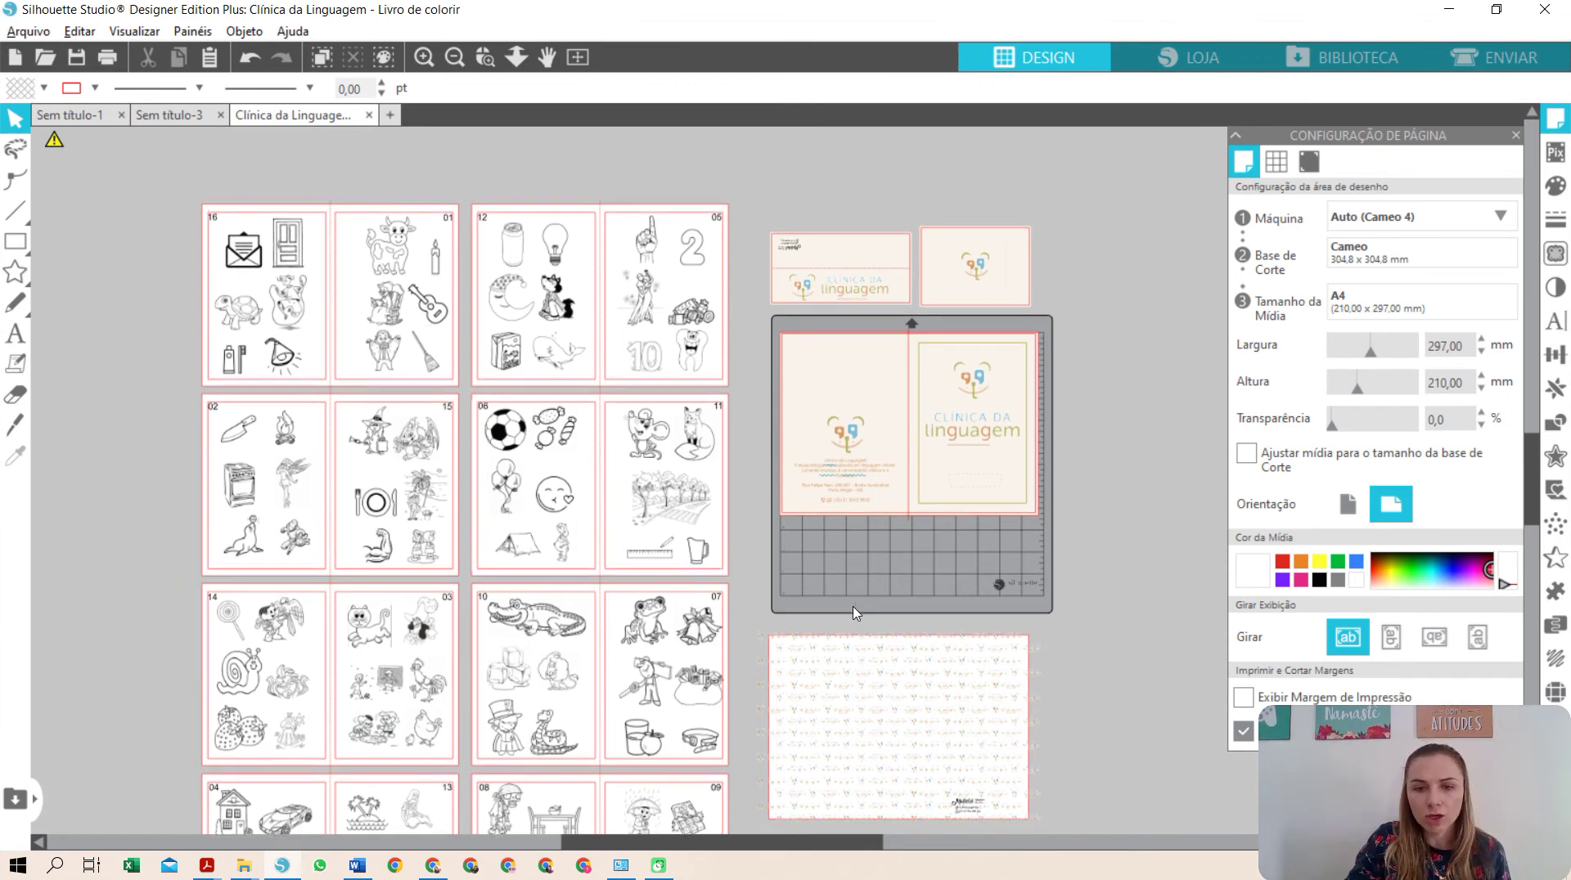
scroll(920, 720, "down", 1)
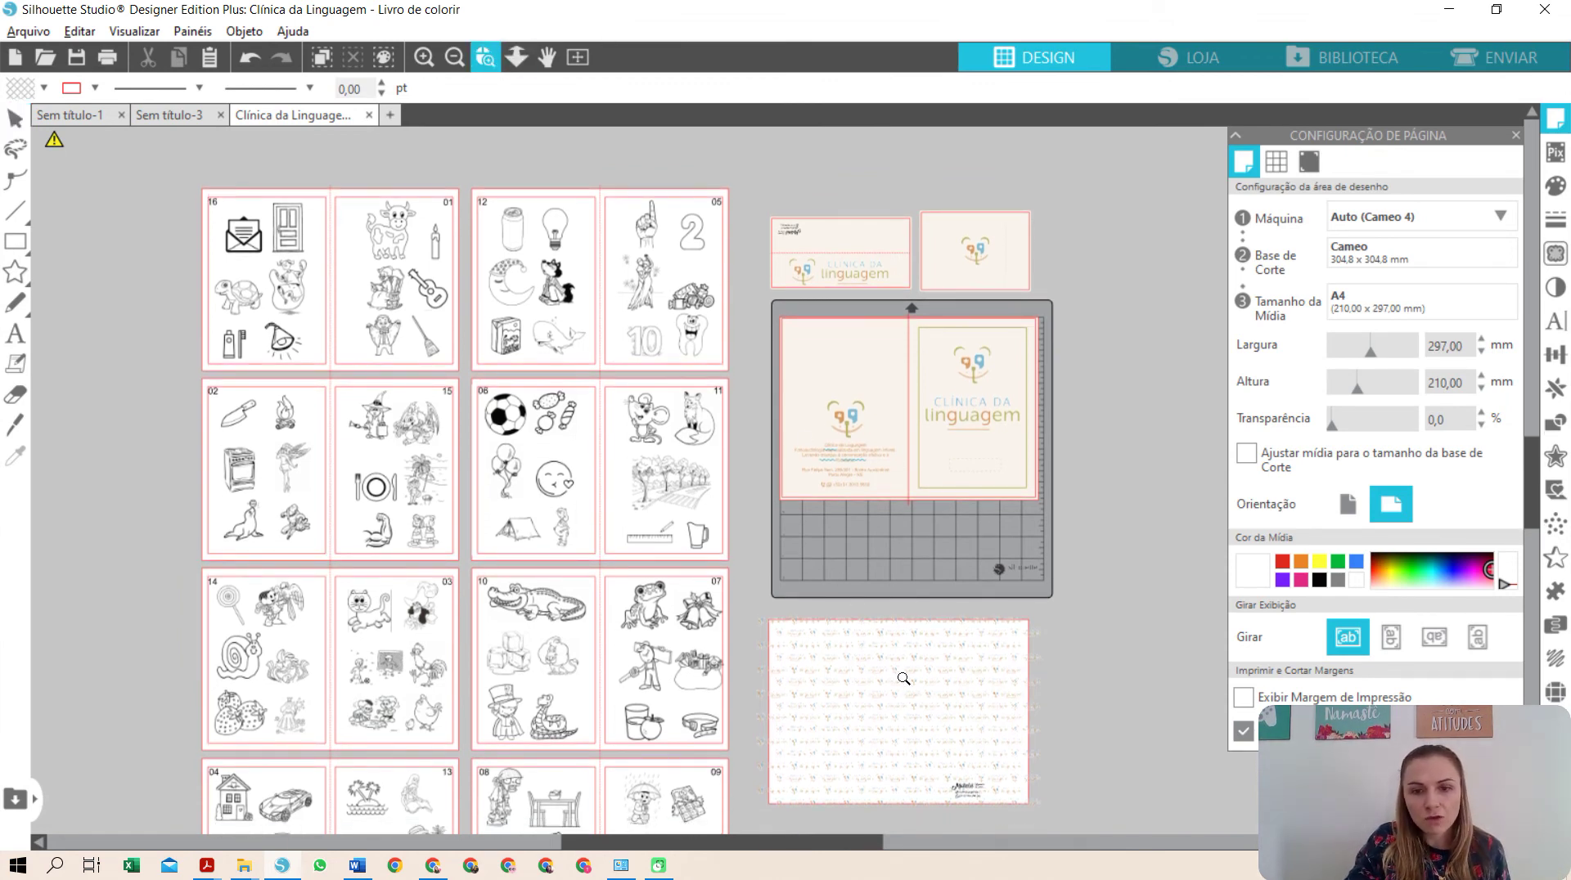
scroll(905, 703, "up", 1)
scroll(904, 706, "up", 3)
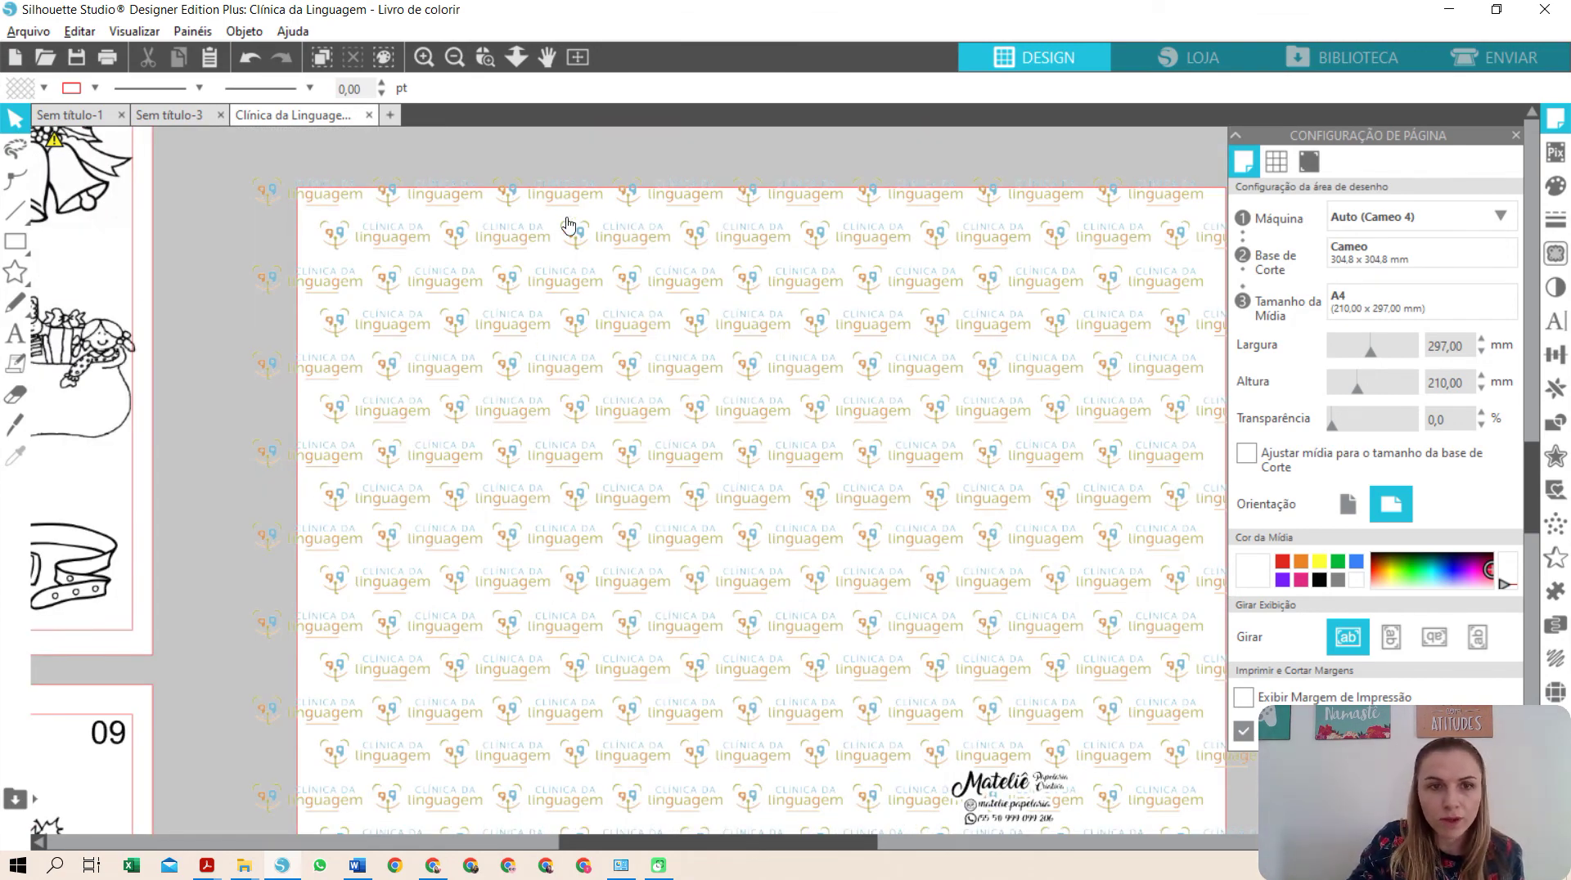
scroll(579, 385, "up", 10)
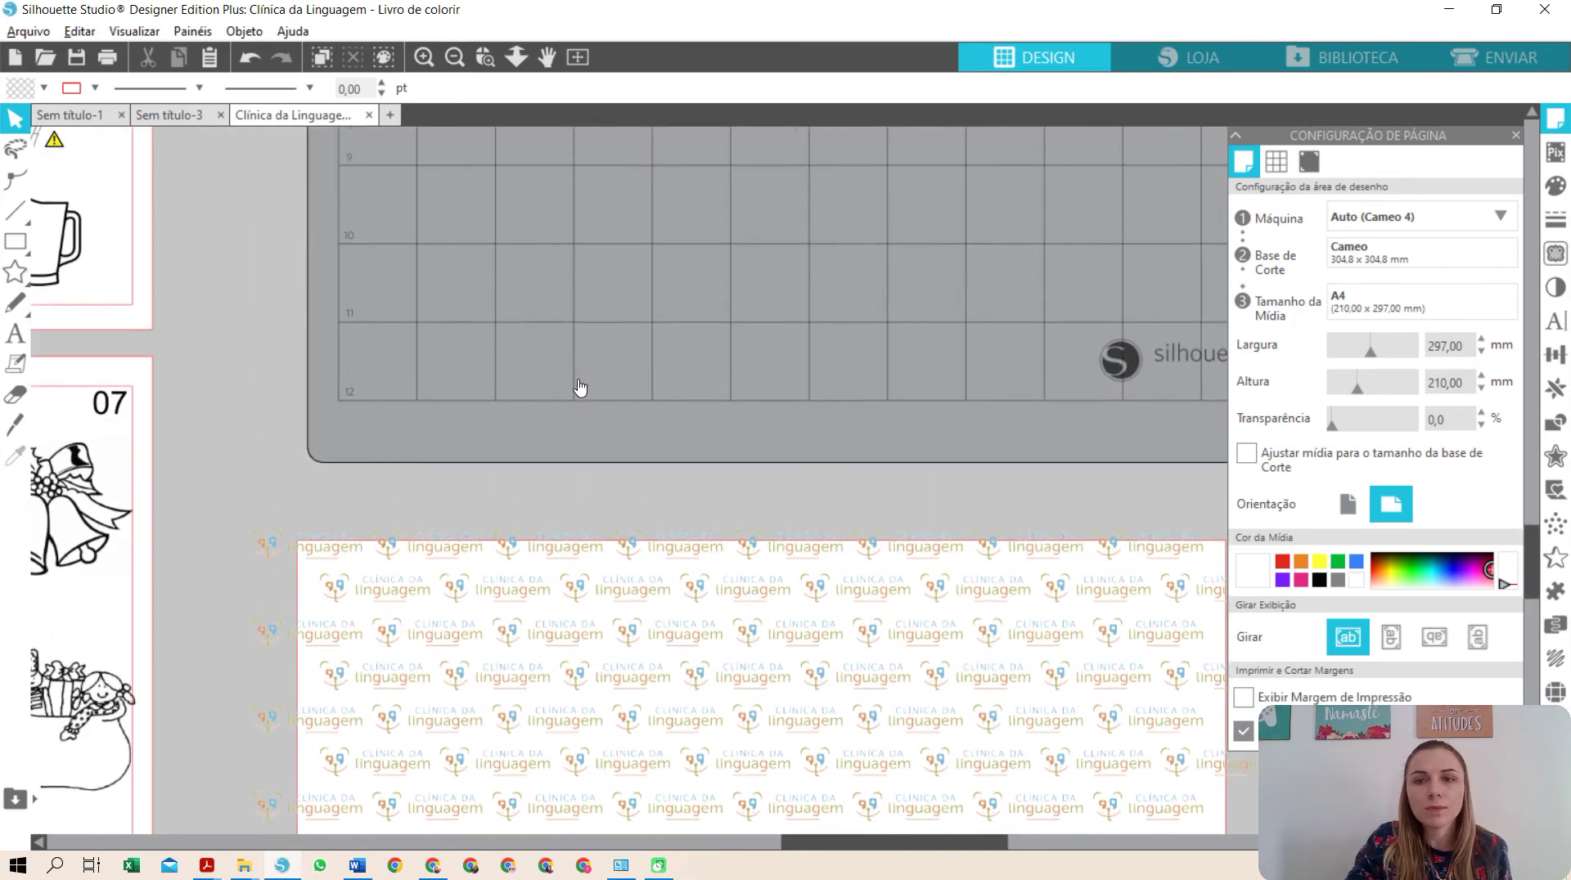
- Set the line thickness of the green frame on the coloring book's front cover to 5.25 pt
scroll(578, 385, "up", 10)
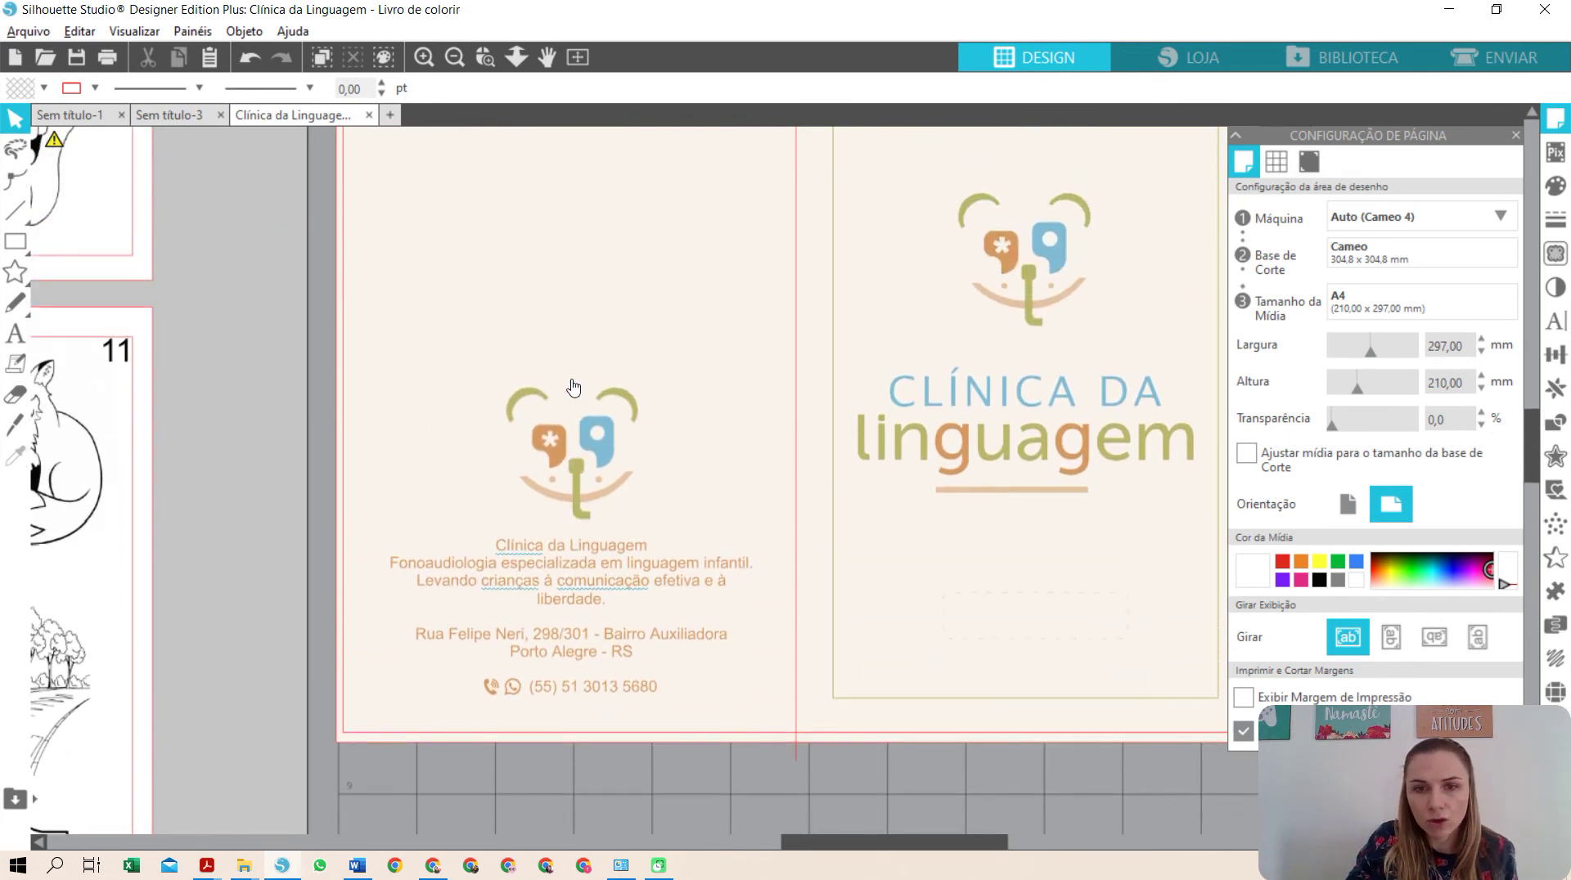
left_click(861, 203)
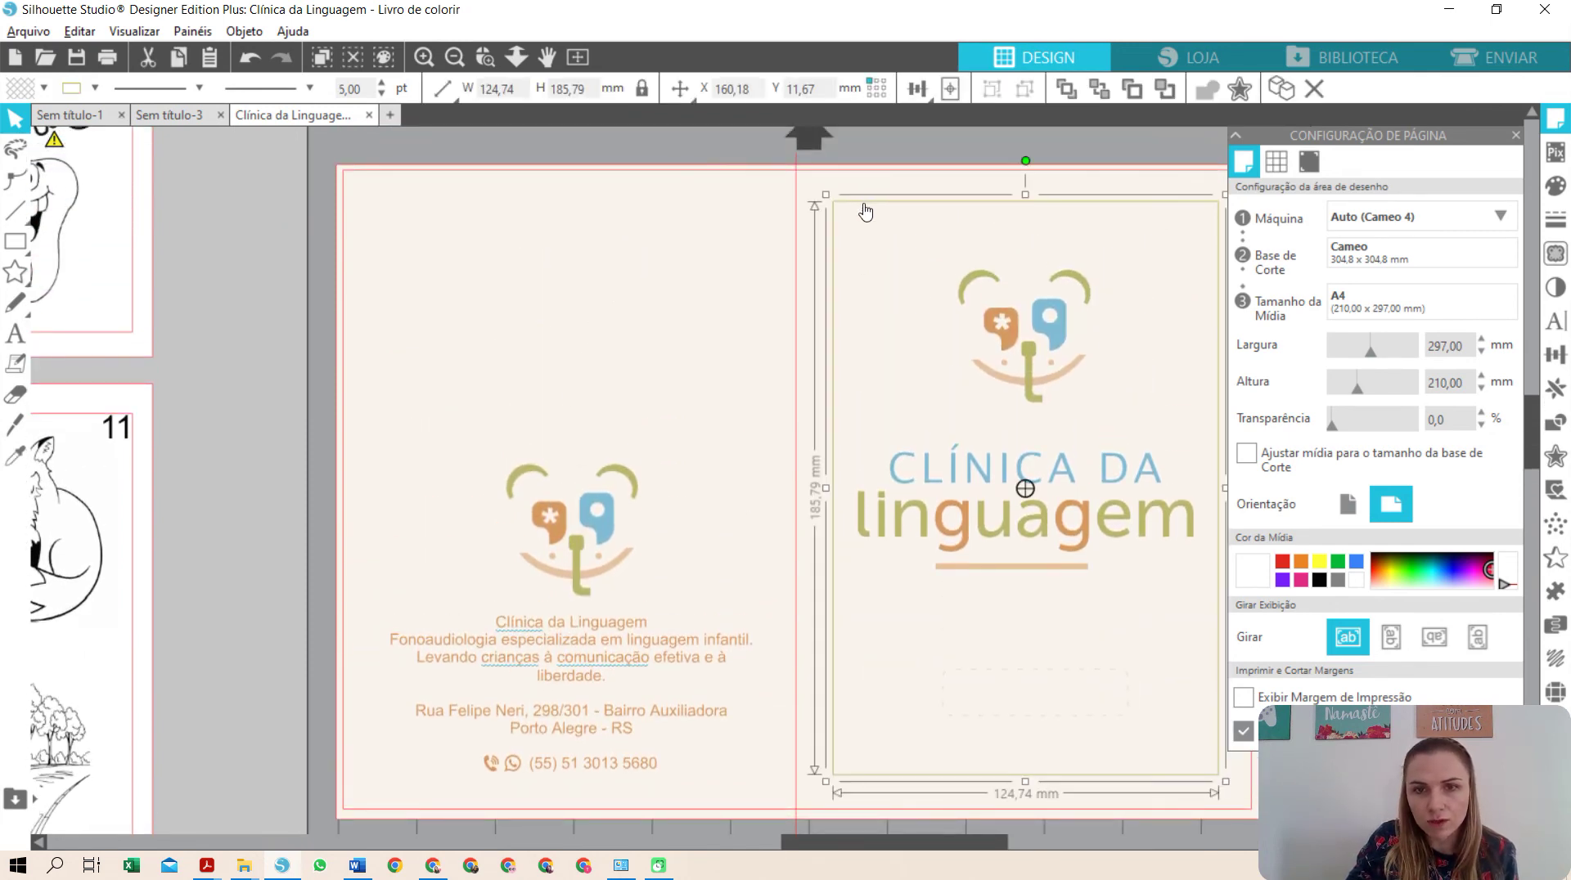
left_click(381, 83)
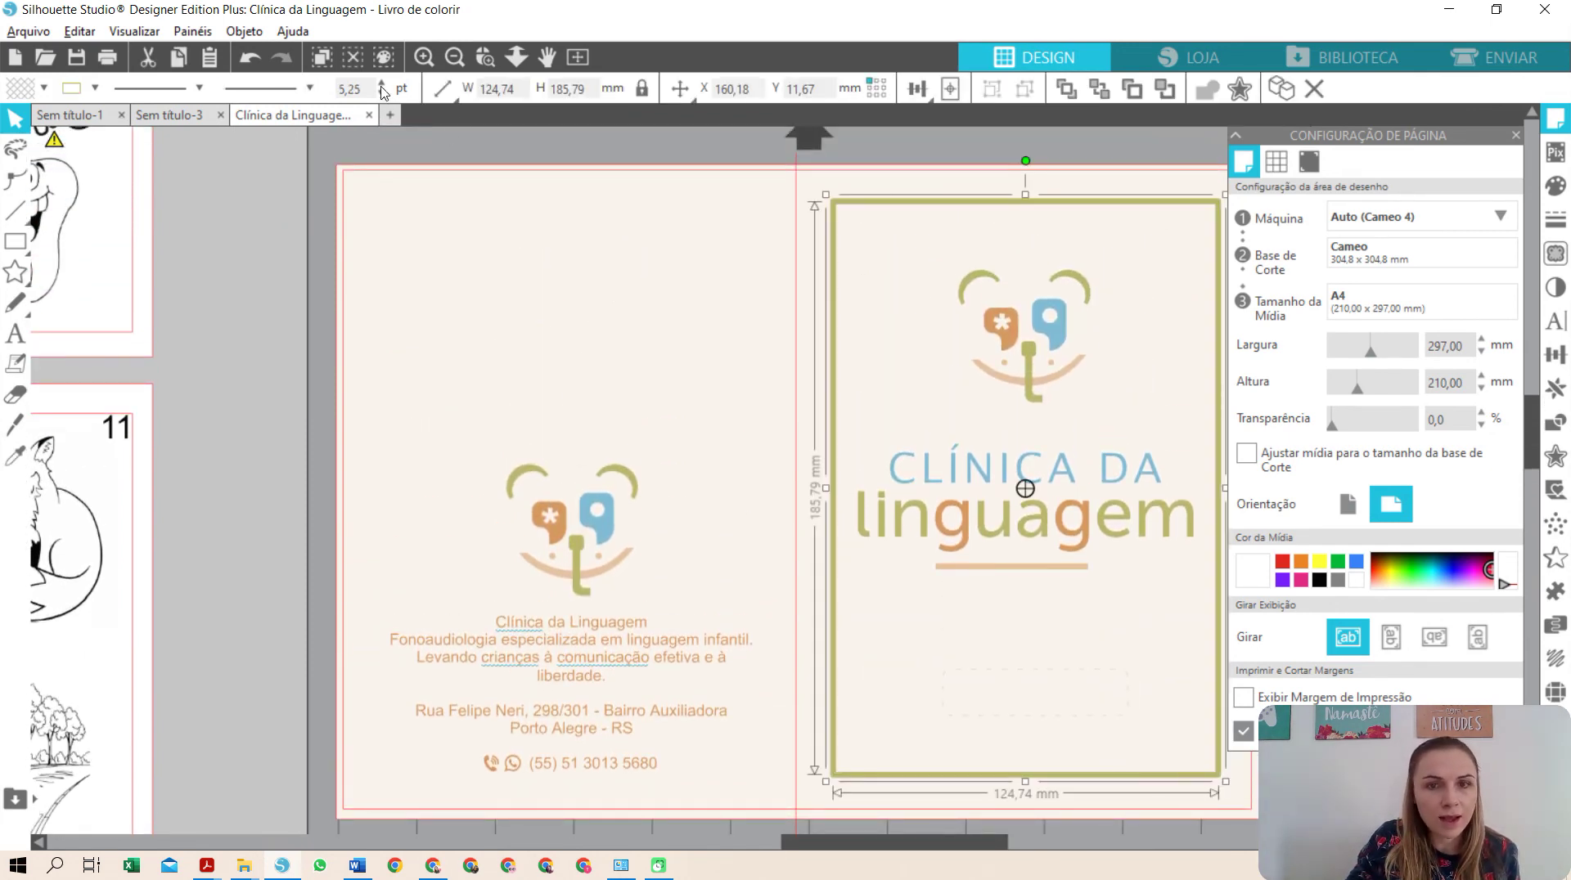
left_click(712, 152)
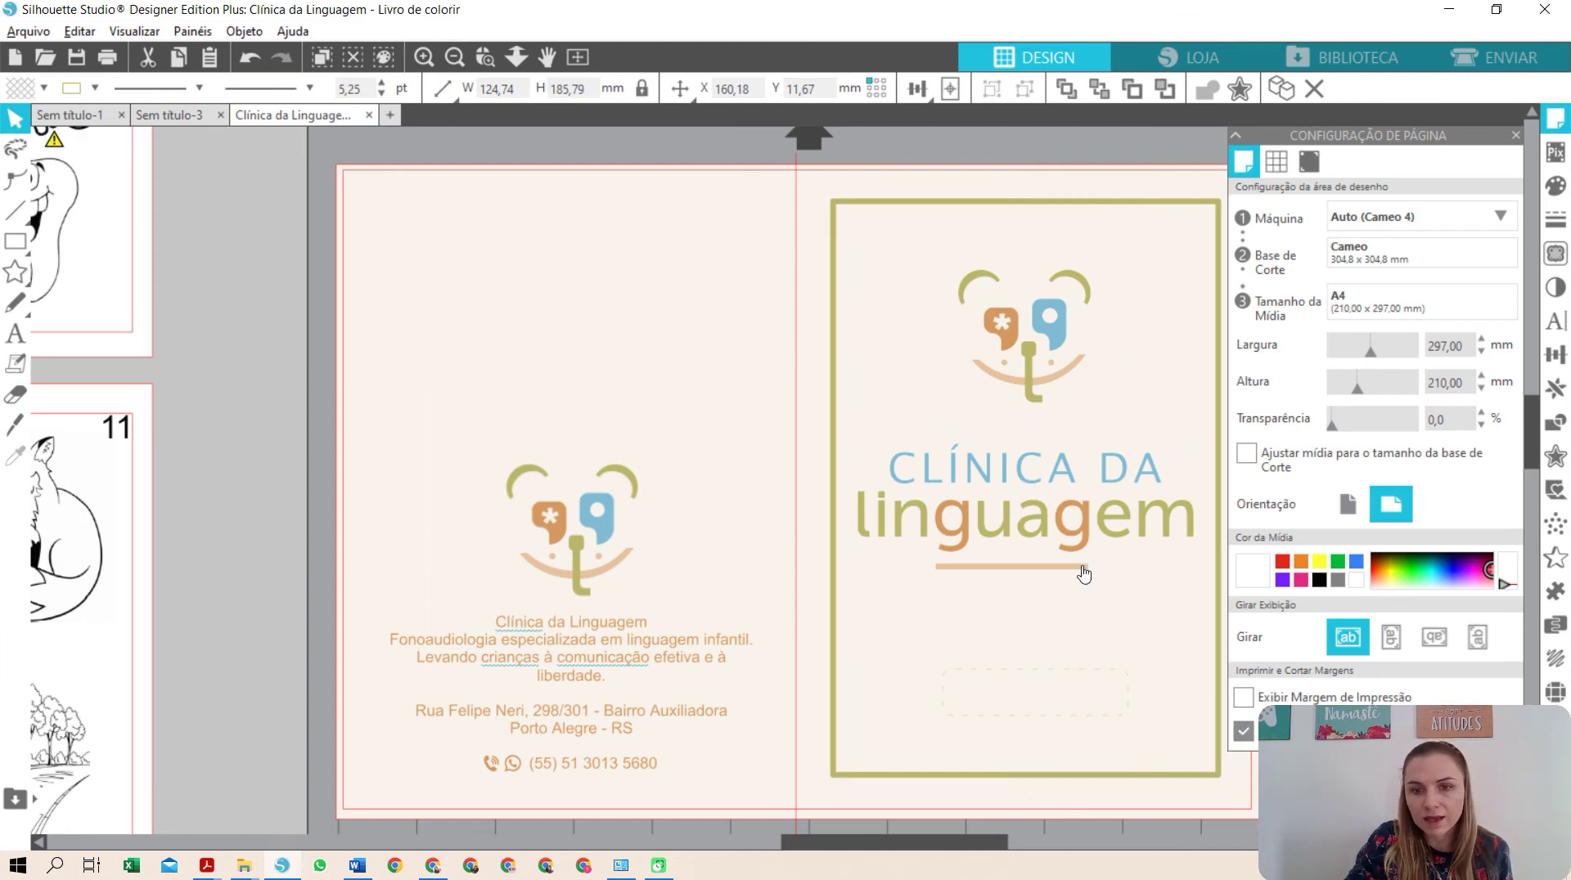
- Adjust the line thickness of the dashed 60 × 15 mm box beneath the front cover logo
left_click(977, 679)
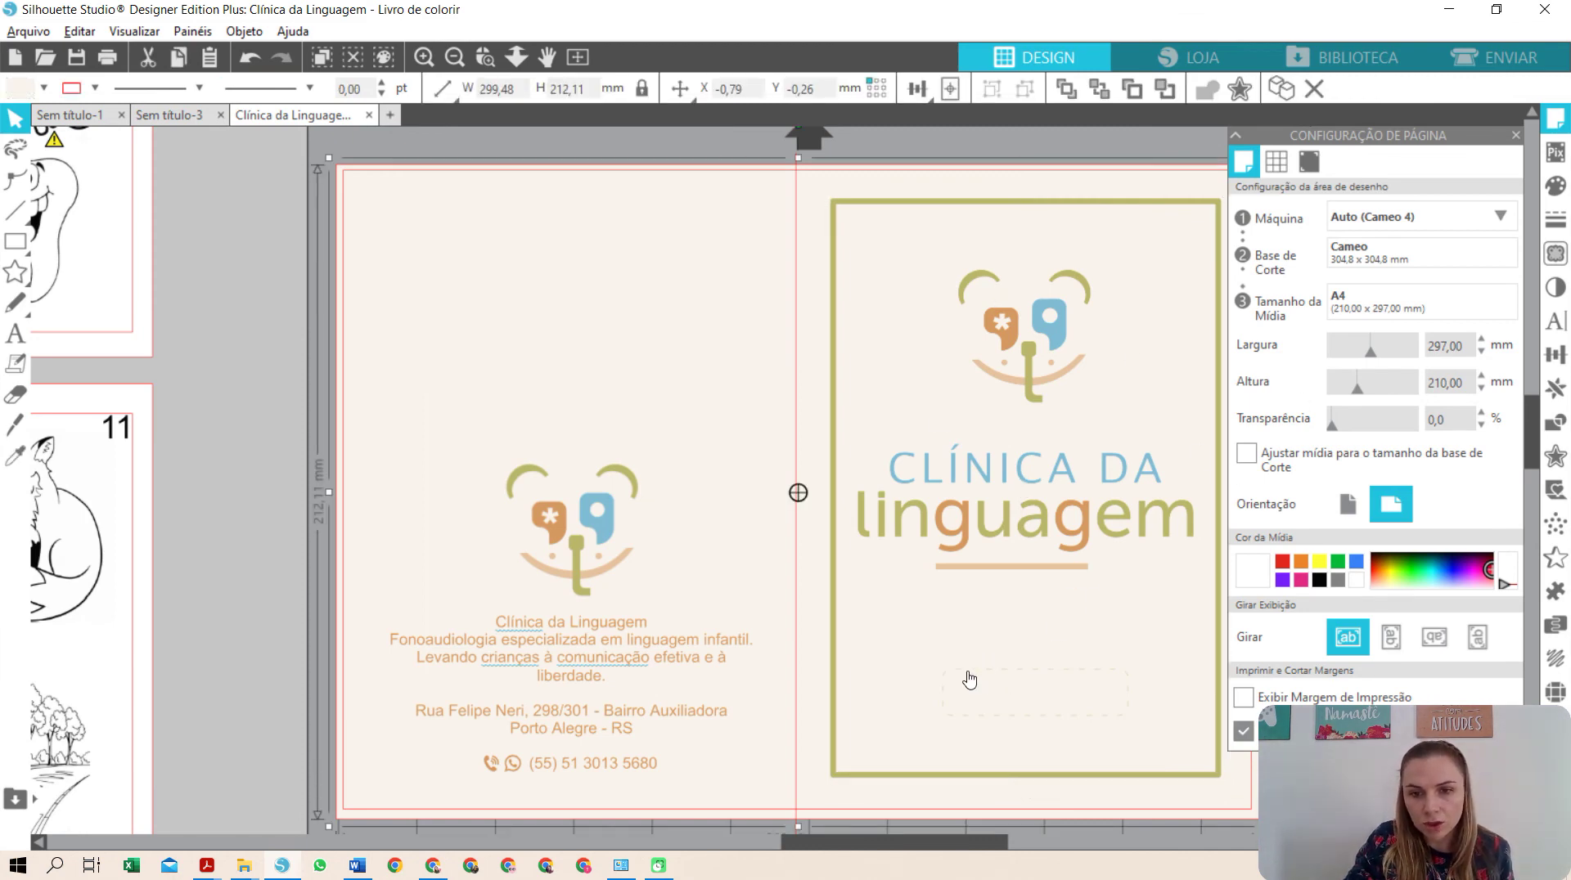
left_click(979, 678)
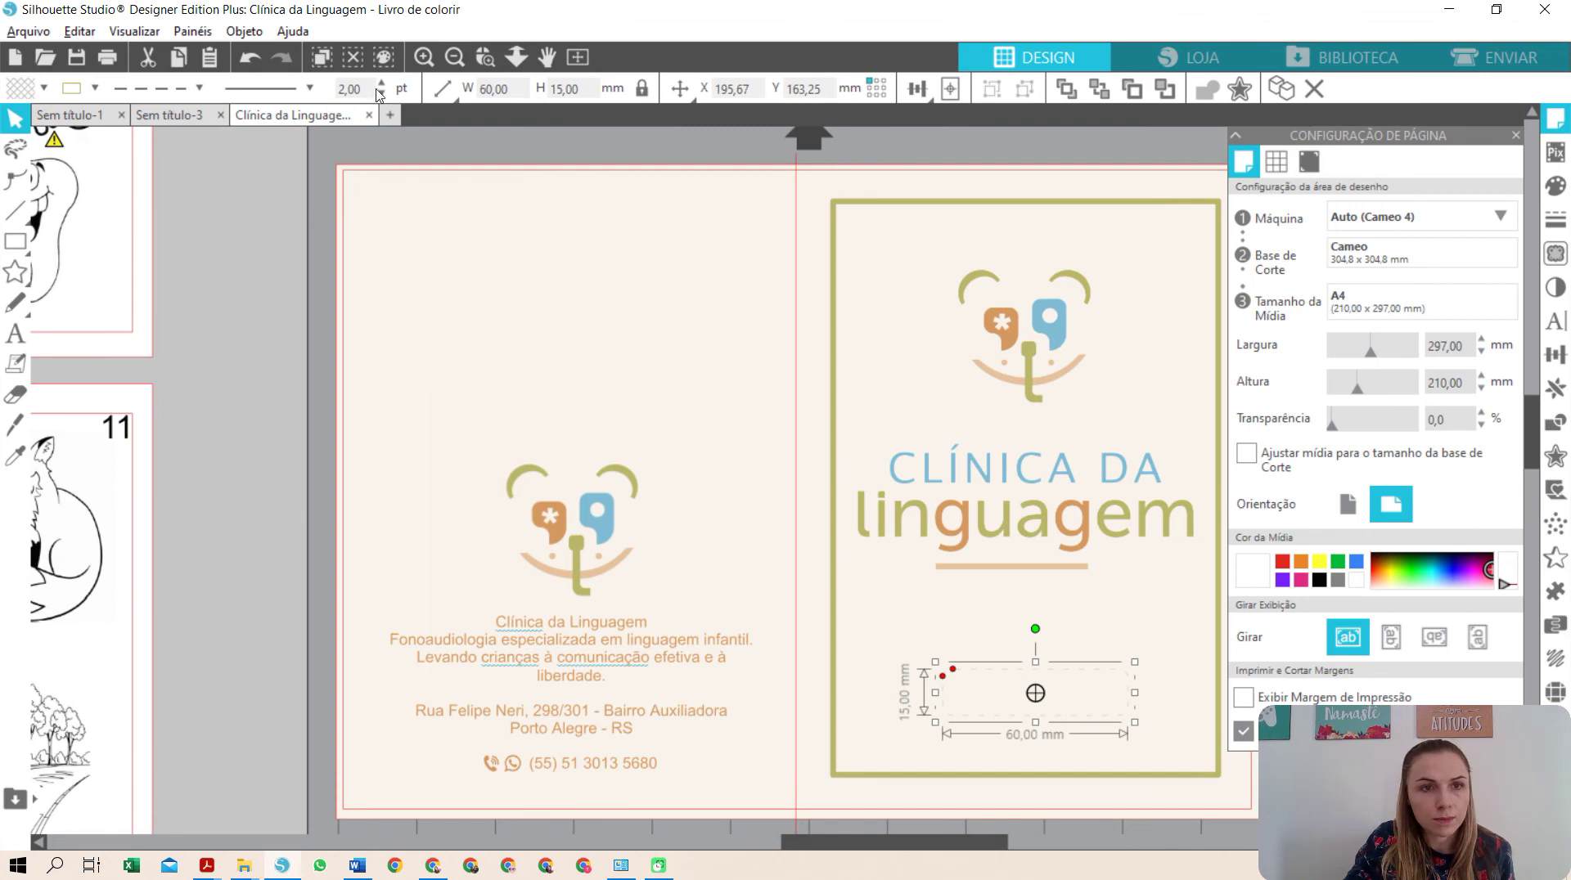
left_click(747, 246)
- Review the coloring book cover, the small logo pieces above it, and the complete layout with pages and patterned sheet
scroll(932, 446, "down", 2)
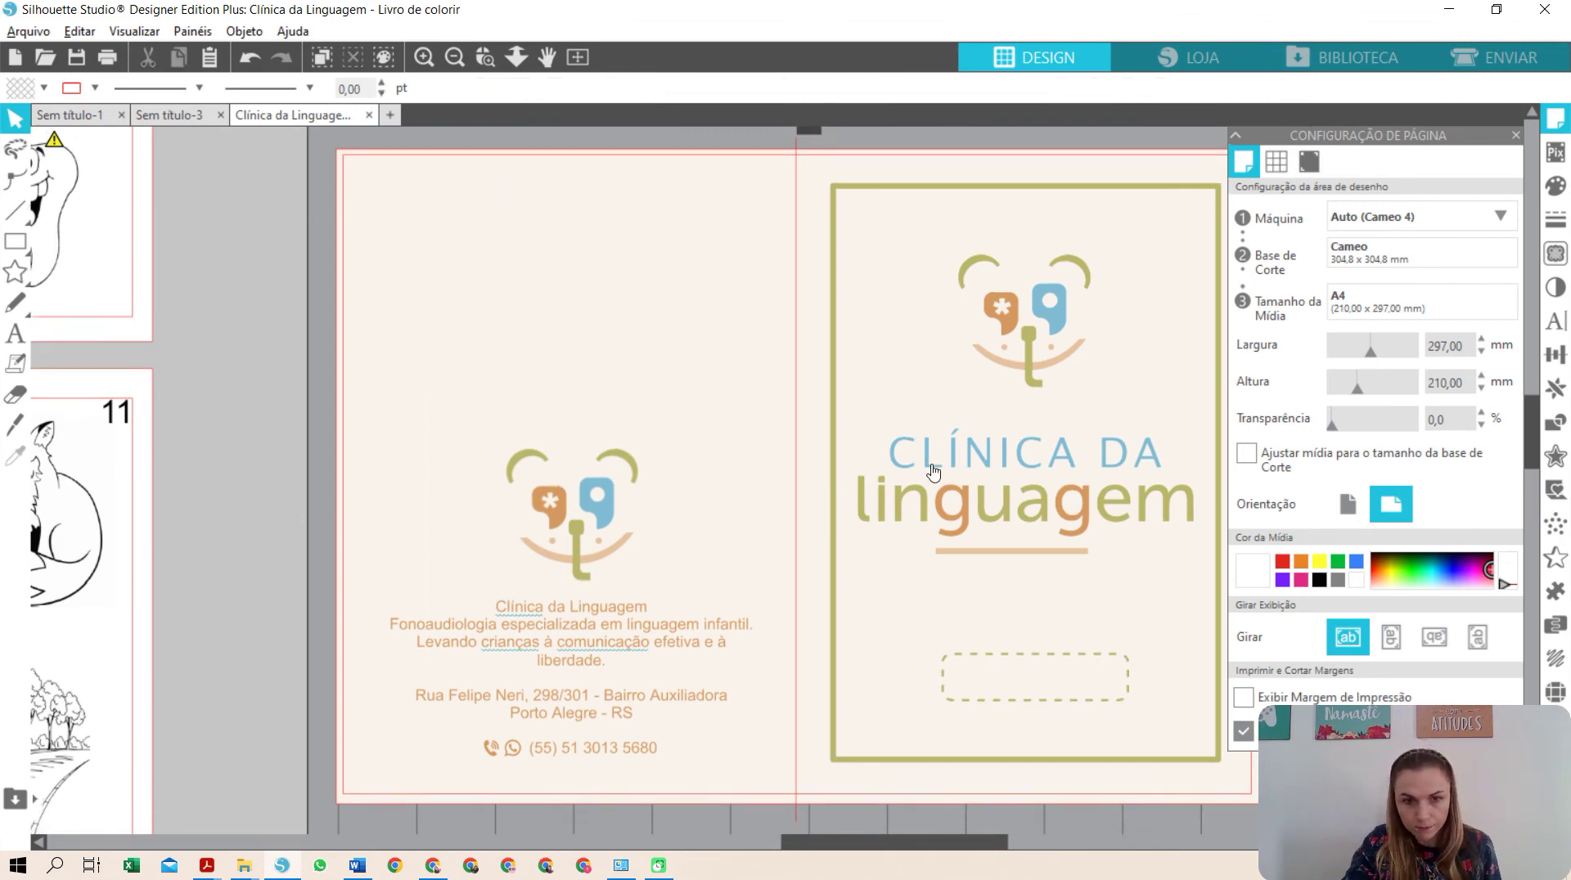
scroll(749, 523, "up", 5)
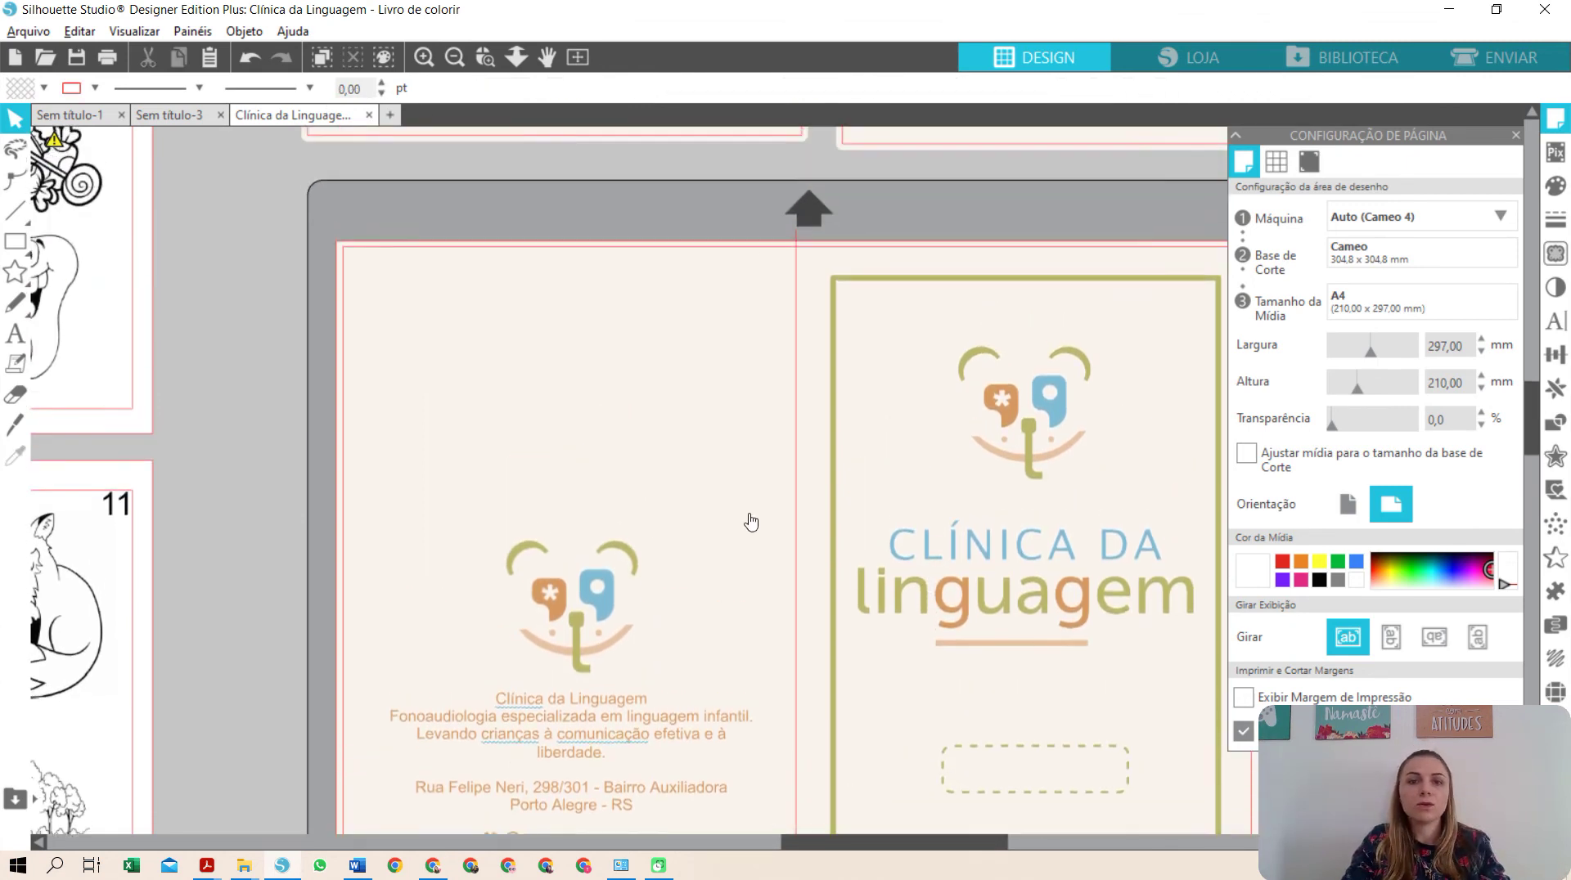
scroll(734, 522, "up", 2)
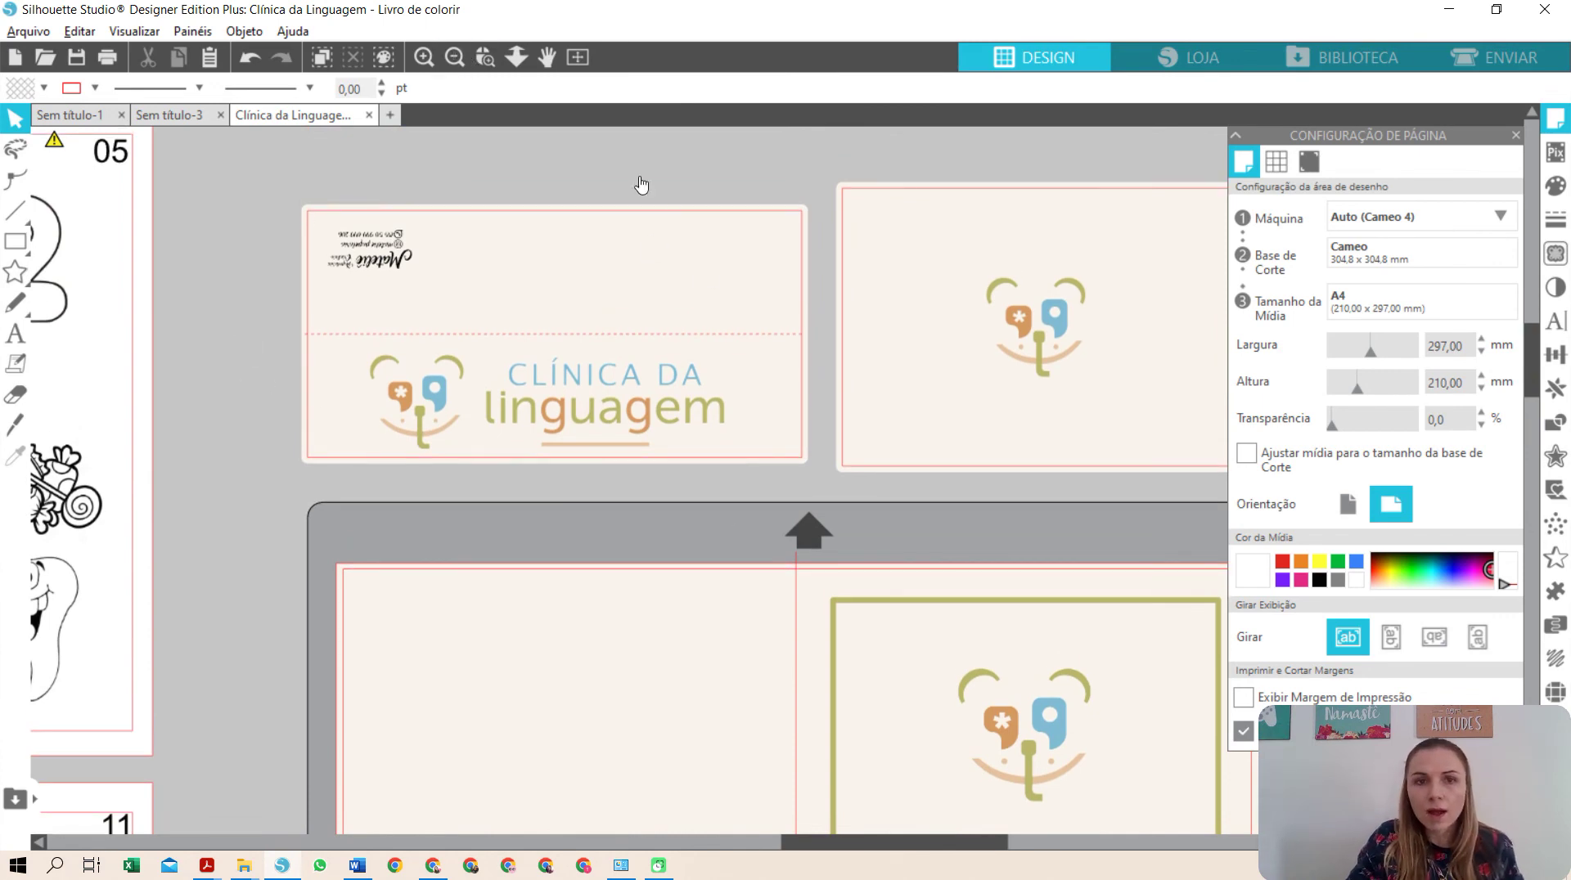
left_click(449, 57)
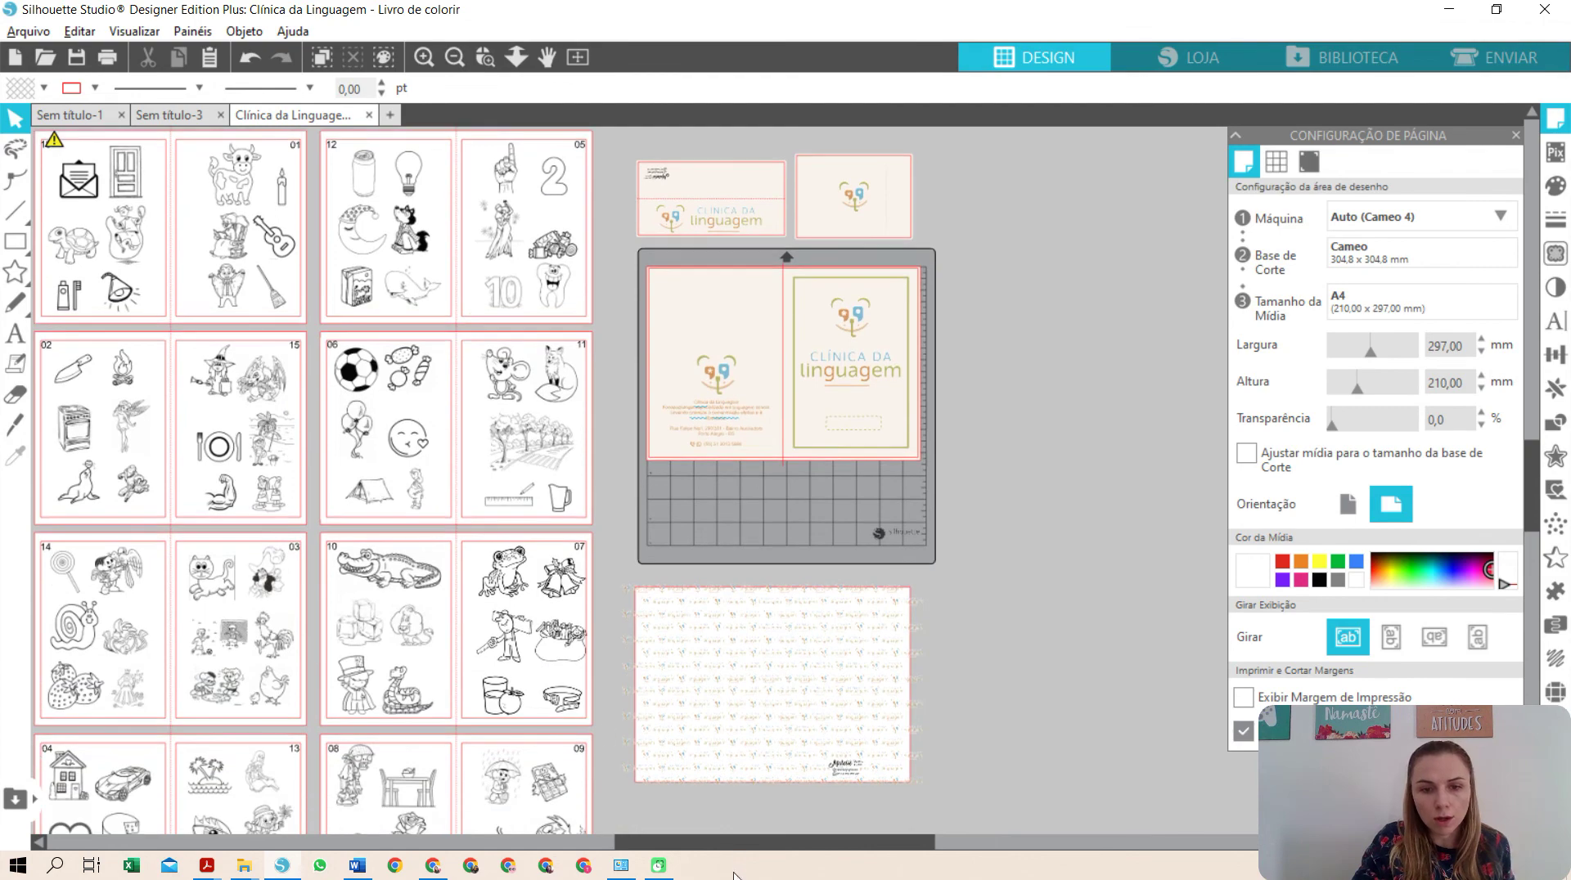
left_click_drag(734, 846, 640, 846)
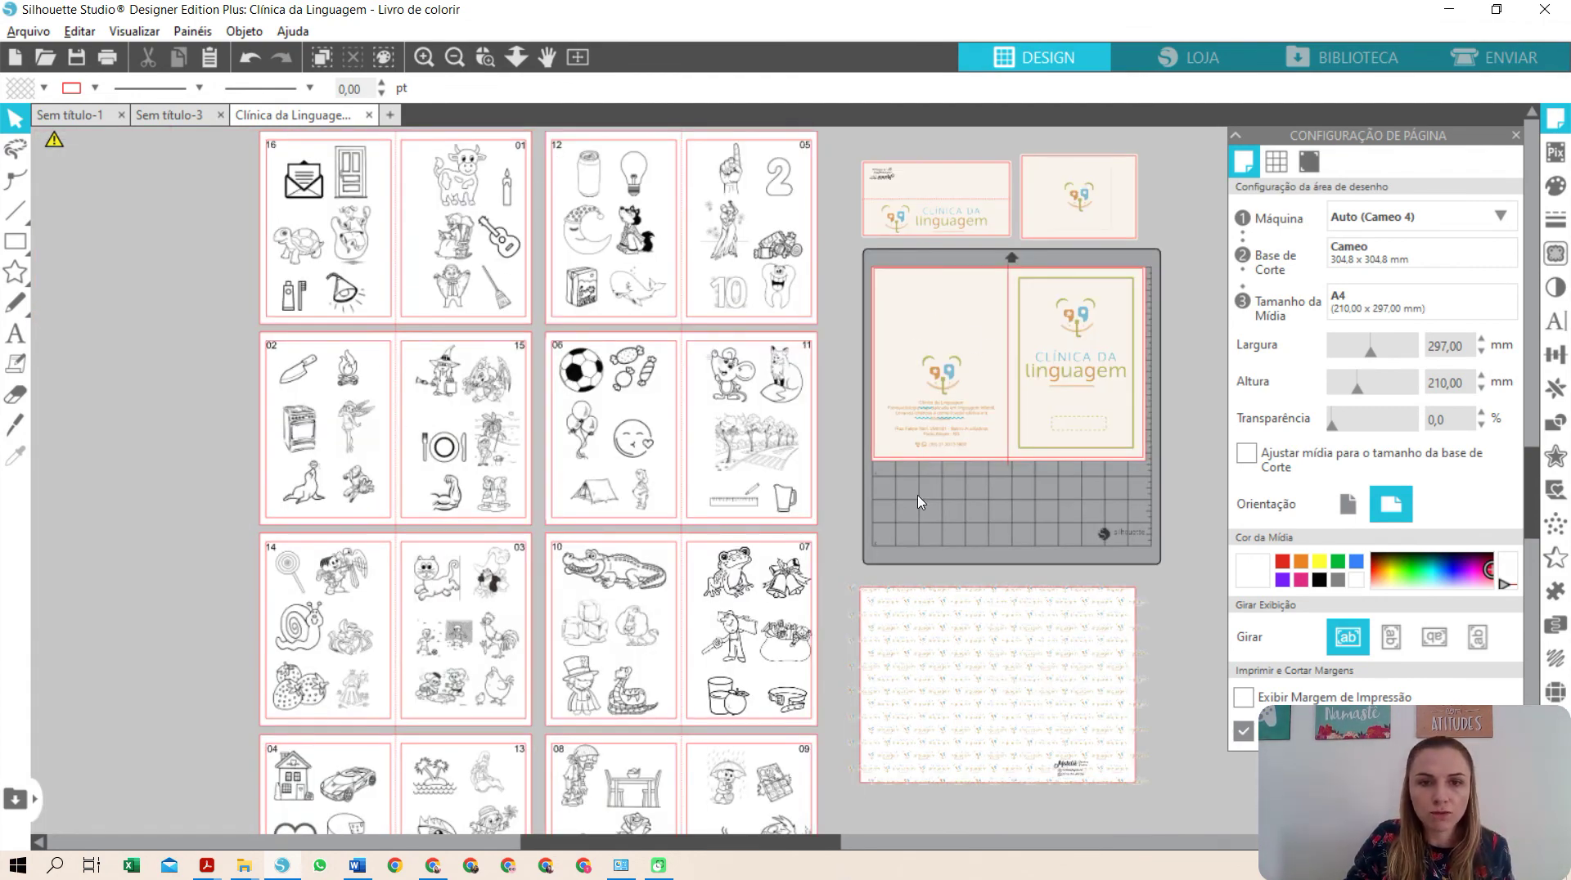
scroll(906, 745, "down", 2)
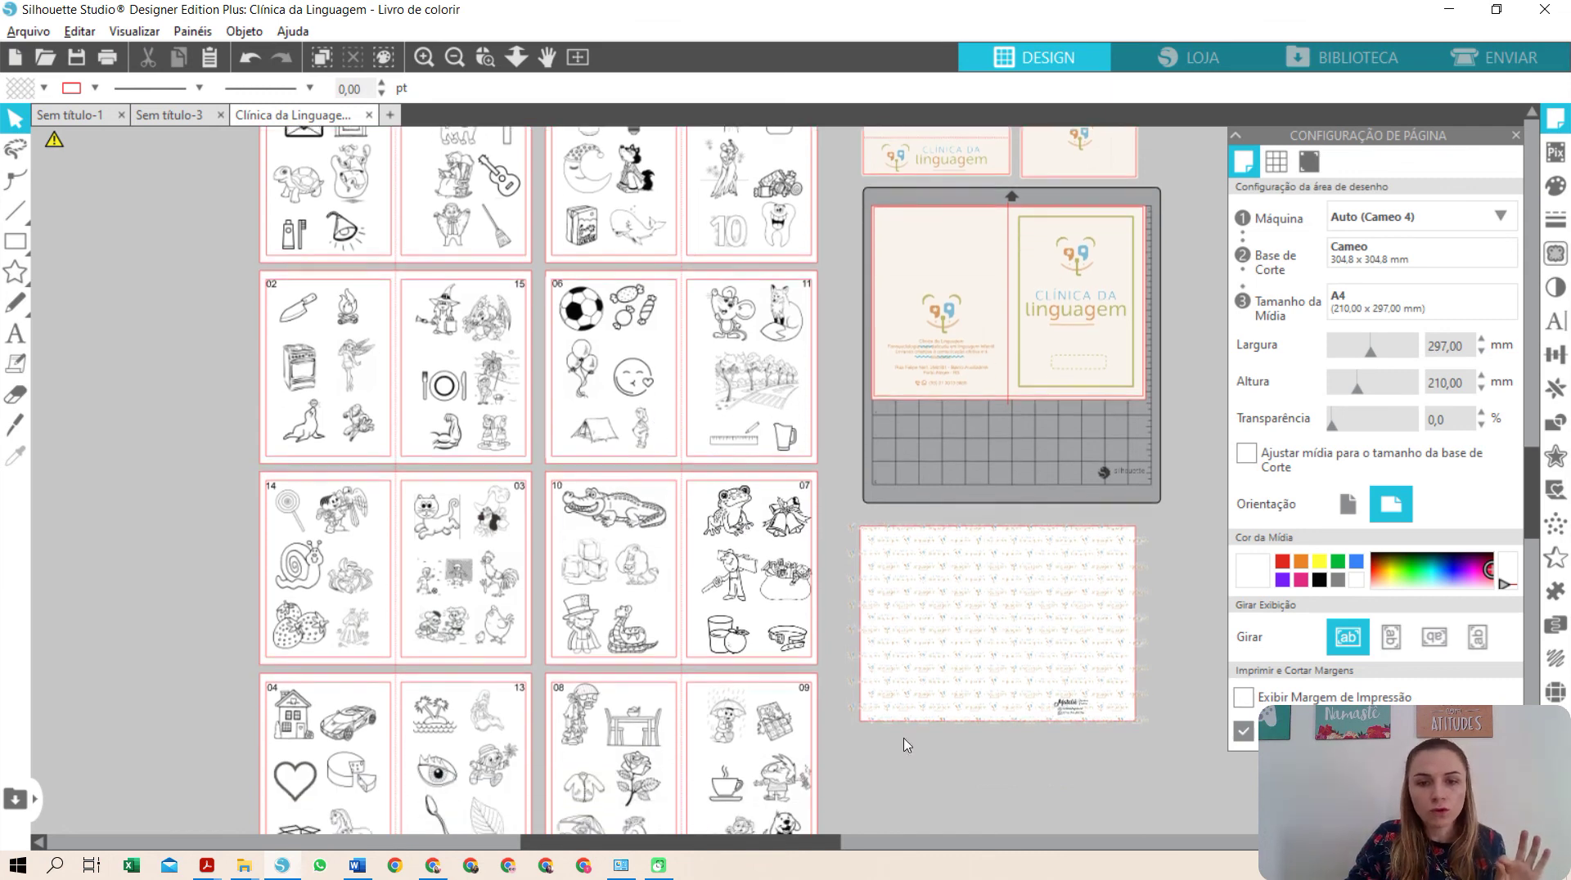
scroll(927, 783, "up", 2)
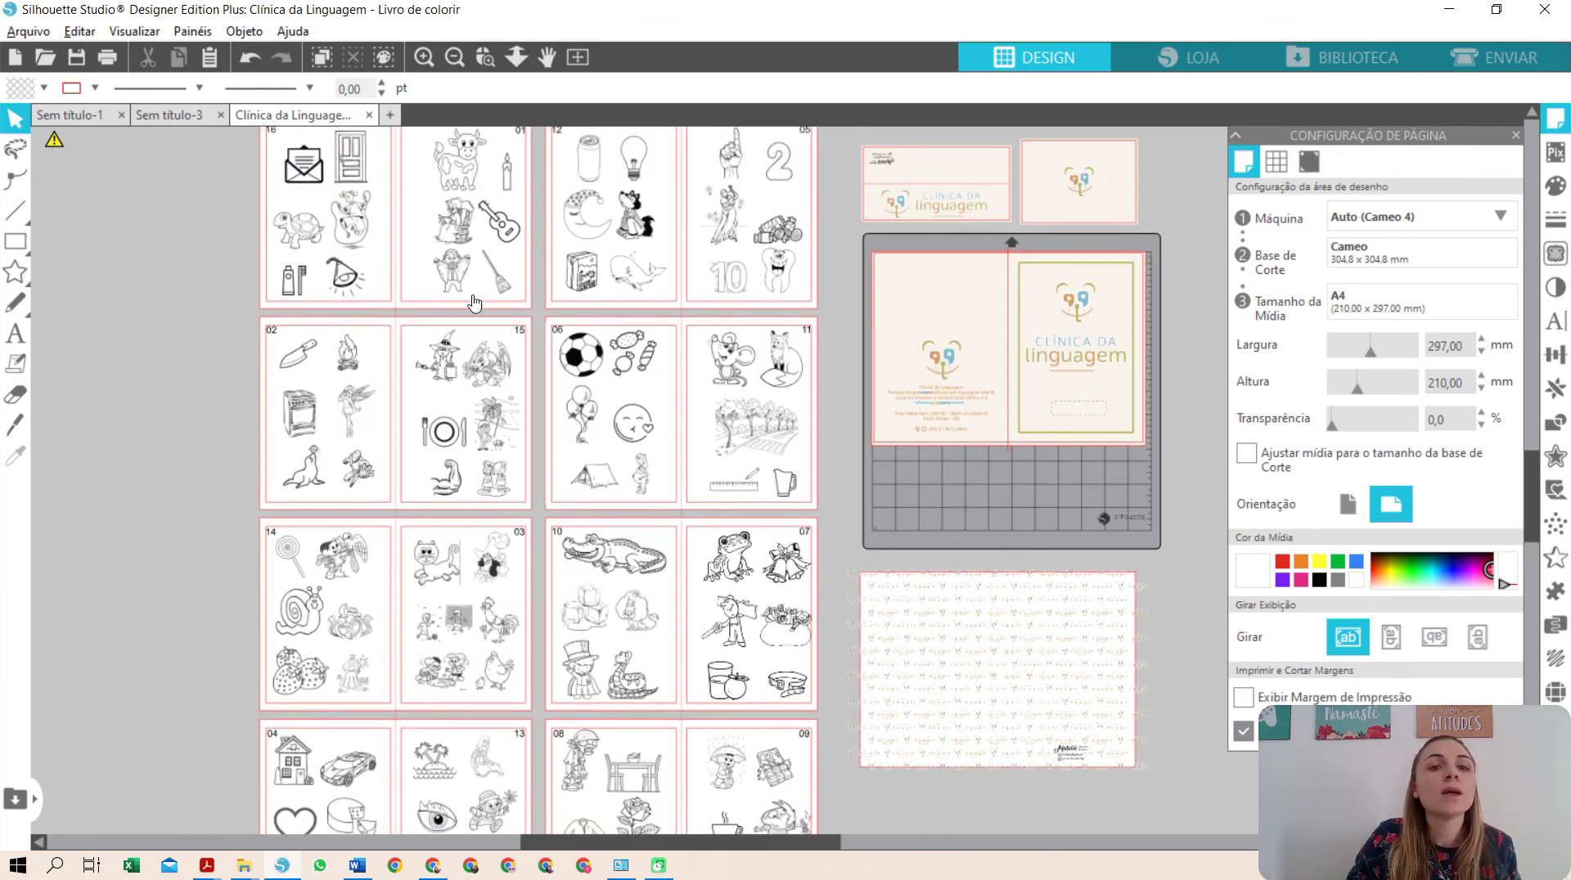
scroll(479, 311, "up", 1)
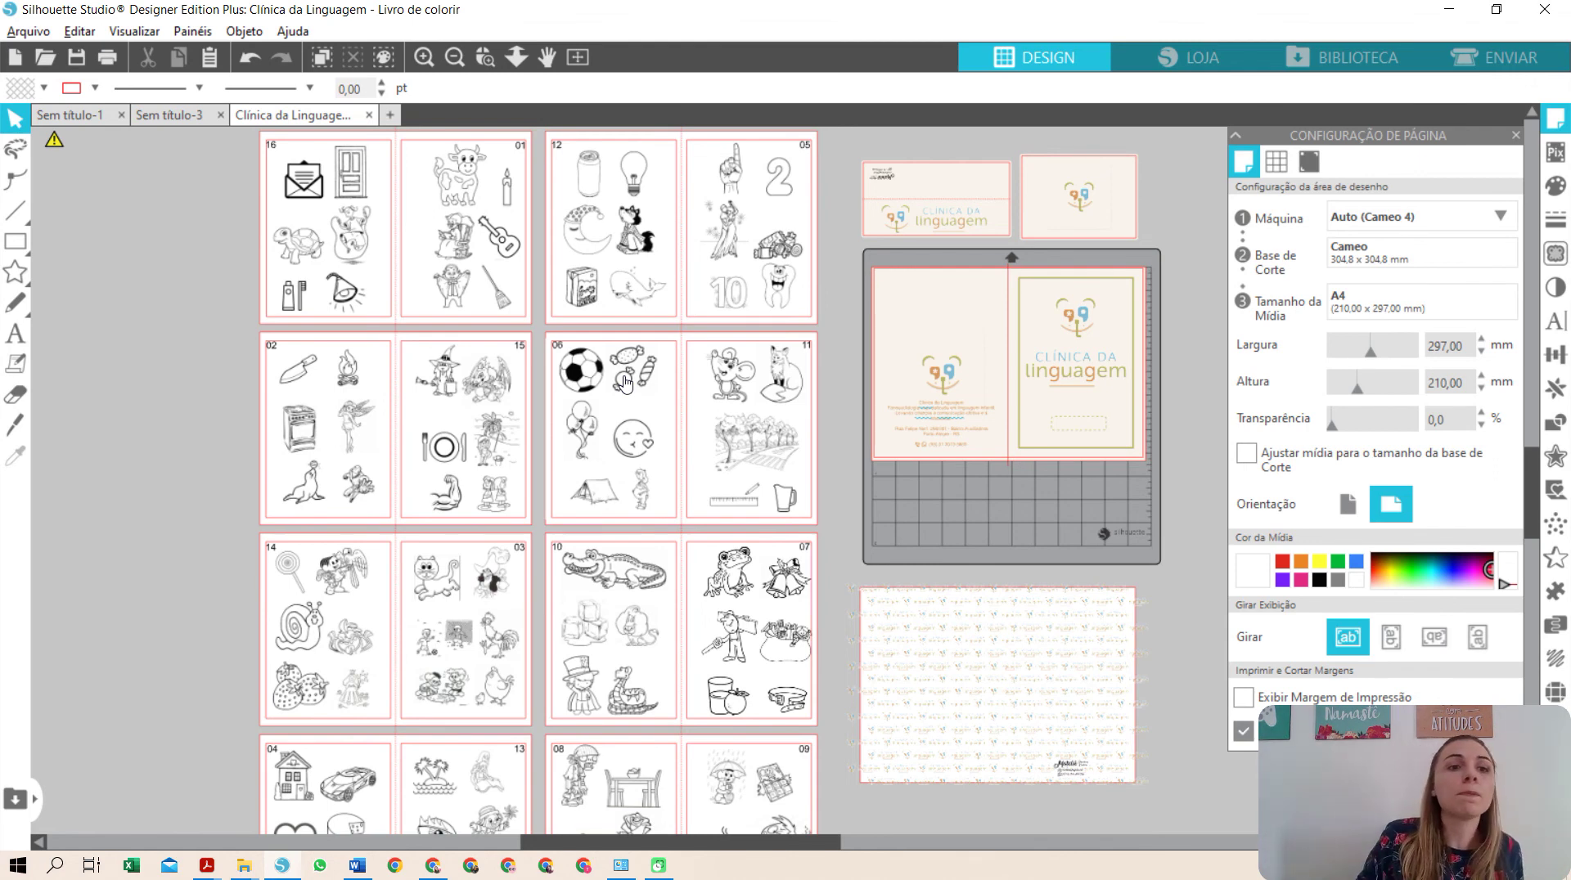
- View the cover layouts in the Sem título-3 document, ending on those in Sem título-1
left_click(159, 115)
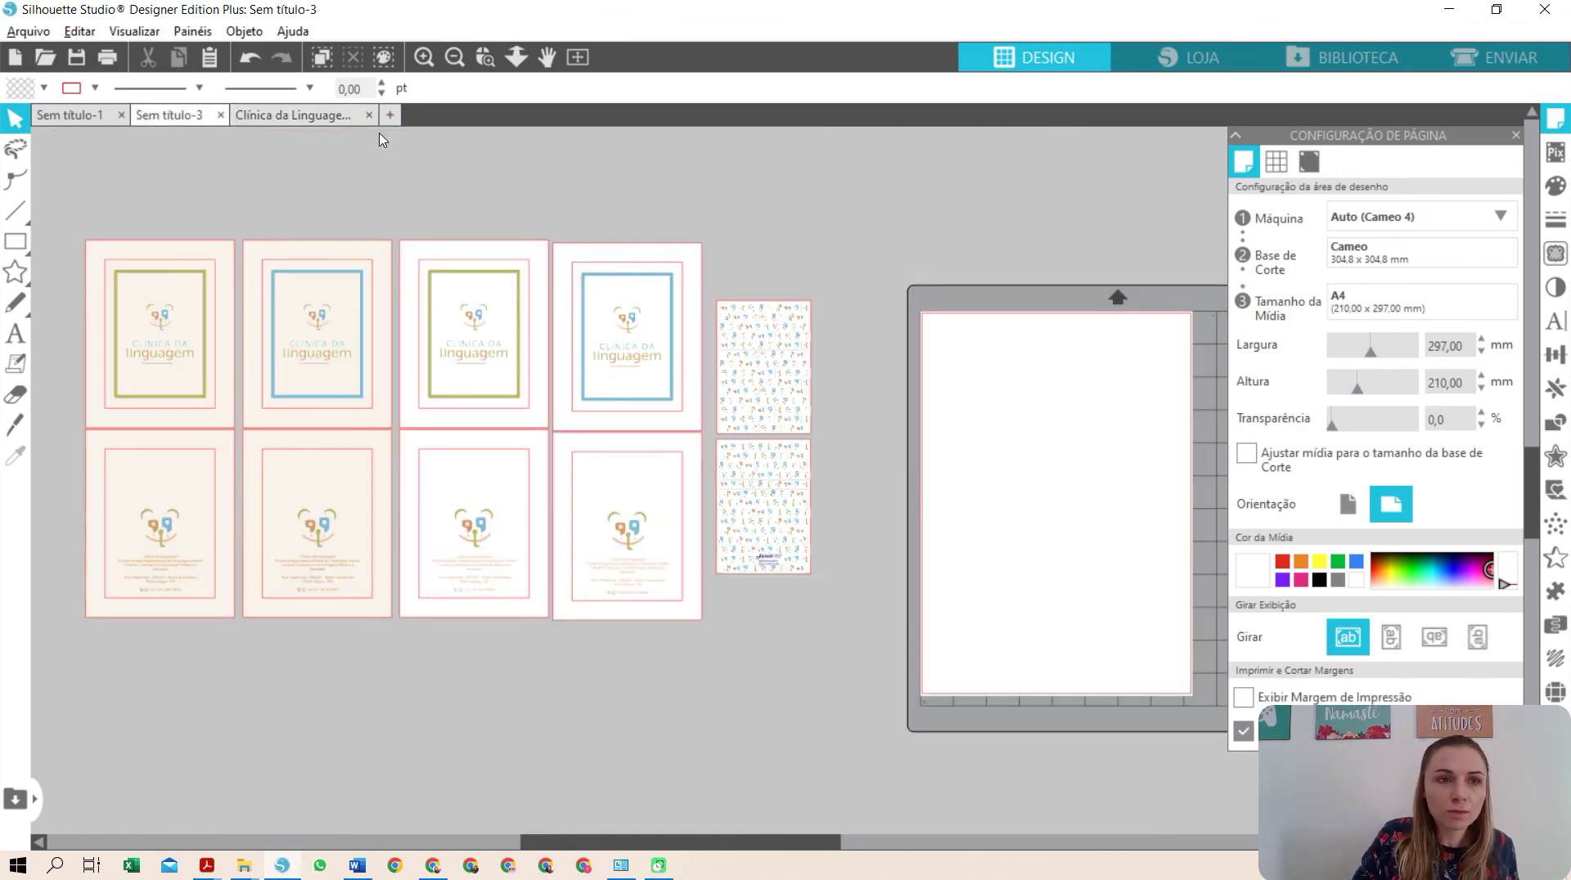
left_click(105, 117)
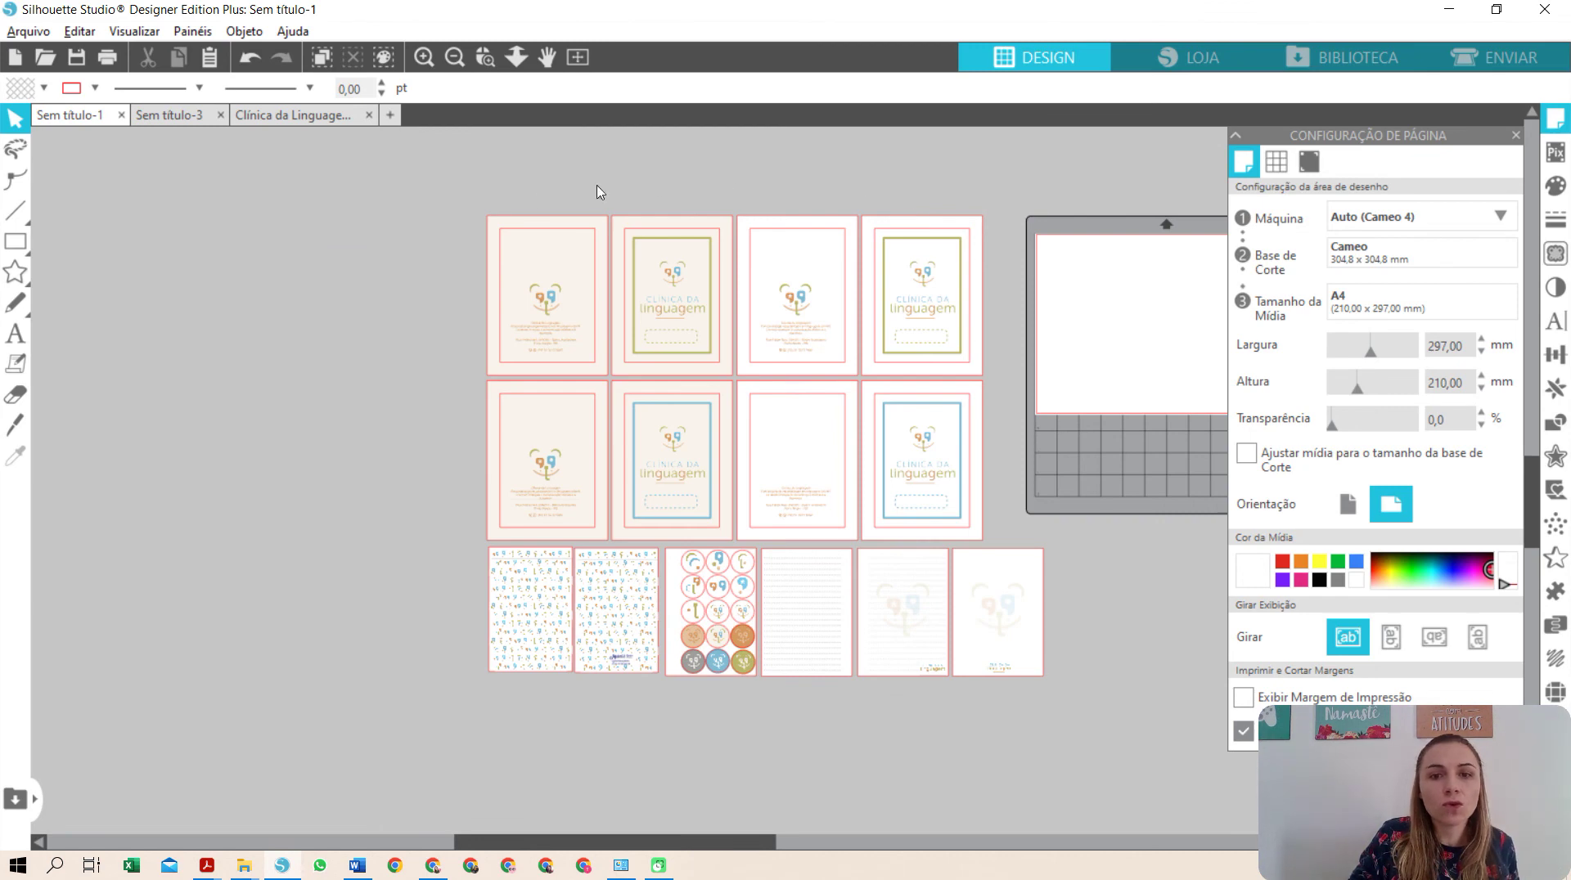